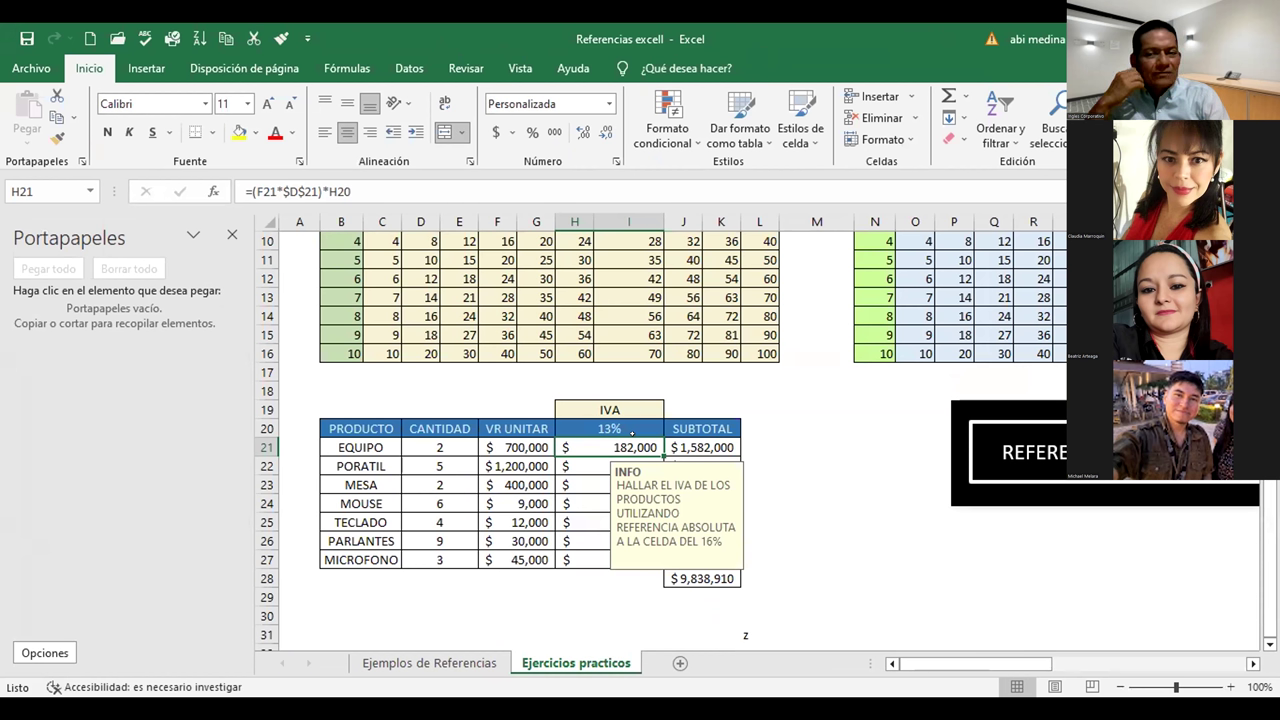
Open H21's IVA formula for editing in the ejercicio resuelto workbook.
key("F2")
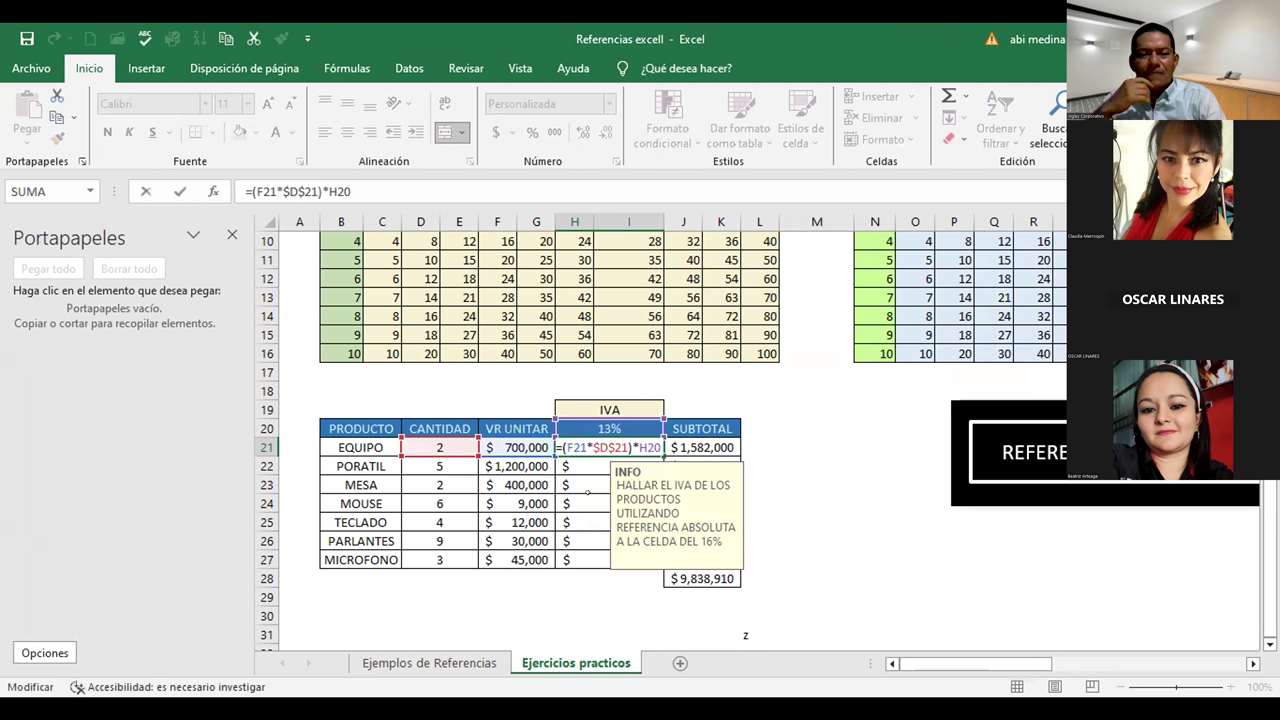
left_click(702, 447)
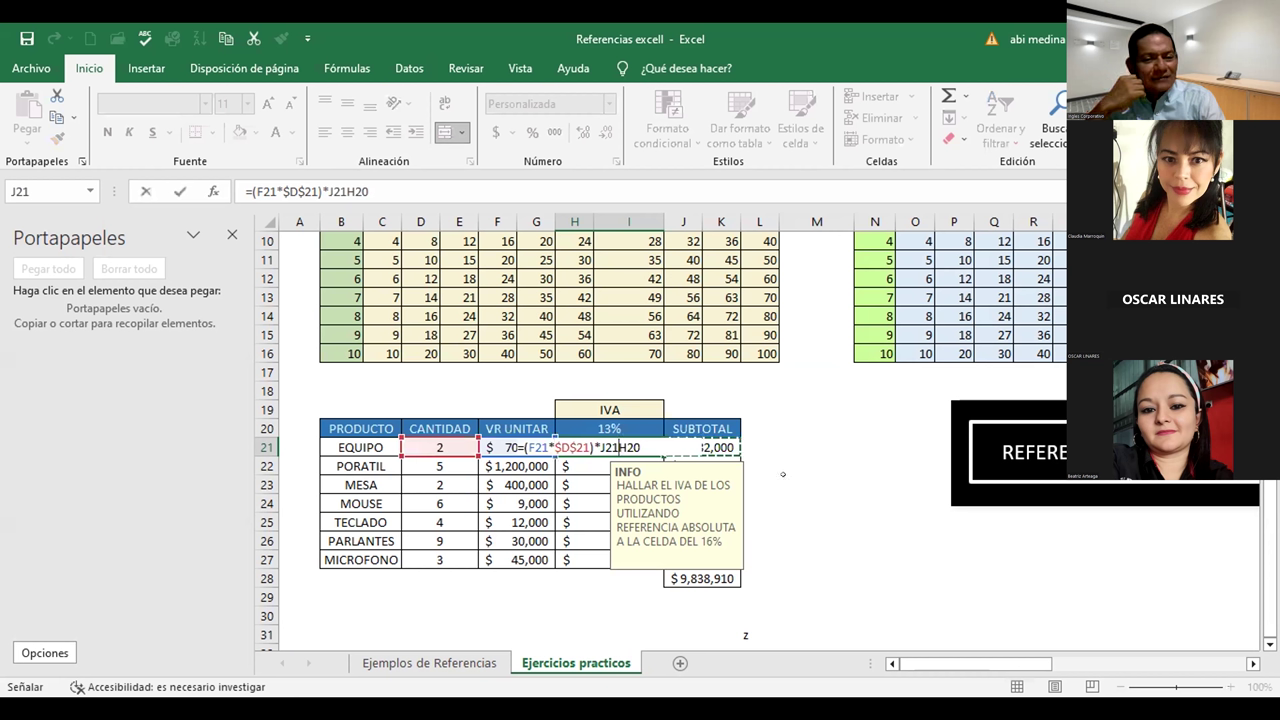
left_click(872, 521)
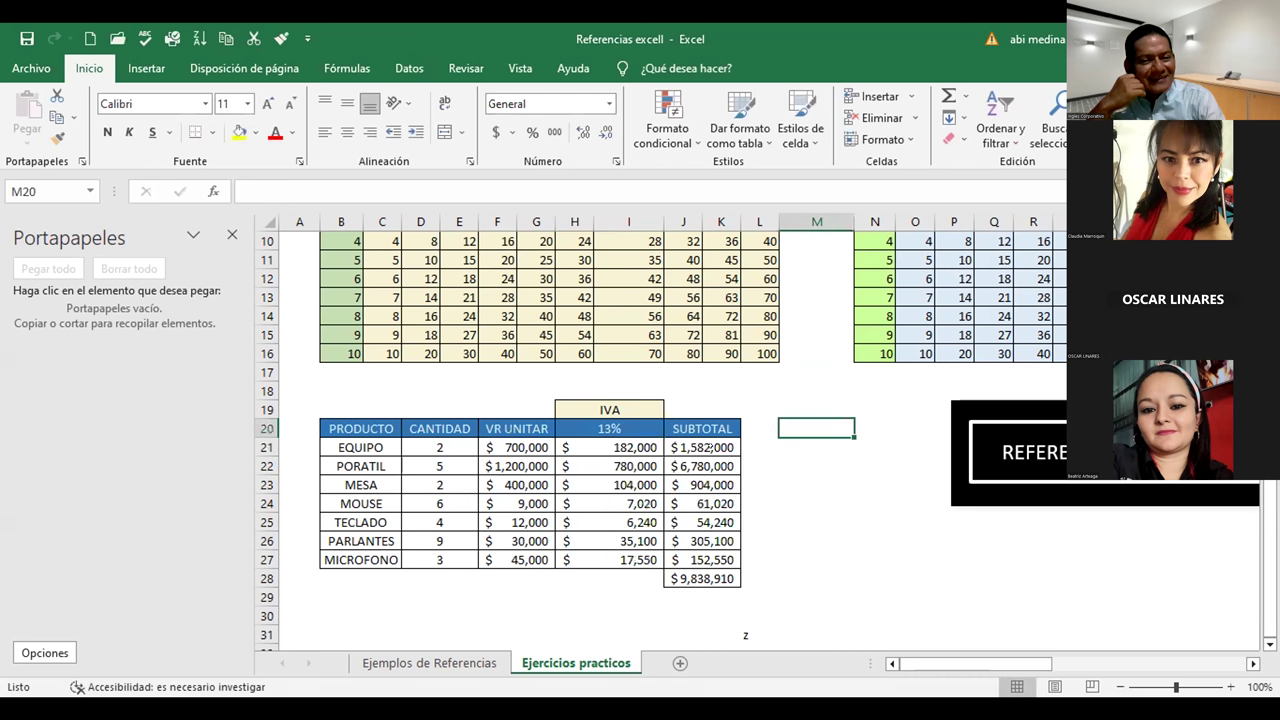
Review the EQUIPO subtotal formula =(F21*D21)+H21 in J21 and leave the cell.
left_click(711, 447)
key("F2")
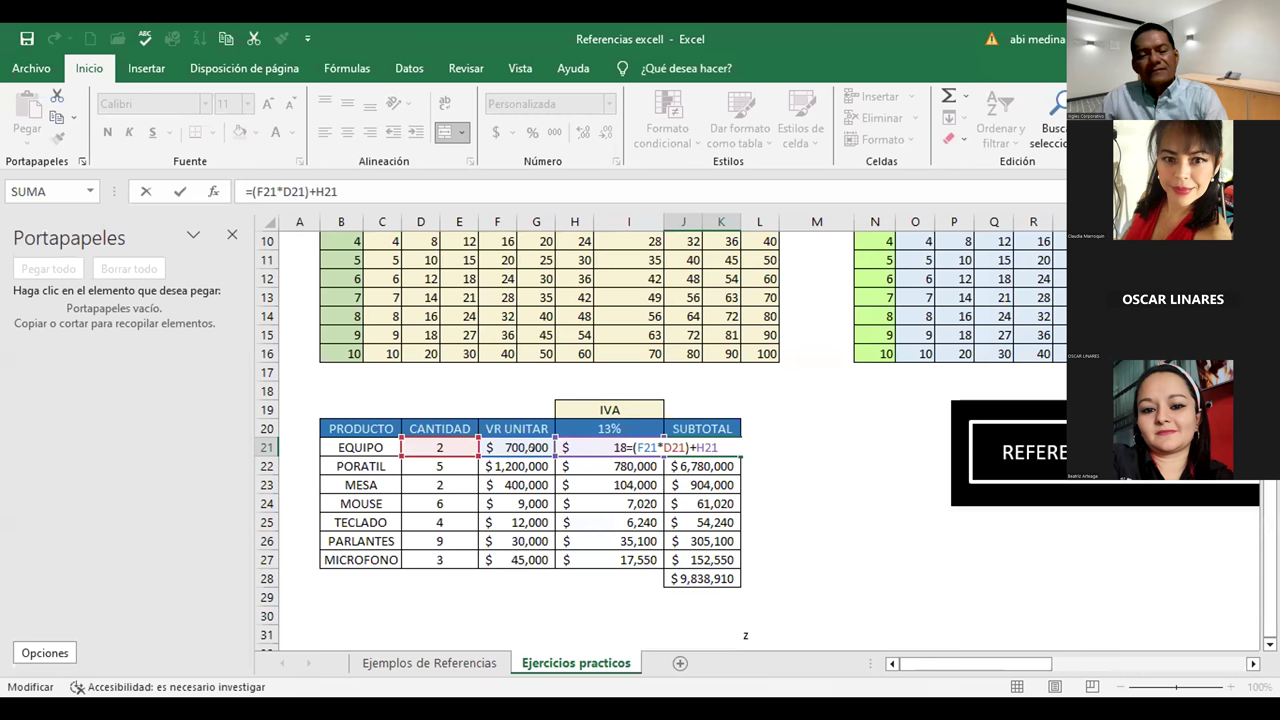
left_click(816, 503)
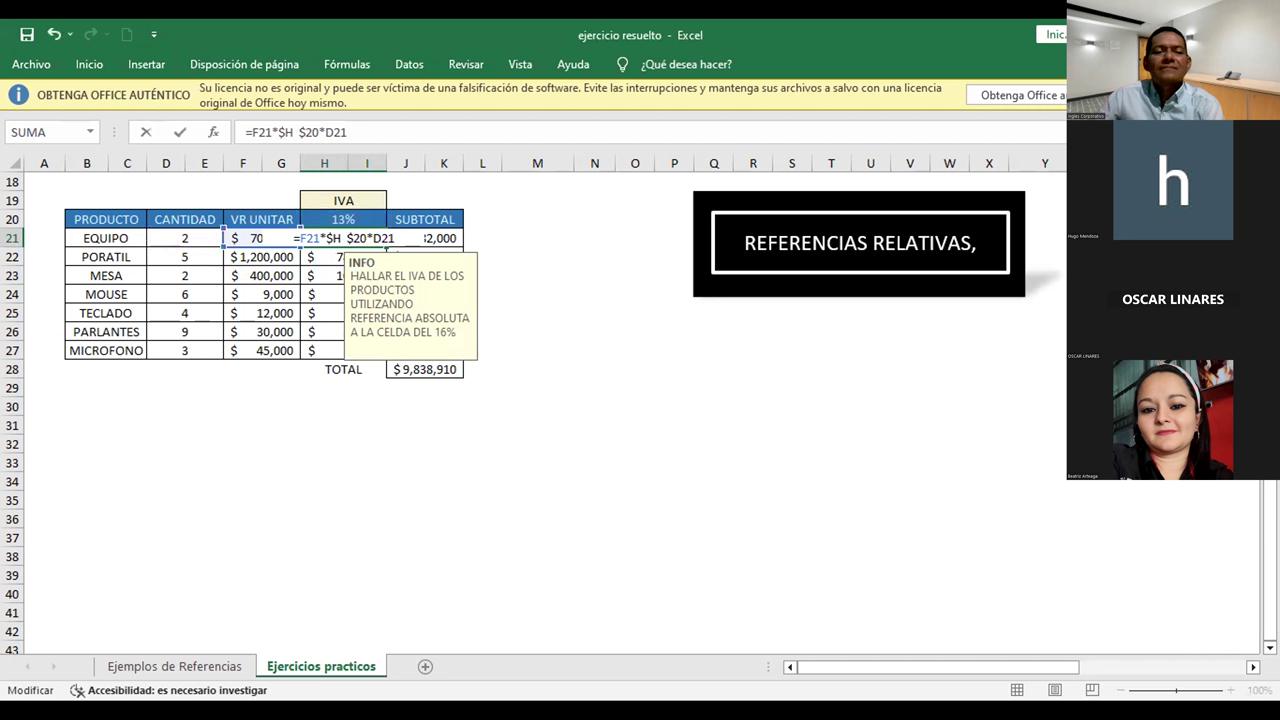
Remove the stray space so H21 reads =F21*$H$20*D21, then recheck J21's subtotal formula.
key("BackSpace")
key("ctrl+Return")
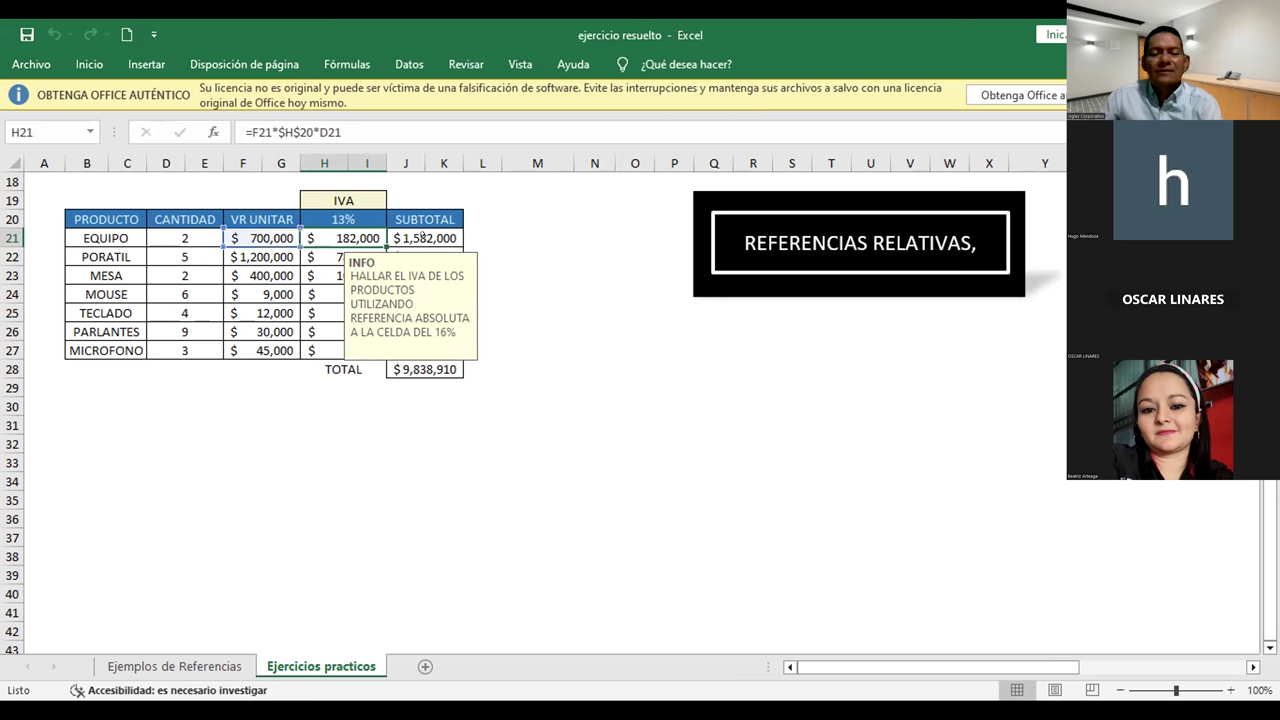
left_click(421, 237)
double_click(421, 238)
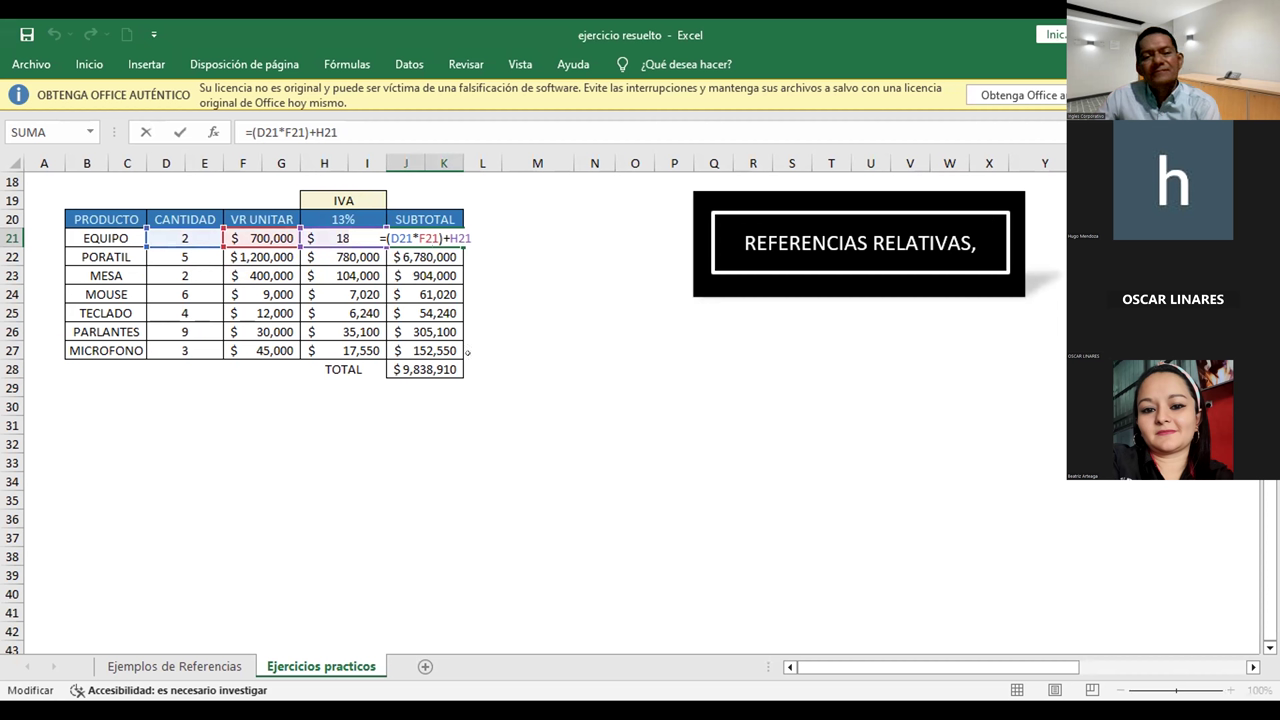
key("Return")
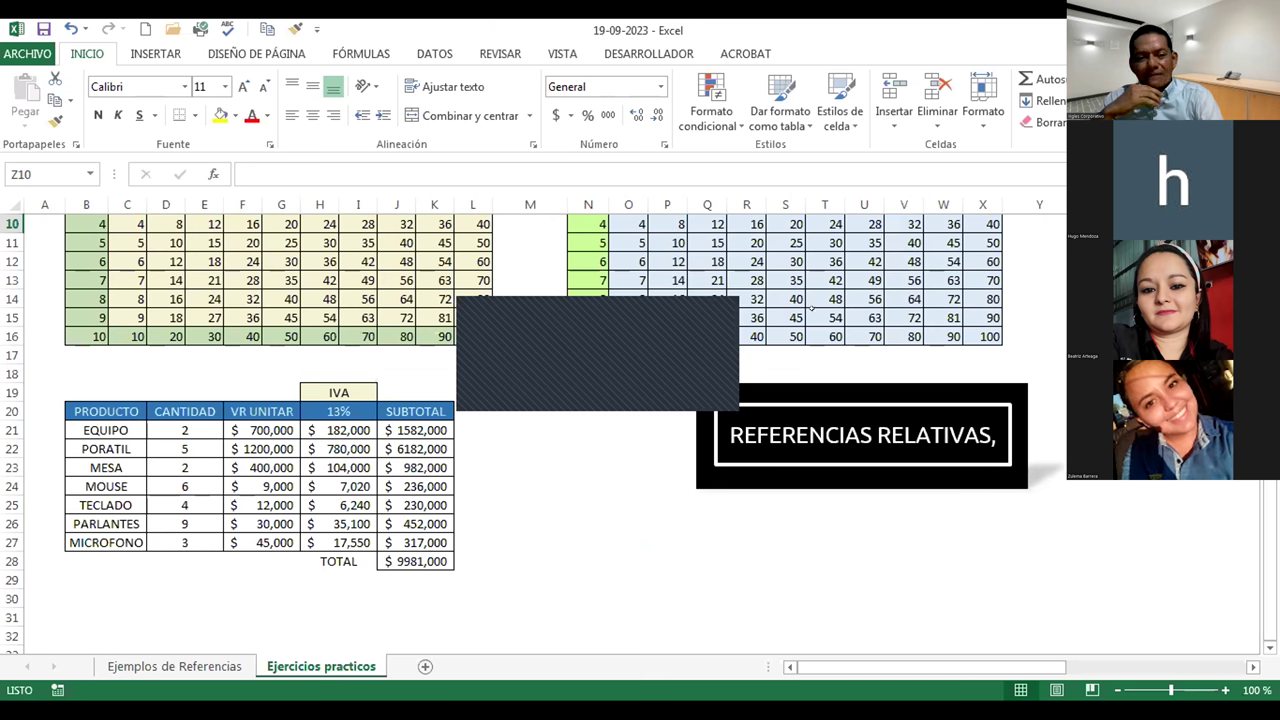
left_click(628, 429)
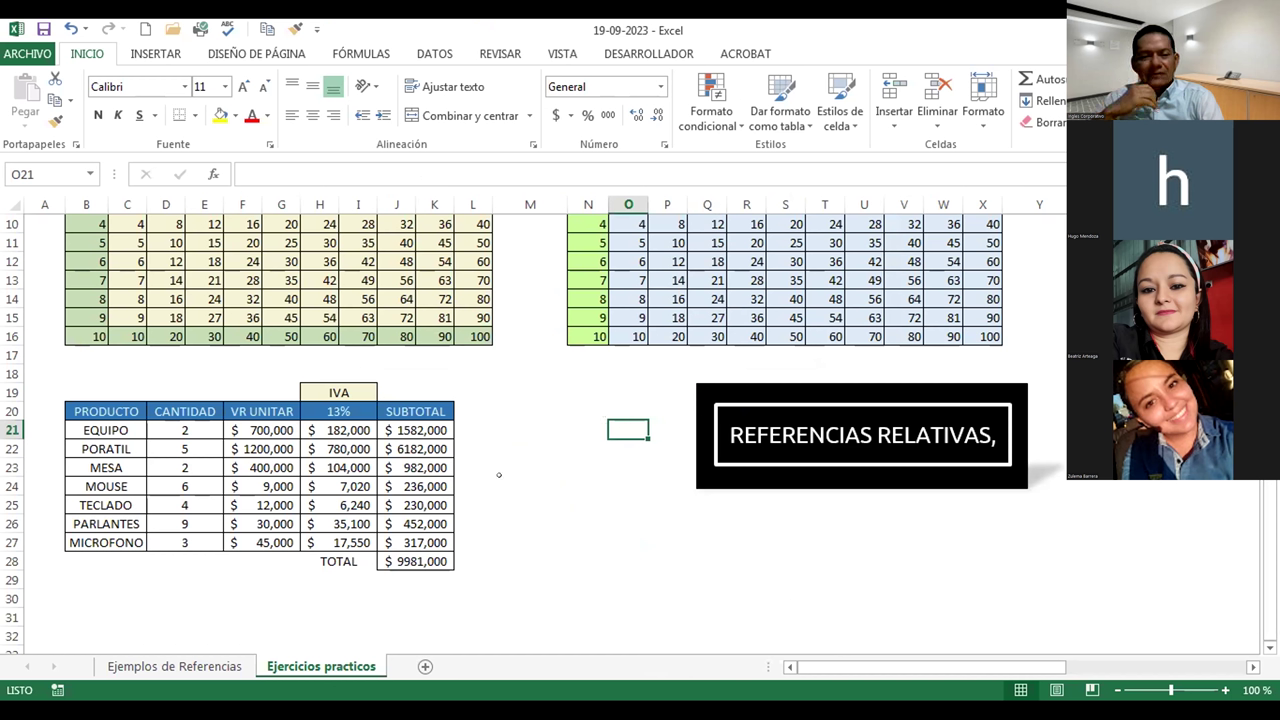
left_click(415, 430)
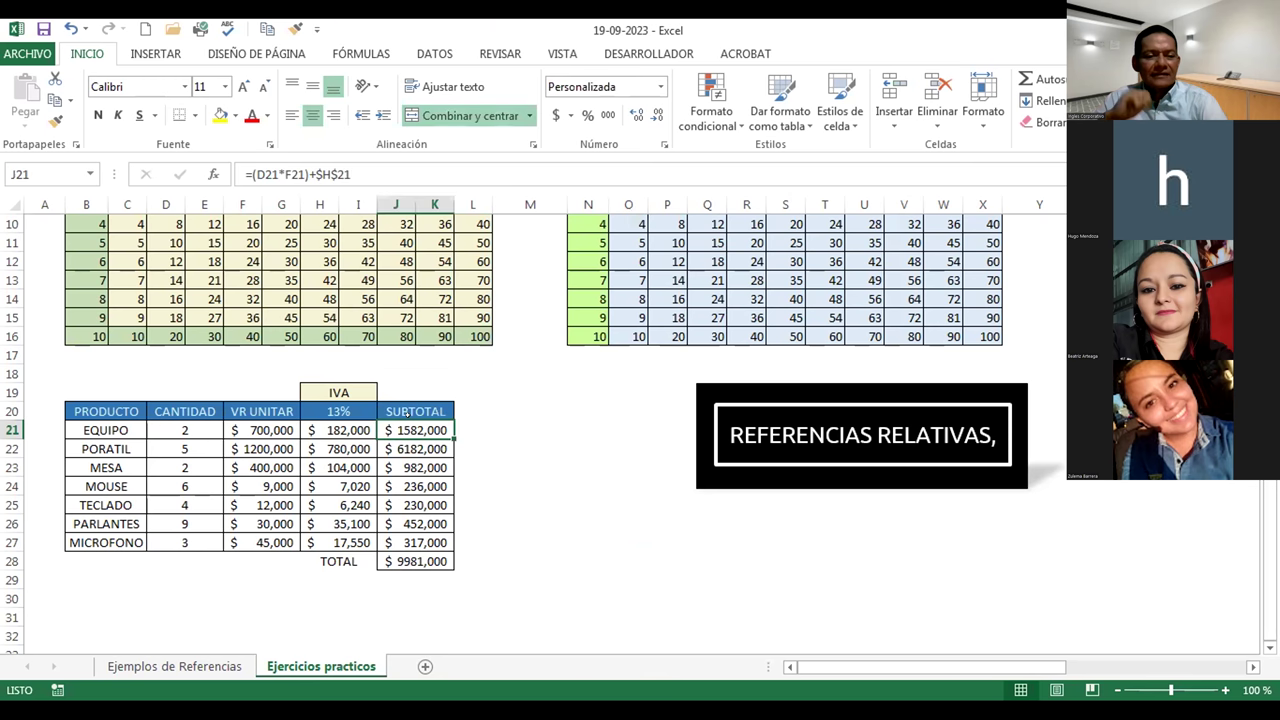
double_click(415, 430)
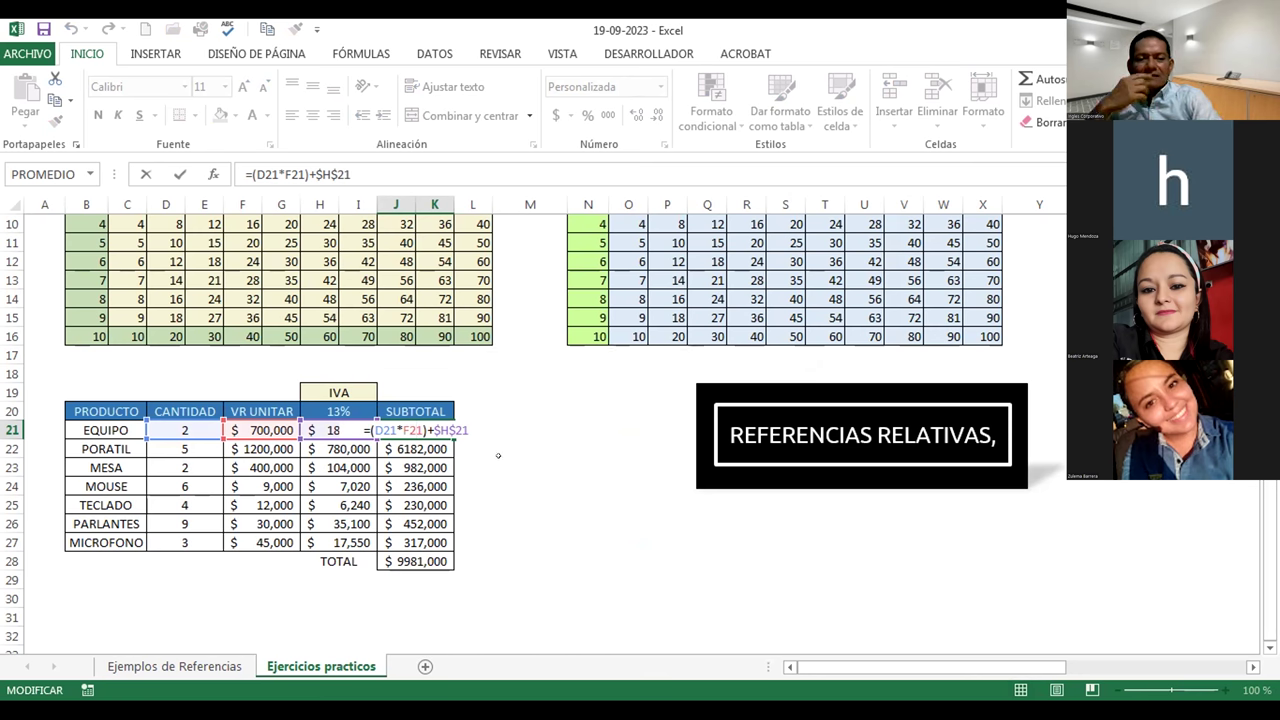
Keep J21's formula unchanged and open H21's =D21*F21*$H$20 for editing.
key("ctrl+Return")
double_click(362, 429)
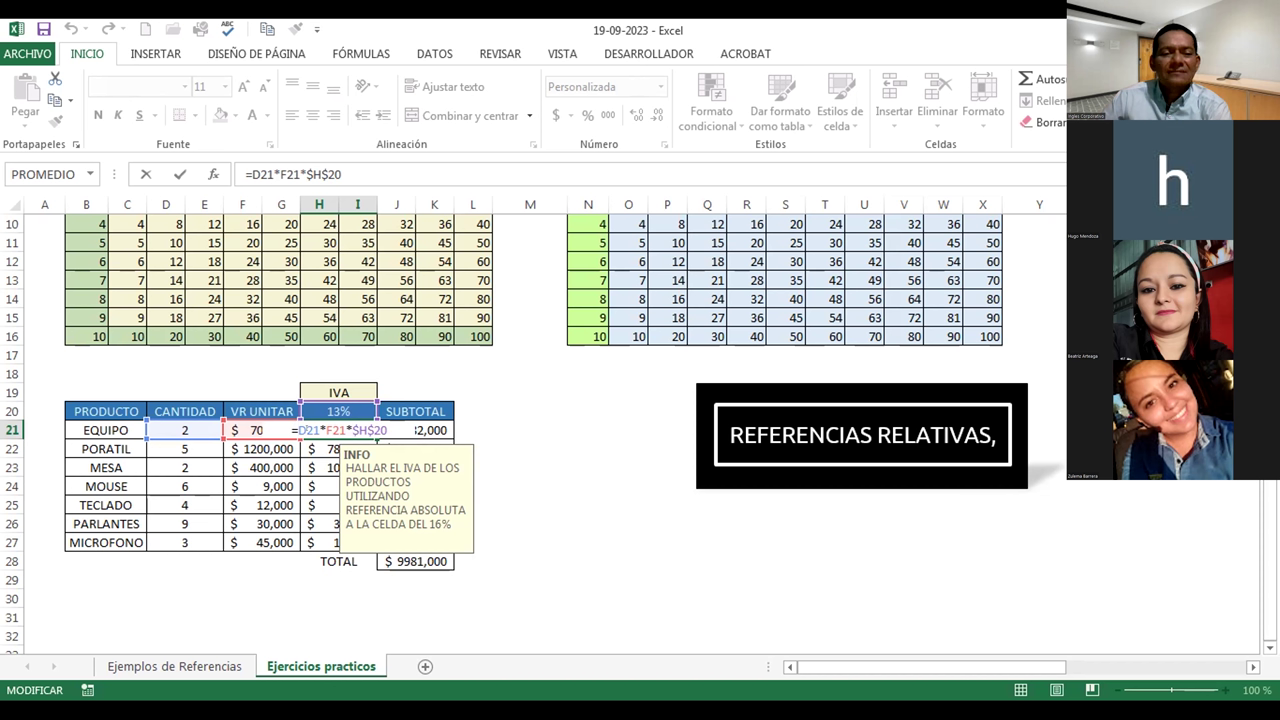
Add an opening parenthesis to H21's formula and move the cursor past F21.
type("(")
key("BackSpace")
type("(")
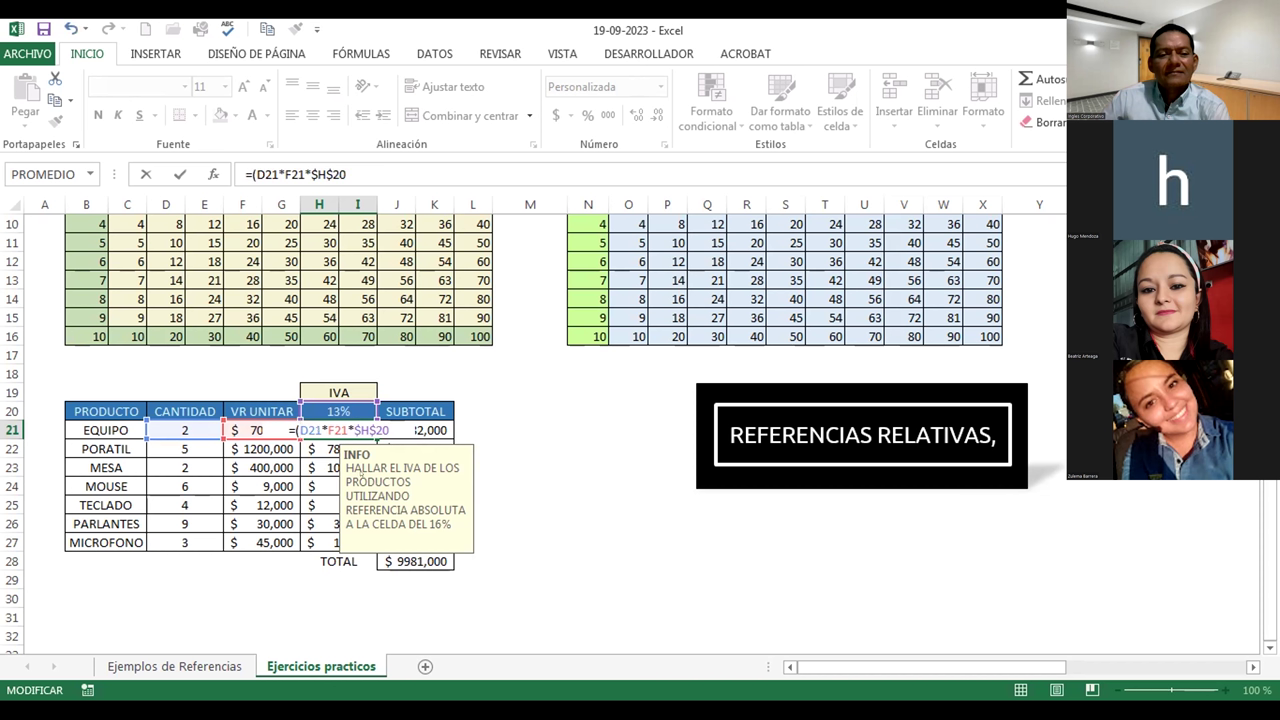
key("Right")
key("Right")
key("Right")
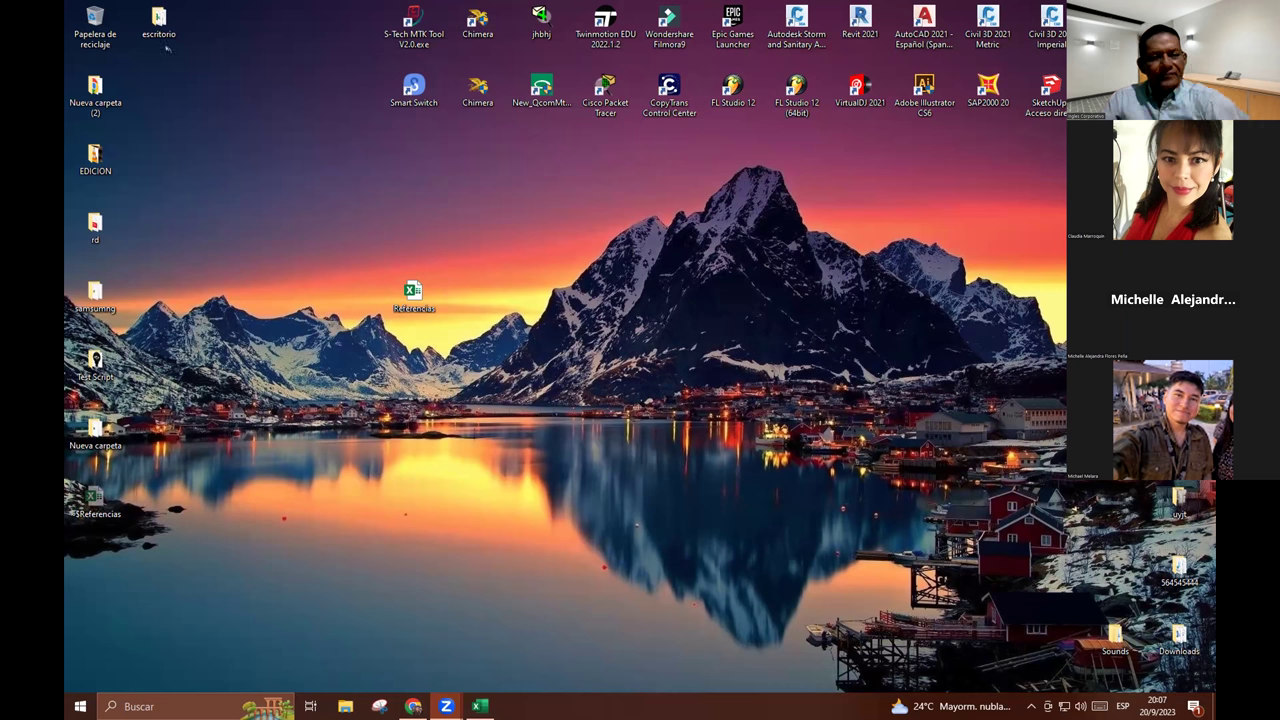
Bring back the Referencias workbook and confirm T9's IVA formula =(P9*R9)*$T$8 giving $224,000.
left_click(480, 706)
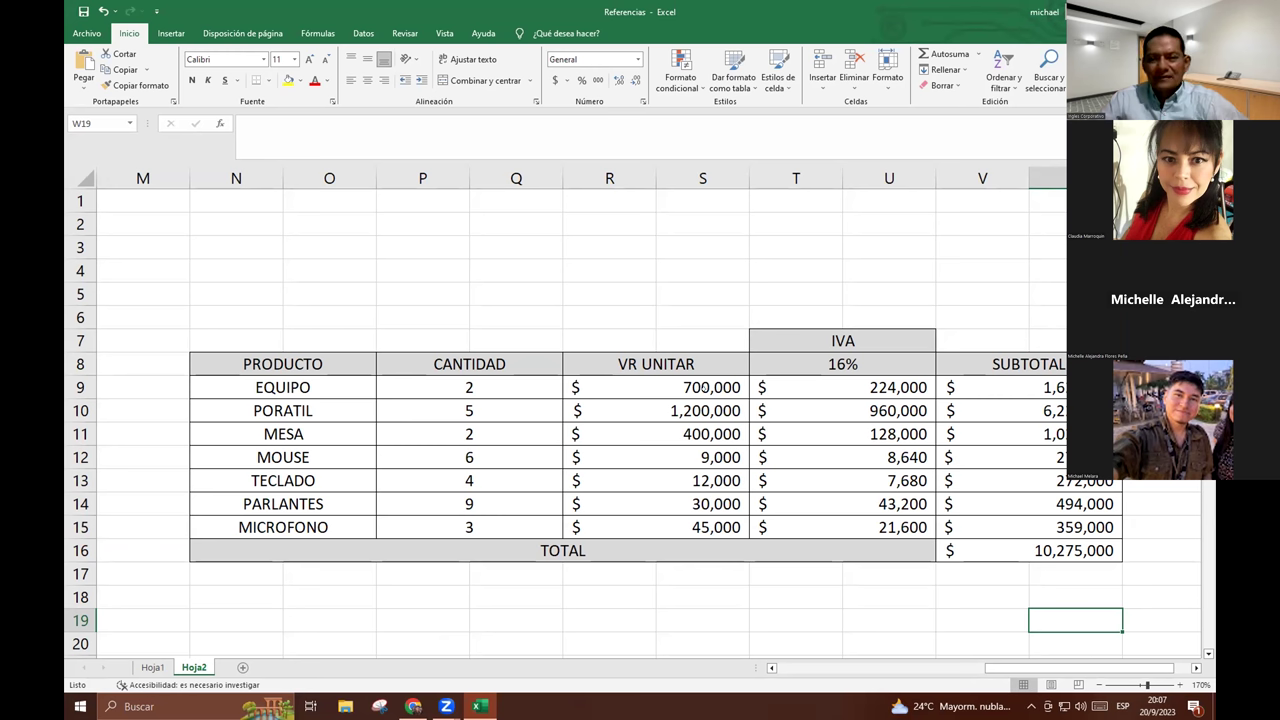
left_click(656, 387)
left_click(848, 380)
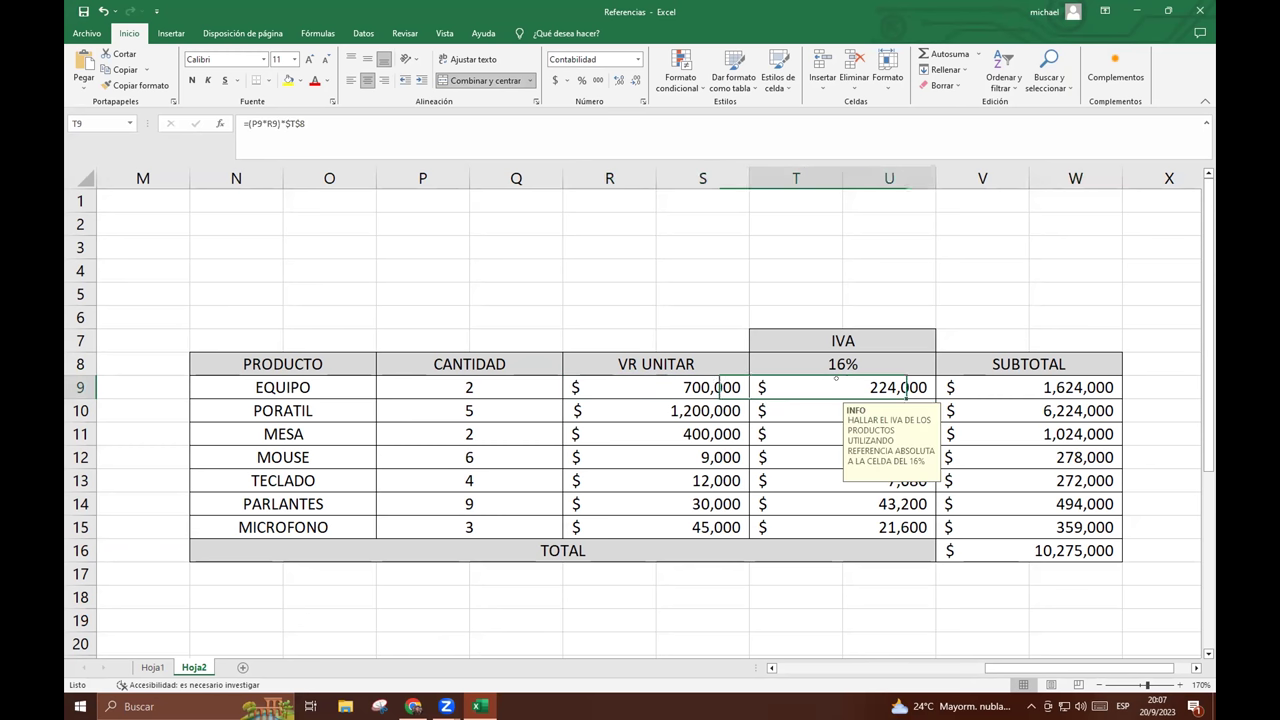
double_click(848, 380)
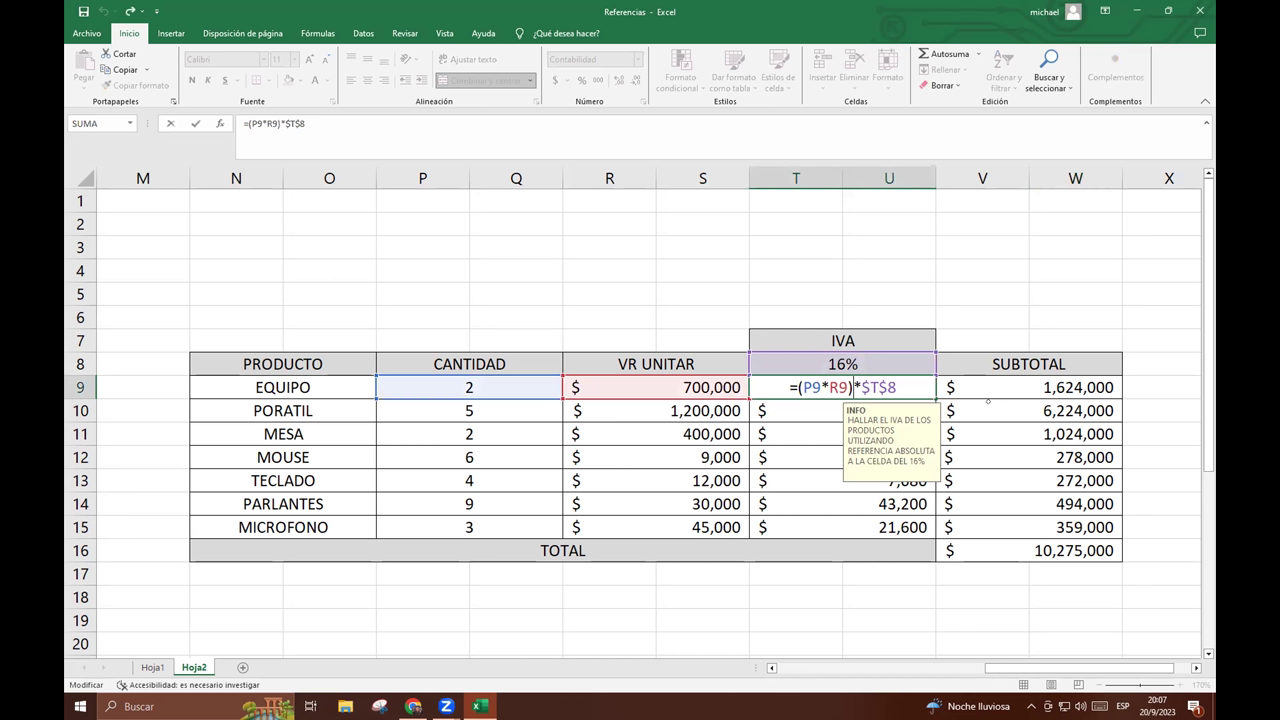
key("Return")
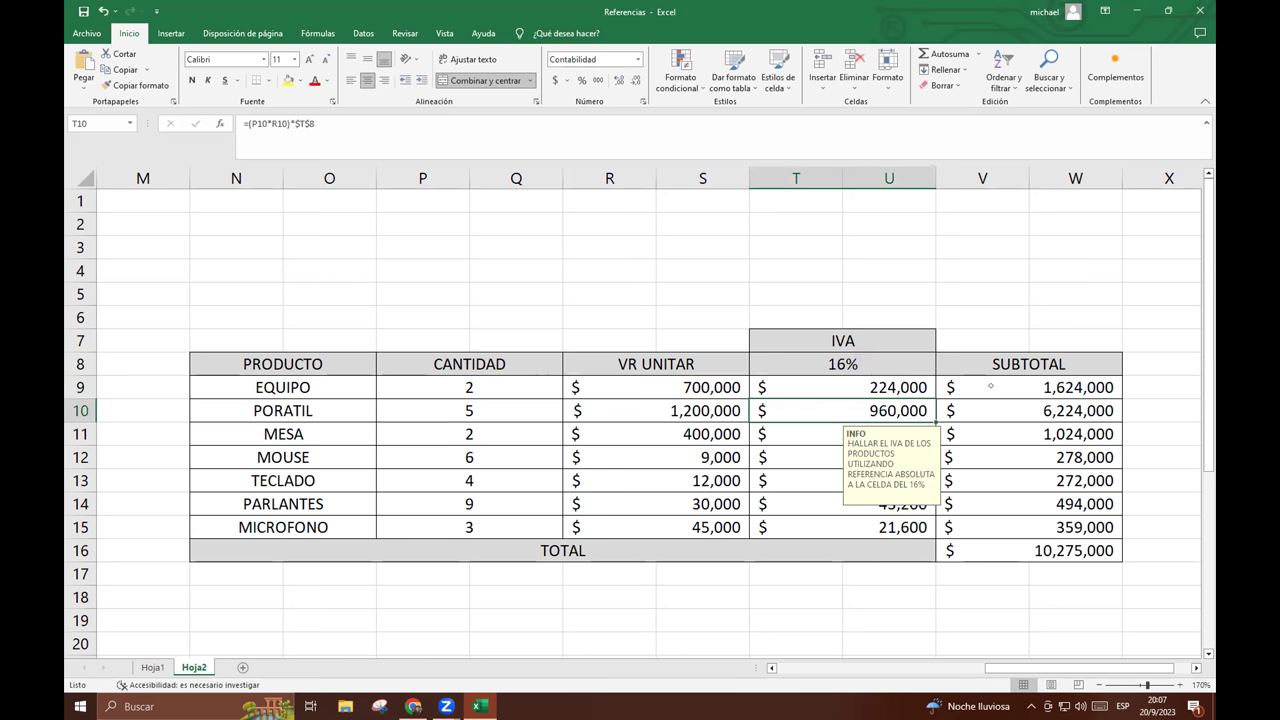
Inspect V9's subtotal formula, cancel the edit unchanged, and show the desktop.
left_click(990, 385)
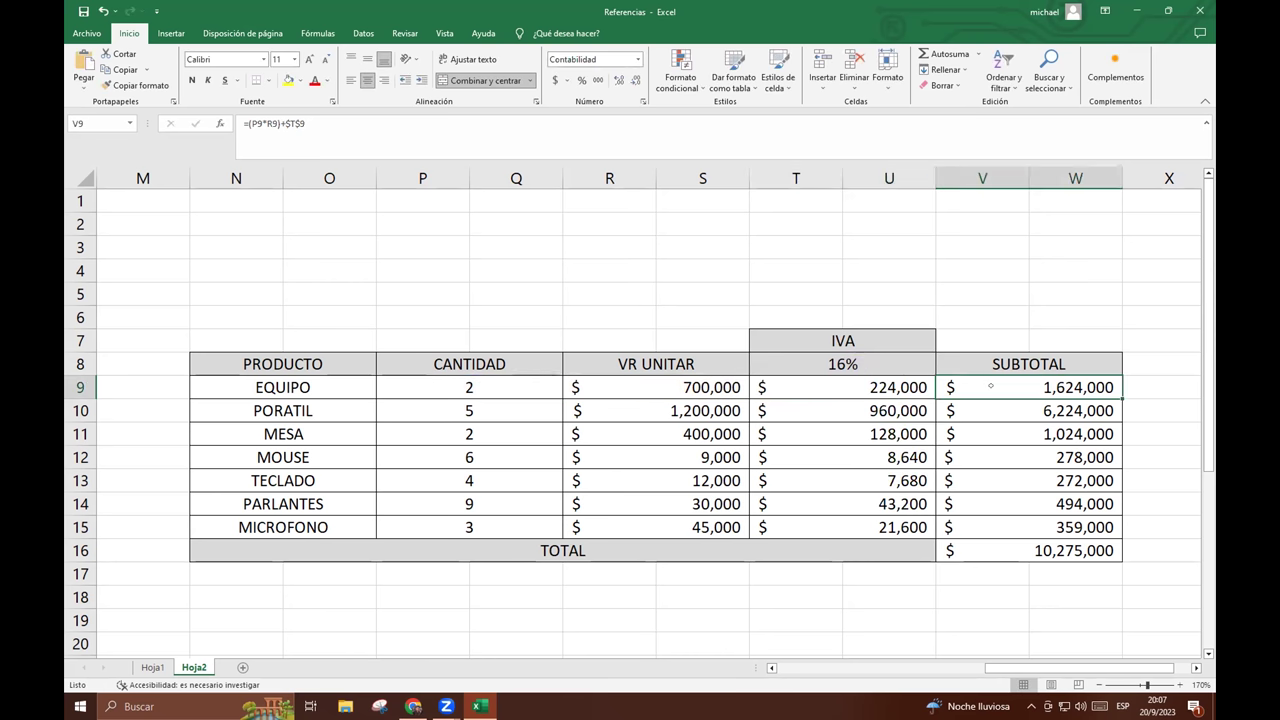
double_click(991, 385)
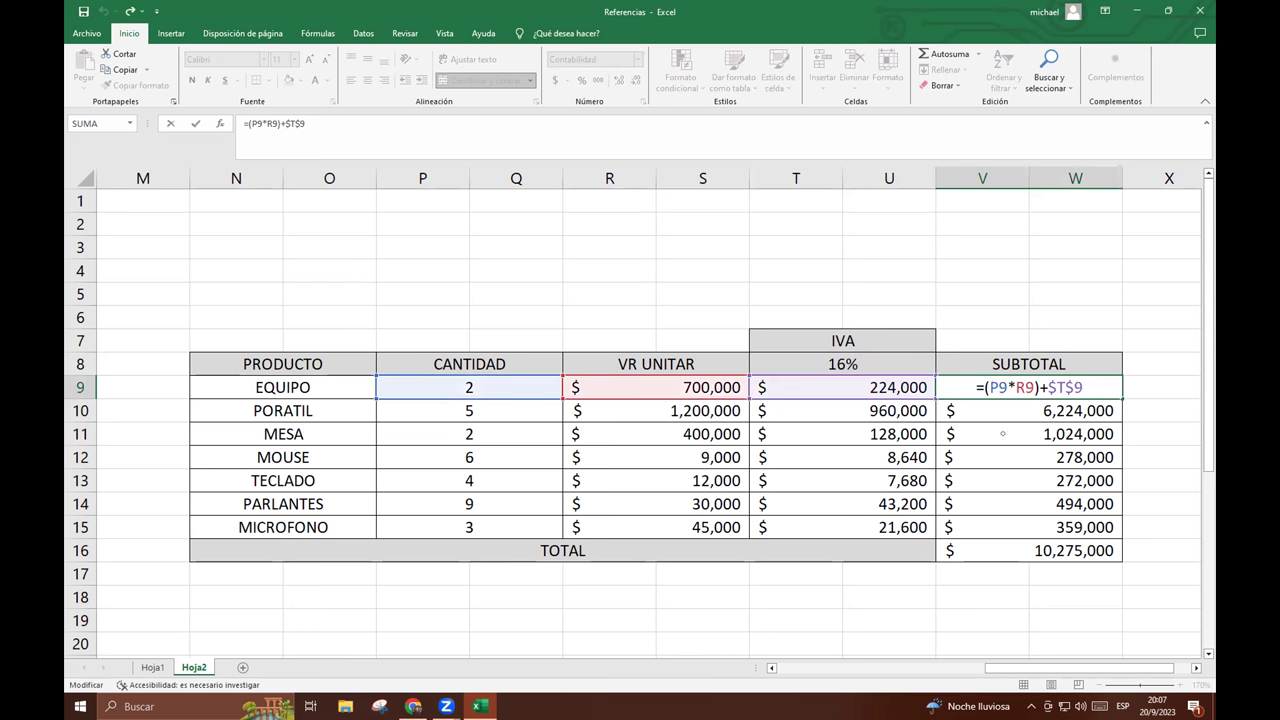
key("Left")
key("Left")
key("Left")
type("=")
left_click(1043, 323)
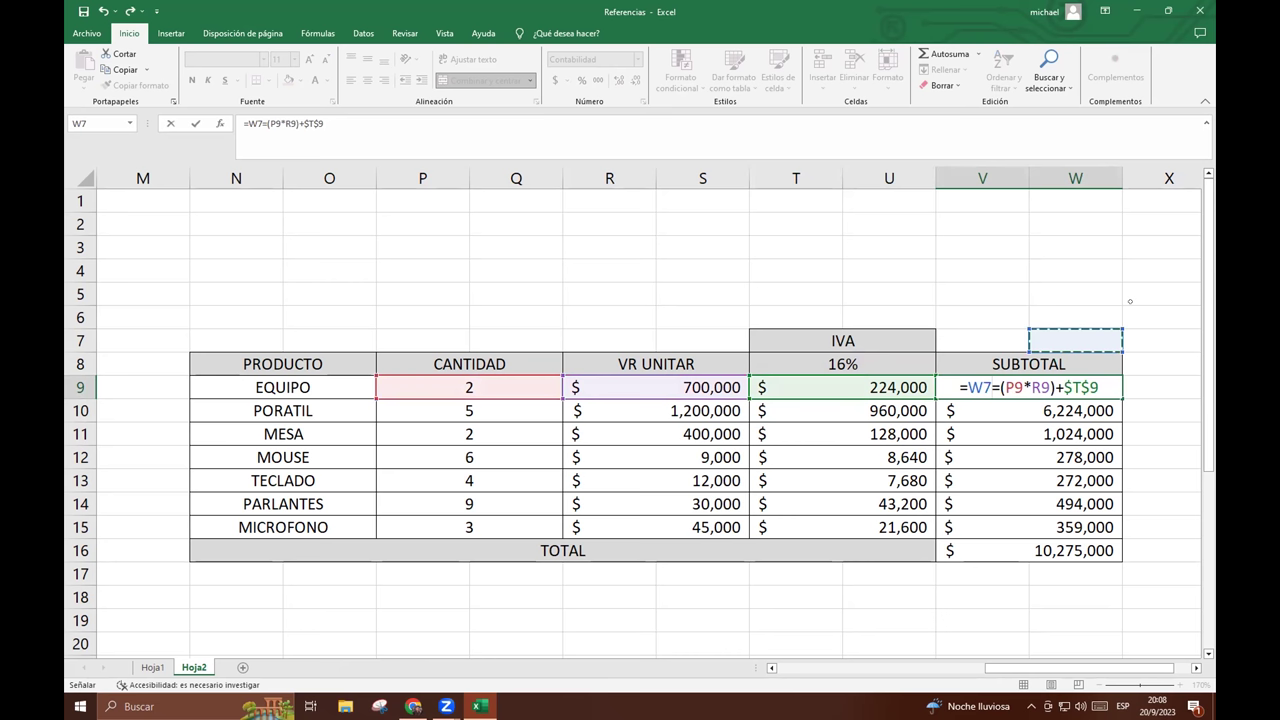
key("Escape")
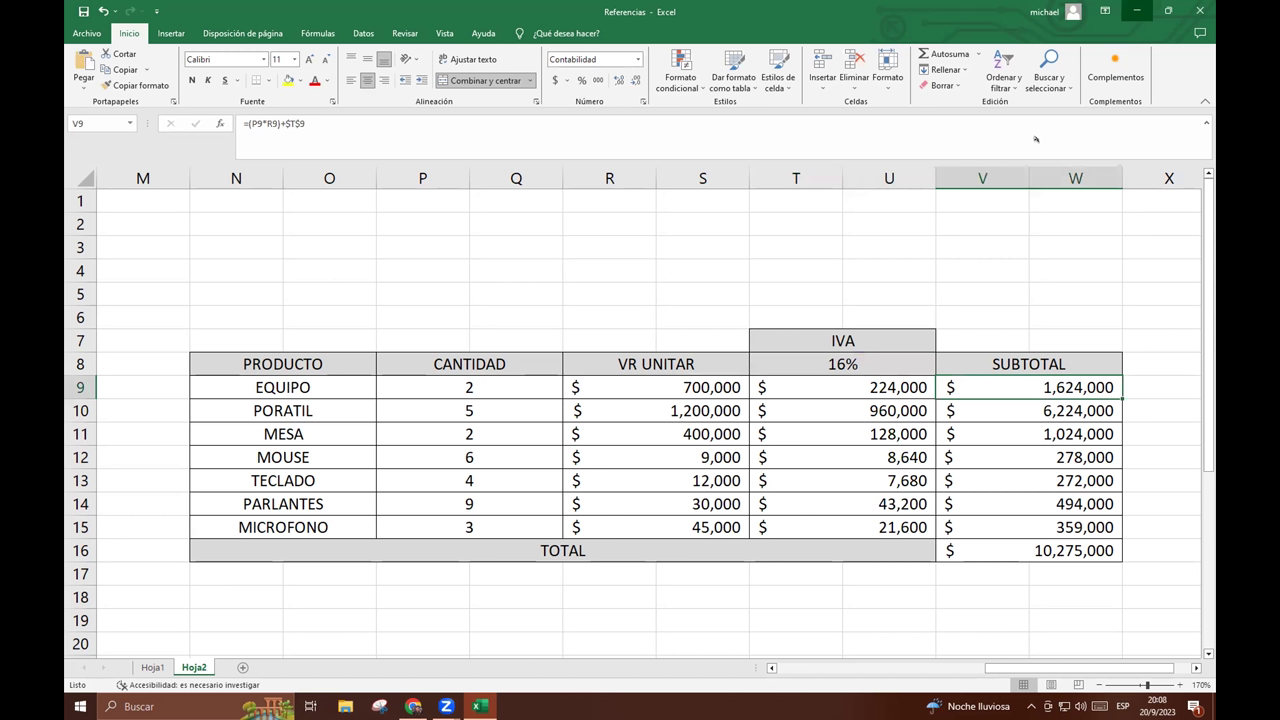
key("super+d")
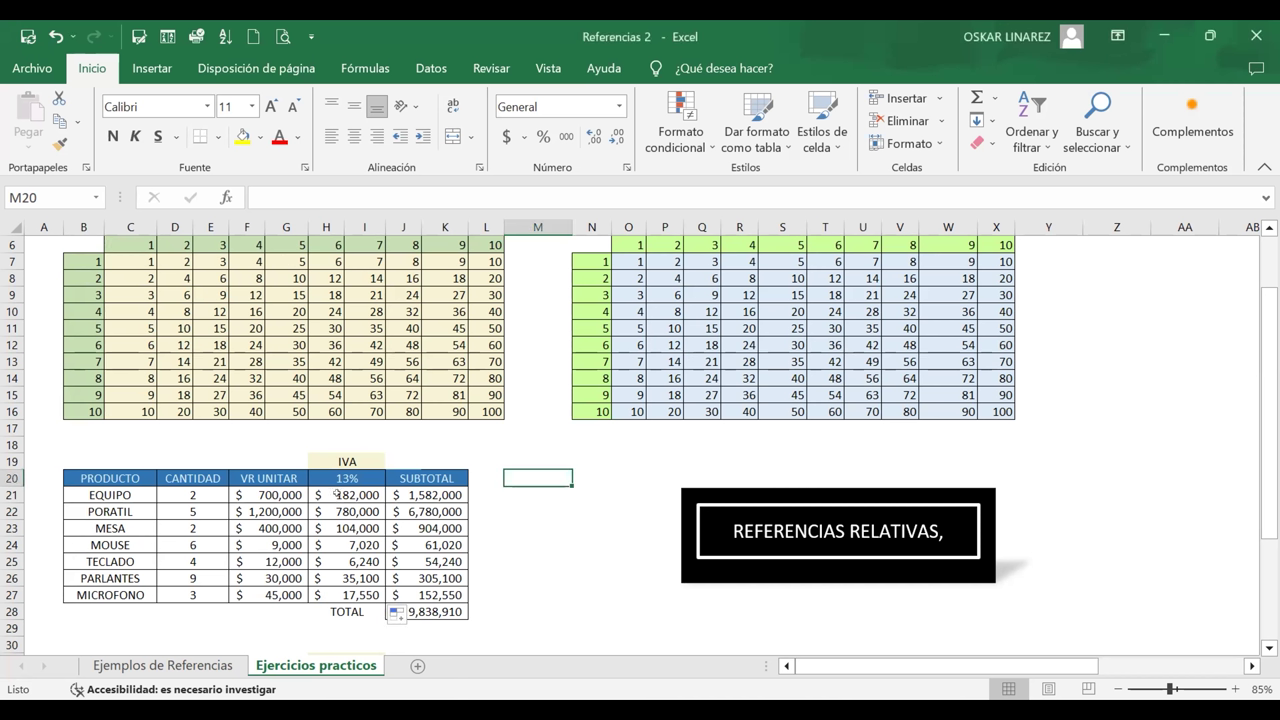
Confirm H21's IVA formula =(F21*D21)*$H$20 and open the EQUIPO subtotal formula =F21*D21+H21.
left_click(337, 488)
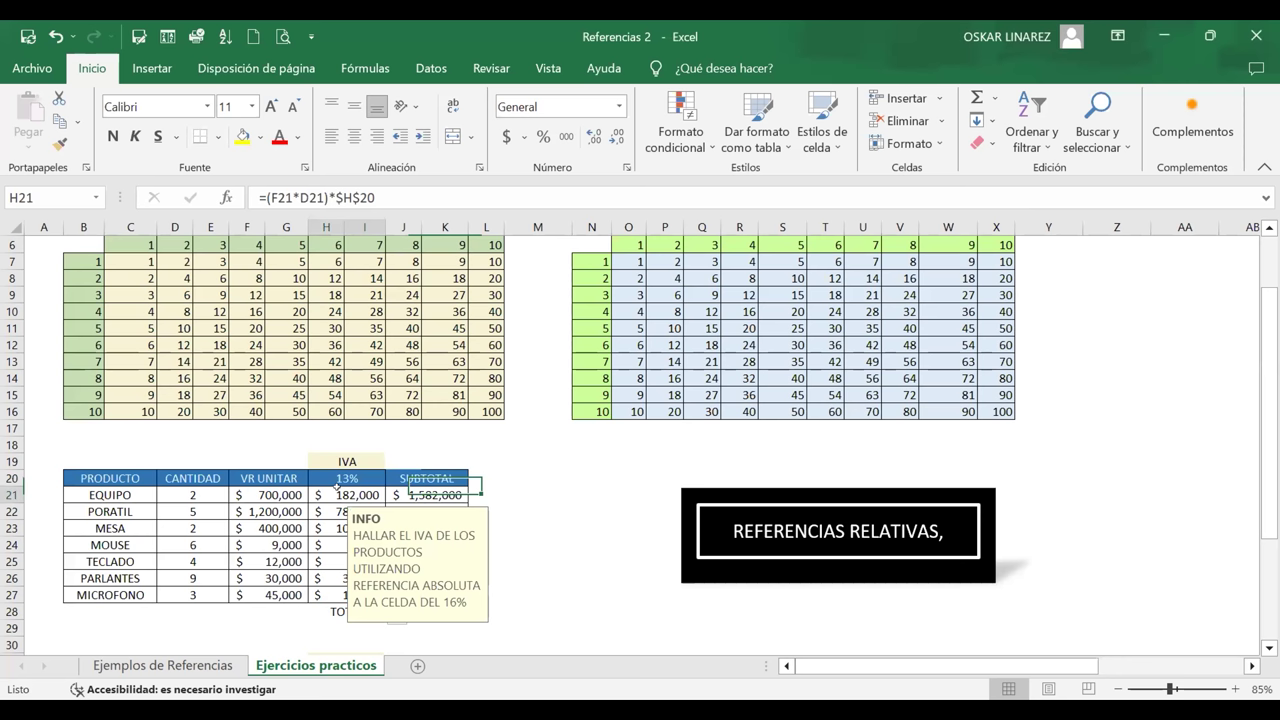
double_click(337, 488)
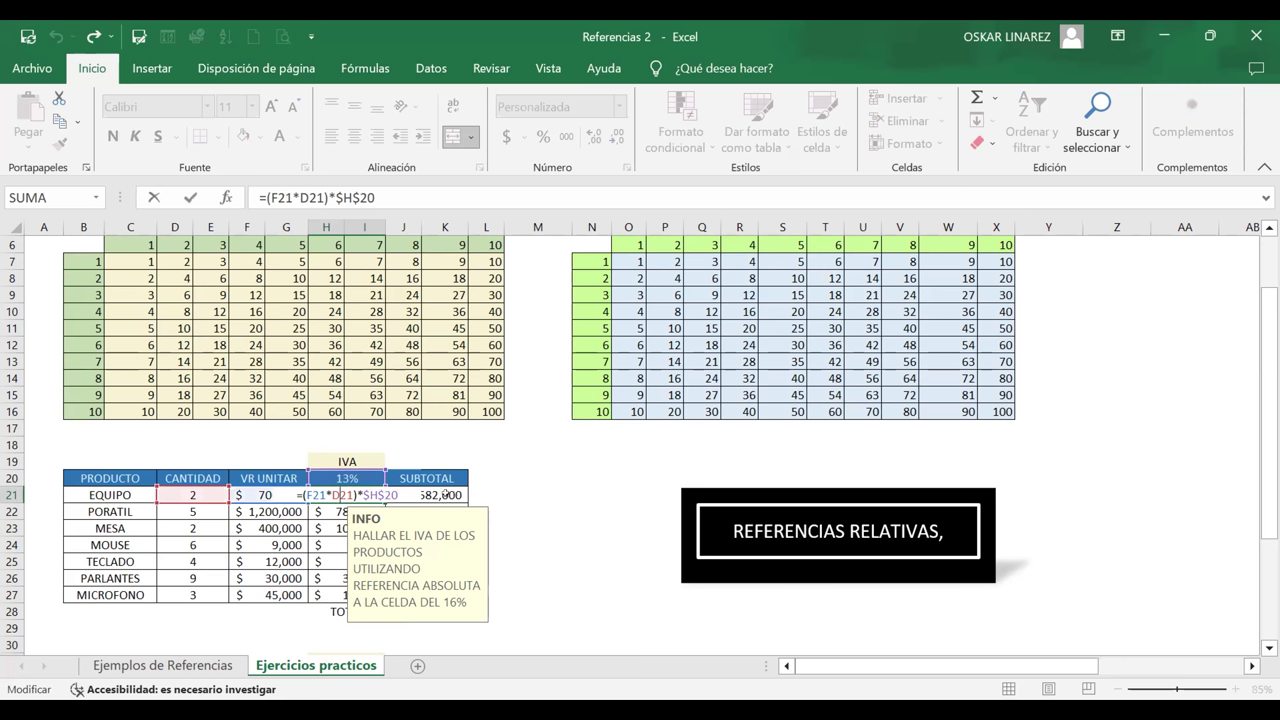
left_click(443, 495)
double_click(443, 495)
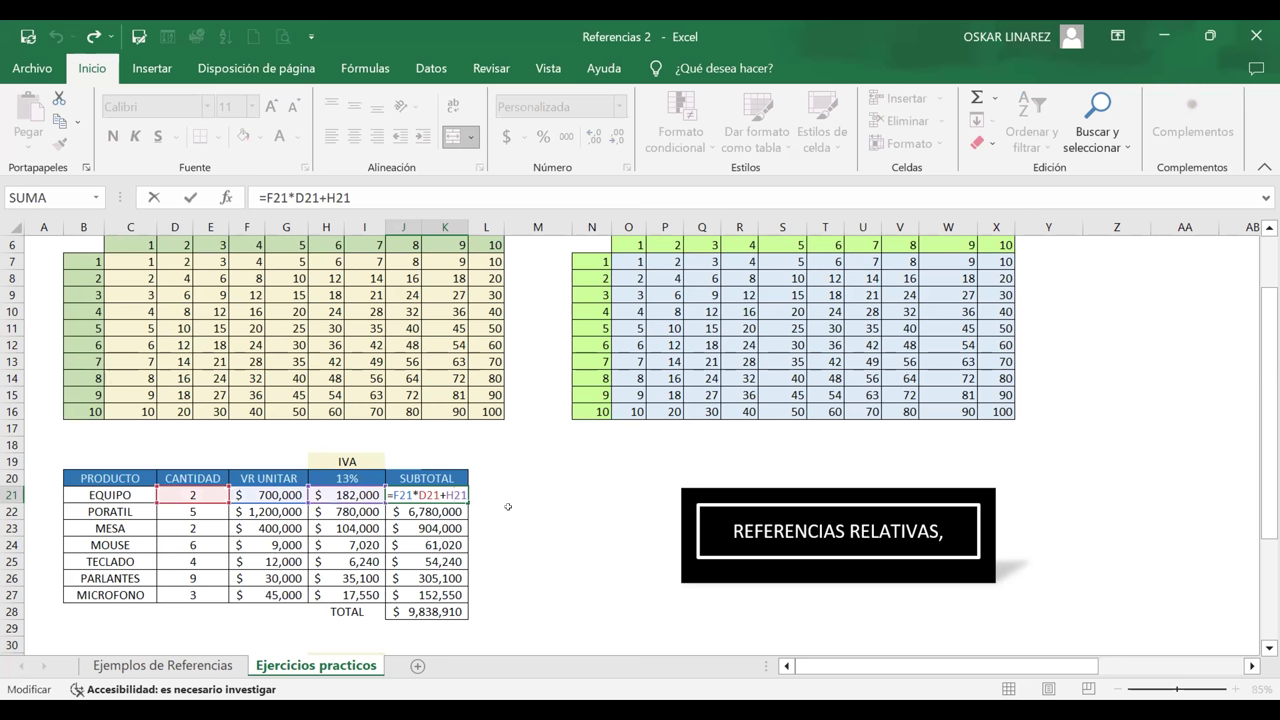
Commit EQUIPO's subtotal formula =F21*D21+H21.
key("Return")
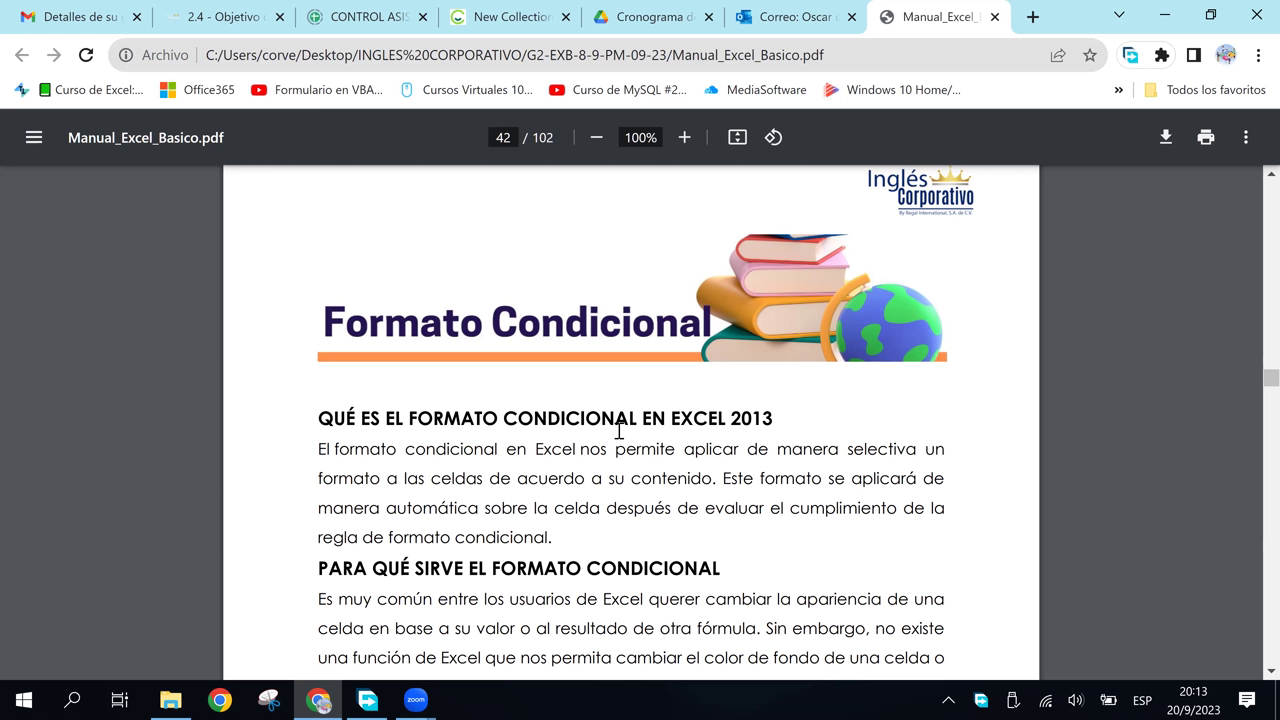
left_click_drag(507, 420, 540, 425)
left_click(552, 418)
scroll(1000, 550, "up", 1)
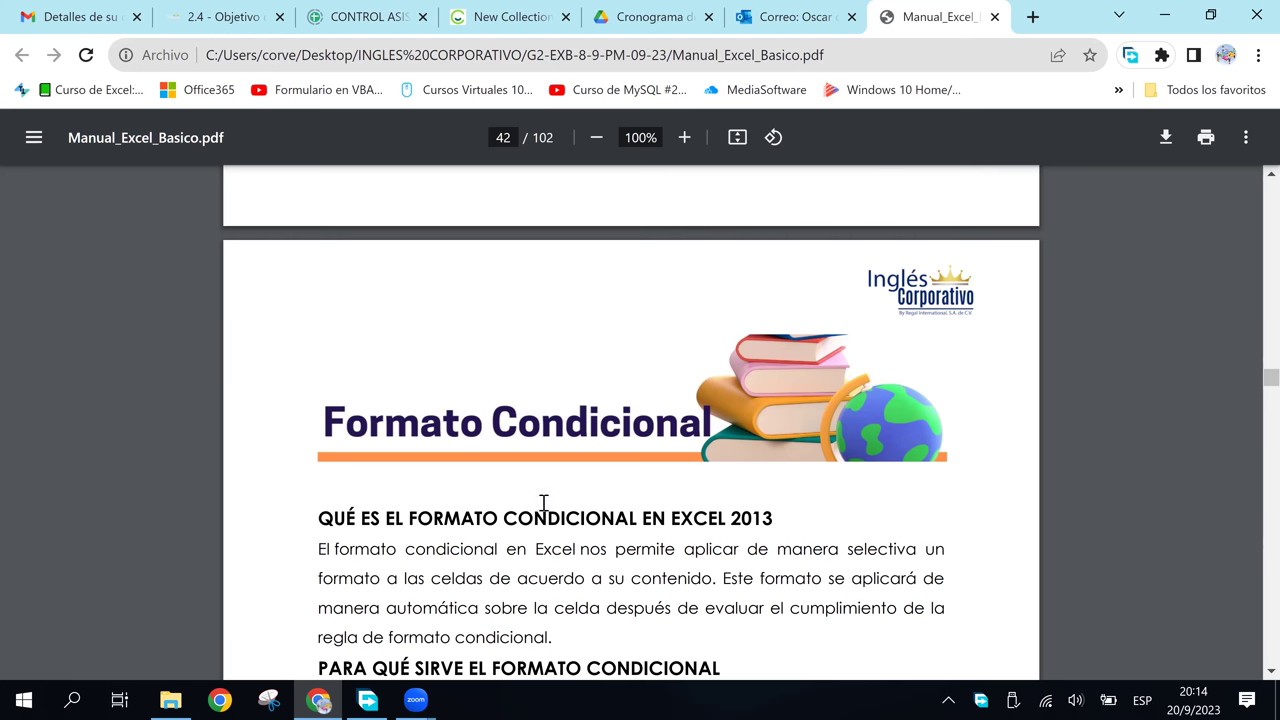
scroll(528, 527, "down", 1)
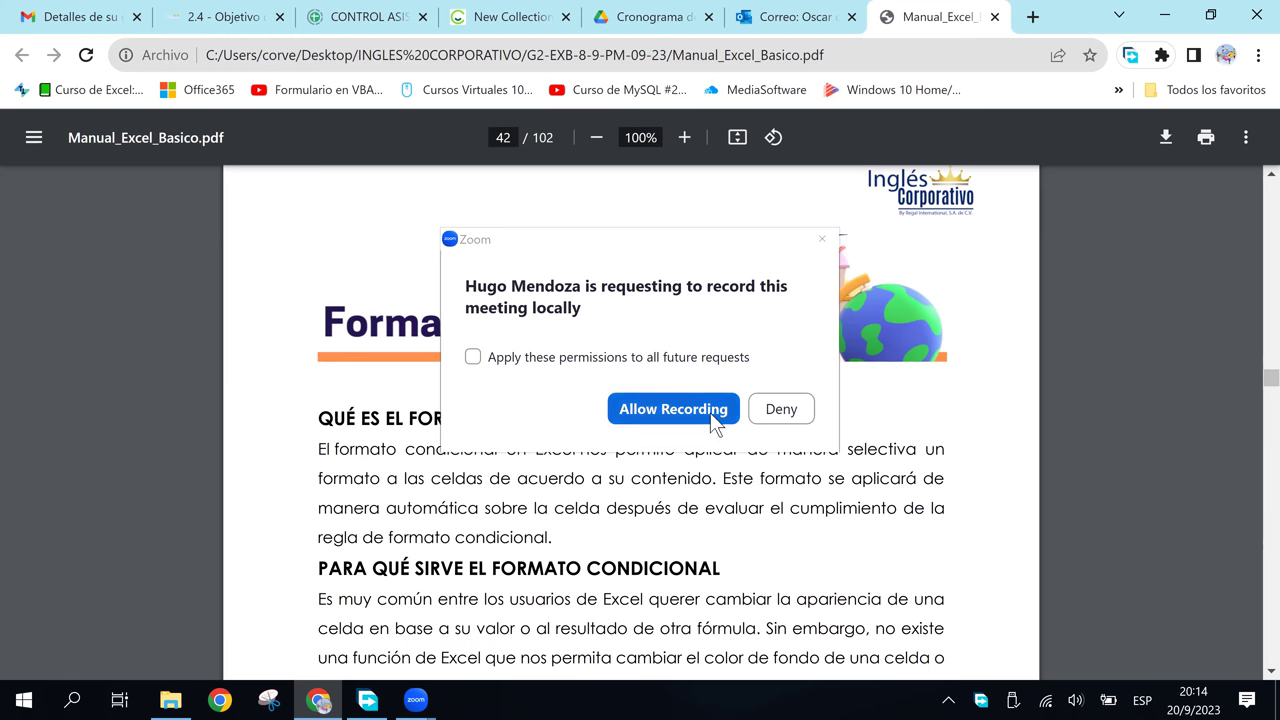
Allow local recording in the Zoom prompt, then highlight phrases about the conditional format rule.
left_click(715, 410)
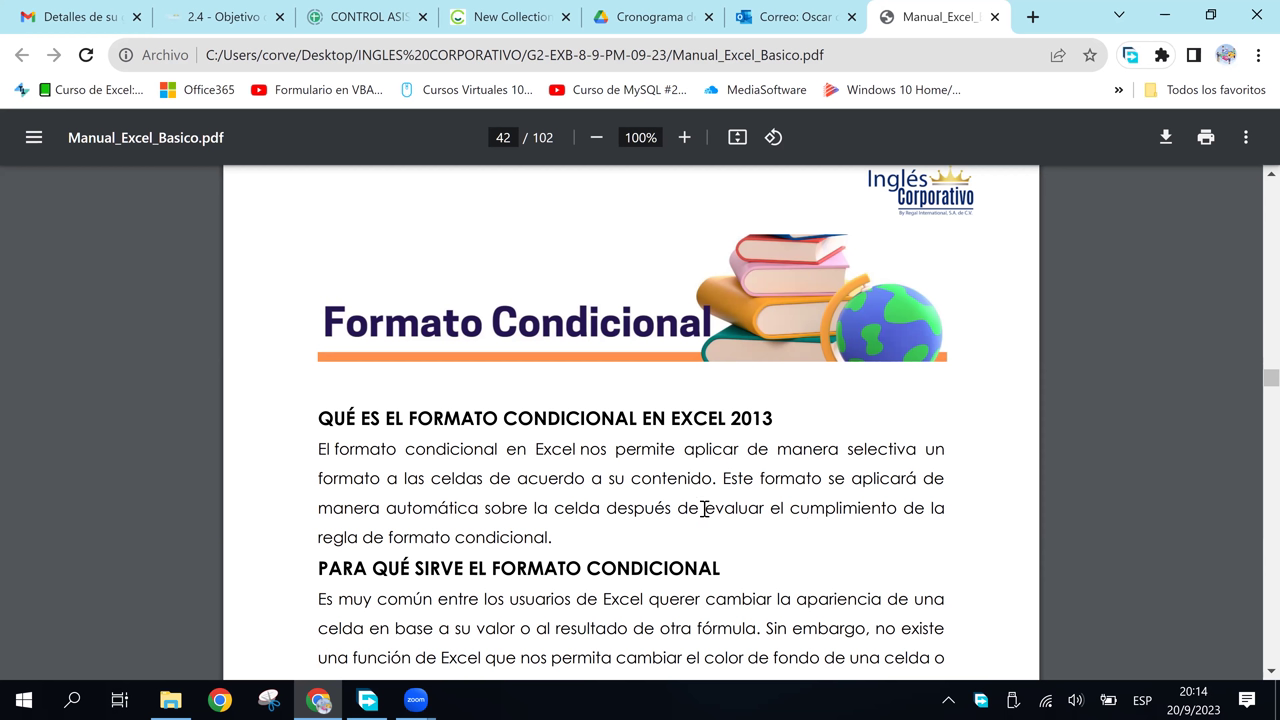
left_click_drag(705, 509, 888, 511)
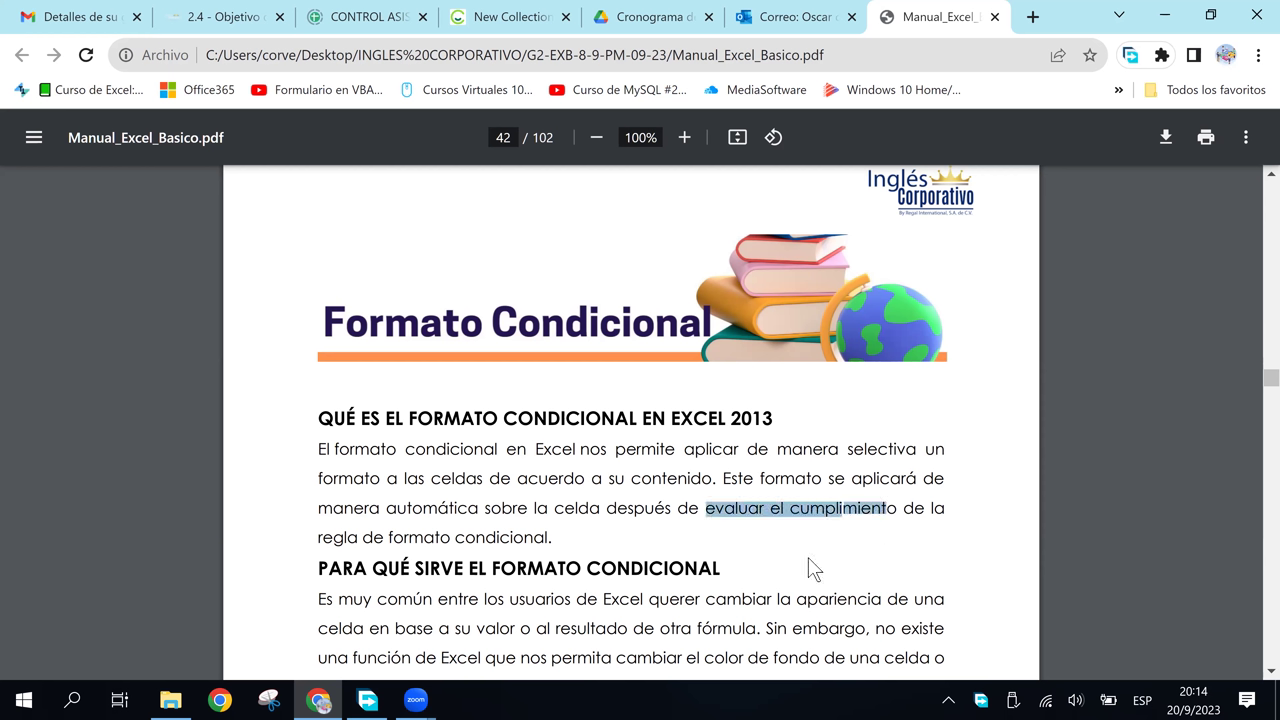
left_click_drag(320, 537, 560, 531)
left_click(629, 531)
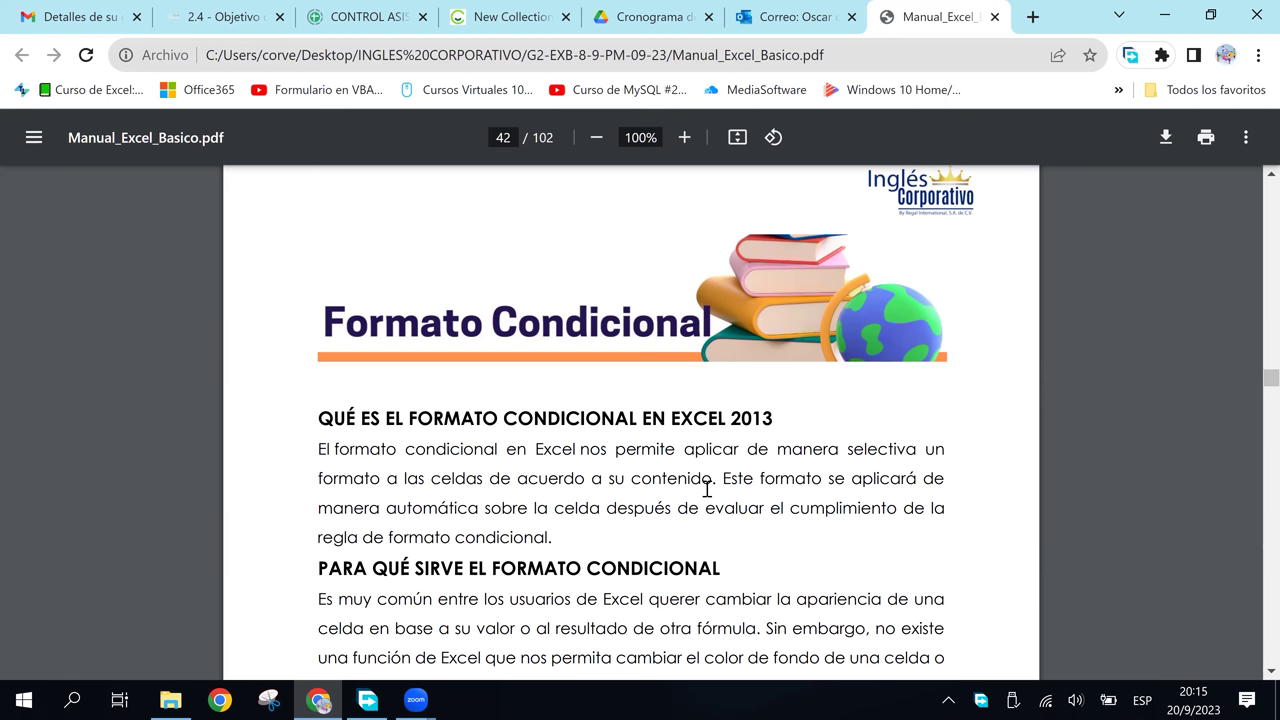
Scroll the PDF down to Figura 19's 'Mayor que 60' grid and start a Windows search.
scroll(707, 488, "down", 1)
scroll(707, 488, "down", 1)
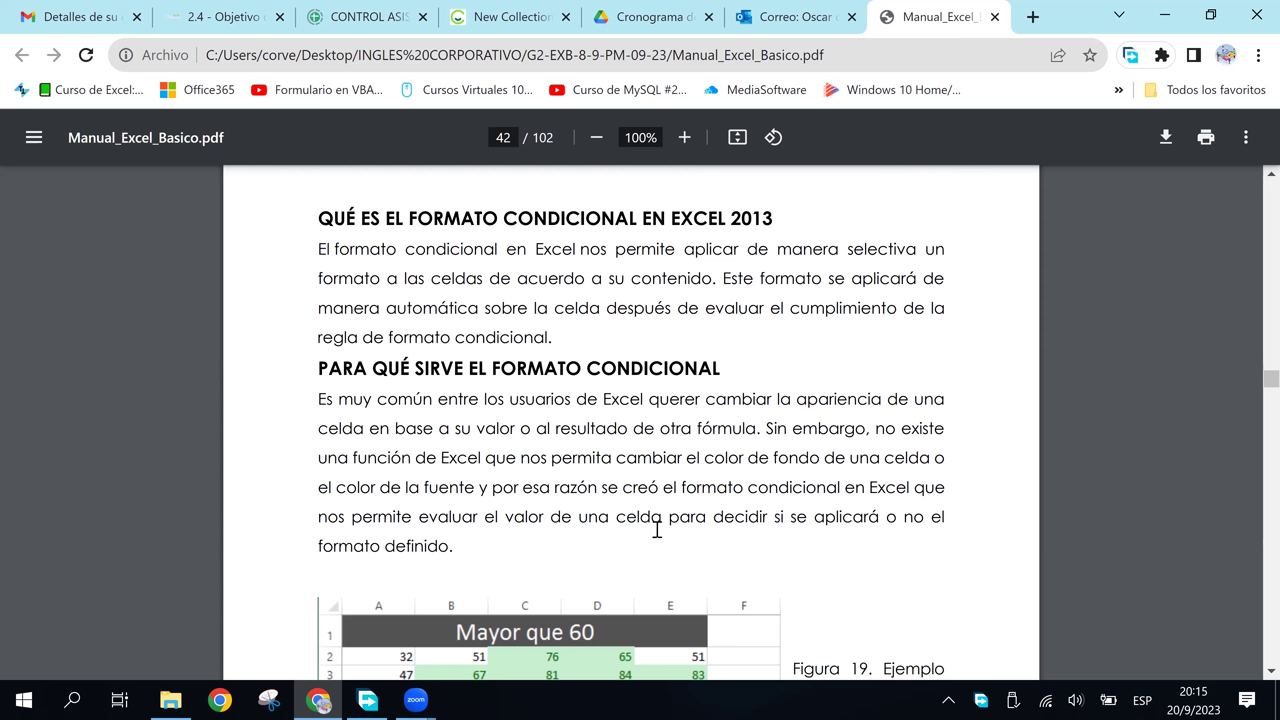
scroll(657, 529, "down", 1)
scroll(657, 529, "down", 1)
scroll(657, 529, "down", 1)
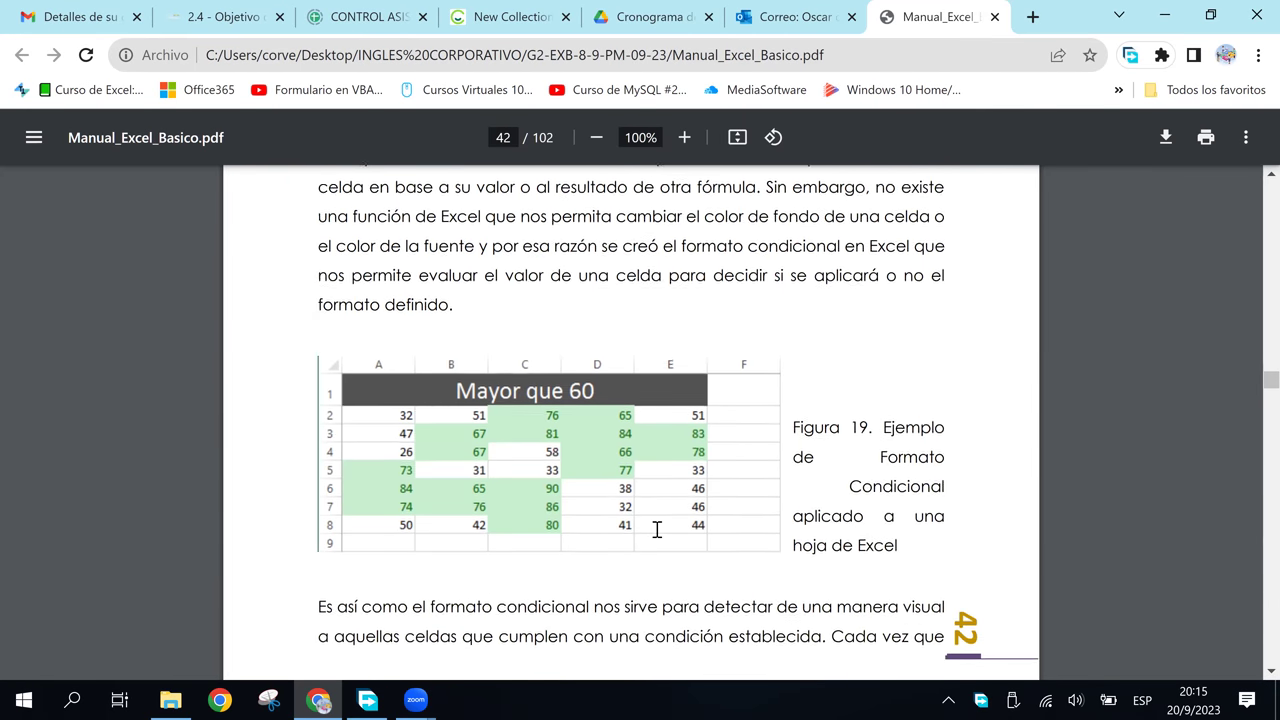
scroll(657, 529, "down", 1)
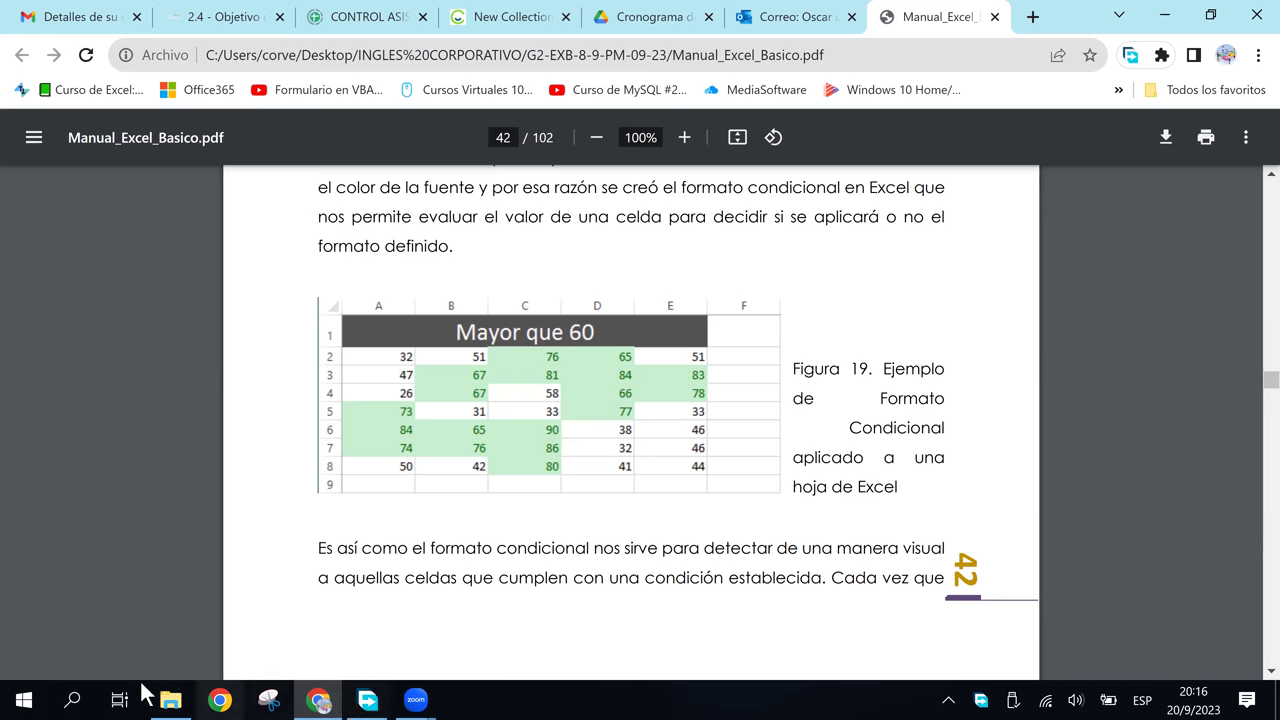
left_click(86, 700)
Launch Excel from the 'excel' search result and start a blank workbook, Libro1.
type("e")
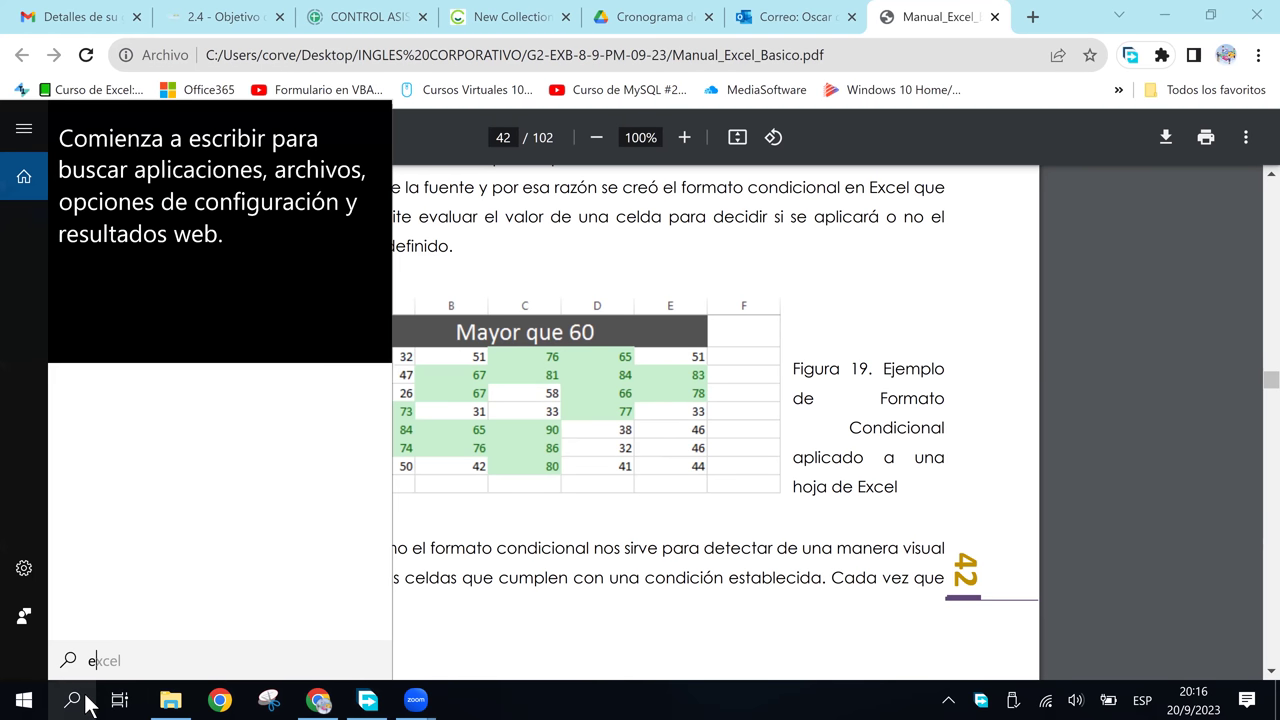
type("xcel")
key("Return")
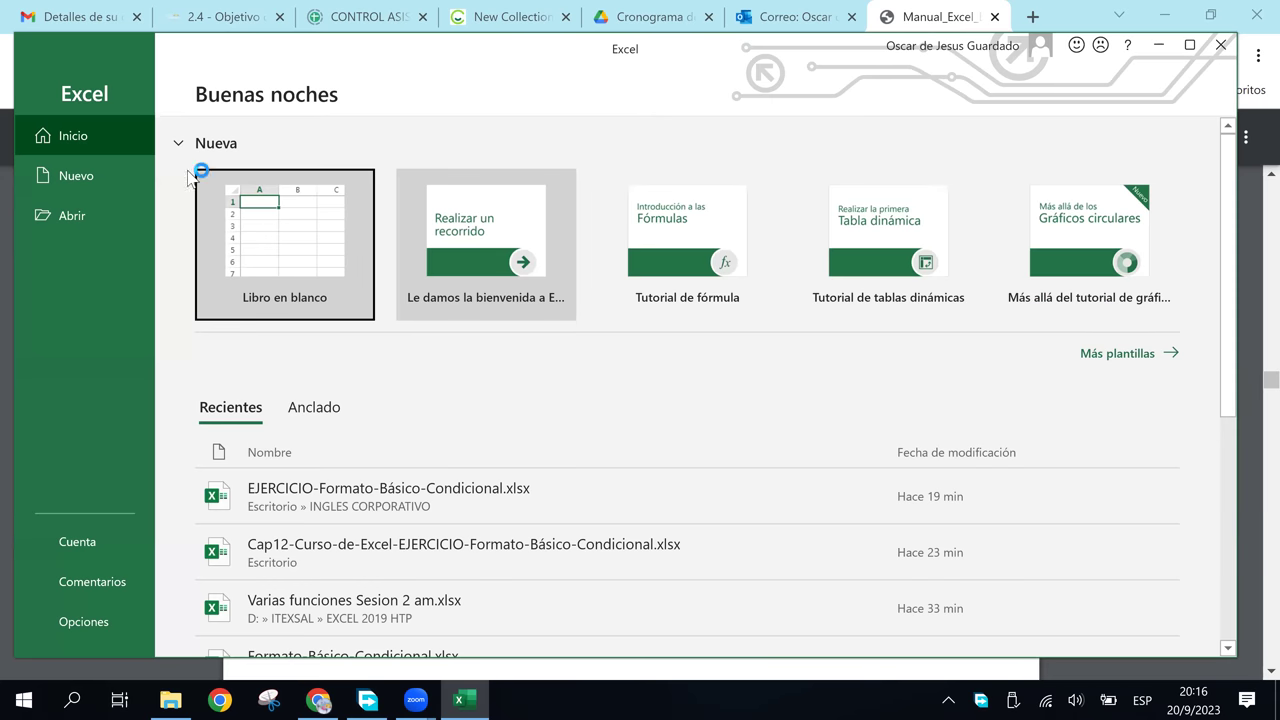
left_click(314, 240)
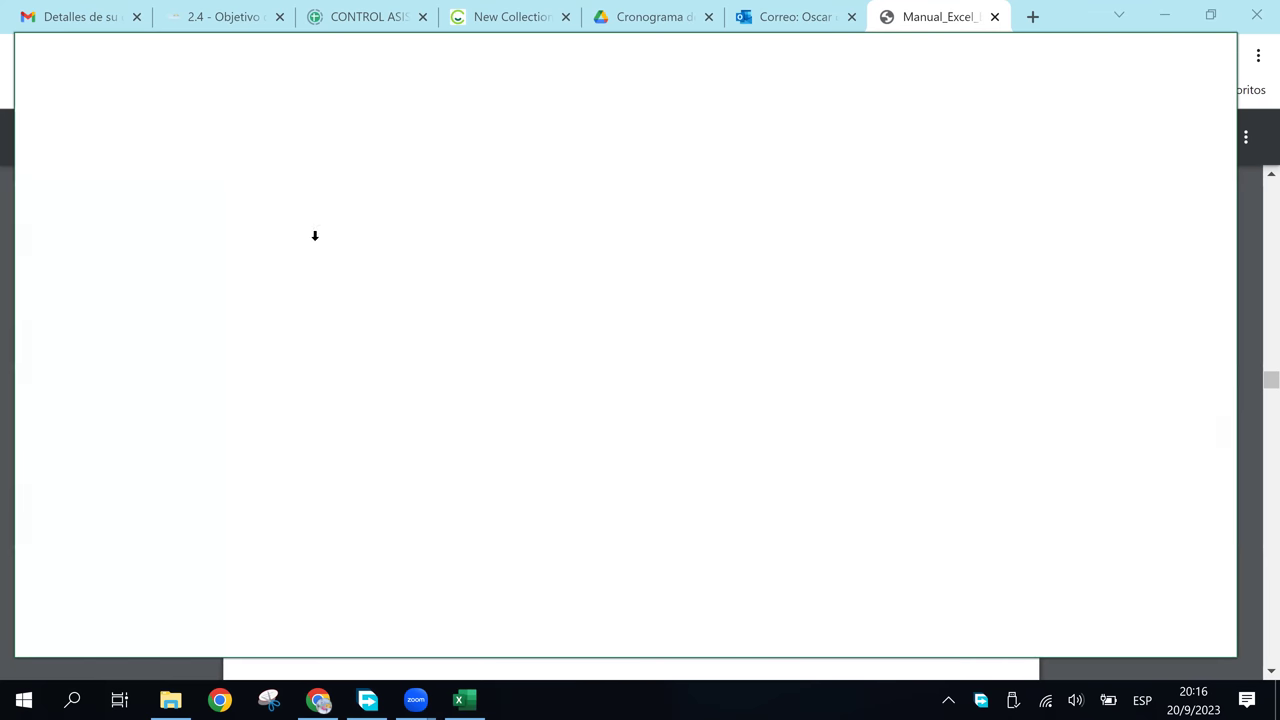
left_click(246, 383)
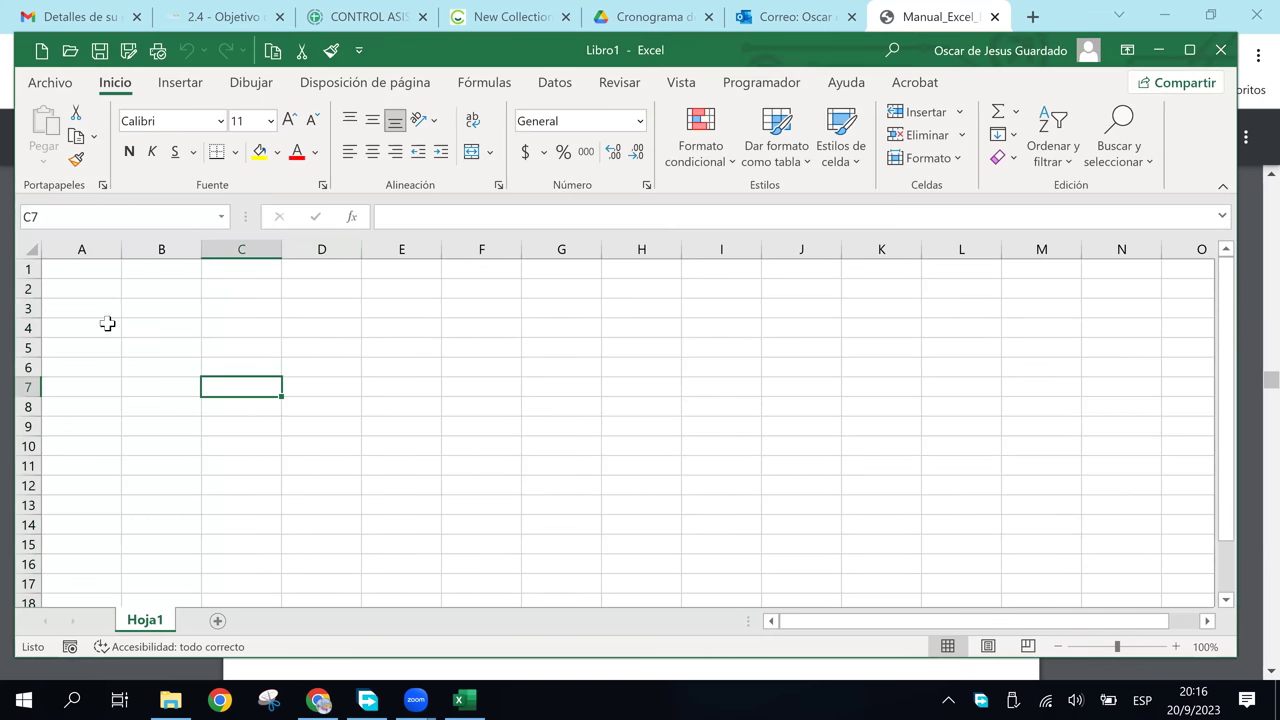
left_click(106, 322)
left_click(63, 287)
Enter 32, 47 and 26 in A1:A3, copied from the manual's grid.
left_click(77, 274)
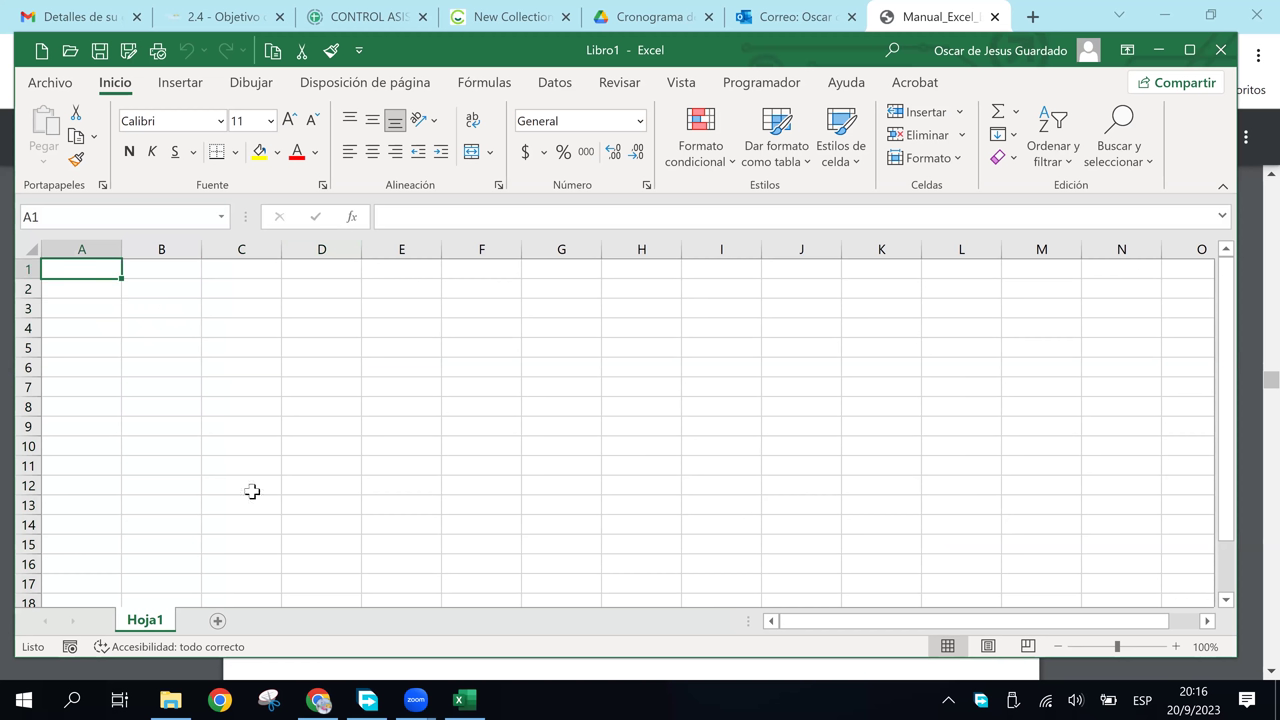
left_click(337, 699)
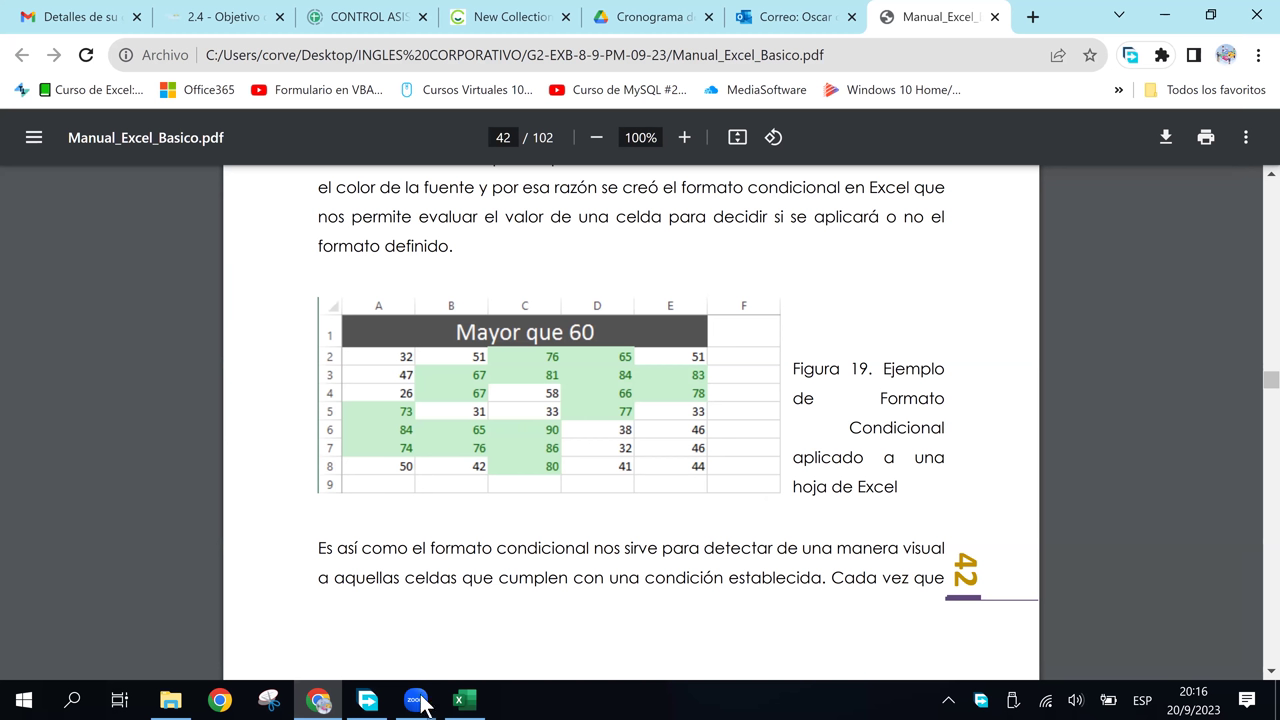
left_click(466, 701)
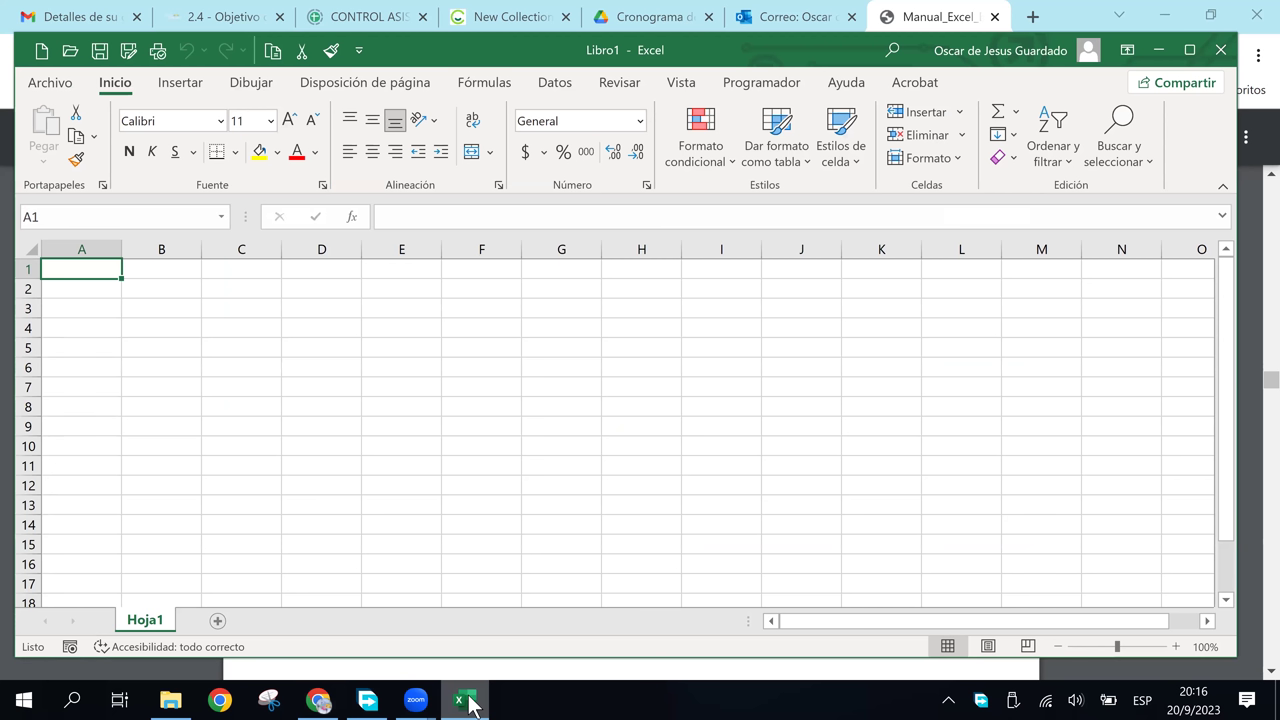
type("32")
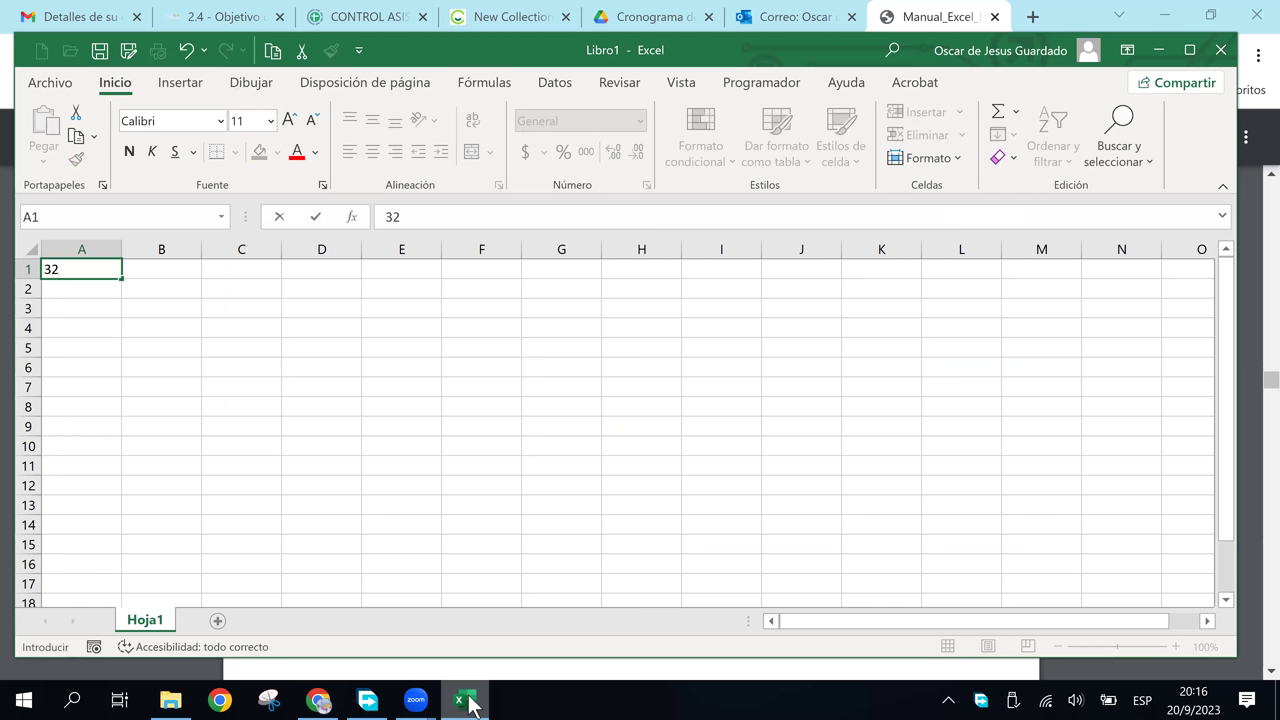
key("Return")
type("47")
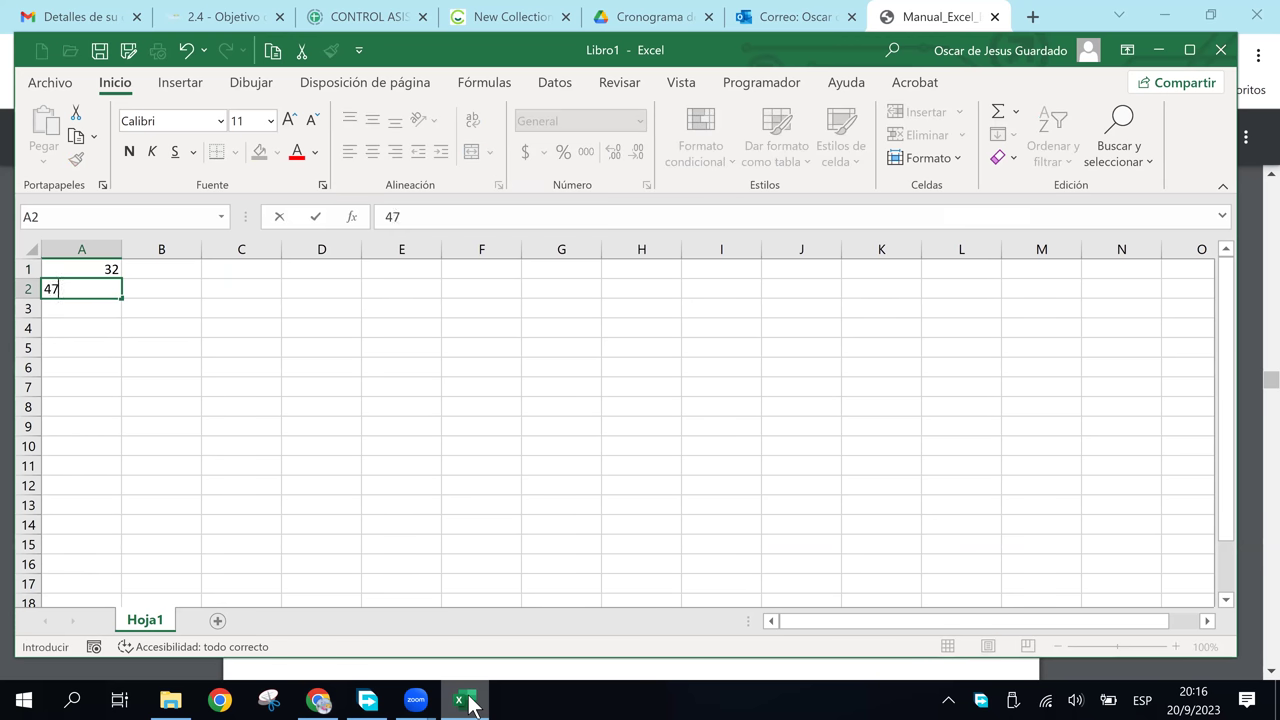
key("Return")
type("26")
key("Return")
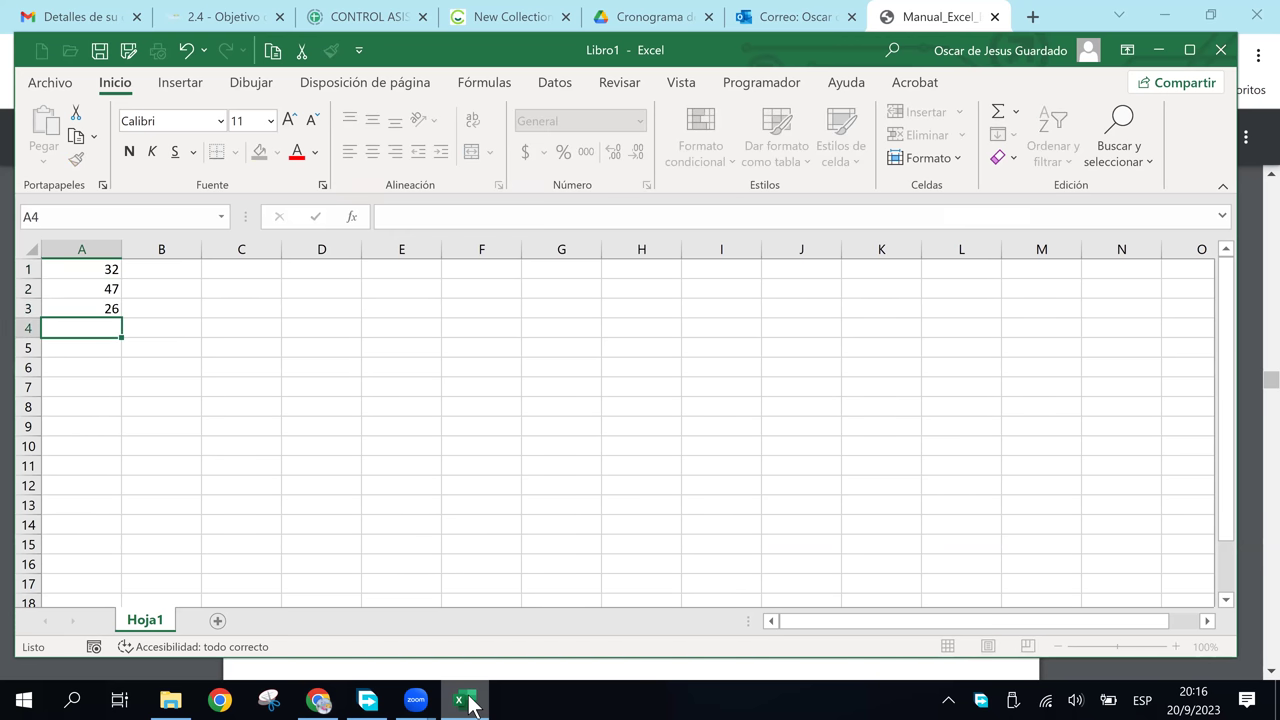
Enter 73, 84 and 74 in A4:A6, fixing the mistyped 7384 entry.
left_click(318, 700)
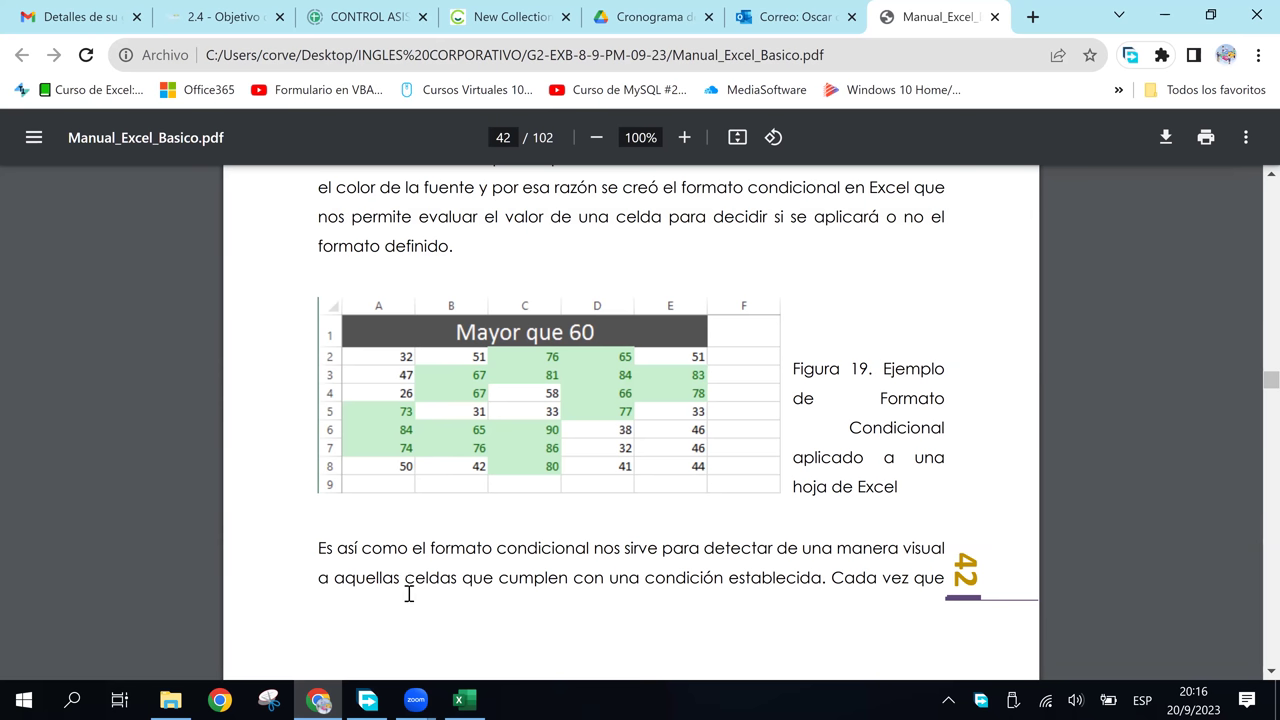
left_click(329, 705)
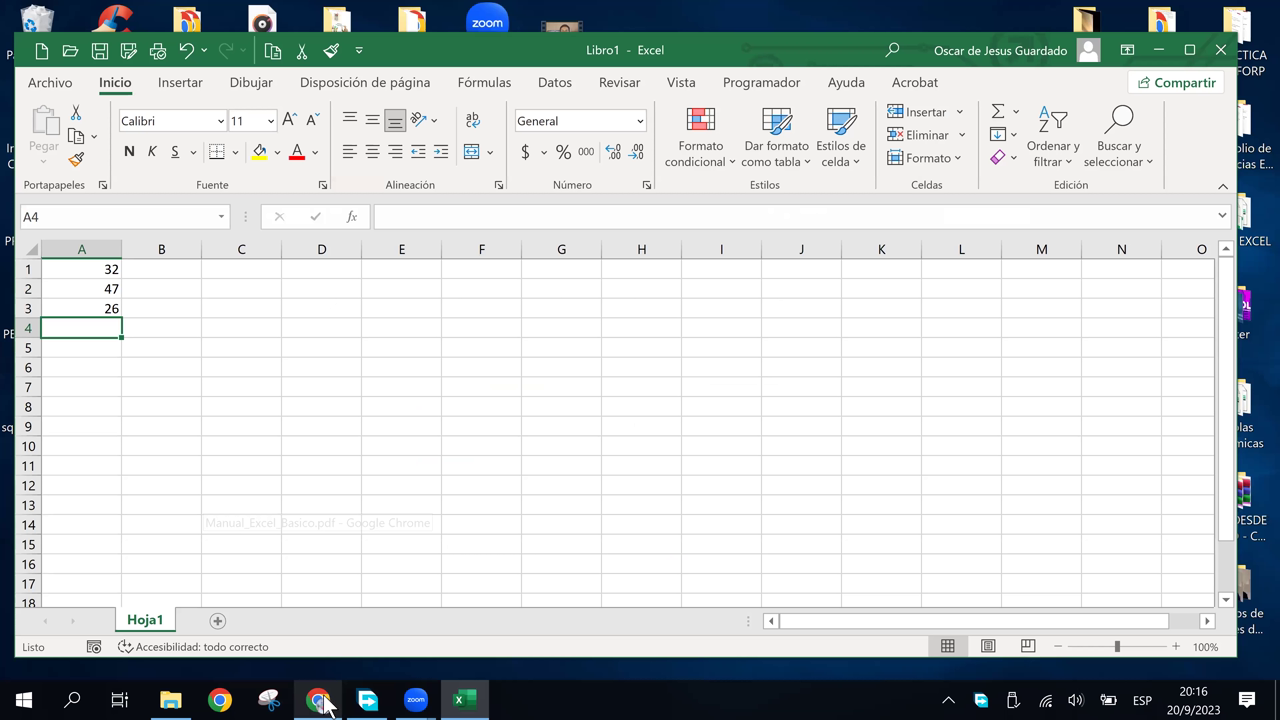
type("7384")
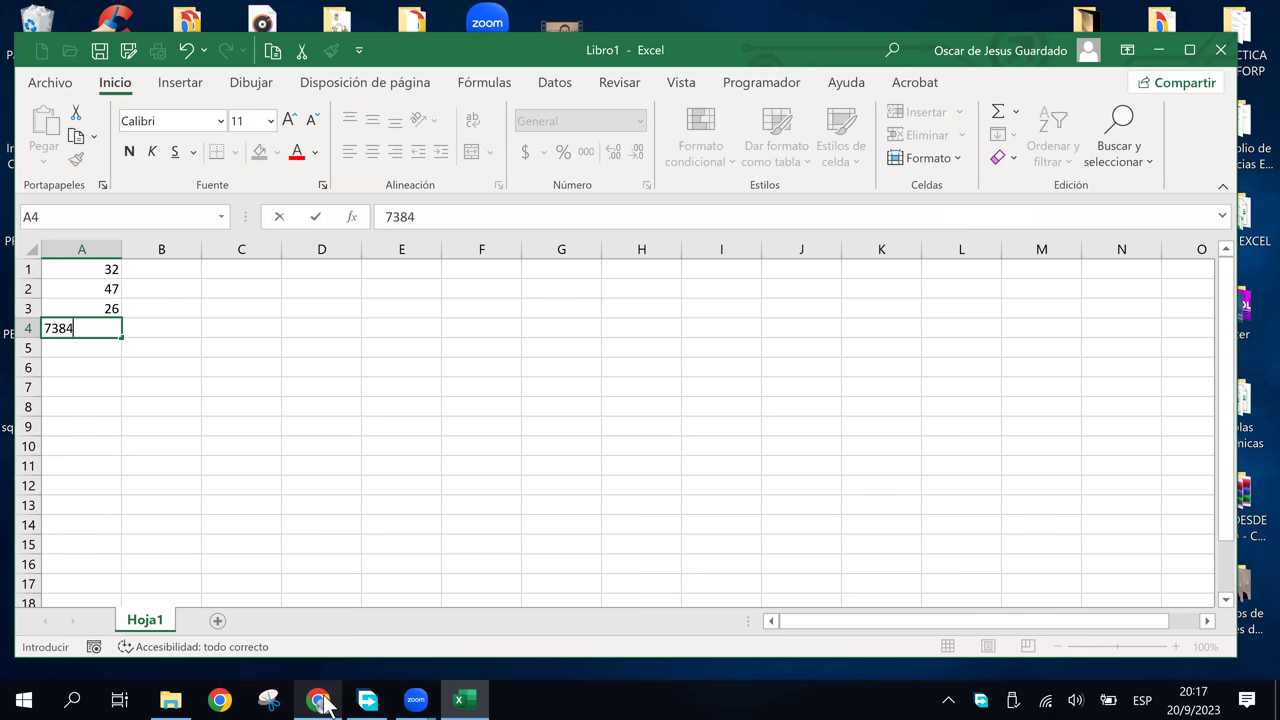
key("BackSpace")
key("BackSpace")
key("Return")
type("84")
key("Return")
type("74")
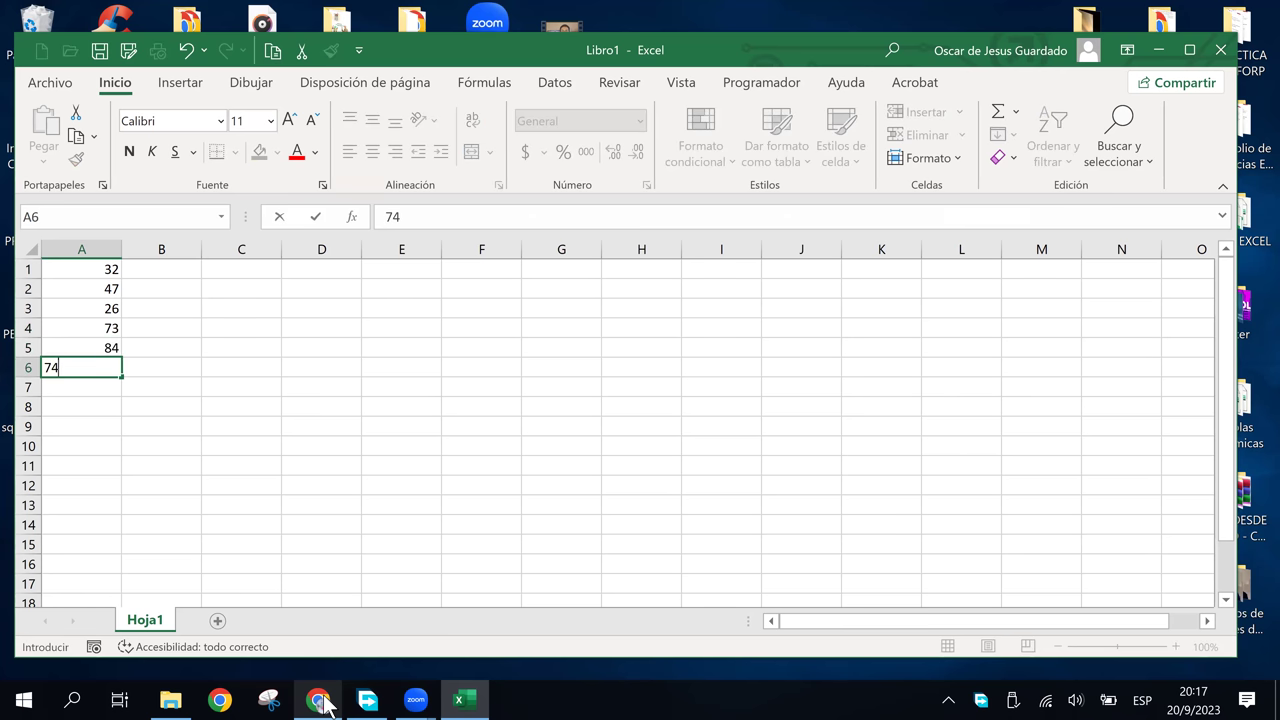
key("Return")
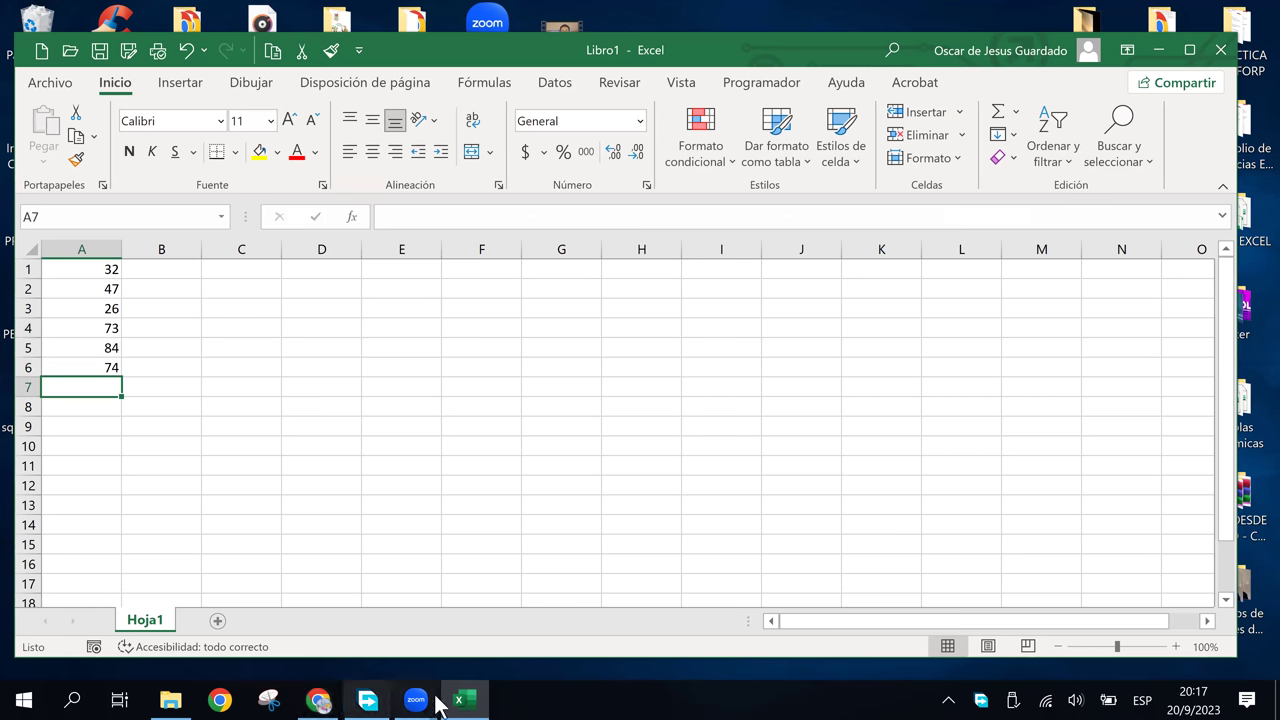
Enter 50 in A7 after checking the manual, then move to B1.
left_click(462, 705)
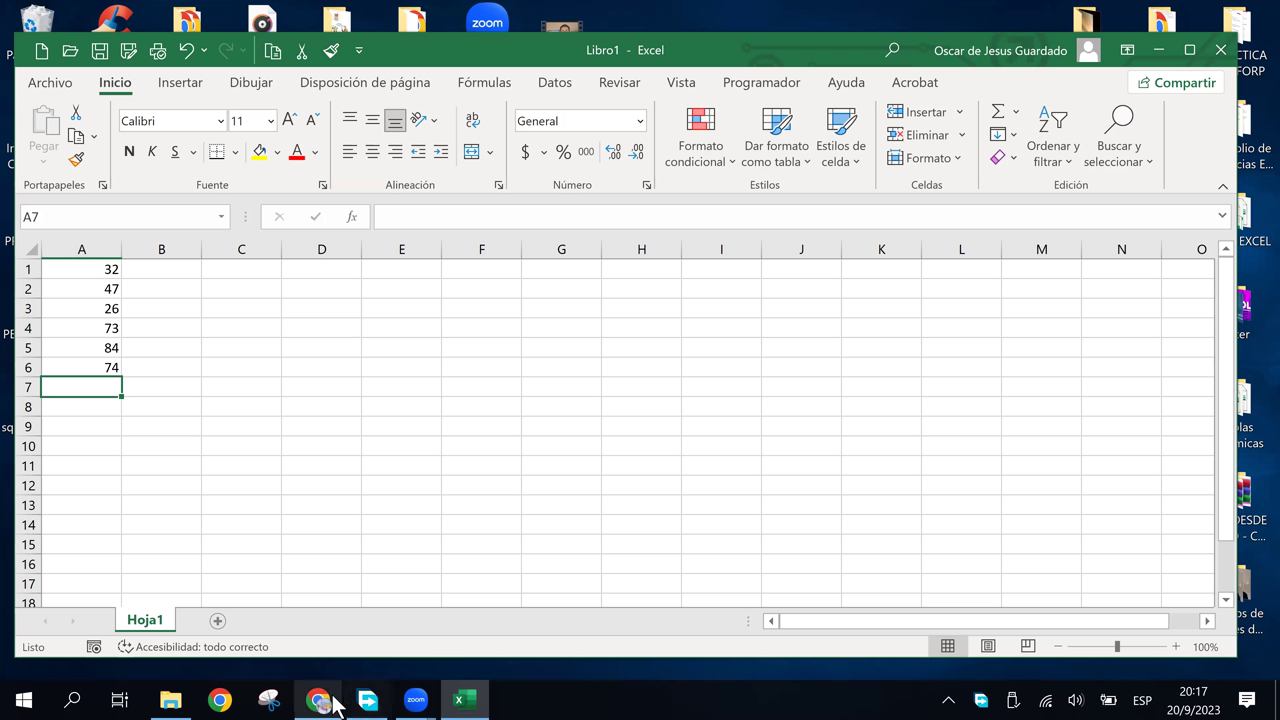
left_click(322, 702)
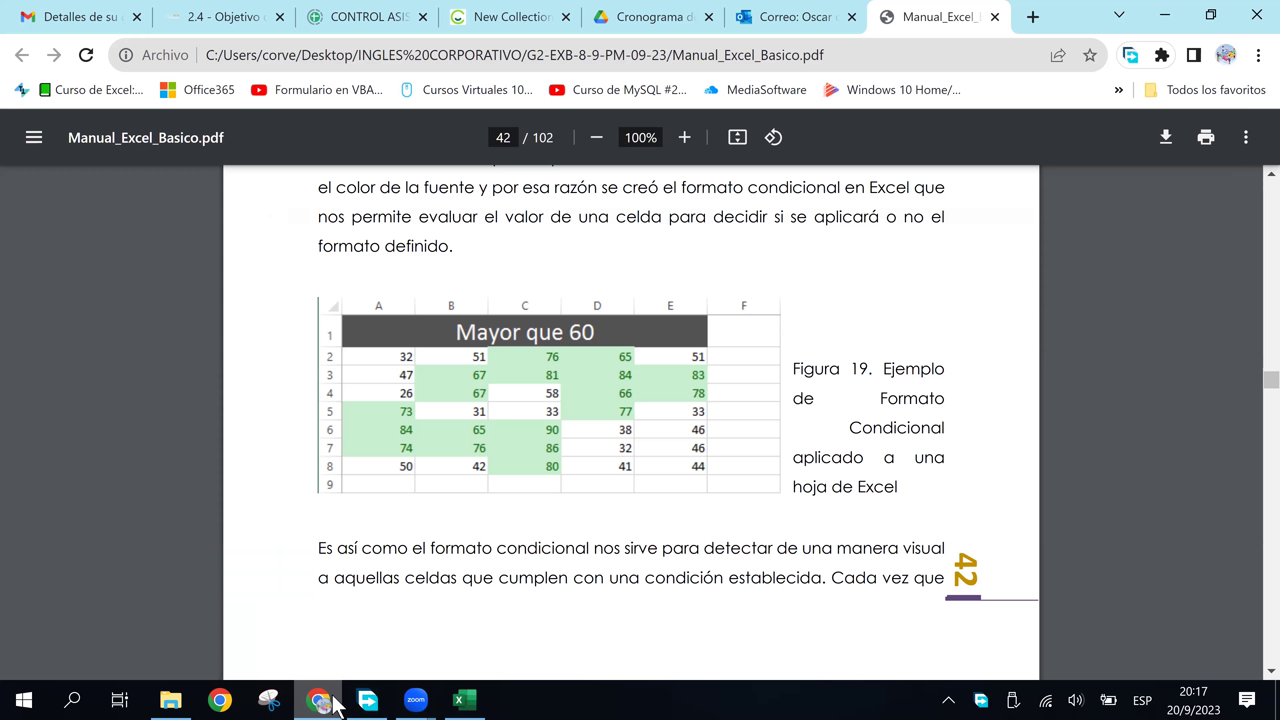
left_click(335, 705)
type("50")
key("Tab")
key("Up")
key("Up")
key("Up")
key("Up")
key("Up")
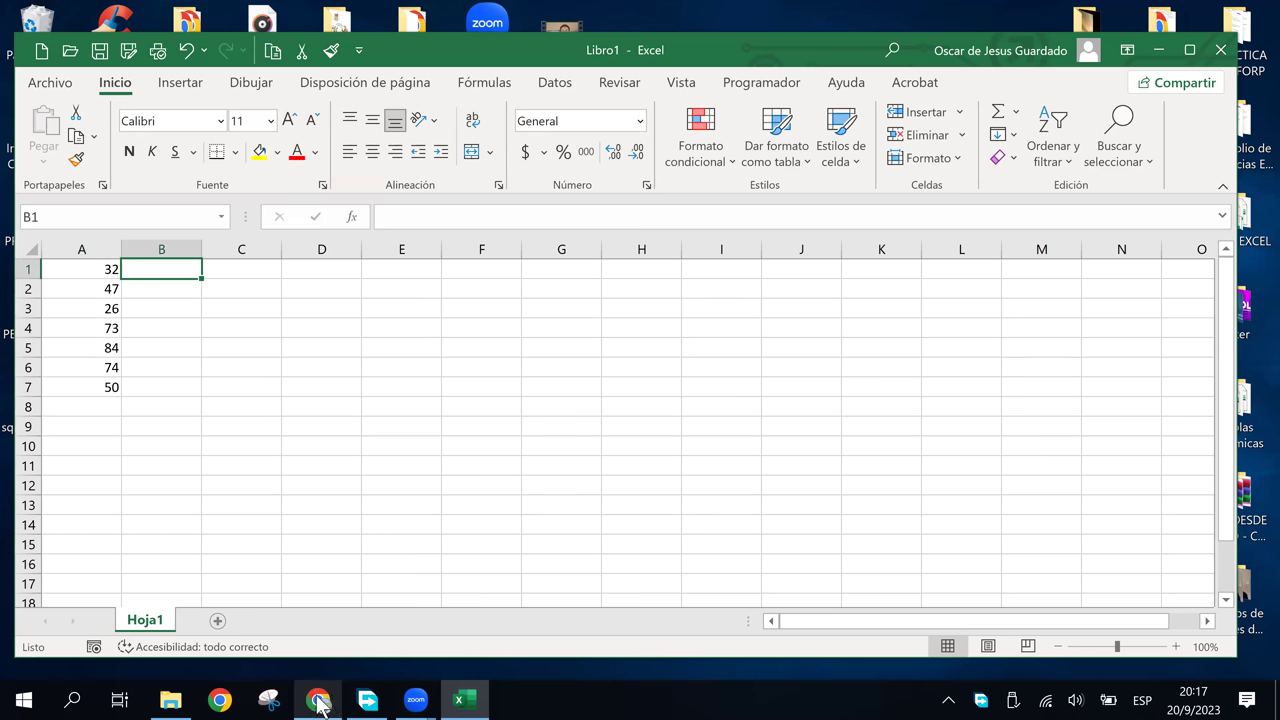
Enter 51, 67 and 67 in B1:B3.
left_click(322, 703)
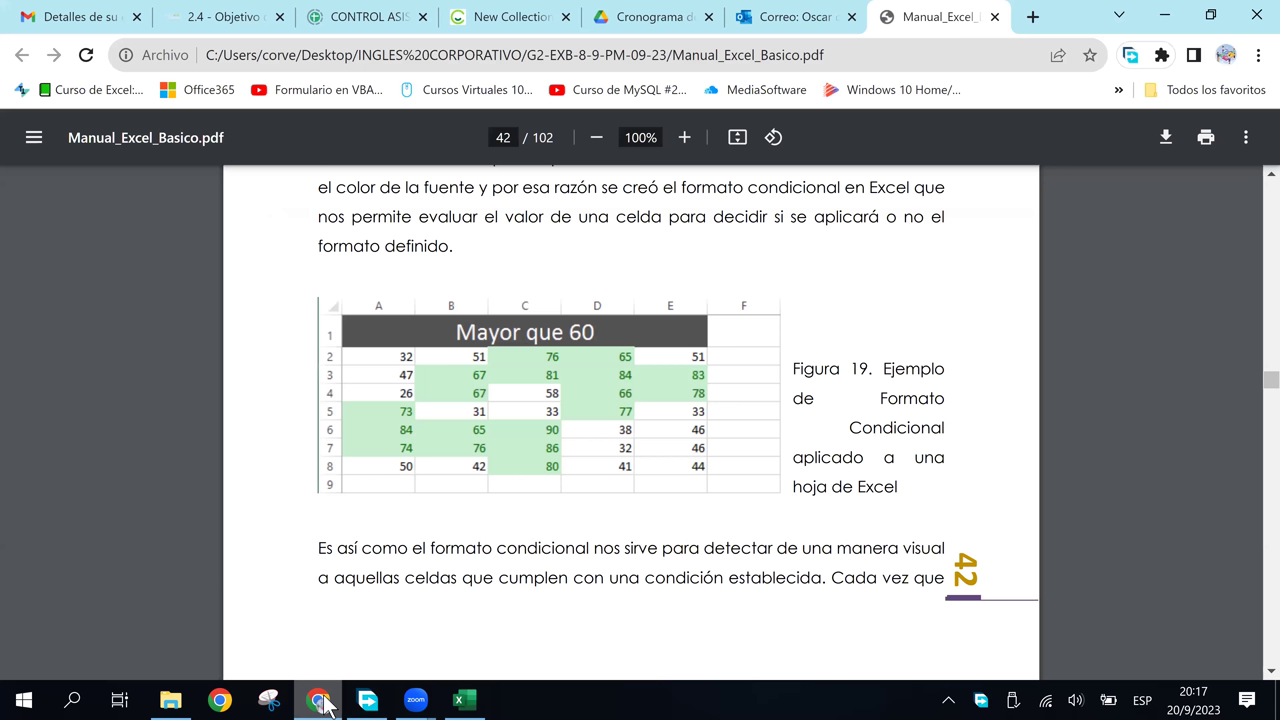
left_click(322, 703)
type("51")
key("Return")
type("67")
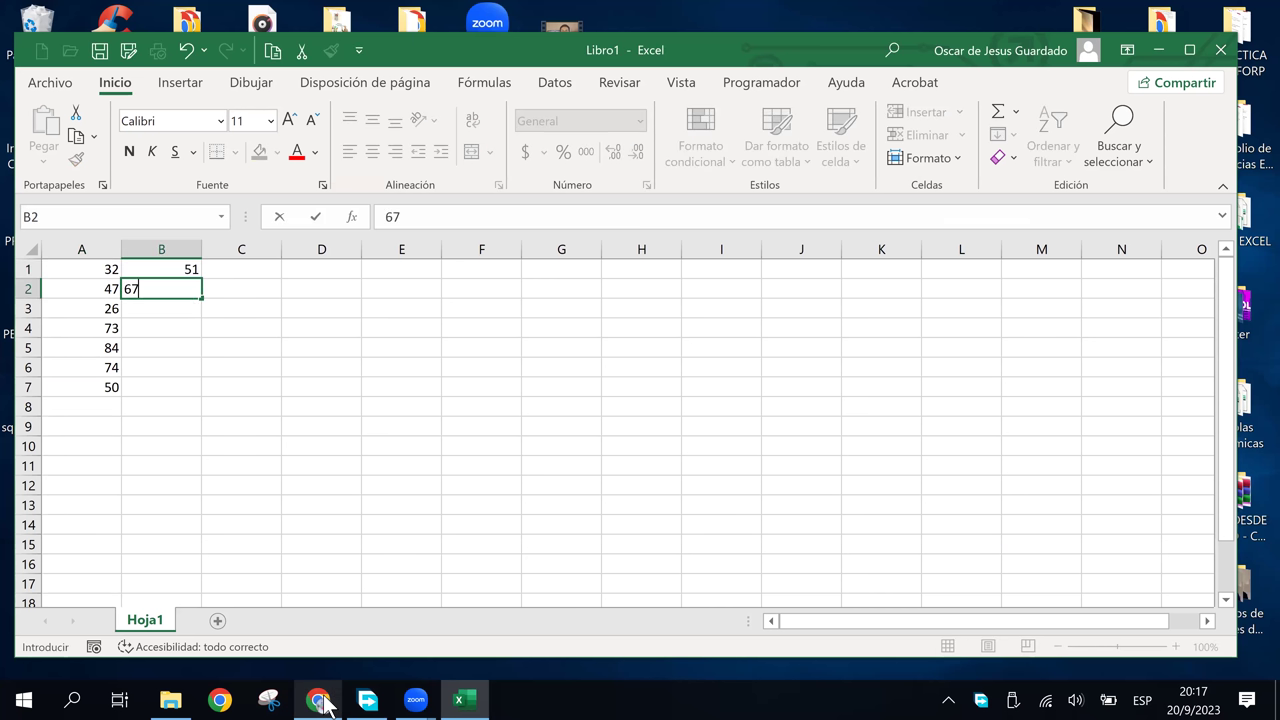
key("Return")
type("67")
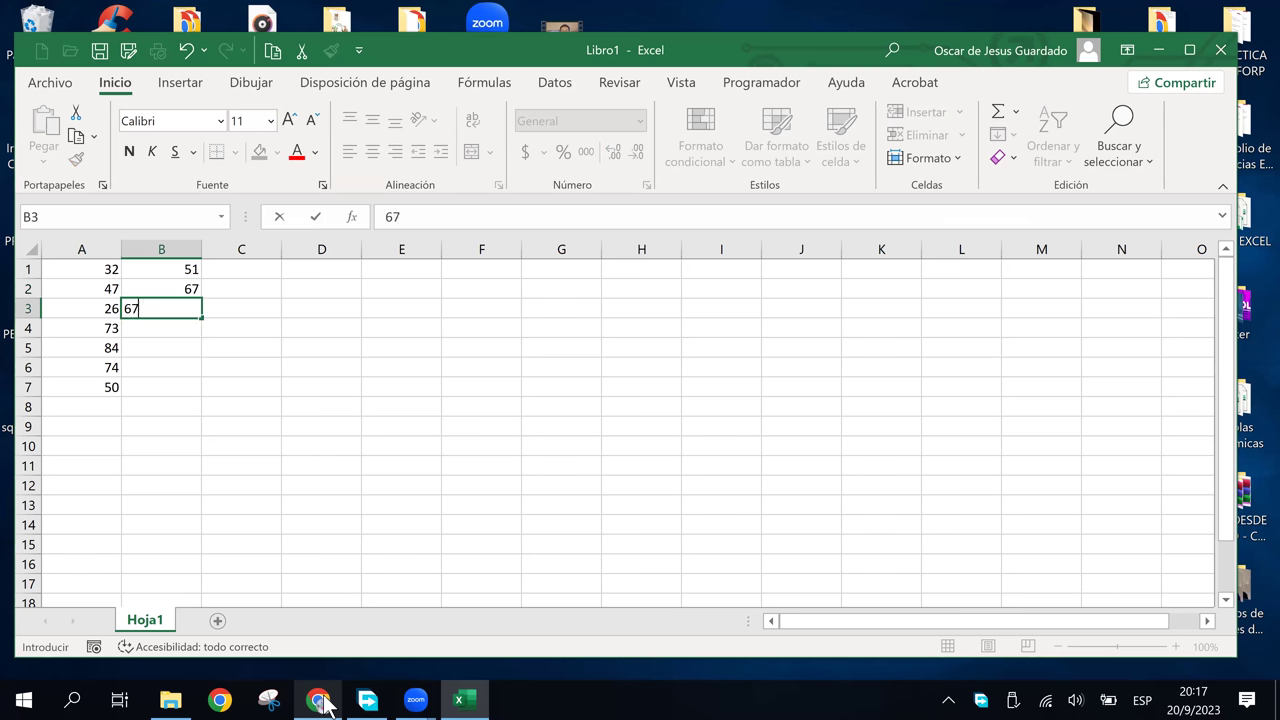
key("Return")
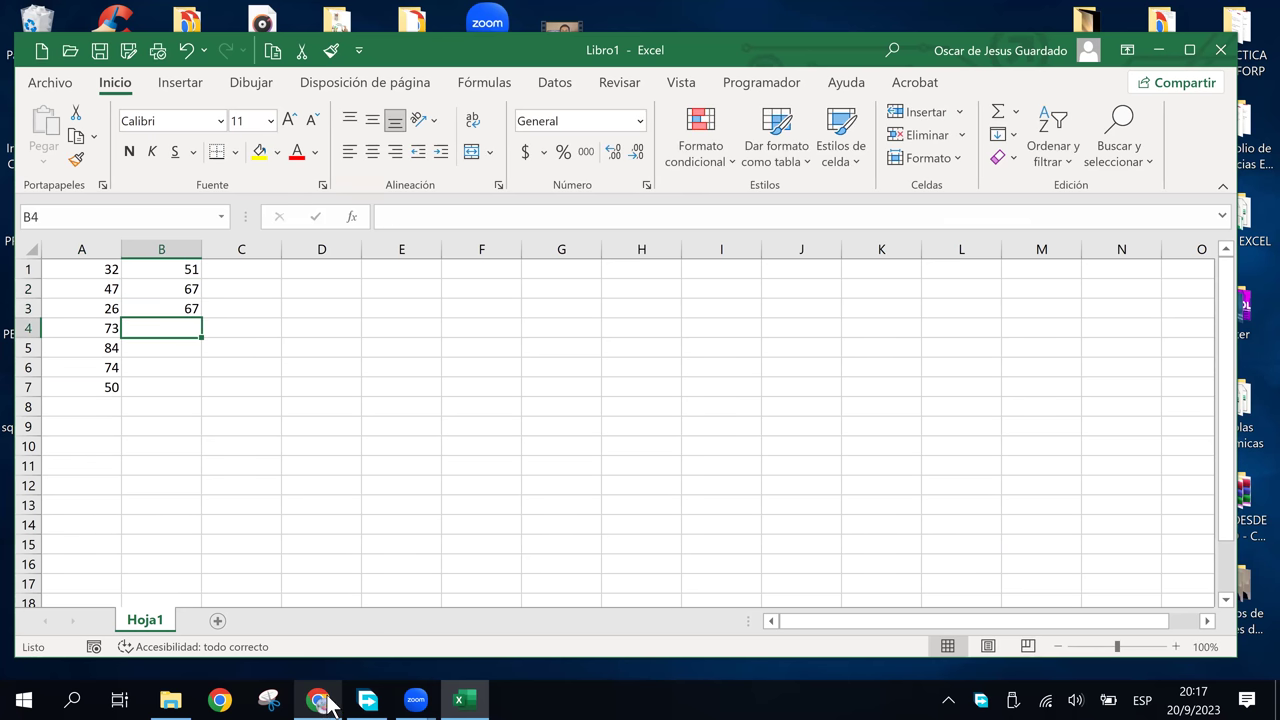
Enter 31, 65 and 76 in B4:B6 after checking the manual.
left_click(329, 700)
left_click(329, 700)
type("31")
key("Return")
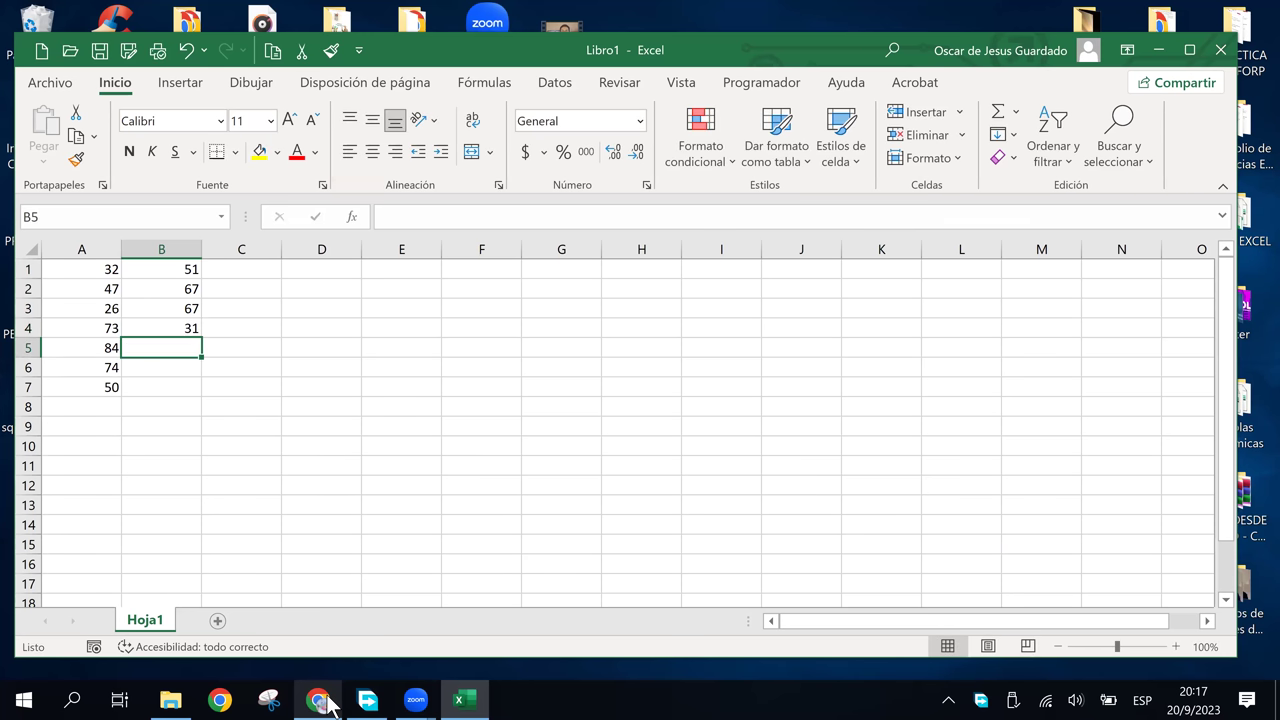
type("65")
key("Return")
type("76")
key("Return")
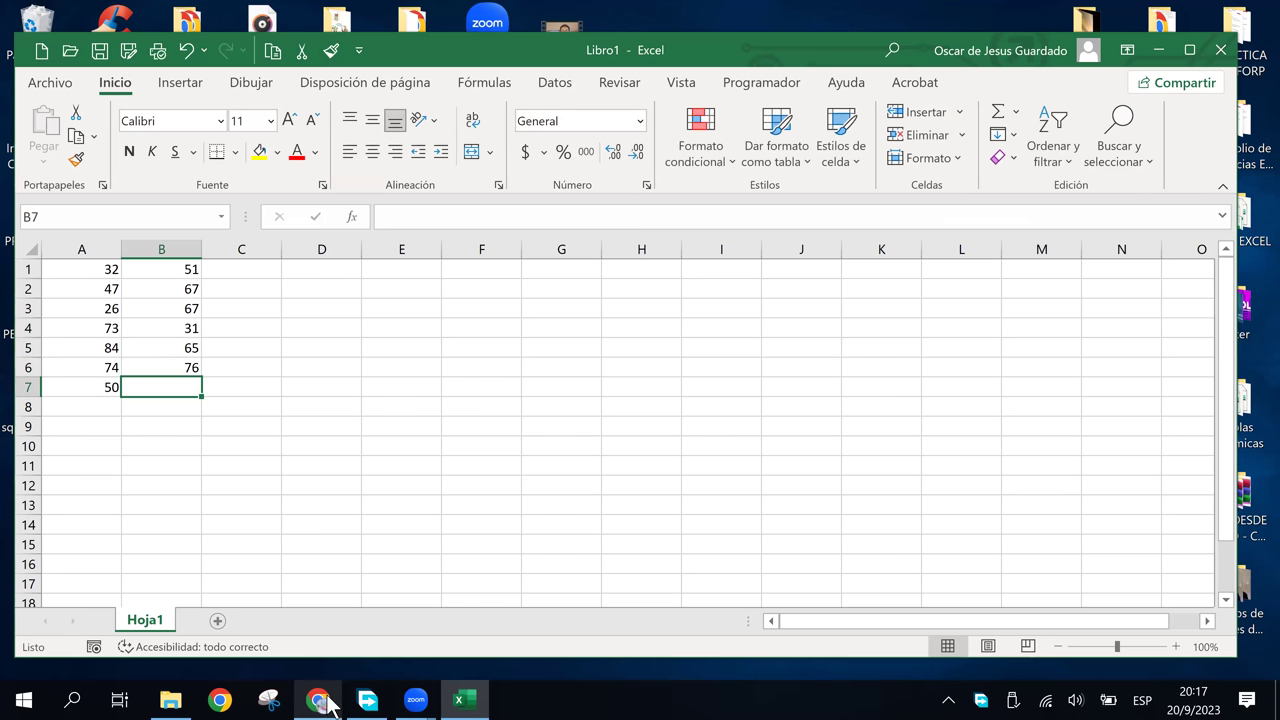
Enter 42 in B7, move to C1 and bring up the manual's grid.
left_click(329, 702)
left_click(329, 702)
type("42")
key("Tab")
key("Up")
key("Up")
key("Up")
key("Up")
key("Up")
key("Up")
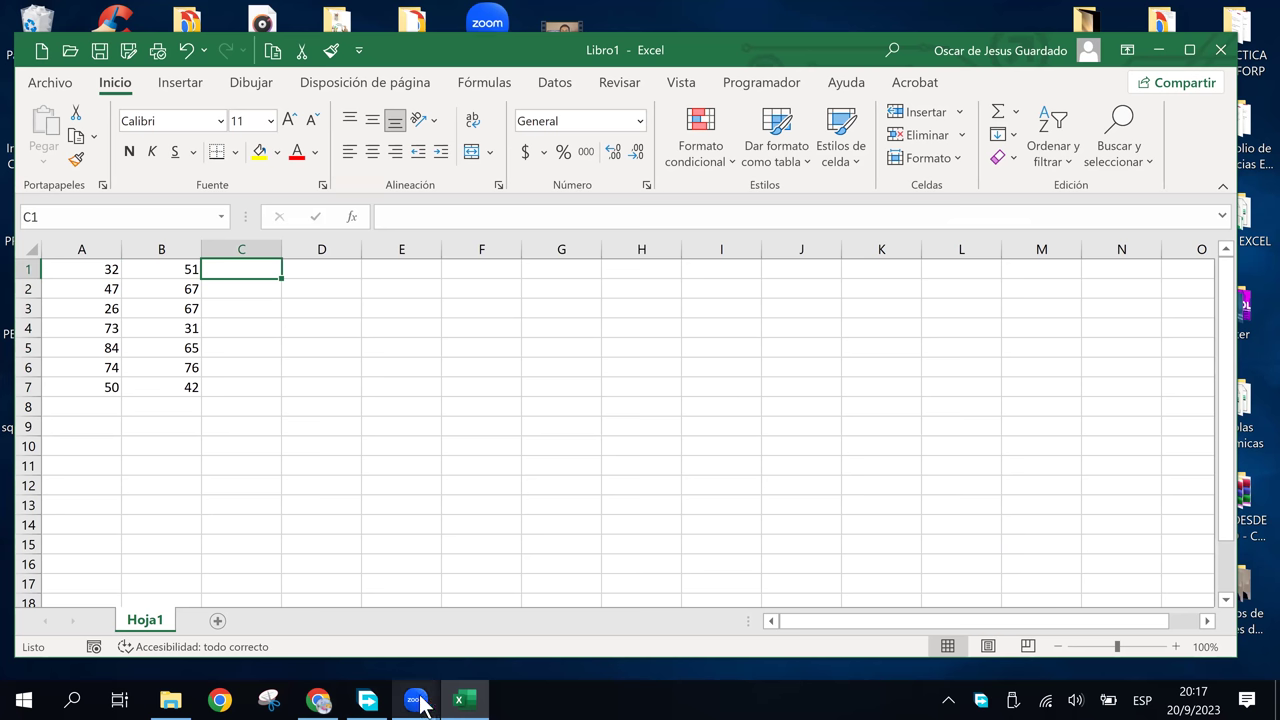
left_click(318, 700)
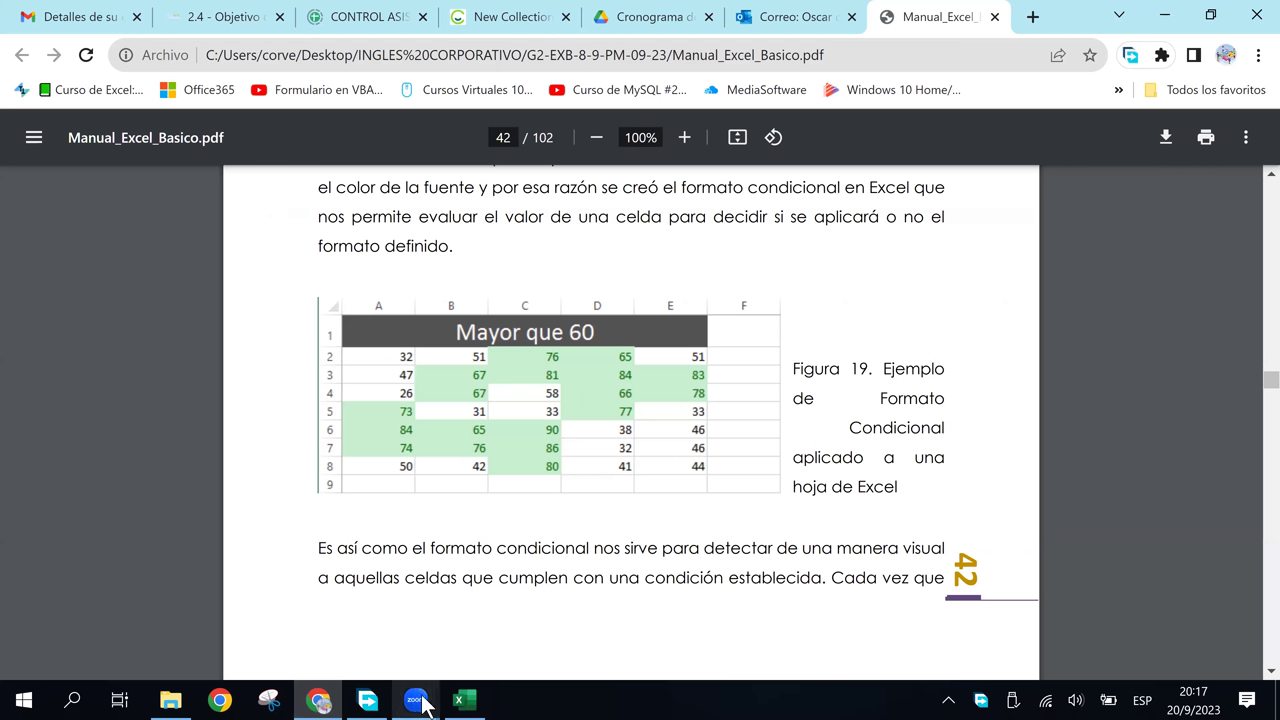
Enter 76, 51 and 68 in C1:C3.
left_click(333, 700)
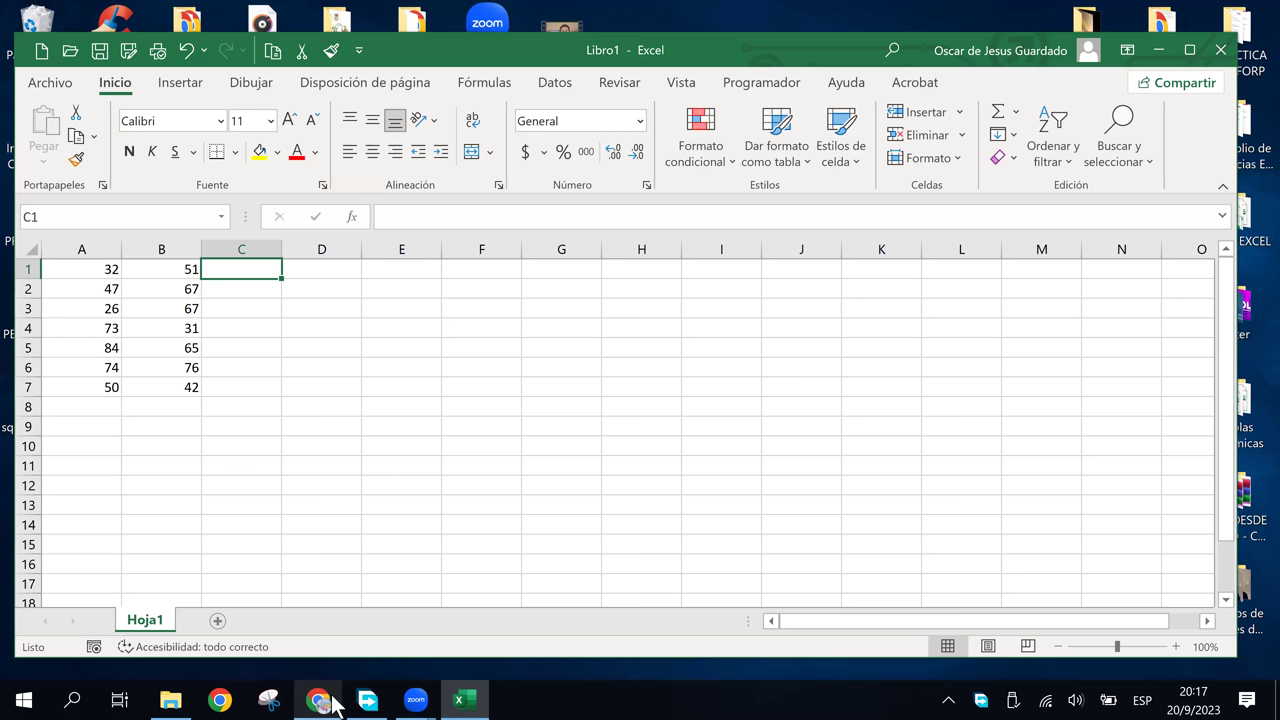
type("76")
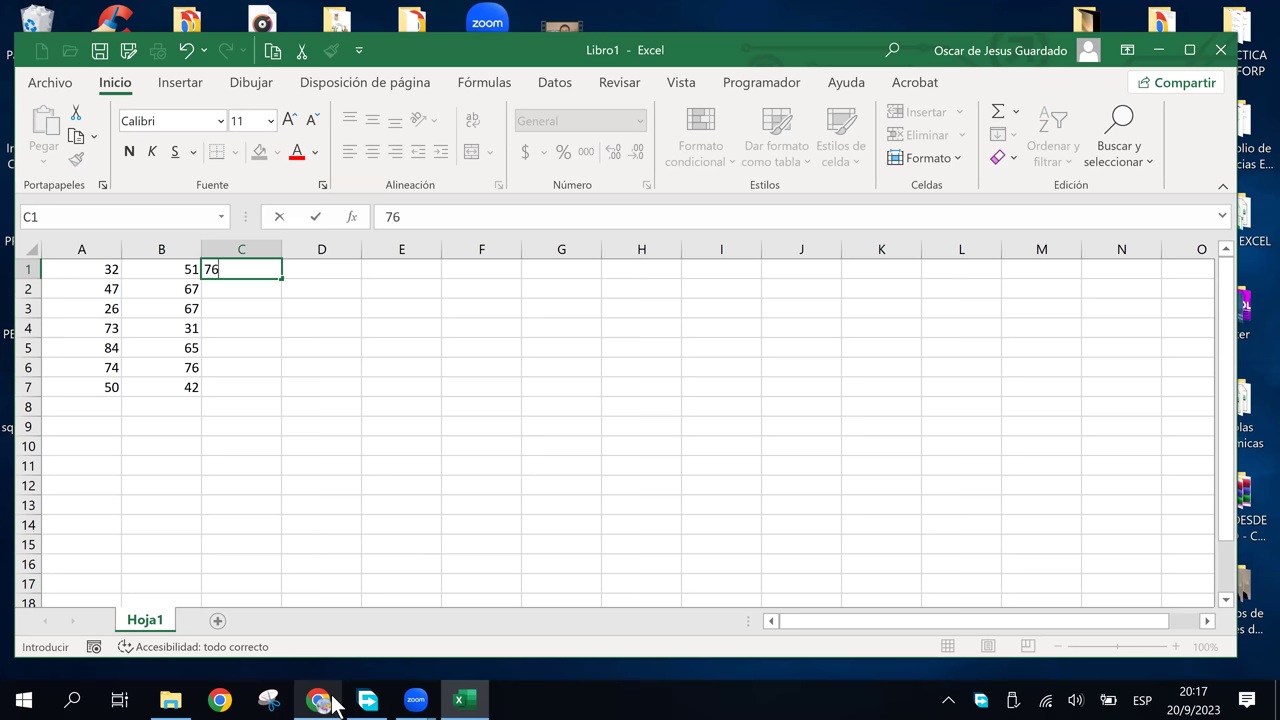
key("Return")
type("51")
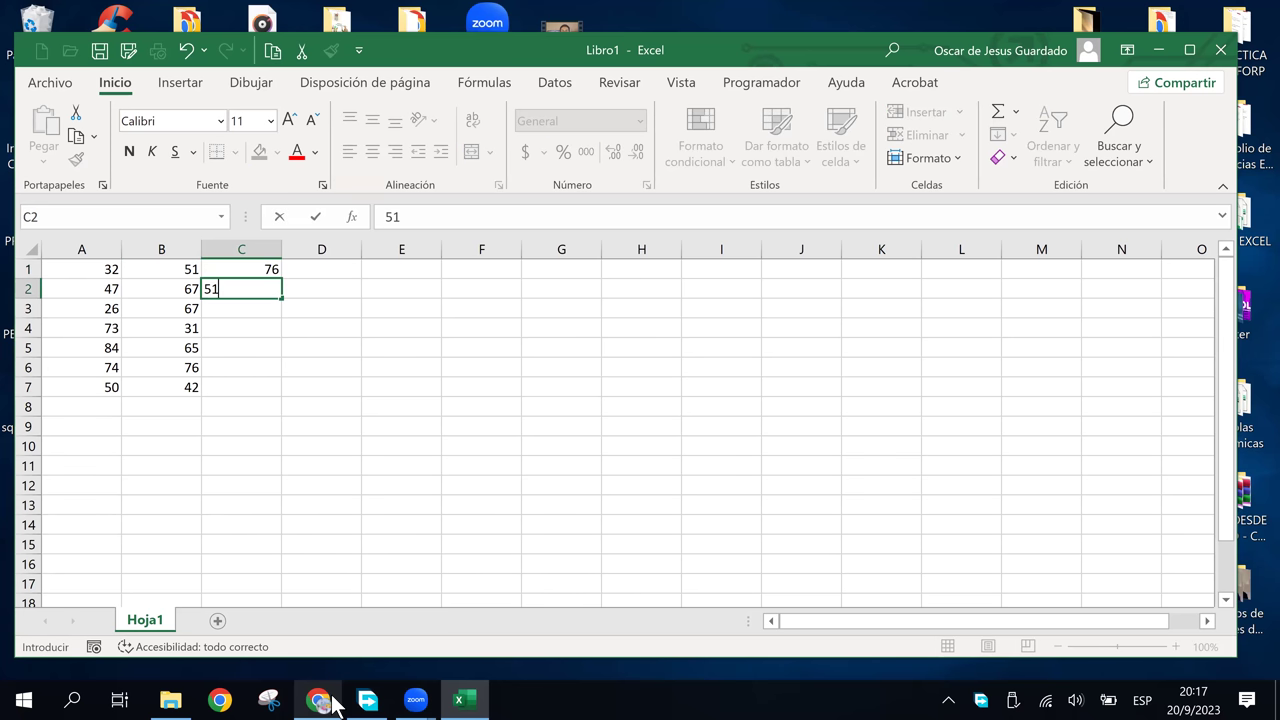
key("Return")
type("68")
key("Return")
Correct C2 to 81 and C3 to 58 after checking the manual.
left_click(333, 699)
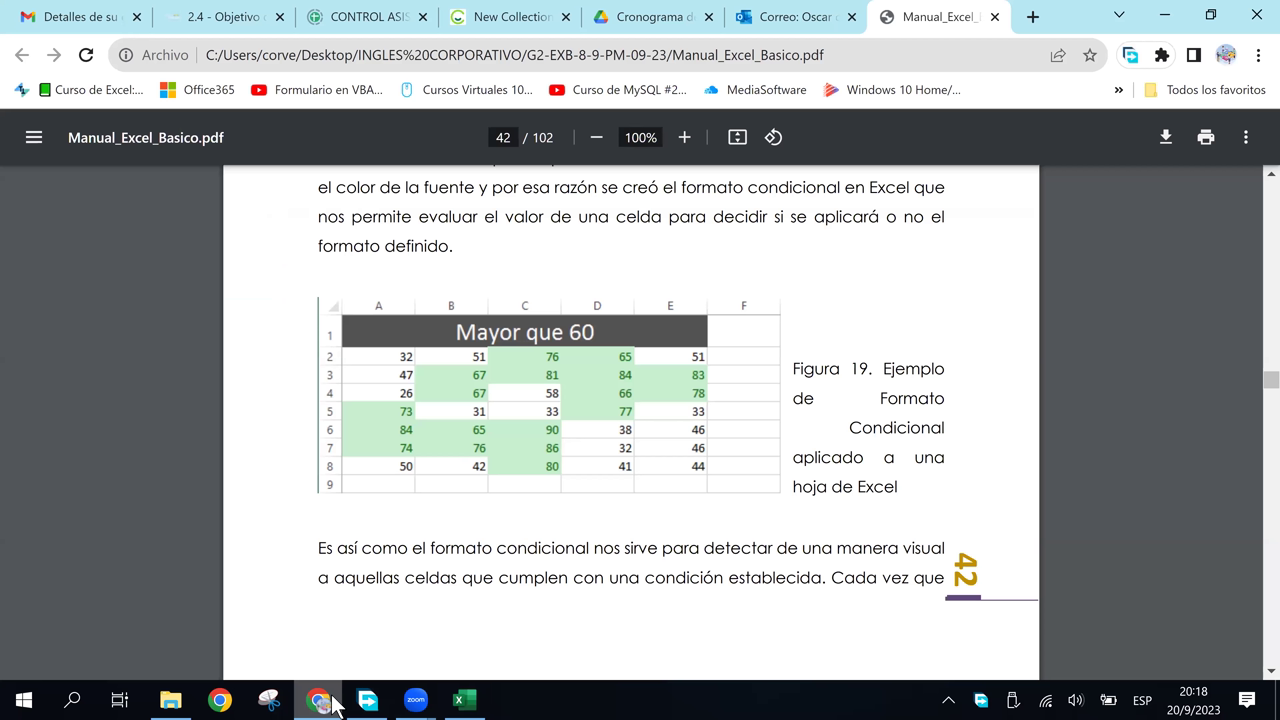
left_click(333, 700)
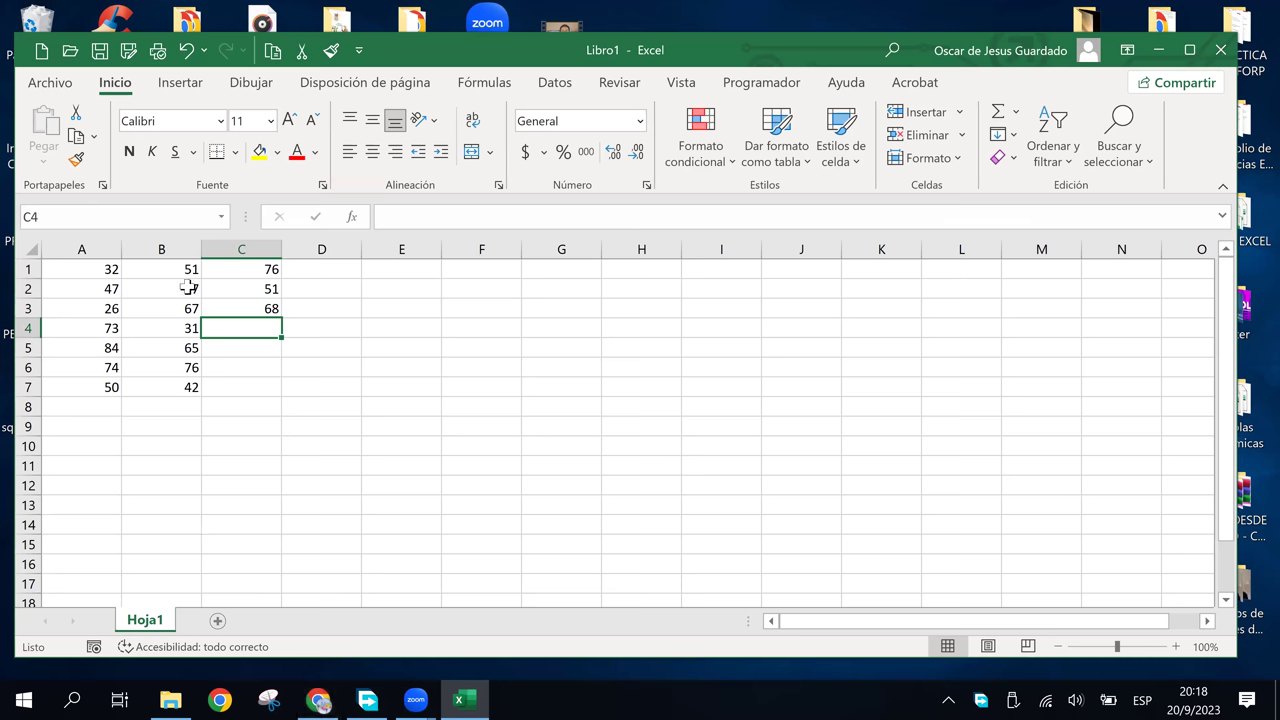
left_click(250, 292)
type("81")
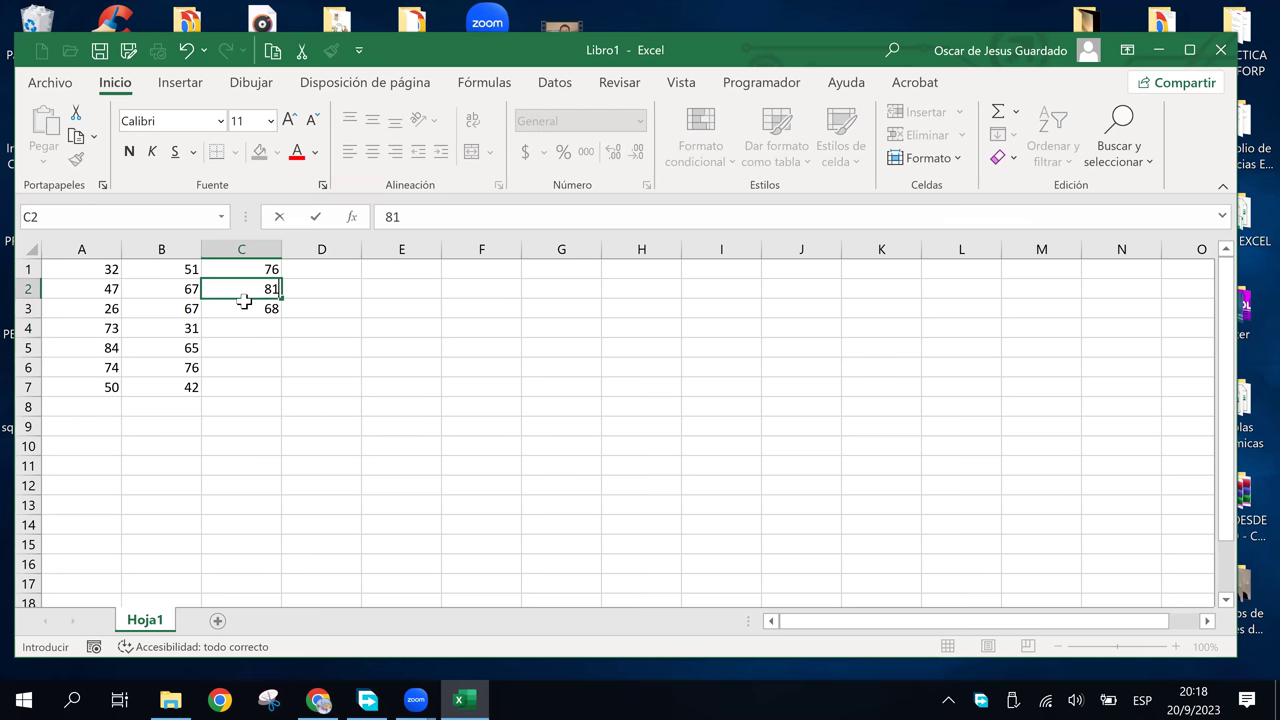
key("Return")
type("58")
key("Return")
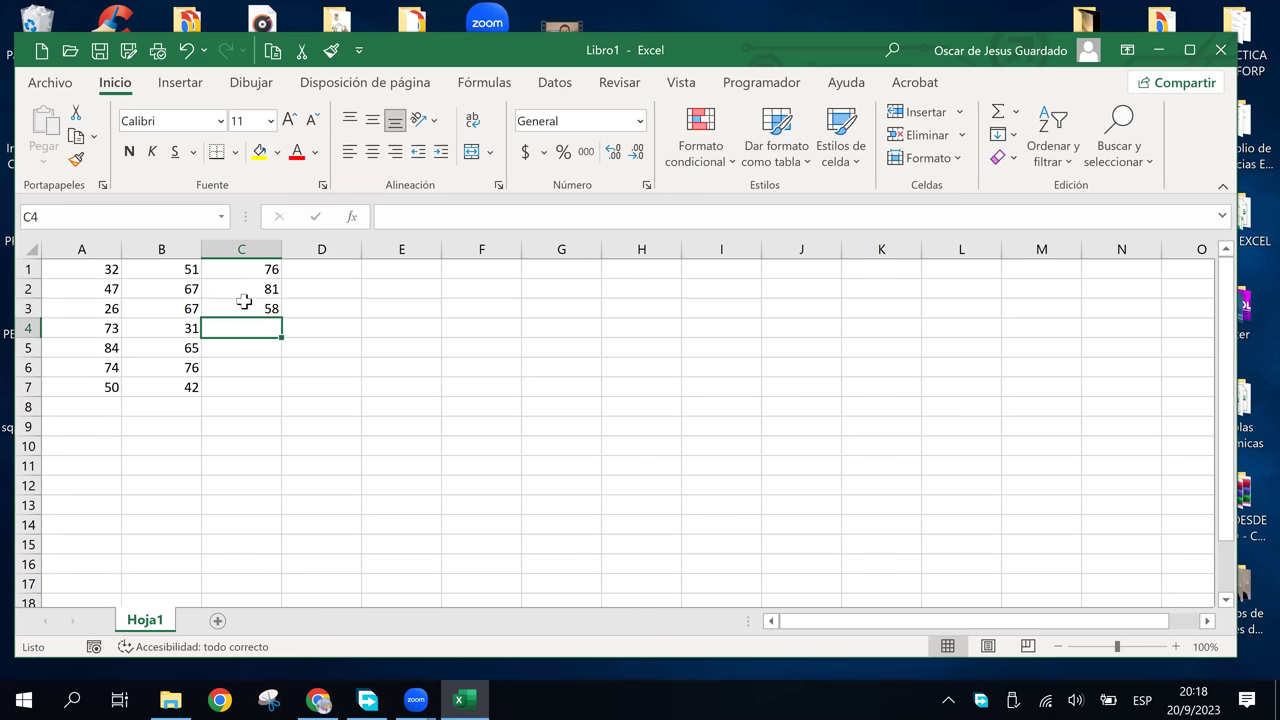
Enter 33, 90 and 86 in C4:C6.
left_click(318, 700)
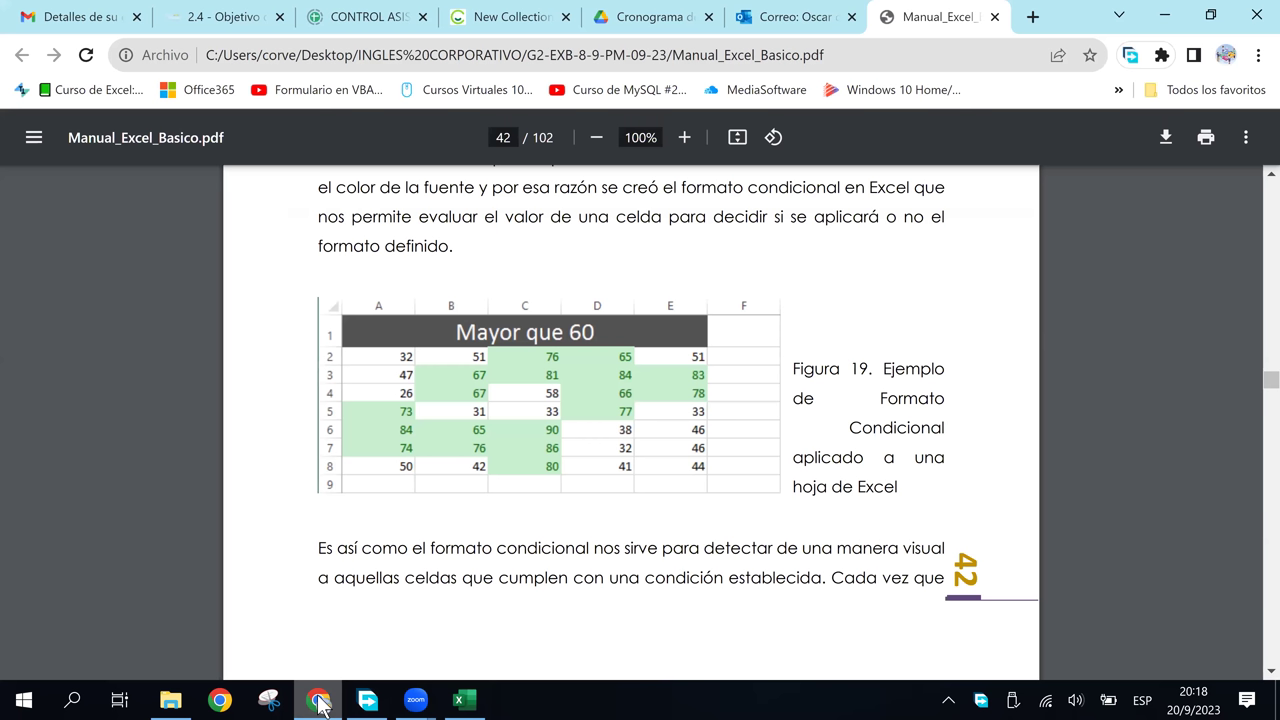
left_click(318, 700)
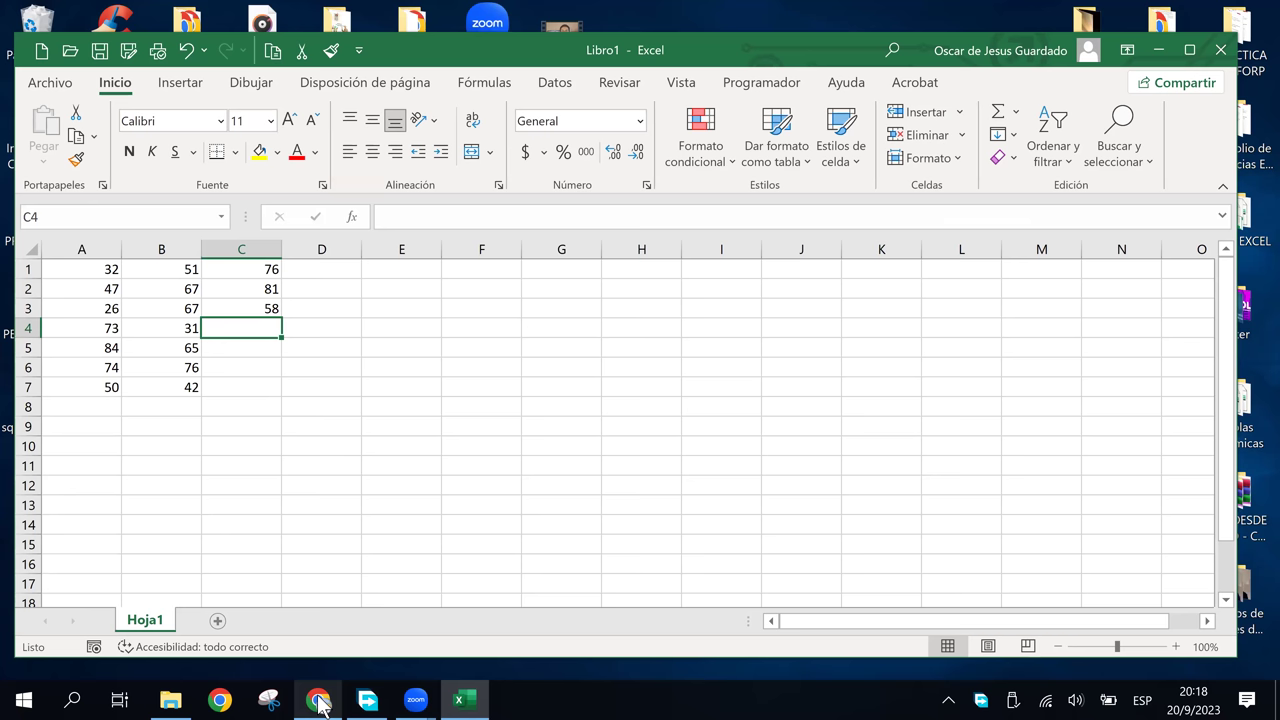
type("33")
key("Return")
type("90")
key("Return")
type("86")
key("Return")
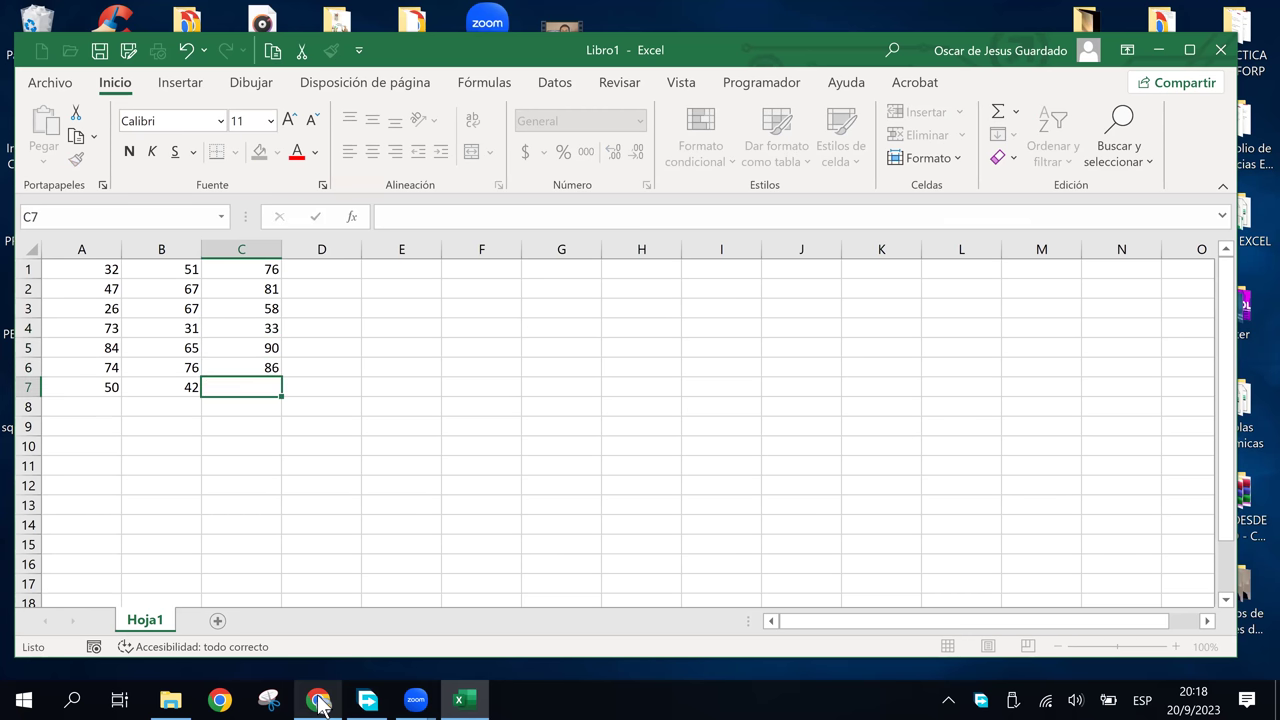
Enter 80 in C7 and move over to column D.
left_click(318, 700)
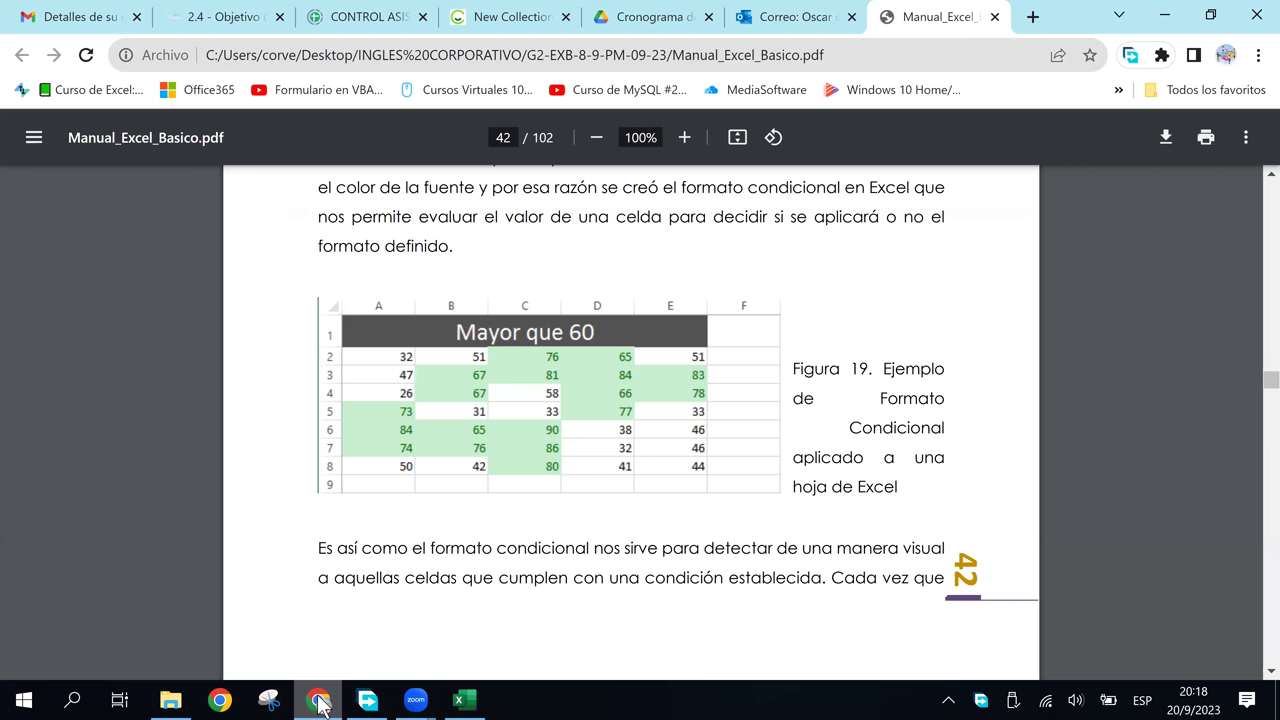
left_click(318, 700)
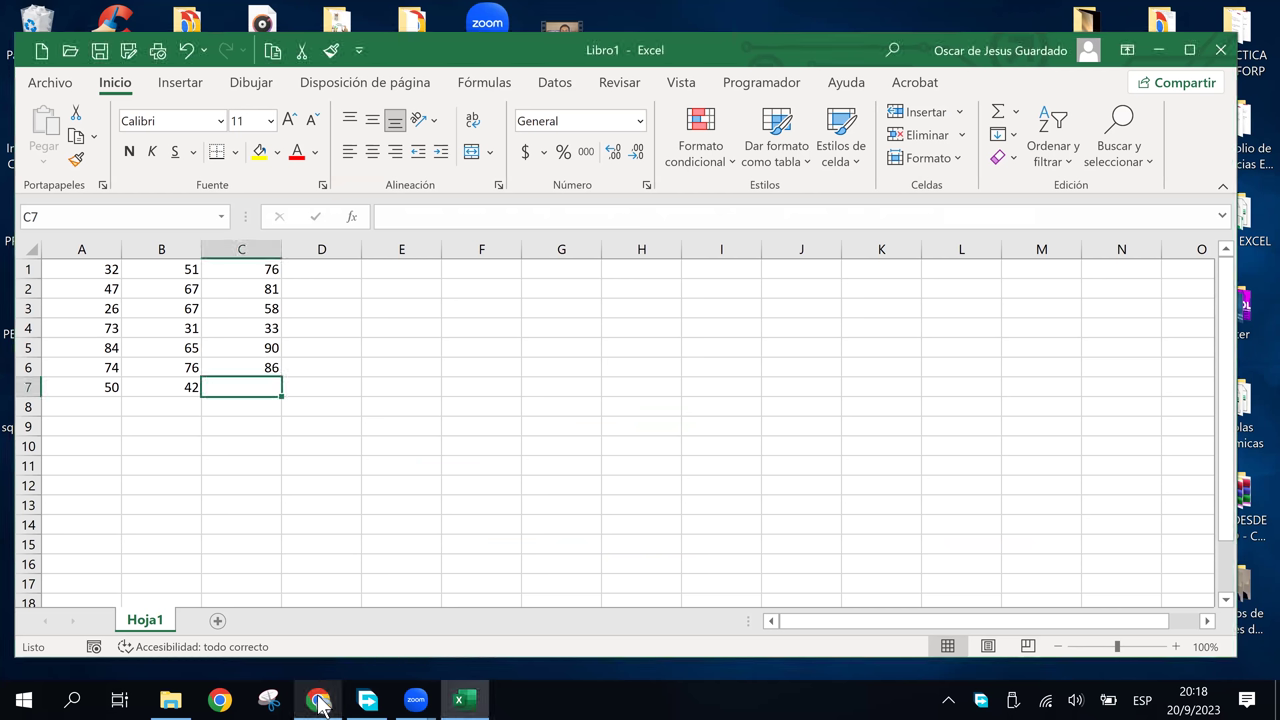
type("80")
key("Tab")
key("Up")
key("Up")
key("Up")
key("Up")
key("Up")
key("Up")
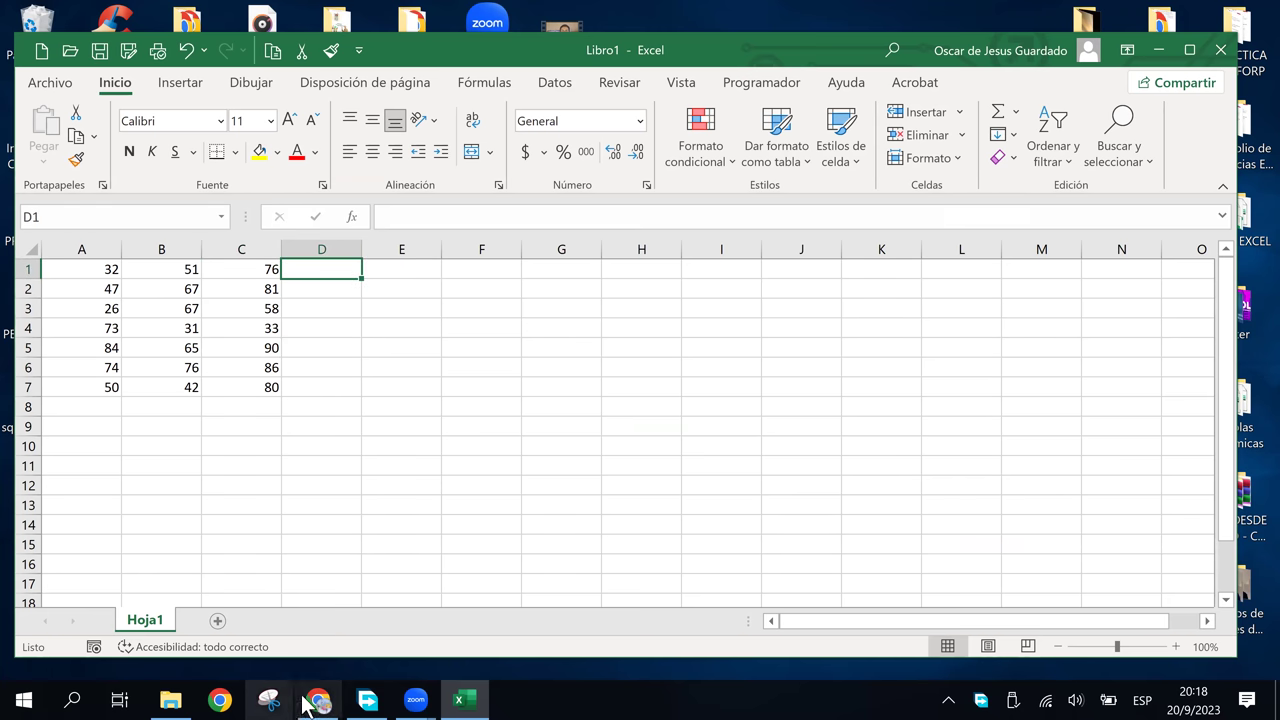
Enter 65, 84 and 66 in D1:D3 from the manual's grid.
left_click(320, 703)
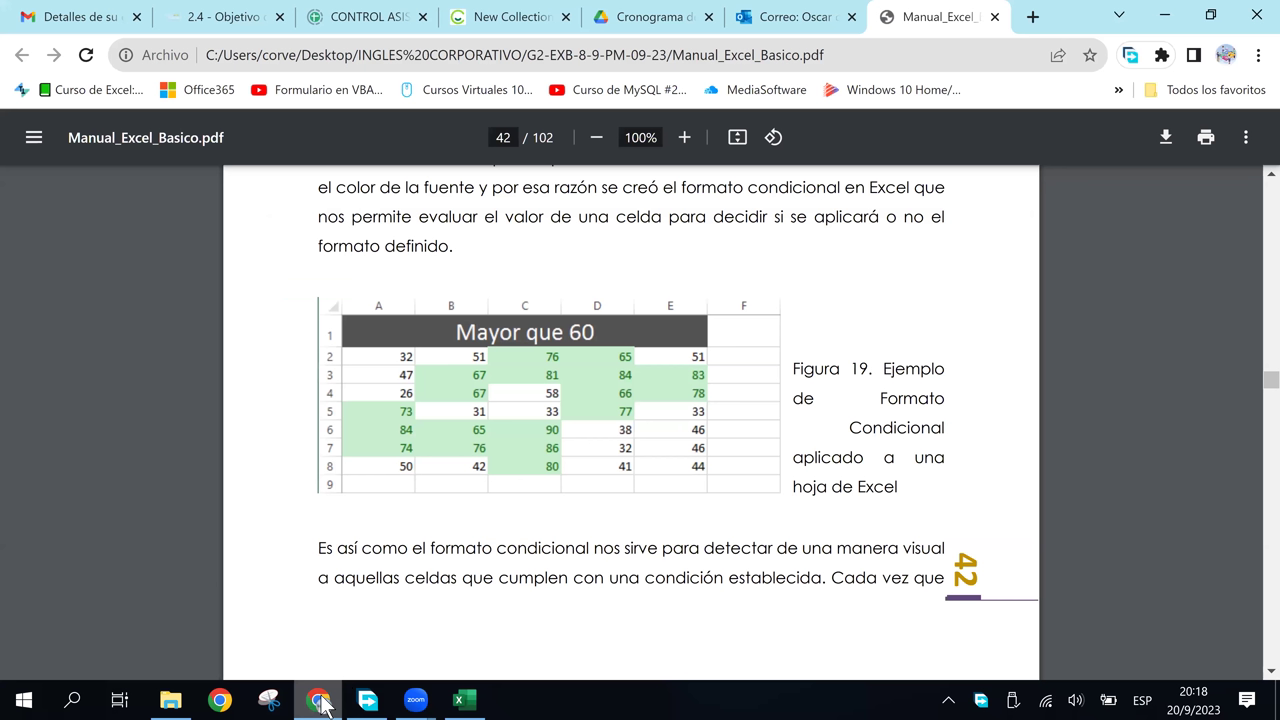
left_click(320, 703)
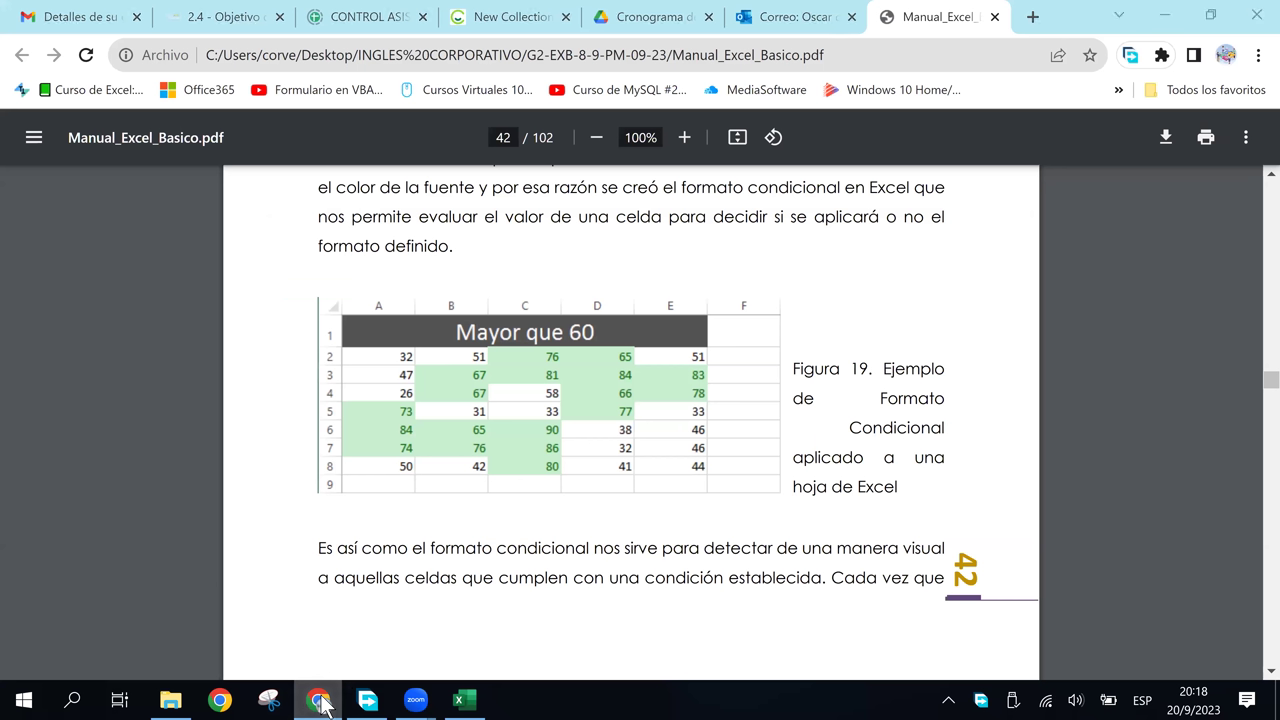
left_click(320, 703)
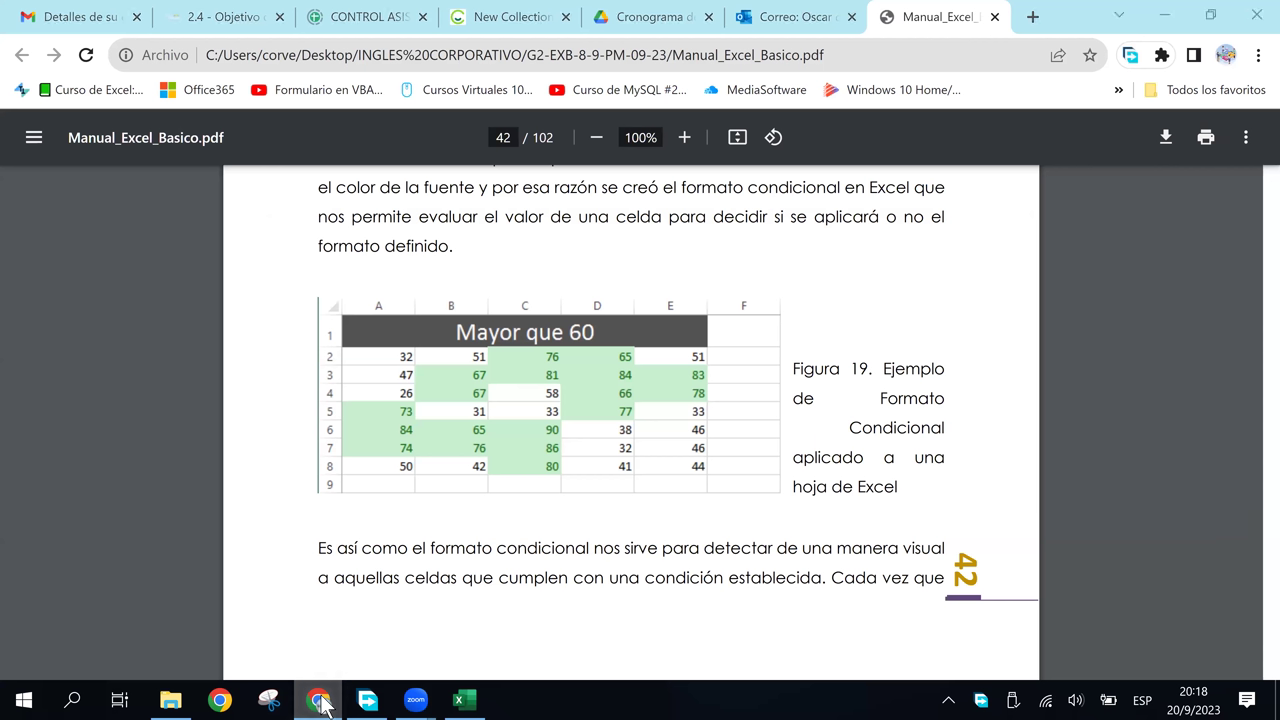
left_click(320, 703)
type("65")
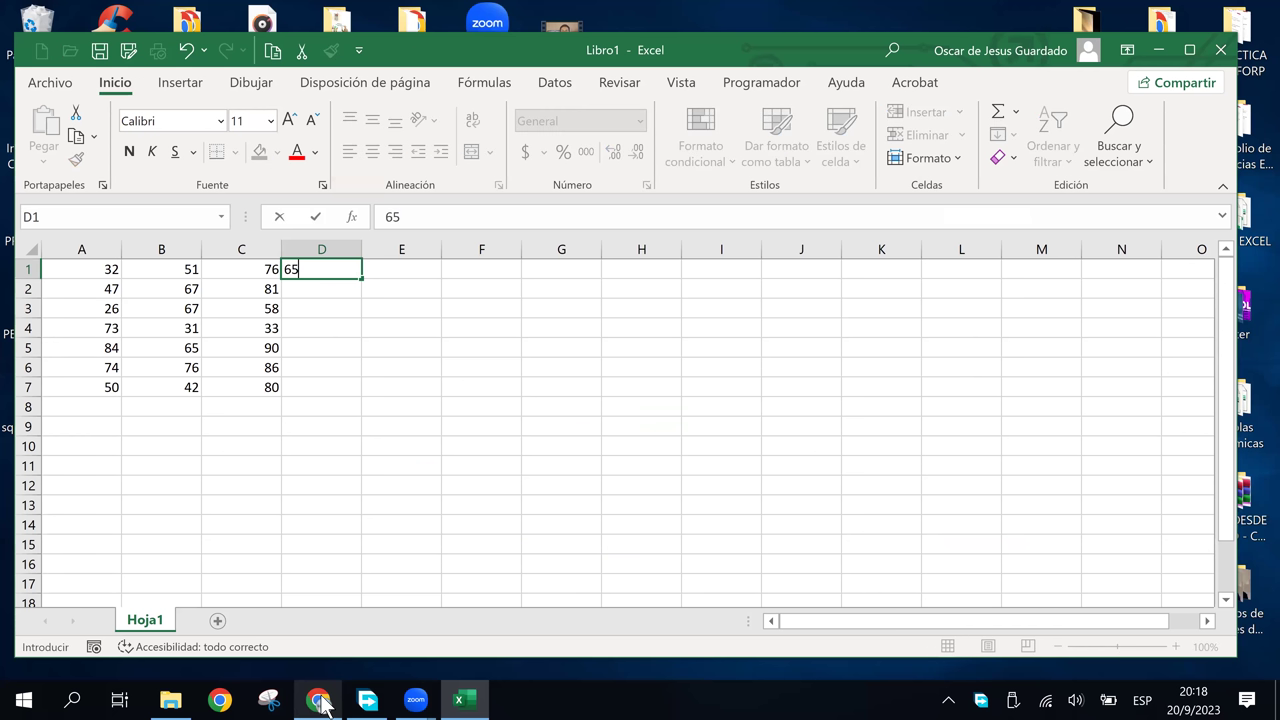
key("Return")
type("84")
key("Return")
type("66")
key("Return")
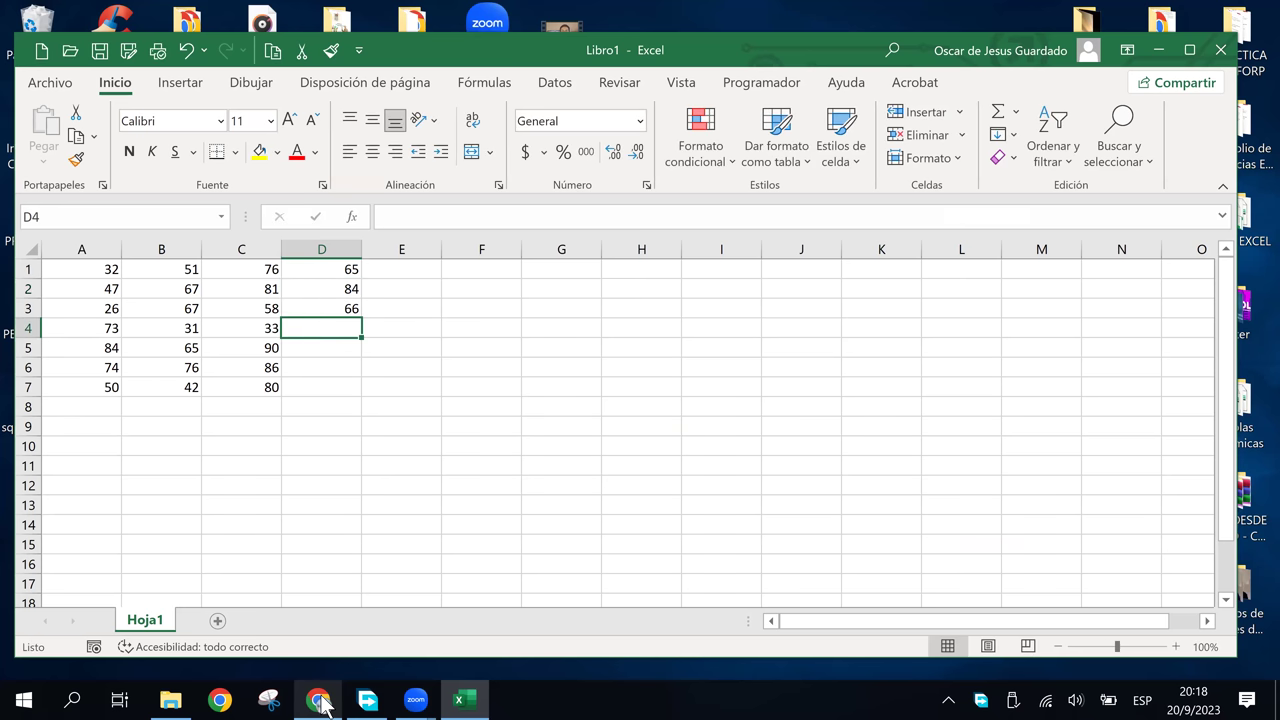
Enter 77 and 38 in D4:D5.
left_click(320, 702)
left_click(320, 702)
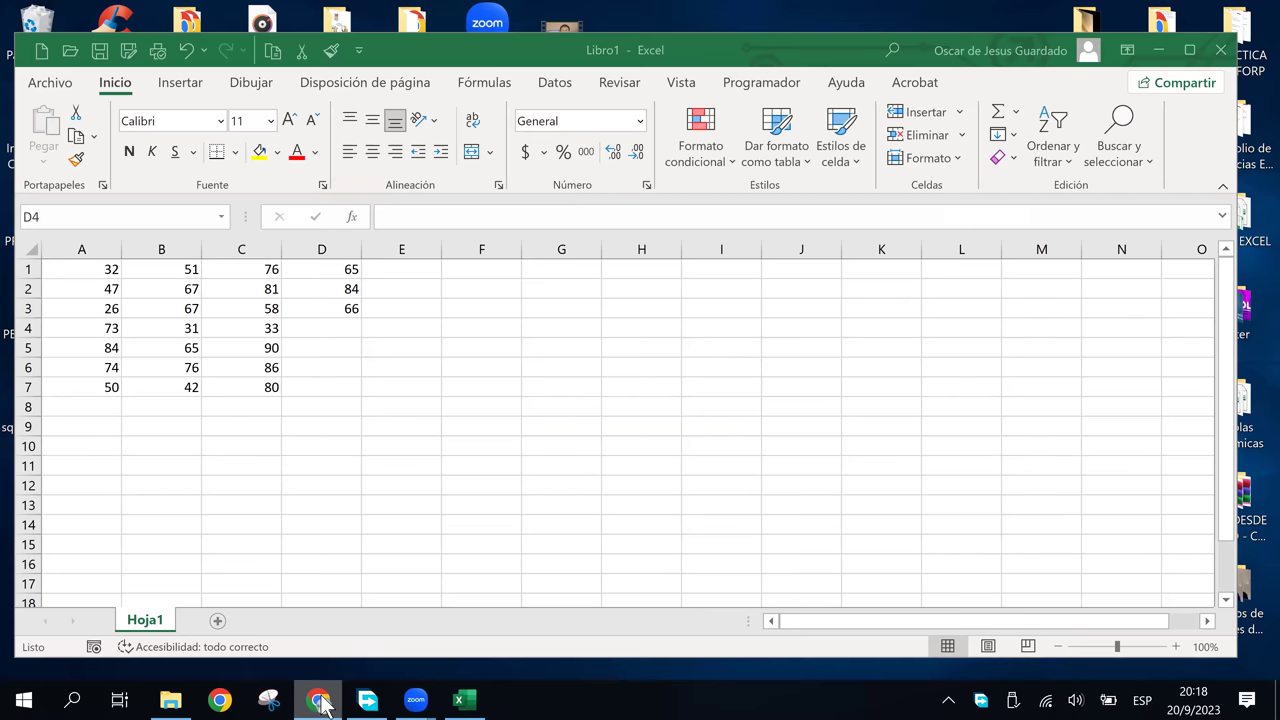
type("77")
key("Return")
type("38")
key("Return")
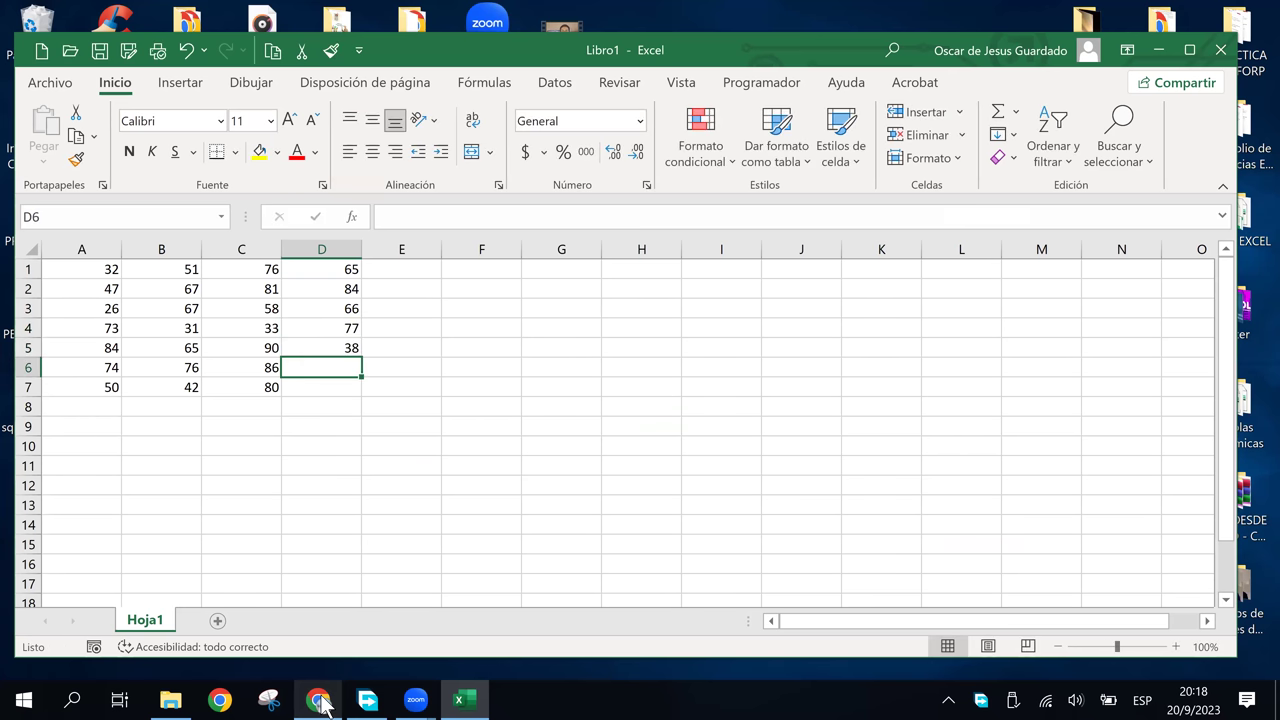
Enter 32 and 41 in D6:D7, then look up column E in the manual.
left_click(320, 702)
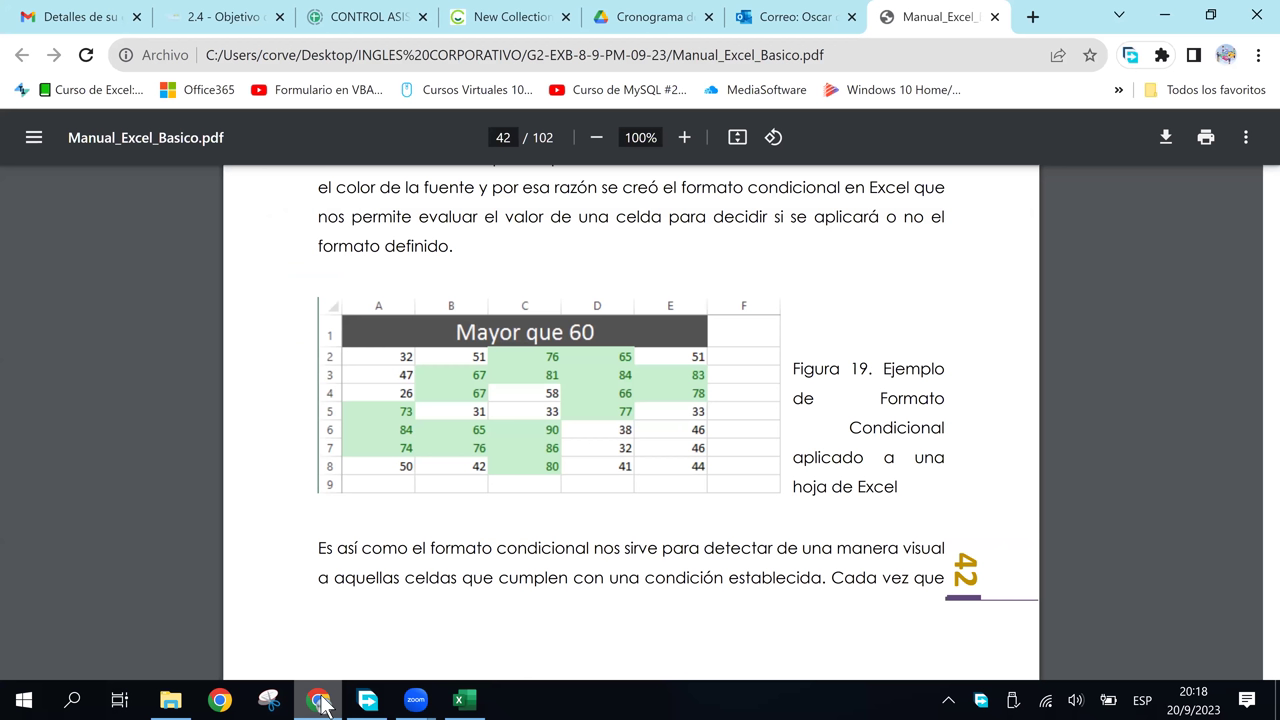
left_click(320, 702)
type("32")
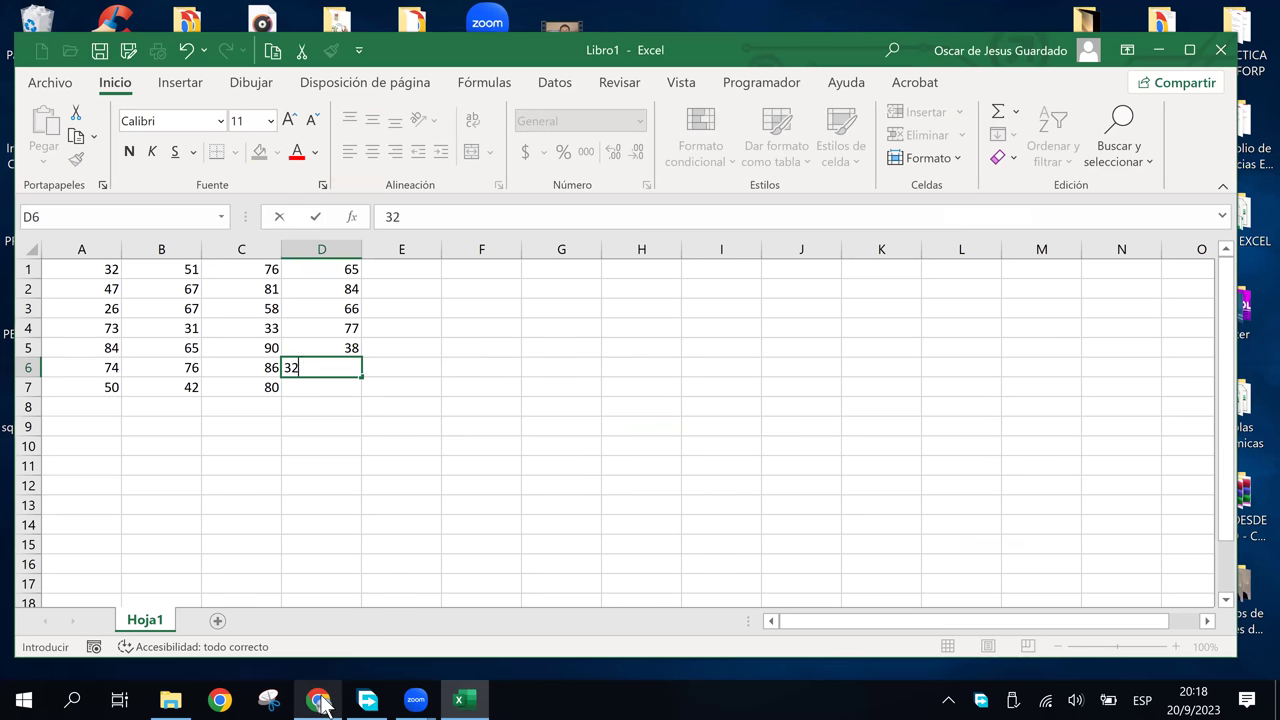
key("Return")
type("41")
key("Tab")
key("Up")
key("Up")
key("Up")
key("Up")
key("Up")
key("Up")
left_click(320, 702)
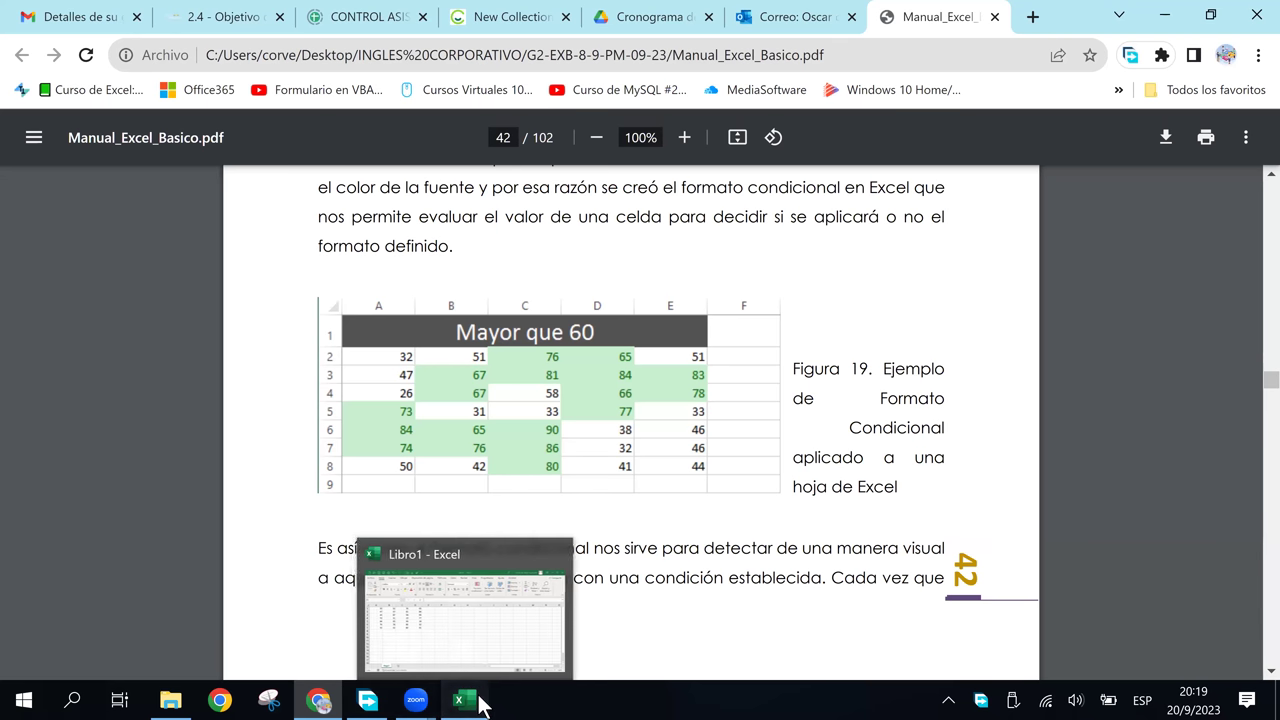
Enter 51, 83 and 78 in E1:E3.
left_click(462, 700)
type("51")
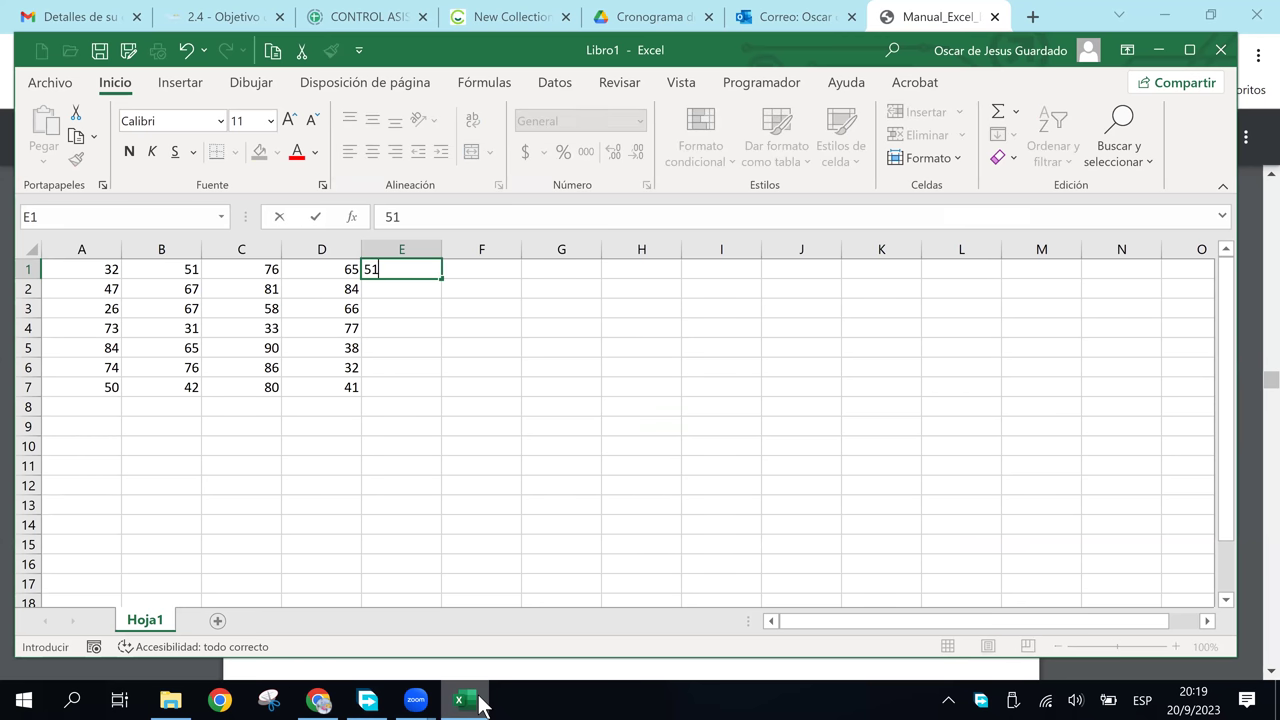
key("Return")
type("83")
key("Return")
type("78")
key("Return")
Enter 33 and 46 in E4:E5 after checking the manual.
left_click(480, 705)
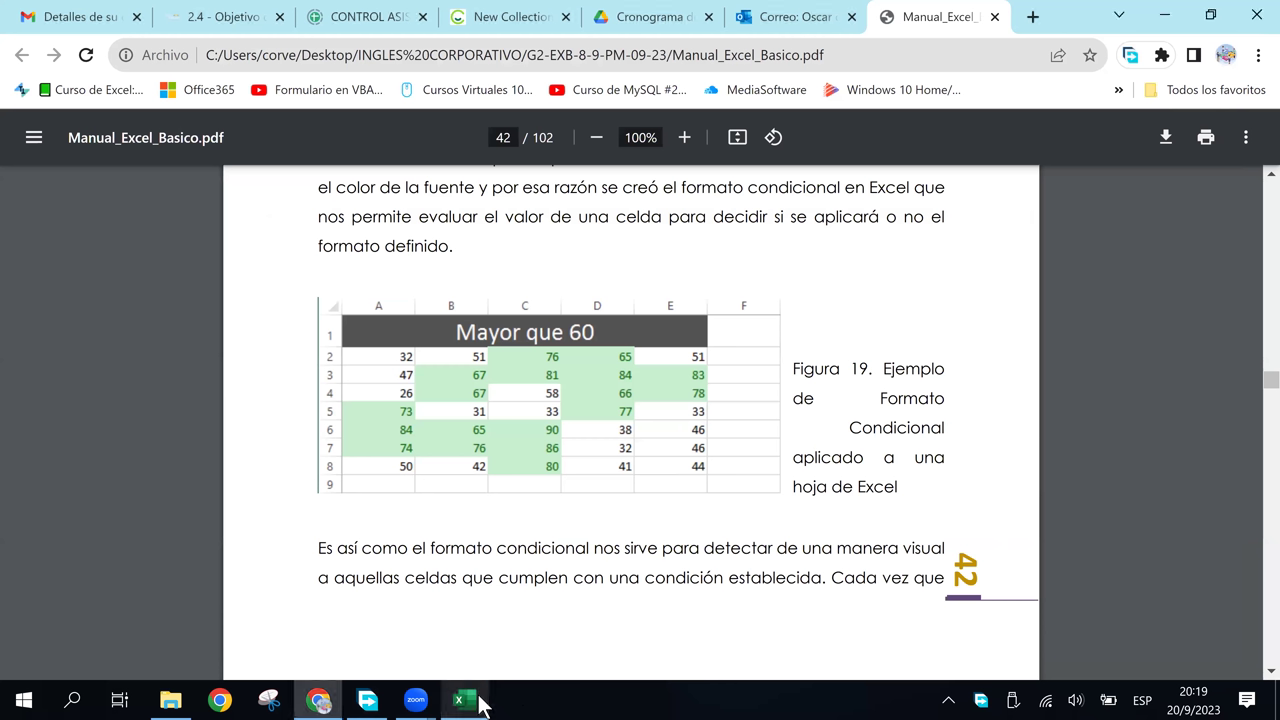
left_click(462, 700)
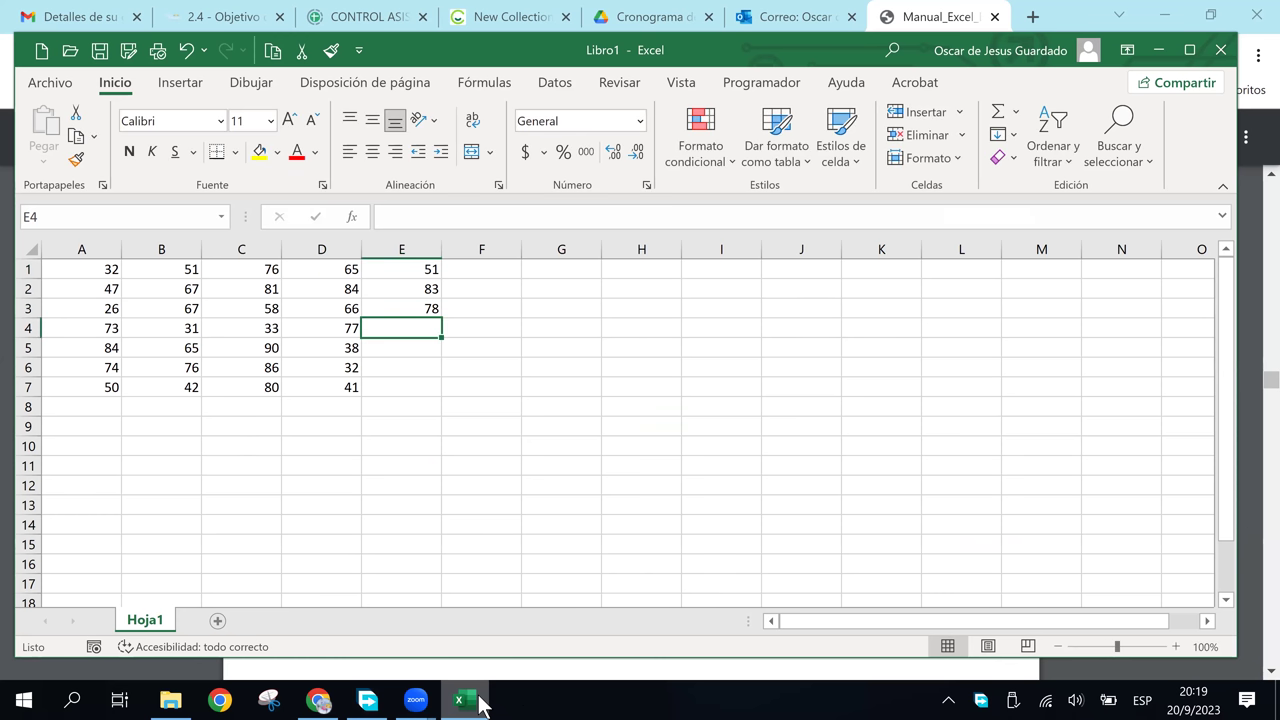
type("33")
key("Return")
type("46")
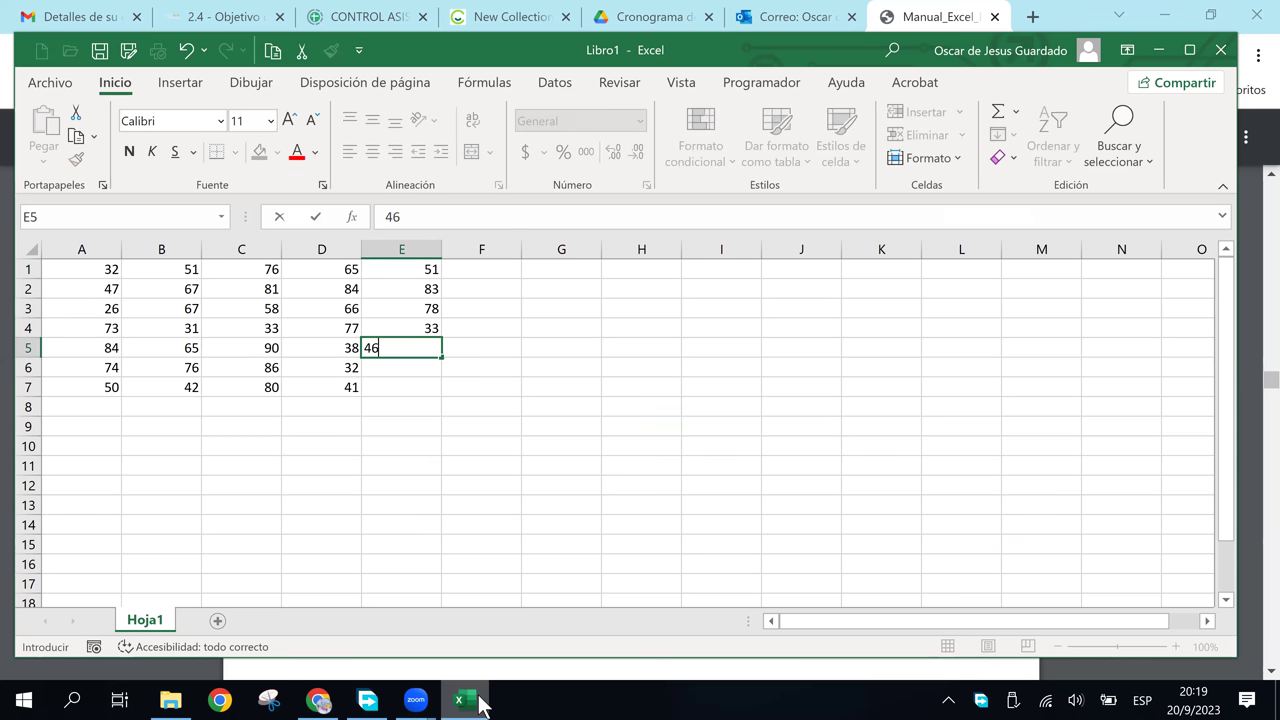
key("Return")
Enter 46 and 44 in E6:E7, then move back toward A1.
left_click(480, 705)
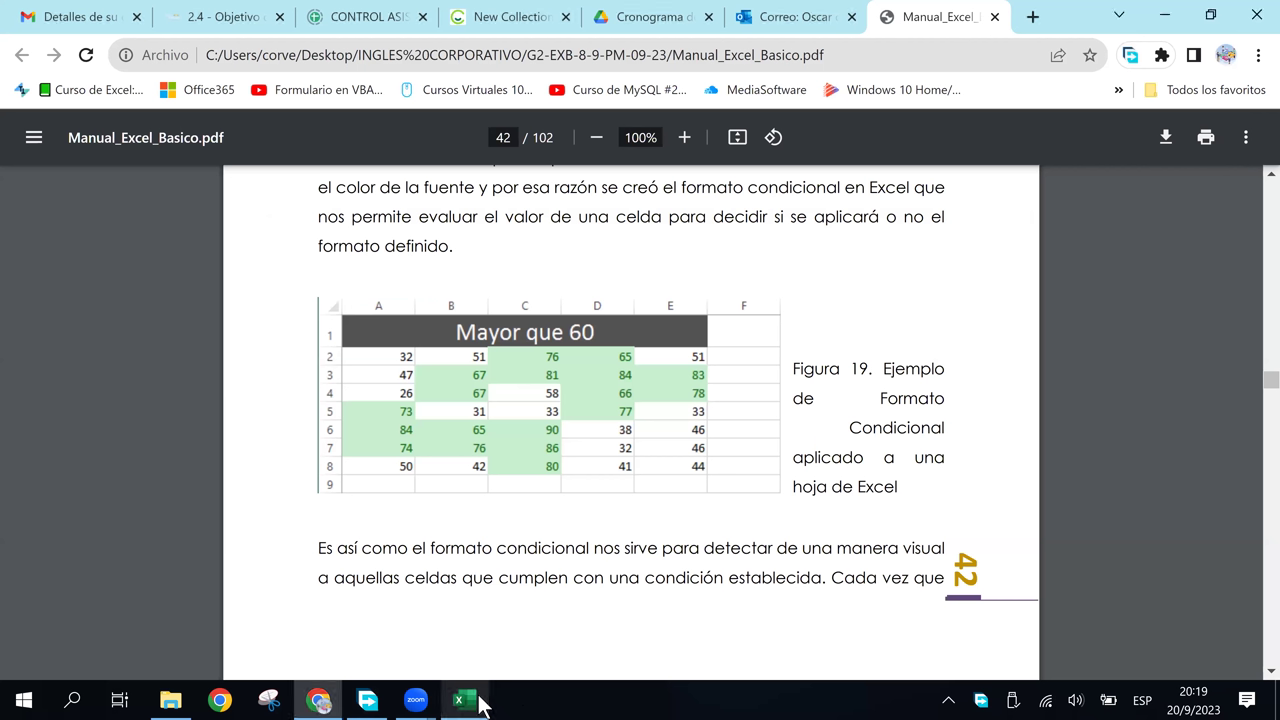
left_click(480, 705)
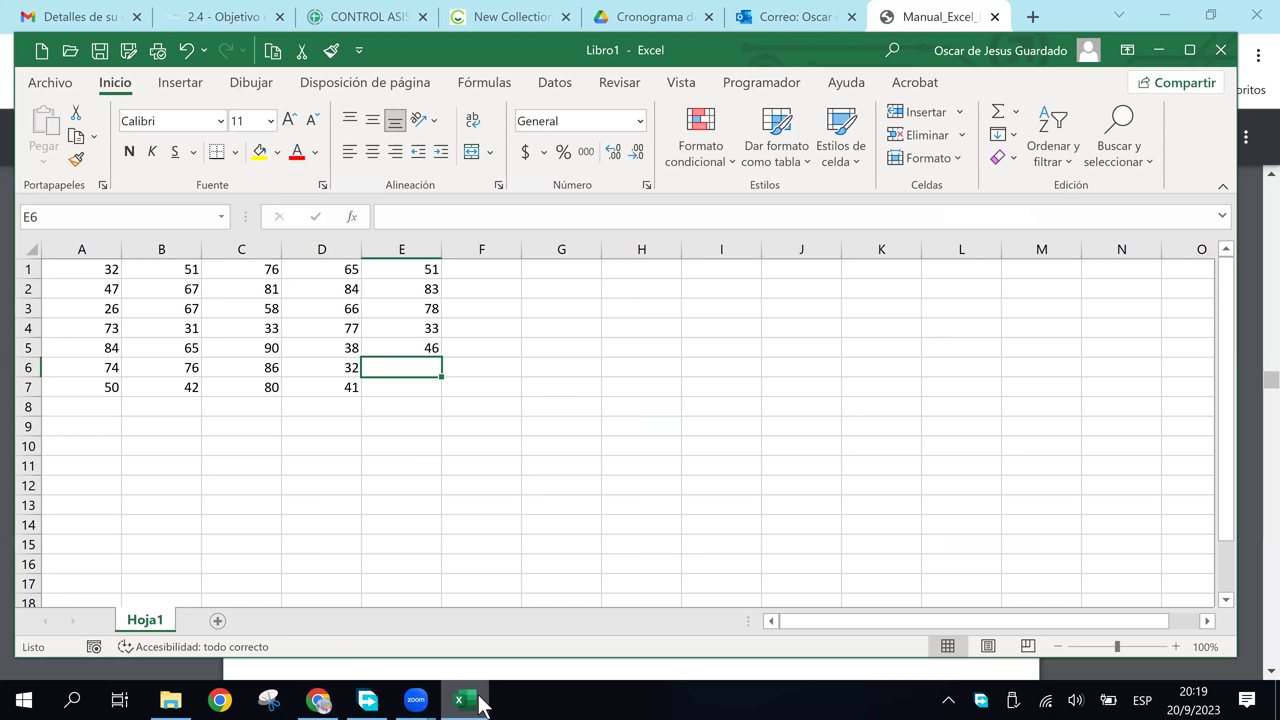
type("46")
key("Return")
type("44")
key("ctrl+Return")
key("Up")
key("Up")
key("Up")
key("Up")
key("Up")
key("Up")
key("Left")
key("Left")
key("Left")
key("Left")
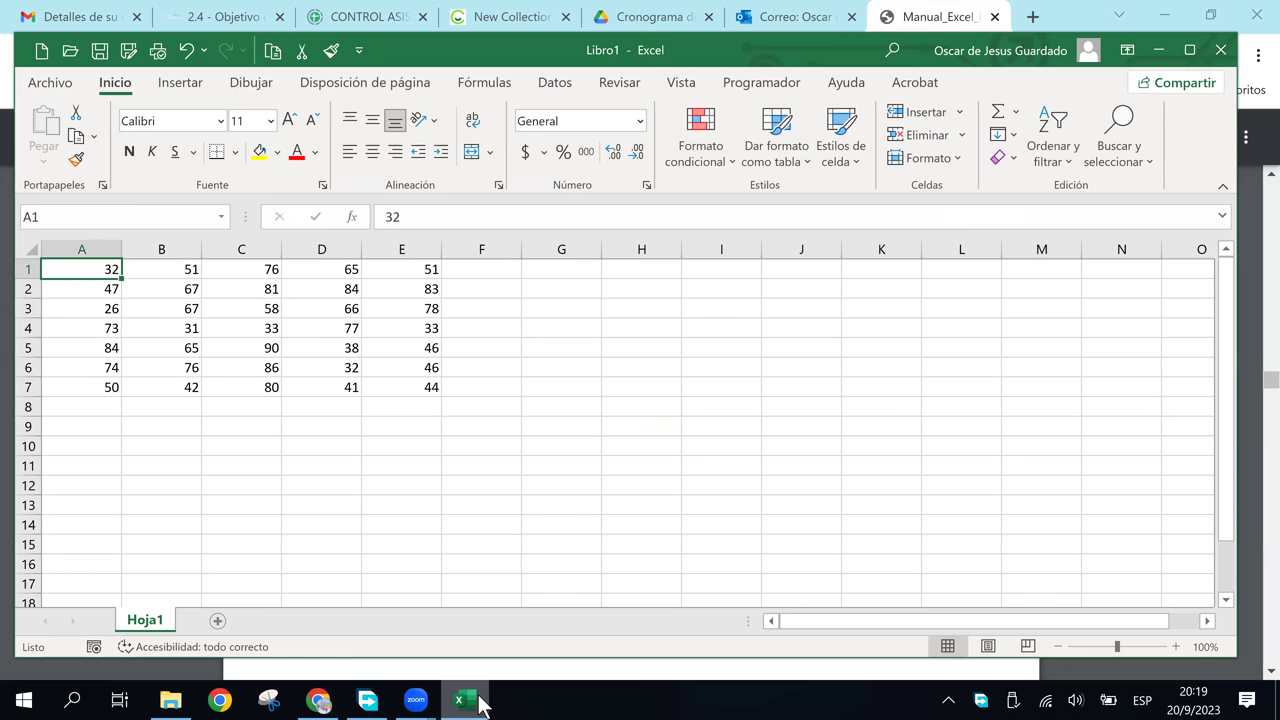
Select the A1:E7 grid and compare it with the manual's figure.
key("ctrl+shift+Right")
key("ctrl+shift+Down")
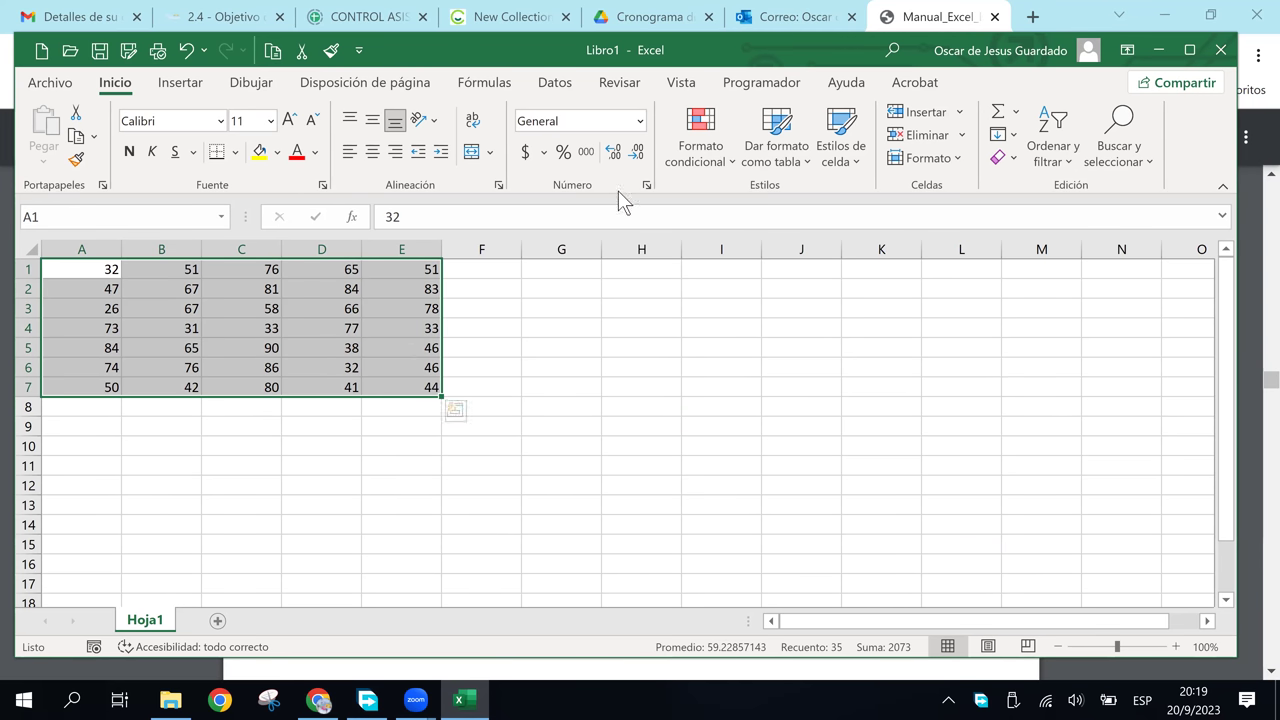
left_click(319, 699)
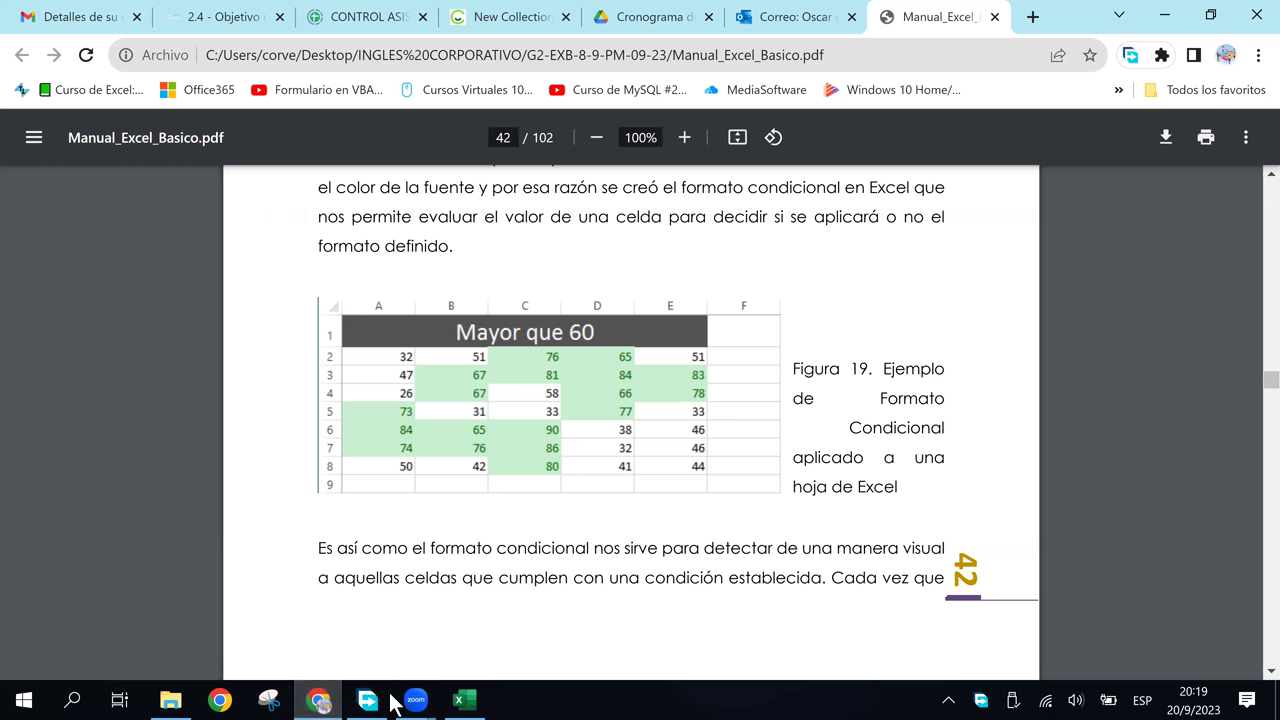
left_click(459, 699)
Deselect the grid and zoom the sheet in to 145%.
left_click(453, 349)
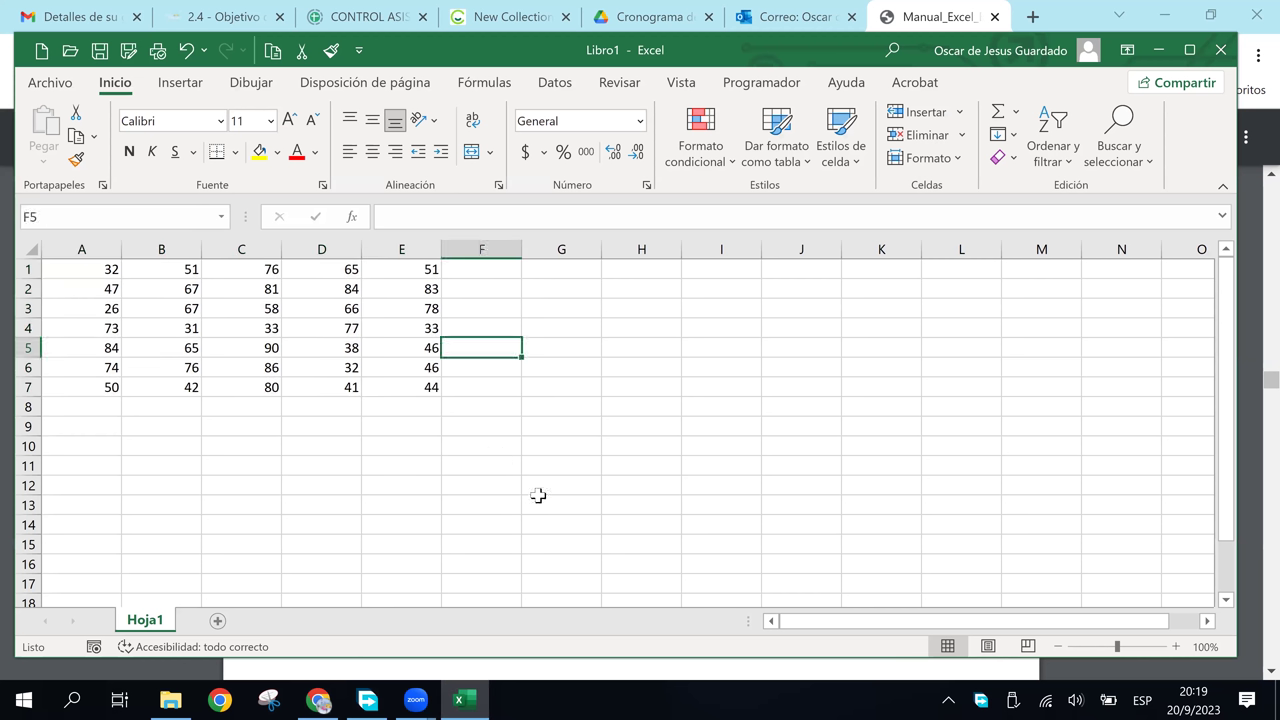
left_click(538, 500)
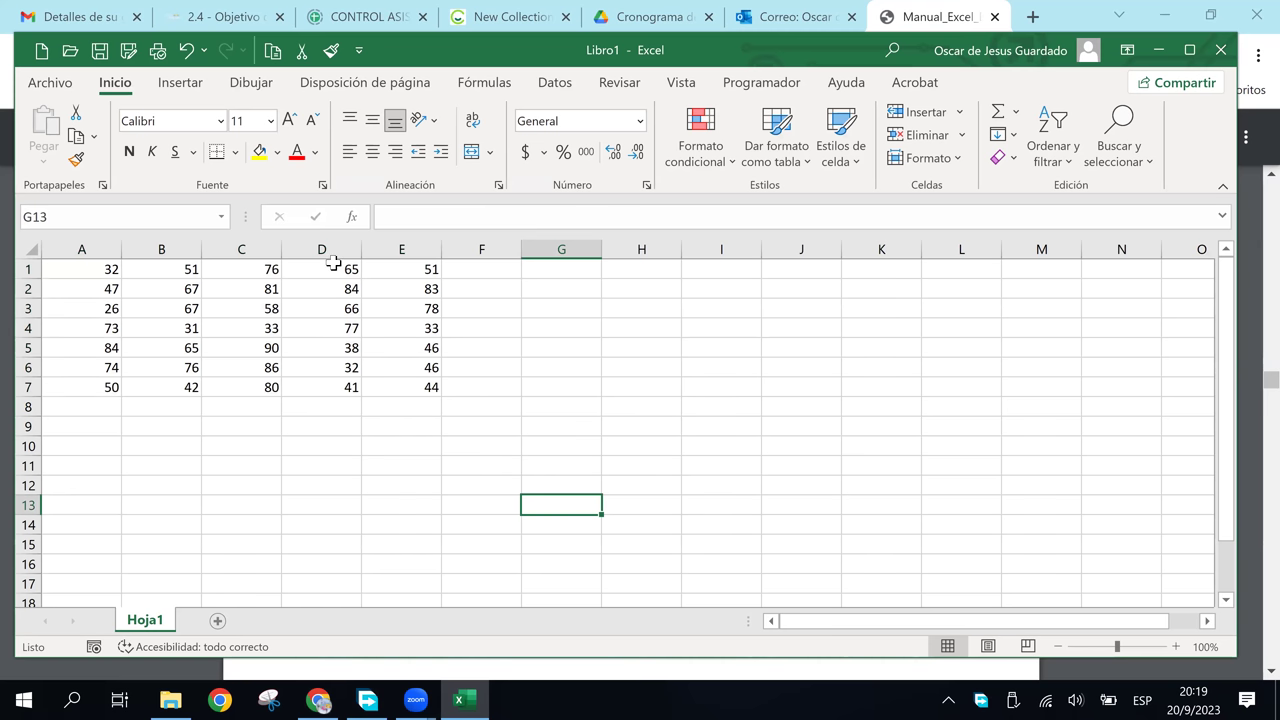
scroll(413, 336, "up", 1, "ctrl")
scroll(413, 338, "up", 1, "ctrl")
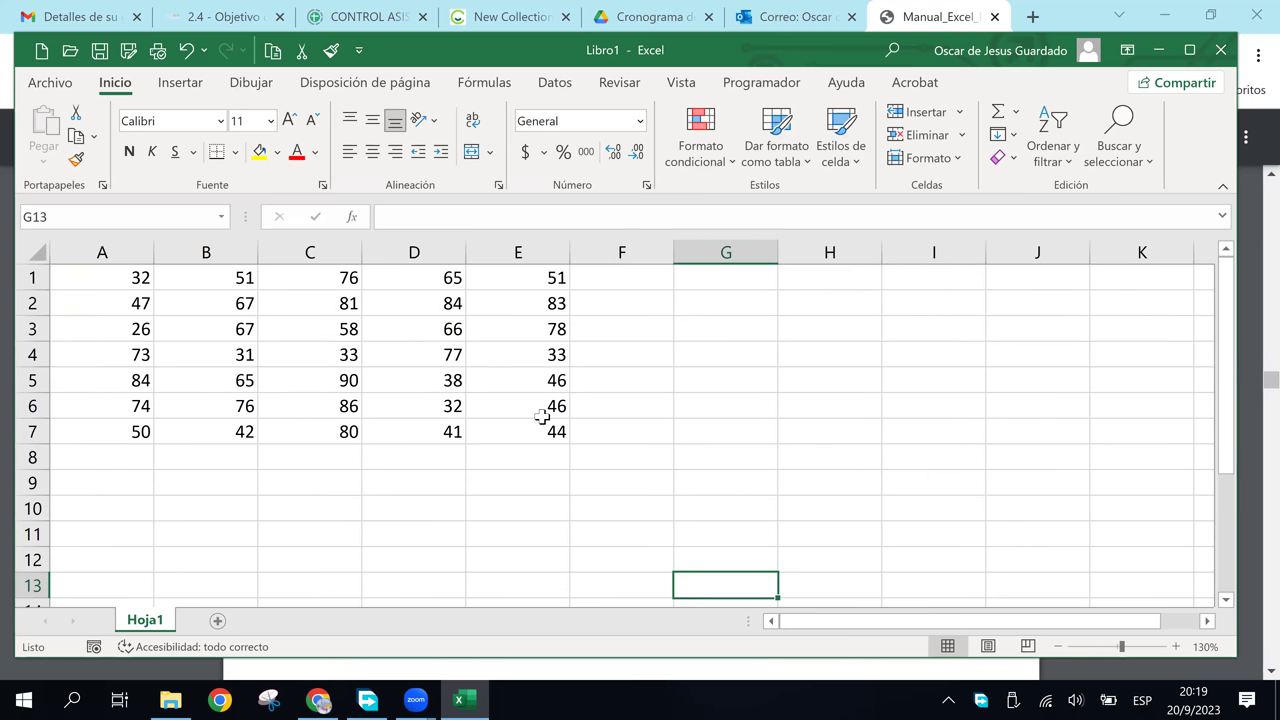
scroll(569, 387, "up", 1, "ctrl")
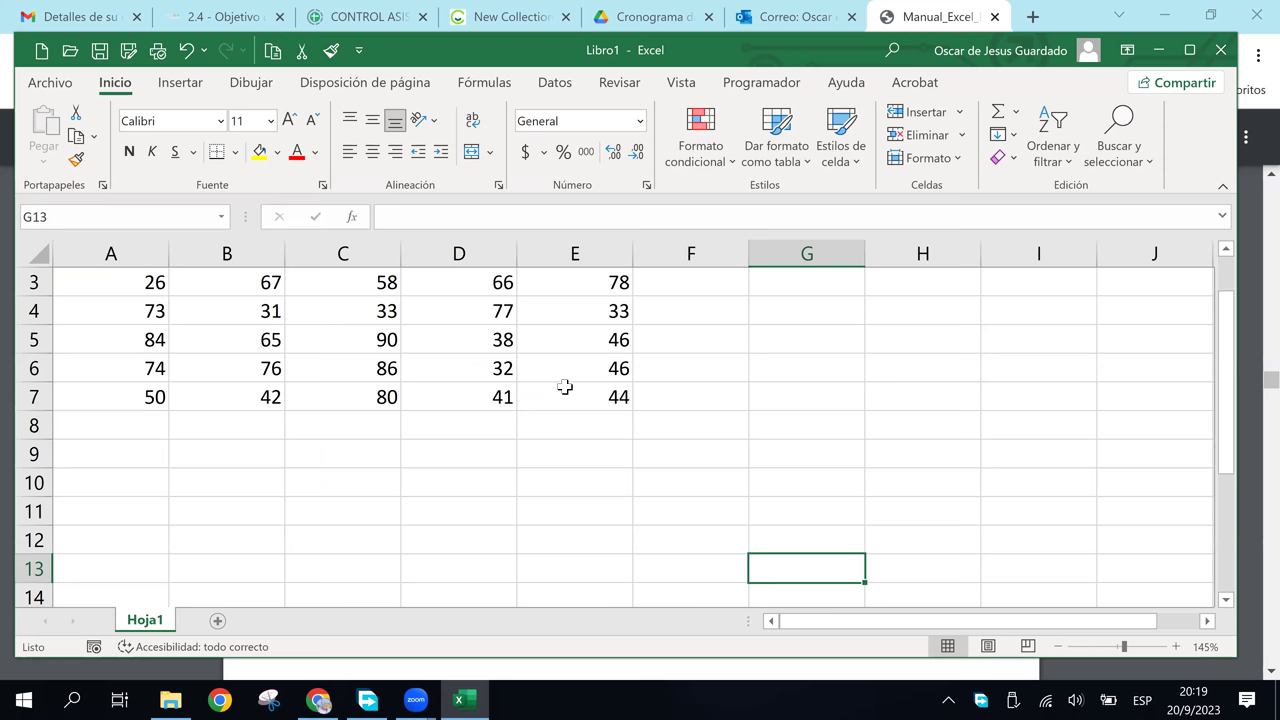
scroll(565, 387, "up", 1)
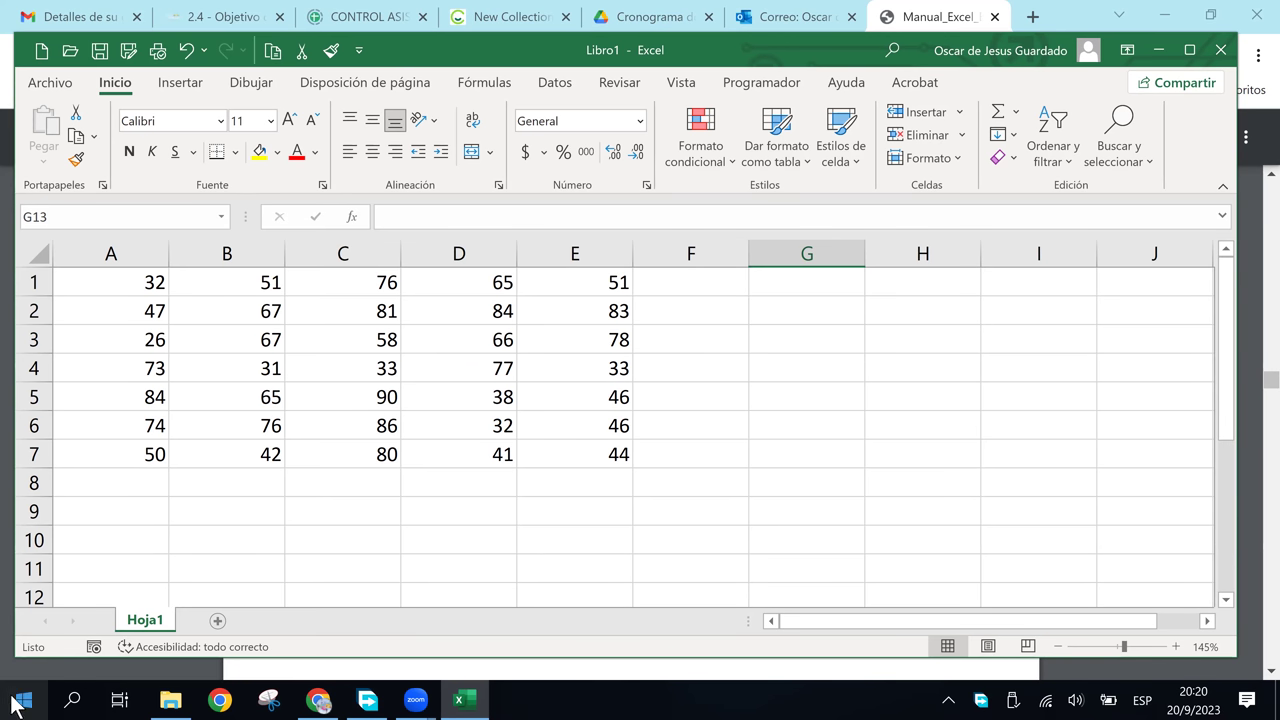
Compare the grid with the manual's figure, then check the values down column D from D3.
left_click(318, 700)
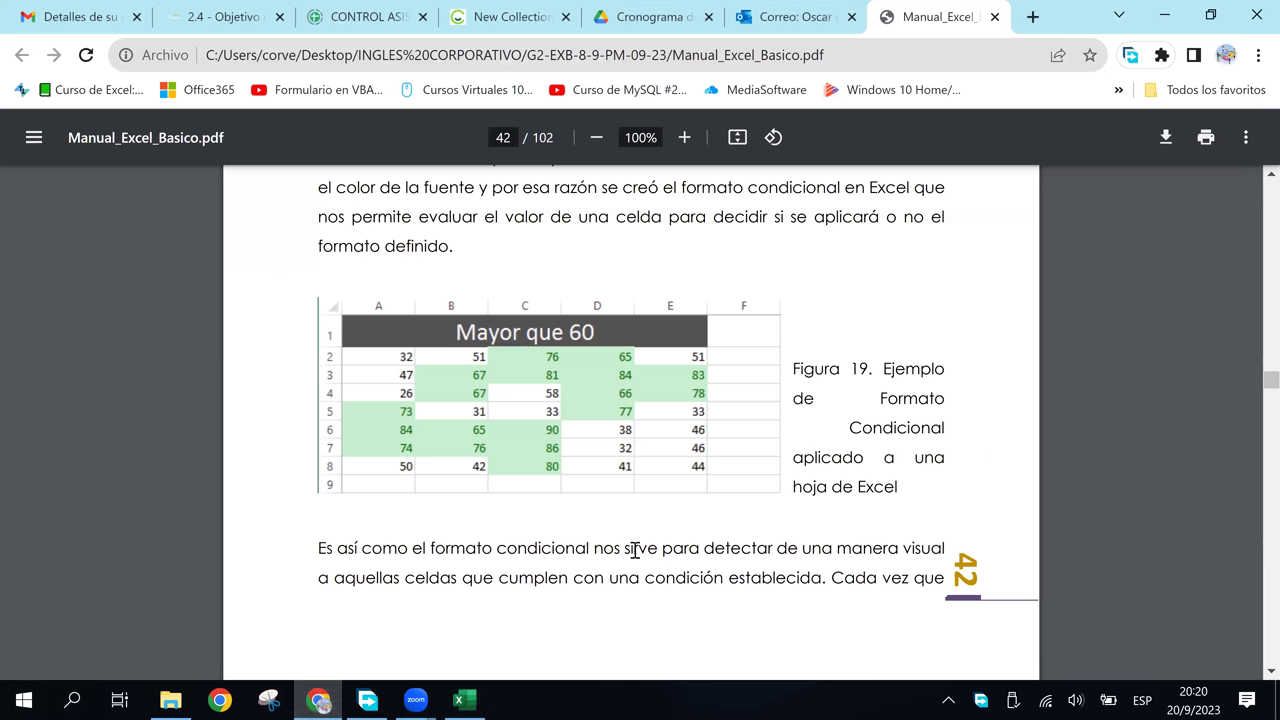
left_click(462, 704)
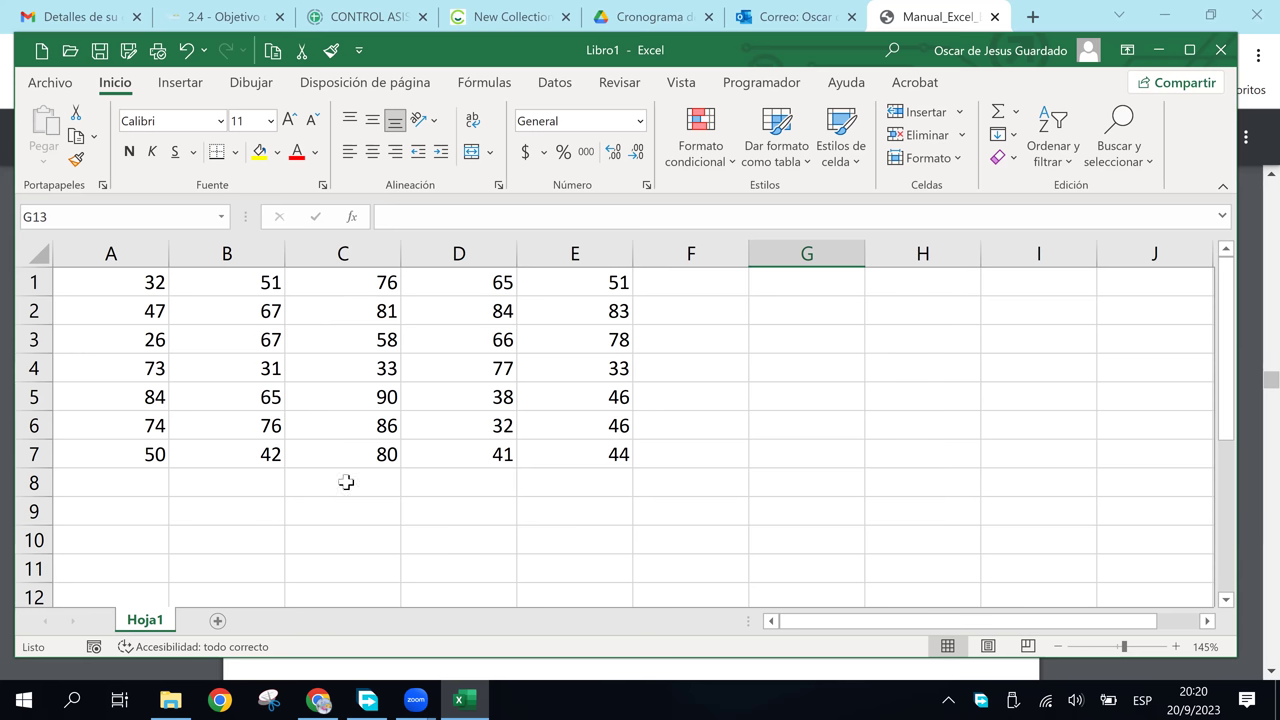
left_click(478, 334)
left_click(492, 366)
left_click(498, 426)
left_click(492, 406)
left_click(496, 428)
left_click(492, 448)
left_click(480, 420)
left_click(494, 398)
left_click(480, 376)
Select the whole A1:E7 number grid and bring up the Excel manual PDF.
left_click(671, 505)
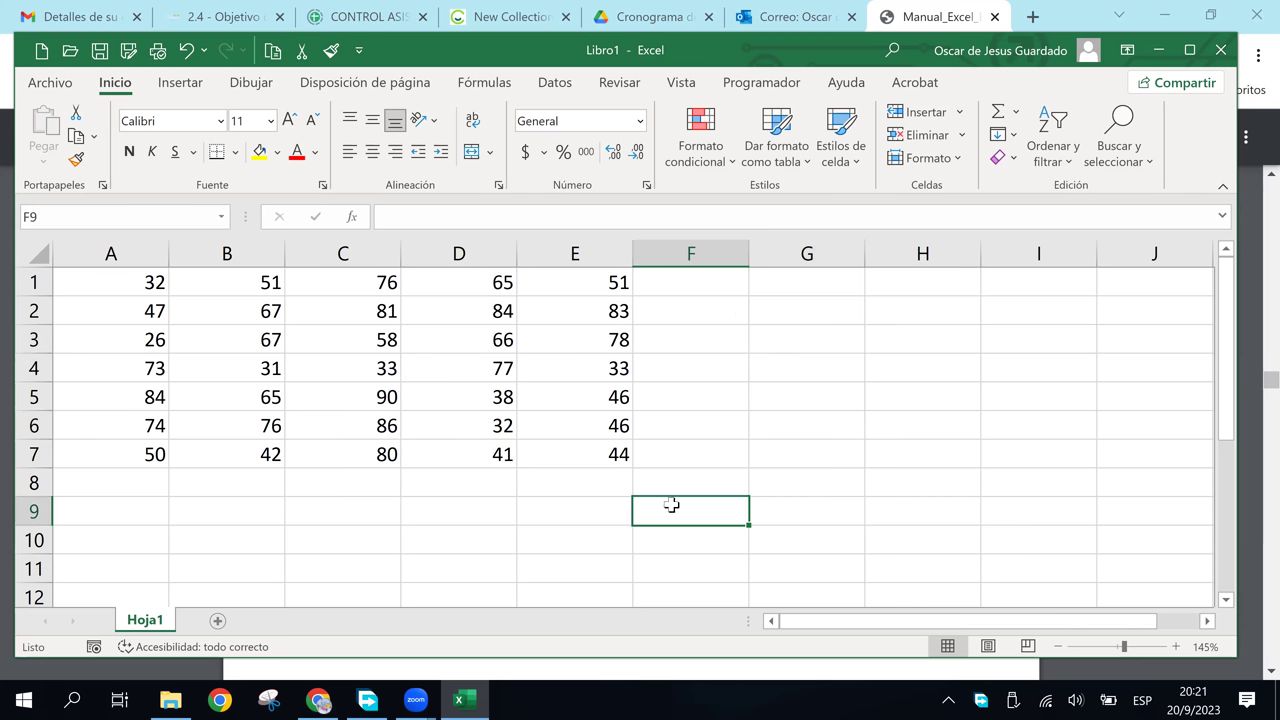
left_click(576, 486)
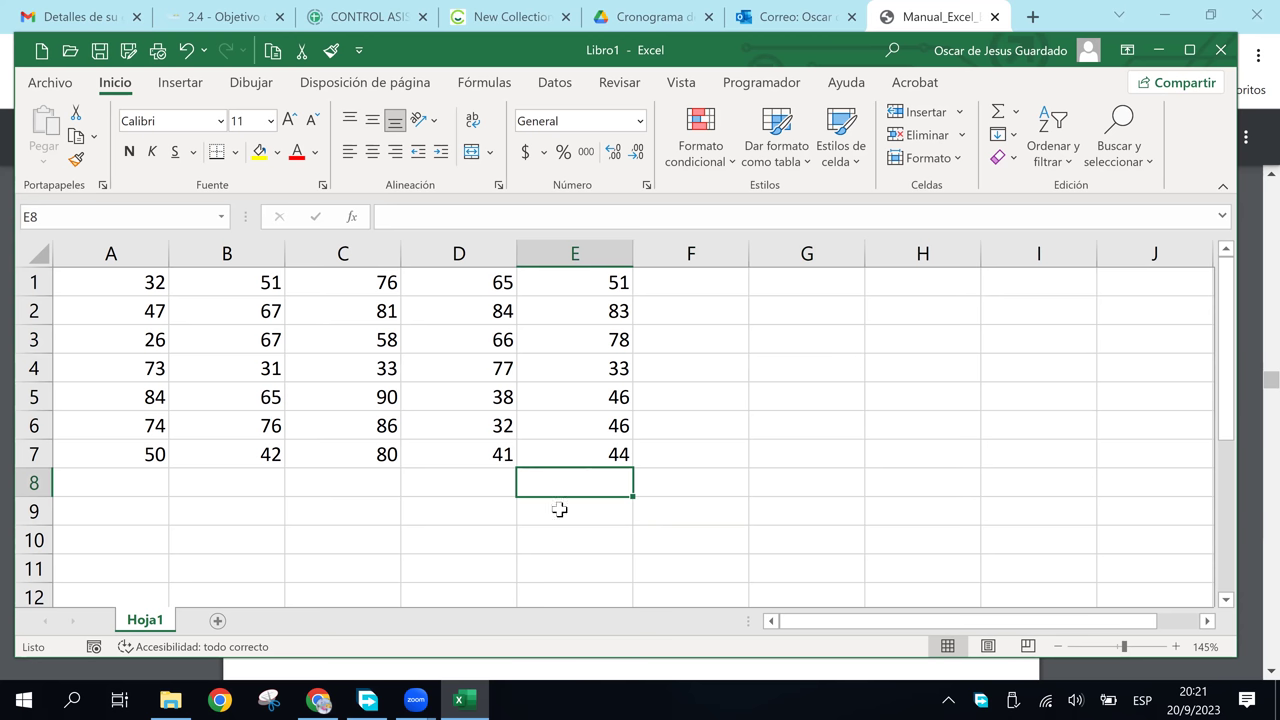
left_click_drag(108, 279, 540, 452)
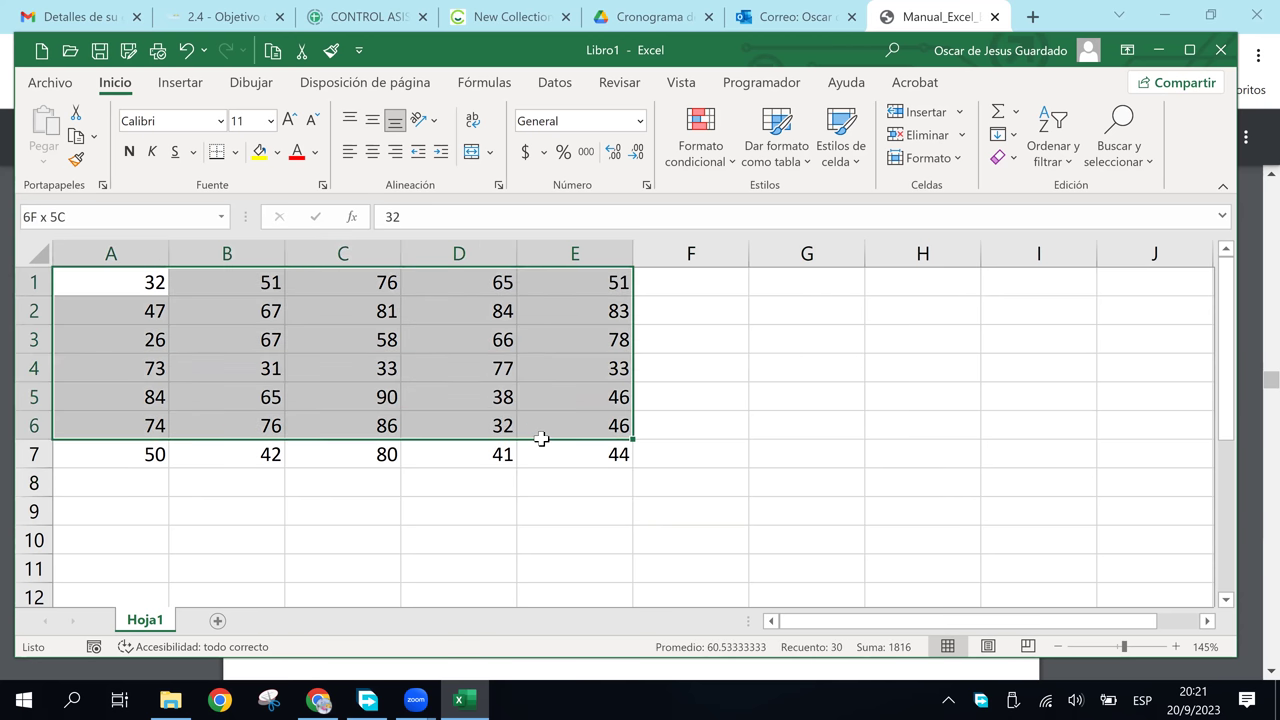
left_click(320, 702)
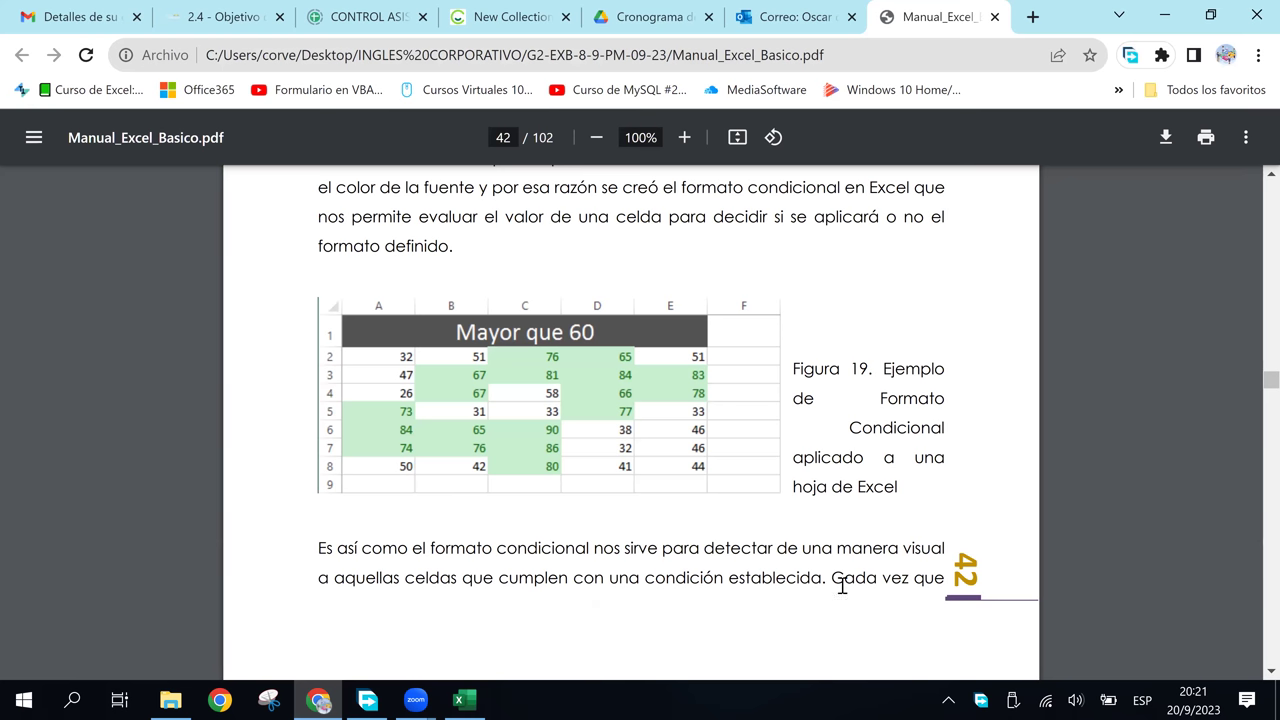
scroll(860, 567, "down", 2)
Scroll the manual to page 43, then back to Figura 19's 'Mayor que 60' table on page 42.
scroll(855, 565, "down", 2)
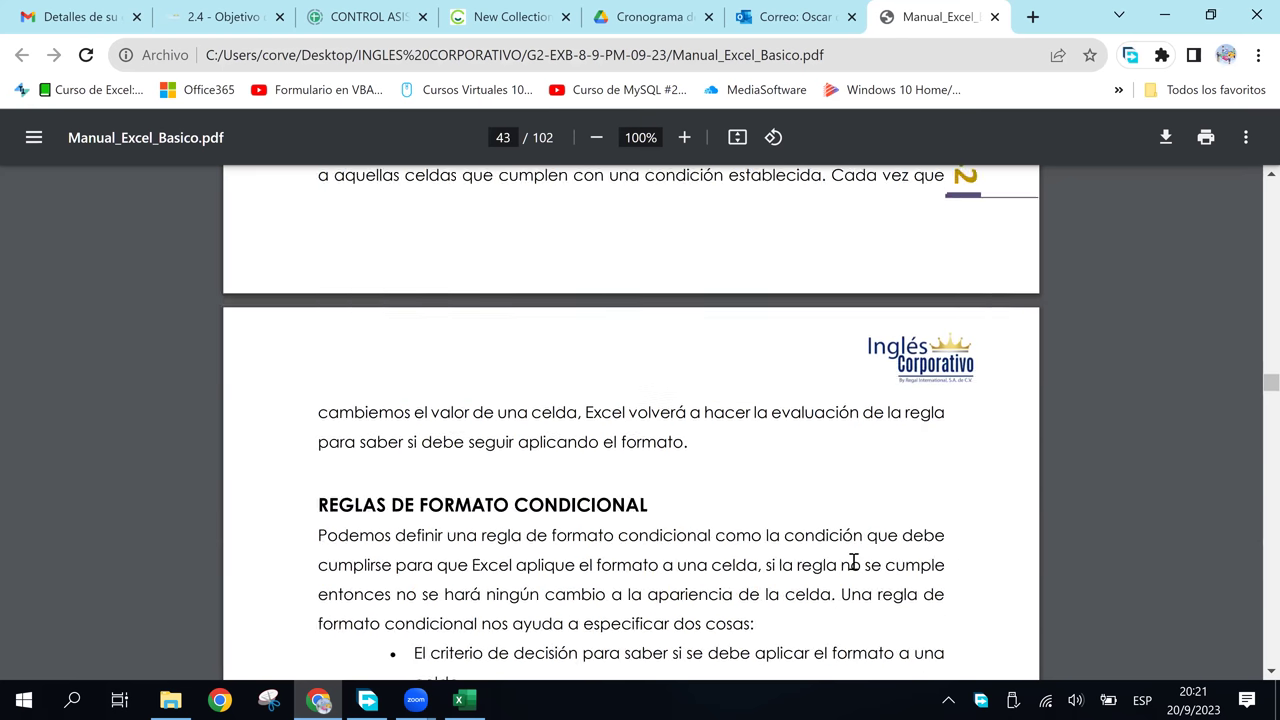
scroll(853, 563, "down", 2)
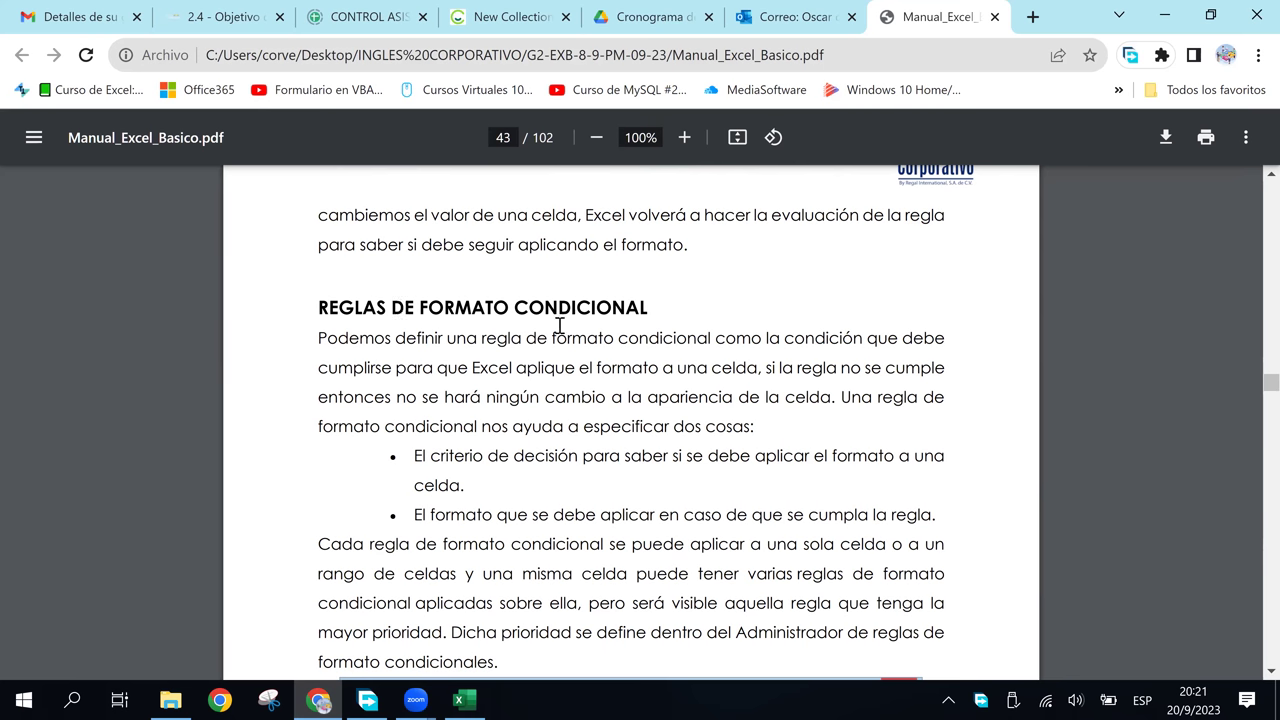
scroll(560, 325, "down", 2)
scroll(560, 325, "up", 4)
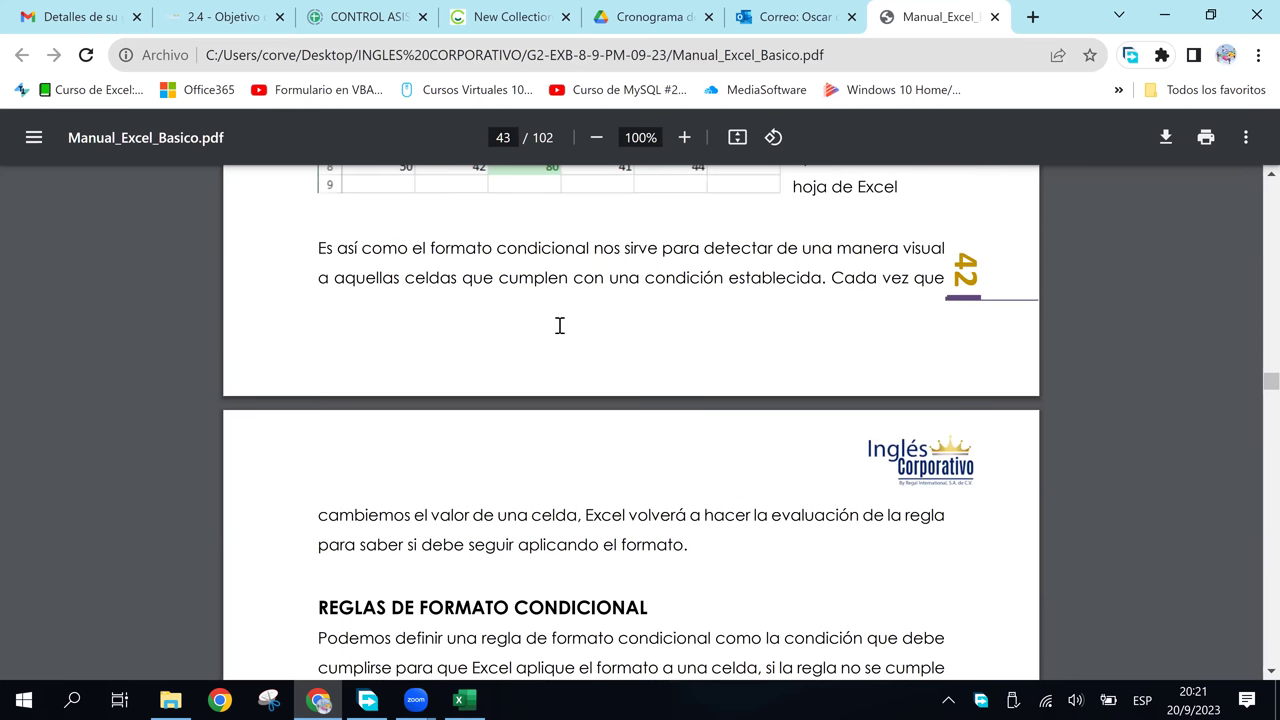
scroll(560, 325, "up", 6)
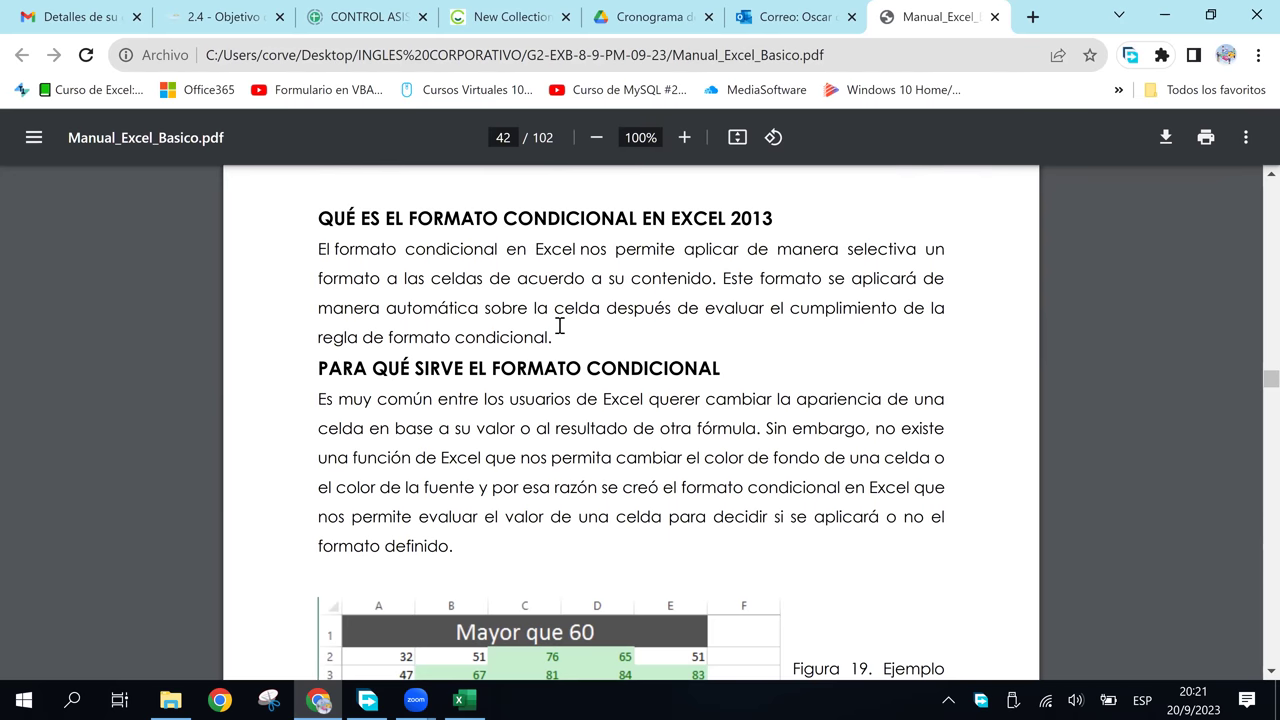
scroll(560, 325, "down", 1)
scroll(560, 325, "down", 3)
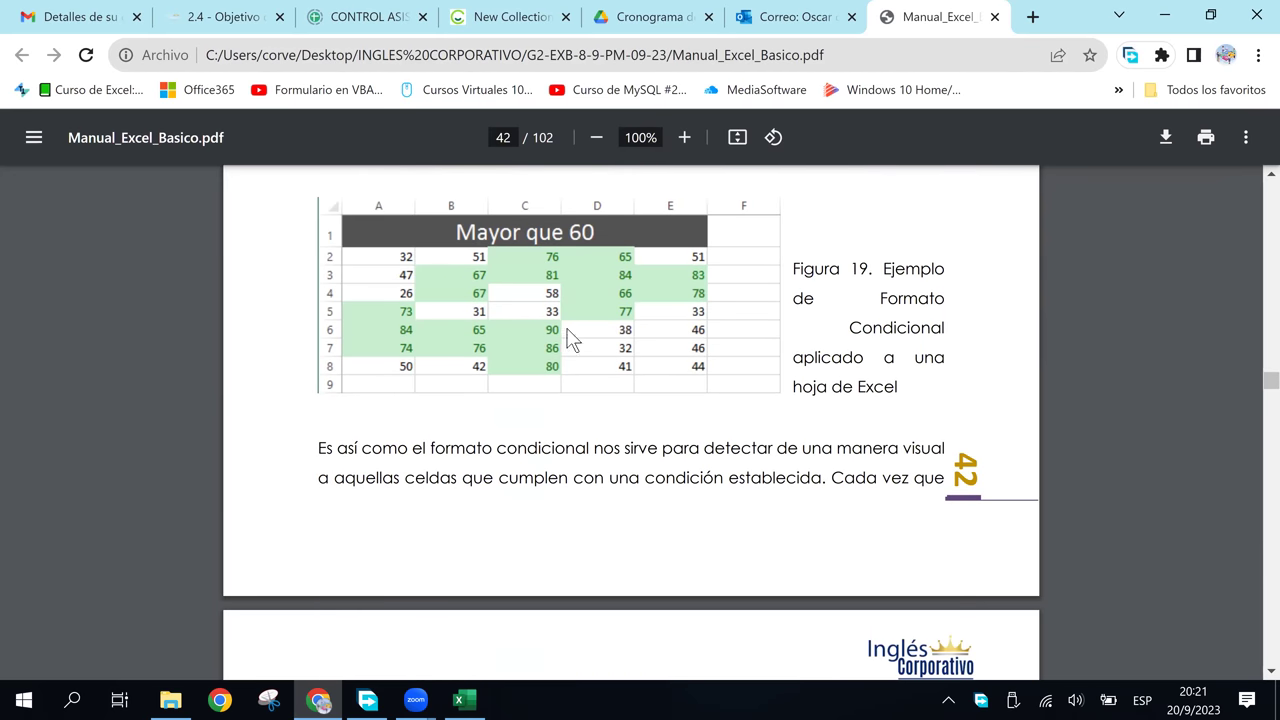
Insert a blank row 1 above the number grid.
left_click(466, 700)
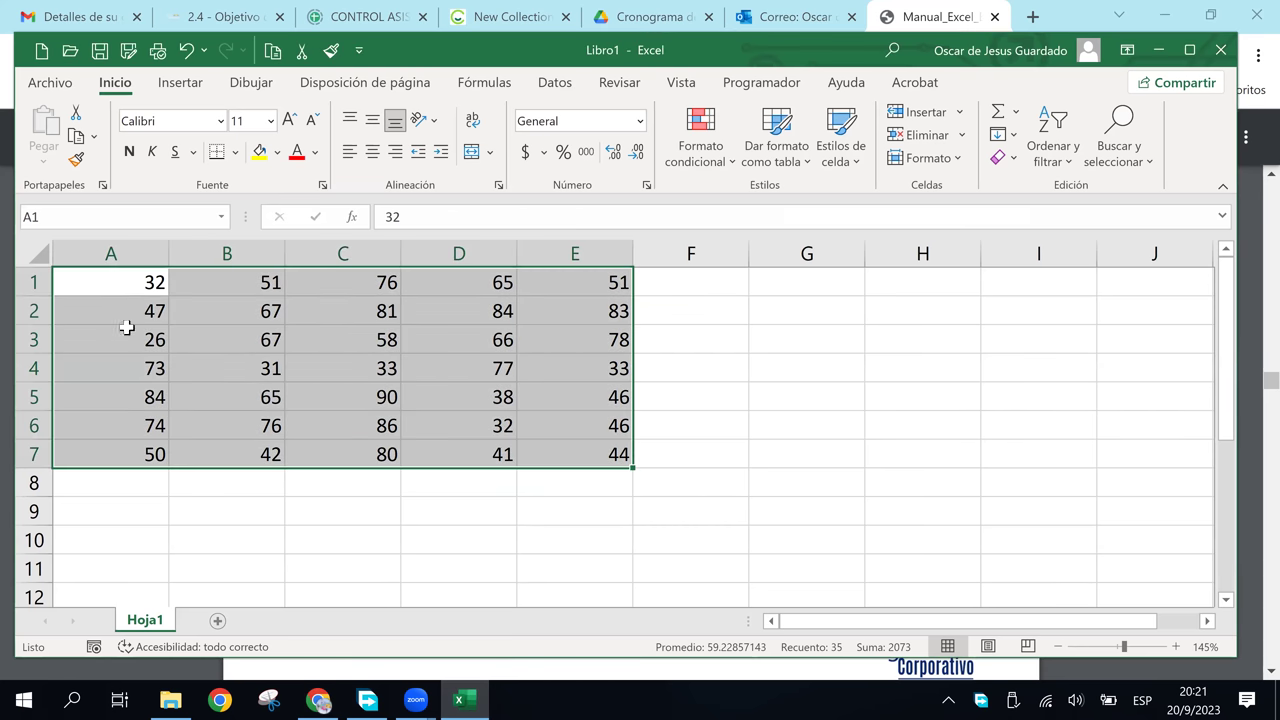
left_click(128, 300)
left_click(33, 282)
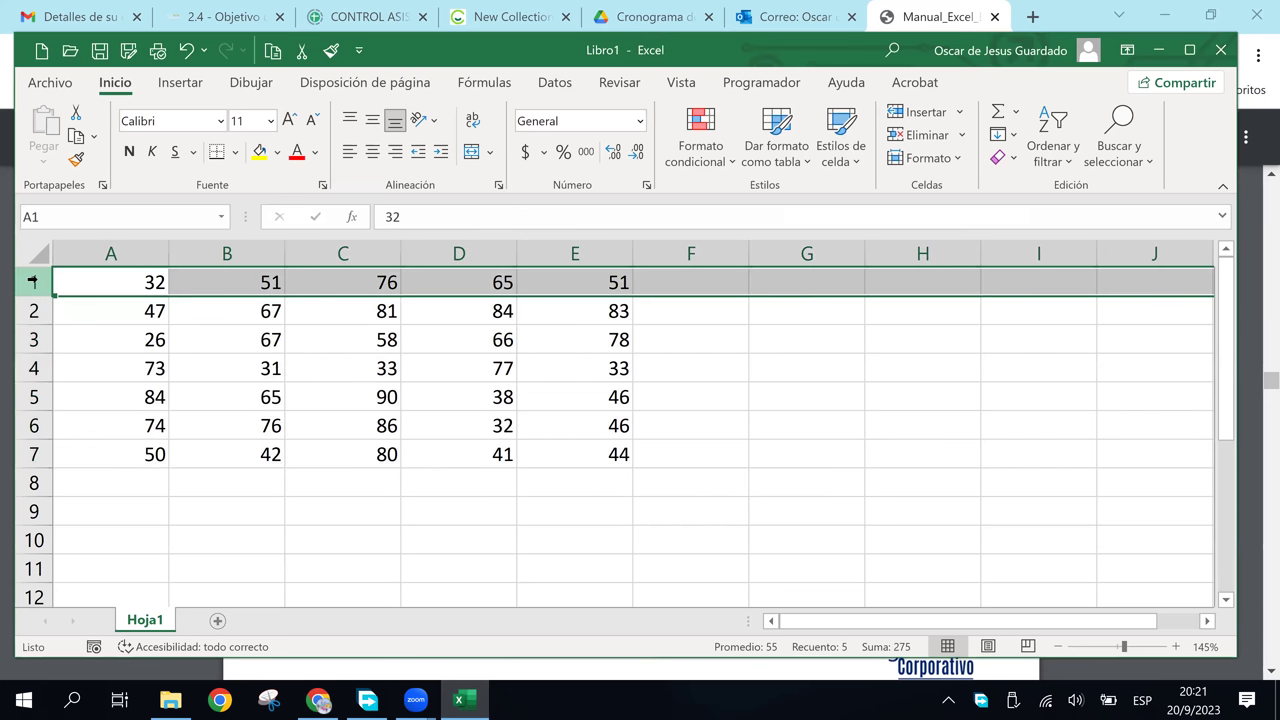
right_click(33, 282)
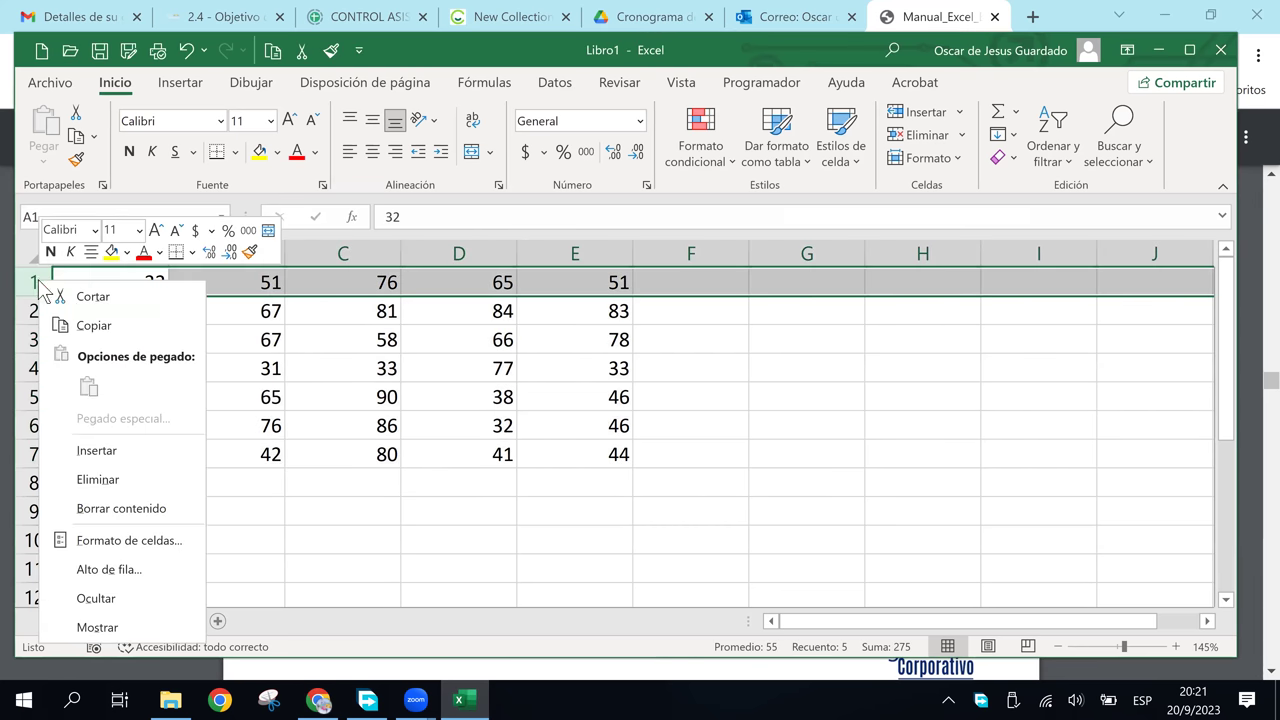
left_click(113, 442)
Merge and centre A1:E1 and enter the title 'MAYOR QUE 60'.
left_click(117, 288)
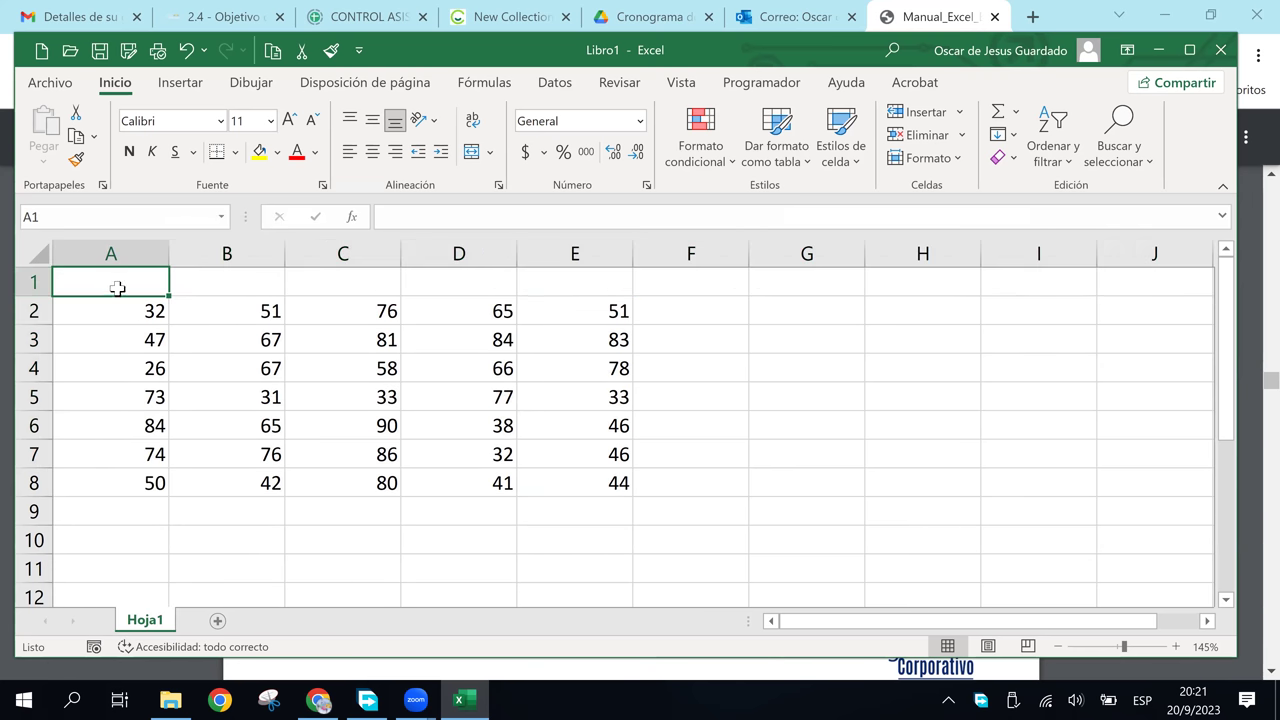
left_click_drag(117, 288, 571, 289)
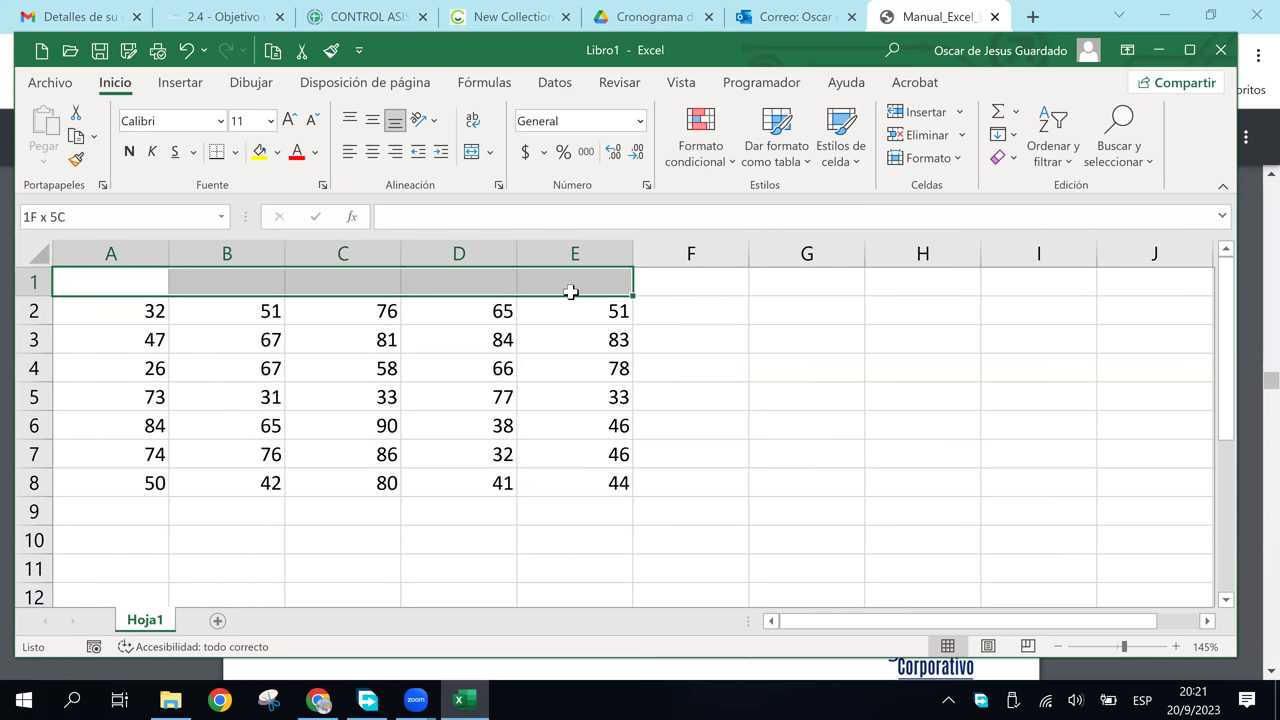
left_click(470, 152)
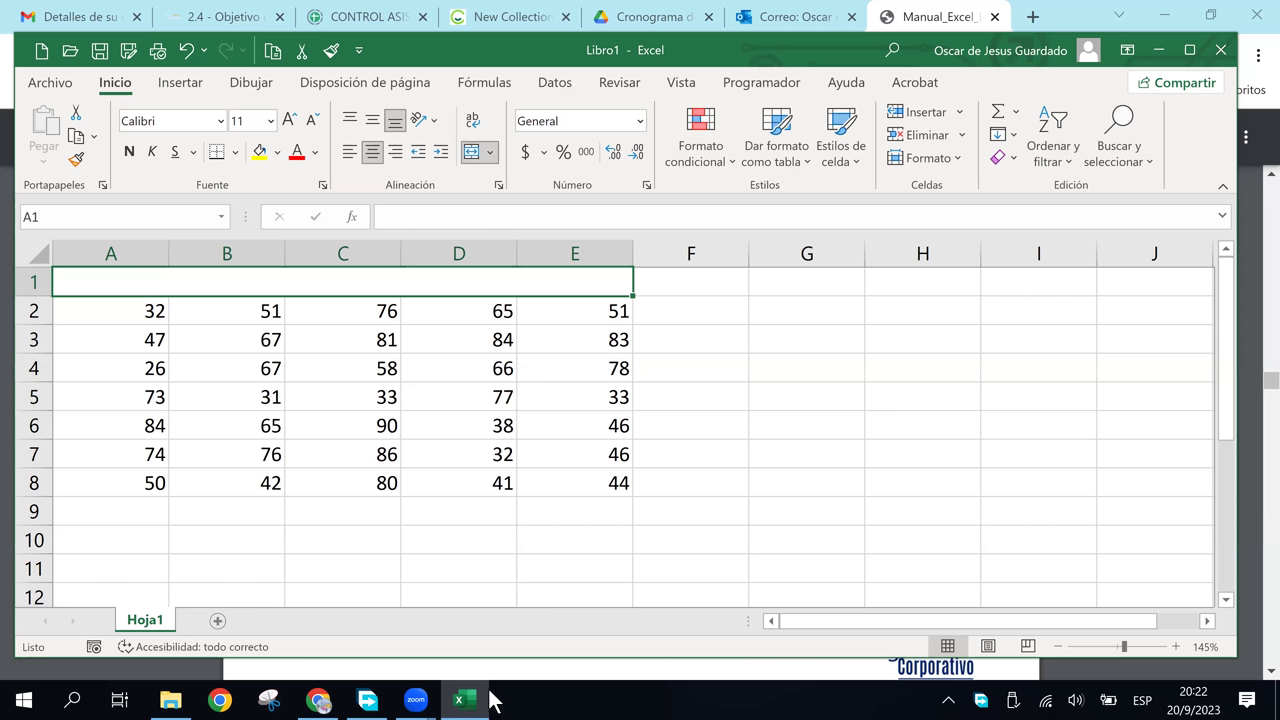
left_click(319, 700)
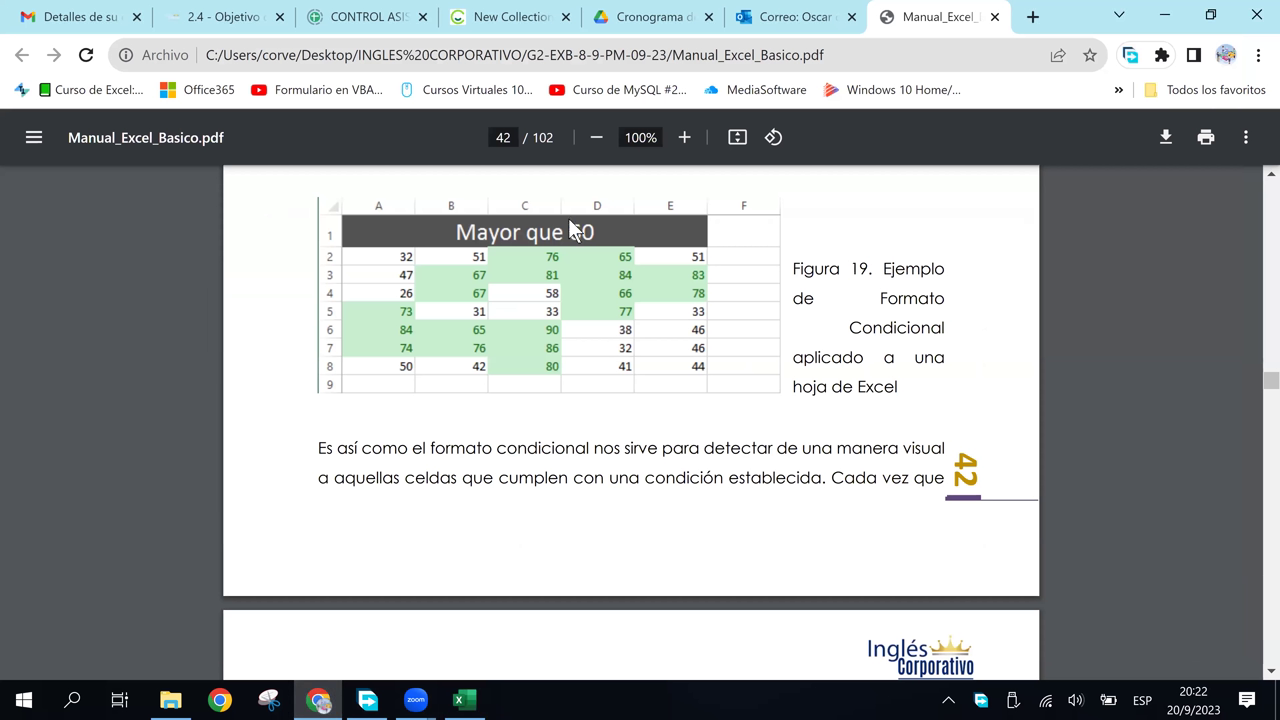
left_click(460, 700)
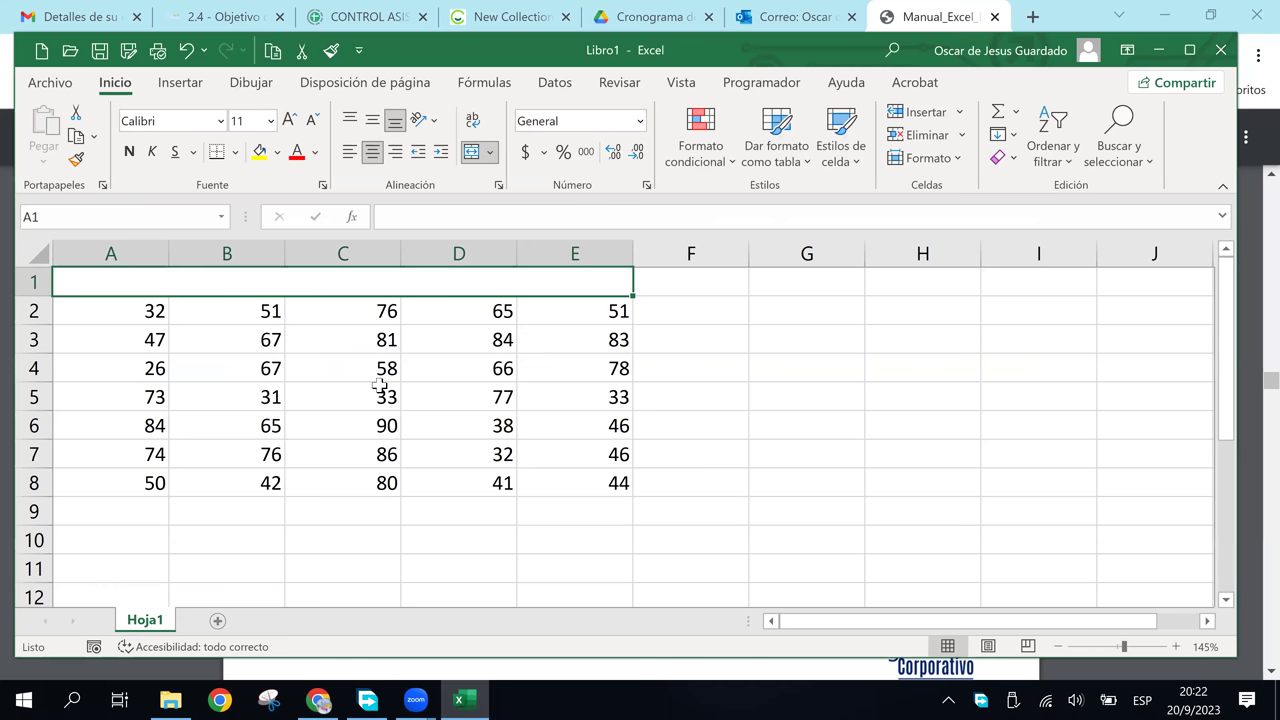
type("MAYOR ")
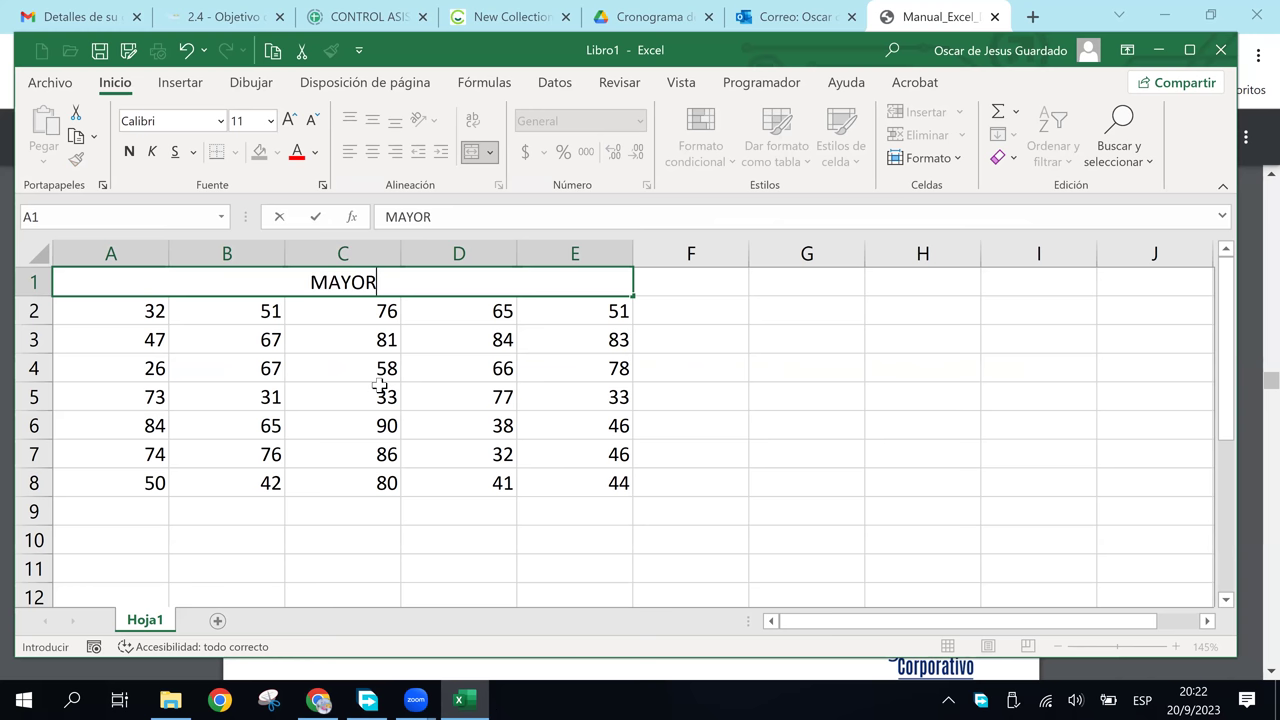
type("QUE 60")
key("Return")
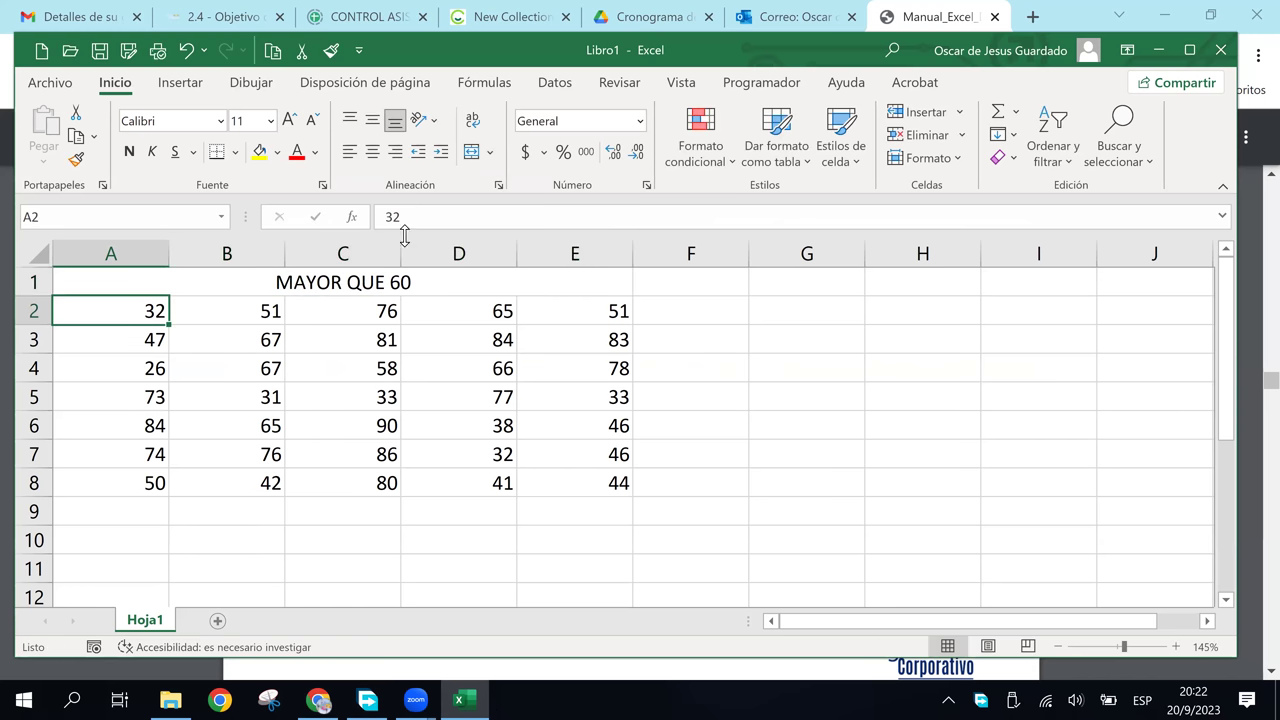
Give the merged title a light blue fill, white font and bold text.
left_click(398, 280)
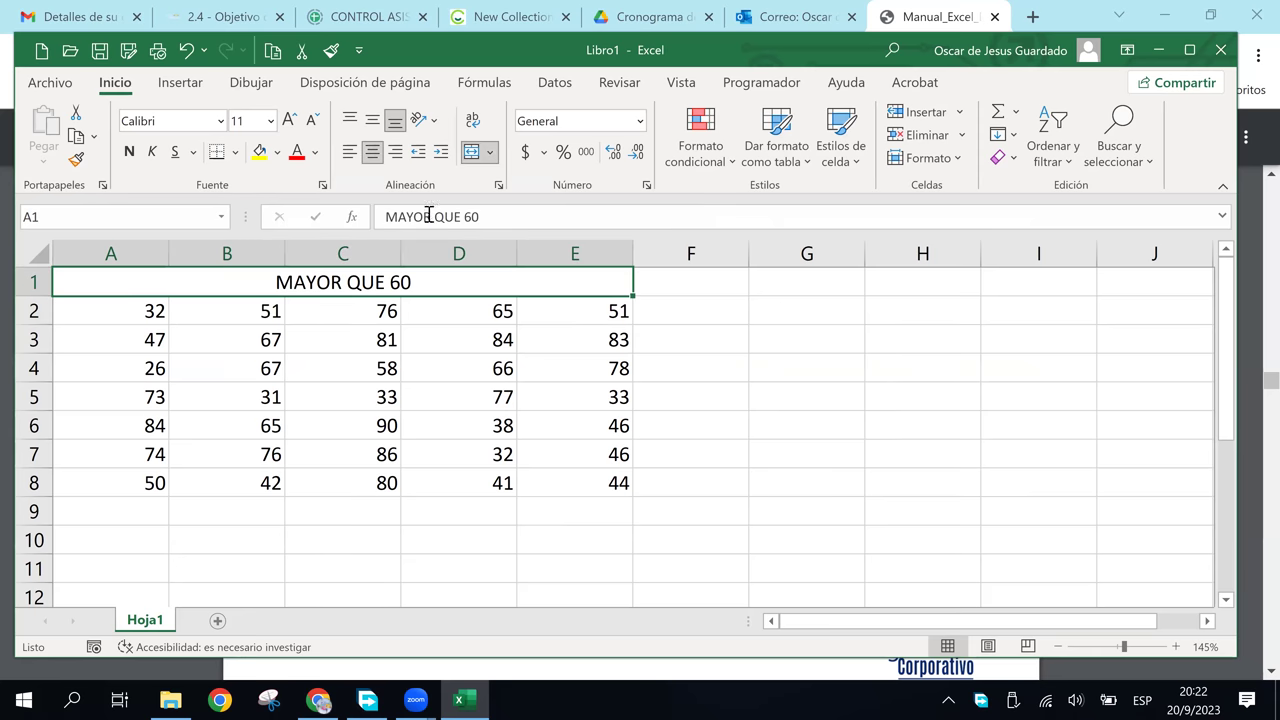
left_click(259, 152)
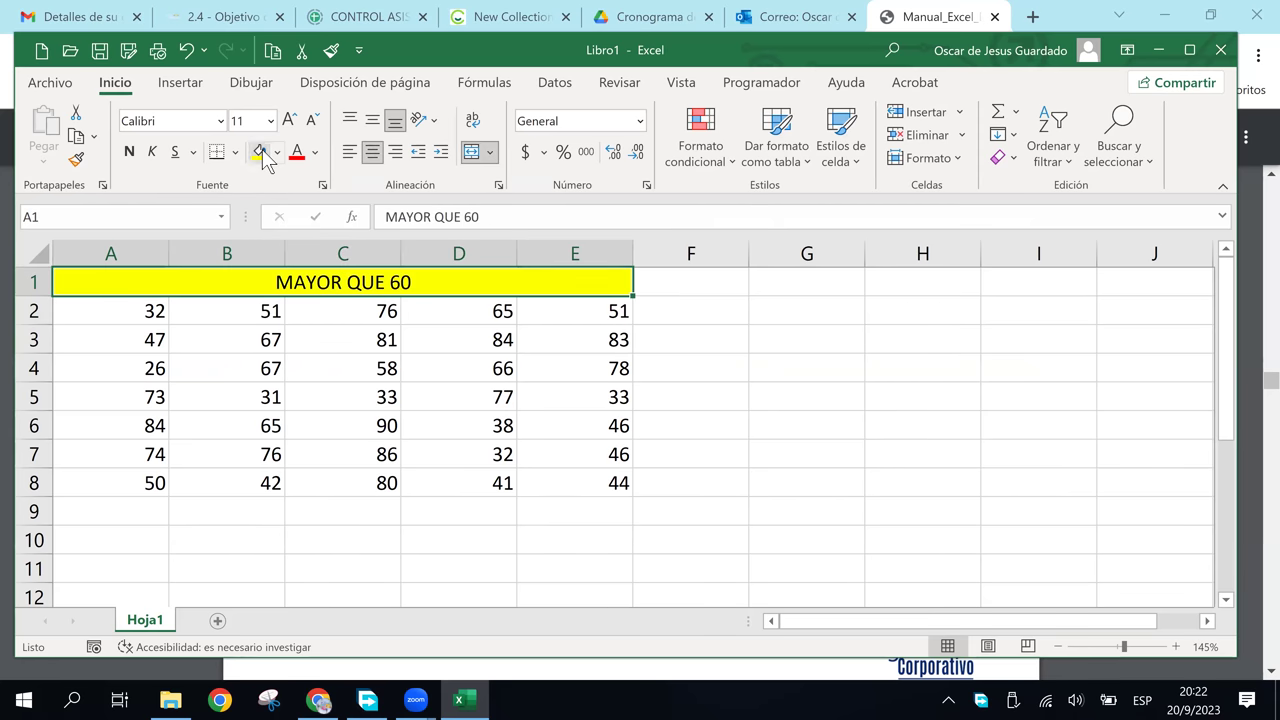
left_click(315, 153)
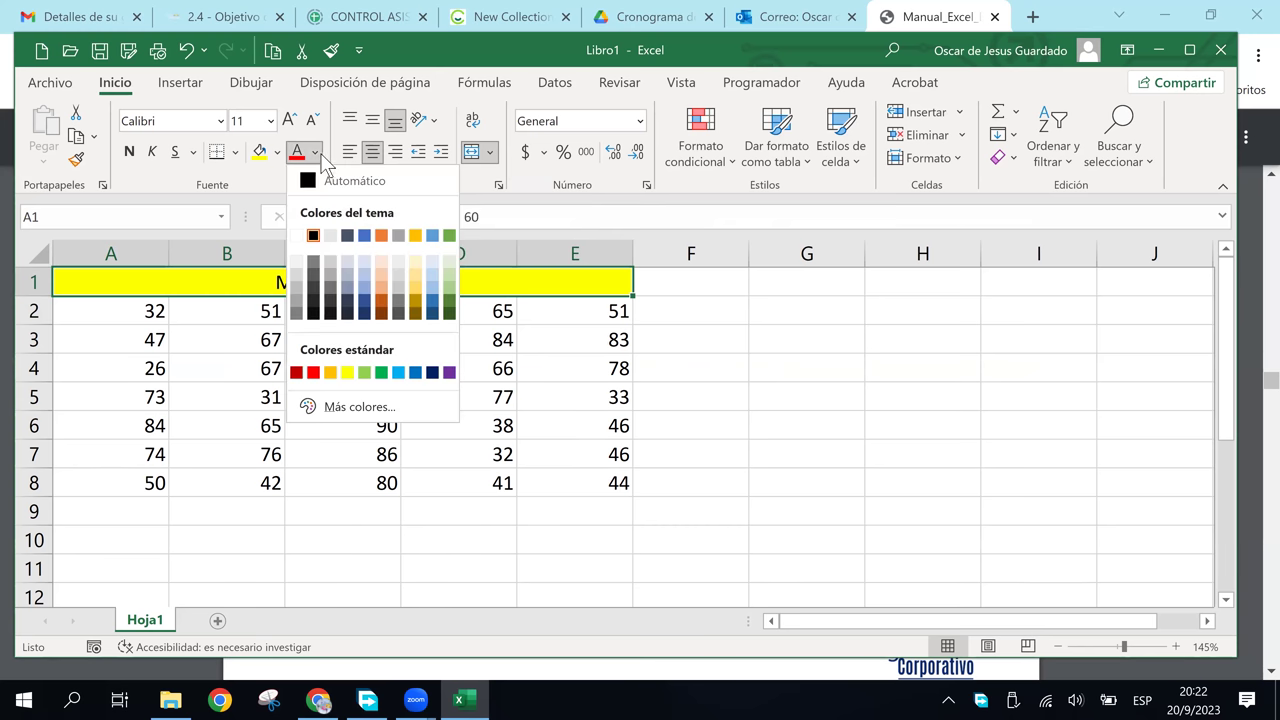
left_click(331, 236)
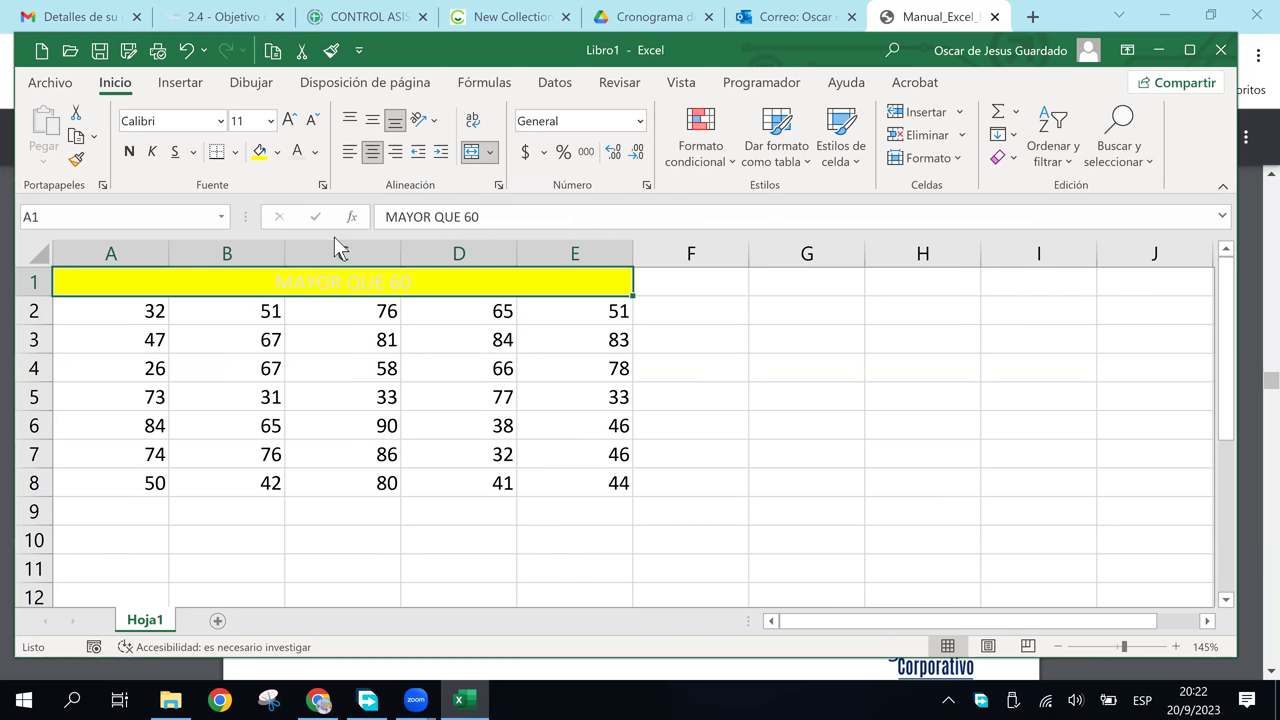
left_click(277, 155)
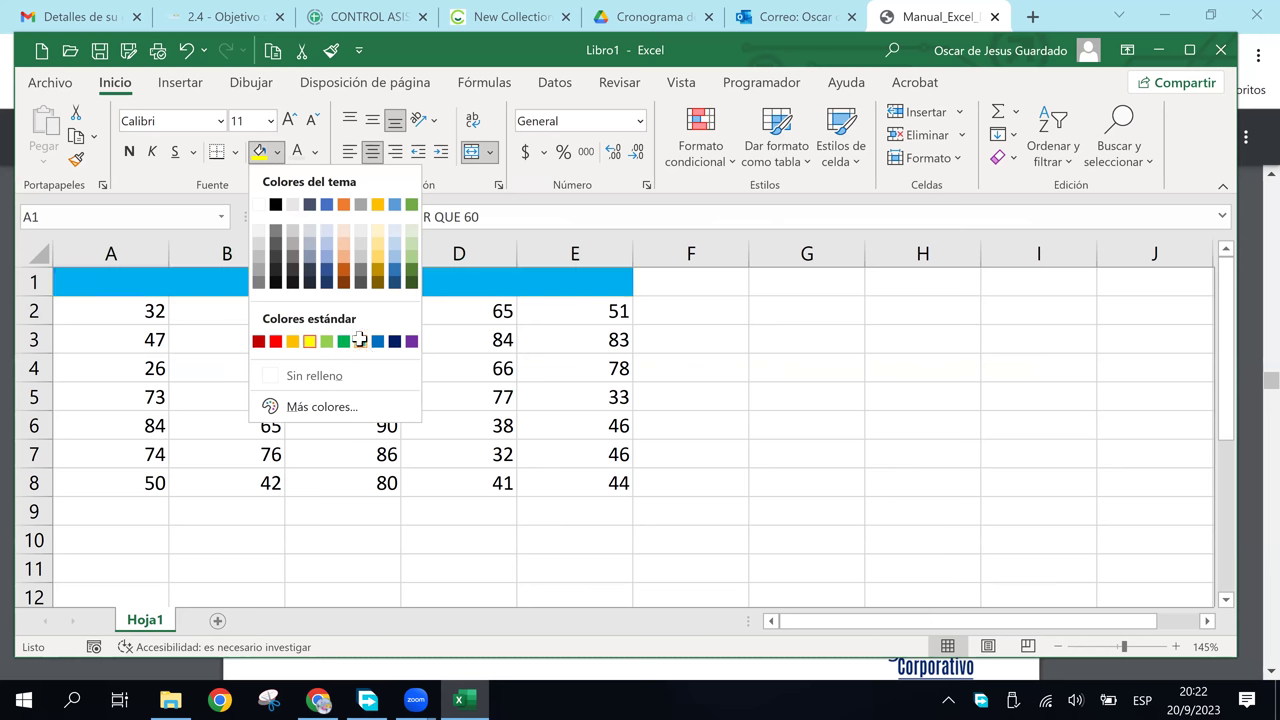
left_click(359, 341)
left_click(130, 152)
left_click(334, 370)
Reapply white font colour to the merged title cell A1.
left_click(518, 455)
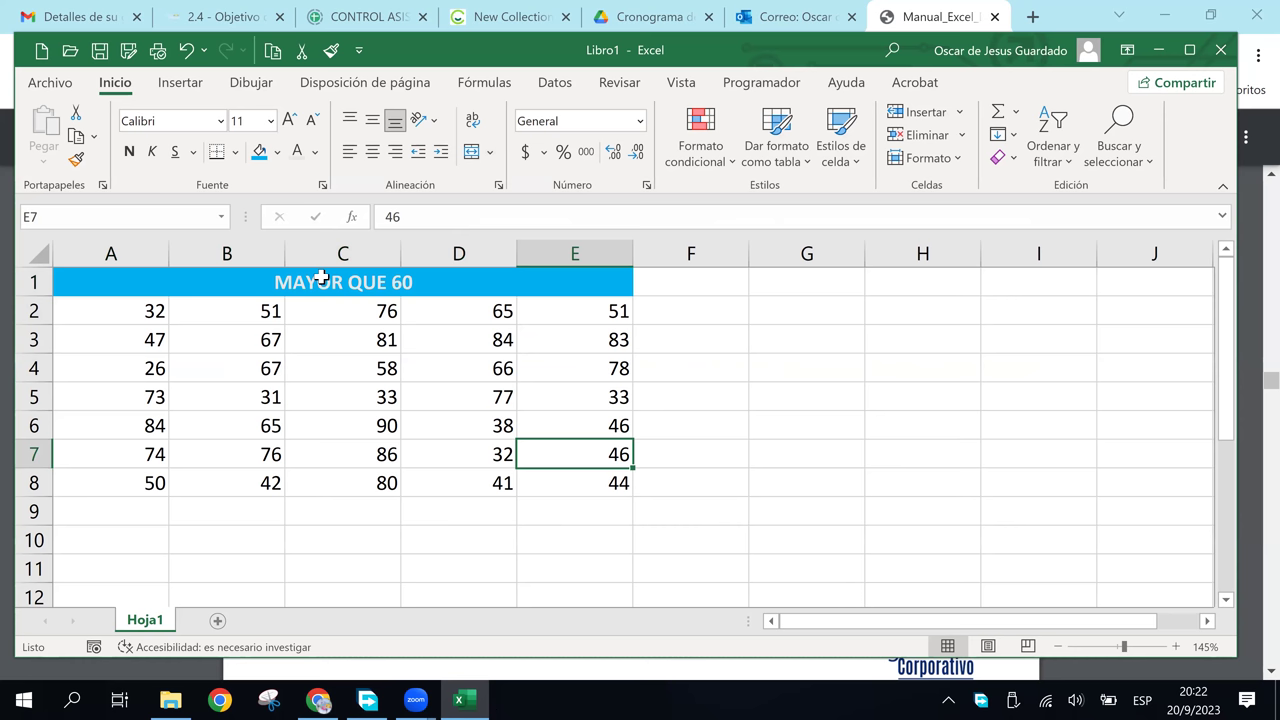
left_click(320, 279)
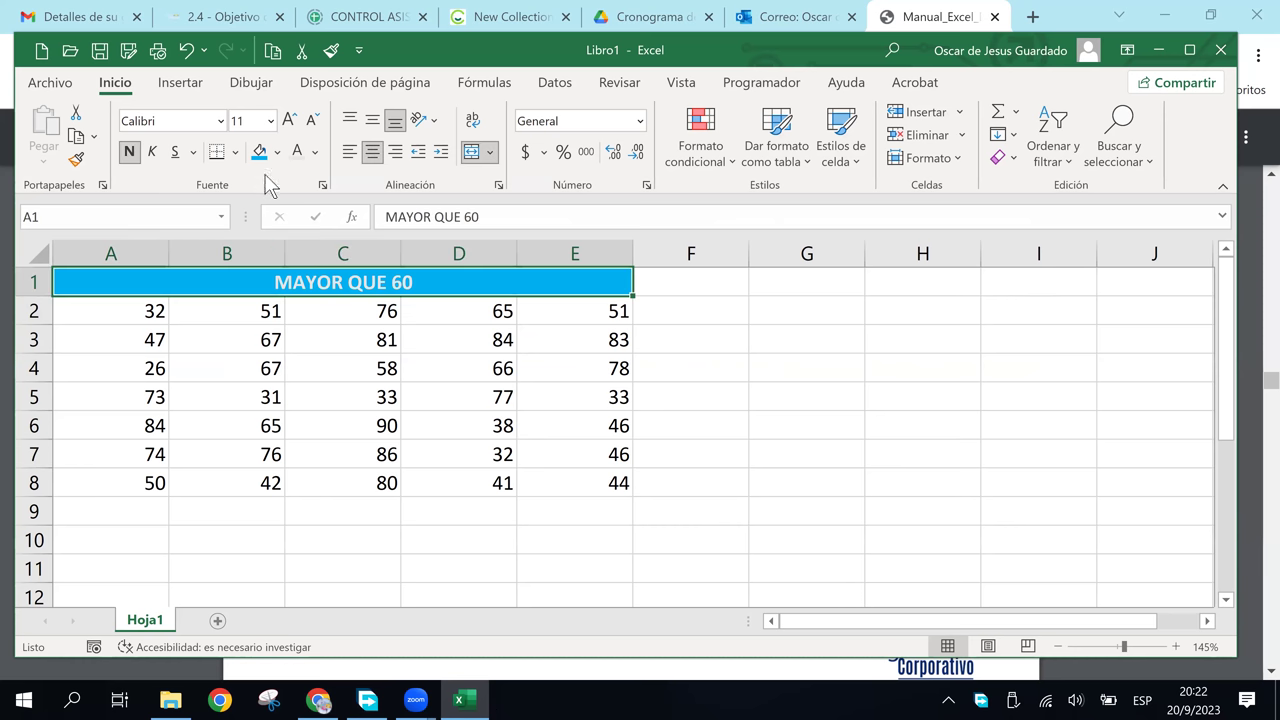
left_click(316, 152)
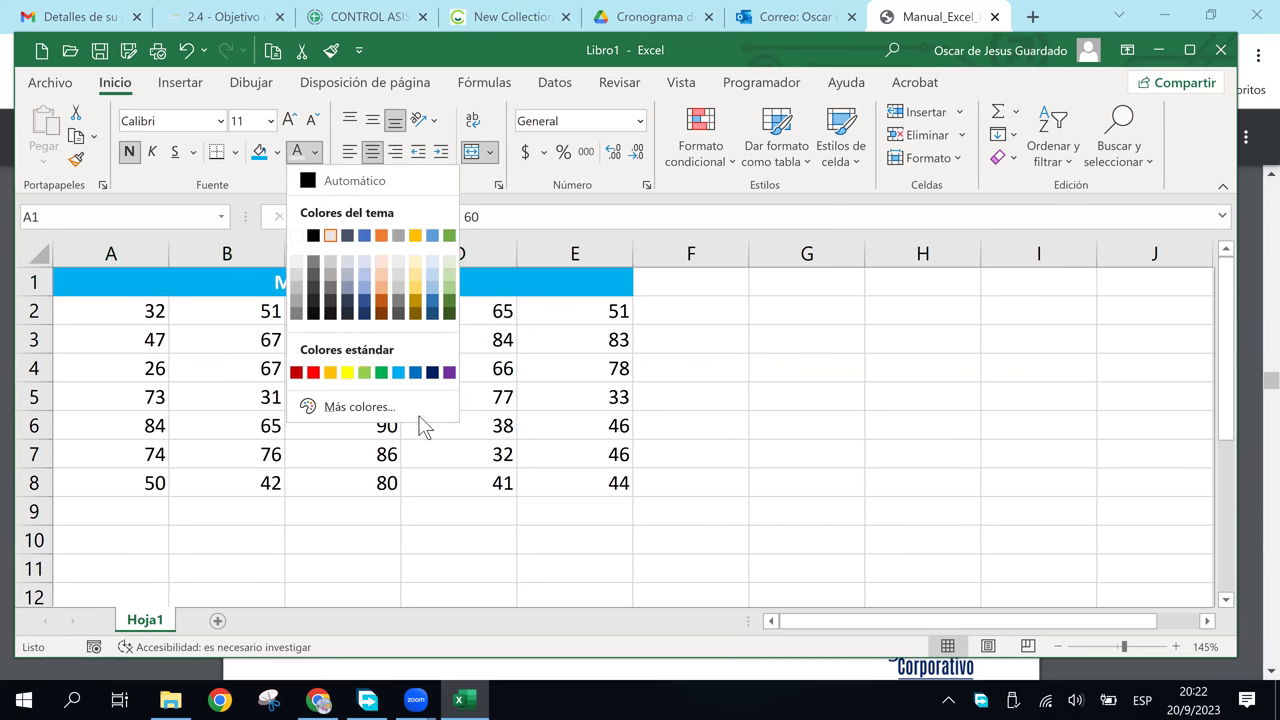
key("Escape")
left_click(420, 363)
left_click(333, 283)
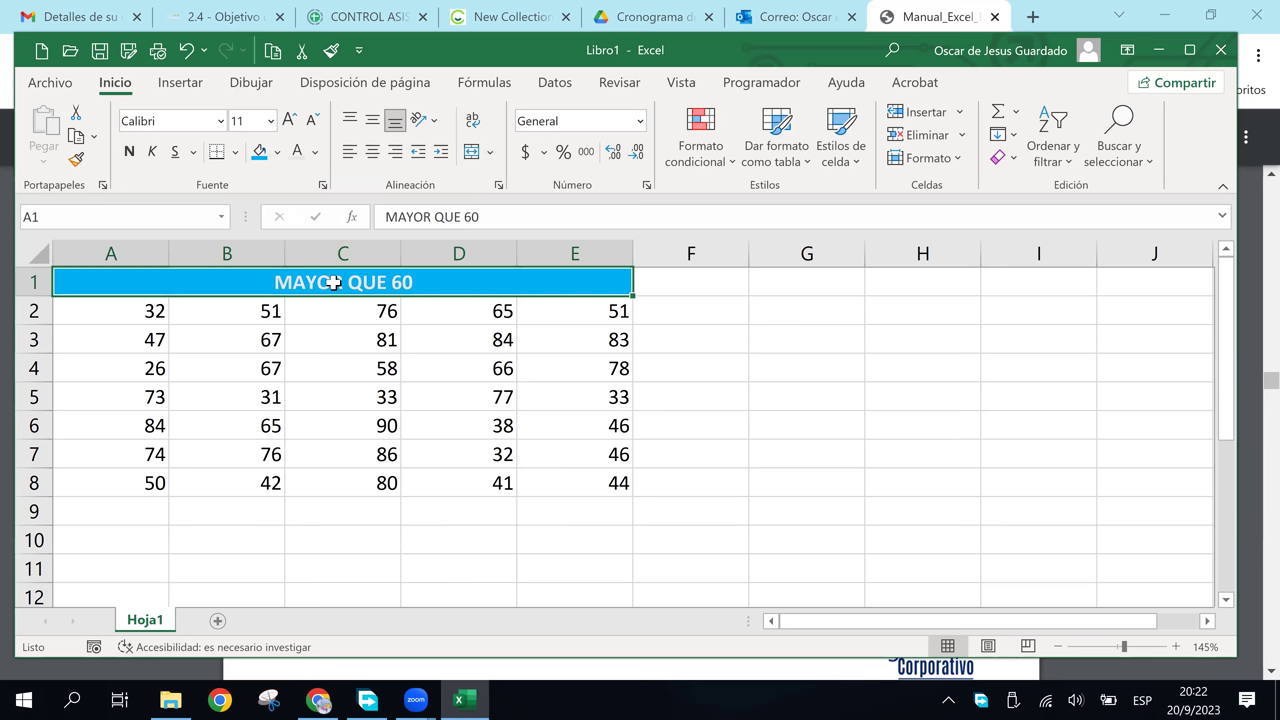
left_click(316, 152)
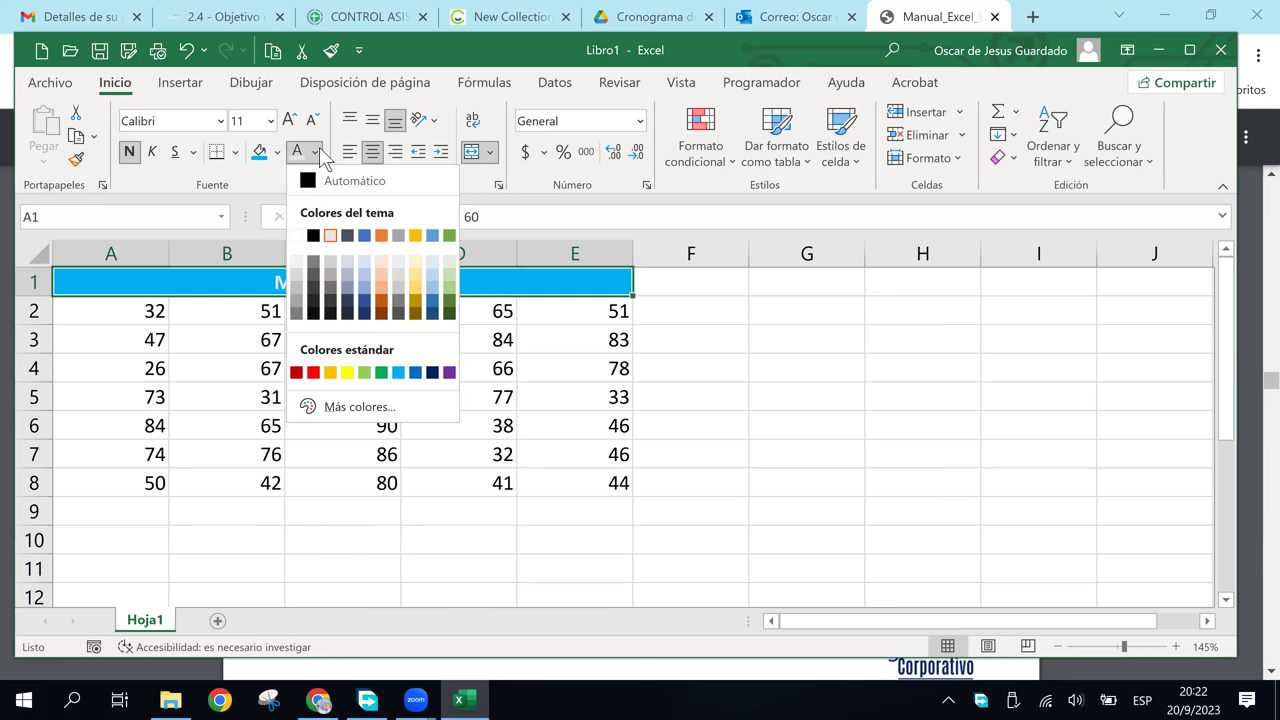
left_click(296, 235)
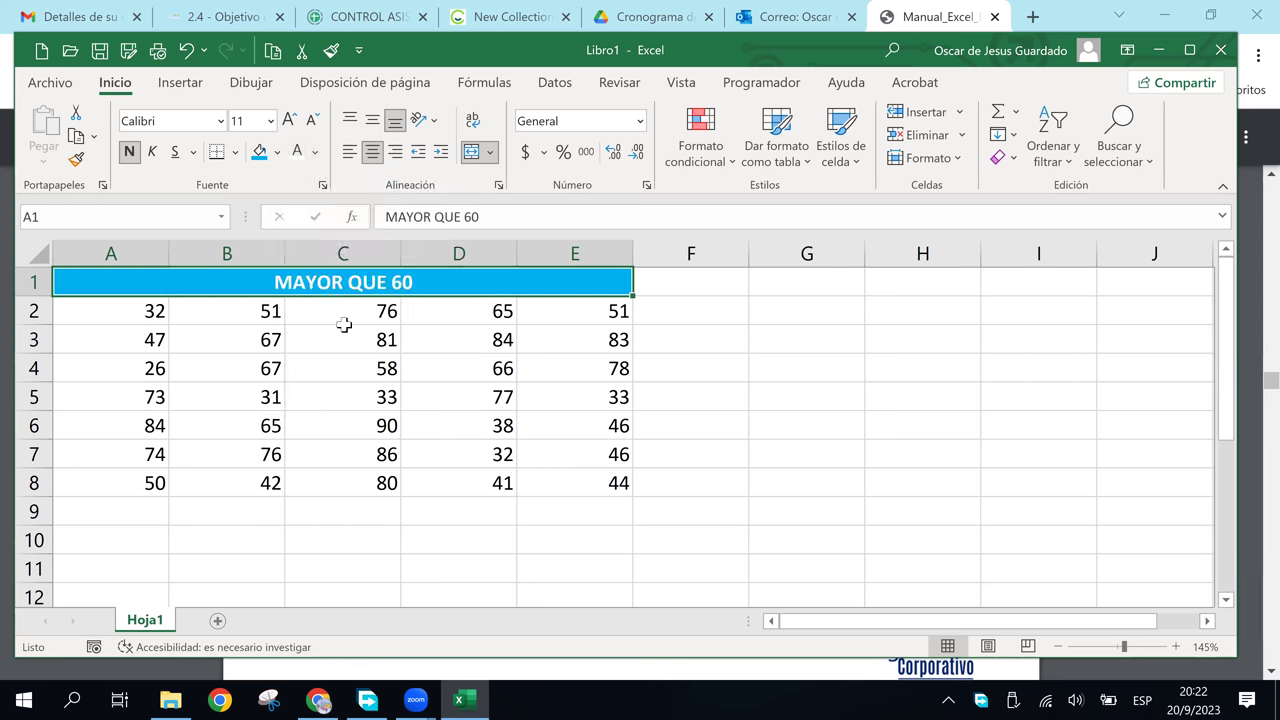
Select the rows of numbers under the title.
left_click(405, 427)
left_click(591, 495)
left_click(643, 392)
left_click(791, 427)
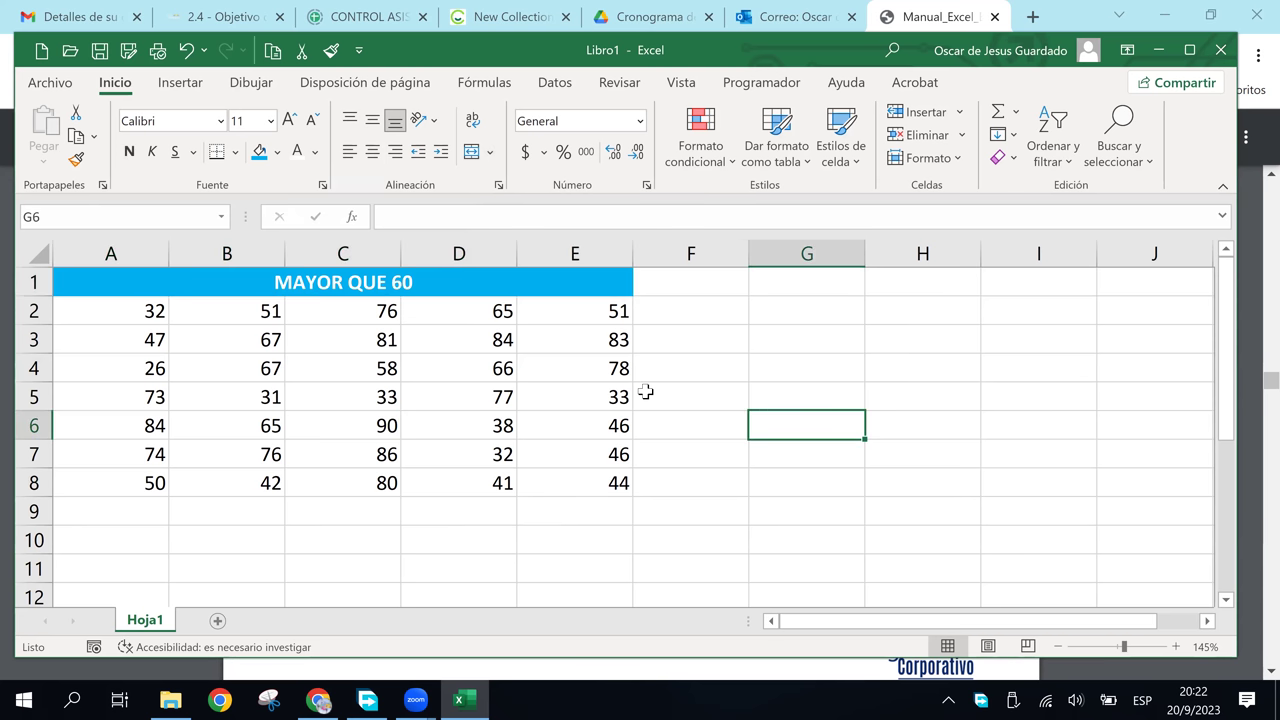
left_click(565, 372)
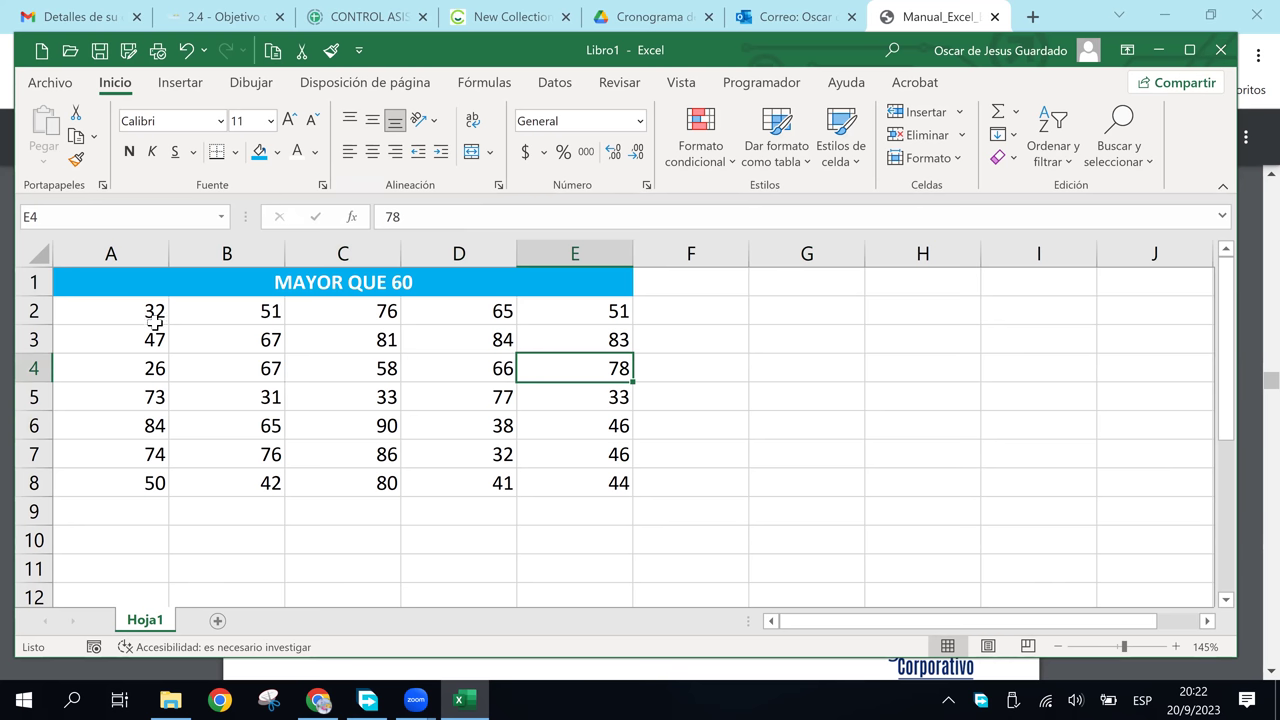
mouse_move(158, 316)
left_mouse_down()
mouse_move(465, 416)
mouse_move(566, 486)
left_mouse_up()
left_click(997, 449)
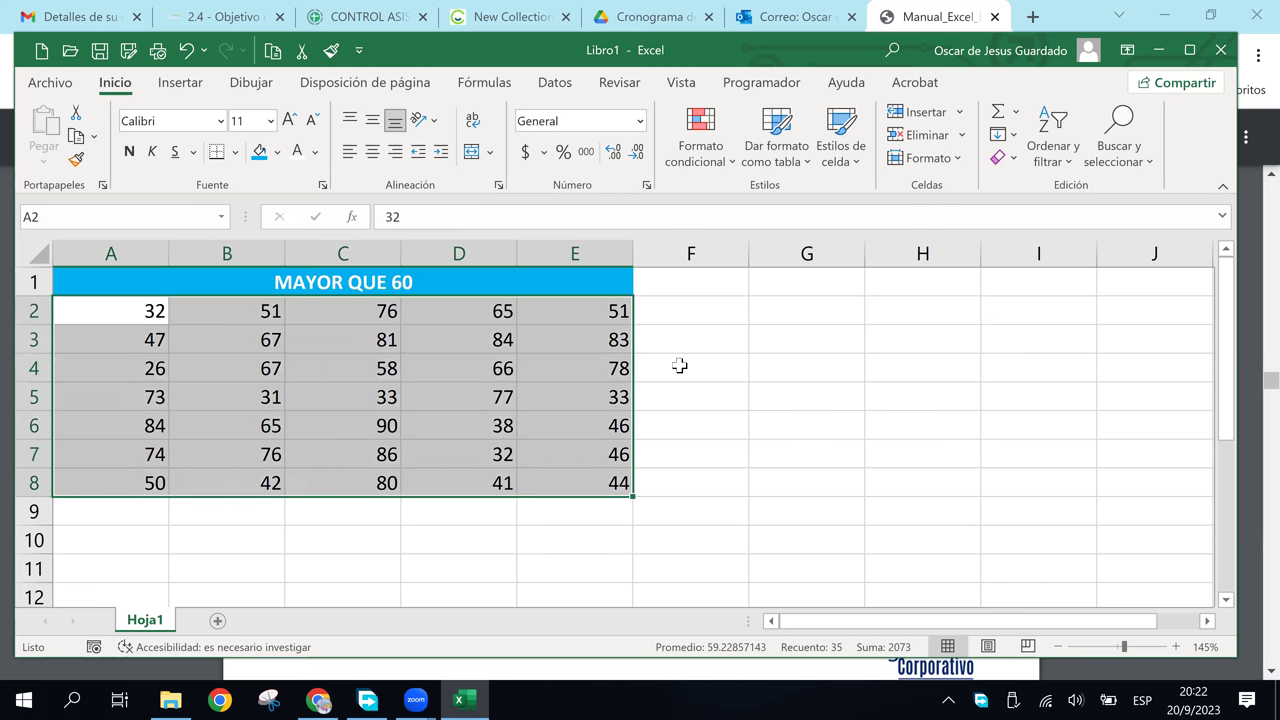
mouse_move(140, 306)
left_mouse_down()
mouse_move(593, 455)
mouse_move(594, 480)
left_mouse_up()
Scroll the manual PDF from page 42 to the 'Reglas de formato condicional' section on page 43.
left_click(320, 700)
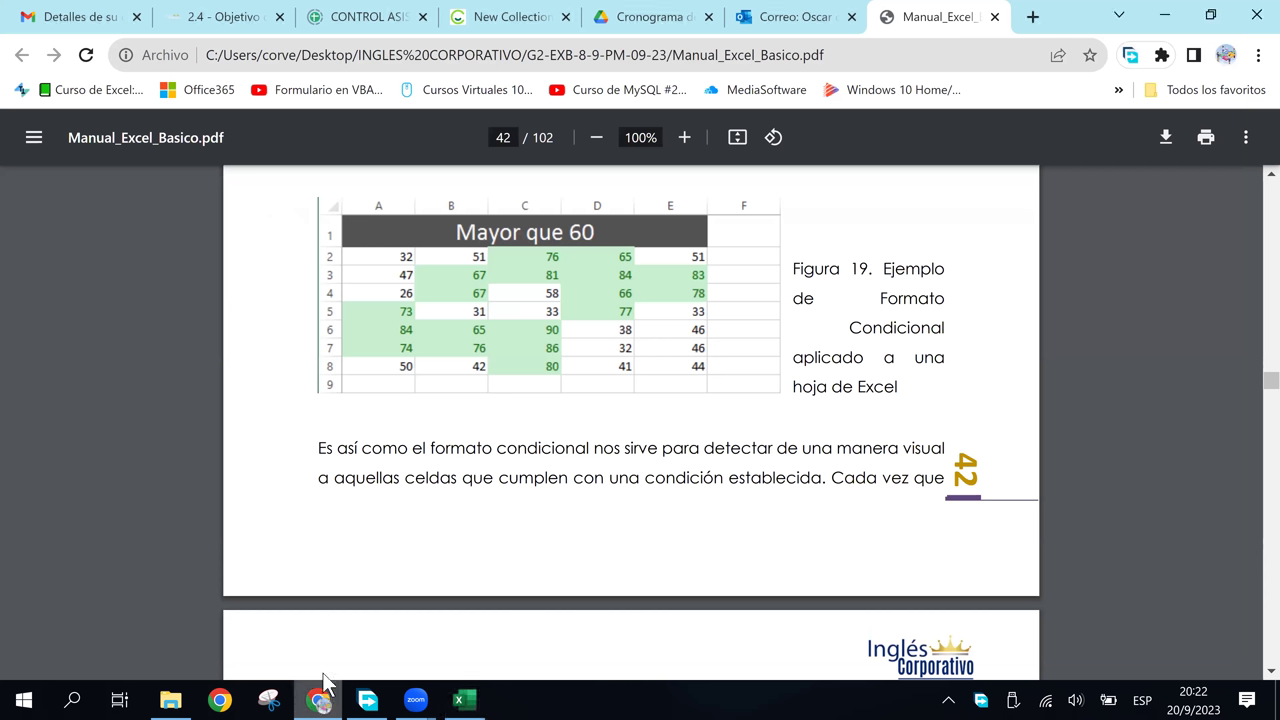
scroll(724, 481, "down", 2)
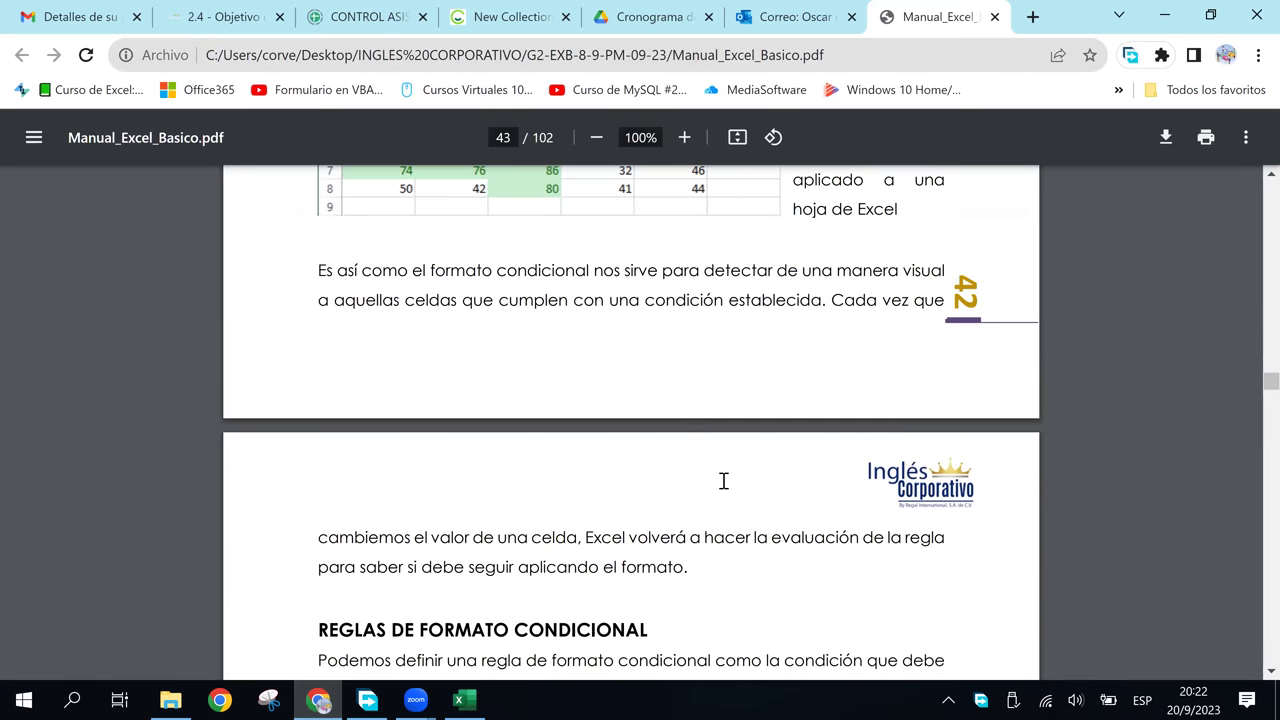
scroll(724, 481, "down", 2)
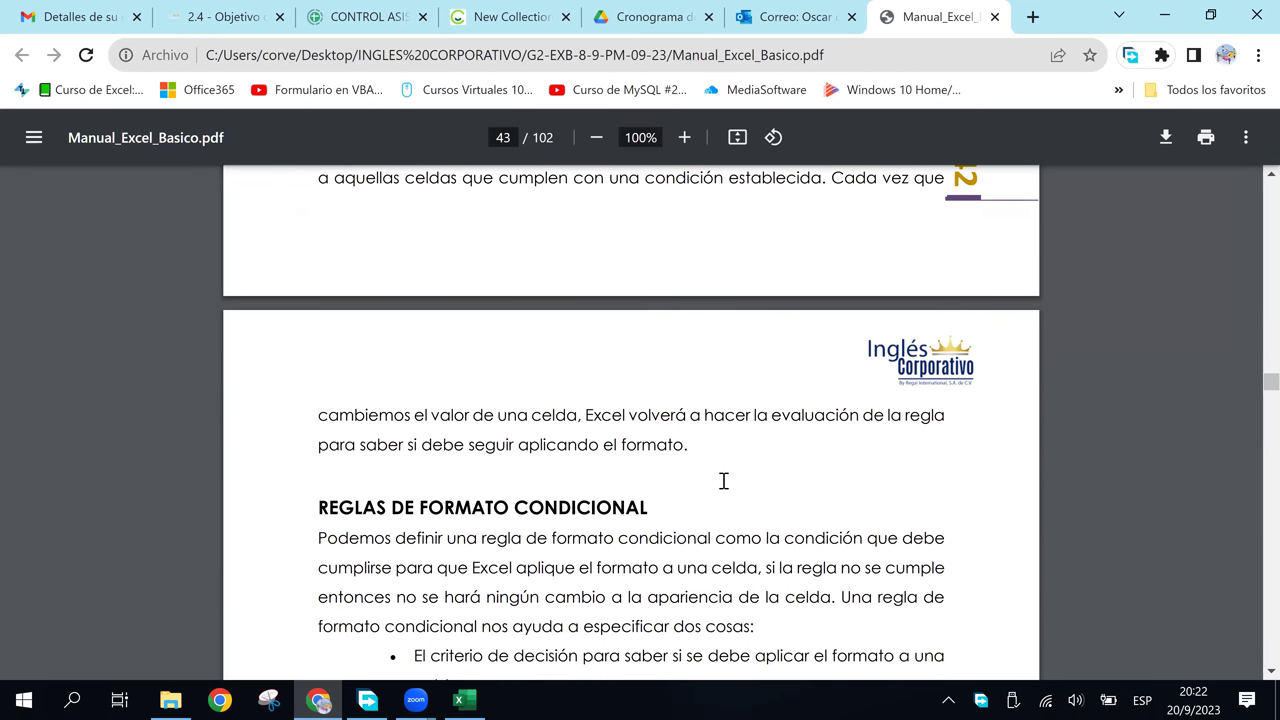
scroll(724, 481, "down", 2)
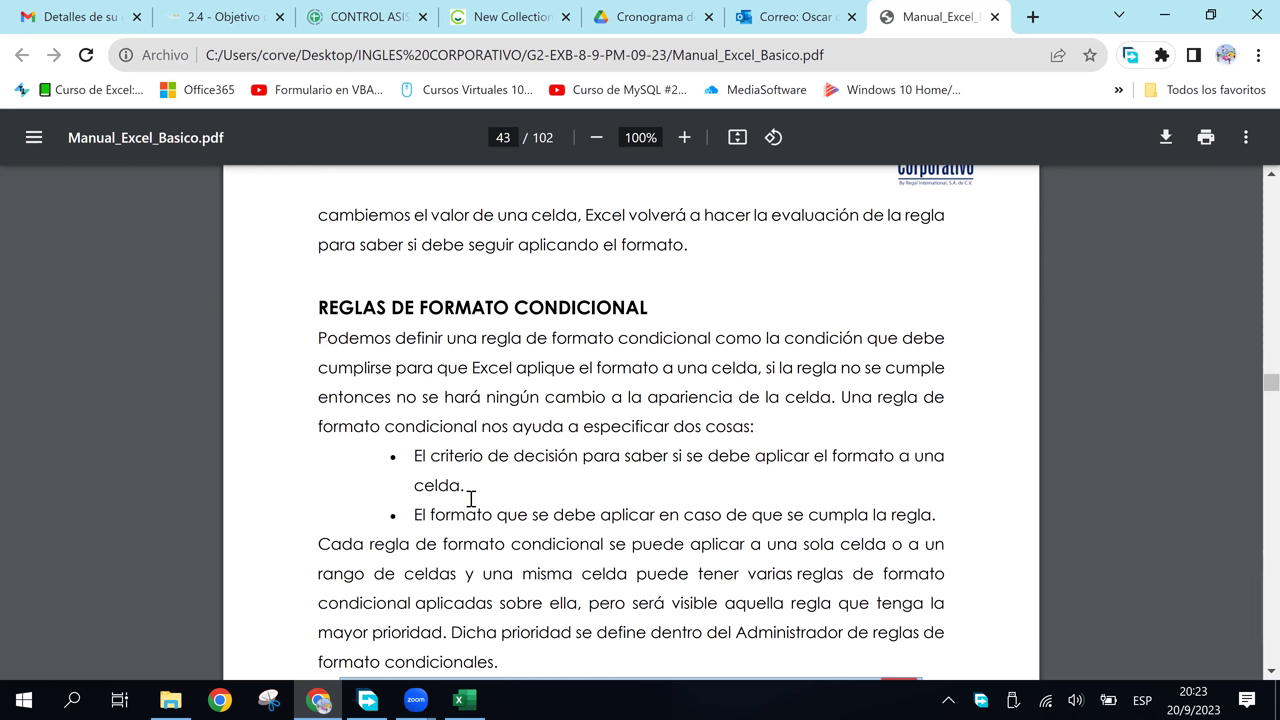
Highlight 'El criterio de decisión', then scroll past Figura 20 to page 44's 'Formato de celdas' heading.
left_click_drag(422, 460, 574, 456)
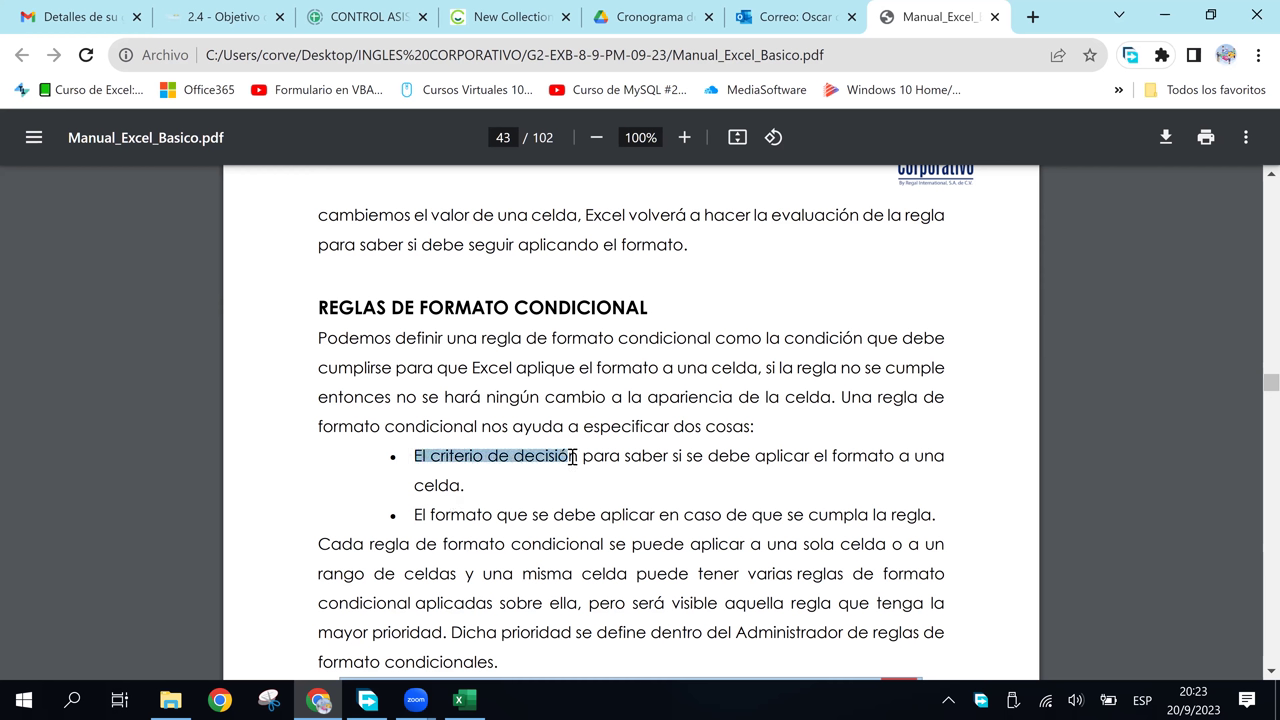
left_click(504, 452)
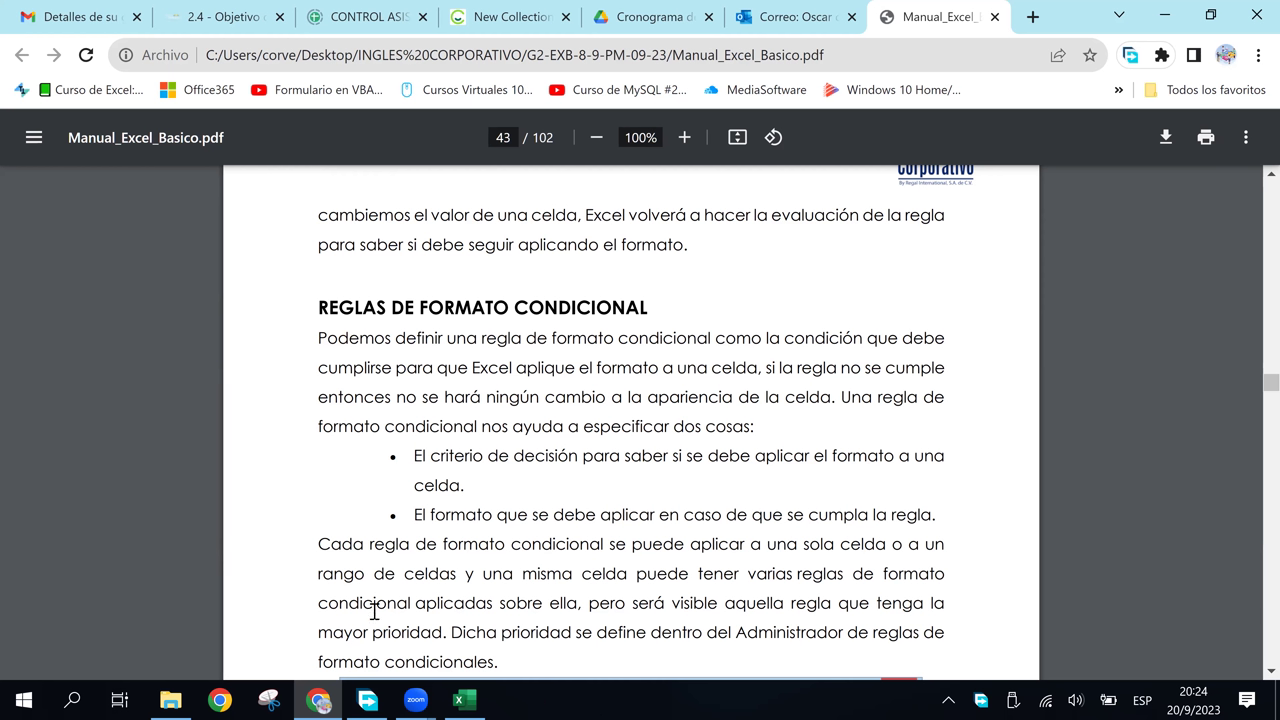
scroll(502, 581, "down", 1)
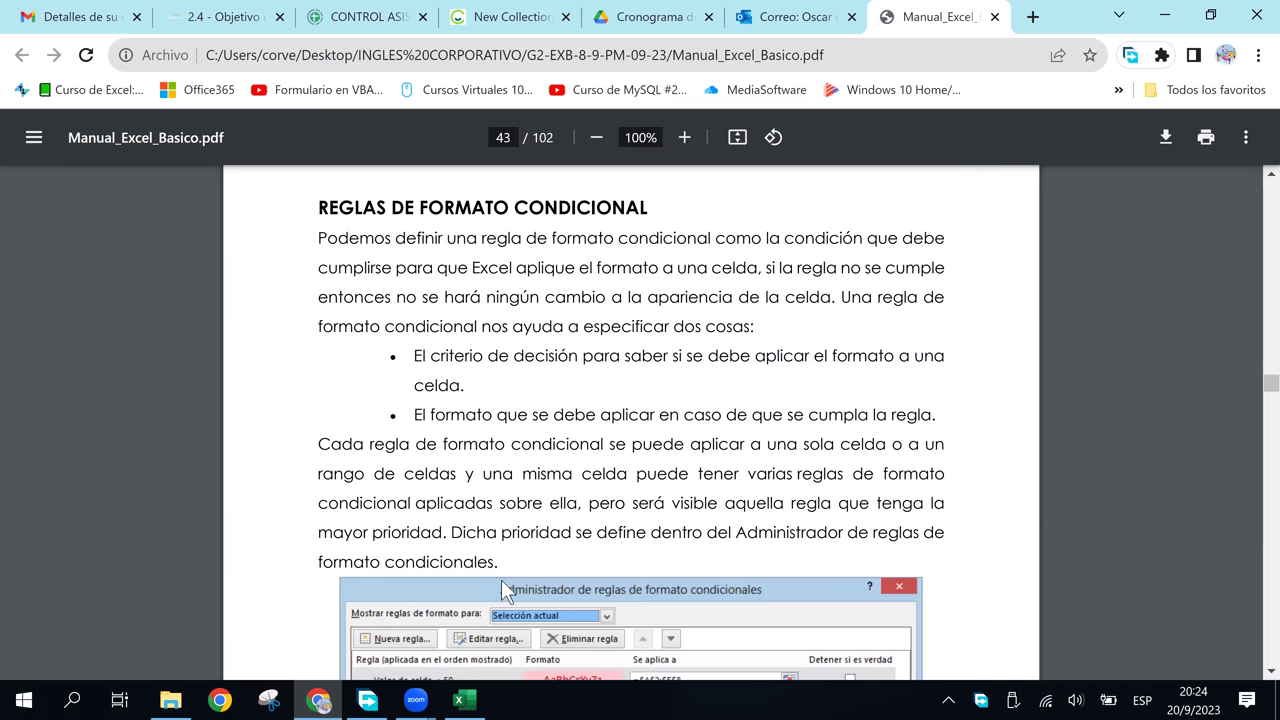
scroll(502, 581, "down", 2)
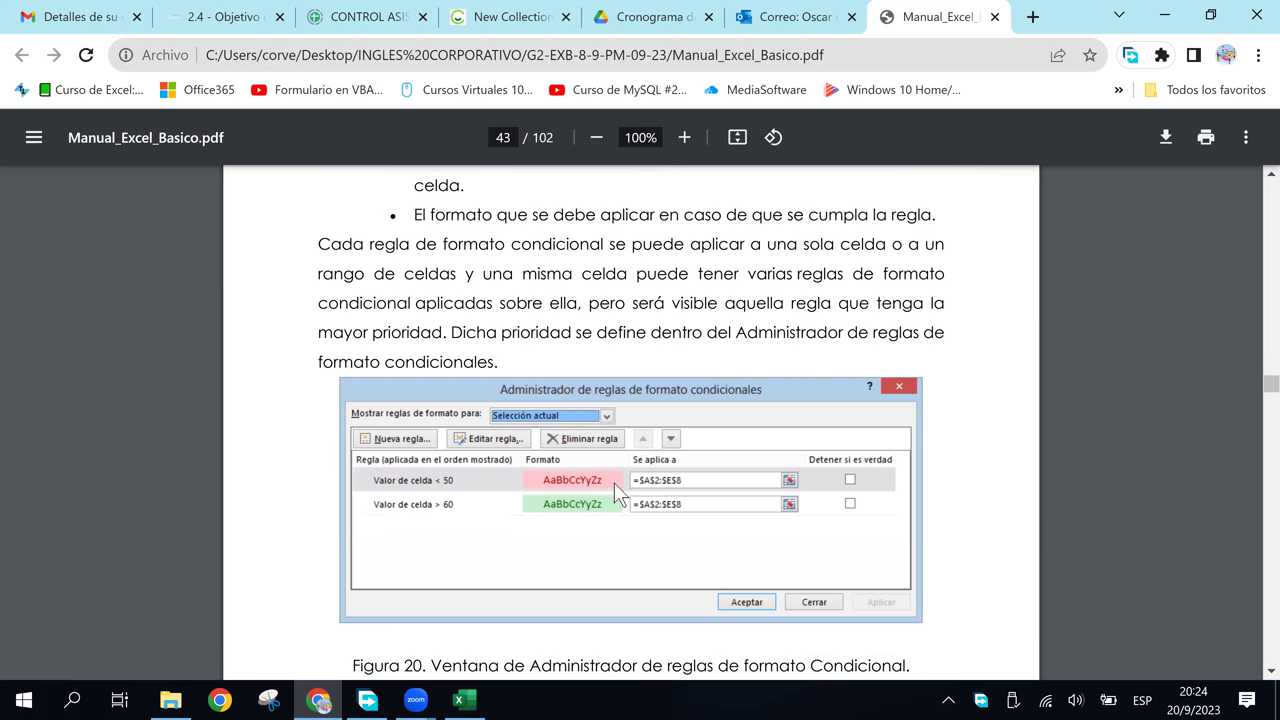
scroll(614, 490, "down", 1)
scroll(614, 482, "up", 2, "ctrl")
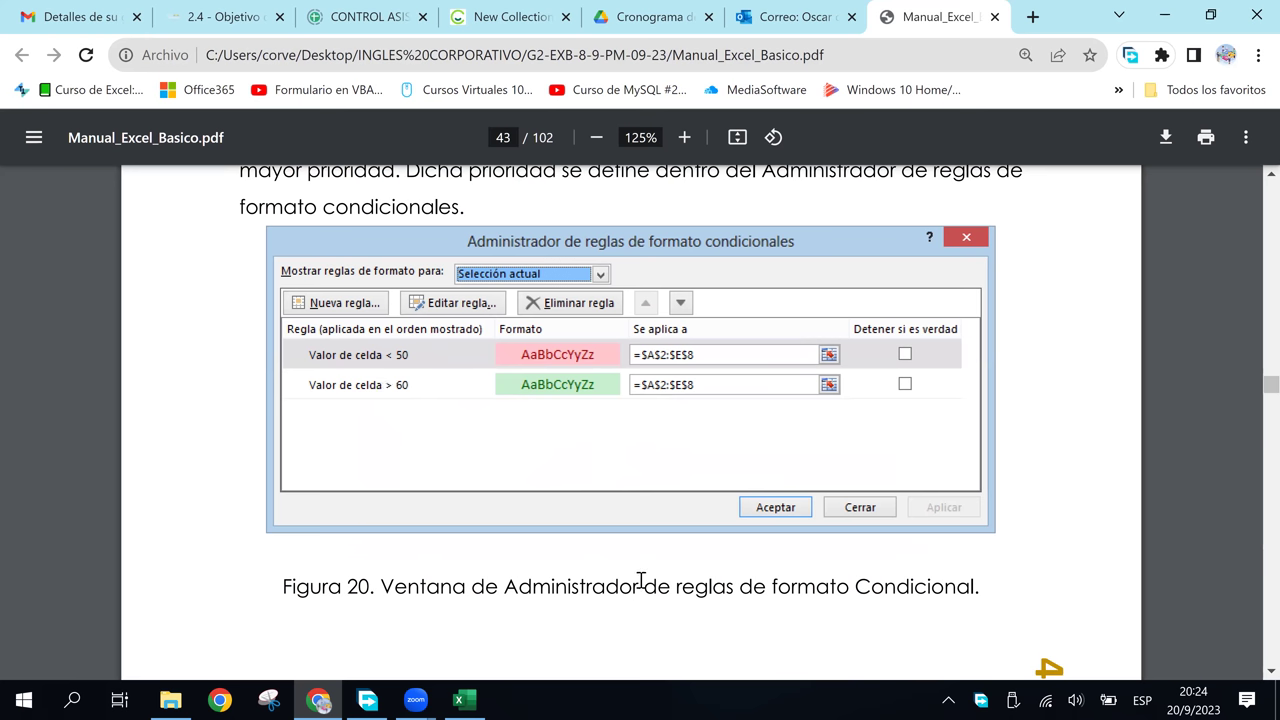
scroll(641, 580, "down", 1)
scroll(641, 580, "down", 1)
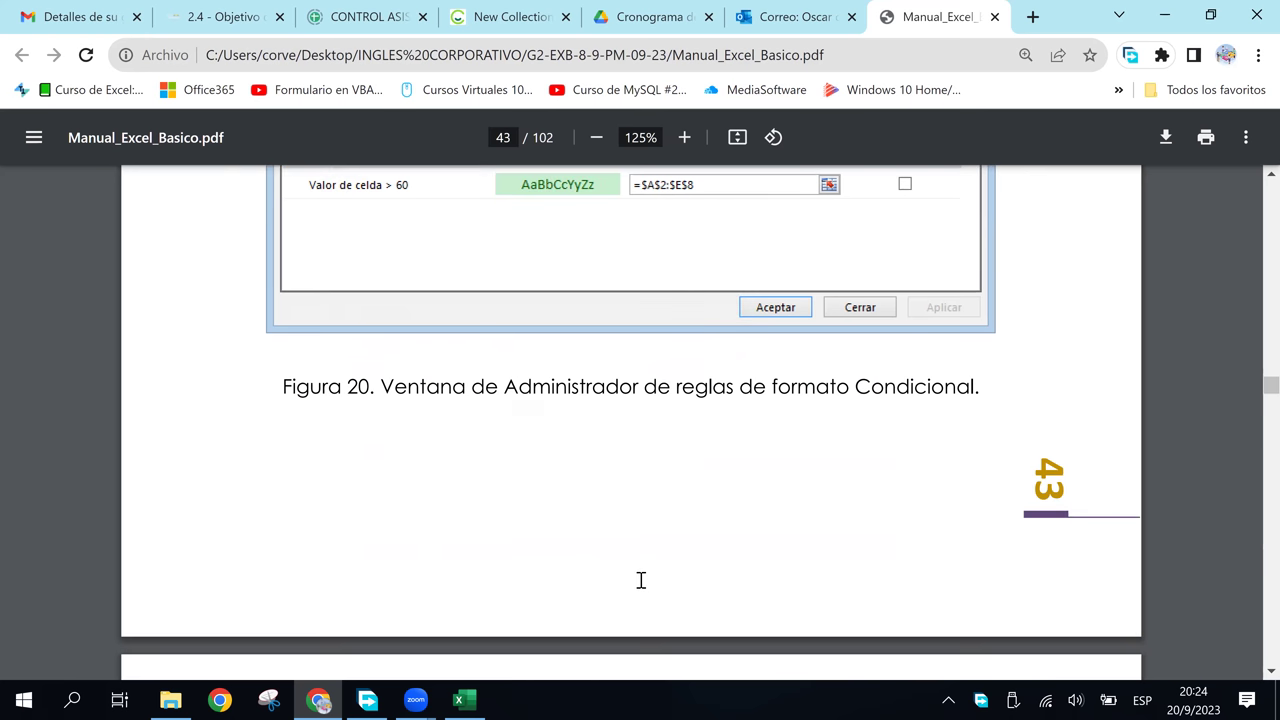
scroll(641, 580, "down", 2)
scroll(641, 580, "down", 1)
Scroll page 44 until Figura 21's Formato de celdas window and its Aceptar/Cancelar buttons are visible.
scroll(641, 578, "down", 1)
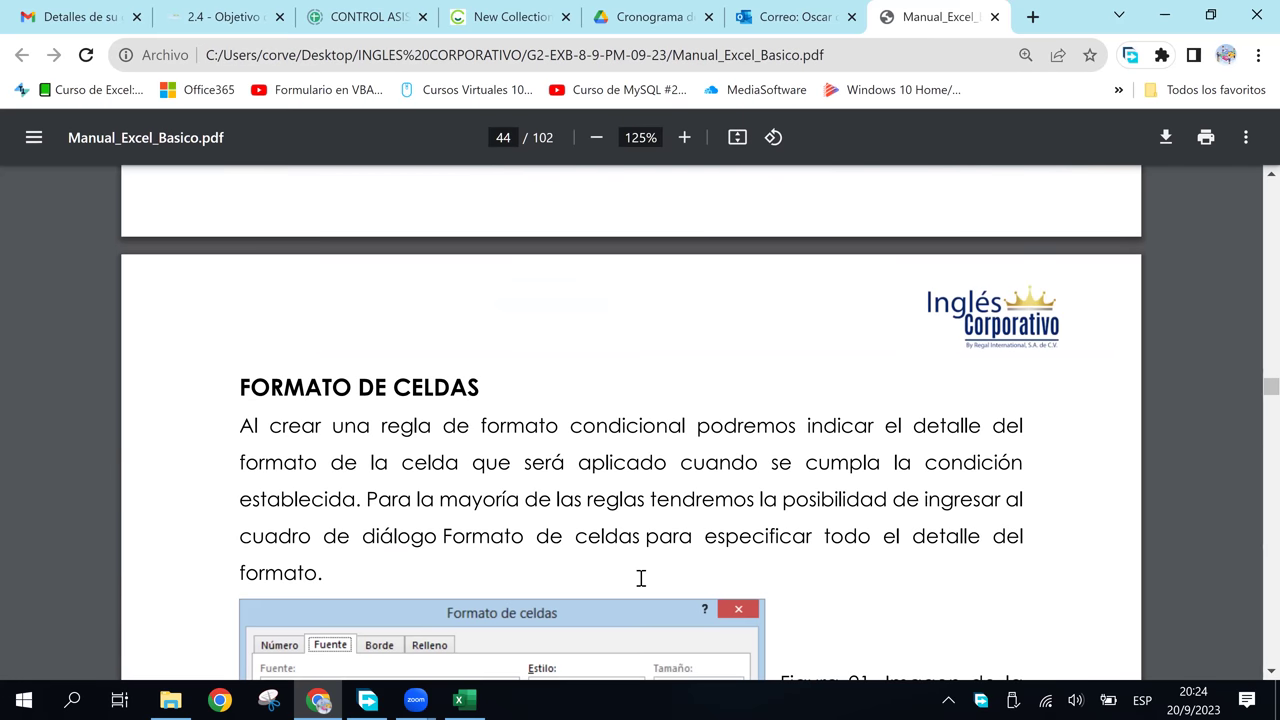
scroll(641, 578, "down", 1)
scroll(641, 578, "down", 1)
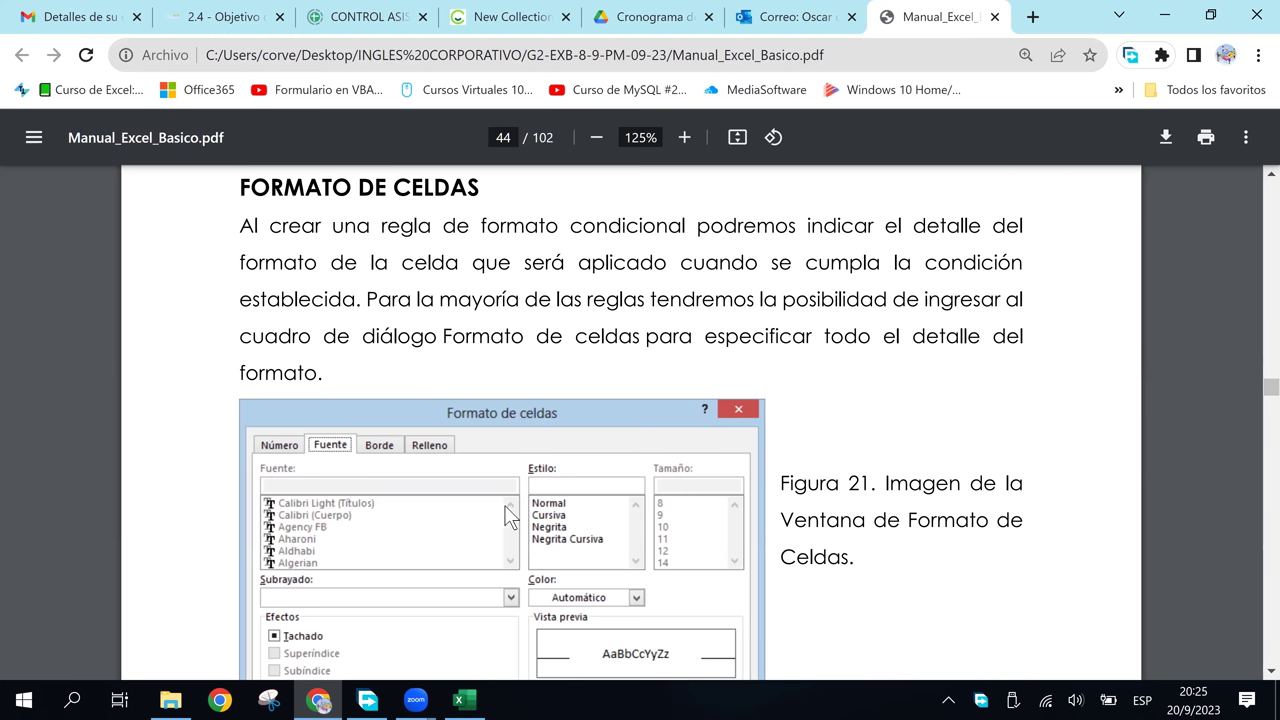
scroll(507, 517, "down", 1)
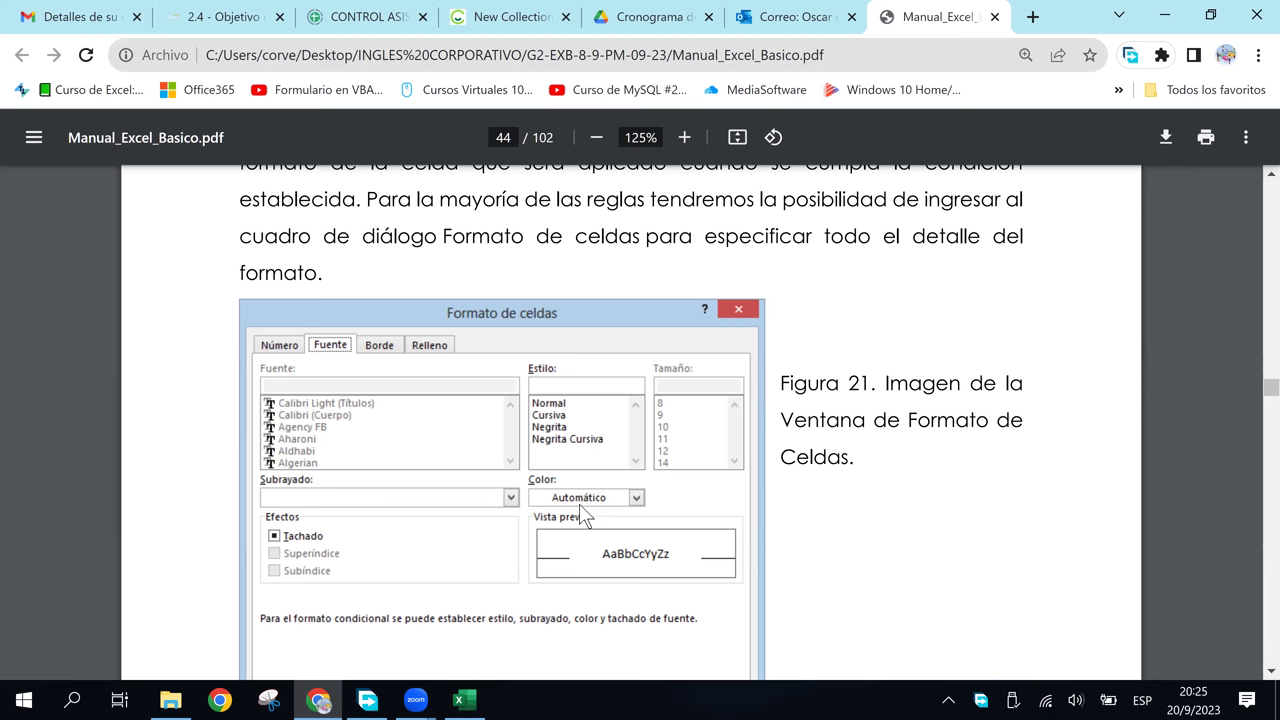
scroll(580, 510, "down", 1)
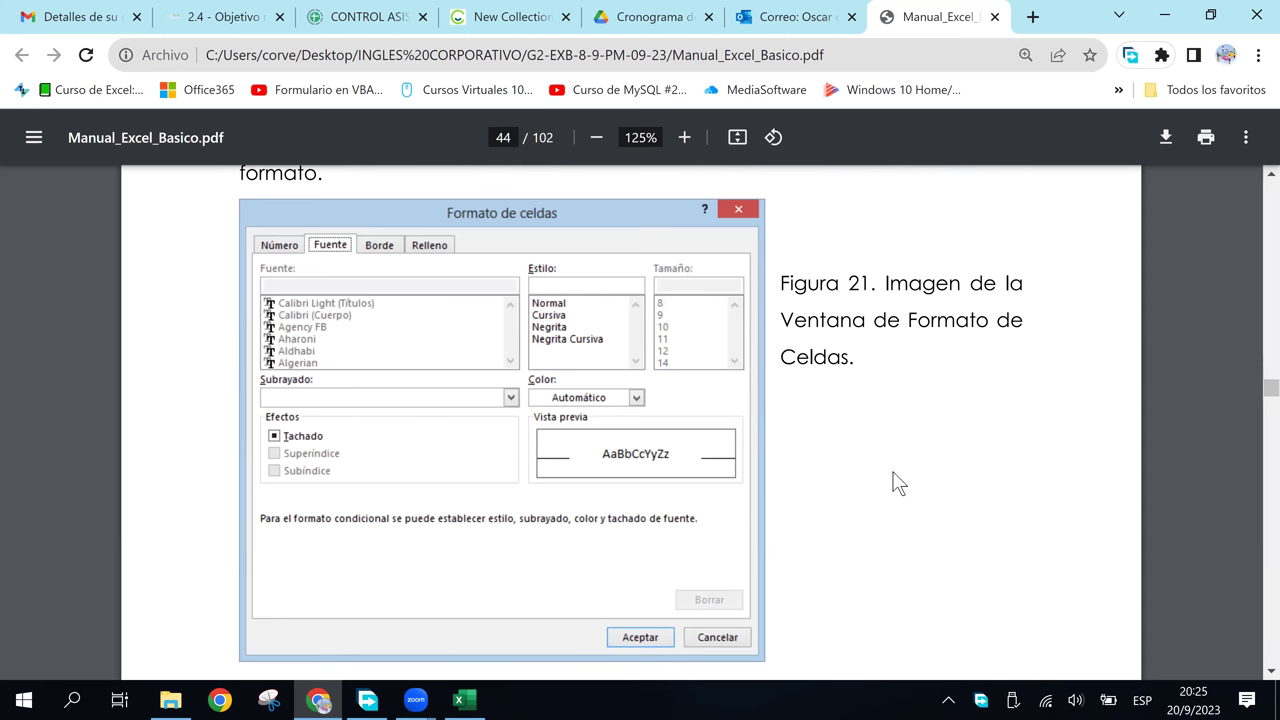
Scroll to page 44's list describing the Formato, Fuente, Borde and Relleno sections.
scroll(897, 483, "down", 2)
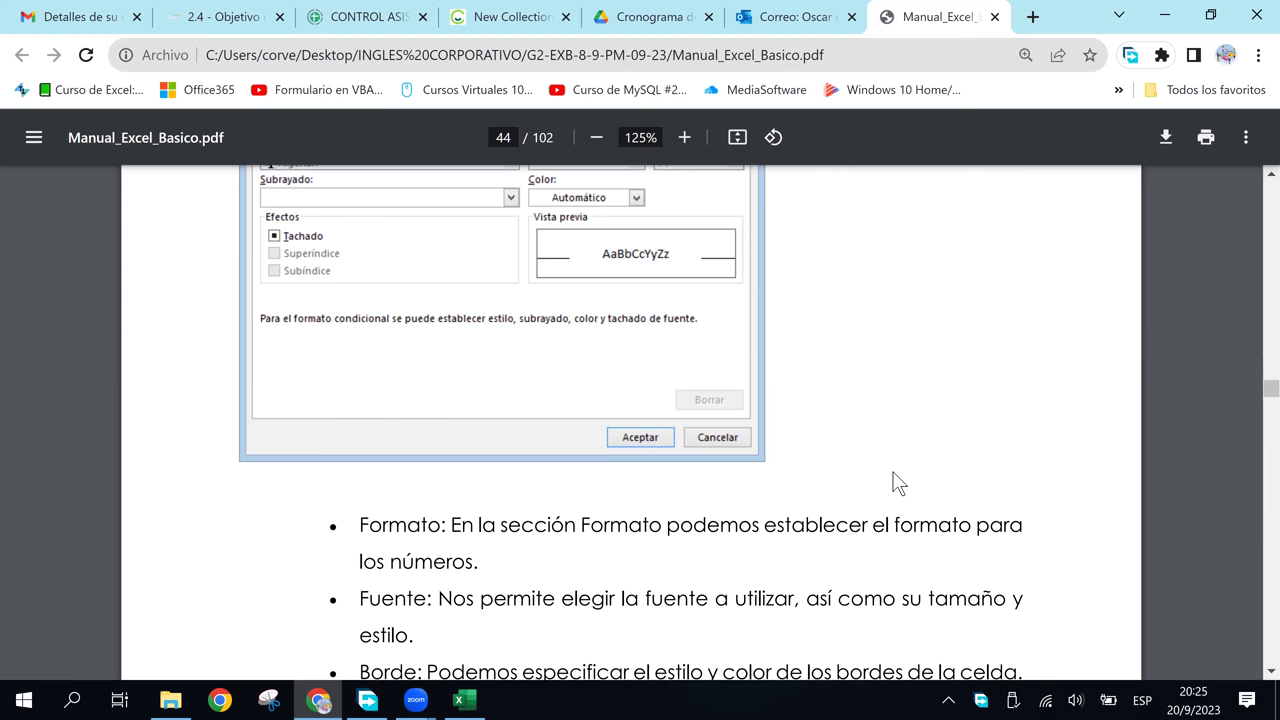
scroll(897, 483, "down", 1)
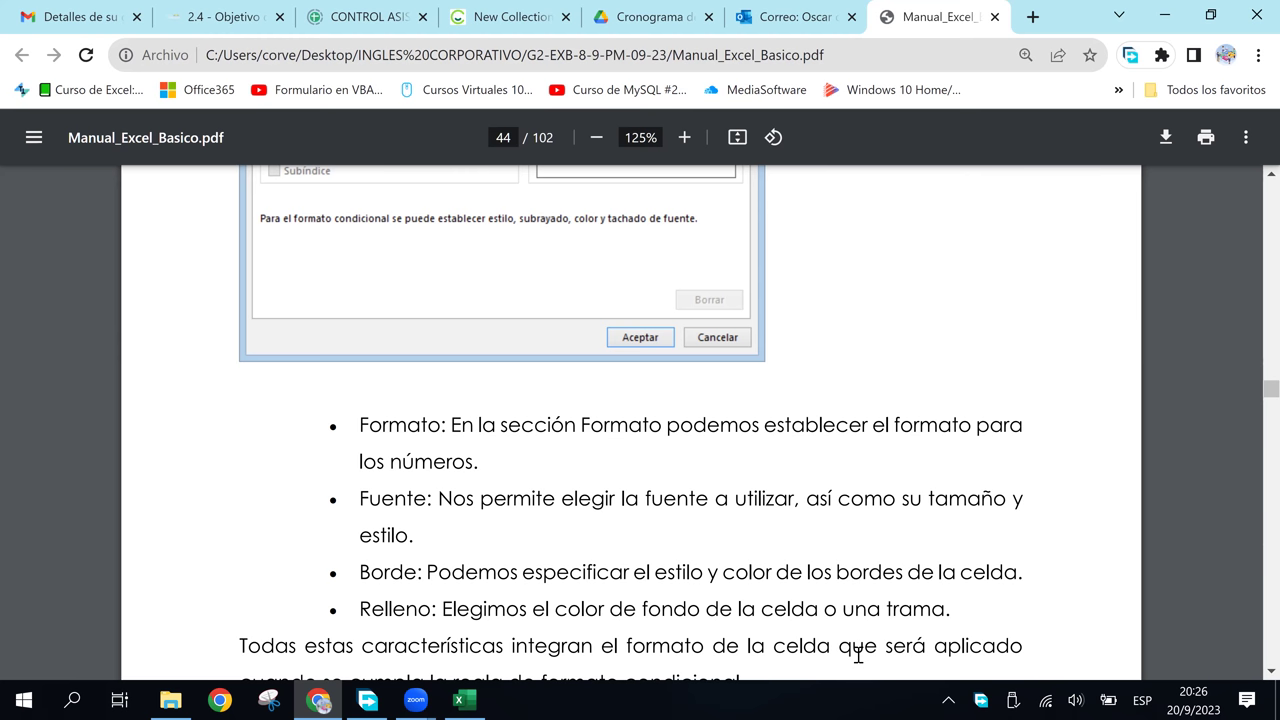
scroll(507, 541, "down", 1)
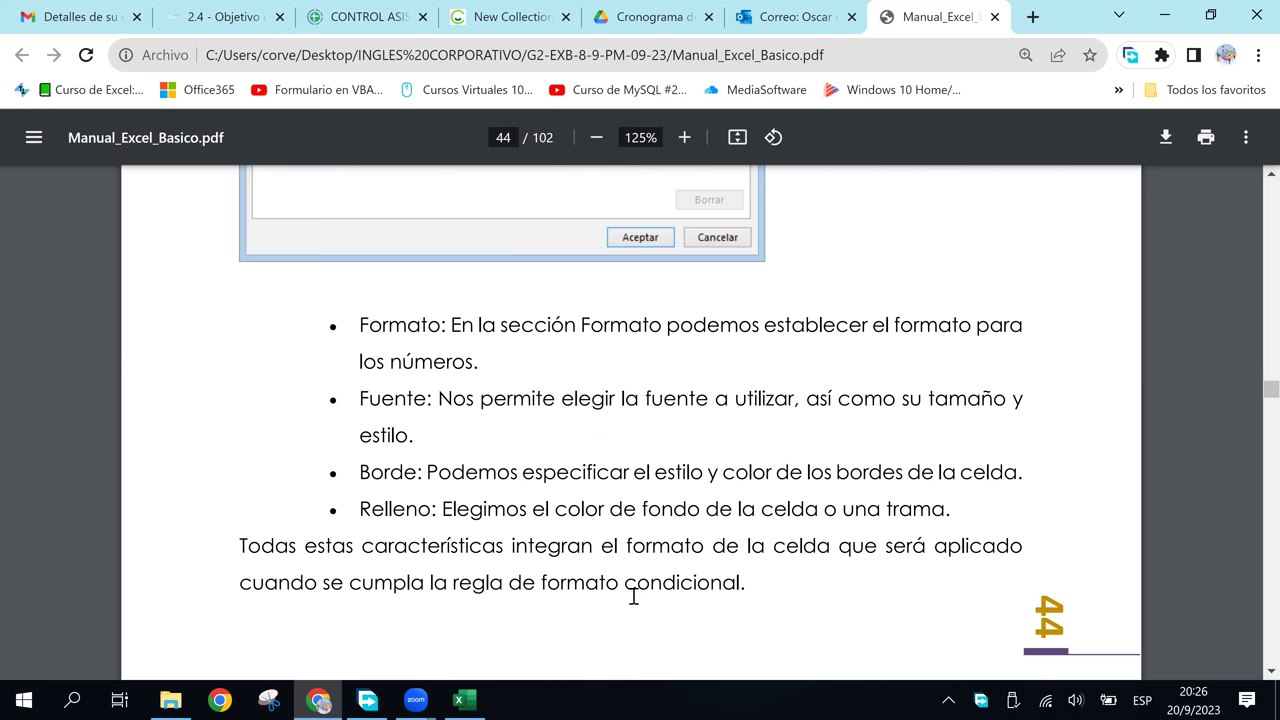
Scroll back up from page 44 to Figura 19's 'Mayor que 60' table on page 42.
scroll(635, 594, "down", 1)
scroll(635, 594, "down", 1)
scroll(635, 594, "down", 2)
scroll(635, 594, "down", 1)
scroll(635, 594, "up", 1)
scroll(635, 594, "up", 3)
scroll(635, 594, "up", 2)
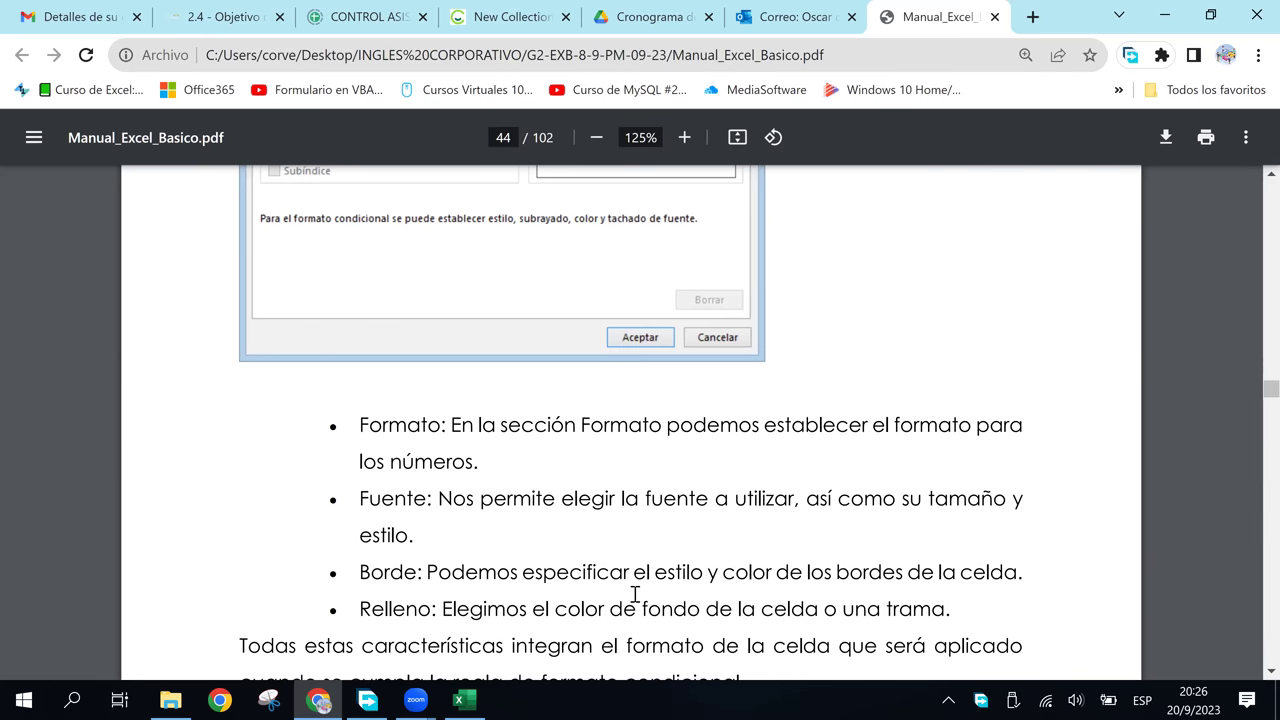
scroll(635, 594, "up", 2)
scroll(635, 594, "up", 2)
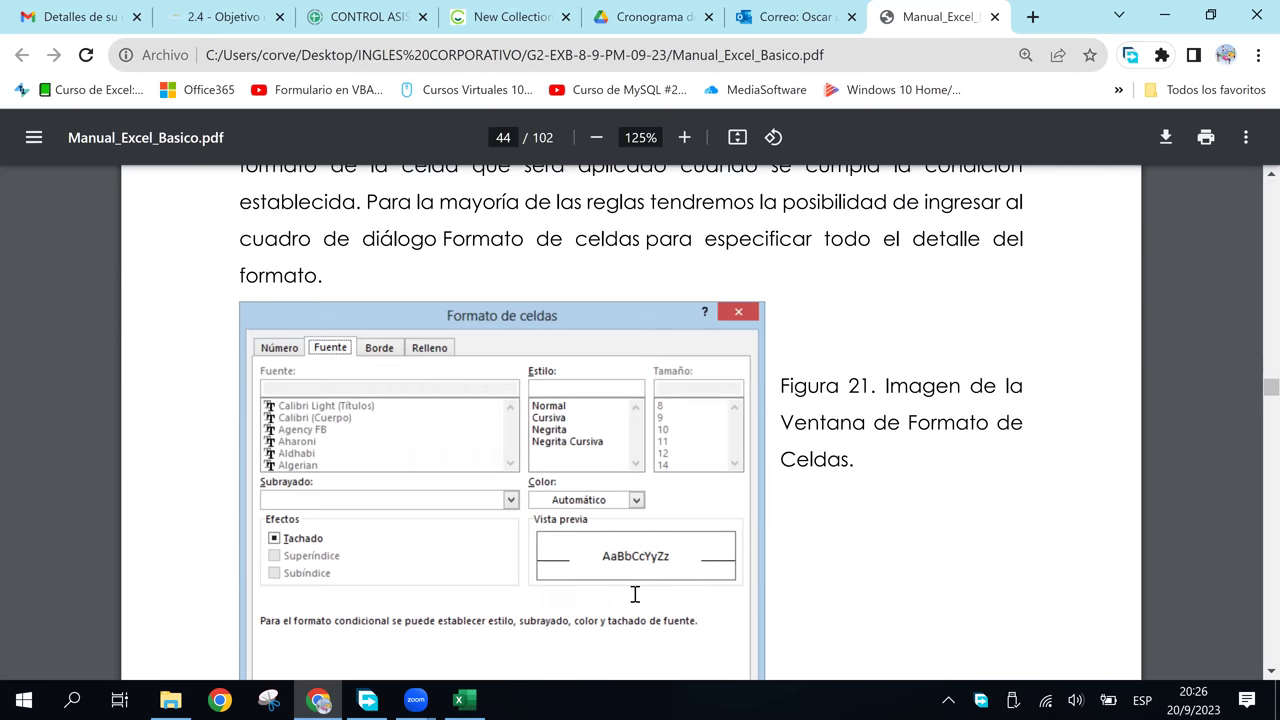
scroll(635, 594, "up", 1)
scroll(635, 594, "up", 2)
scroll(635, 594, "up", 1)
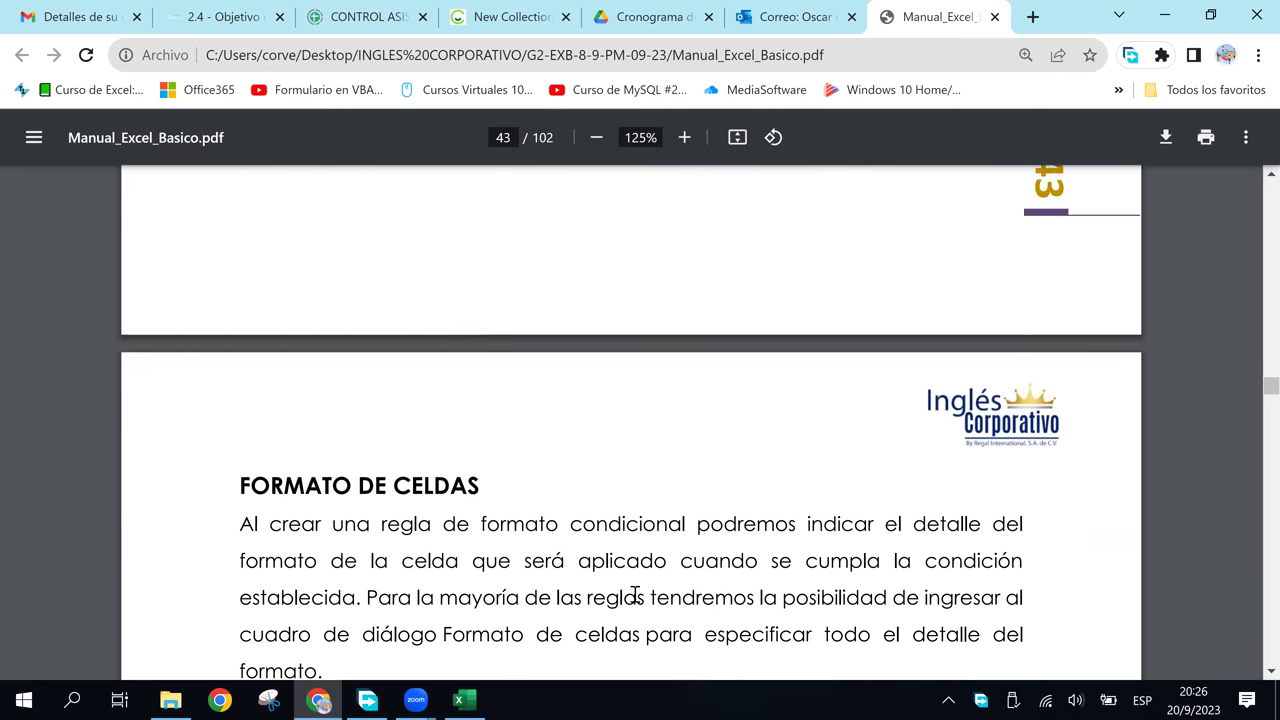
scroll(635, 594, "up", 2)
scroll(635, 594, "up", 1)
scroll(635, 594, "up", 4)
scroll(635, 594, "up", 1)
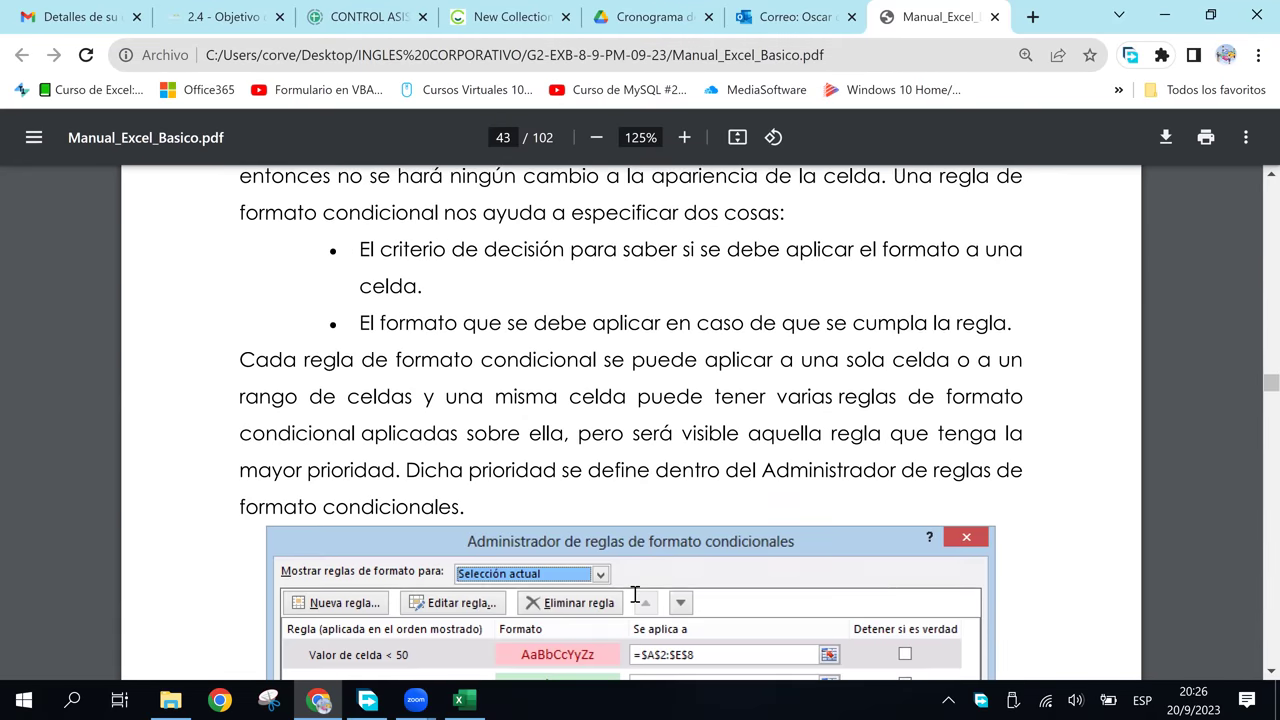
scroll(635, 594, "up", 2)
scroll(635, 594, "up", 3)
scroll(635, 594, "up", 1)
scroll(635, 594, "up", 1)
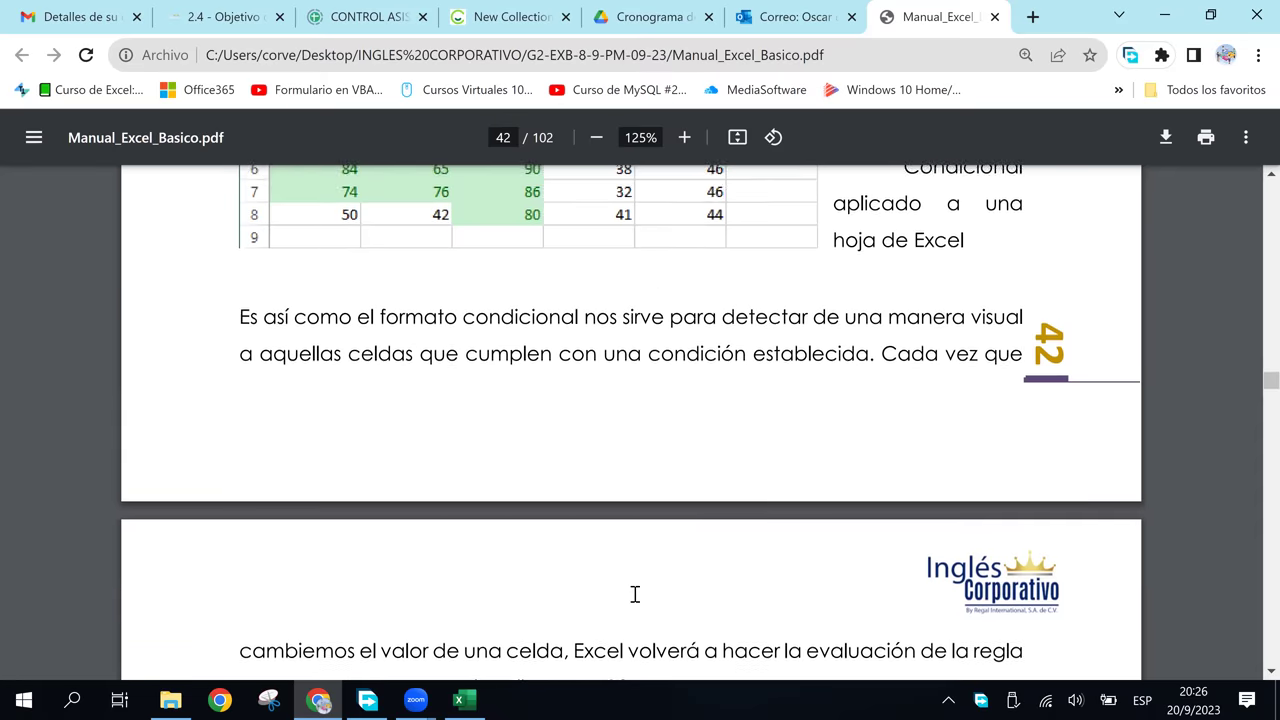
scroll(635, 594, "up", 3)
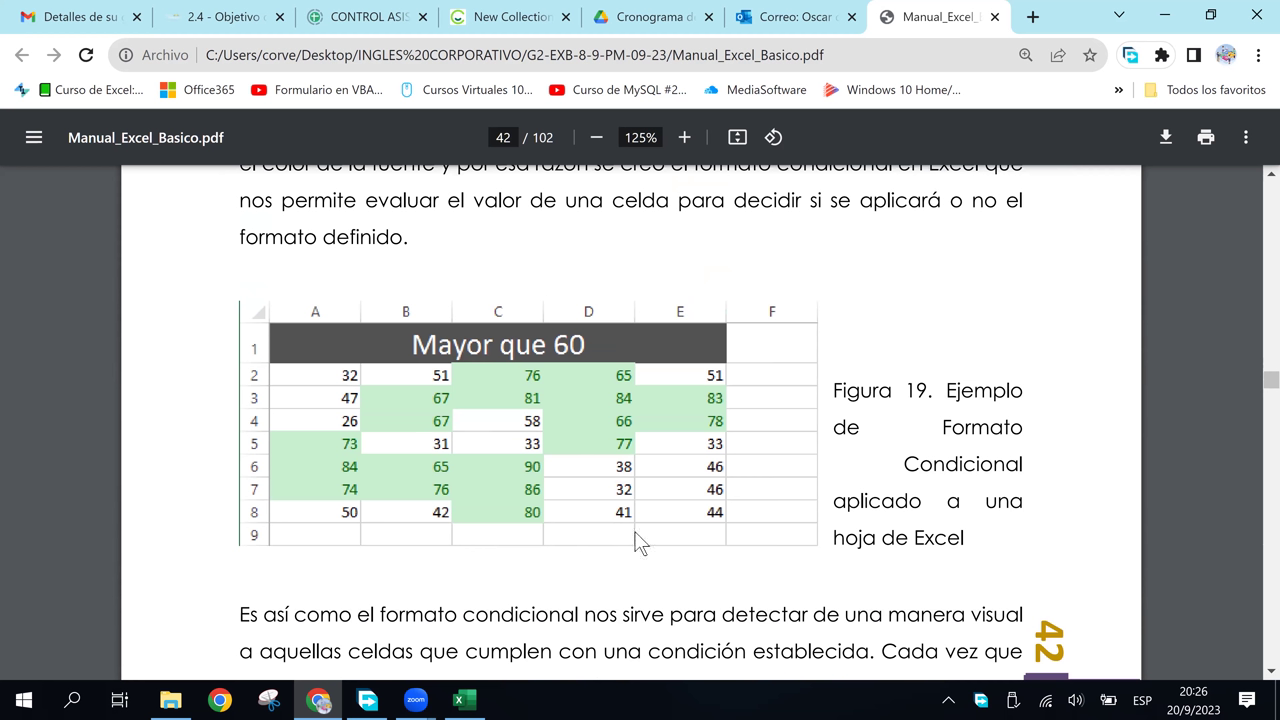
Select the number grid under the title and open the Formato condicional options.
left_click(459, 700)
left_click_drag(140, 314, 568, 484)
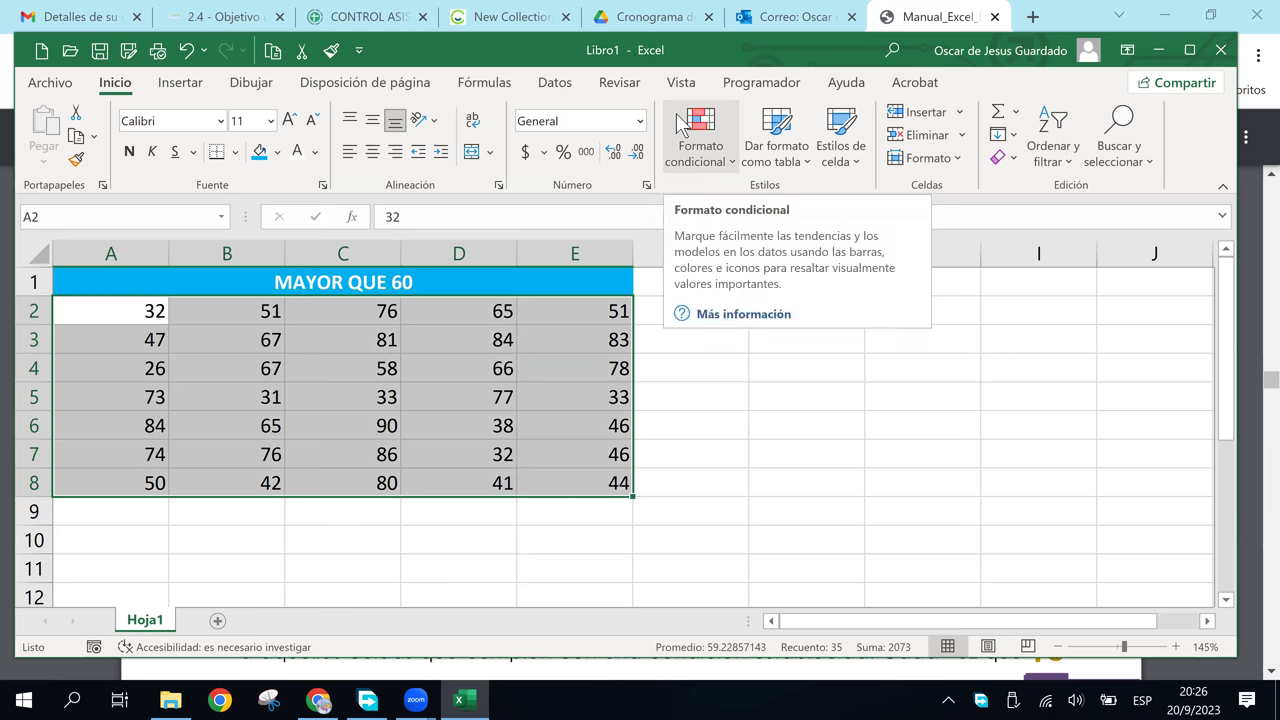
left_click(680, 123)
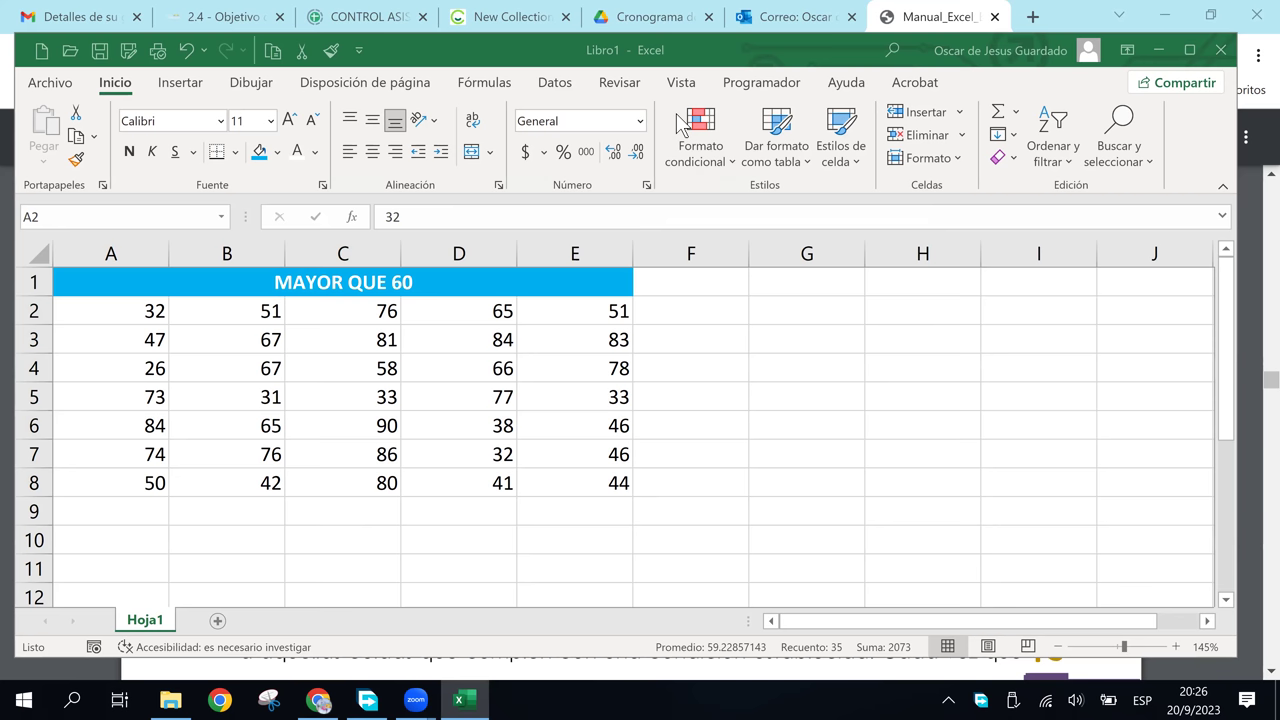
Unmerge the title, then reselect A1:E1 and merge and centre 'MAYOR QUE 60' again.
left_click(424, 287)
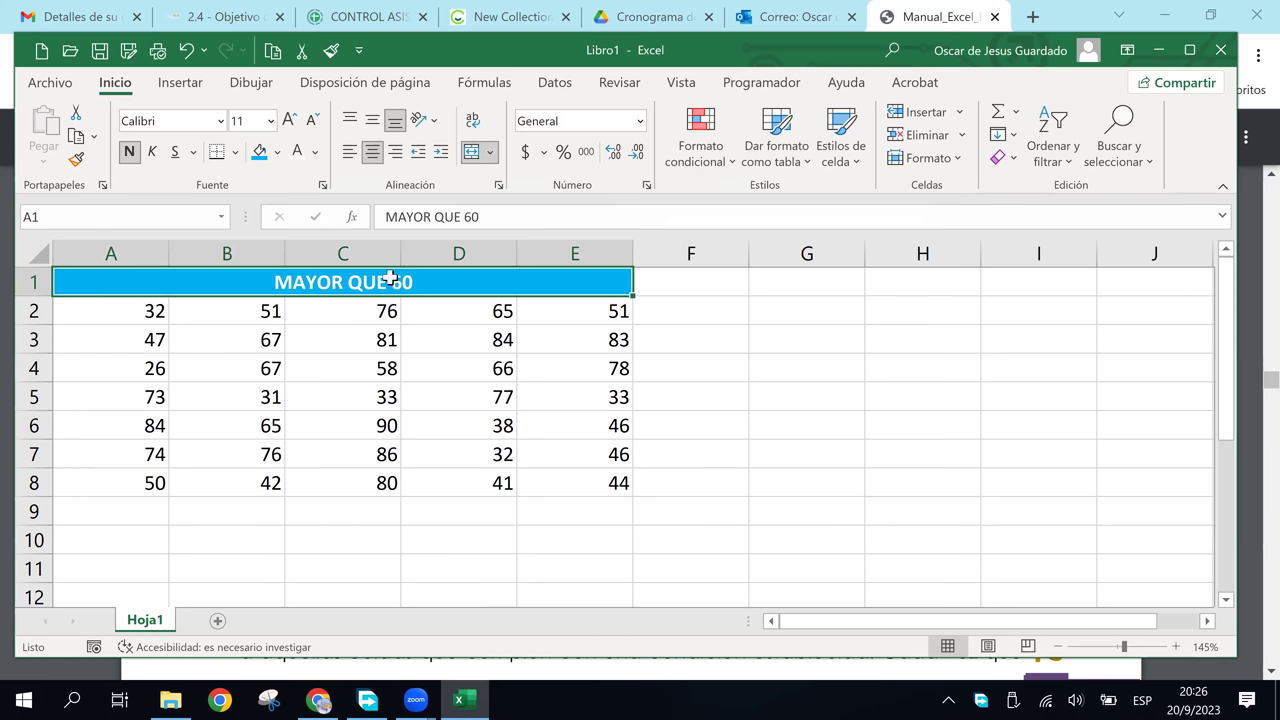
left_click(470, 152)
left_click(606, 484)
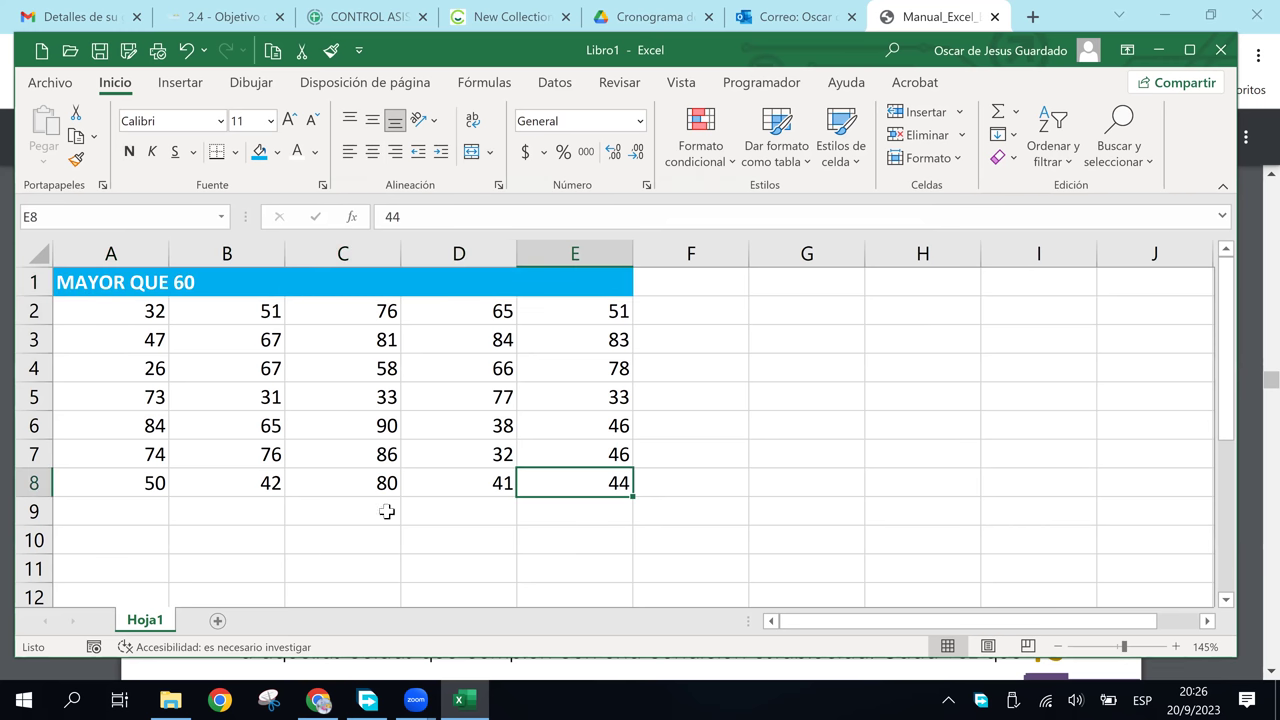
mouse_move(592, 289)
left_mouse_down()
mouse_move(419, 279)
mouse_move(305, 290)
left_mouse_up()
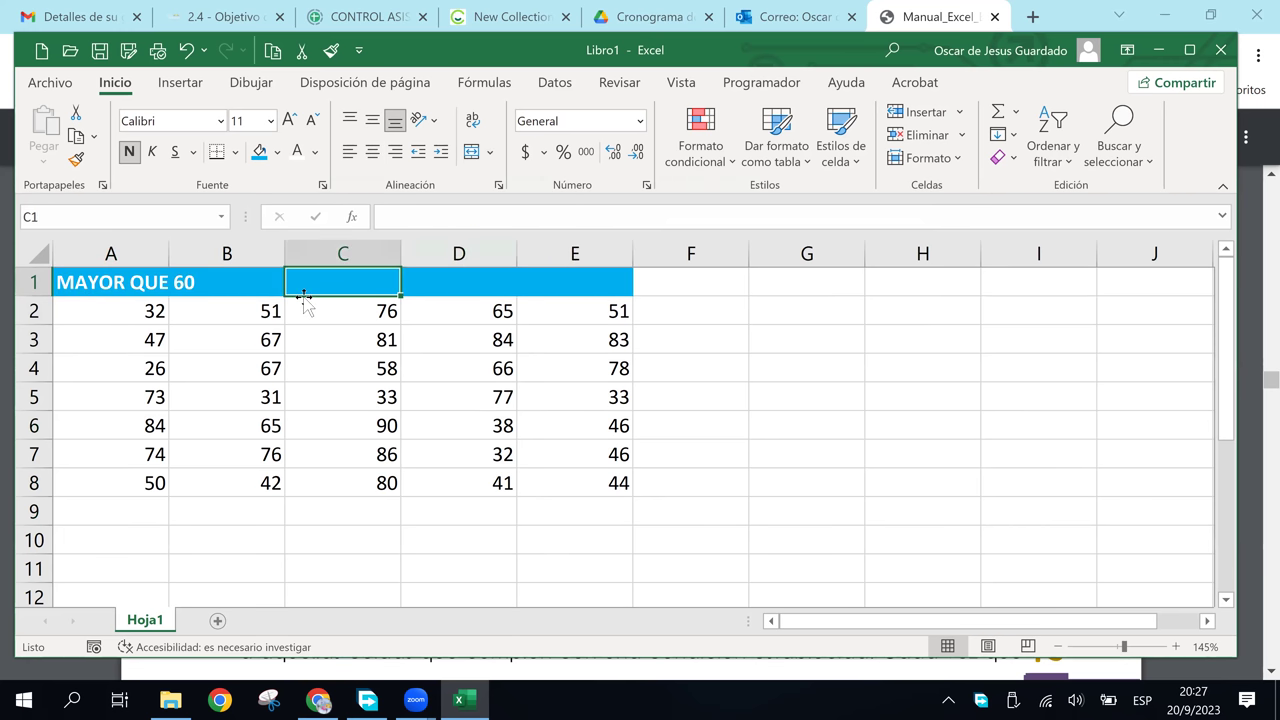
left_click(88, 283)
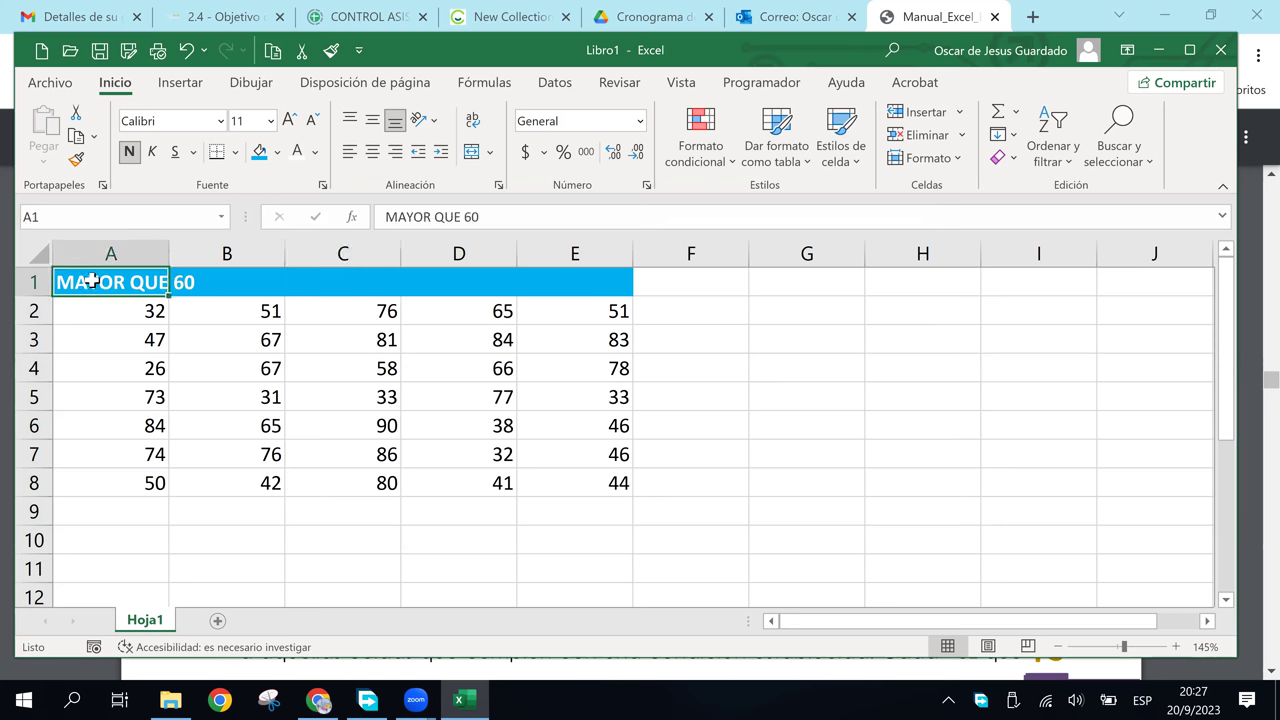
left_click_drag(88, 283, 197, 292)
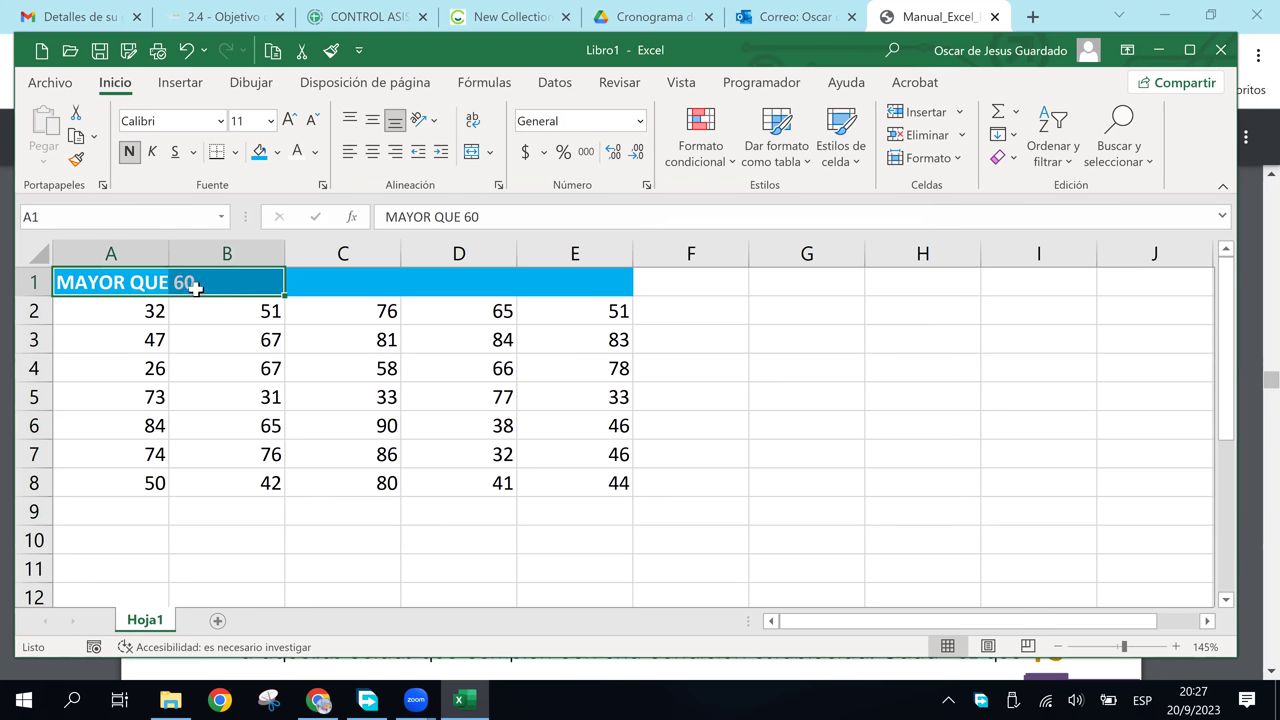
left_click(188, 285)
left_click(141, 283)
left_click_drag(141, 283, 551, 283)
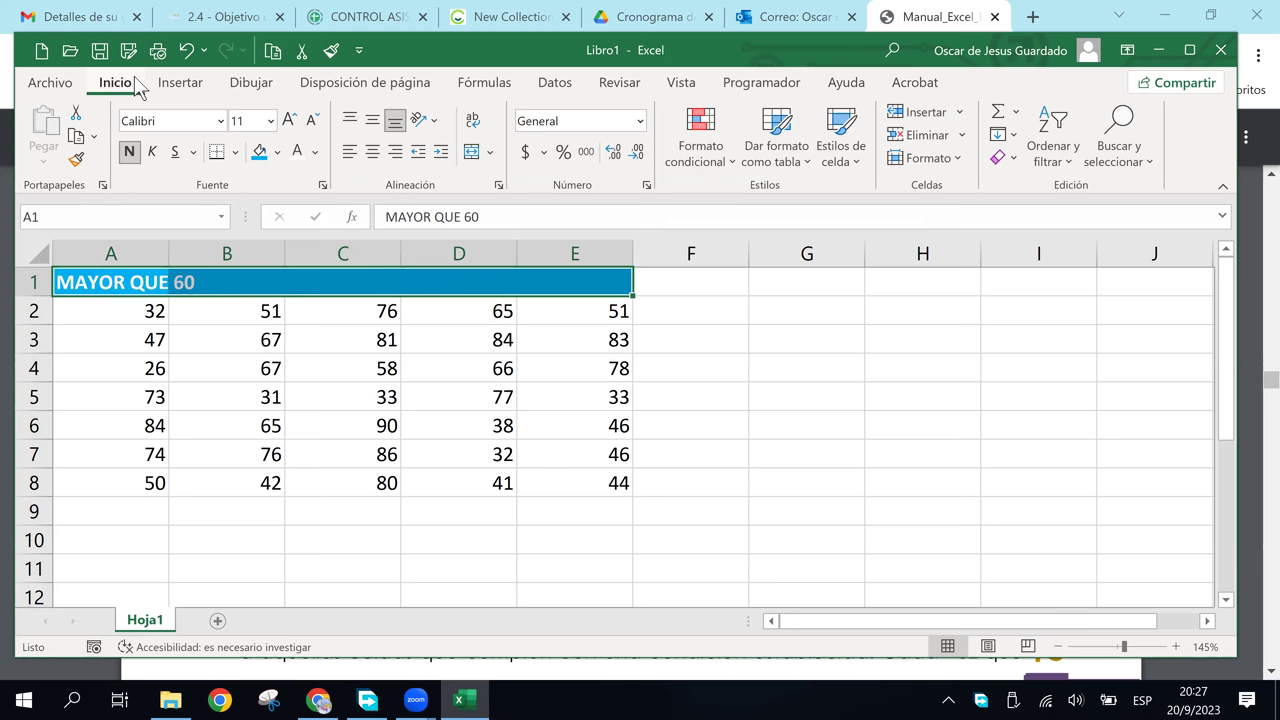
left_click(472, 153)
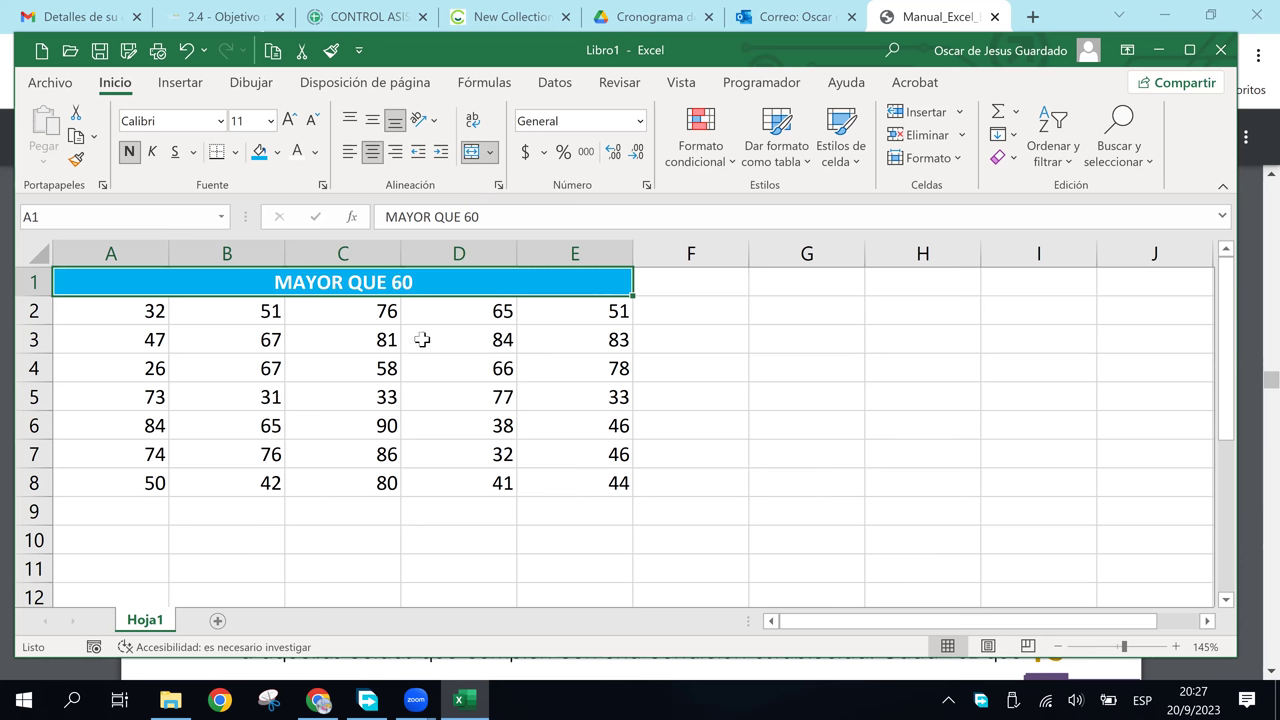
Select the A2:E8 number grid under 'MAYOR QUE 60' and open the Formato condicional menu.
left_click(431, 392)
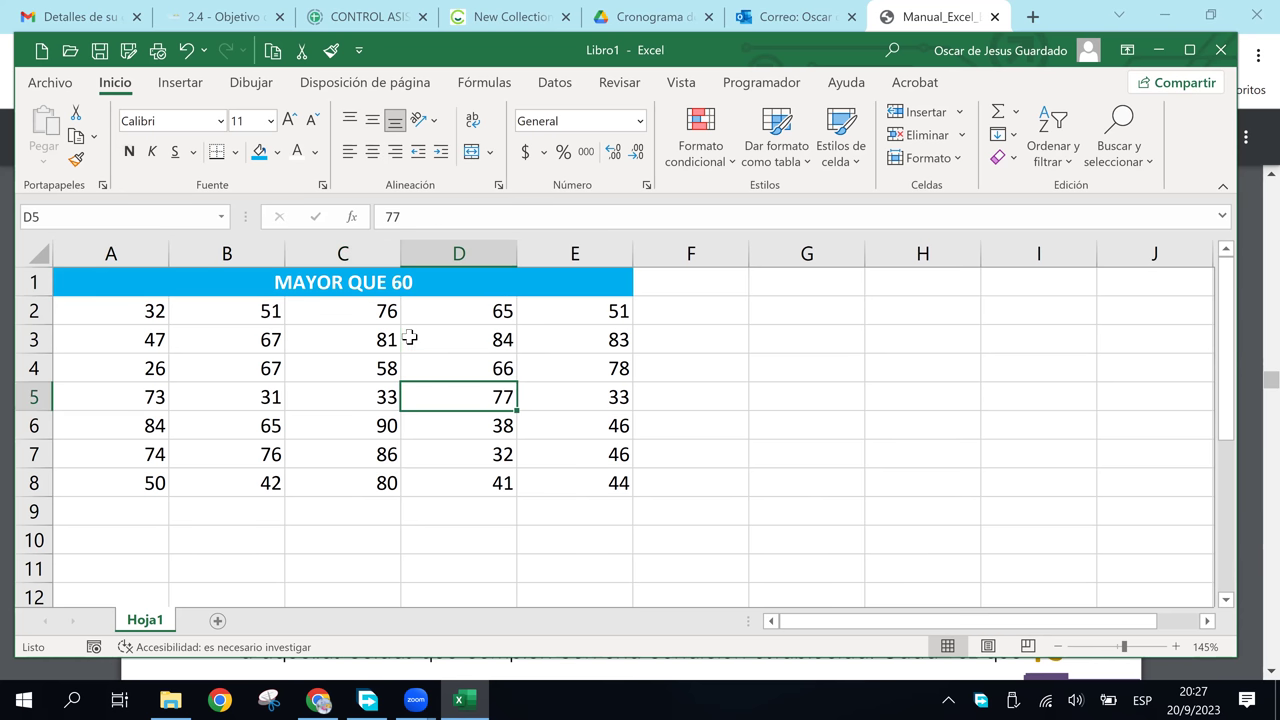
left_click(410, 338)
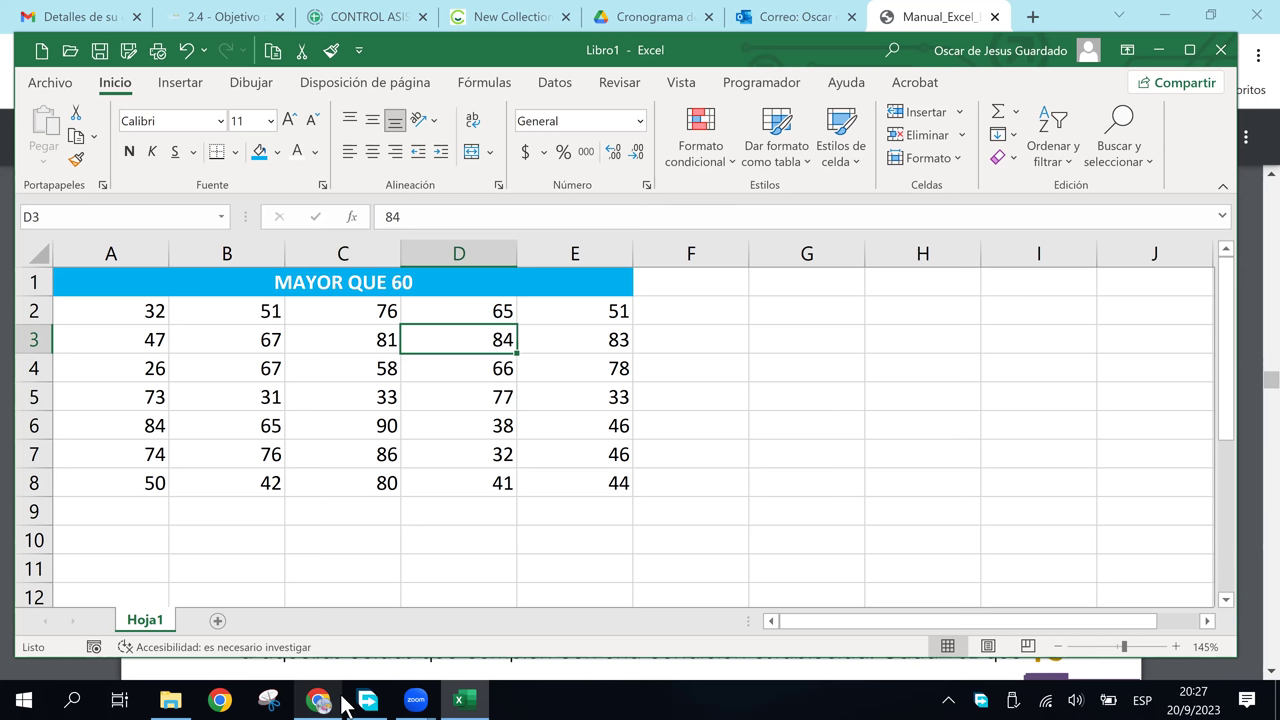
left_click(651, 483)
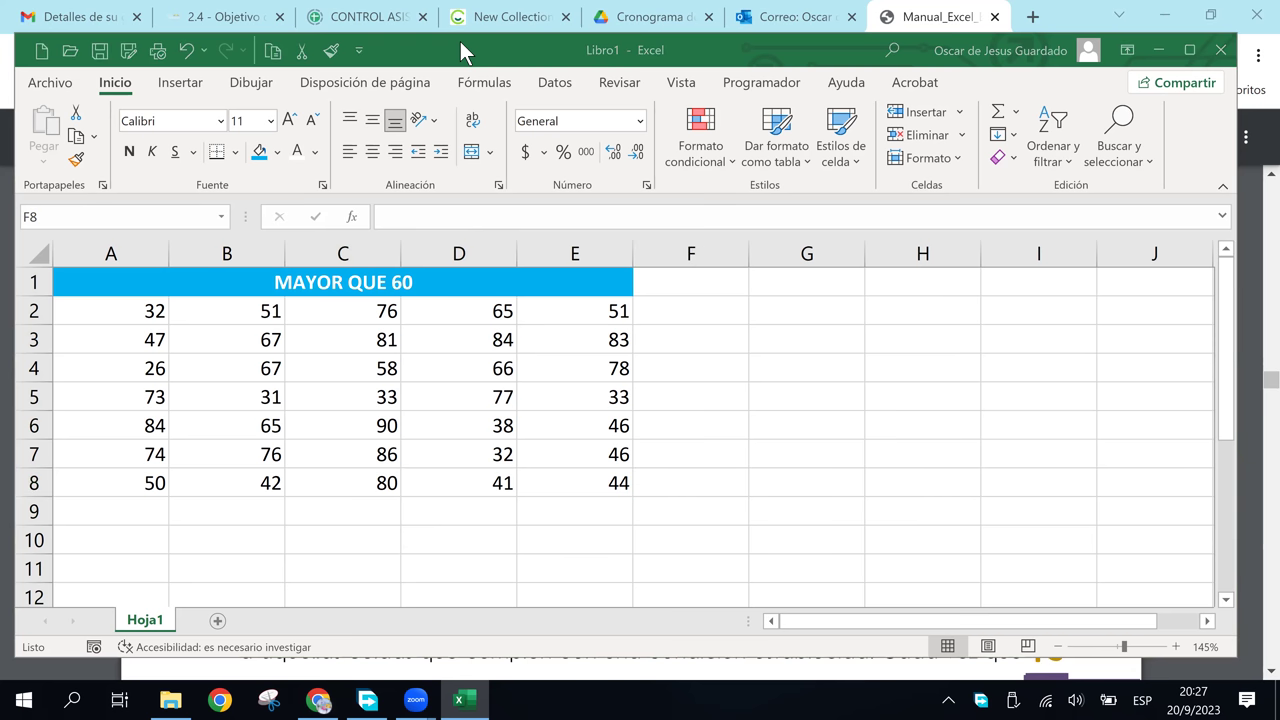
left_click(395, 335)
mouse_move(128, 305)
left_mouse_down()
mouse_move(600, 453)
mouse_move(600, 482)
left_mouse_up()
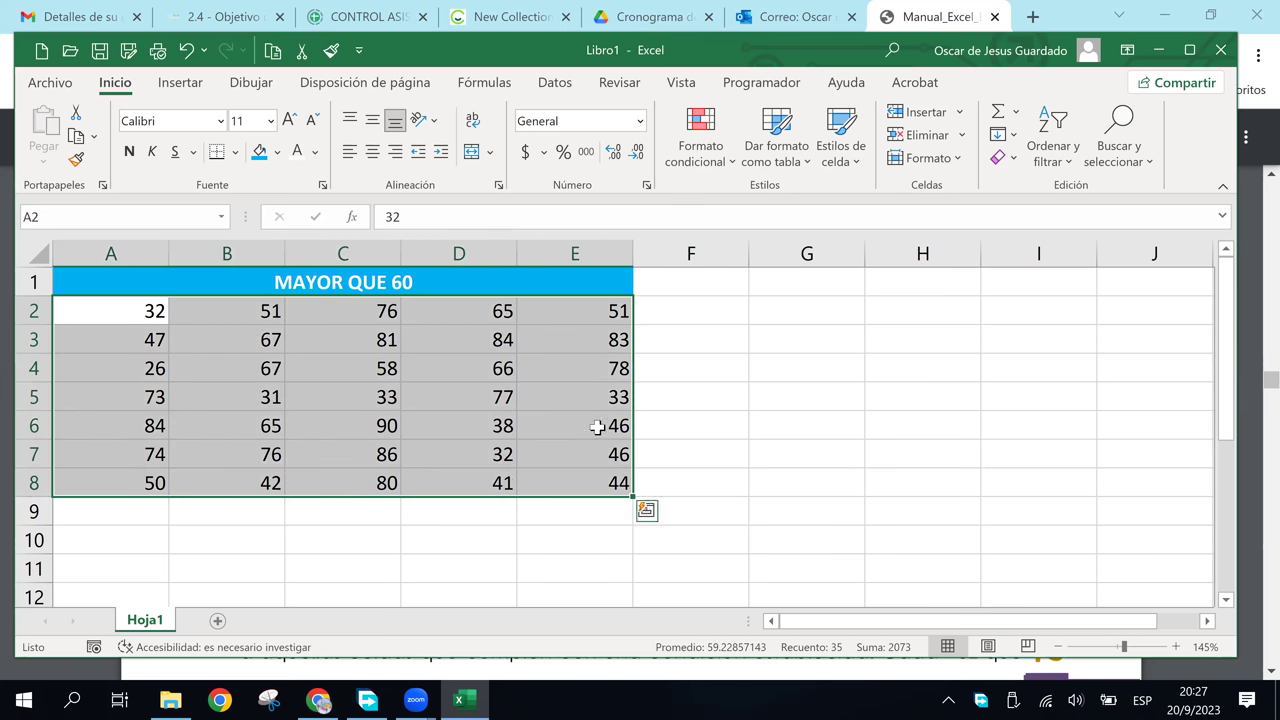
left_click(718, 172)
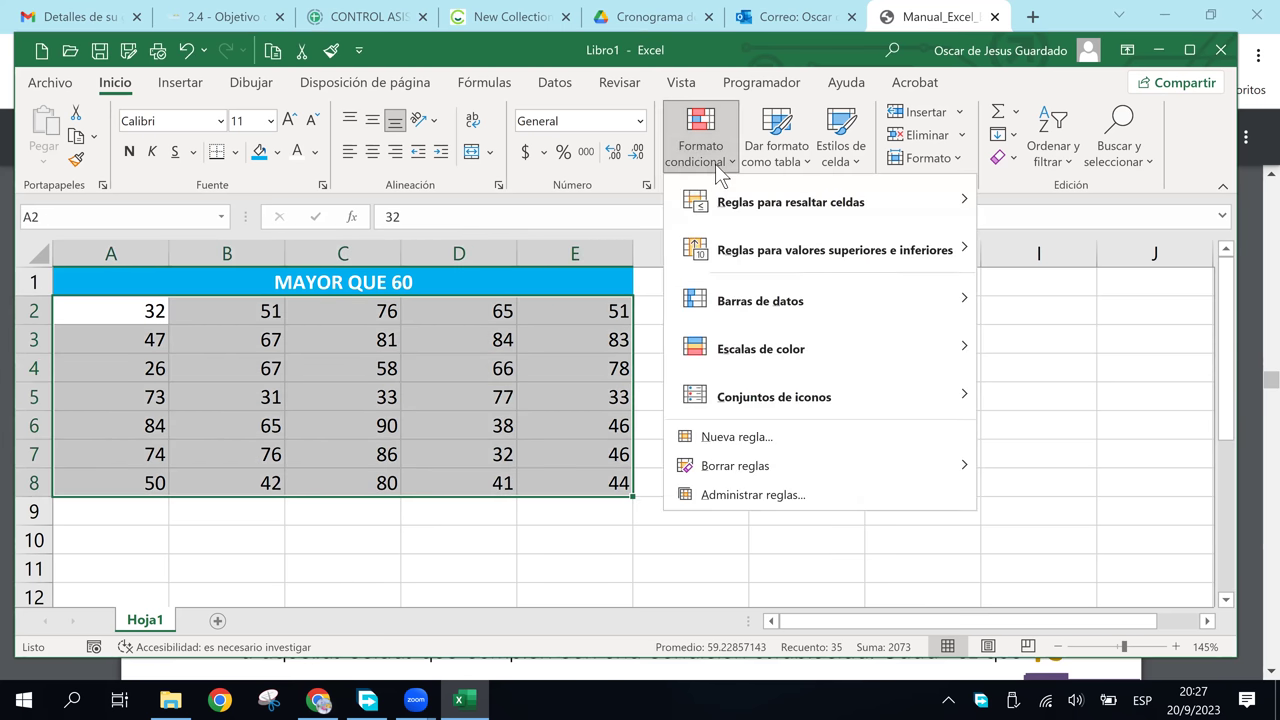
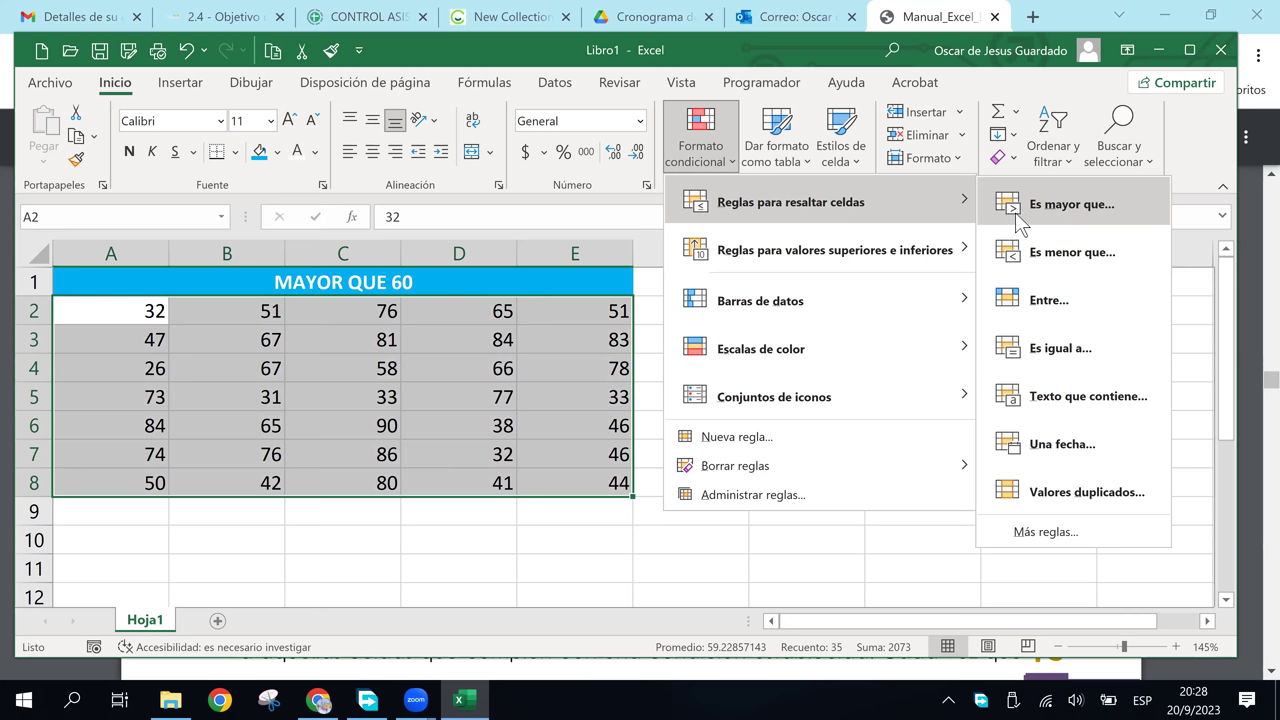
Add an Es mayor que 60 rule to A2:E8 with green fill and dark green text.
left_click(1015, 212)
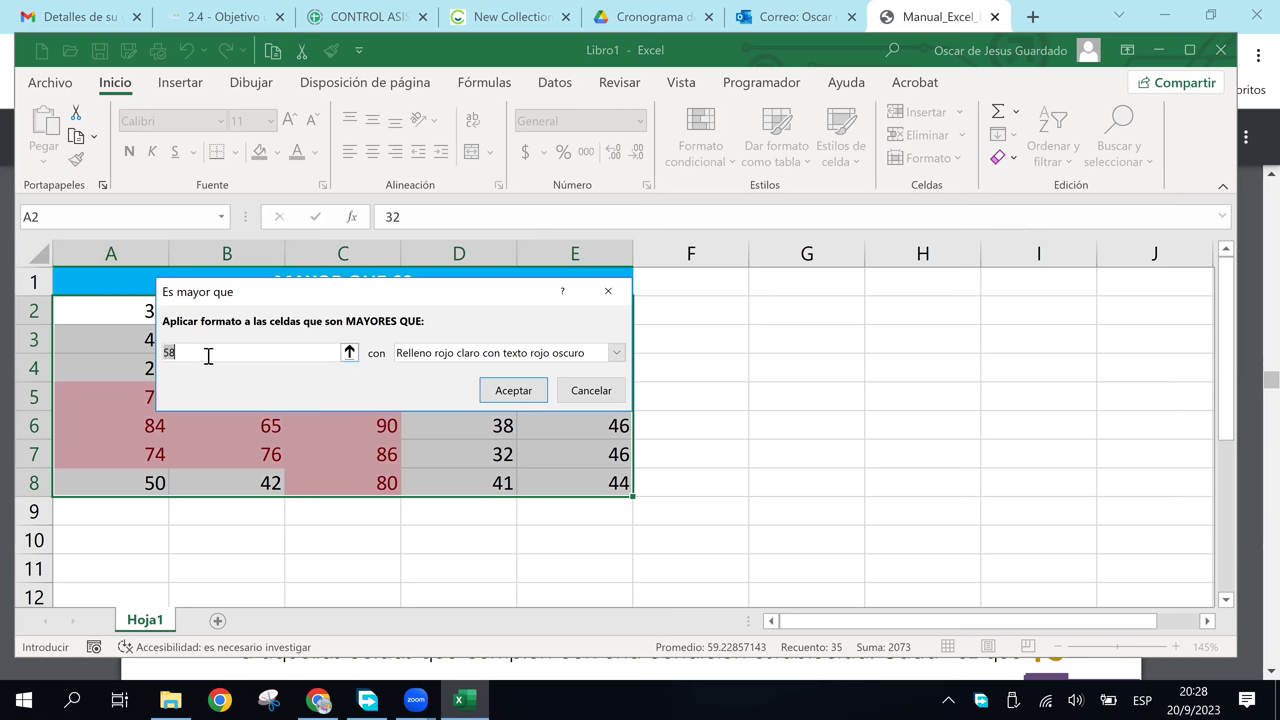
type("60")
left_click_drag(295, 300, 793, 297)
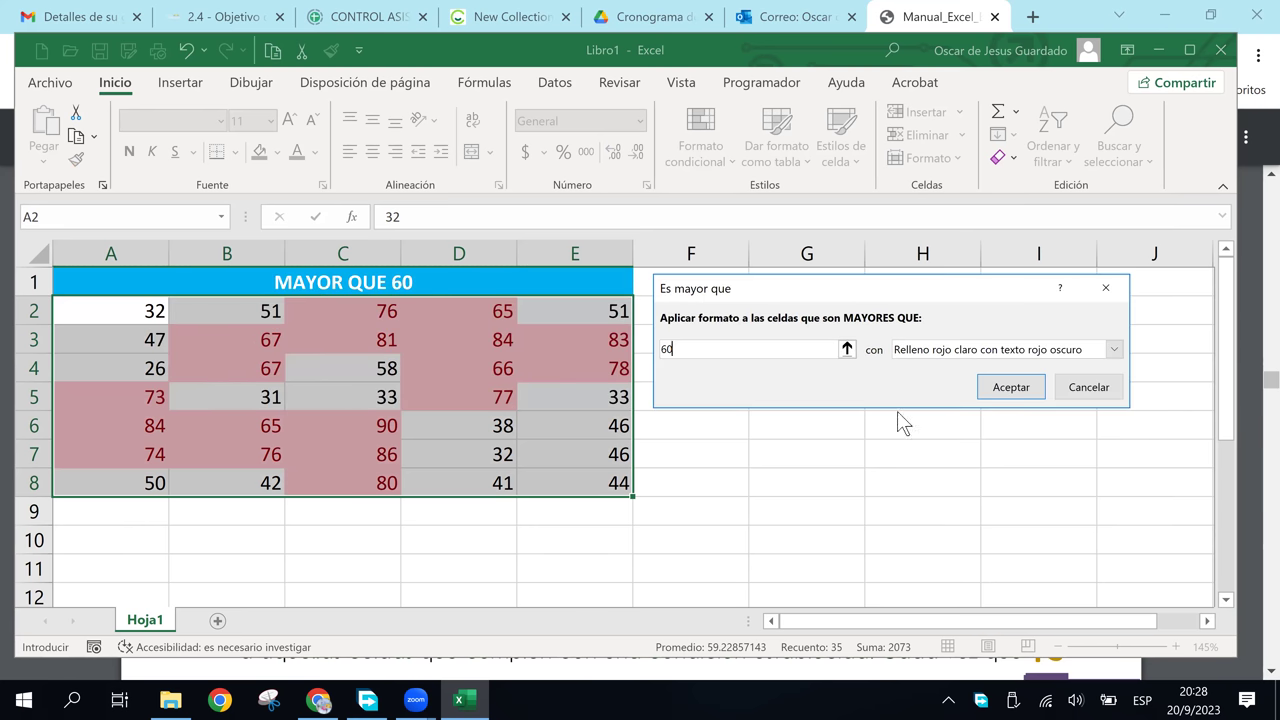
left_click(960, 358)
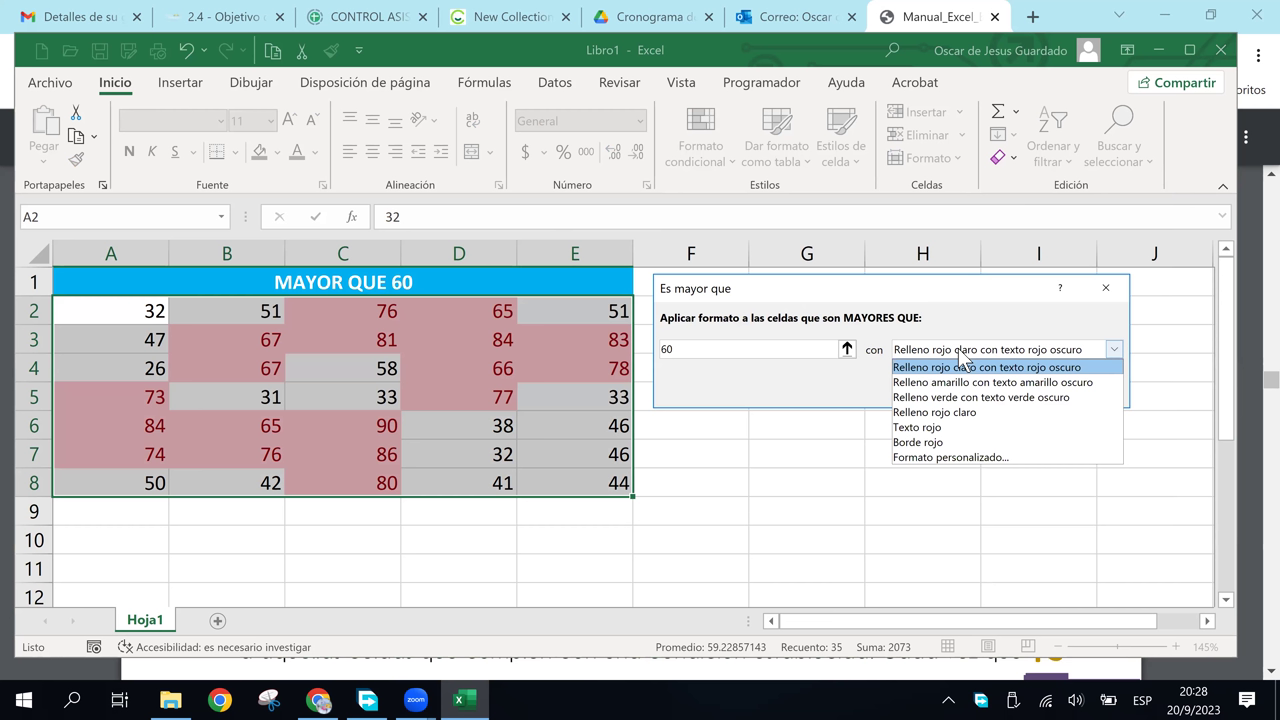
left_click(966, 400)
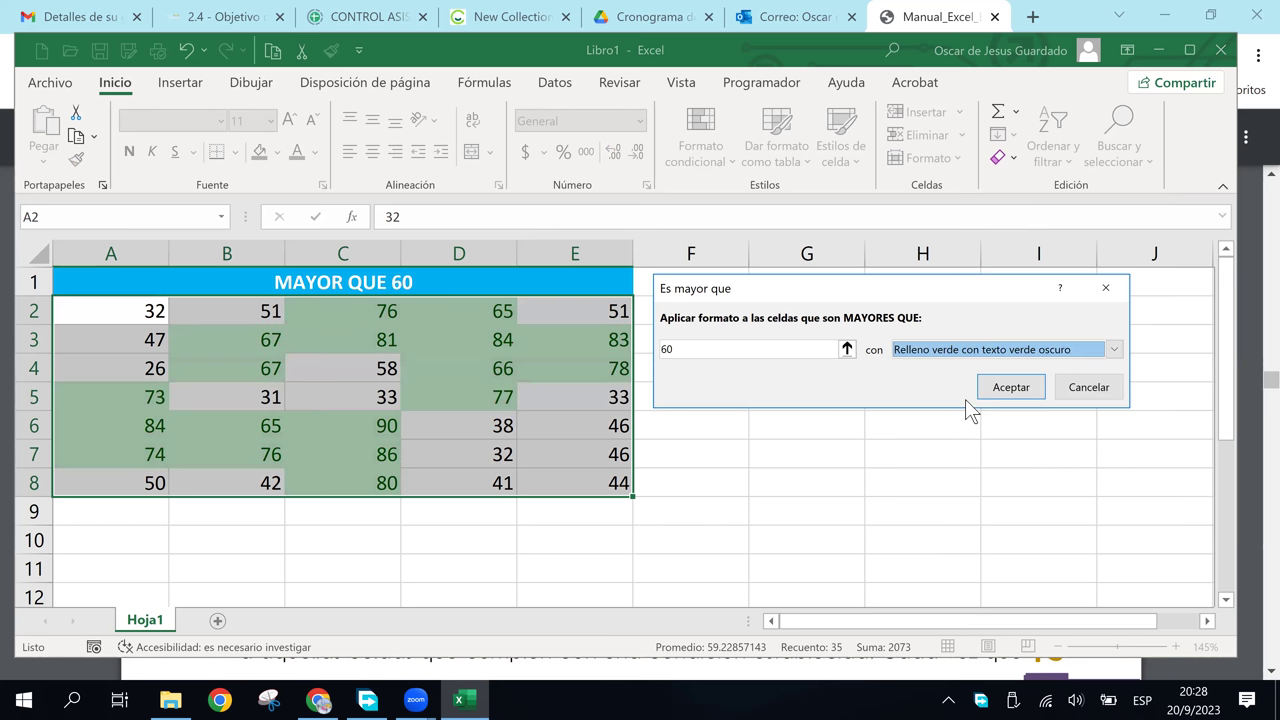
left_click(1113, 349)
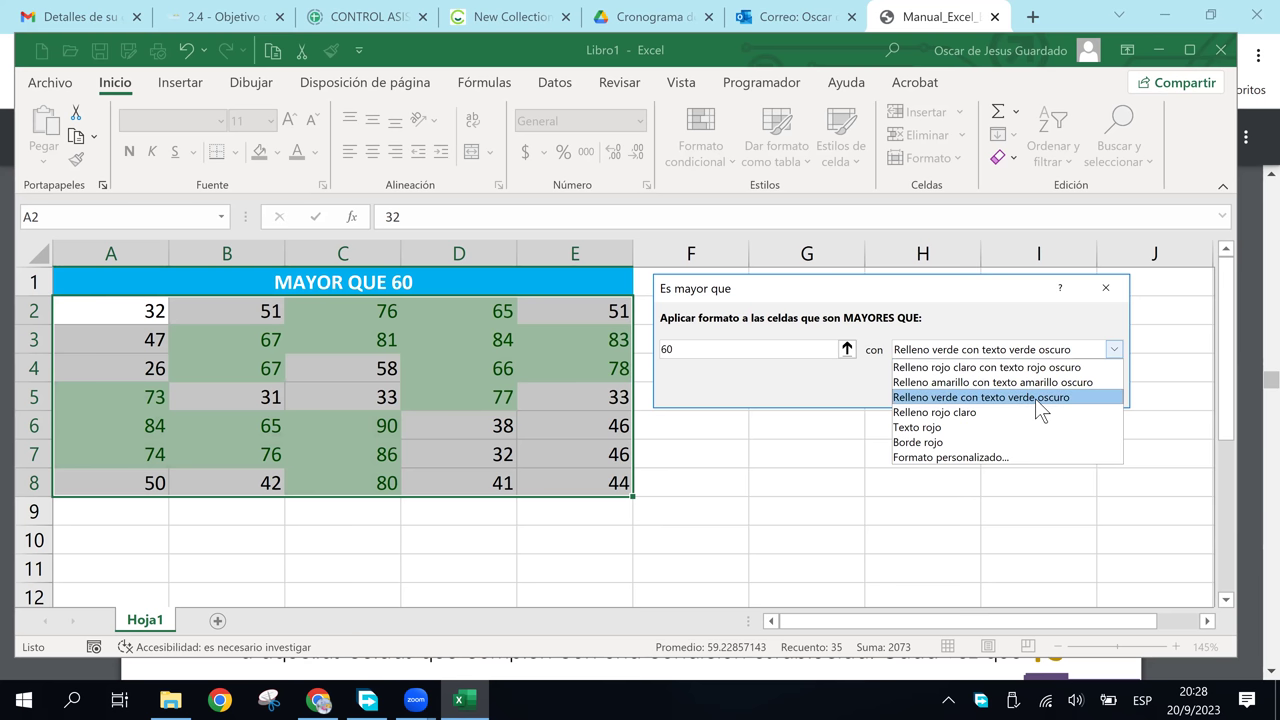
left_click(1035, 398)
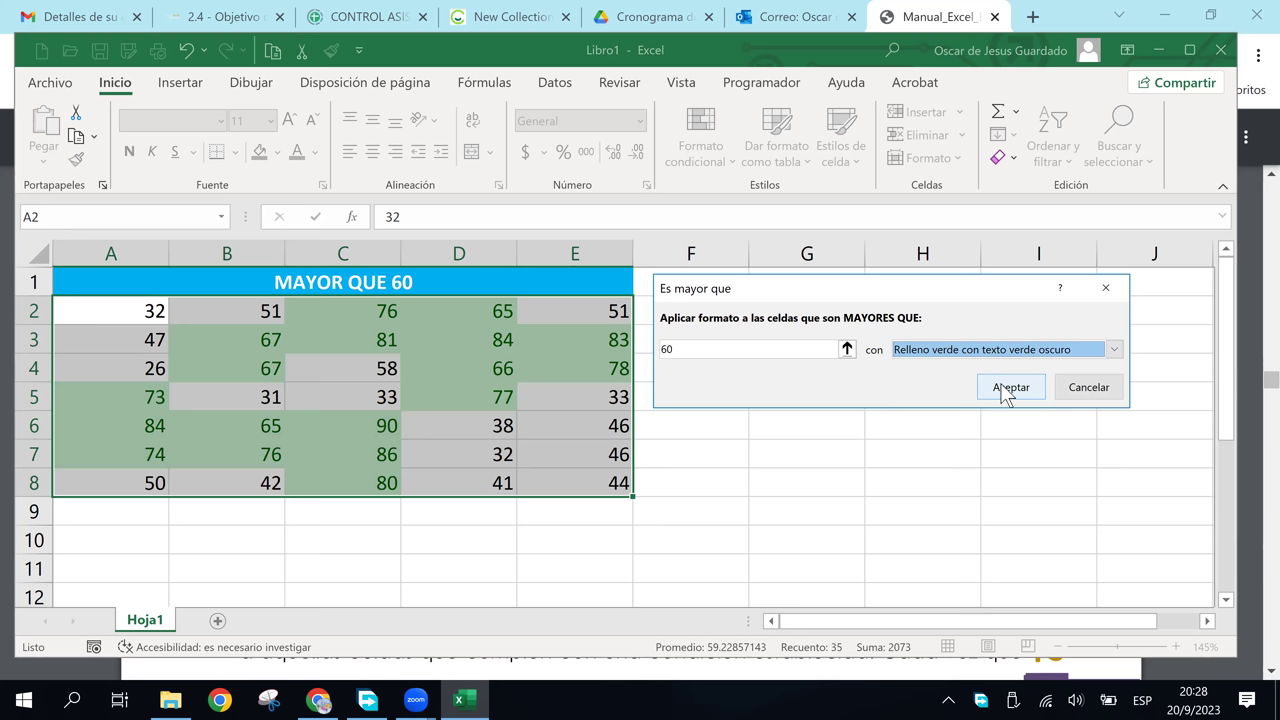
left_click(1006, 388)
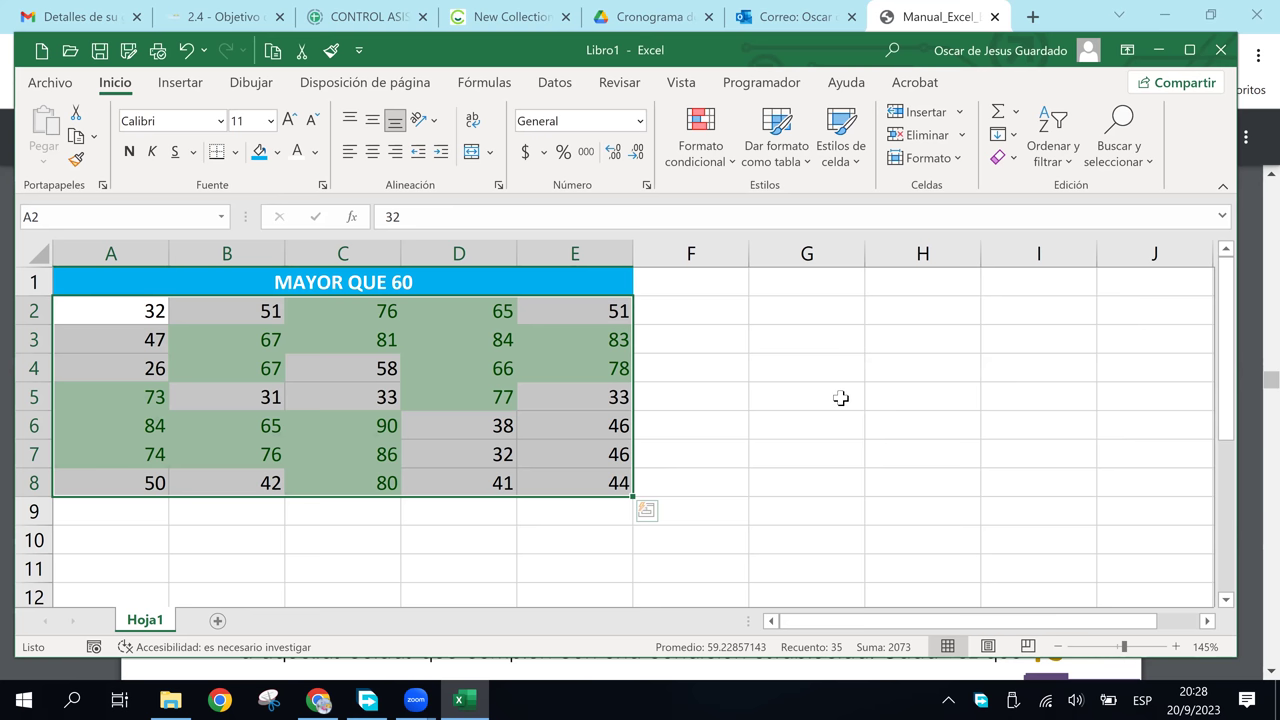
left_click(841, 398)
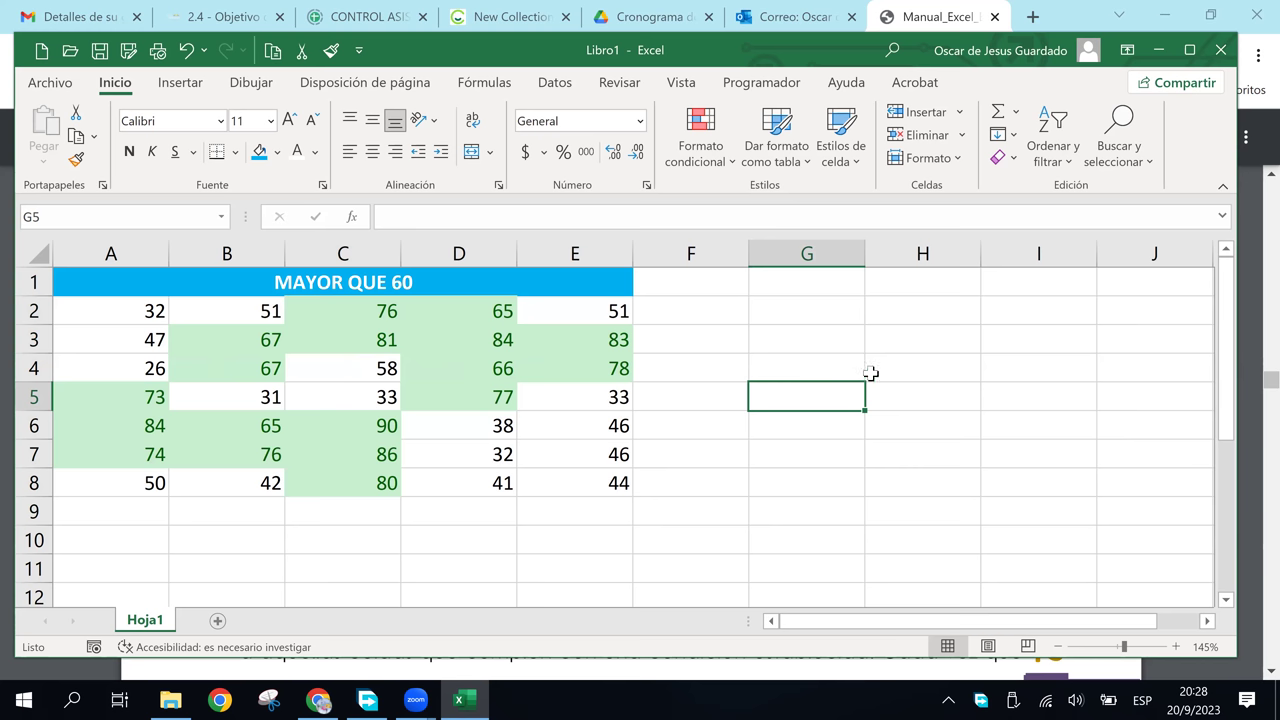
left_click(409, 307)
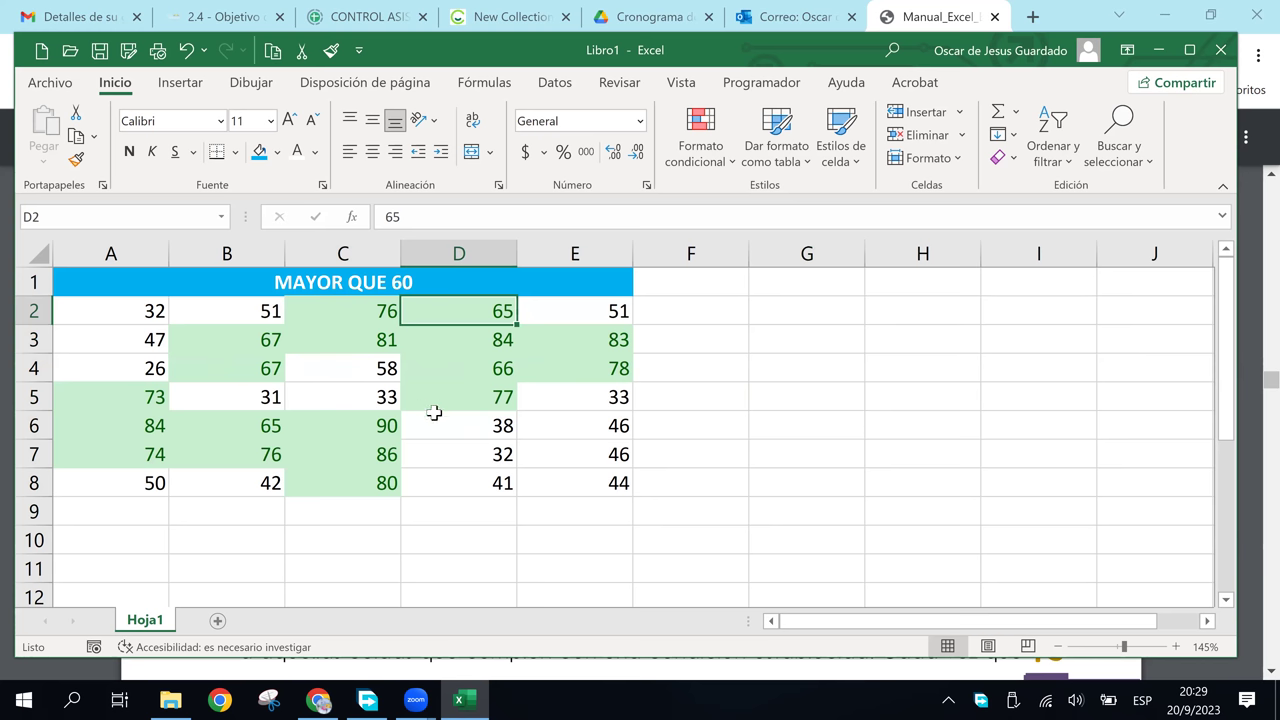
left_click(102, 313)
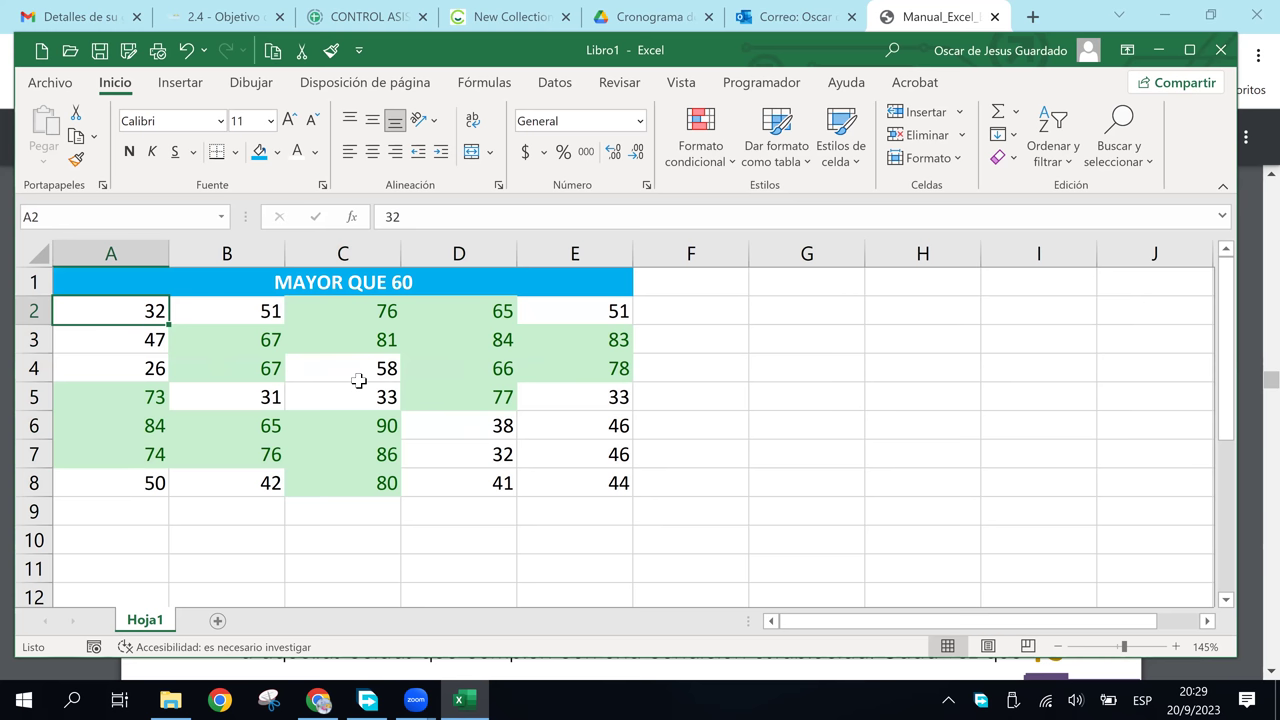
left_click_drag(118, 310, 597, 484)
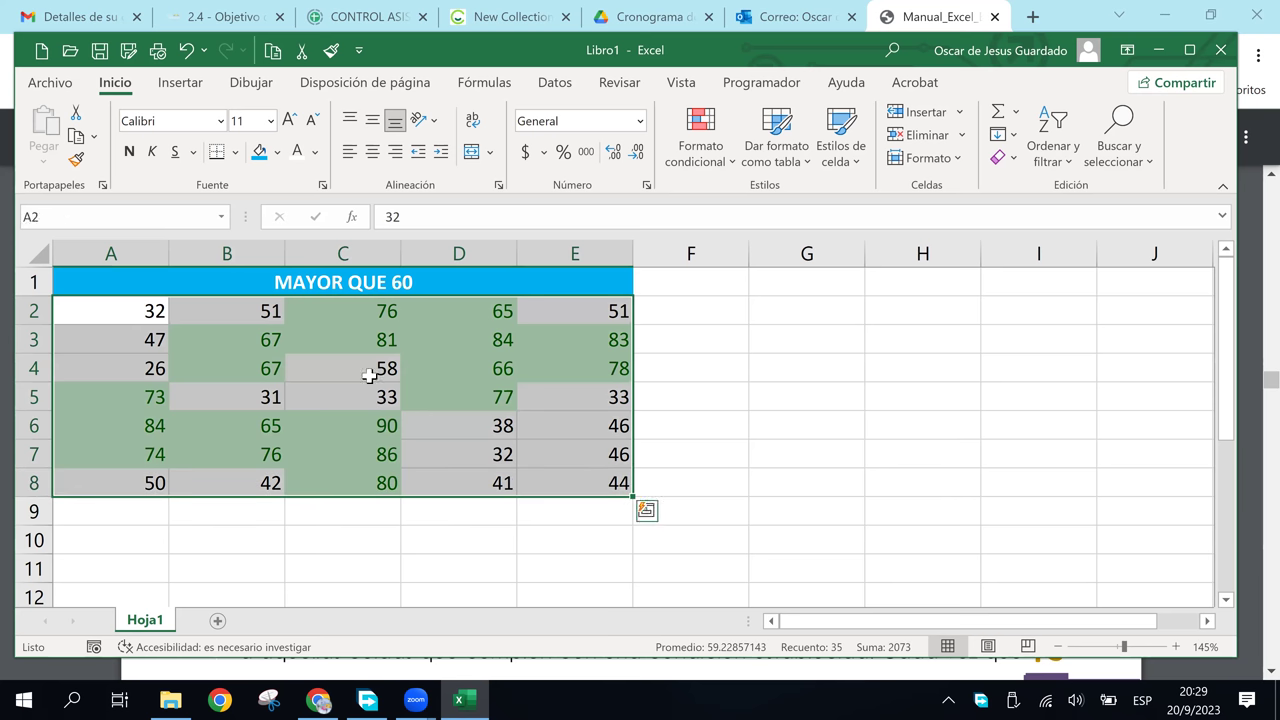
Start an Es menor que rule with the value 60 and bring up its format choices.
left_click(726, 168)
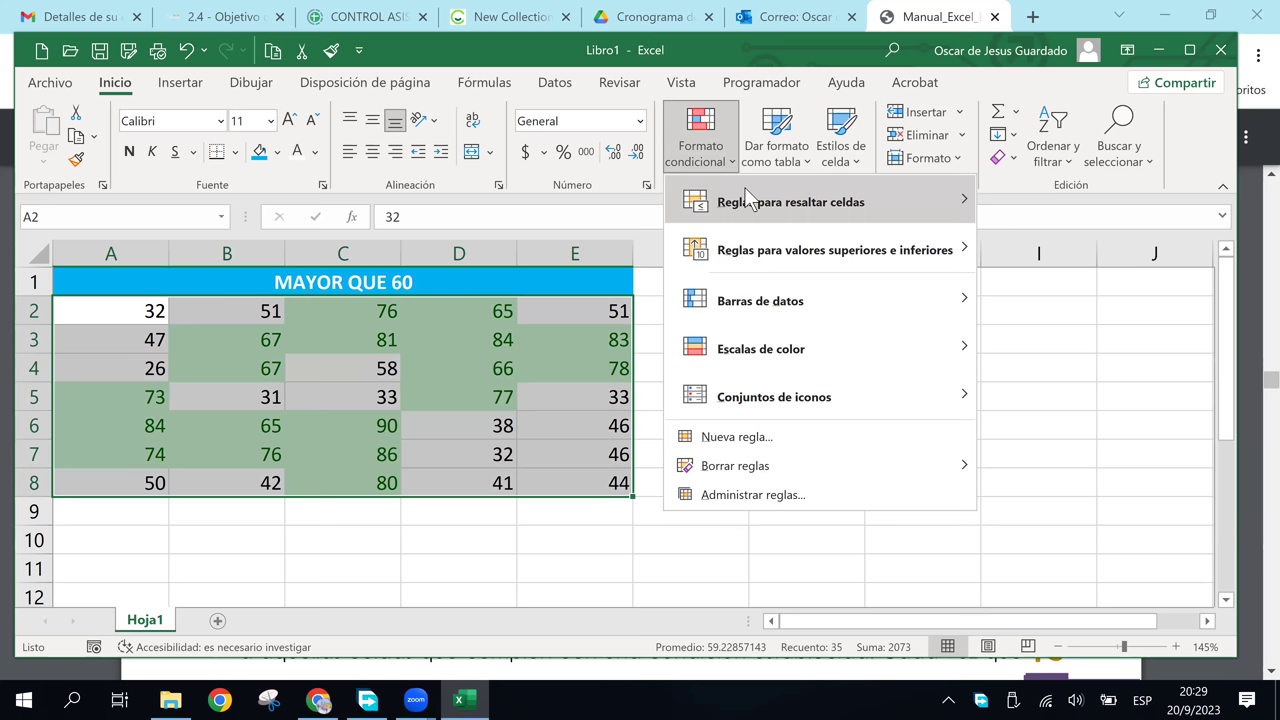
mouse_move(790, 202)
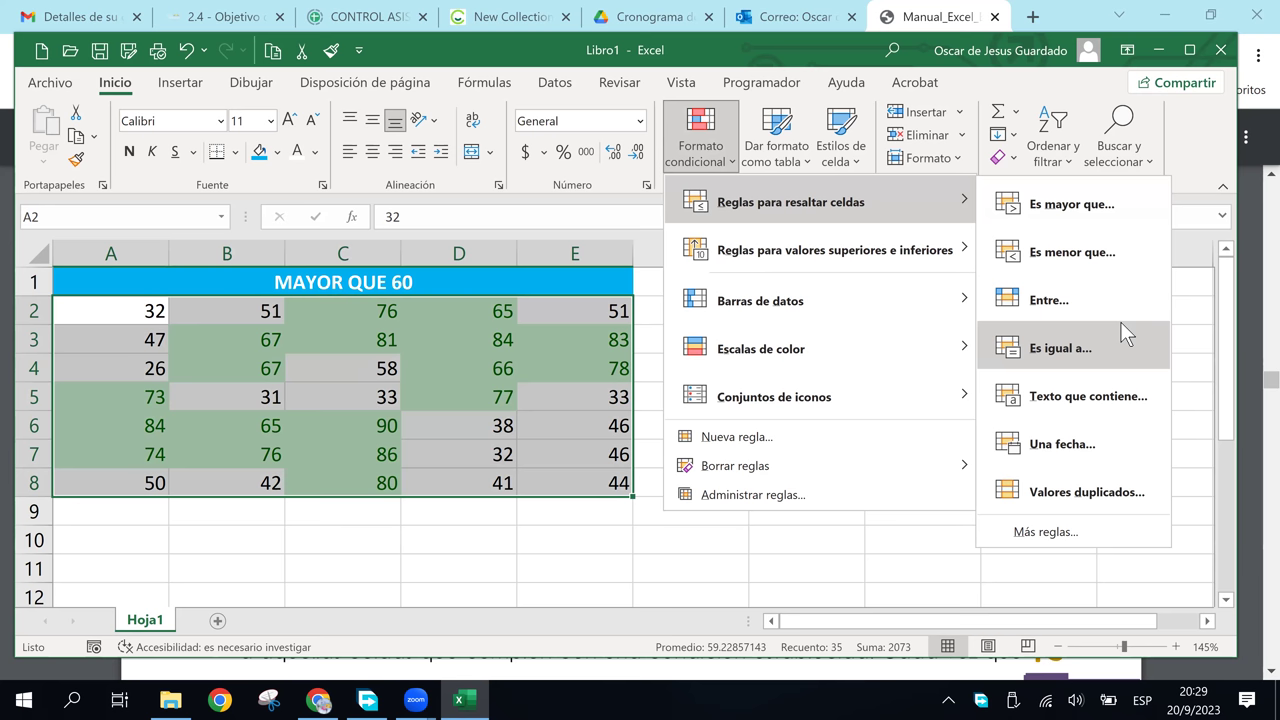
left_click(1070, 252)
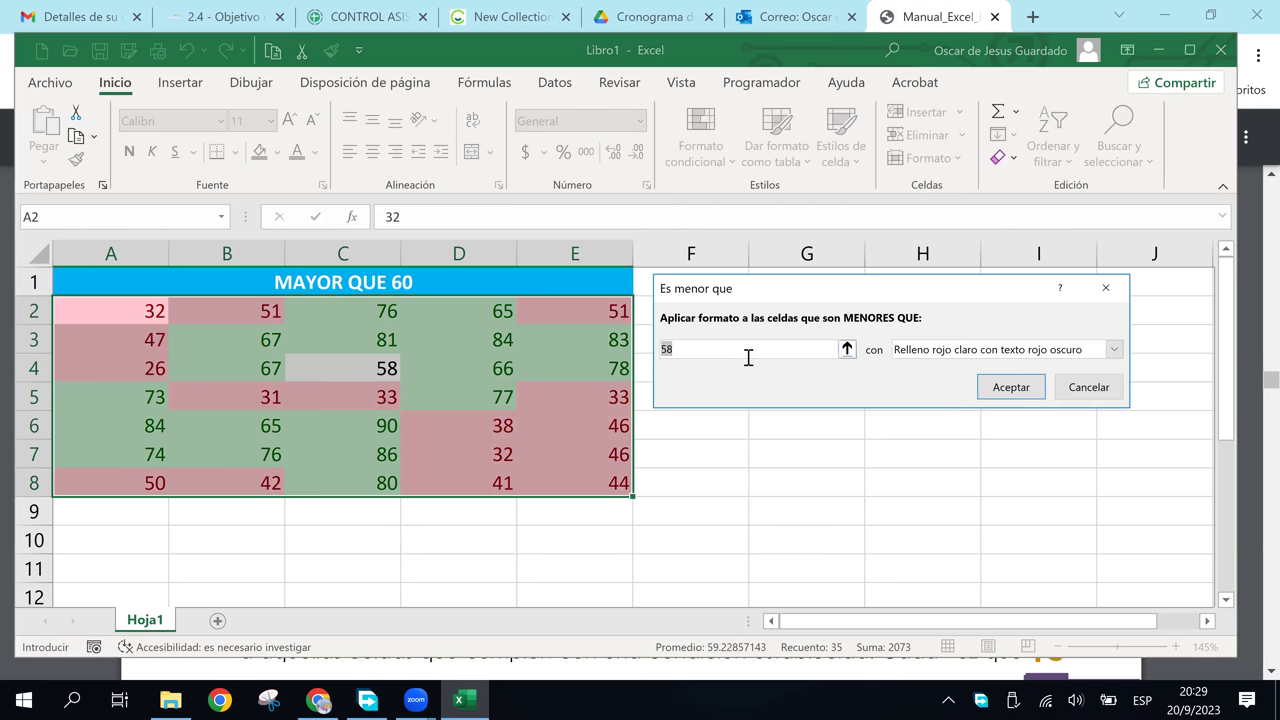
type("6")
type("0")
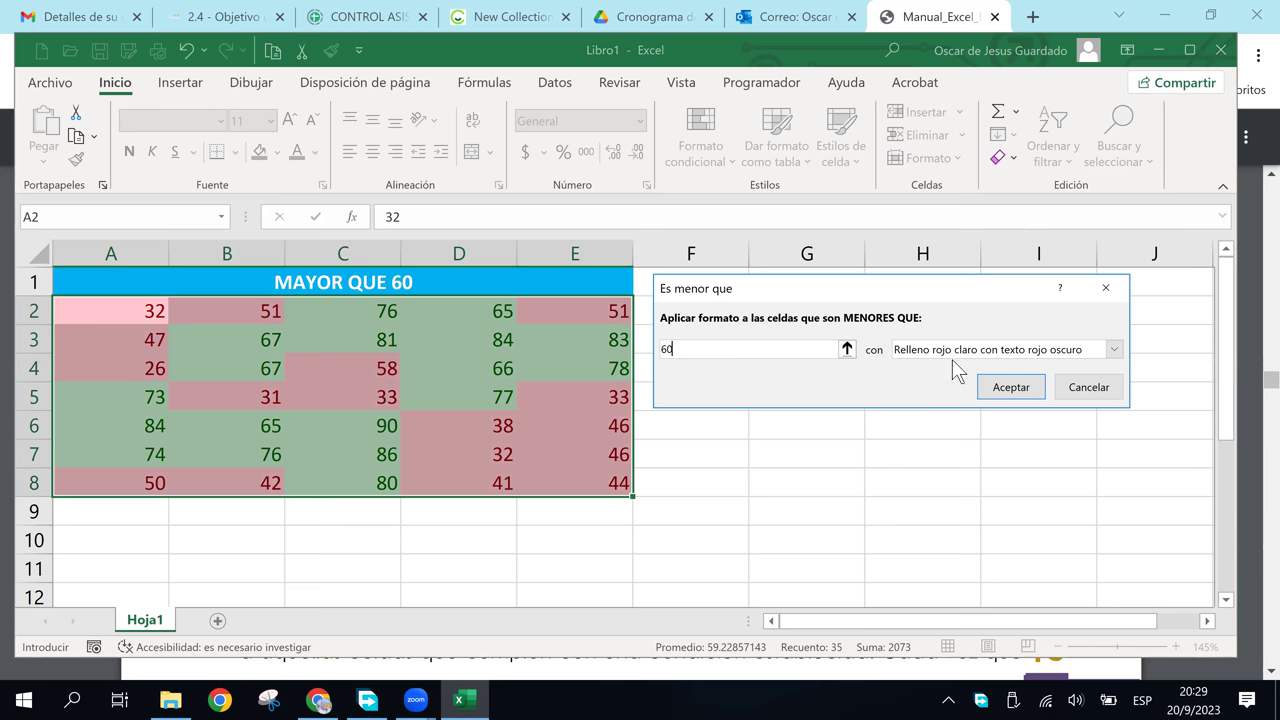
left_click(1114, 350)
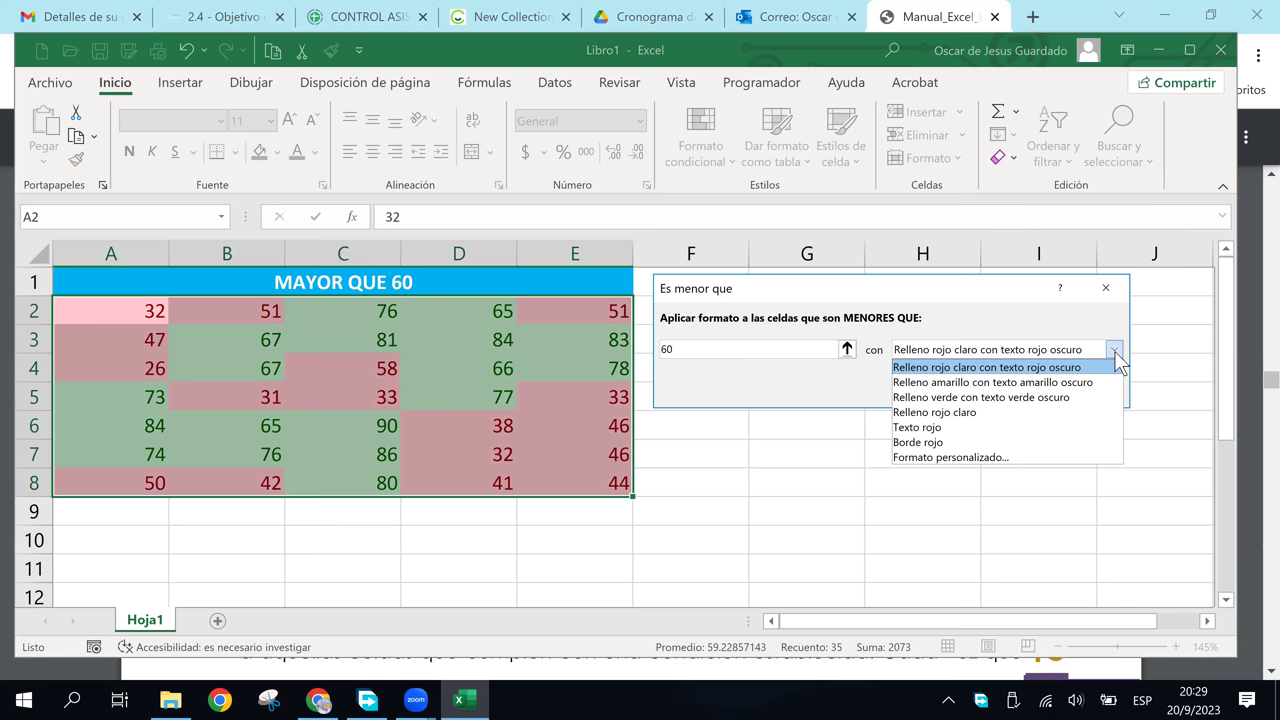
Choose Formato personalizado for the below-60 rule and set its font colour to dark blue.
left_click(959, 460)
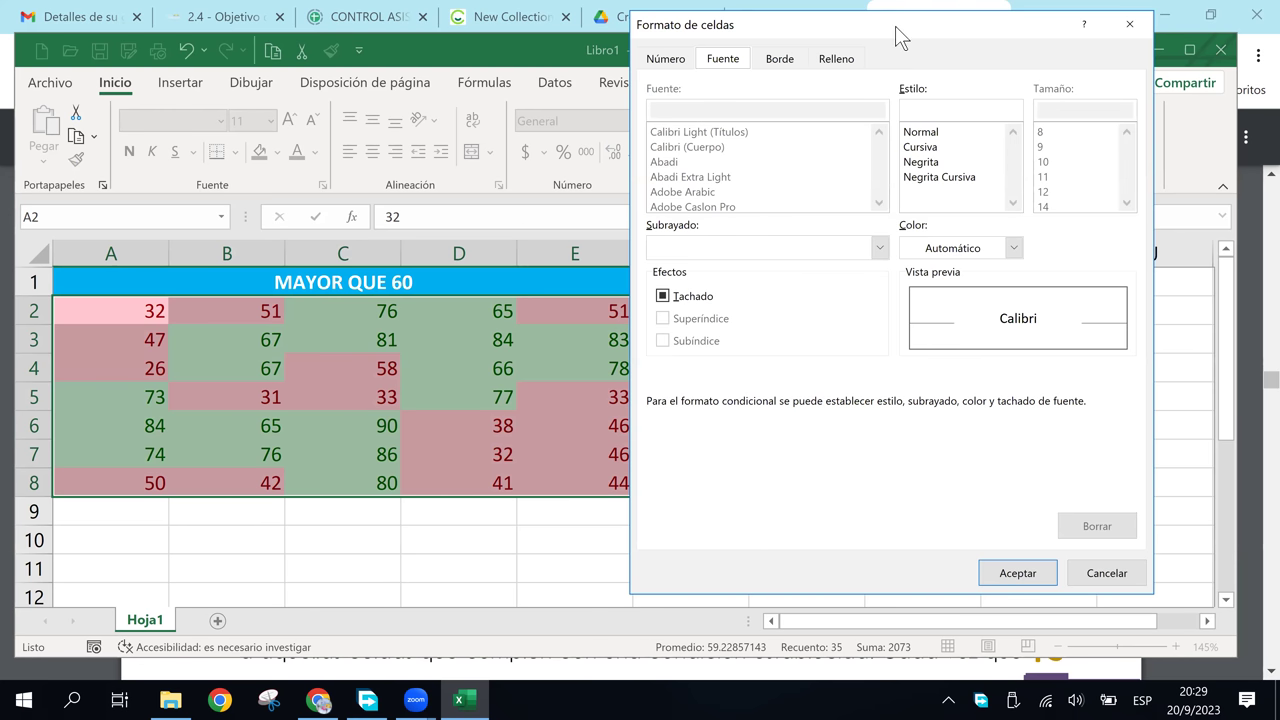
left_click_drag(895, 25, 665, 105)
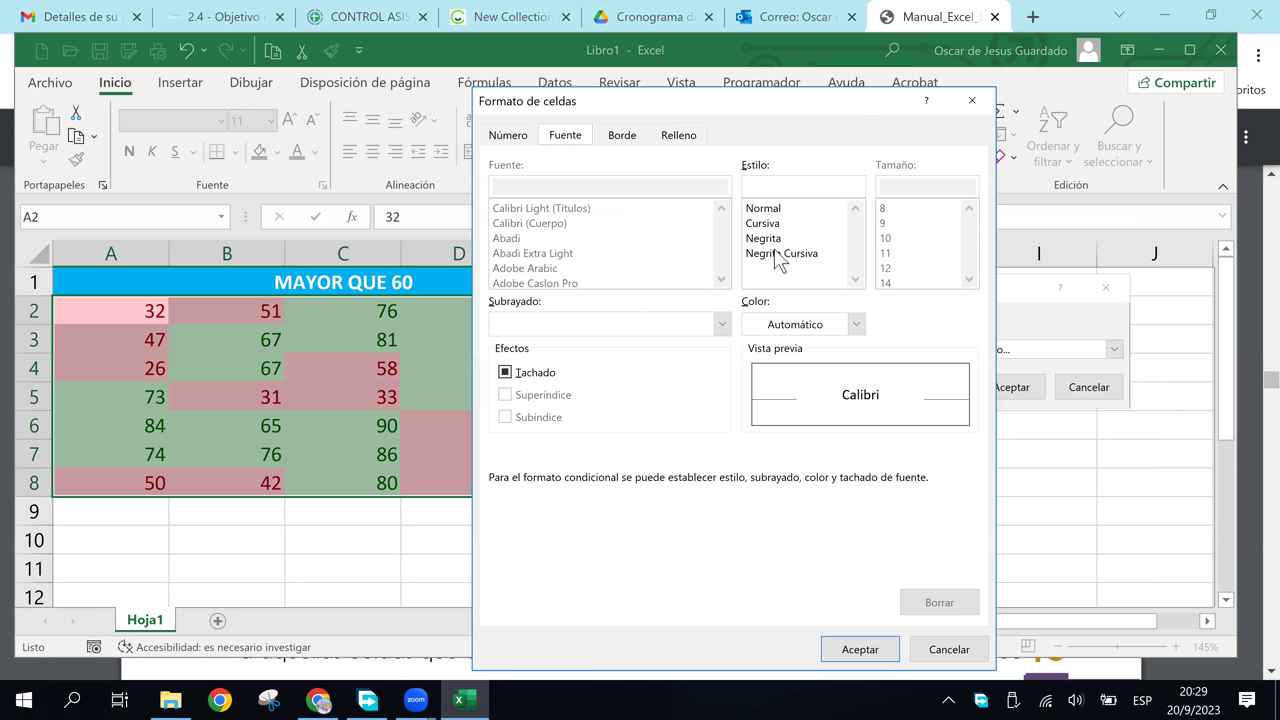
left_click(857, 325)
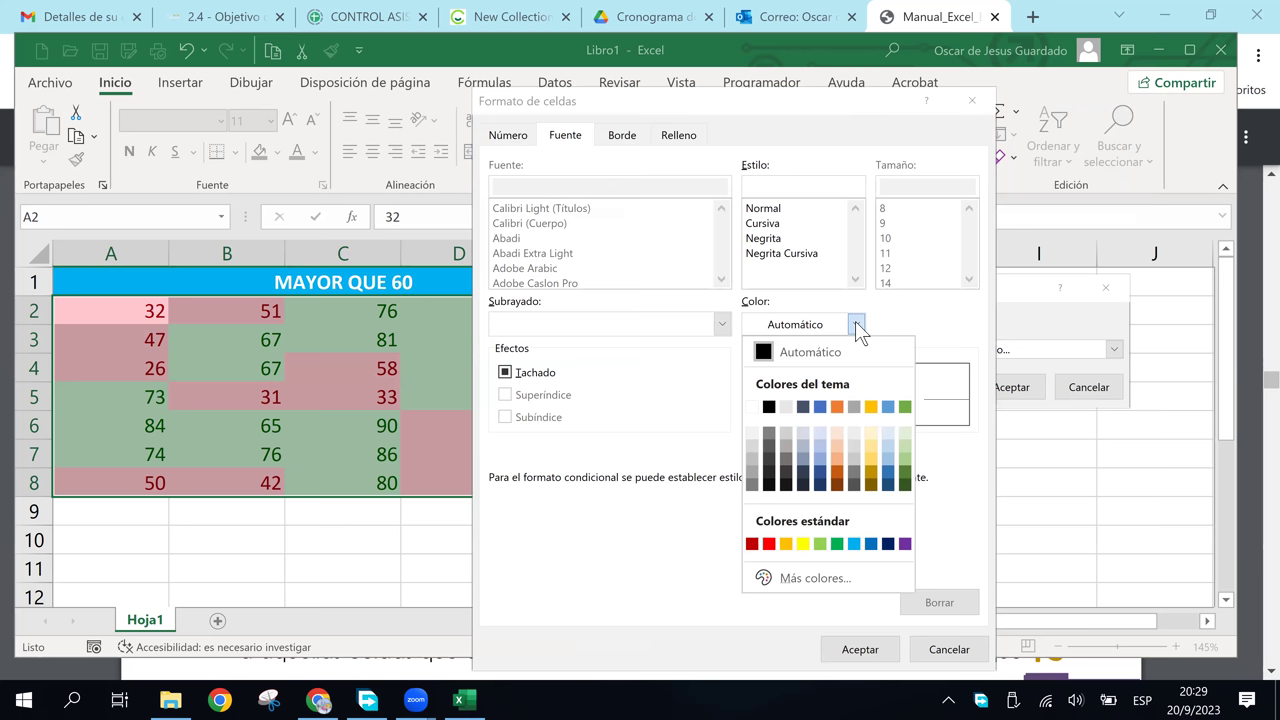
left_click(887, 544)
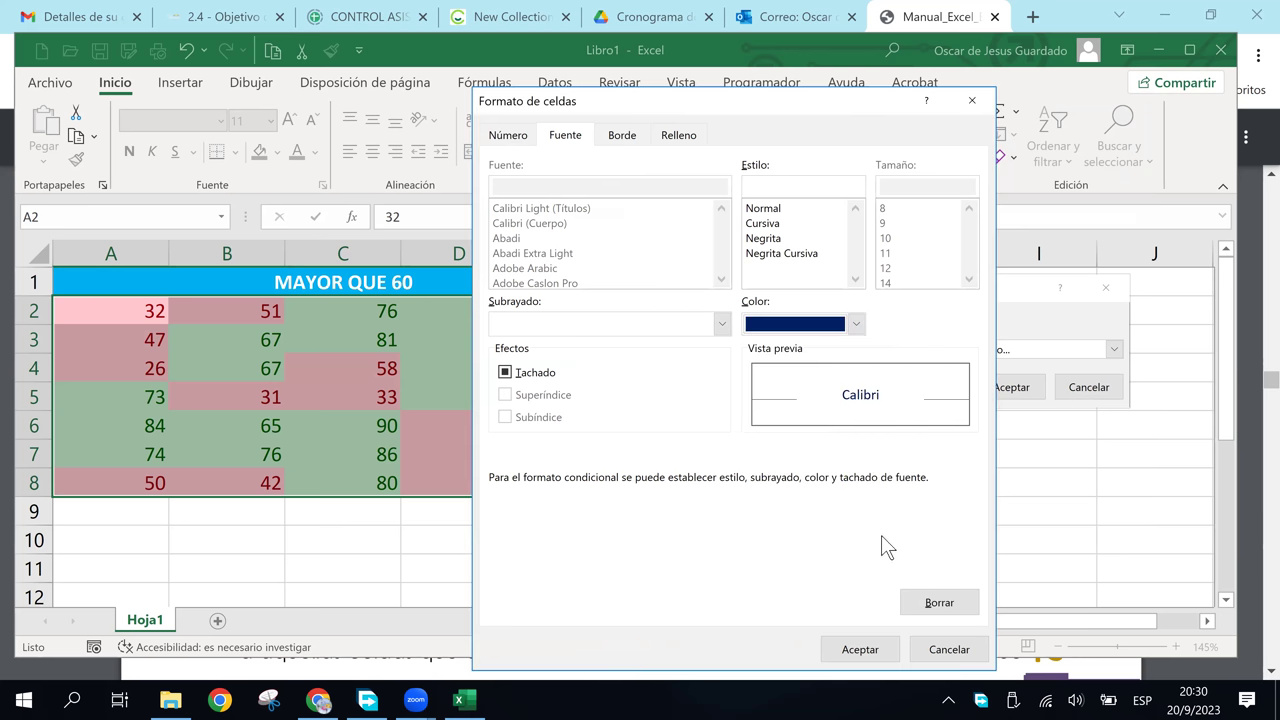
left_click(684, 140)
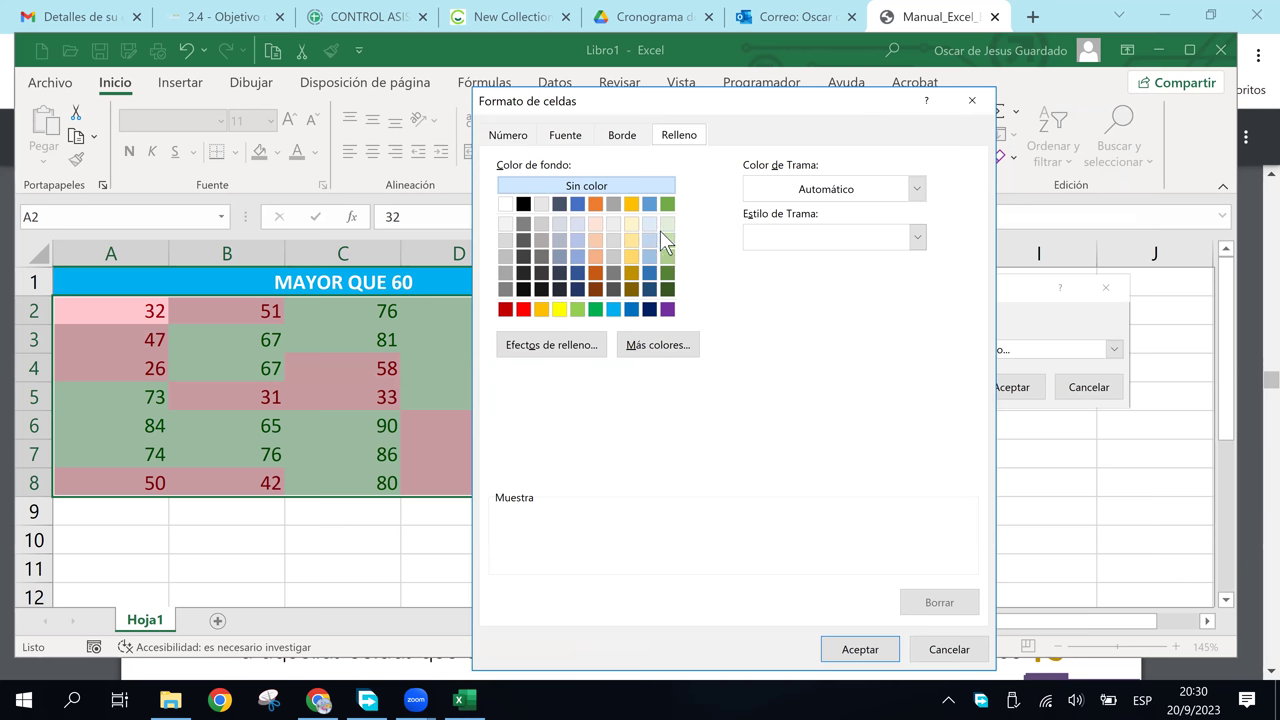
Give the below-60 custom format a light peach background fill.
left_click(597, 222)
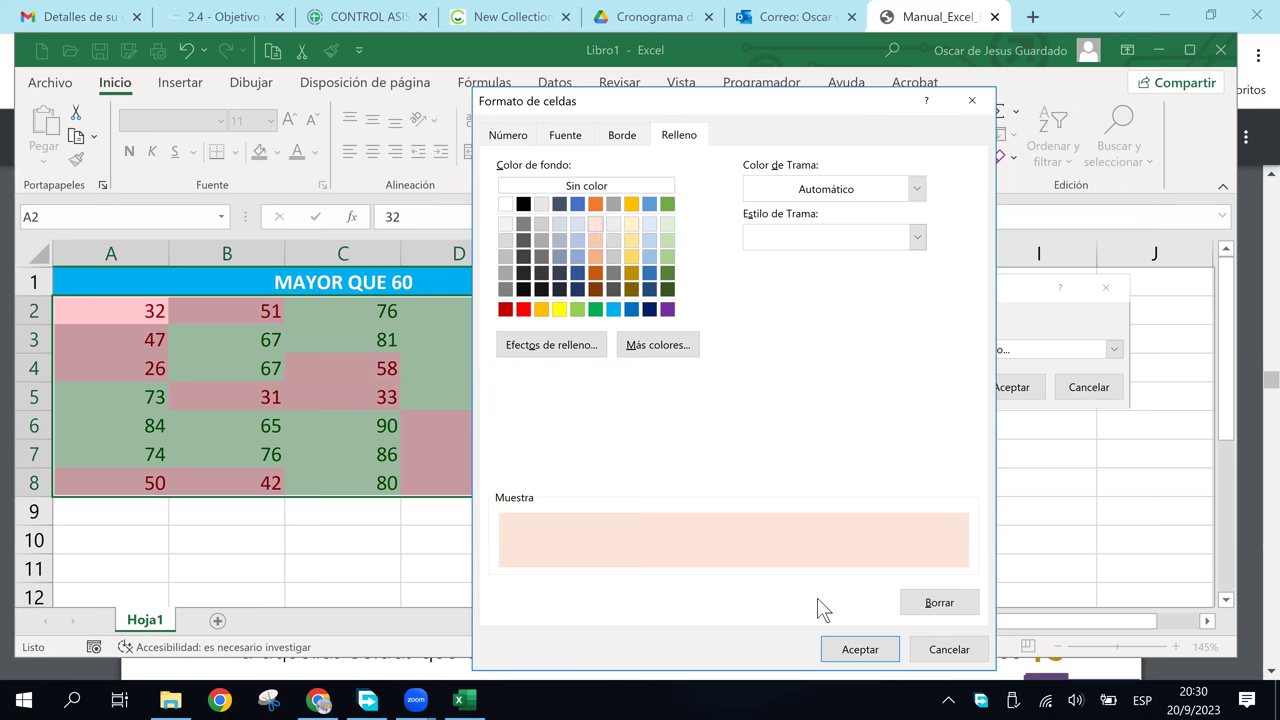
left_click(560, 141)
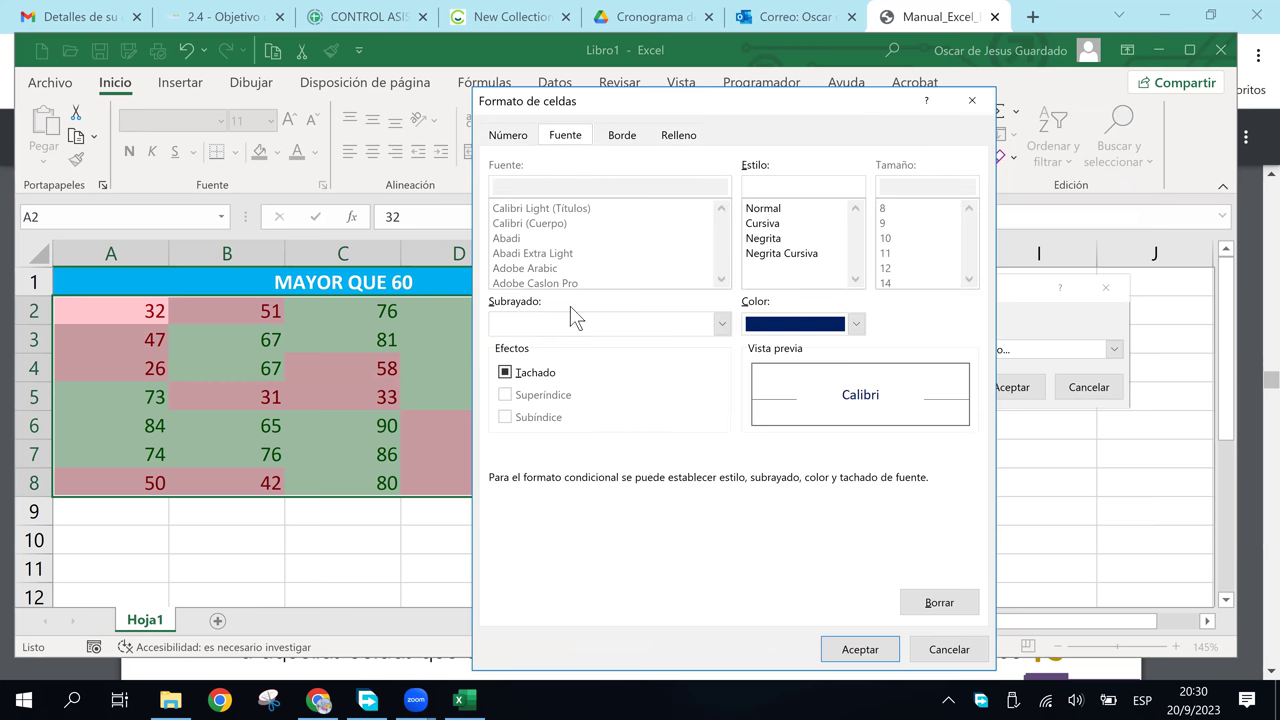
left_click(506, 136)
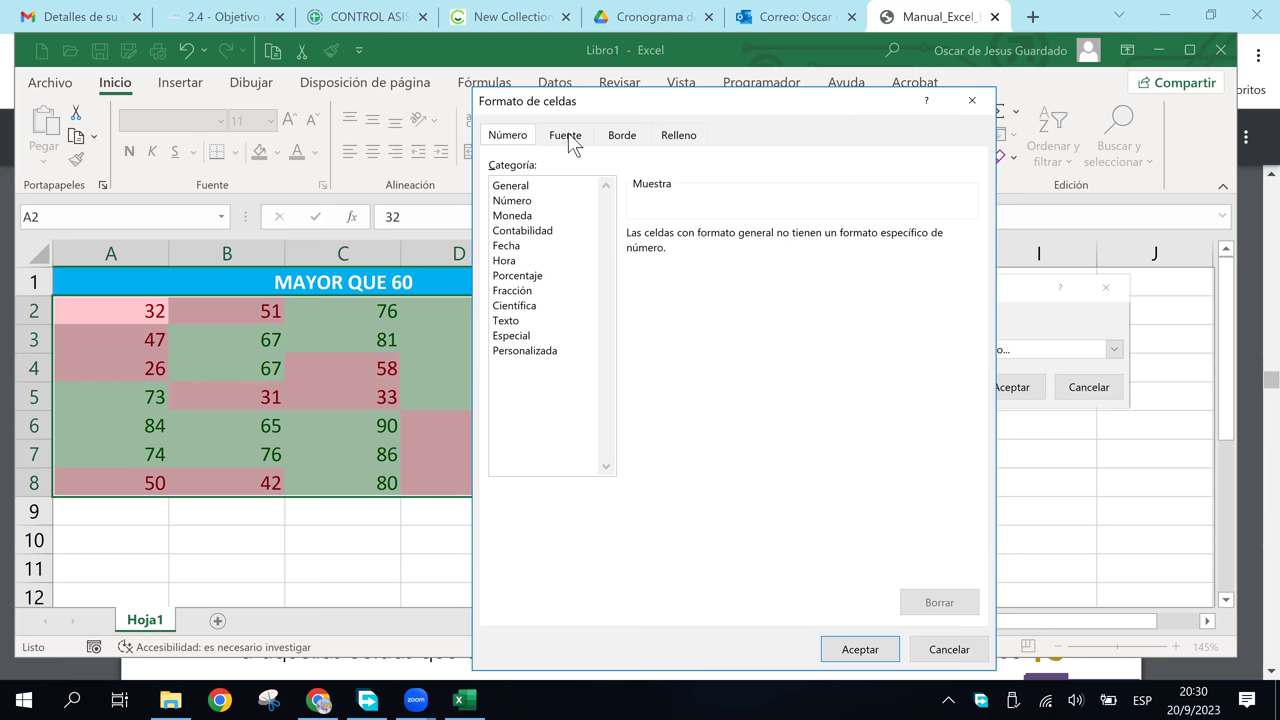
left_click(568, 138)
left_click(515, 140)
left_click(546, 140)
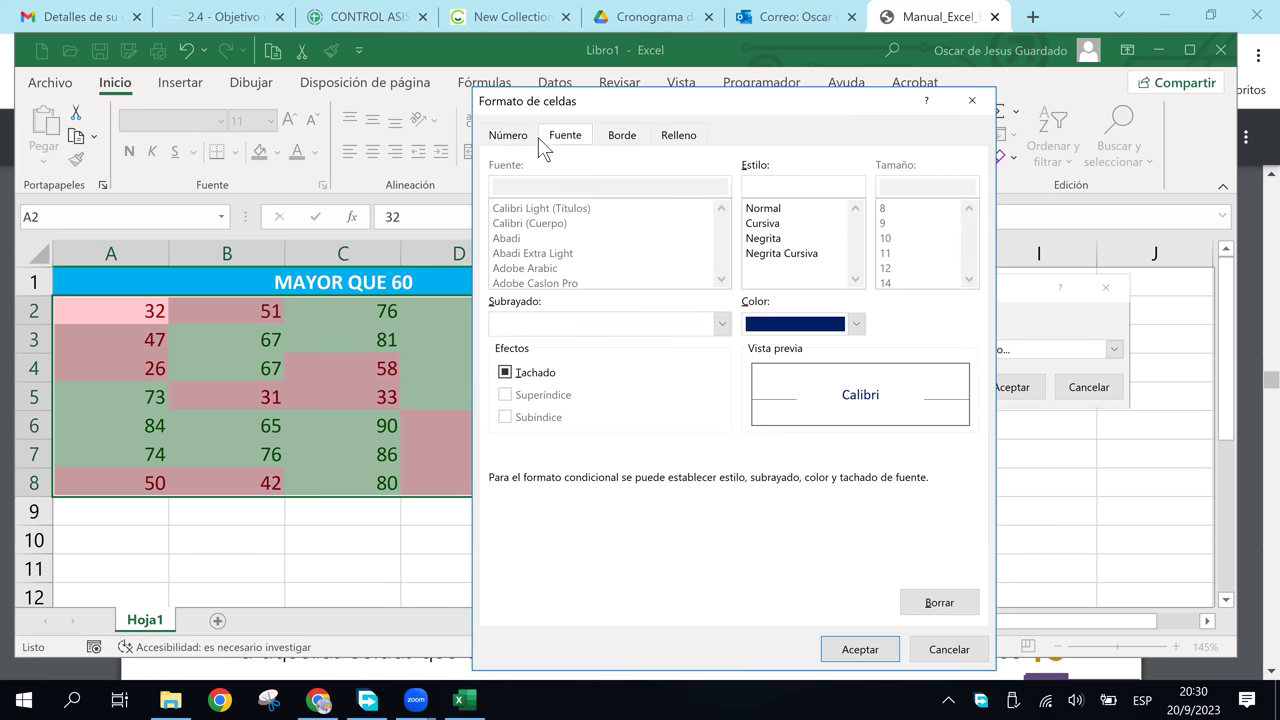
Add a dash-dot Contorno border to the format and apply the below-60 rule.
left_click(620, 140)
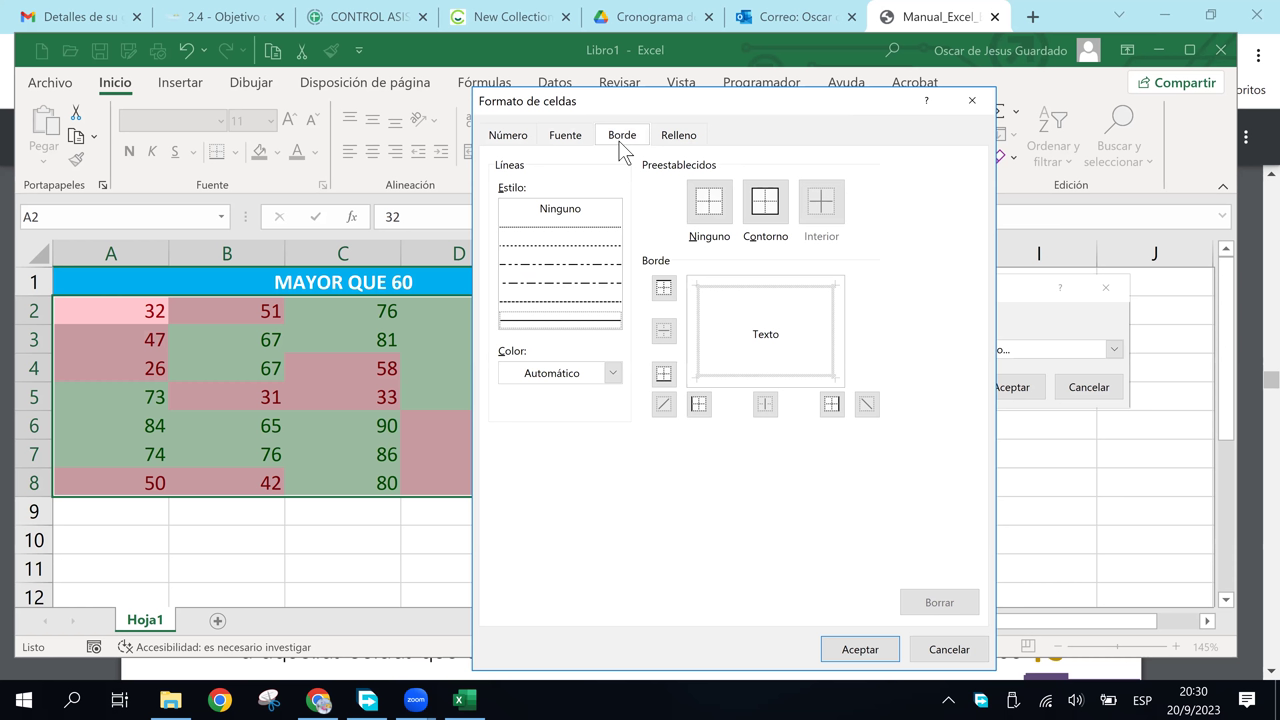
left_click(608, 265)
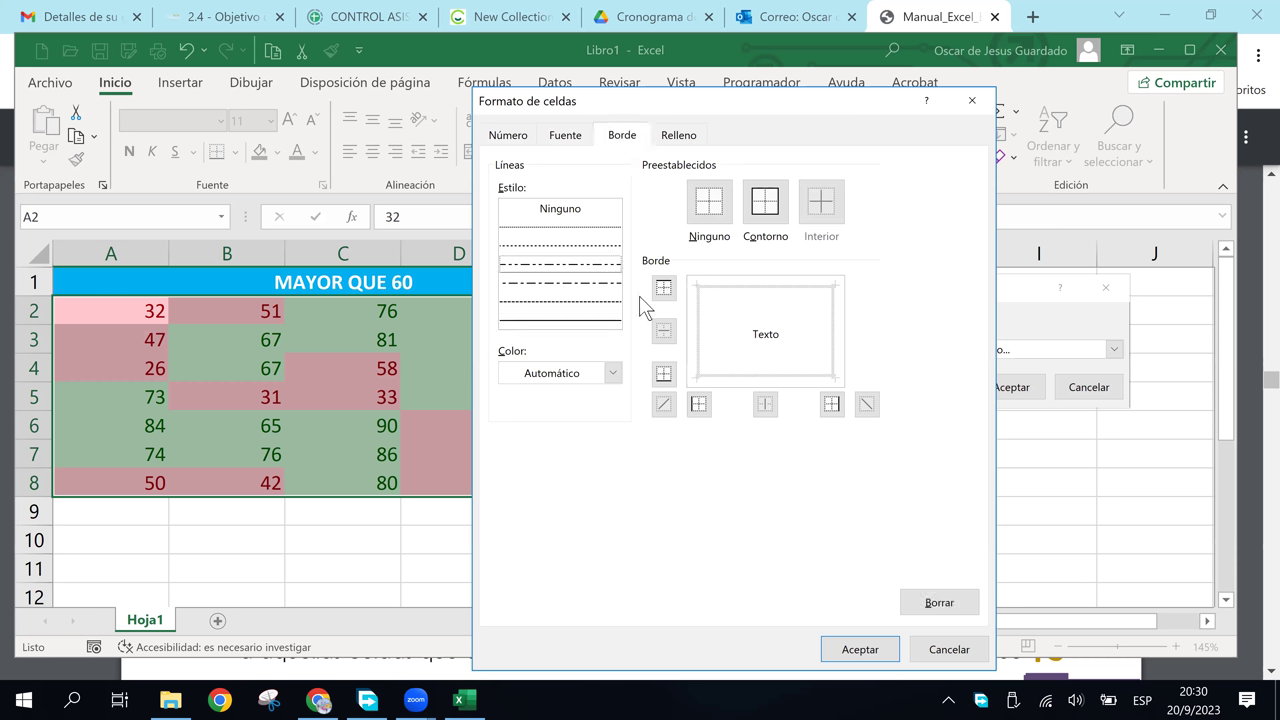
left_click(776, 208)
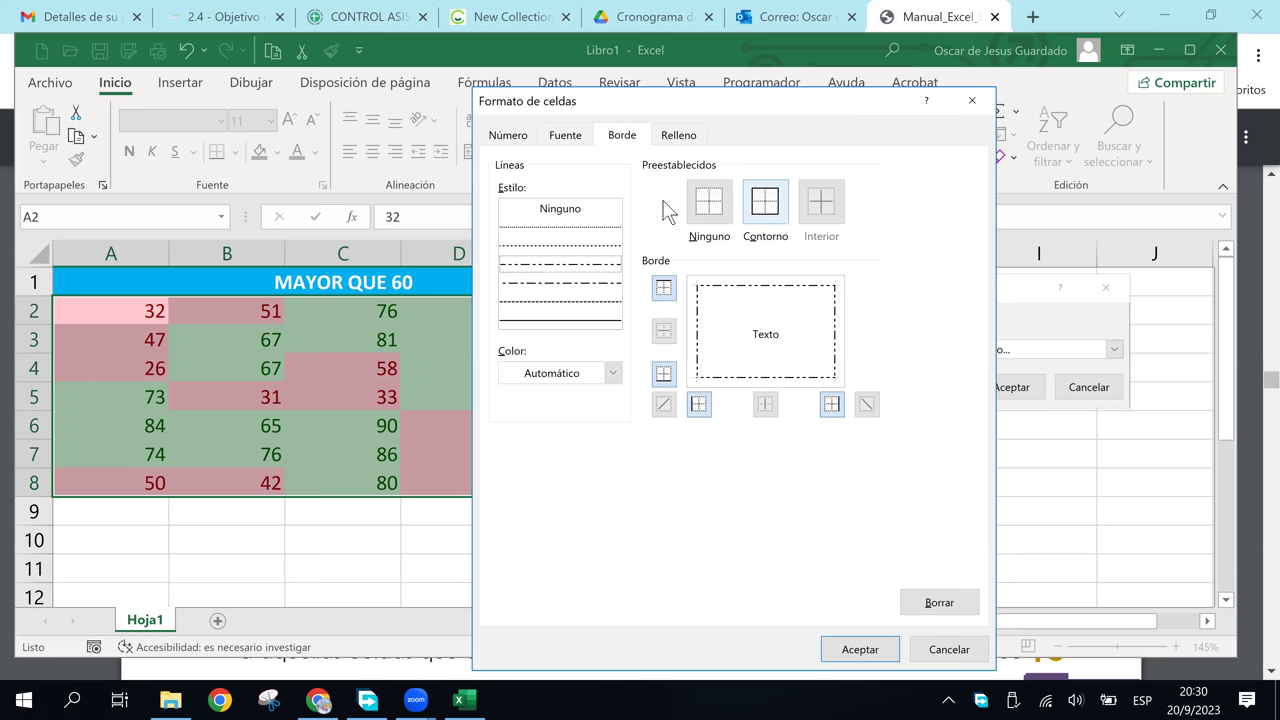
left_click(683, 136)
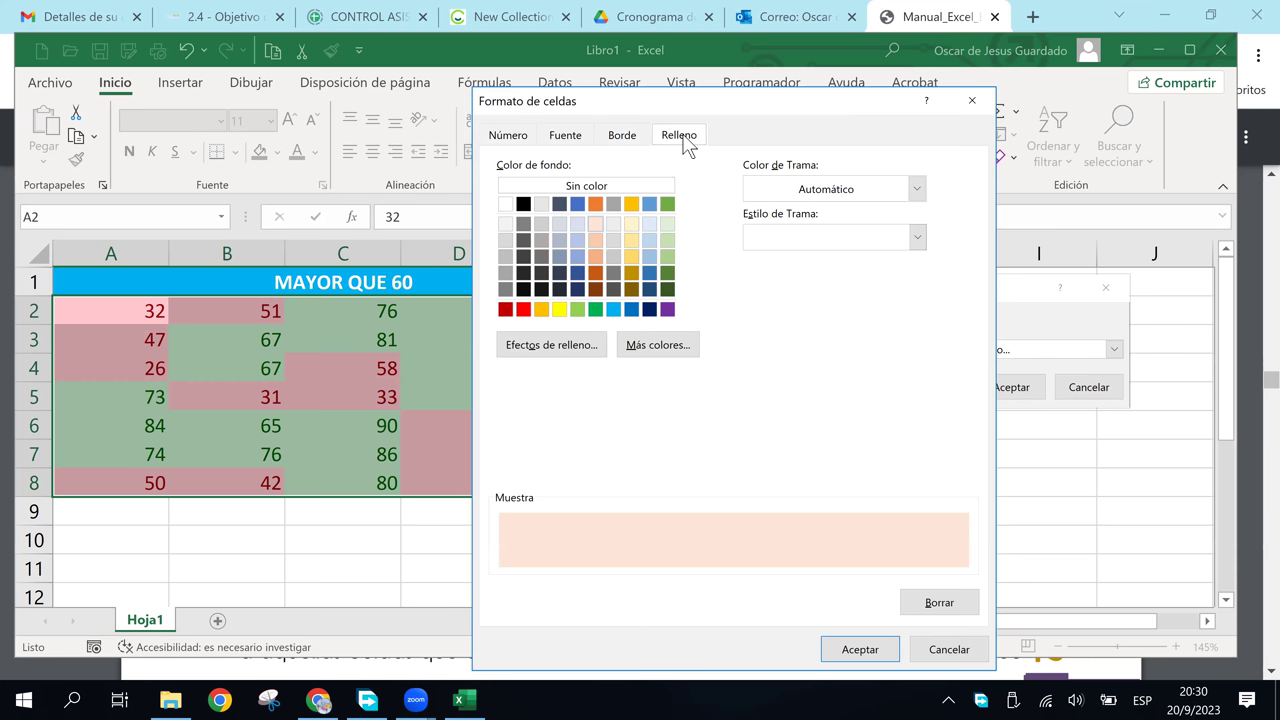
left_click(566, 136)
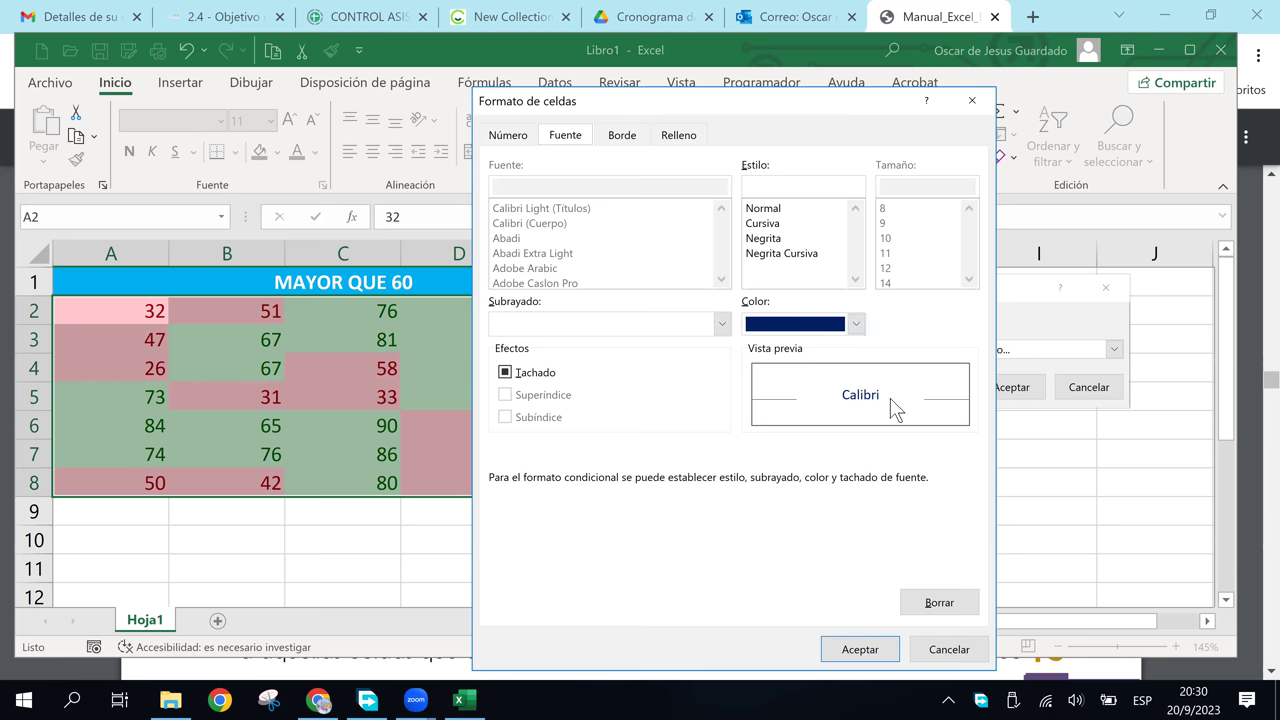
left_click(630, 138)
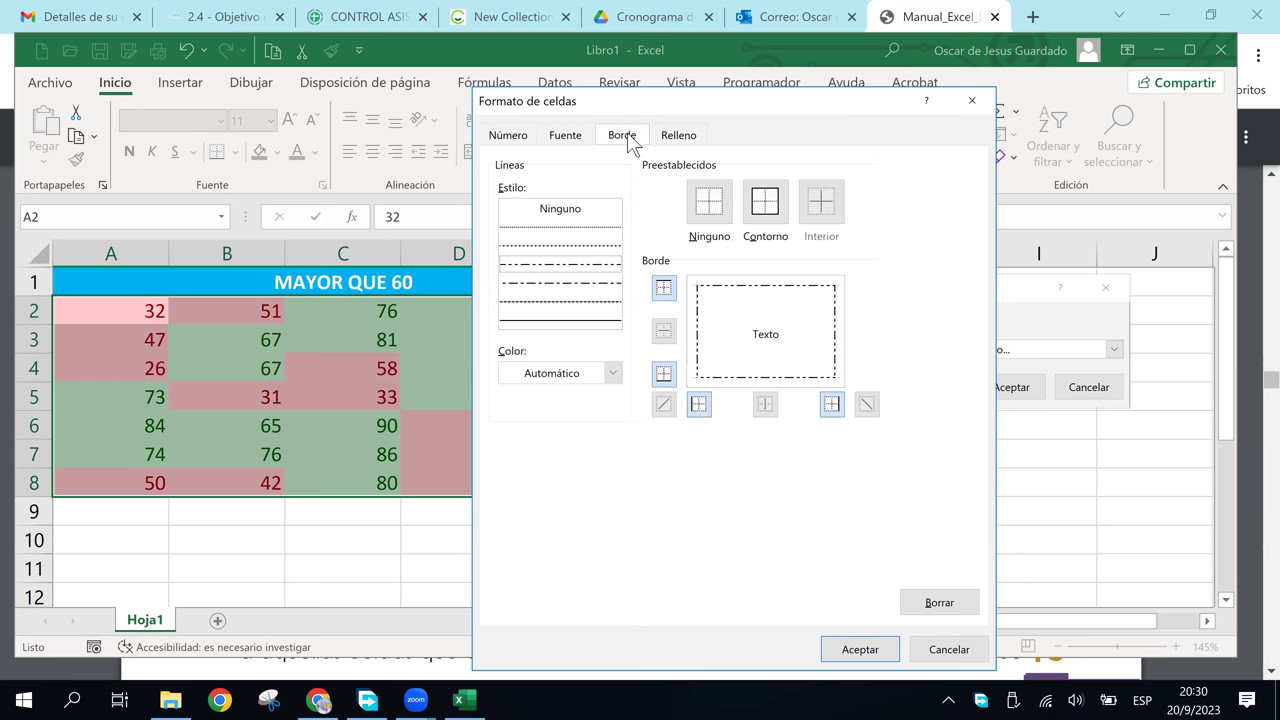
left_click(766, 205)
left_click(856, 648)
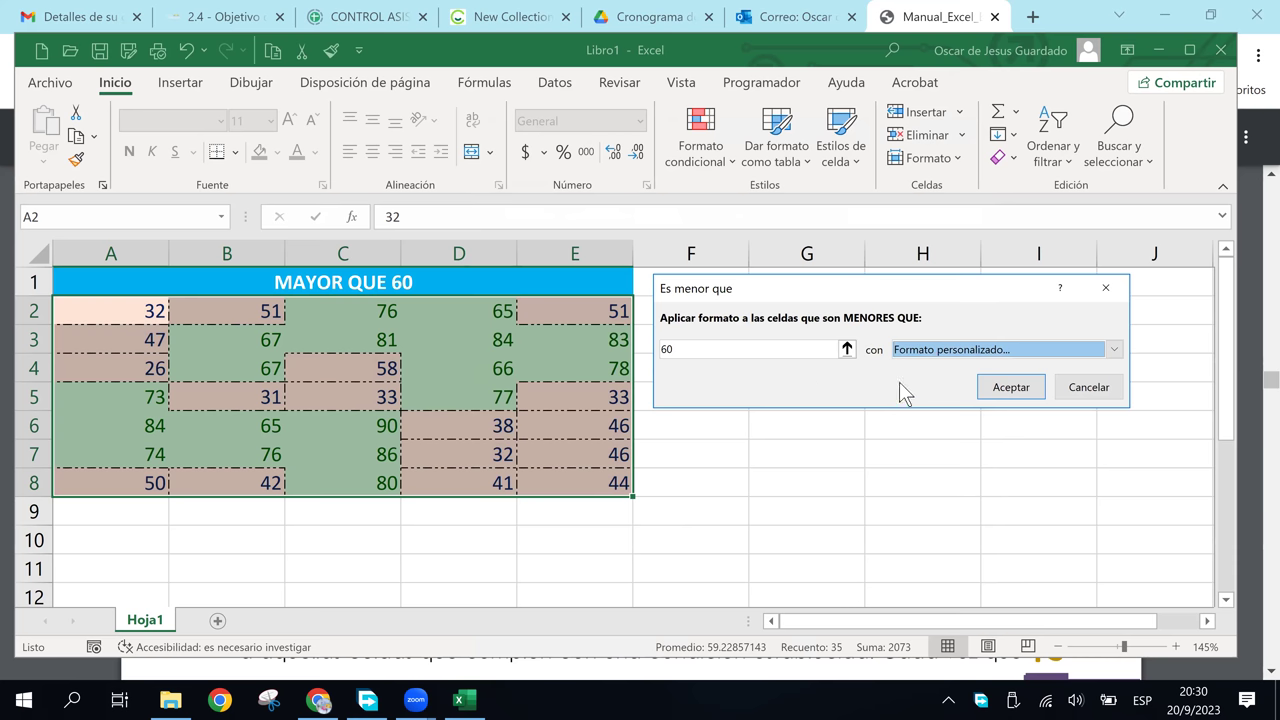
left_click(1014, 392)
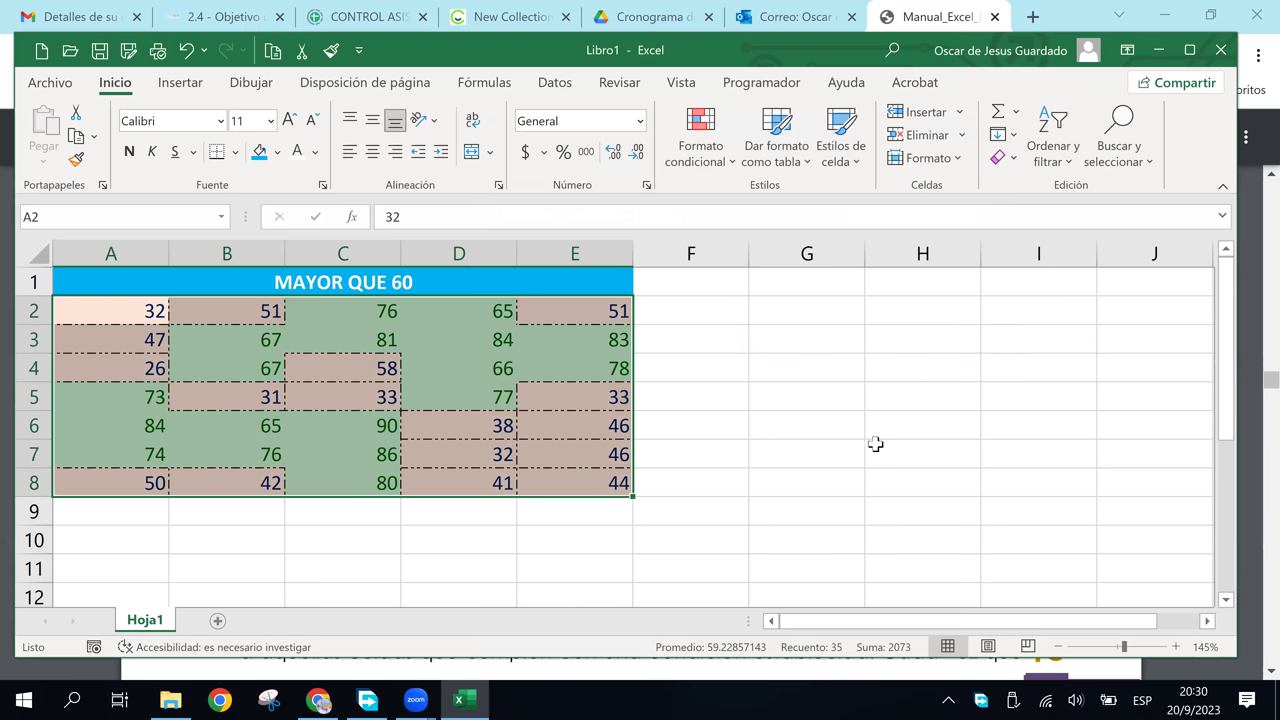
Deselect the table and zoom the sheet to 190% to view the colours.
left_click(848, 470)
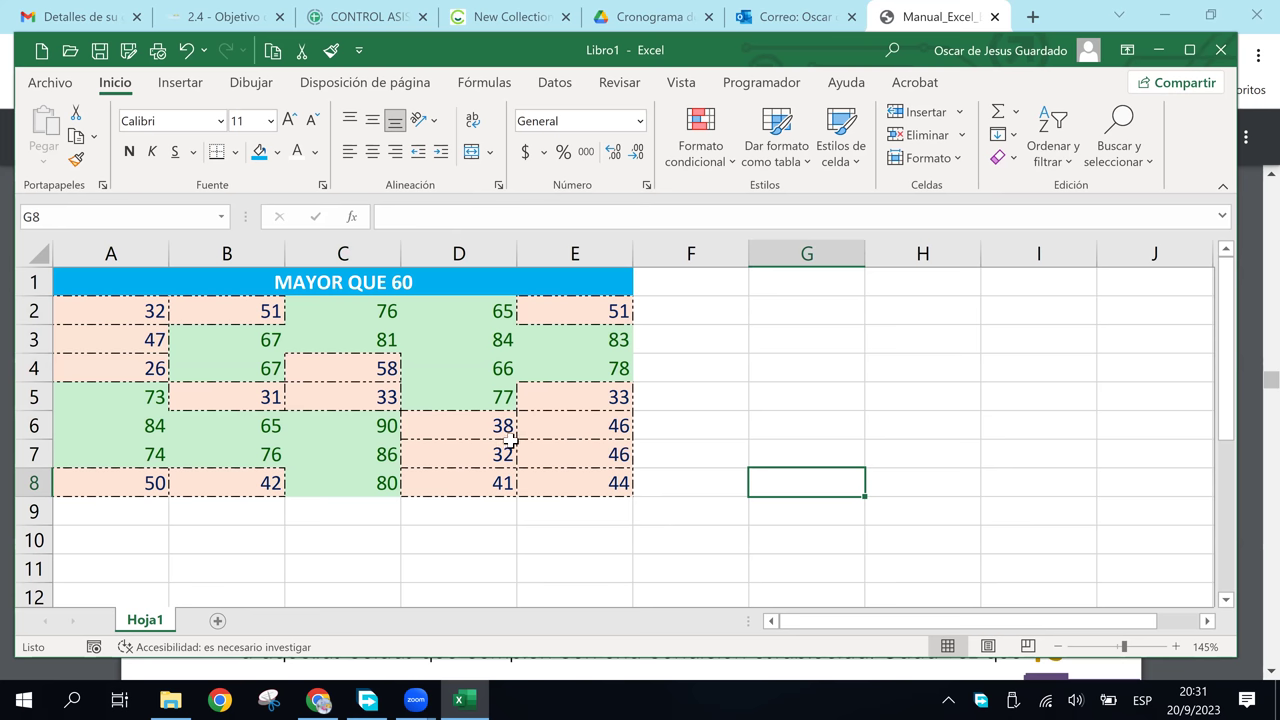
scroll(508, 440, "up", 1, "ctrl")
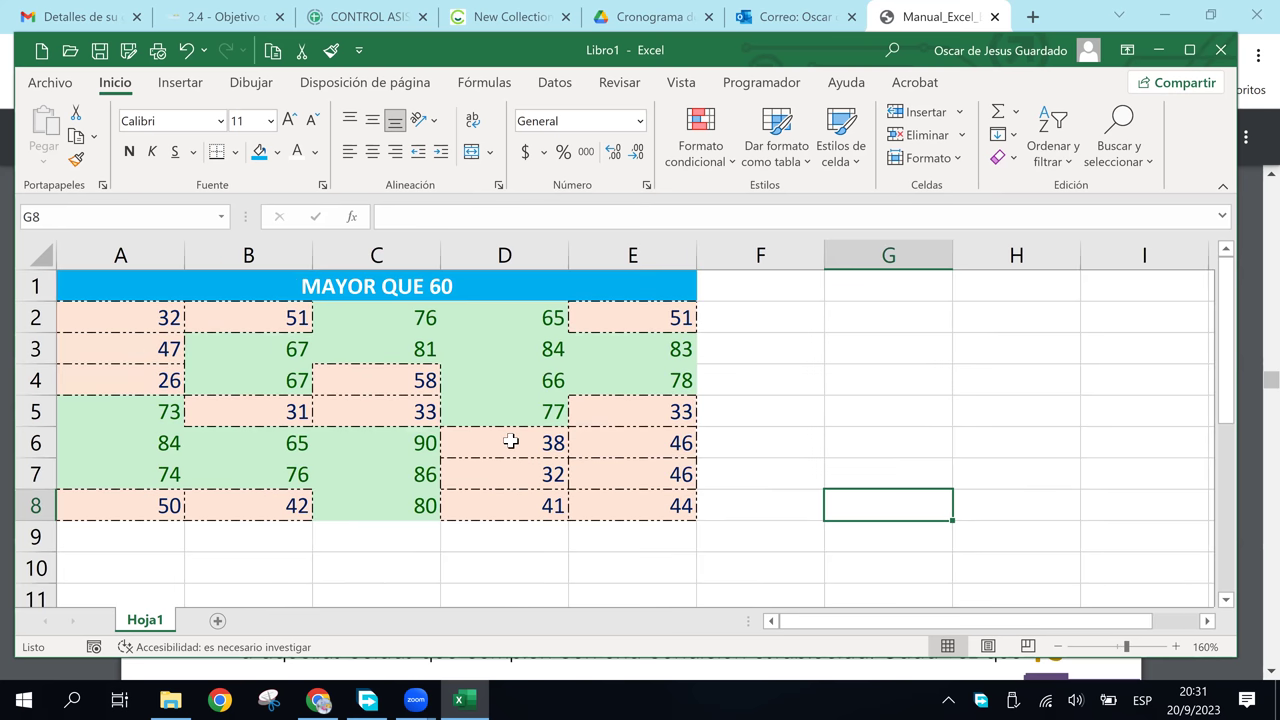
scroll(508, 440, "up", 2, "ctrl")
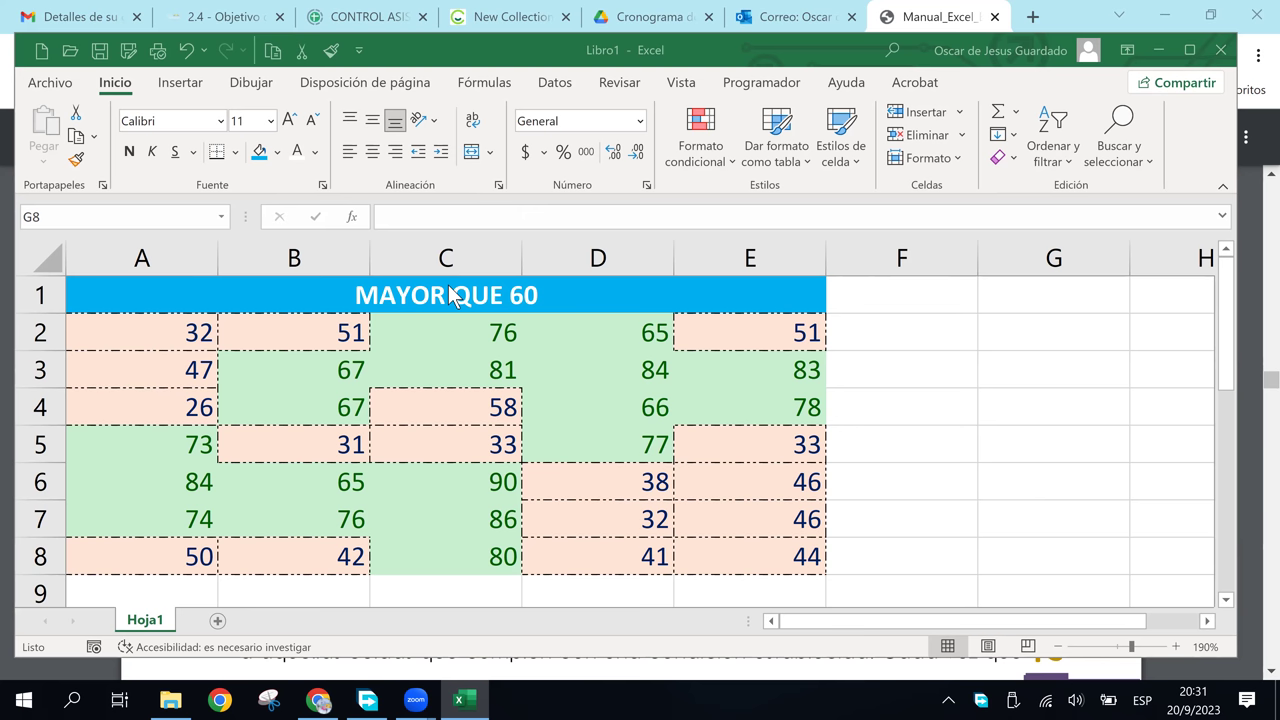
Check the highlighted values in columns D and E, such as E5 33, D4 66, D3 84.
left_click(790, 372)
left_click(719, 440)
left_click(727, 410)
left_click(740, 372)
left_click(664, 373)
left_click(622, 398)
left_click(590, 368)
left_click(622, 405)
left_click(622, 372)
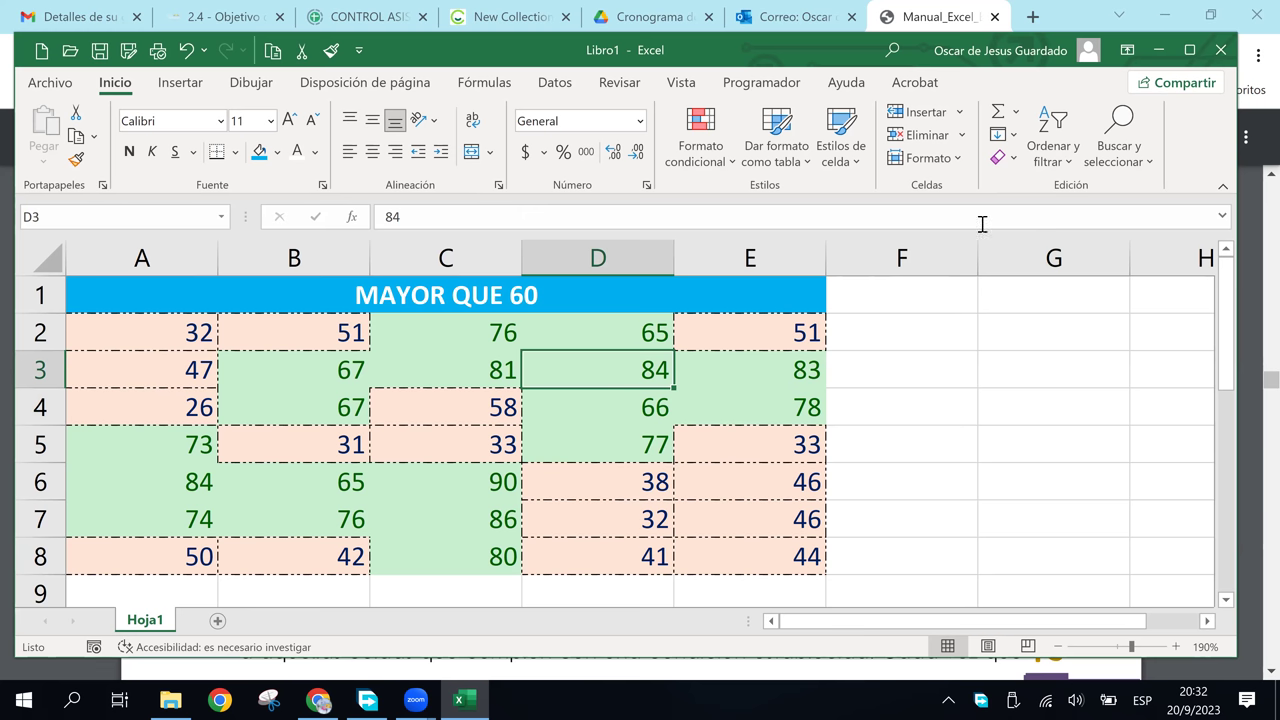
key("Right")
Check values B3 67, C3 81, C2 76 and E3 83, then open Formato condicional.
left_click(724, 329)
left_click(563, 363)
left_click(449, 364)
left_click(345, 370)
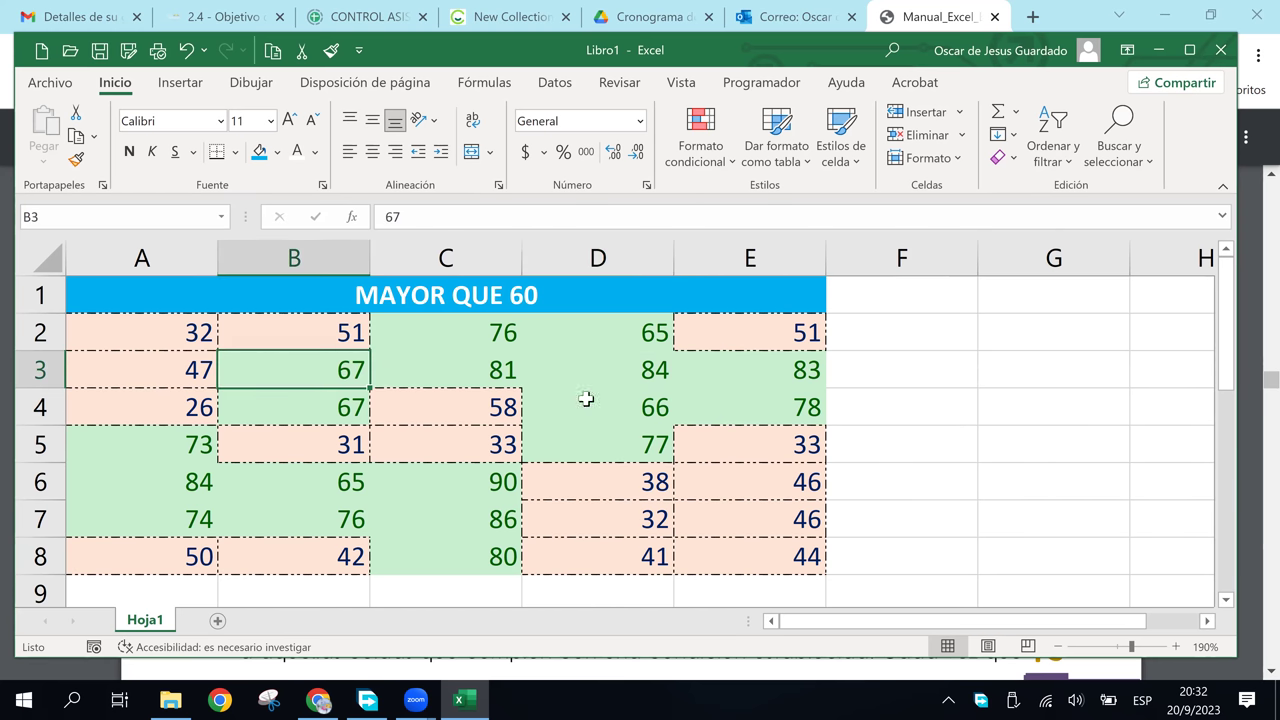
left_click(778, 436)
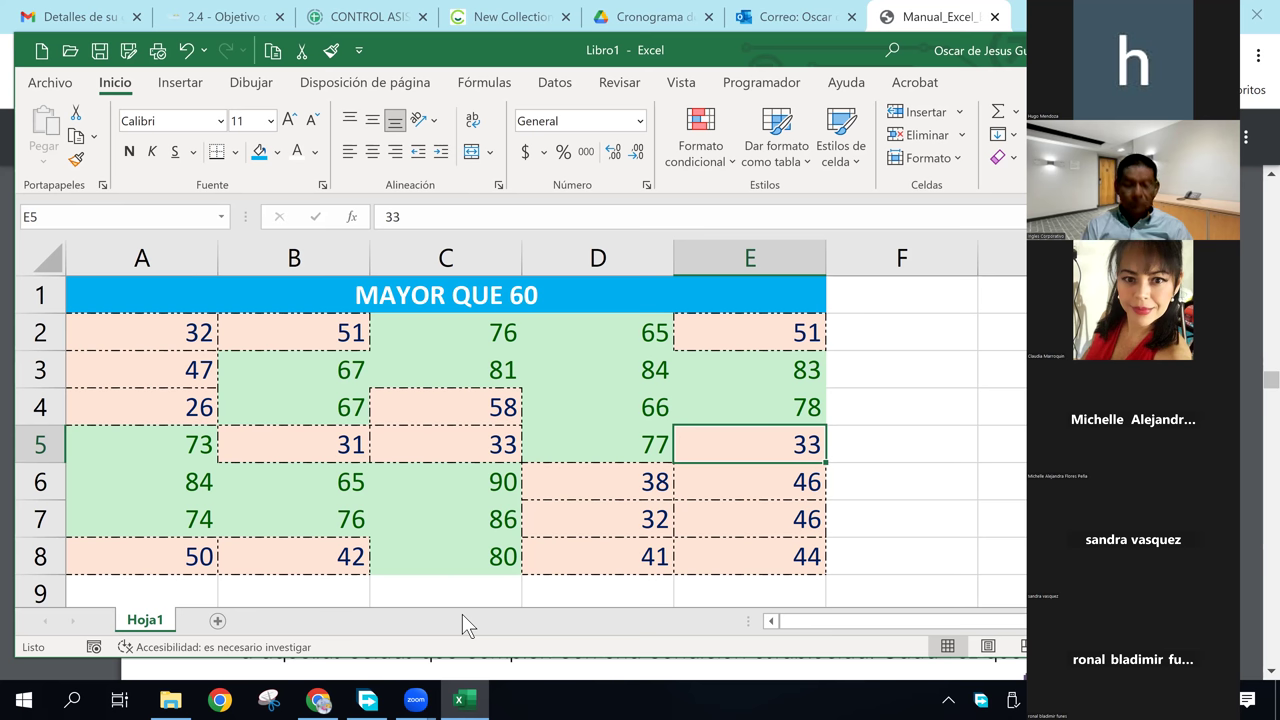
left_click(545, 403)
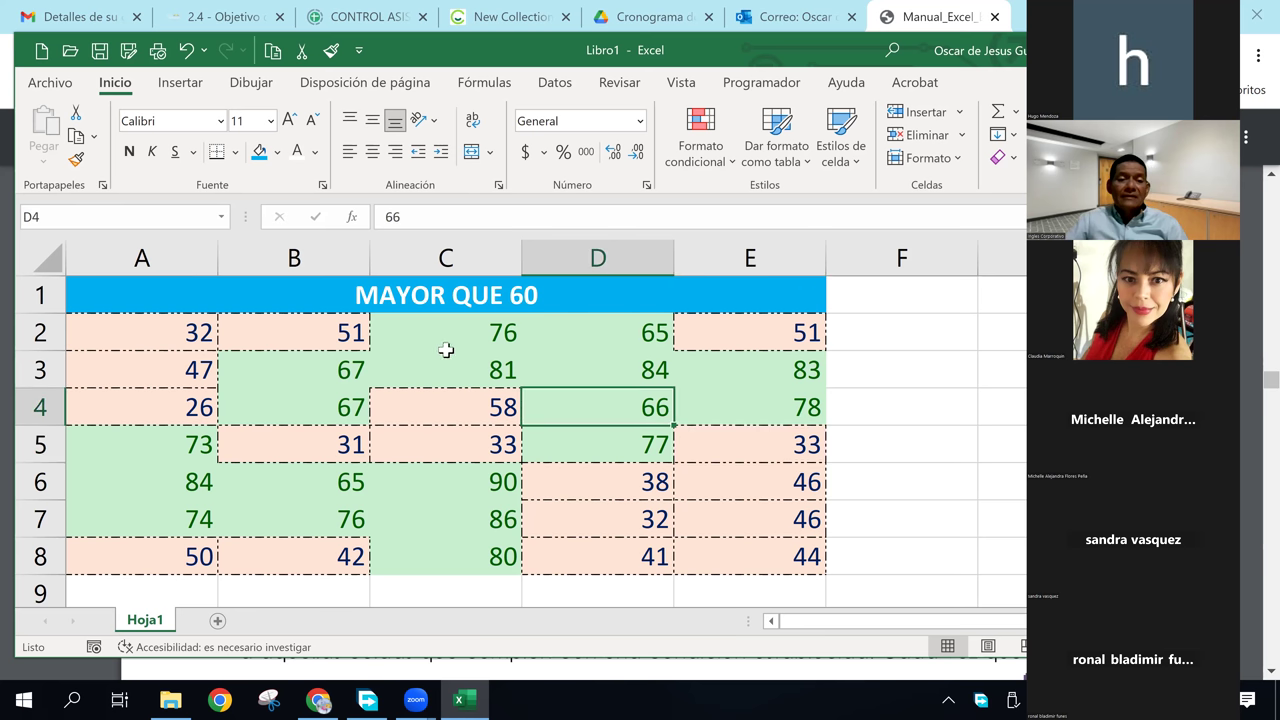
left_click(441, 346)
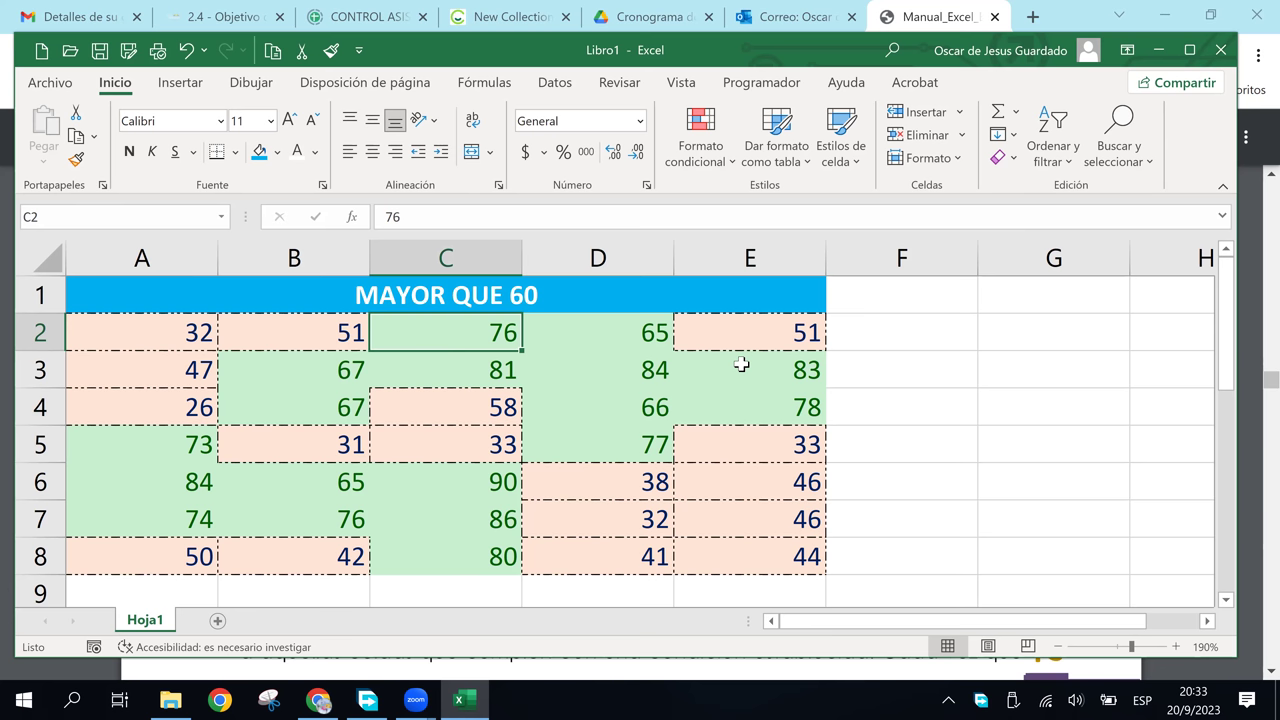
left_click(775, 405)
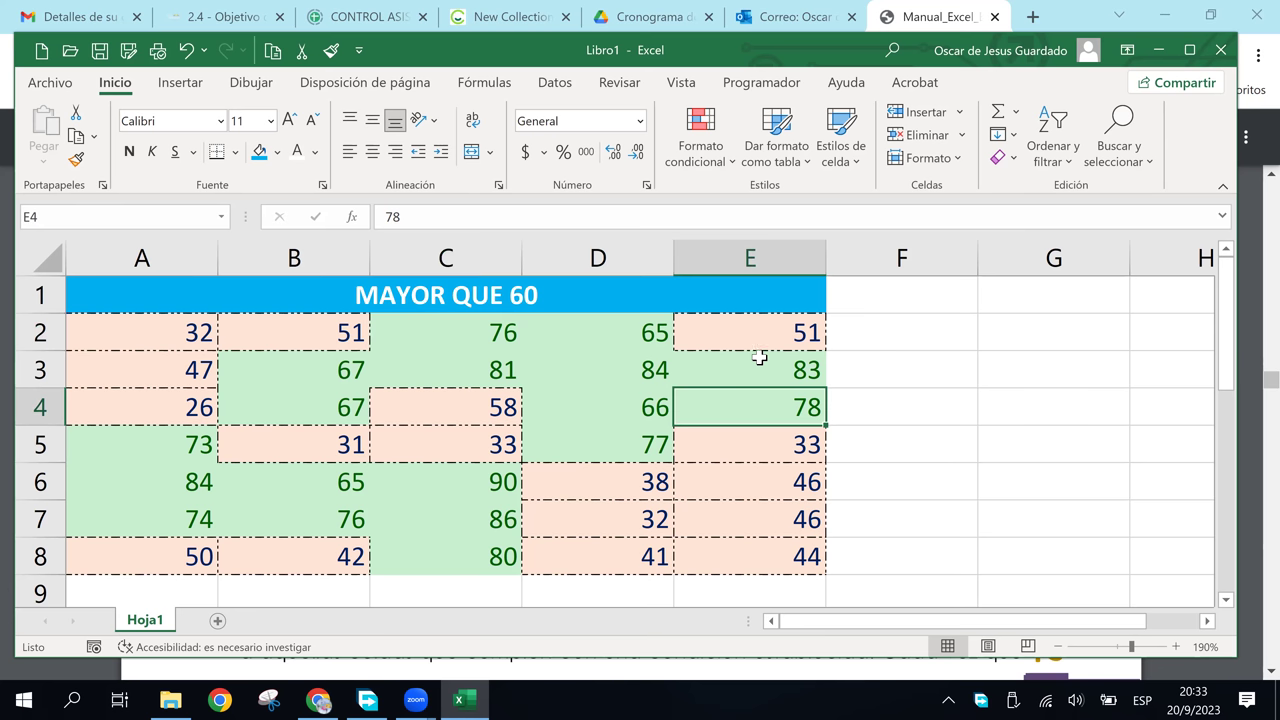
left_click(760, 362)
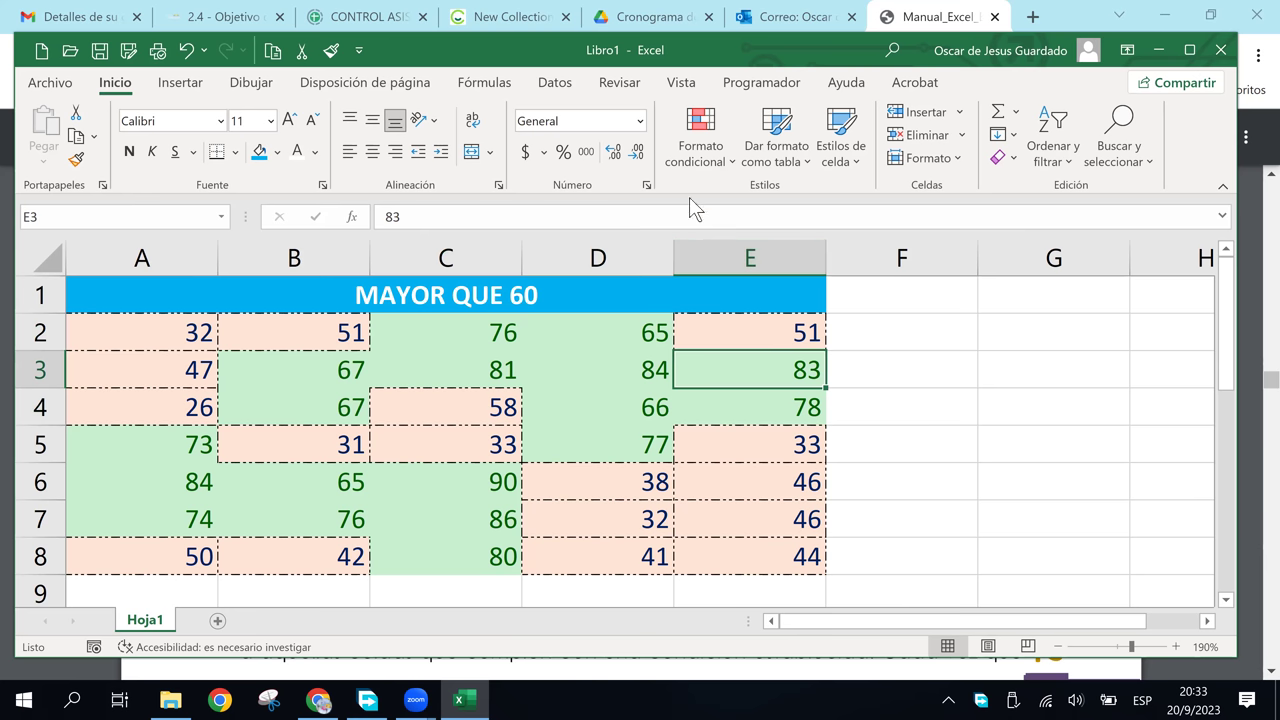
left_click(712, 166)
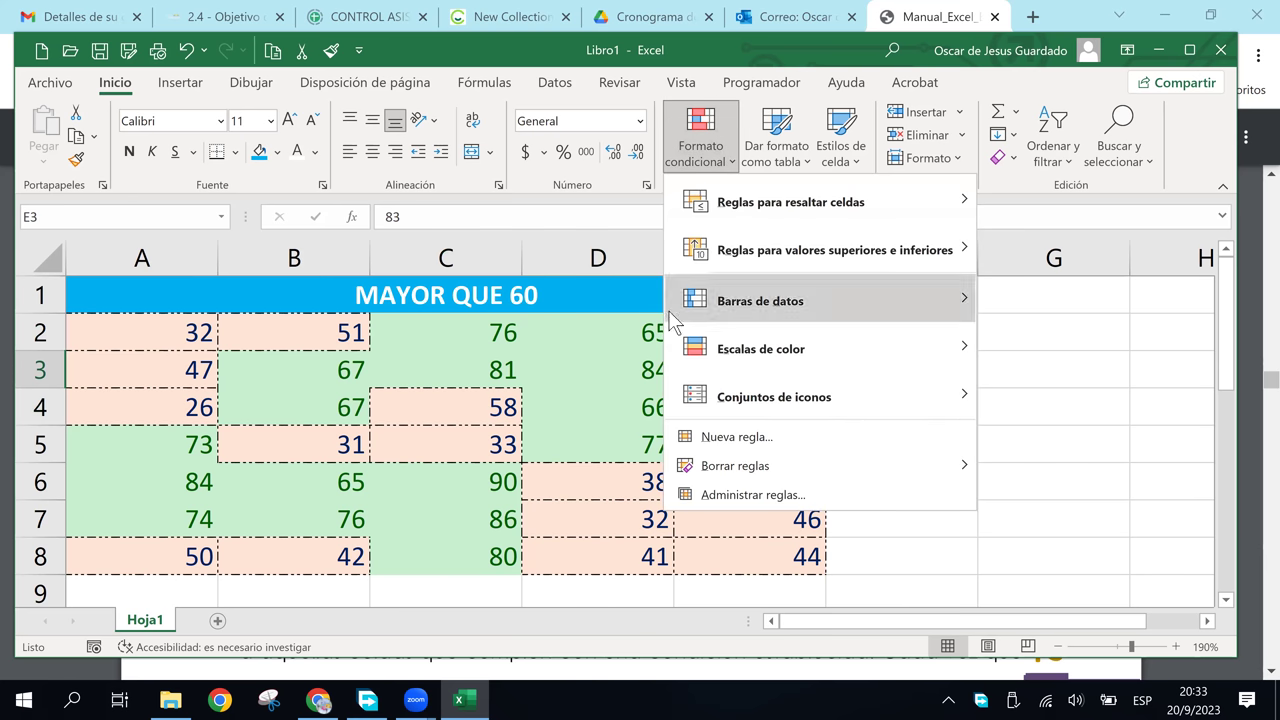
Delete the 'Valor de celda < 60' rule in Administrar reglas and apply the change.
left_click(752, 494)
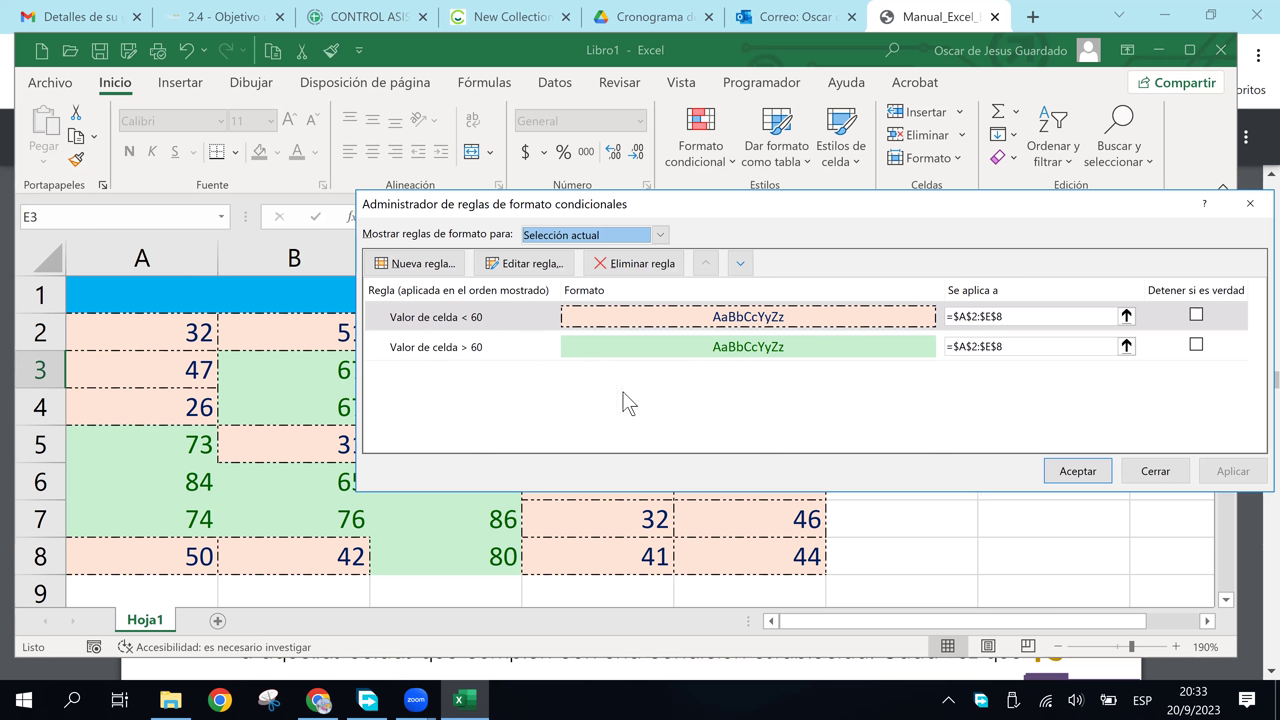
left_click(637, 318)
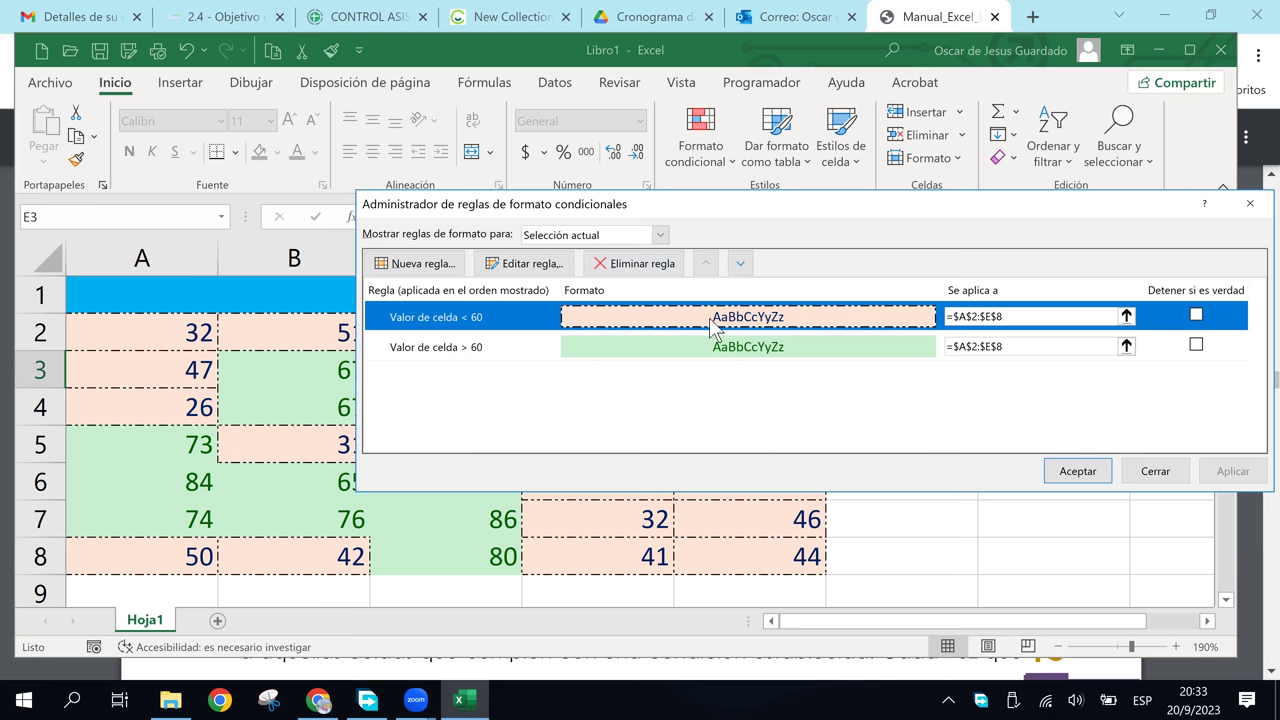
left_click(650, 272)
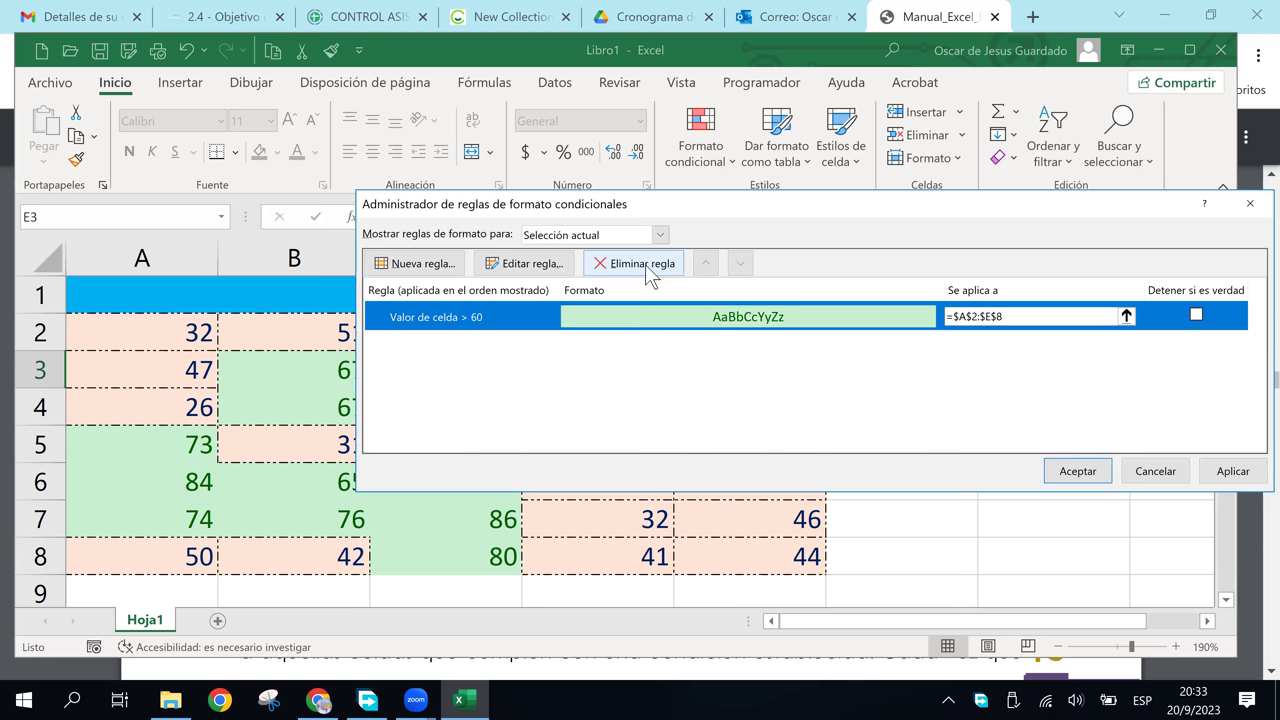
left_click(1212, 472)
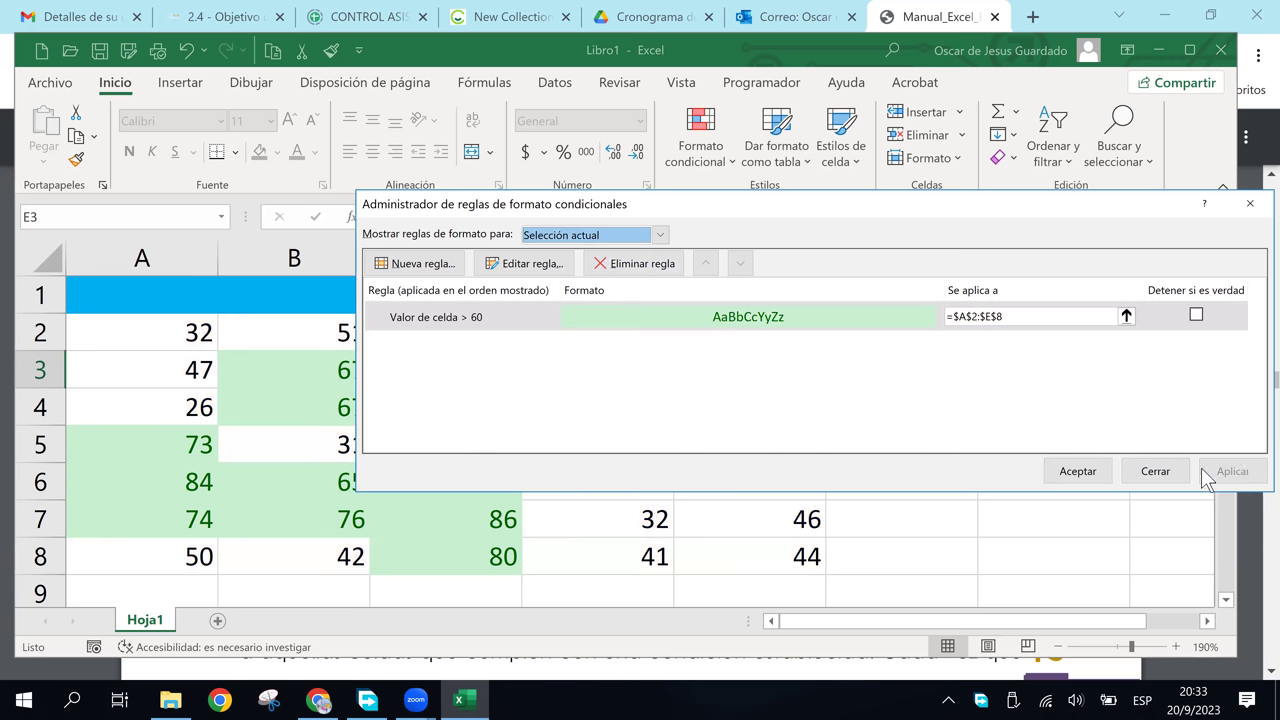
left_click(1074, 470)
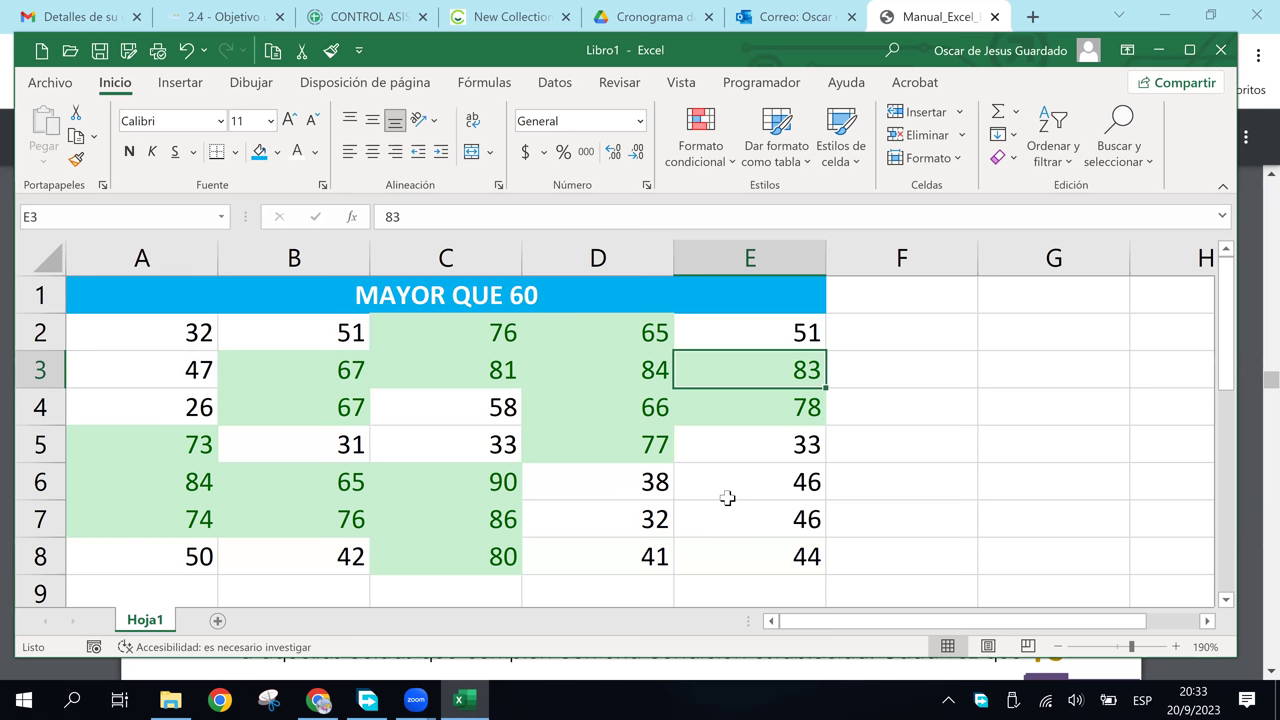
left_click(759, 505)
left_click(750, 485)
left_click(760, 512)
left_click(745, 450)
left_click(796, 502)
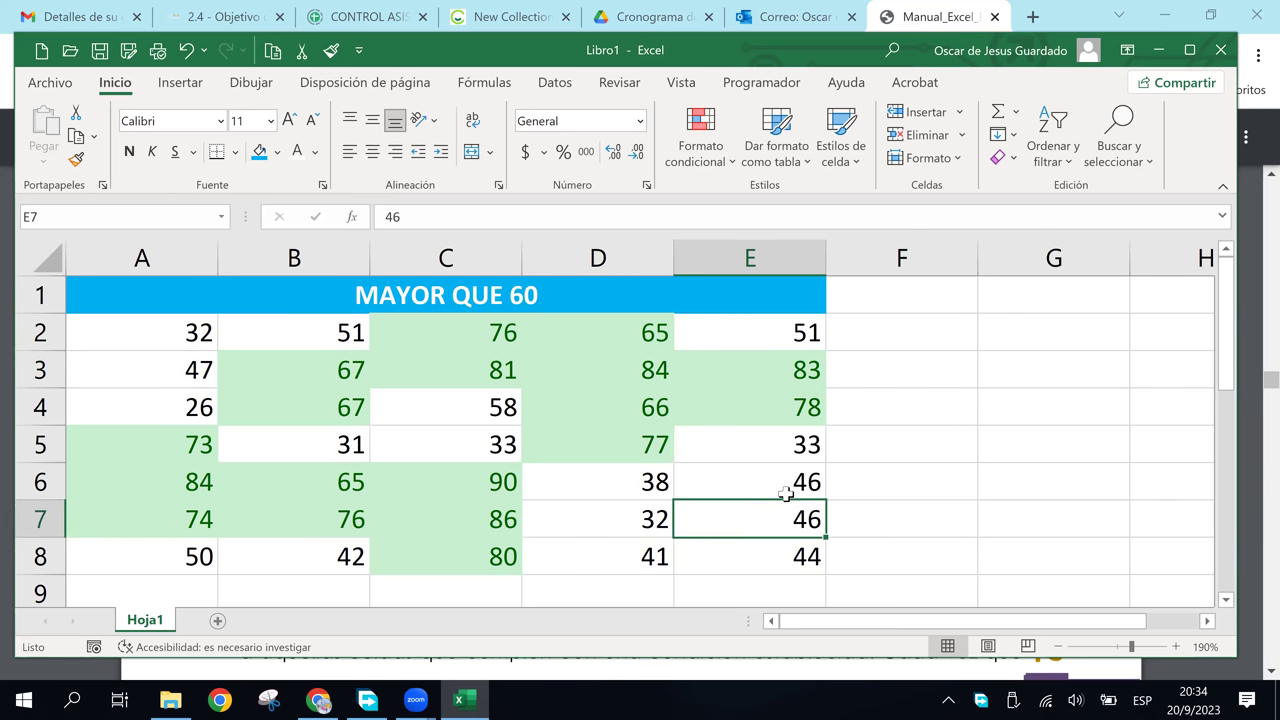
left_click(772, 372)
left_click(761, 484)
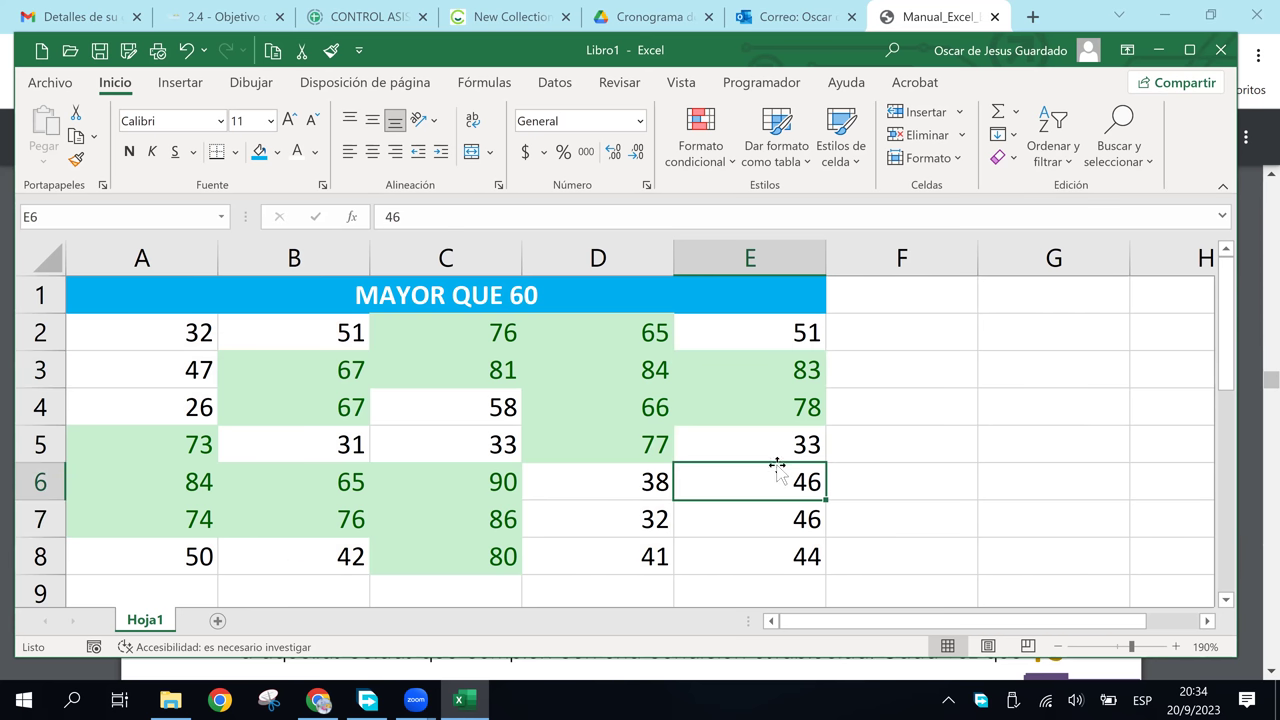
left_click(771, 450)
left_click(771, 505)
left_click(764, 479)
left_click(762, 545)
left_click(751, 517)
left_click(749, 472)
left_click(749, 448)
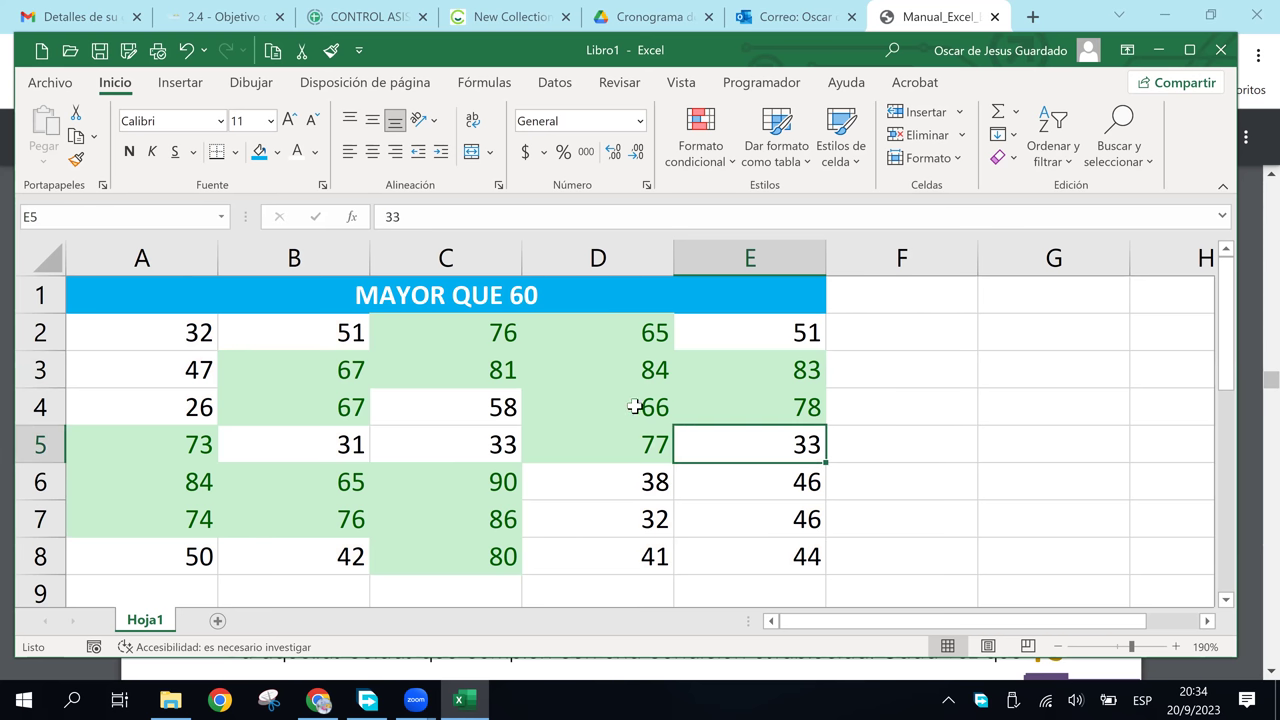
left_click(702, 334)
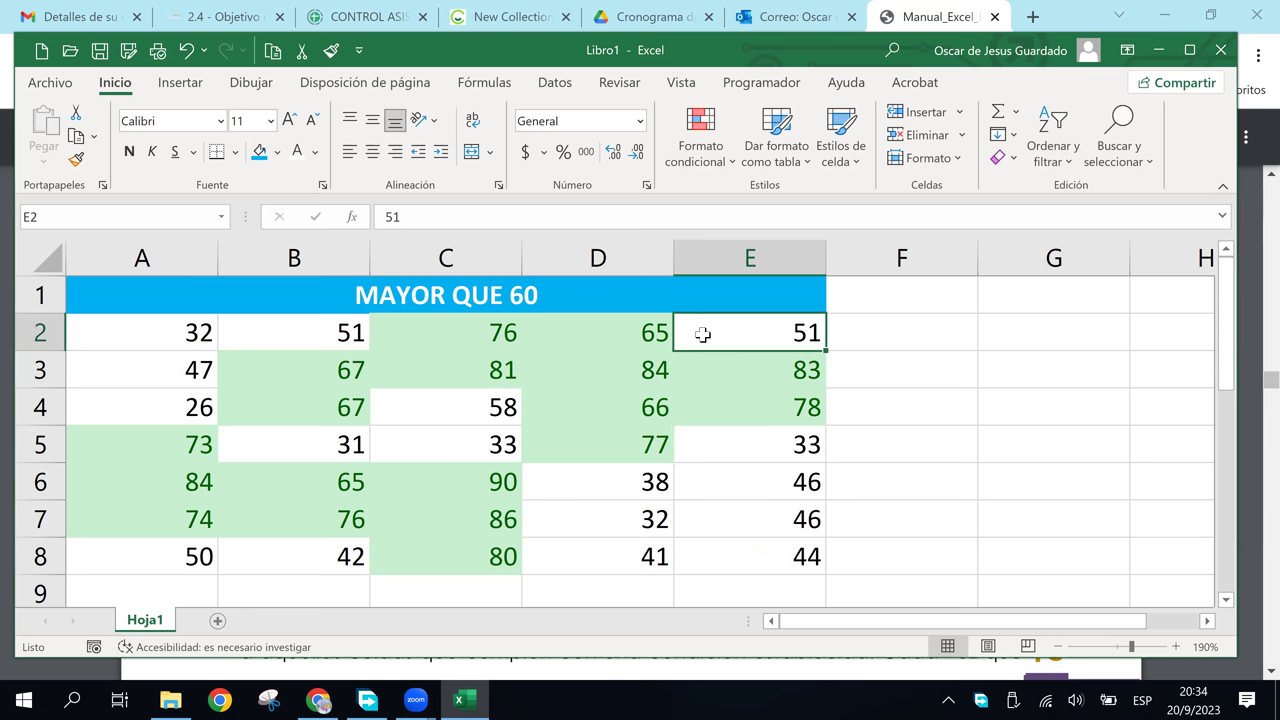
left_click(724, 395)
left_click(723, 373)
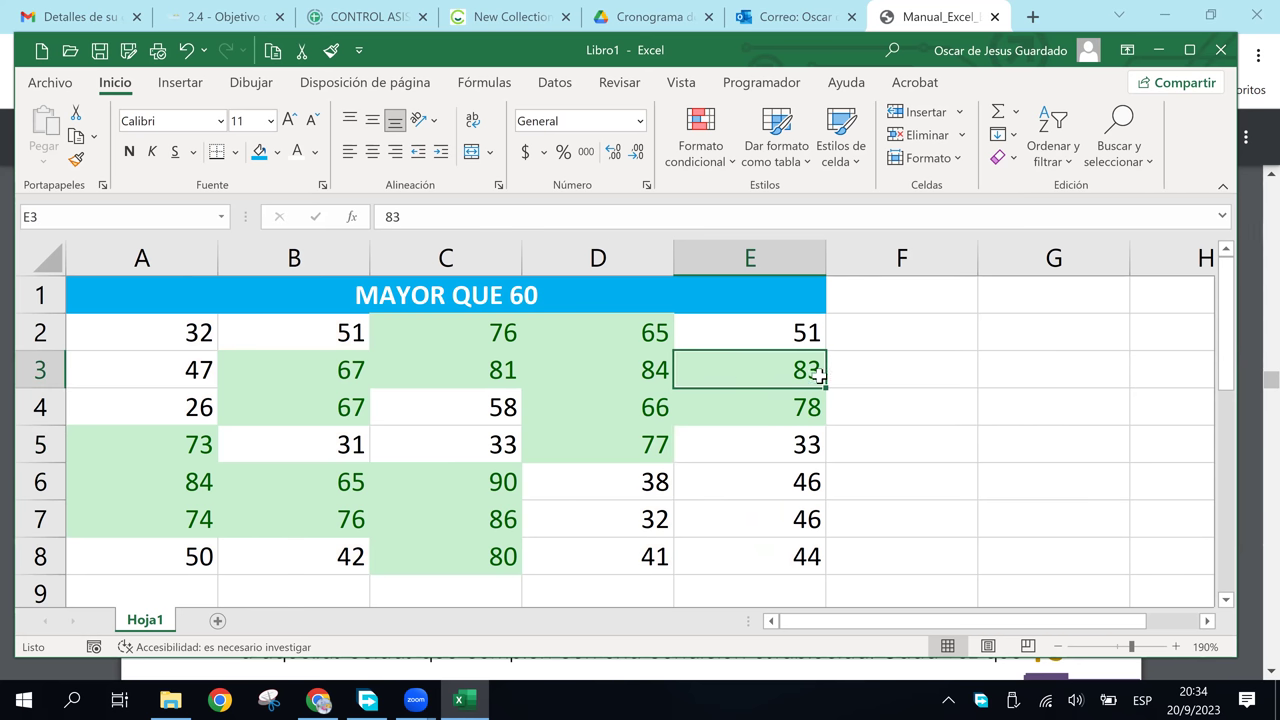
Open Notas.xlsx from recent files, then minimize it to return to Libro1.
left_click(64, 88)
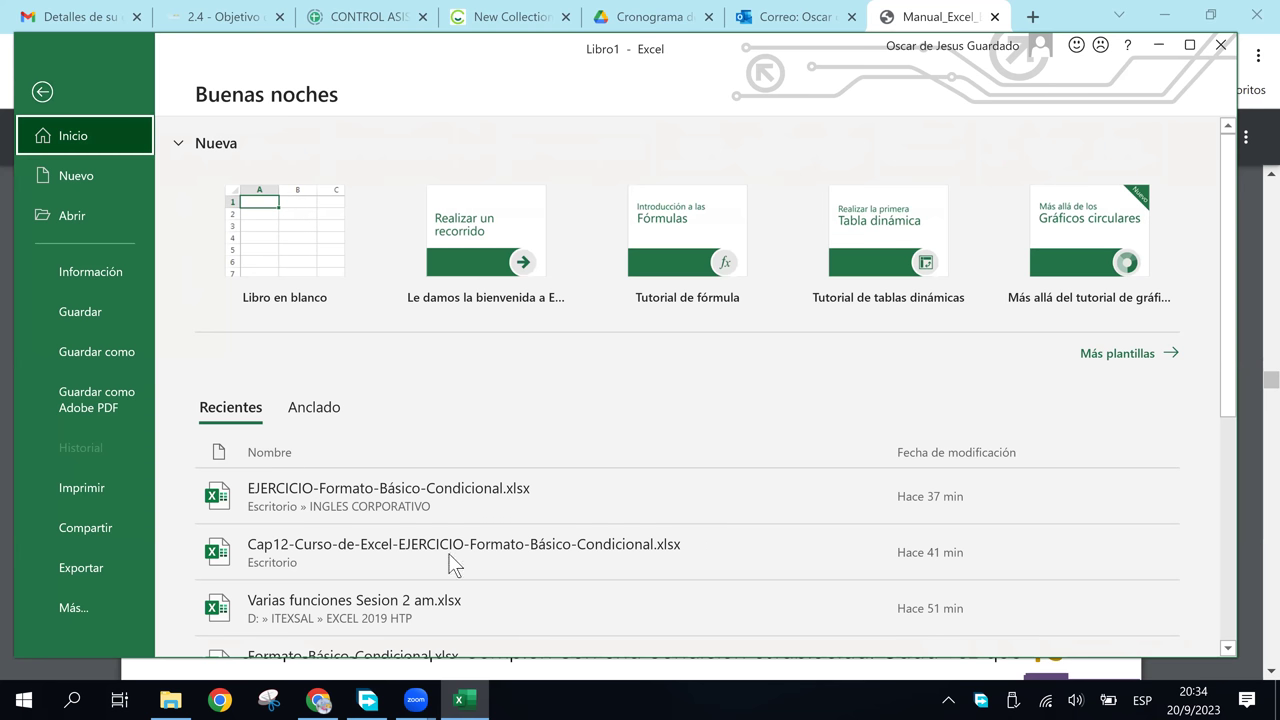
scroll(604, 548, "down", 2)
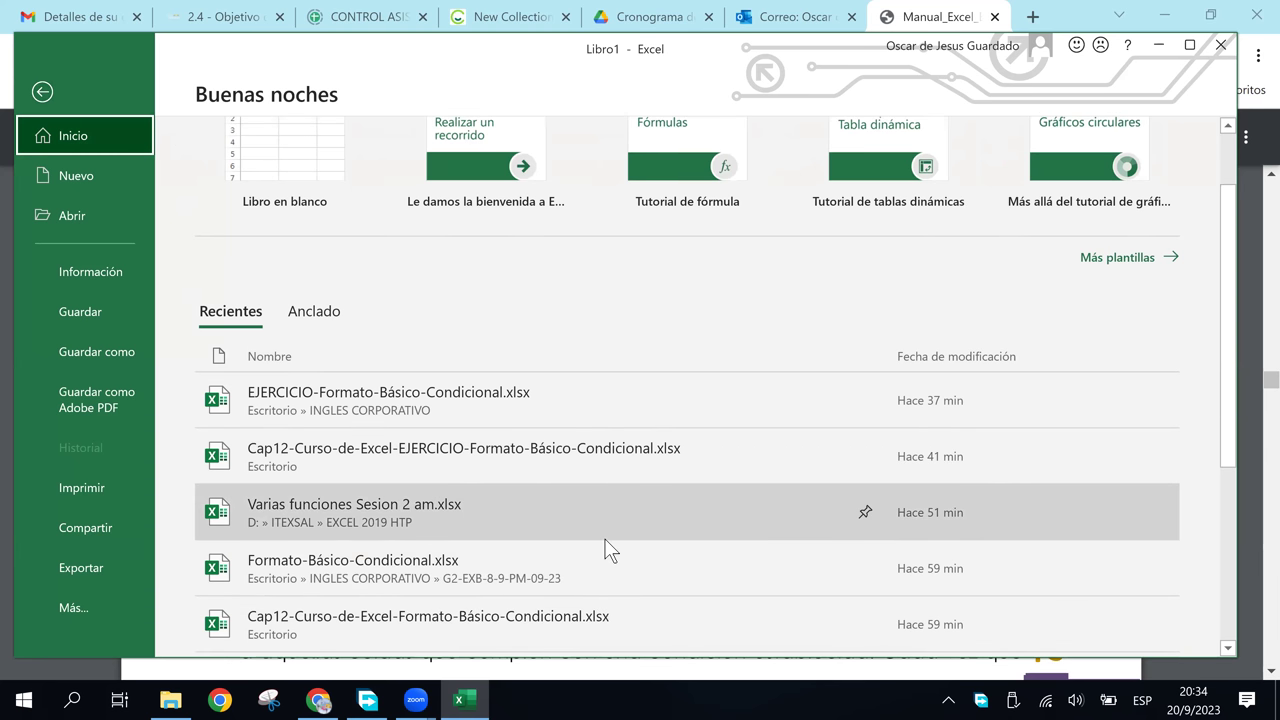
scroll(596, 543, "down", 1)
left_click(388, 624)
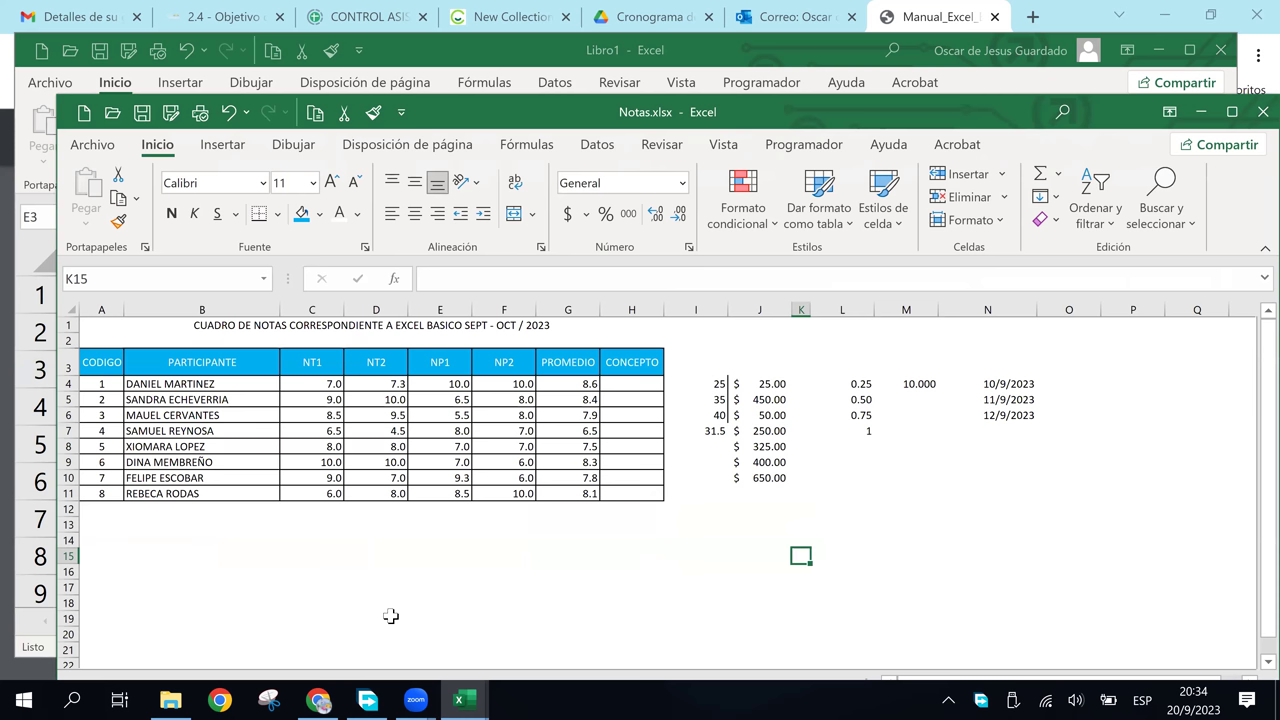
left_click(1196, 112)
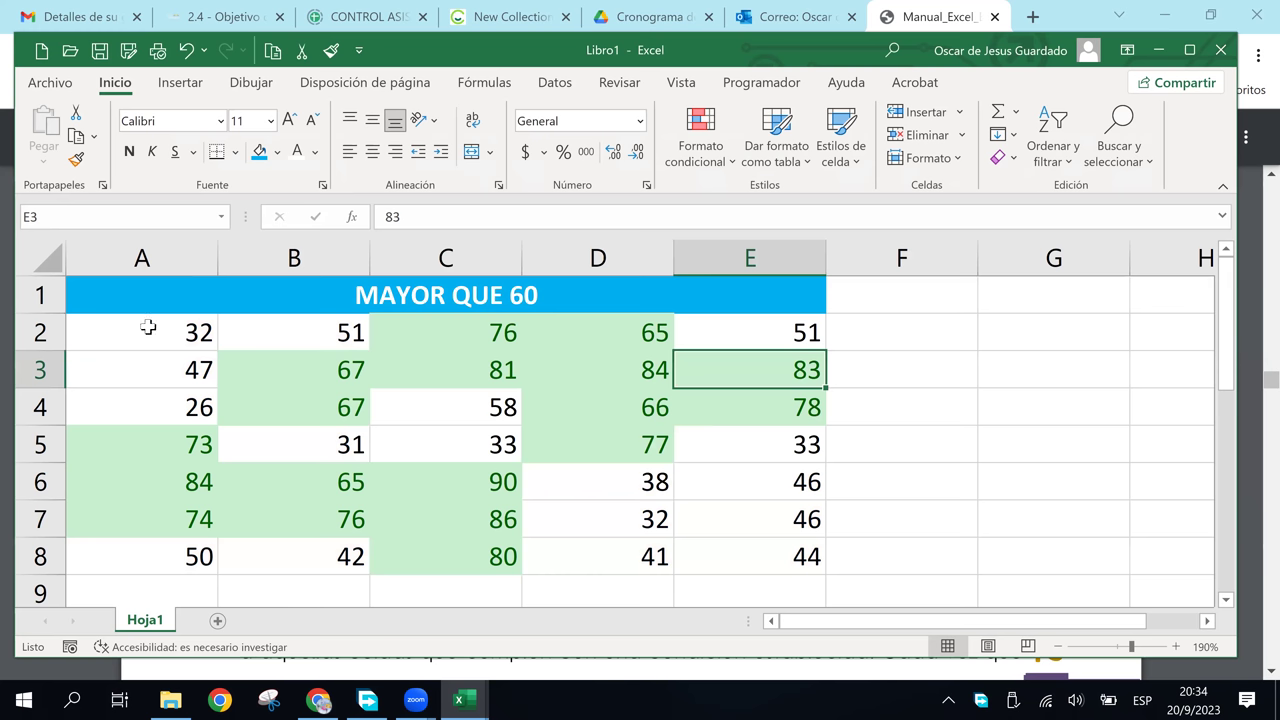
Select A2:E8 and pick the 'Valor de celda > 60' rule in Administrar reglas.
left_click_drag(135, 330, 748, 570)
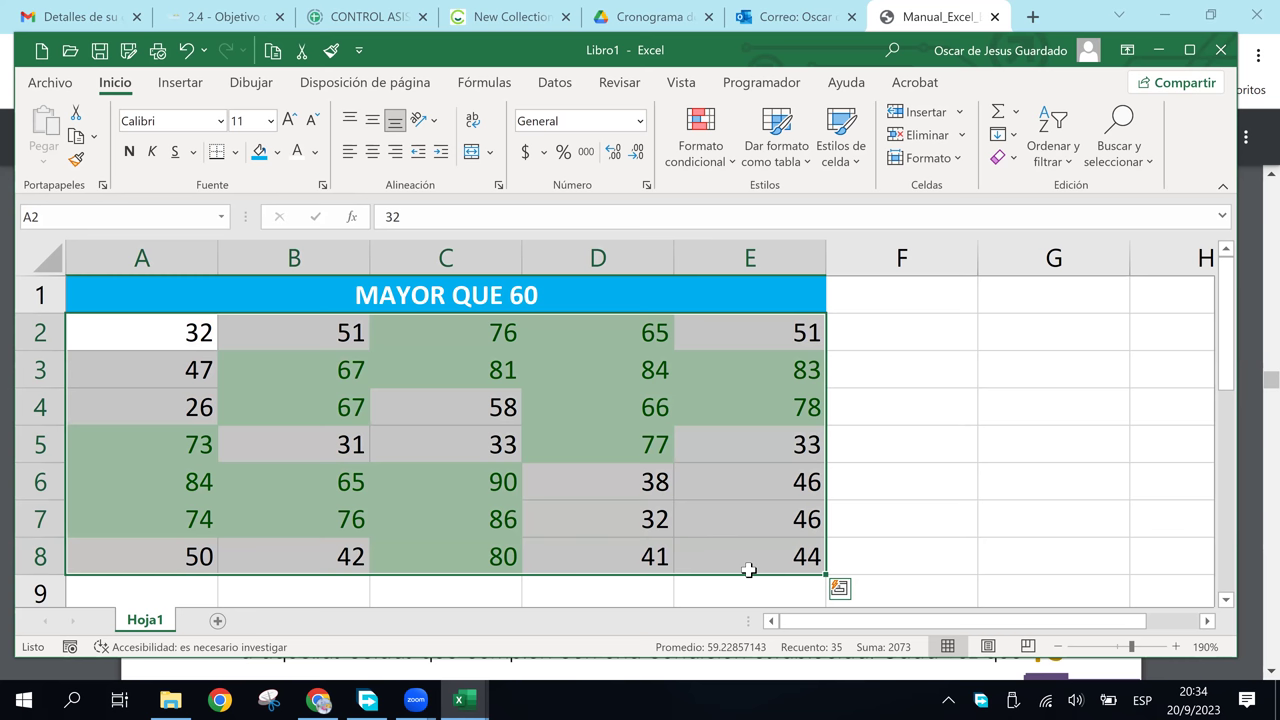
left_click(728, 170)
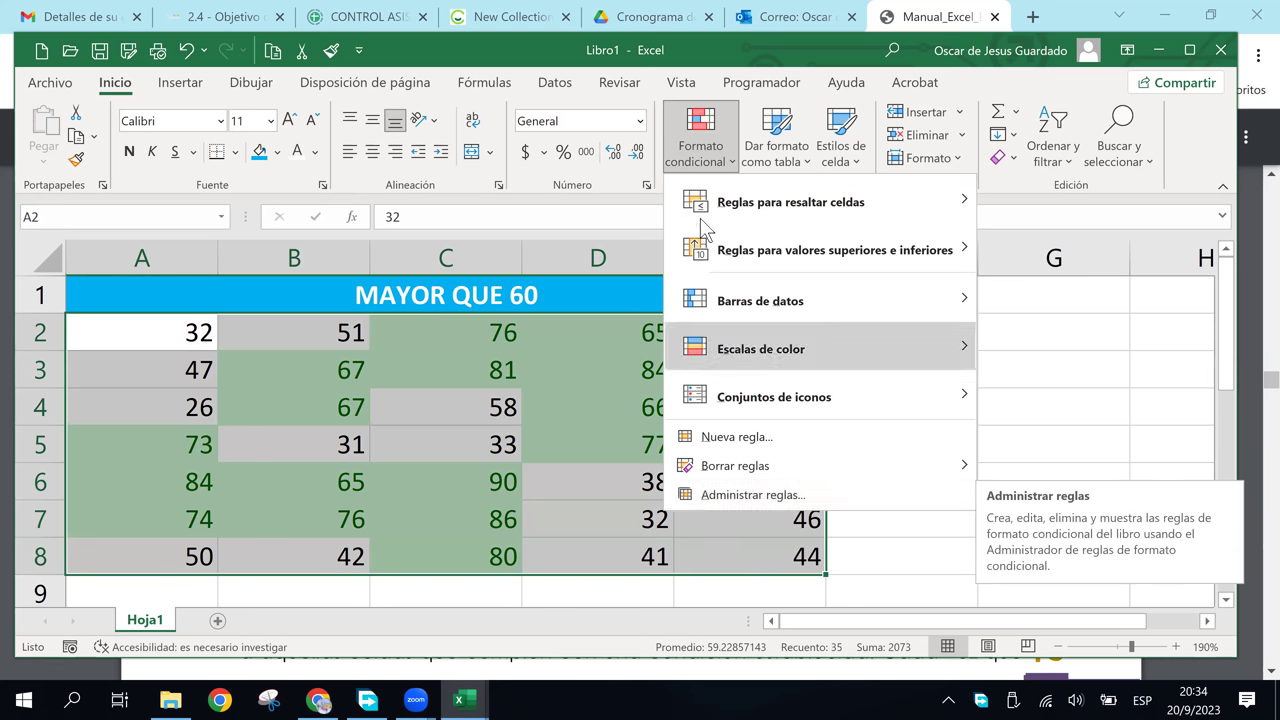
left_click(729, 497)
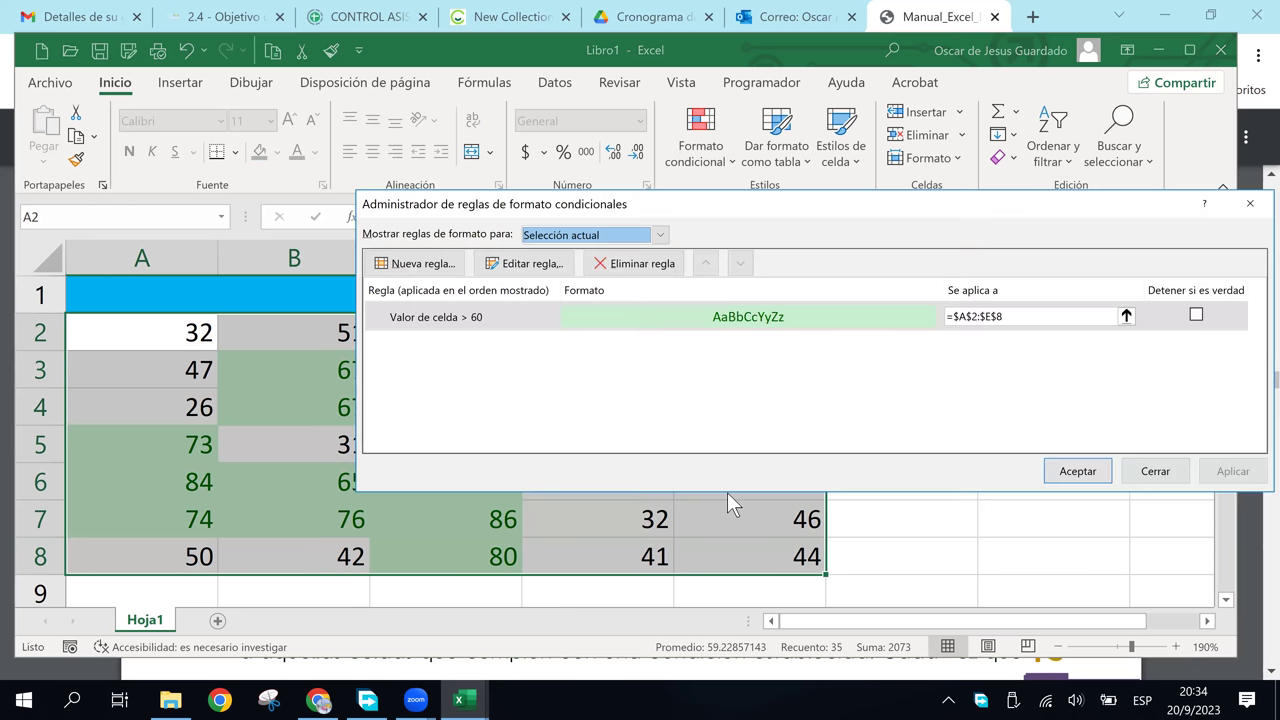
left_click(545, 323)
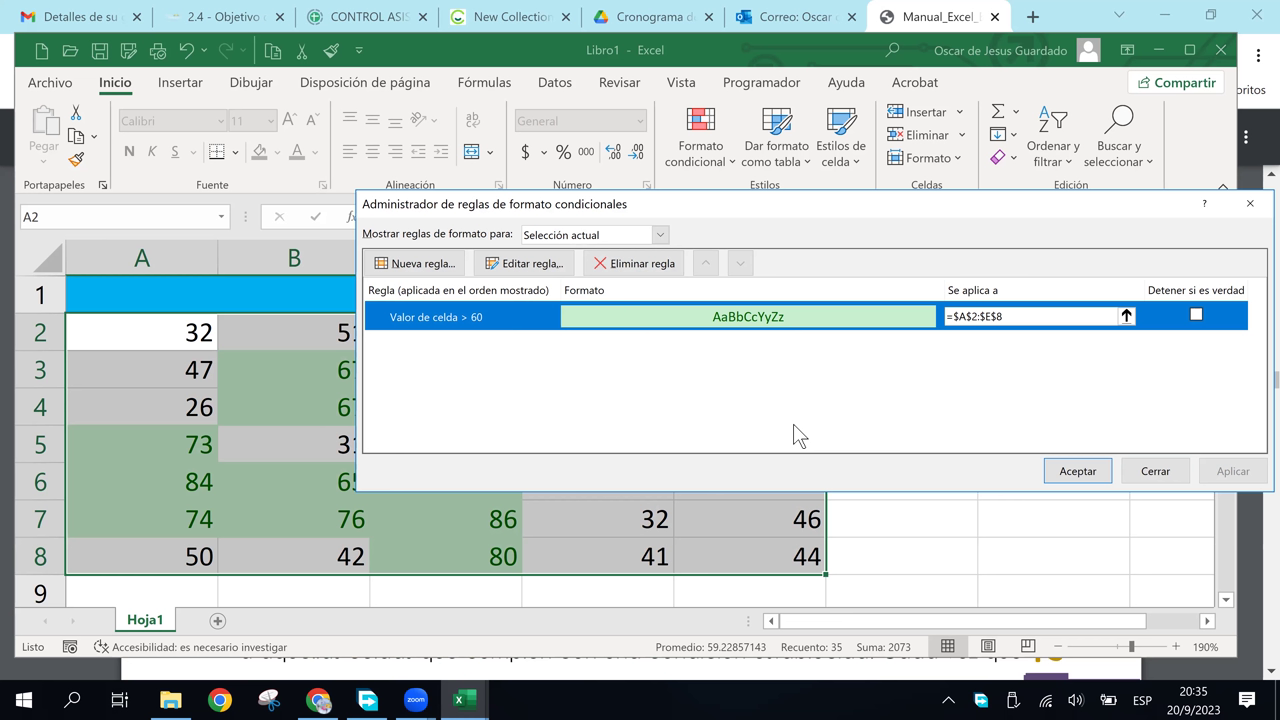
Edit the greater-than-60 rule to add a dotted Contorno border, then apply and close.
left_click(510, 264)
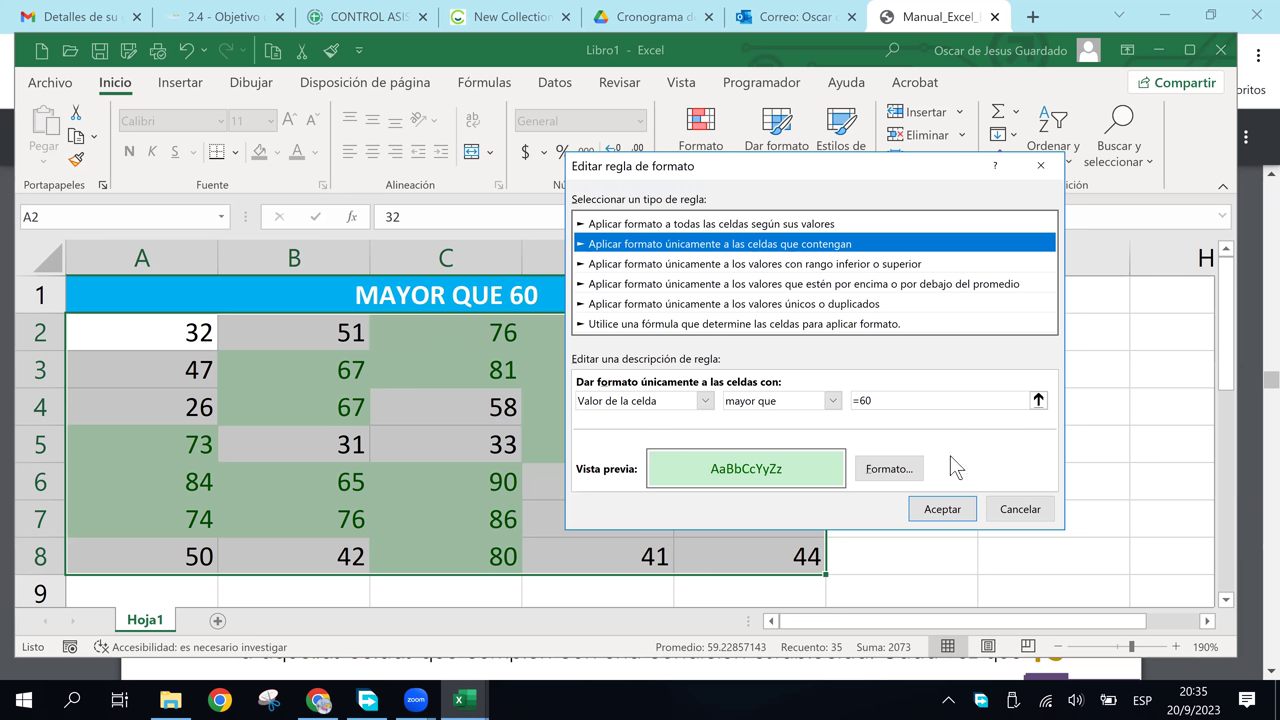
left_click(905, 482)
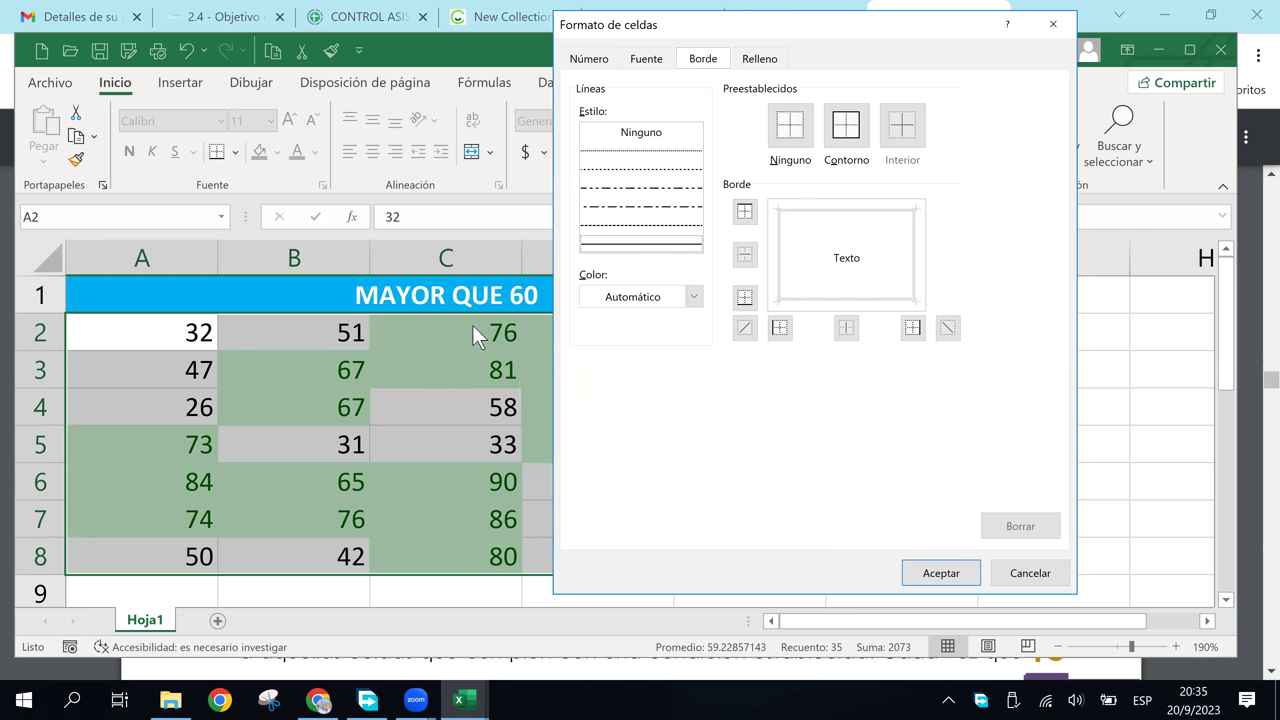
left_click(648, 170)
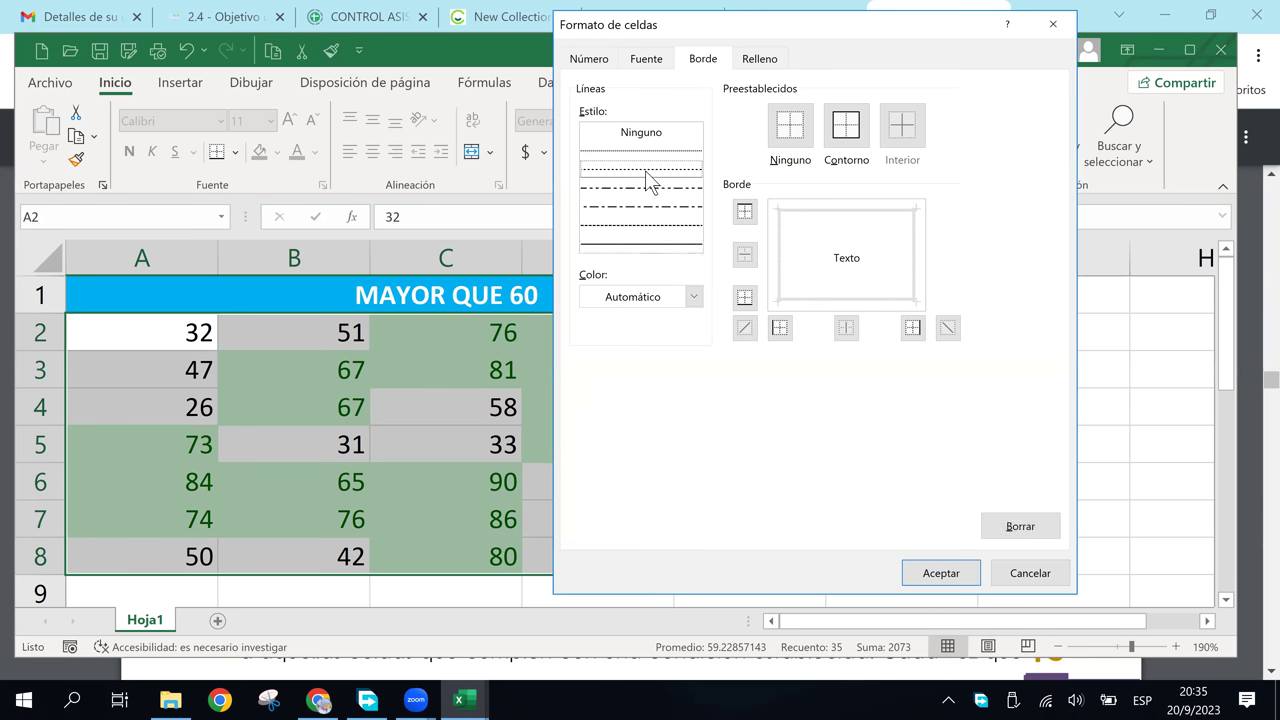
left_click(855, 128)
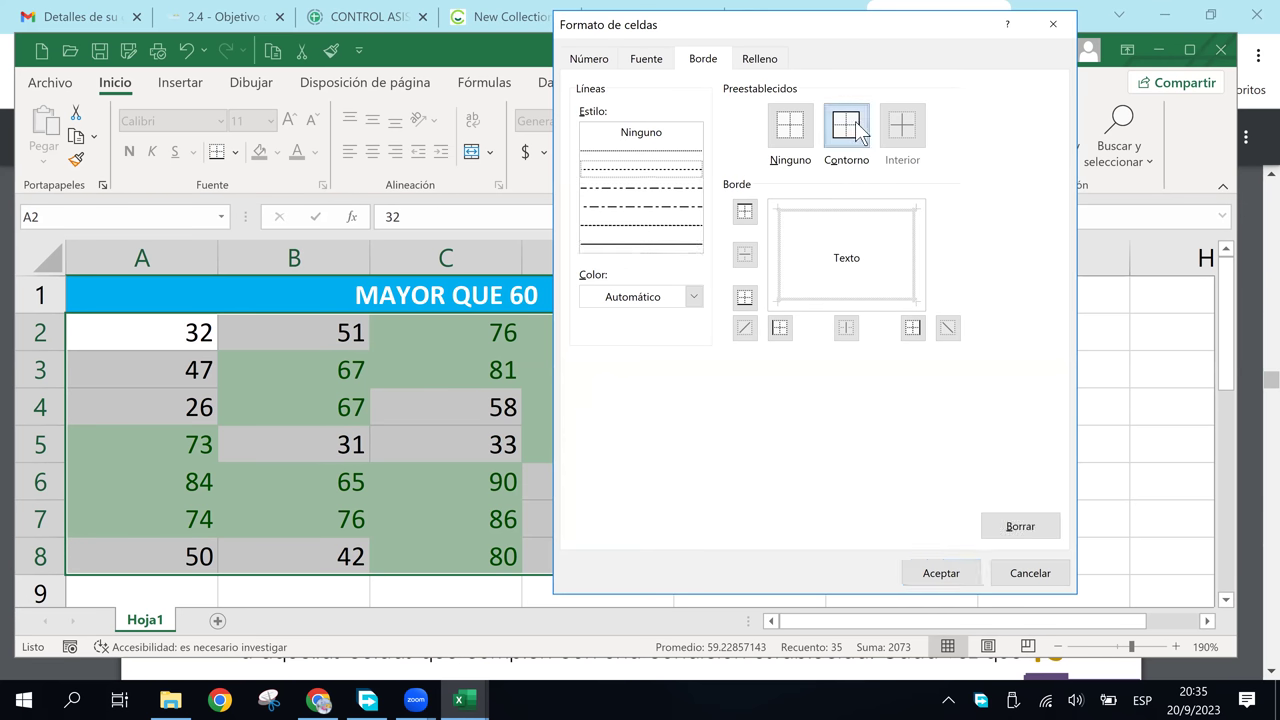
left_click(947, 577)
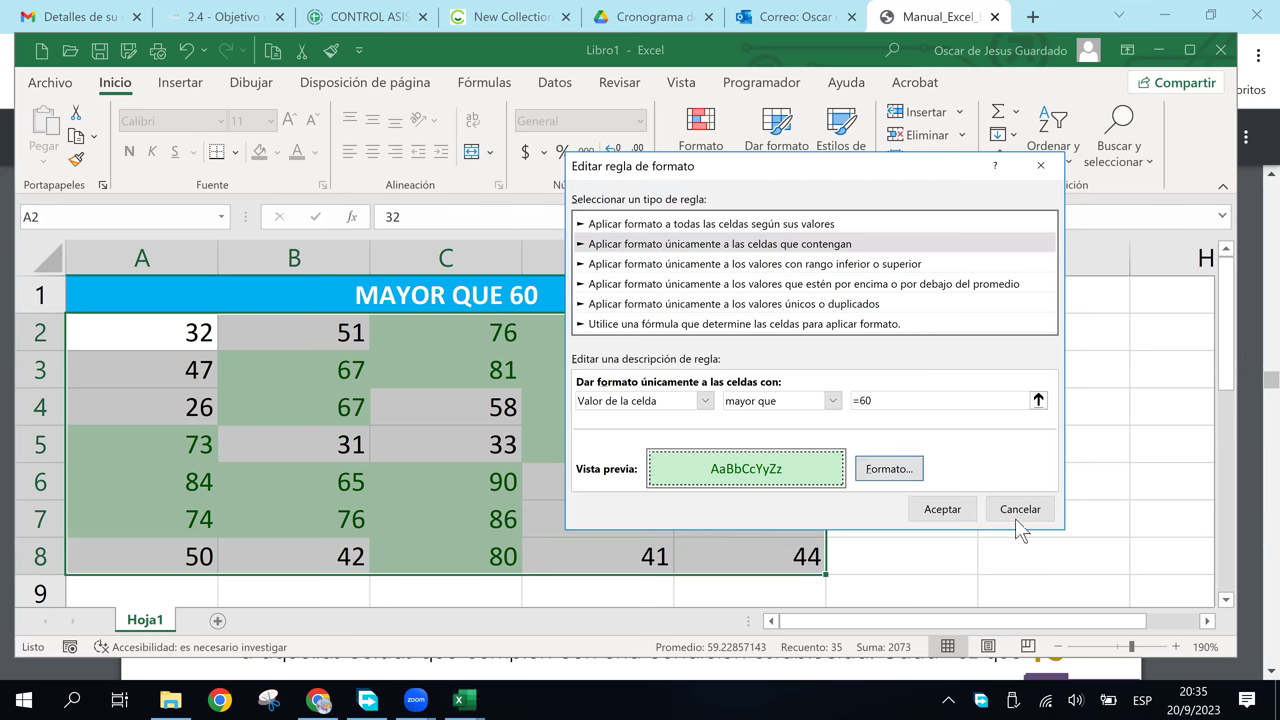
left_click(940, 512)
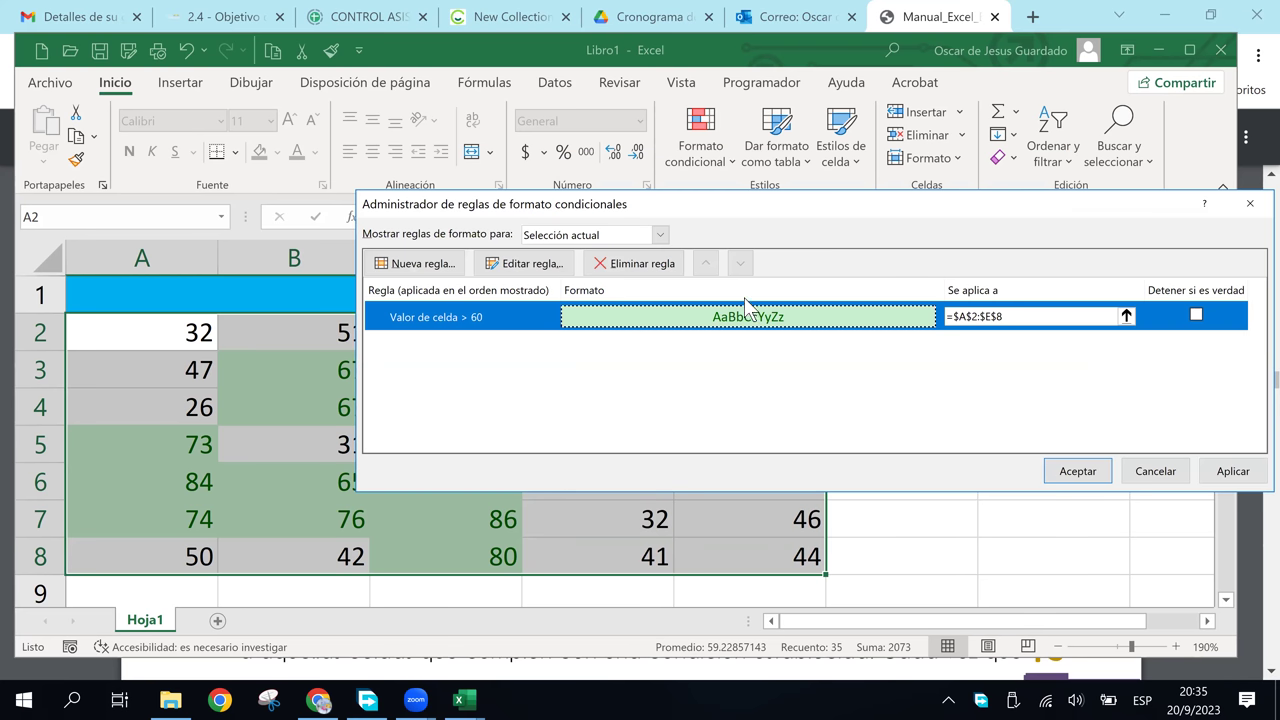
left_click(1238, 478)
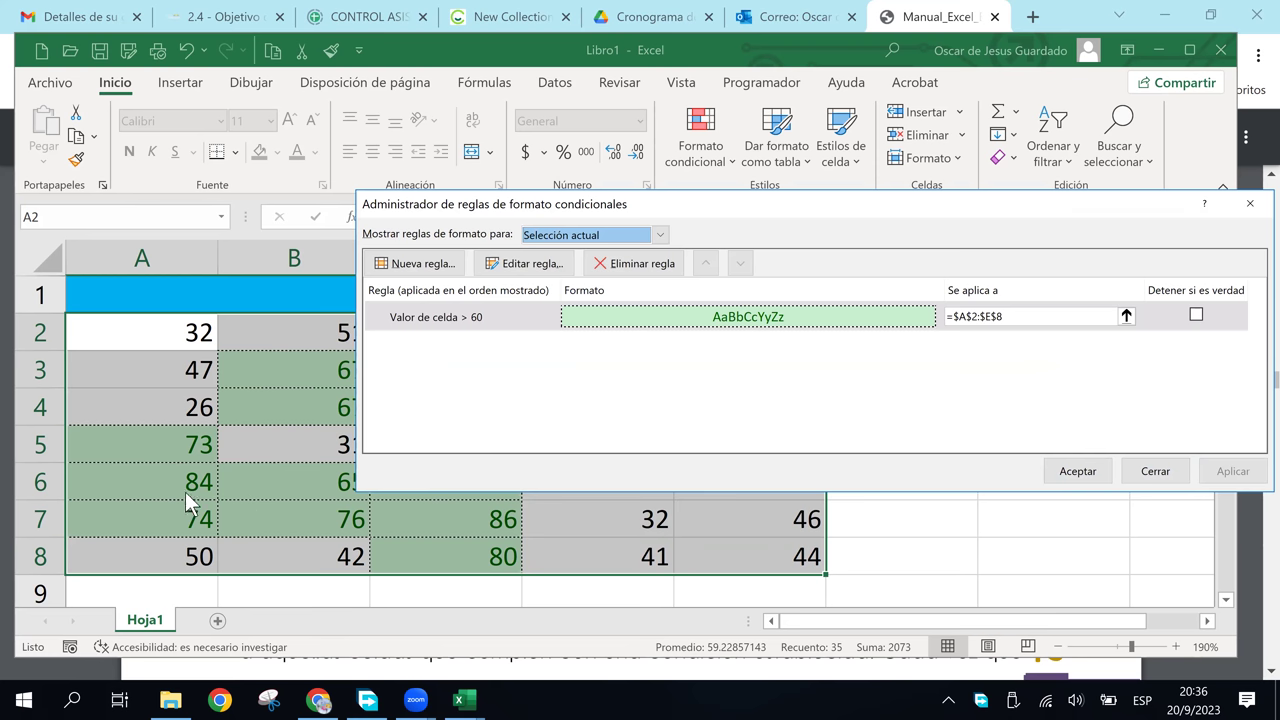
left_click(1078, 471)
Close the conditional formatting rule list, keeping the changes, and deselect to view the new borders.
left_click(690, 484)
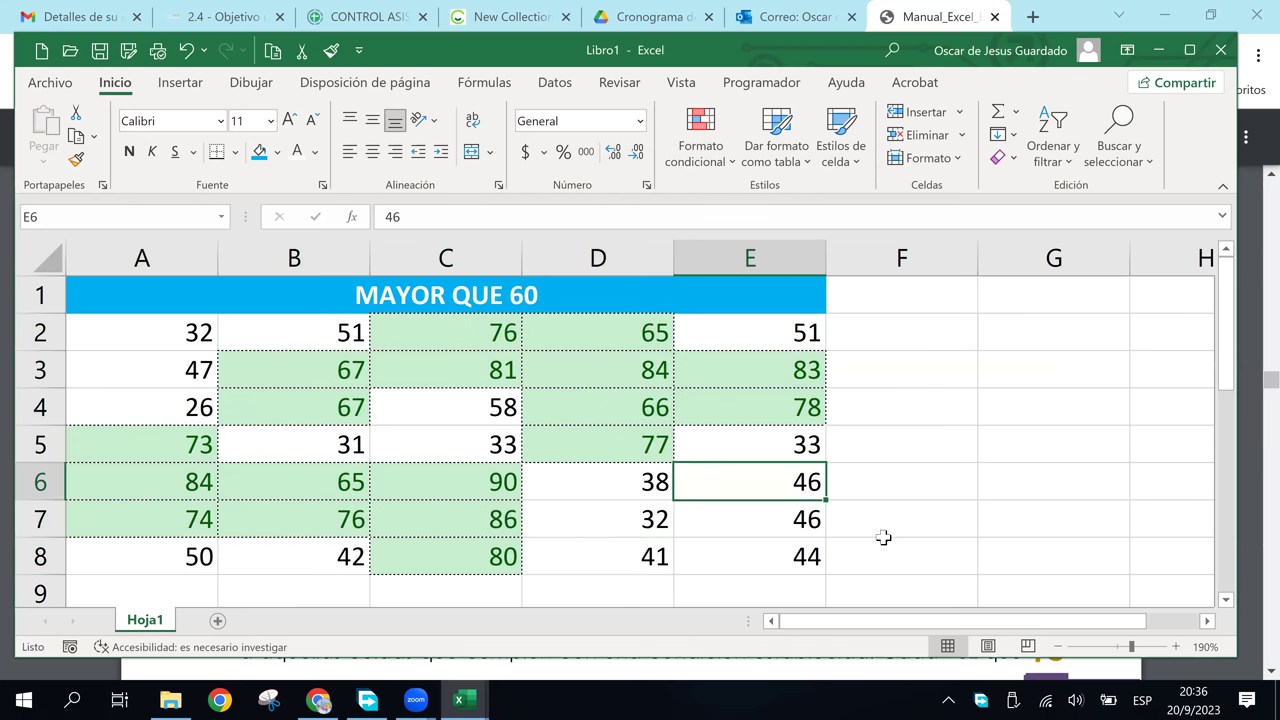
left_click(949, 440)
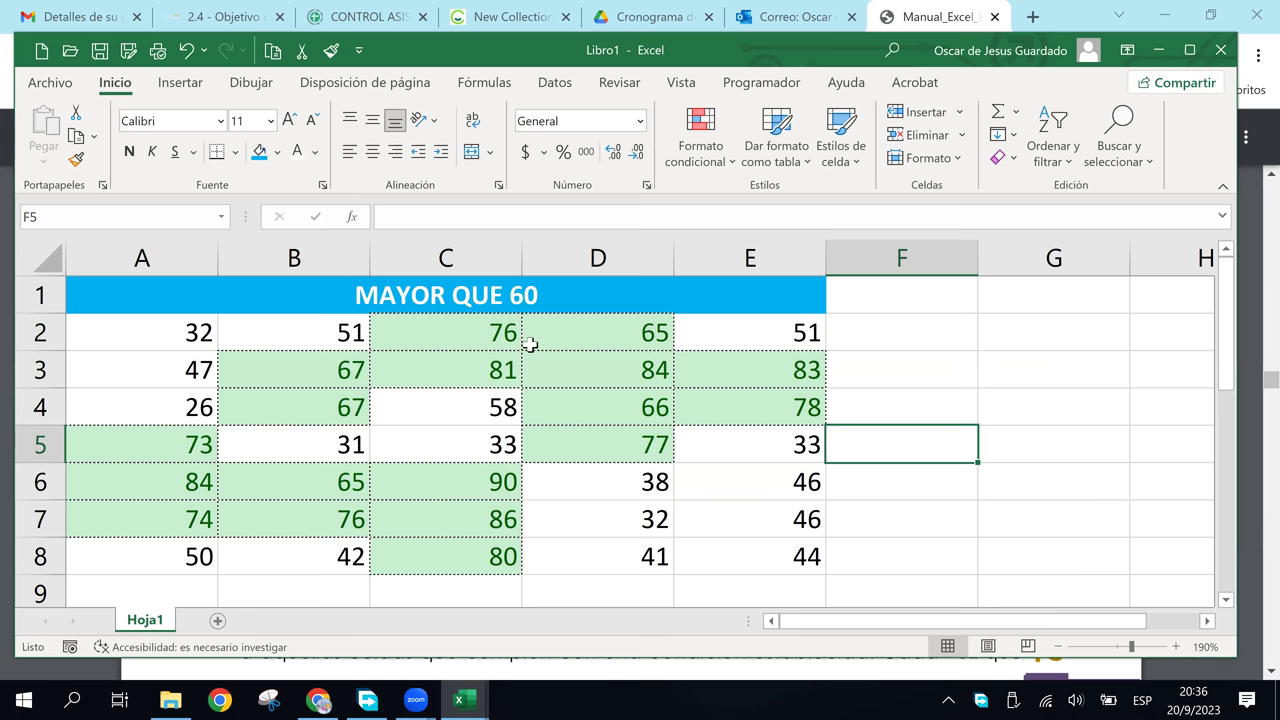
scroll(530, 344, "up", 1, "ctrl")
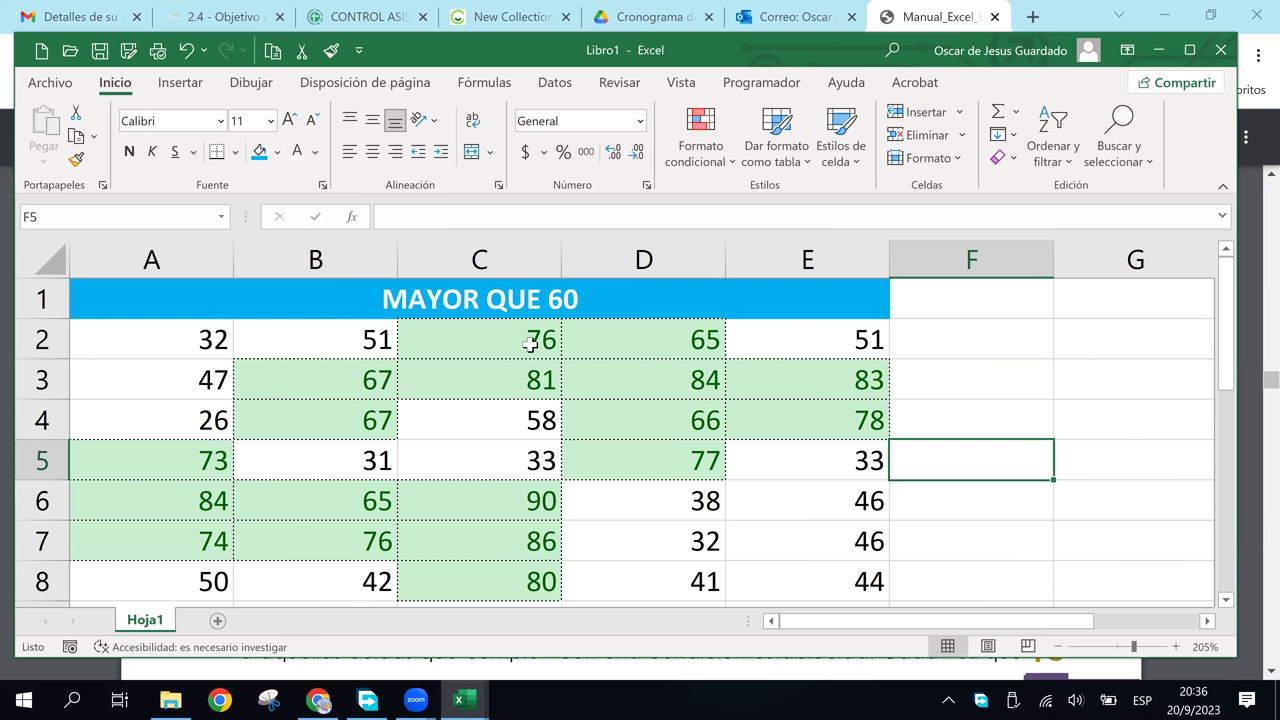
scroll(530, 344, "up", 1, "ctrl")
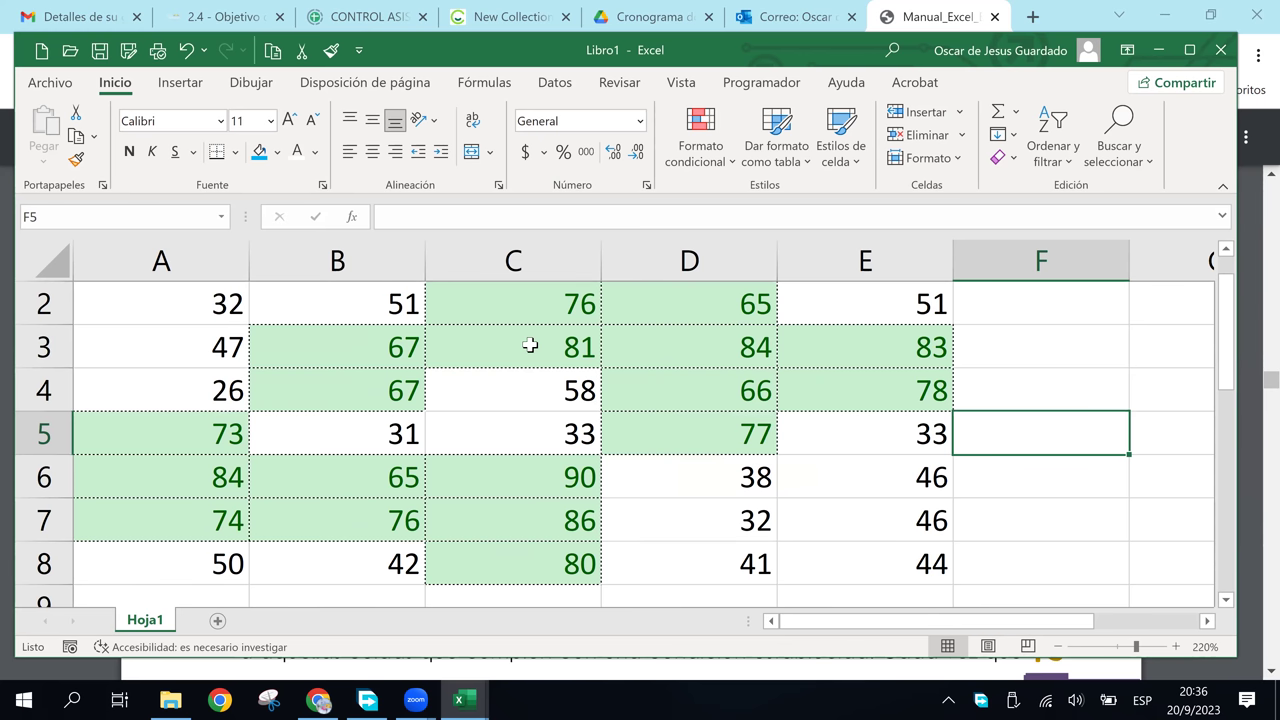
Check cells D3 (84), D4 (66) and D5 (77), then preview the open workbooks.
left_click(672, 403)
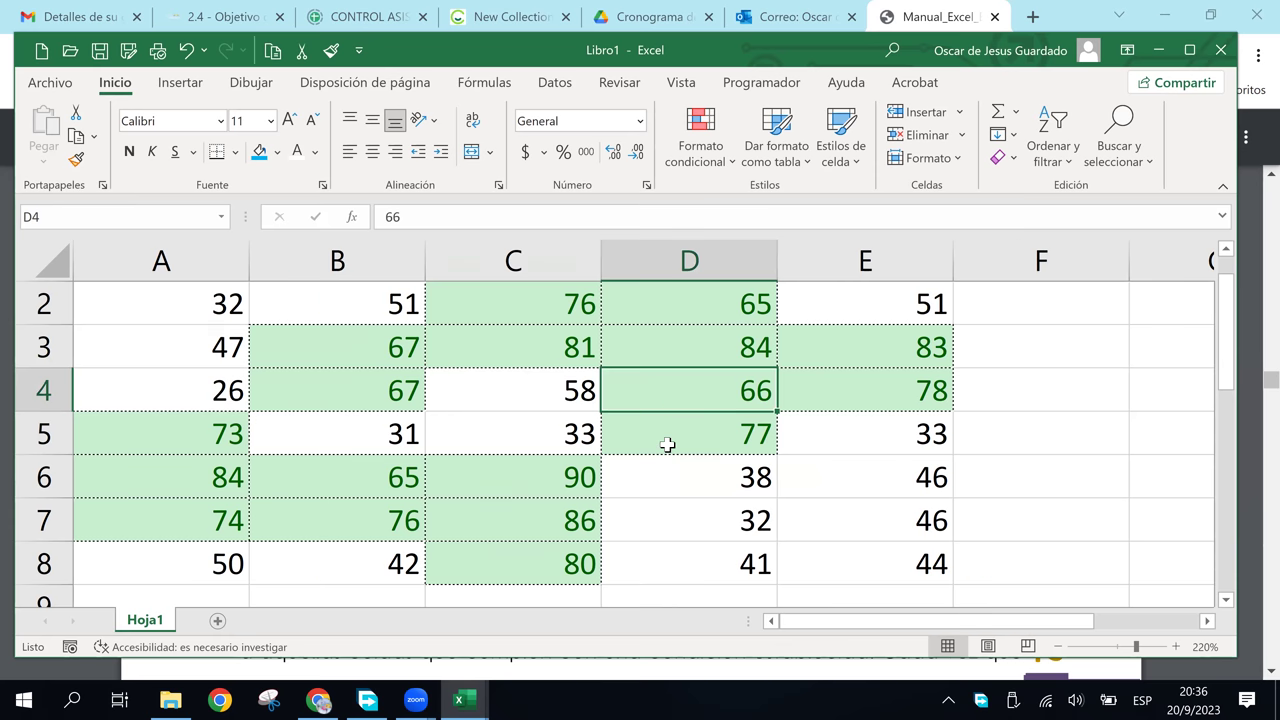
scroll(667, 444, "up", 1)
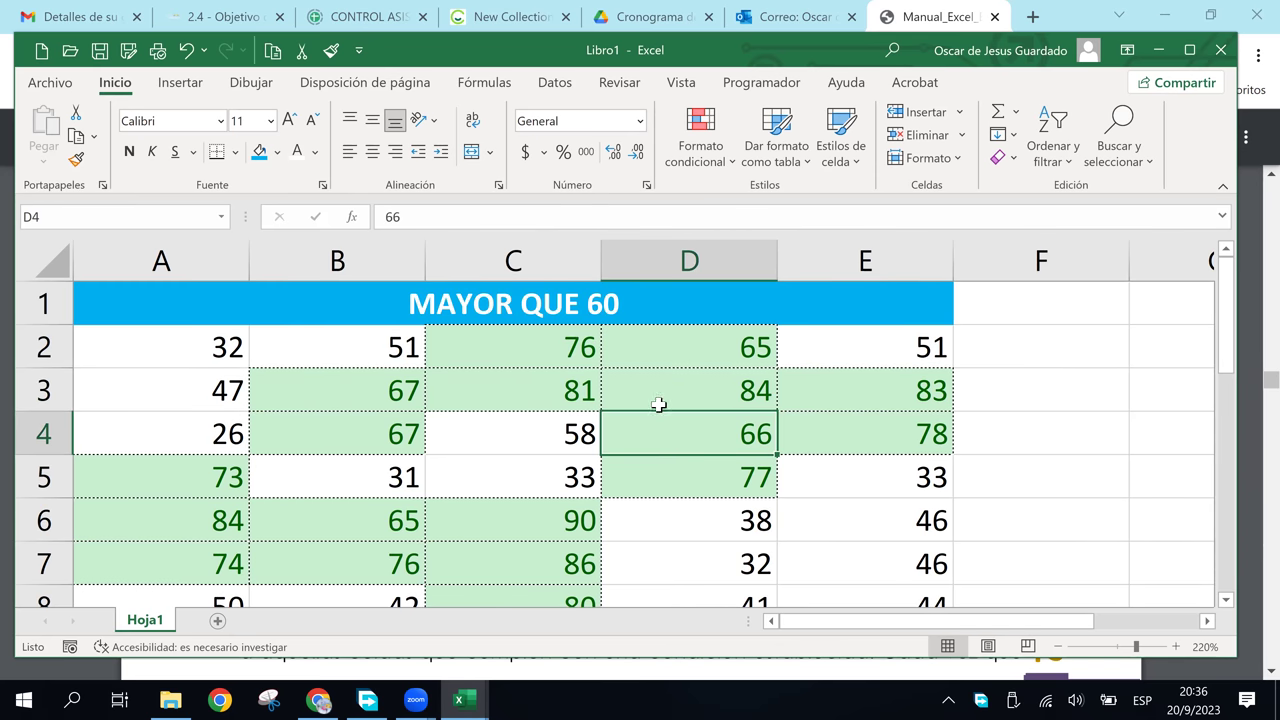
left_click(659, 367)
left_click(660, 397)
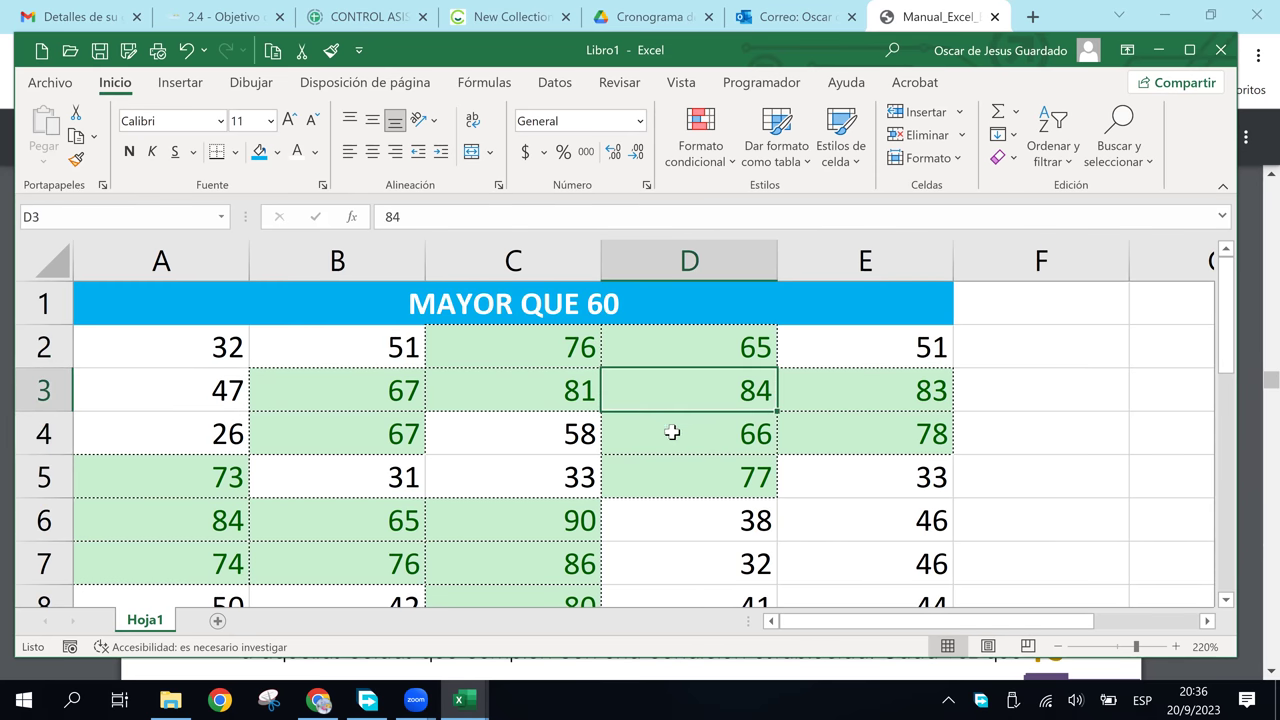
left_click(732, 448)
left_click(700, 478)
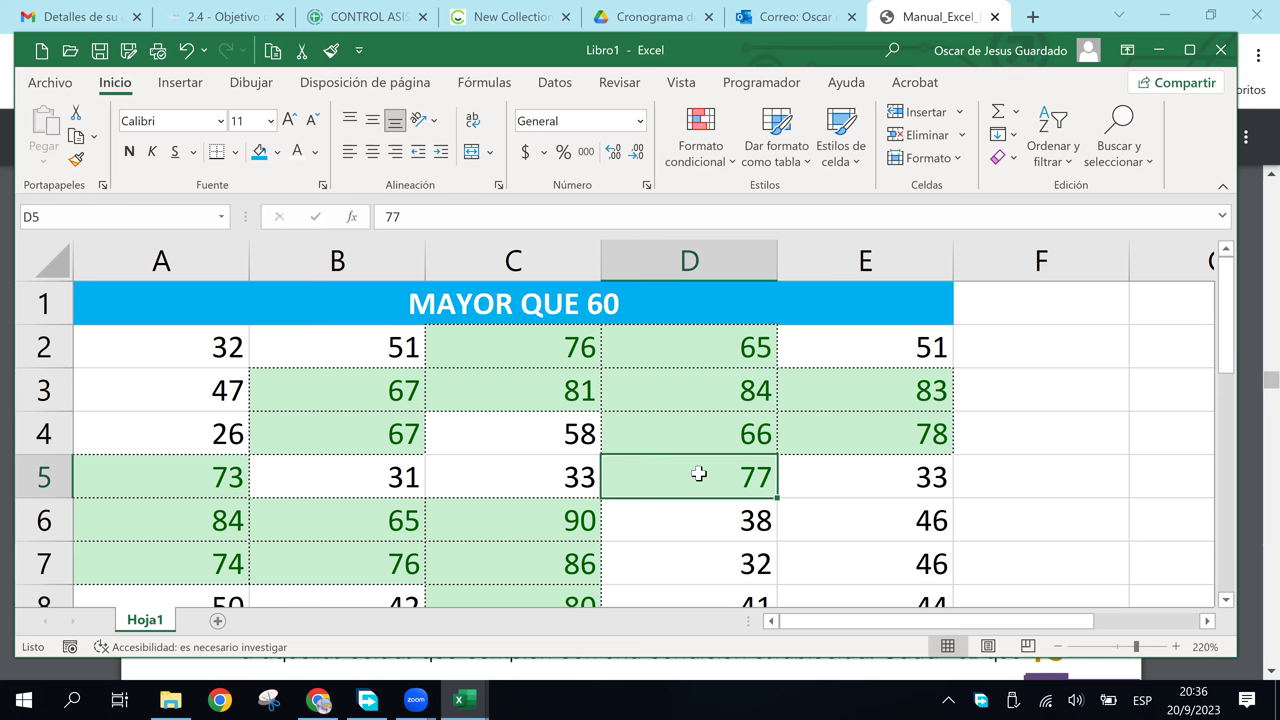
left_click(657, 435)
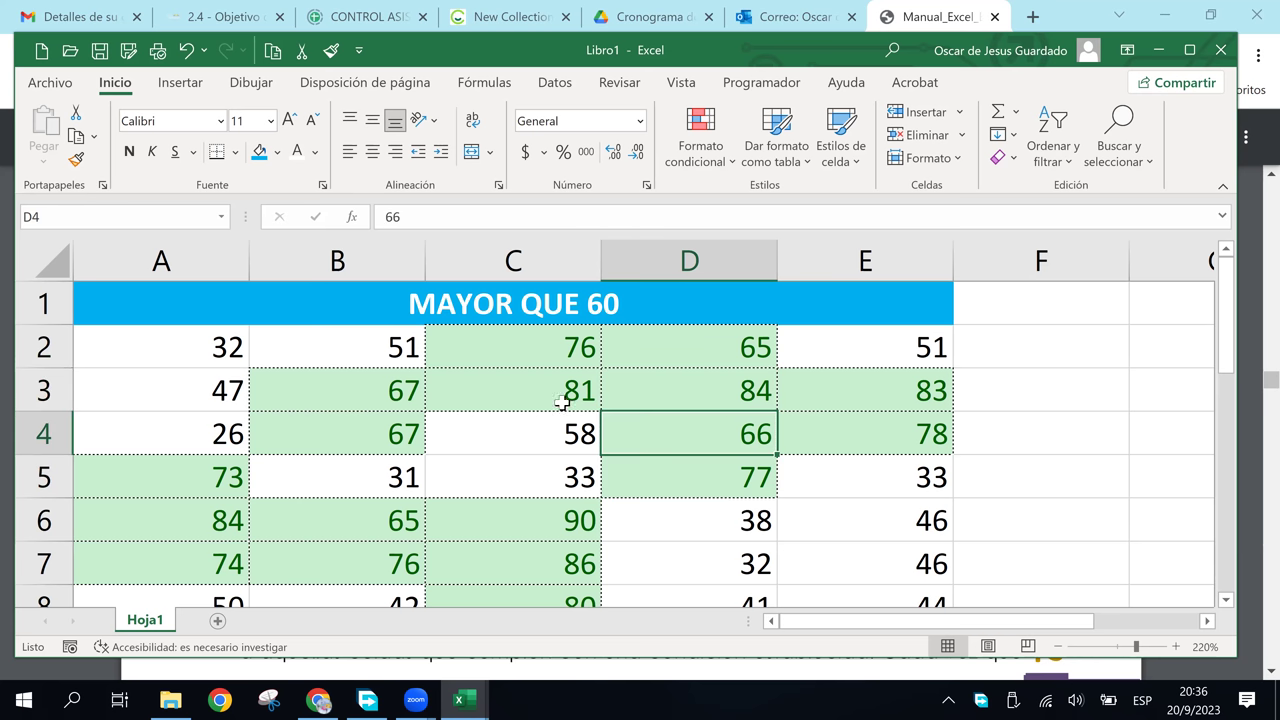
left_click(462, 700)
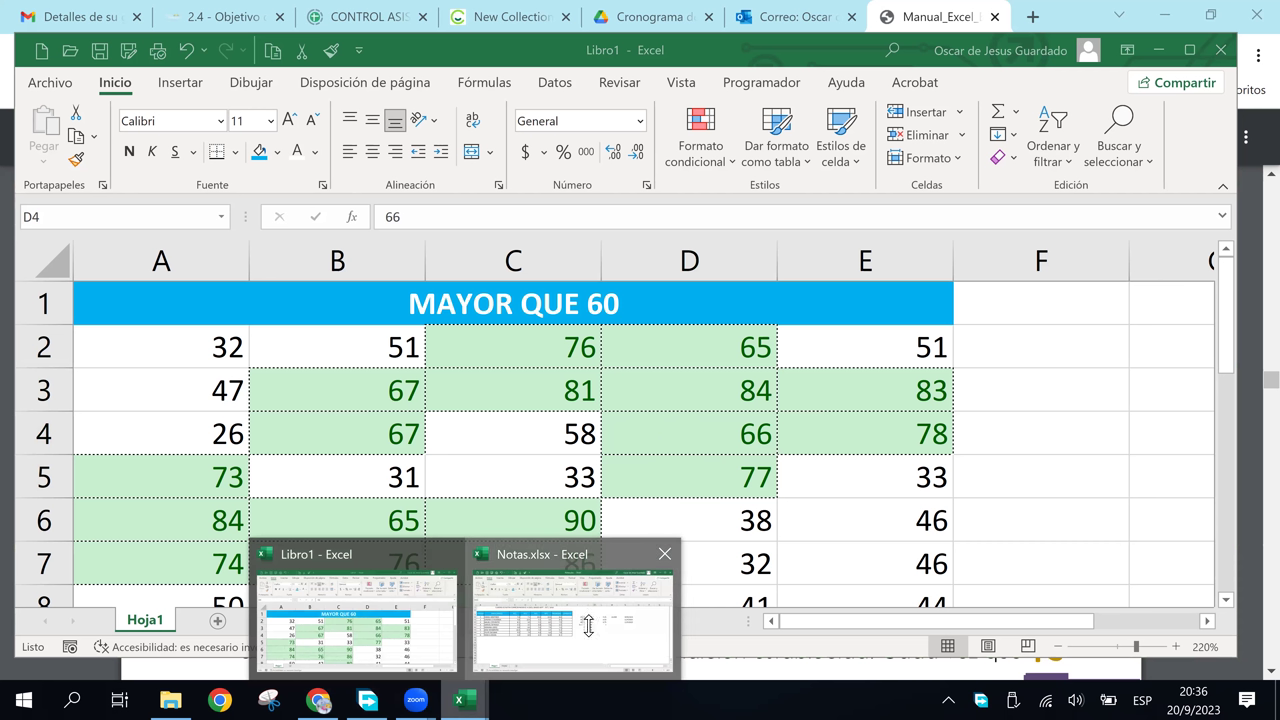
Switch to Notas.xlsx and delete the stray values to the right of the grade table.
left_click(588, 626)
left_click(237, 415)
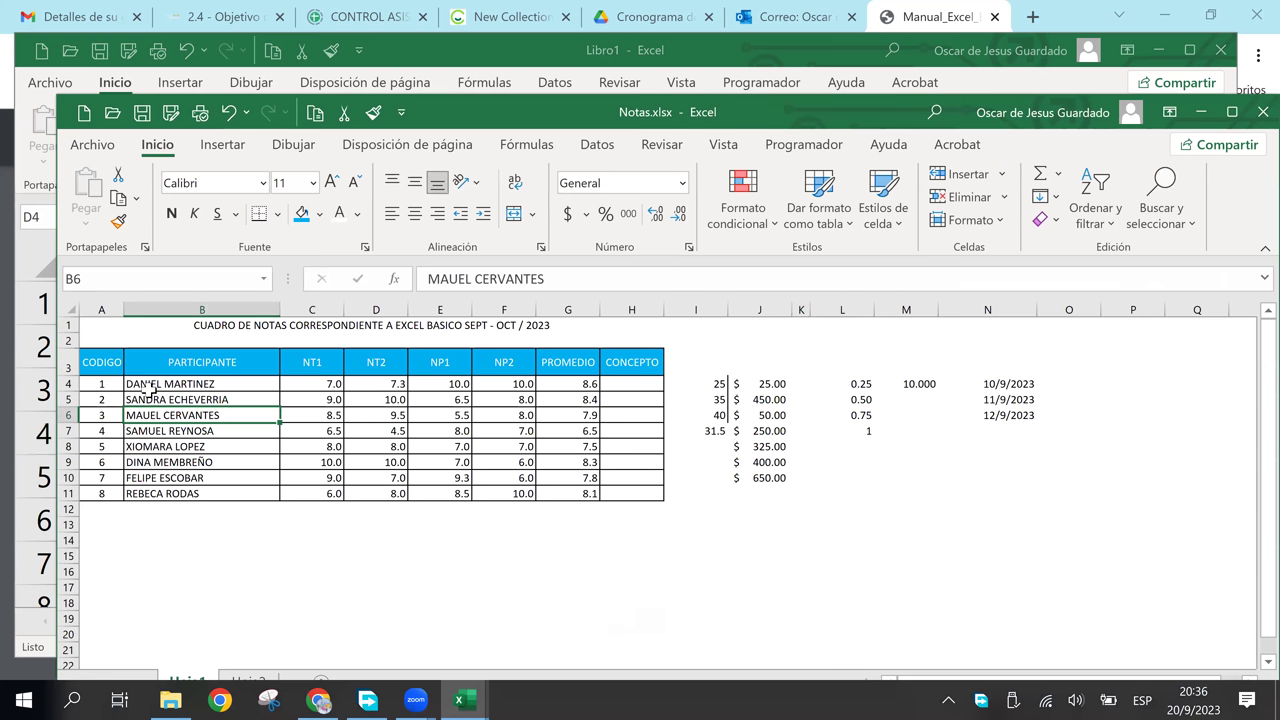
left_click(121, 386)
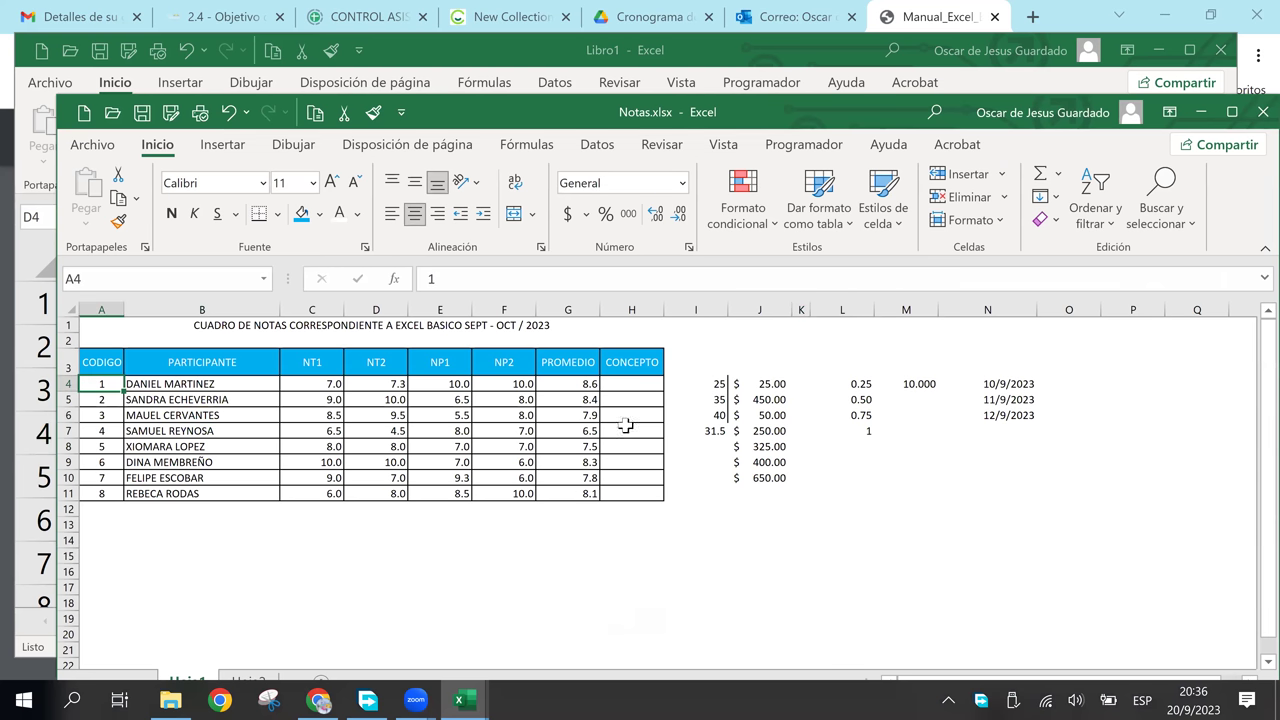
mouse_move(702, 366)
left_mouse_down()
mouse_move(997, 434)
mouse_move(1053, 504)
left_mouse_up()
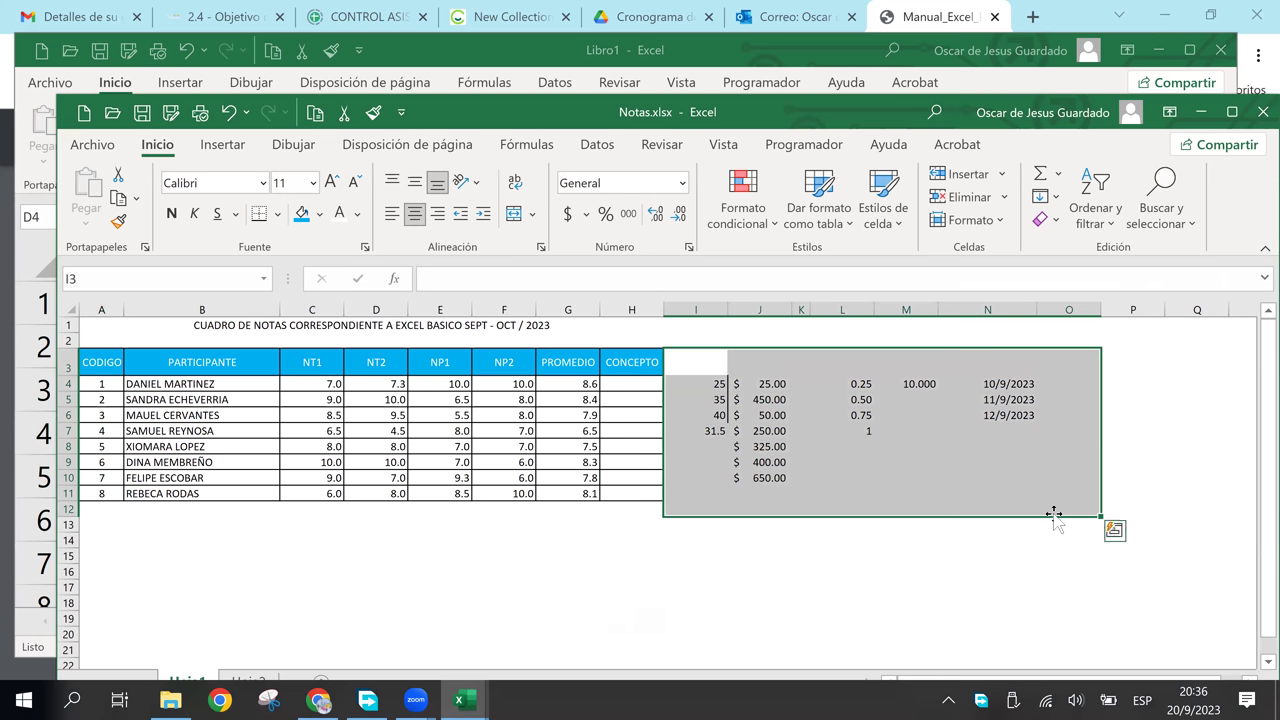
key("Delete")
left_click(757, 403)
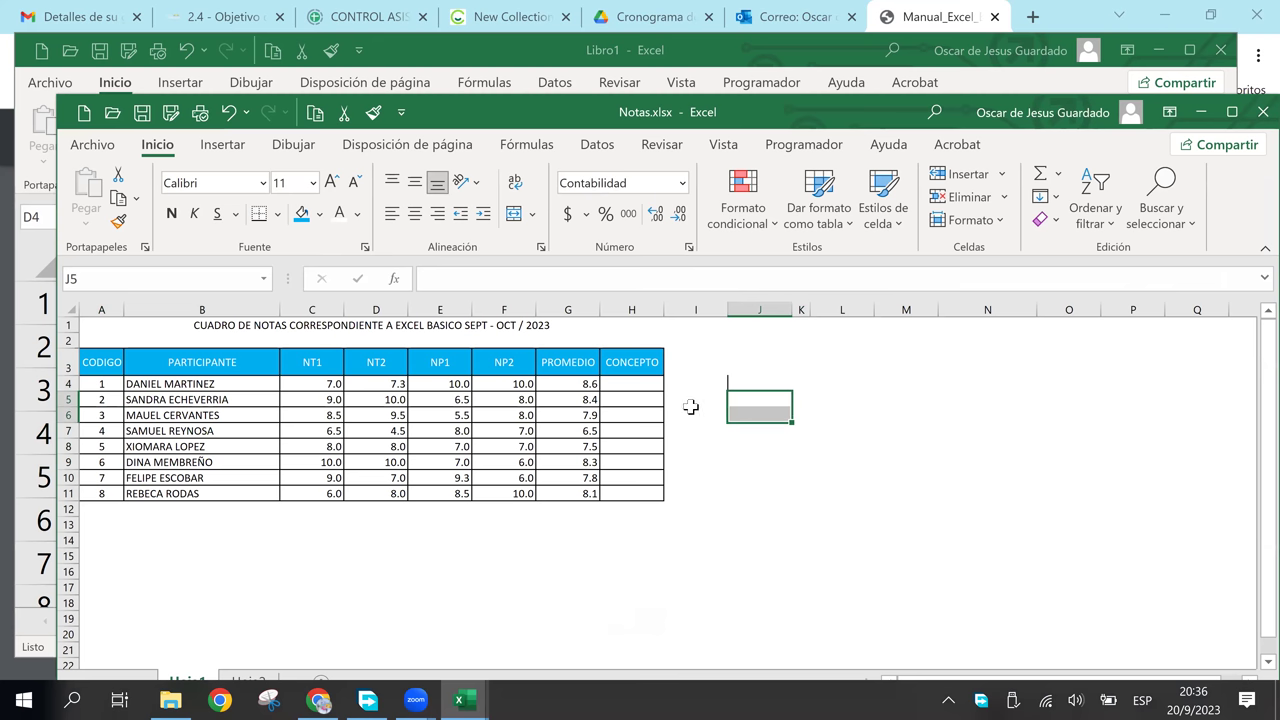
left_click(686, 400)
Remove all borders from cells J4:J9 beside the table.
left_click(696, 386)
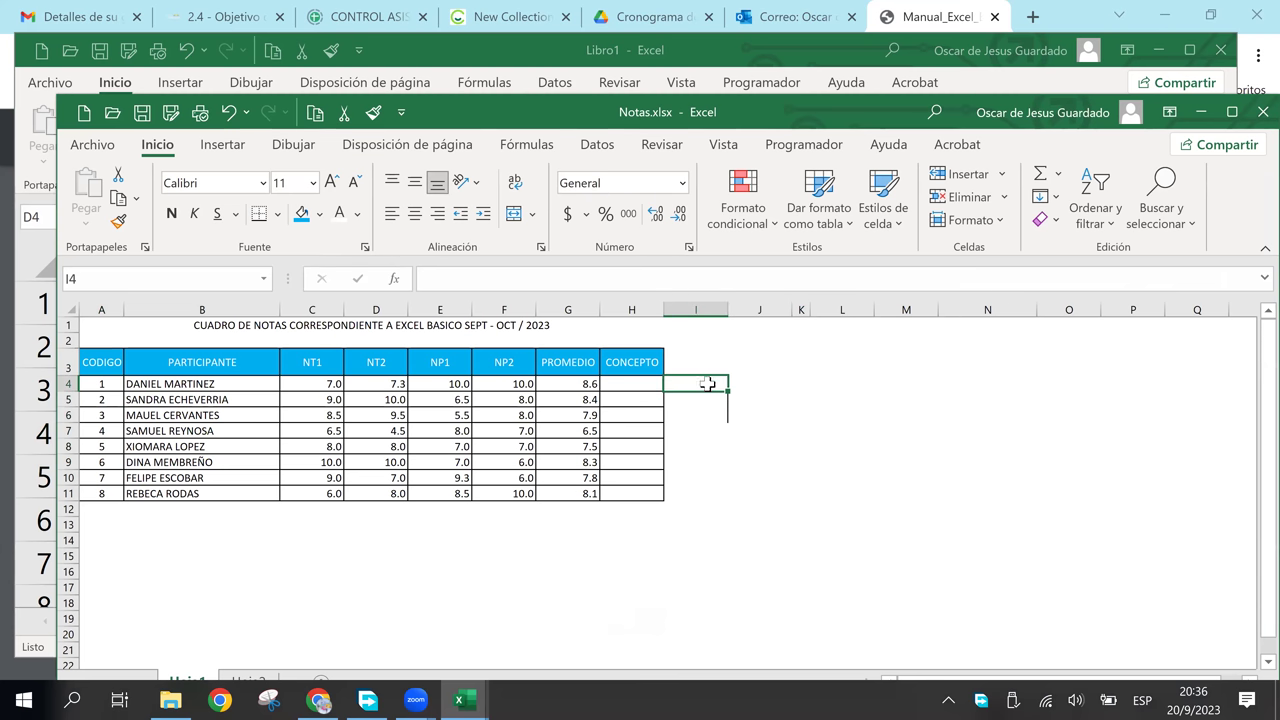
left_click_drag(704, 387, 720, 443)
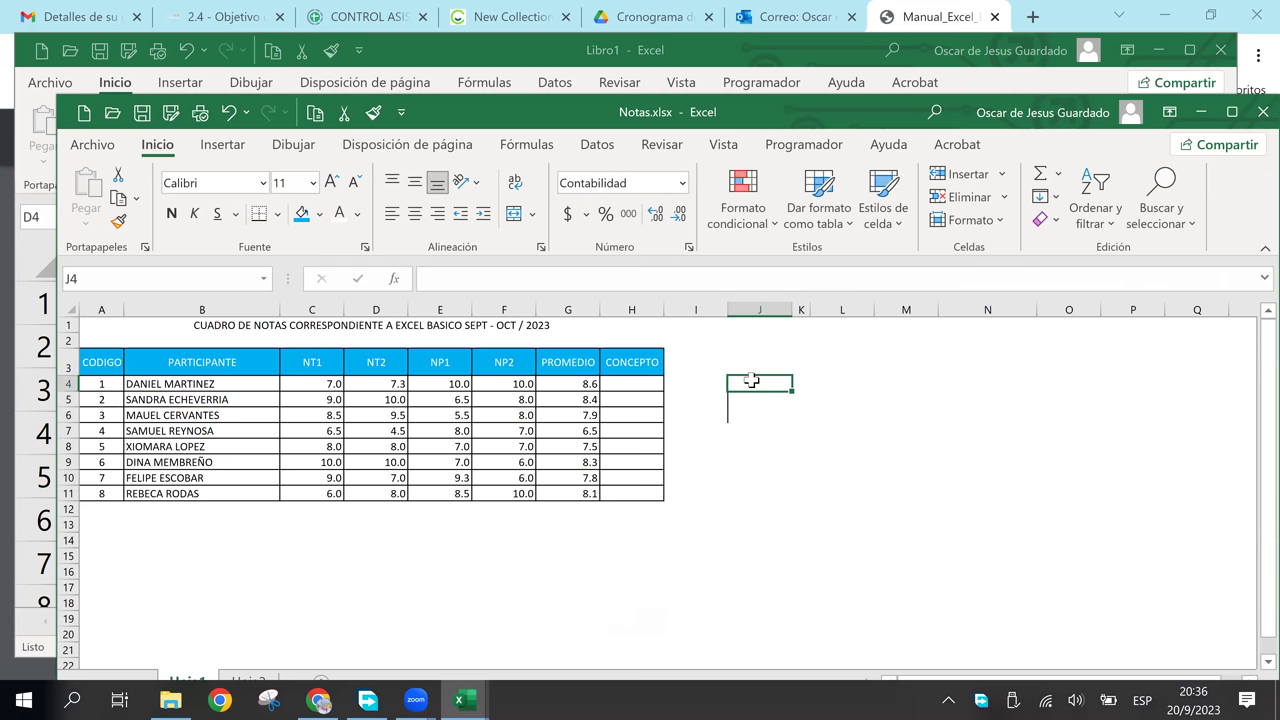
left_click_drag(774, 380, 778, 449)
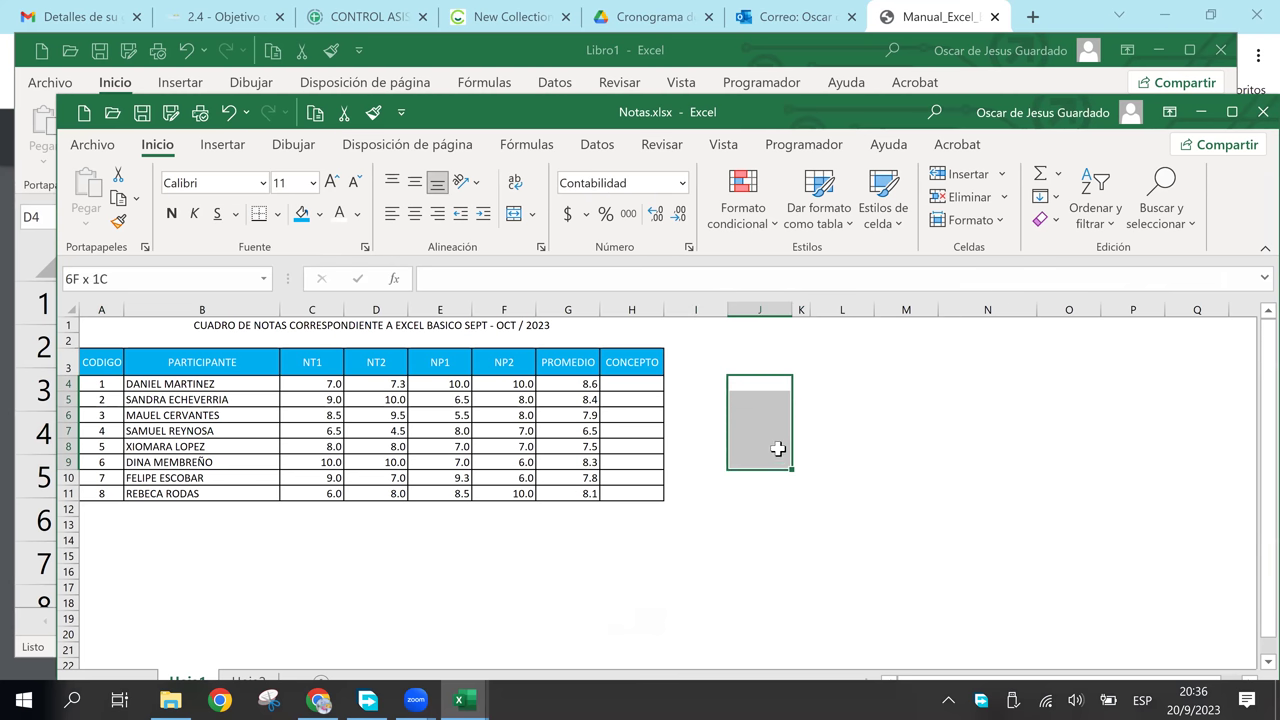
left_click(282, 214)
left_click(310, 392)
left_click(857, 475)
left_click(760, 446)
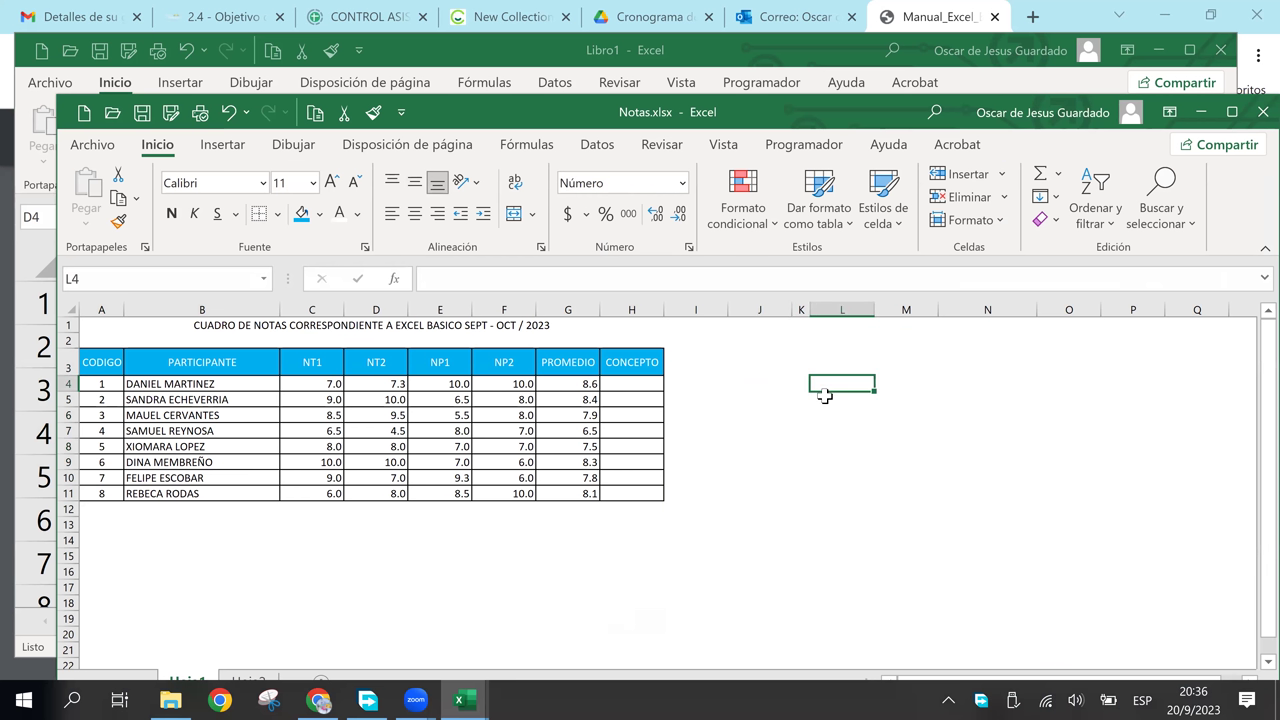
Bring the CODIGO and PARTICIPANTE columns back into view and select CONCEPTO cell H4.
scroll(824, 396, "up", 1)
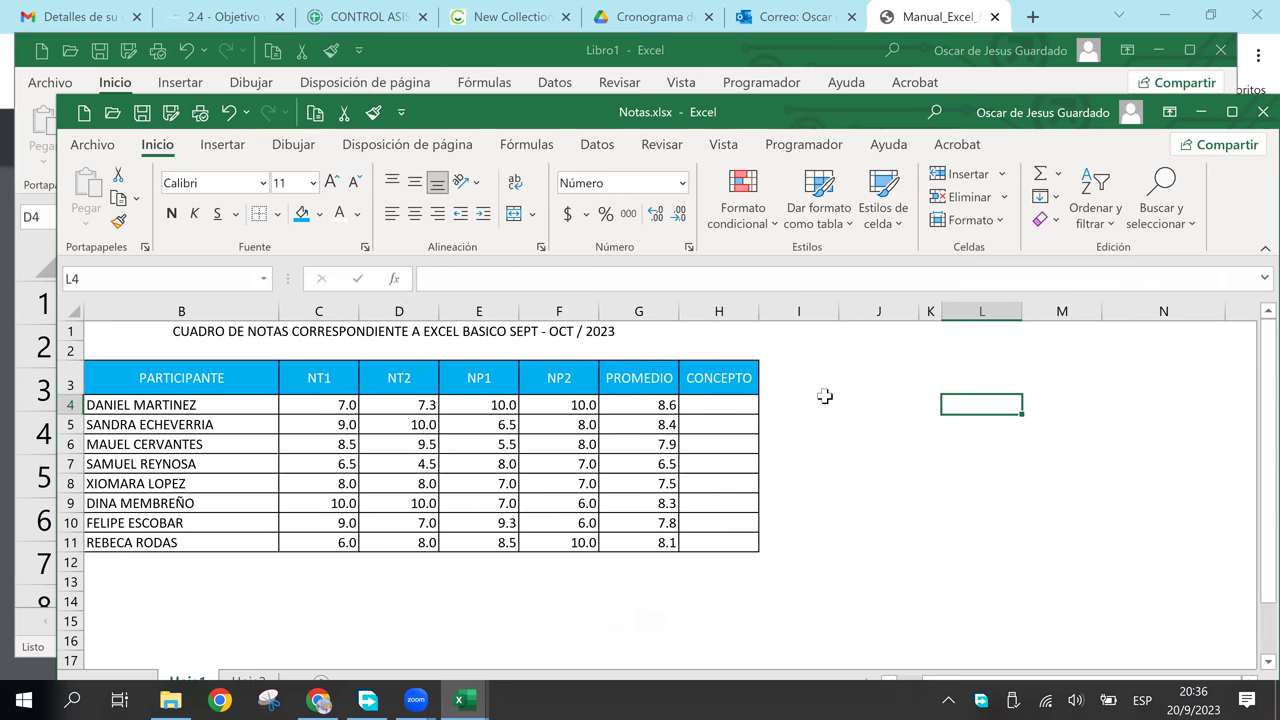
scroll(824, 396, "up", 1)
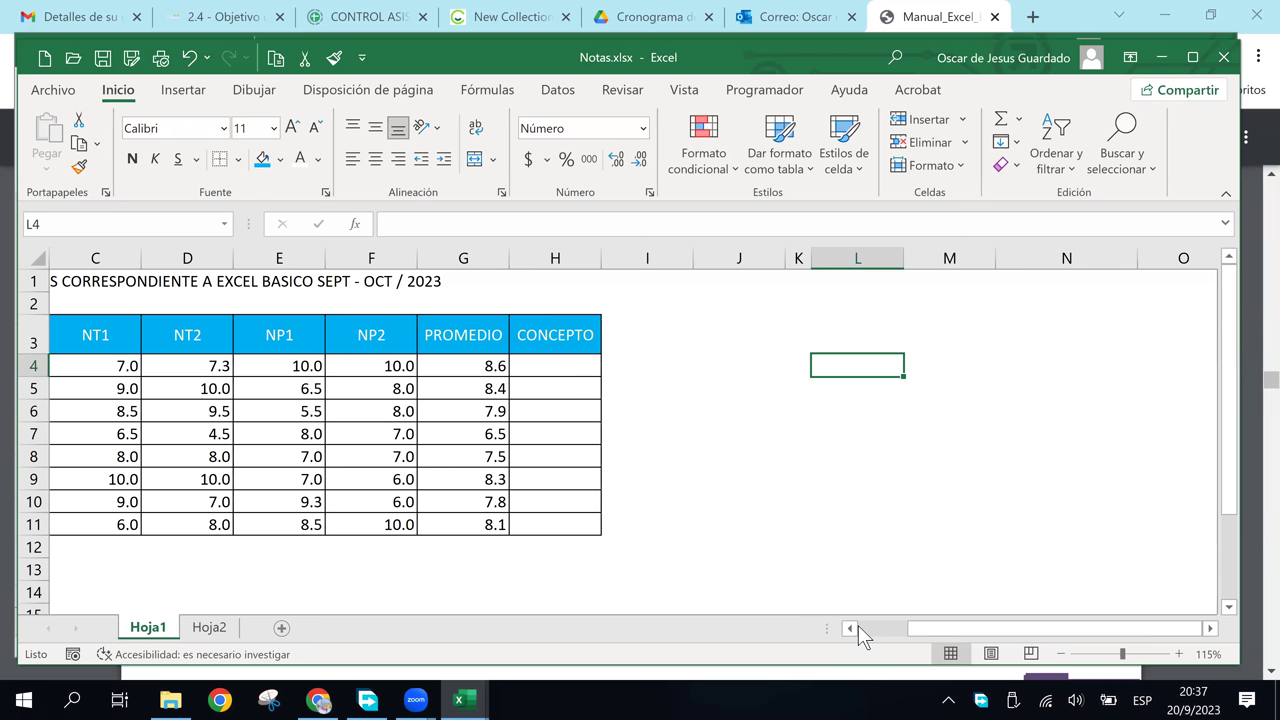
left_click(850, 628)
left_click(850, 628)
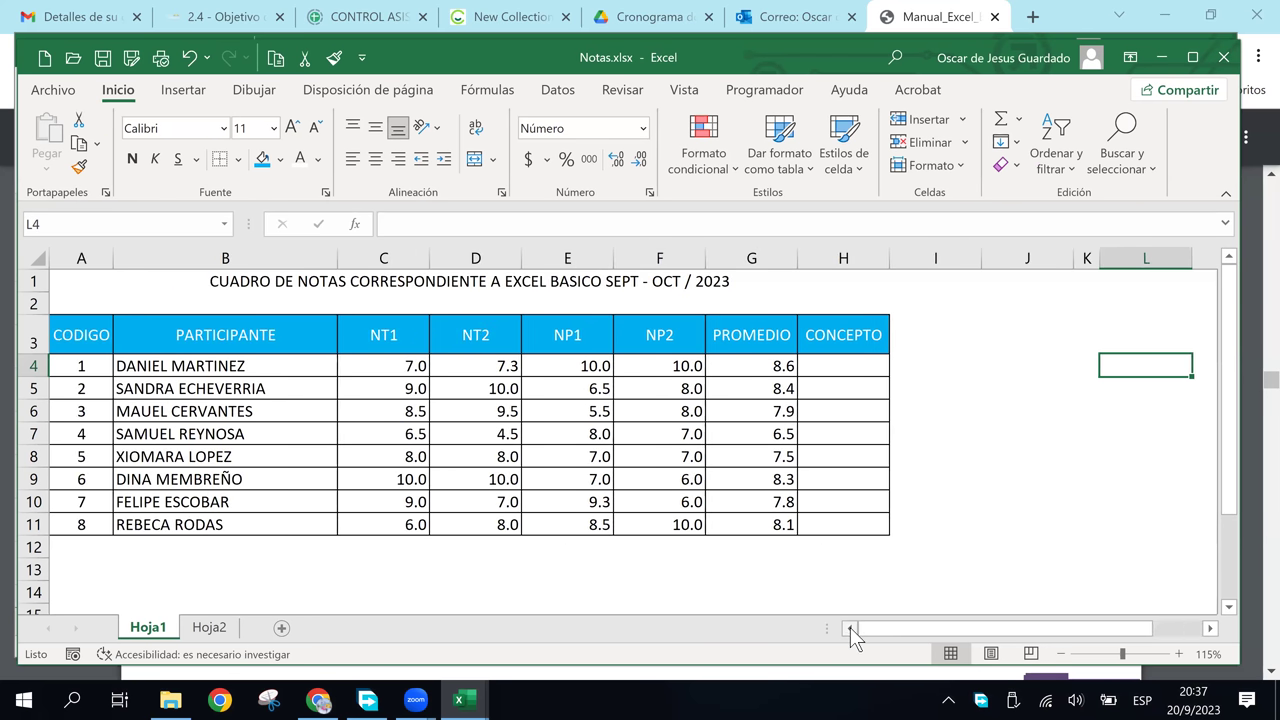
left_click(851, 370)
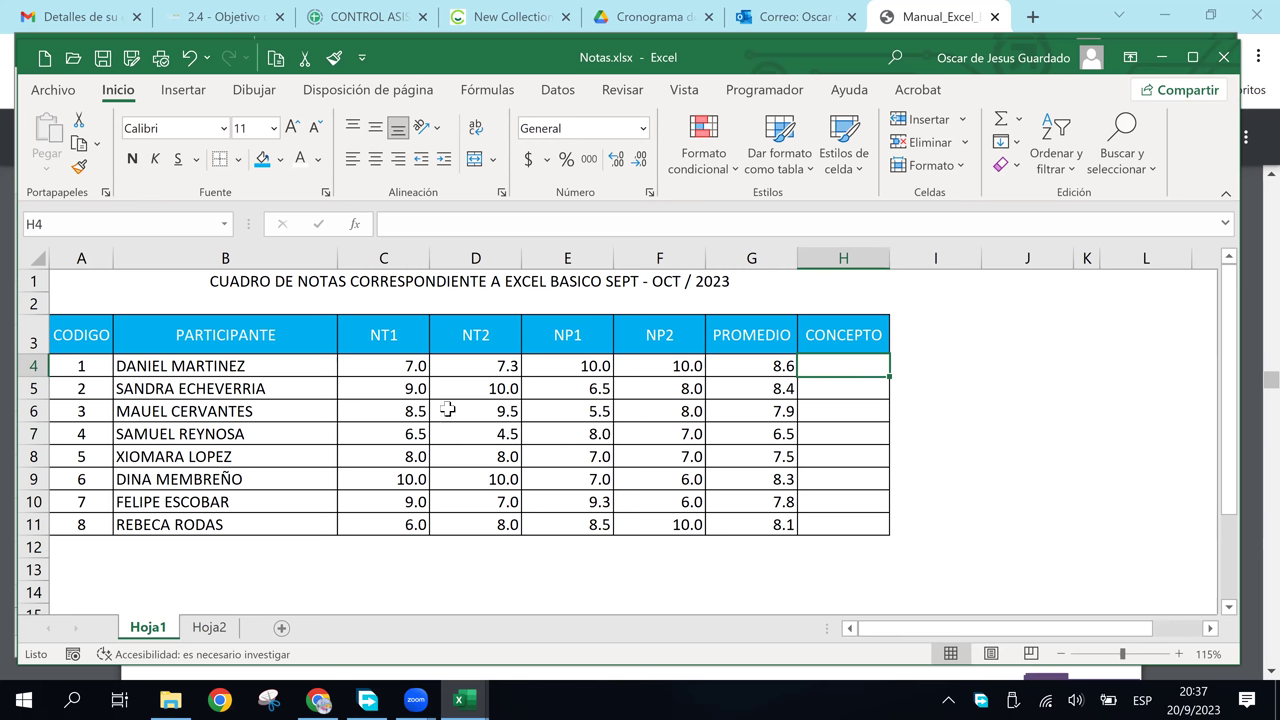
left_click_drag(400, 374, 651, 546)
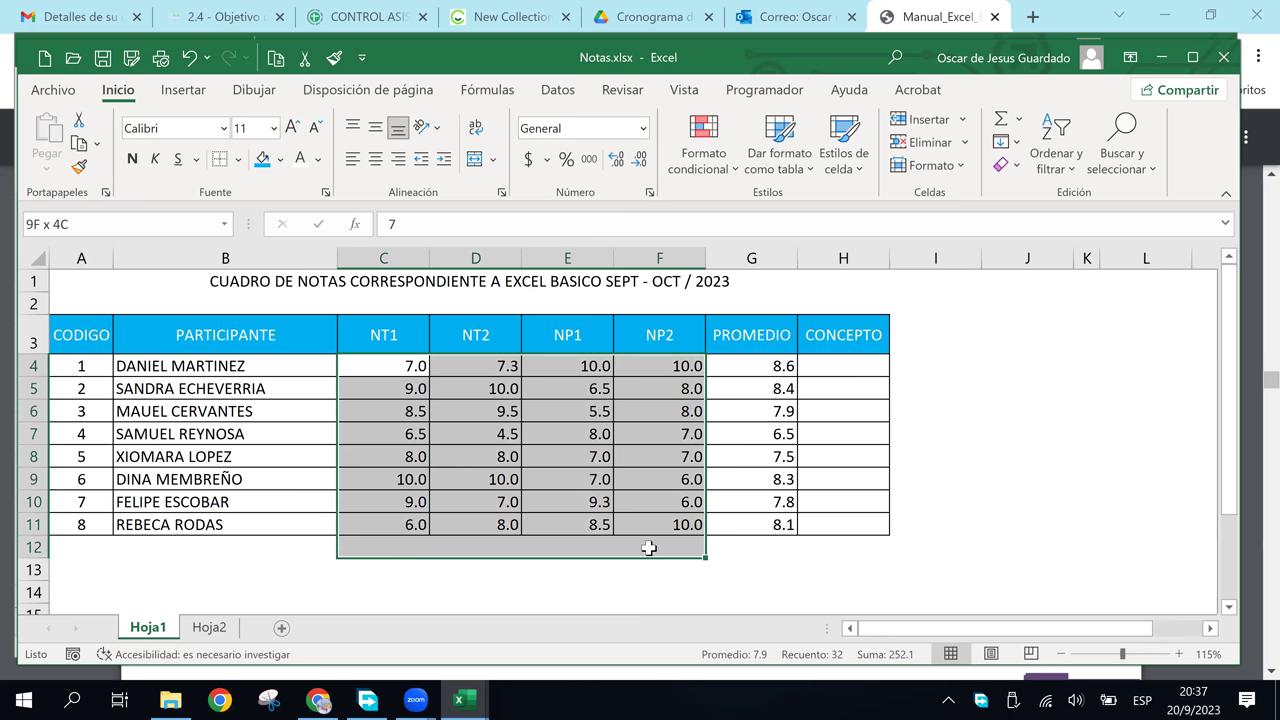
left_click(566, 497)
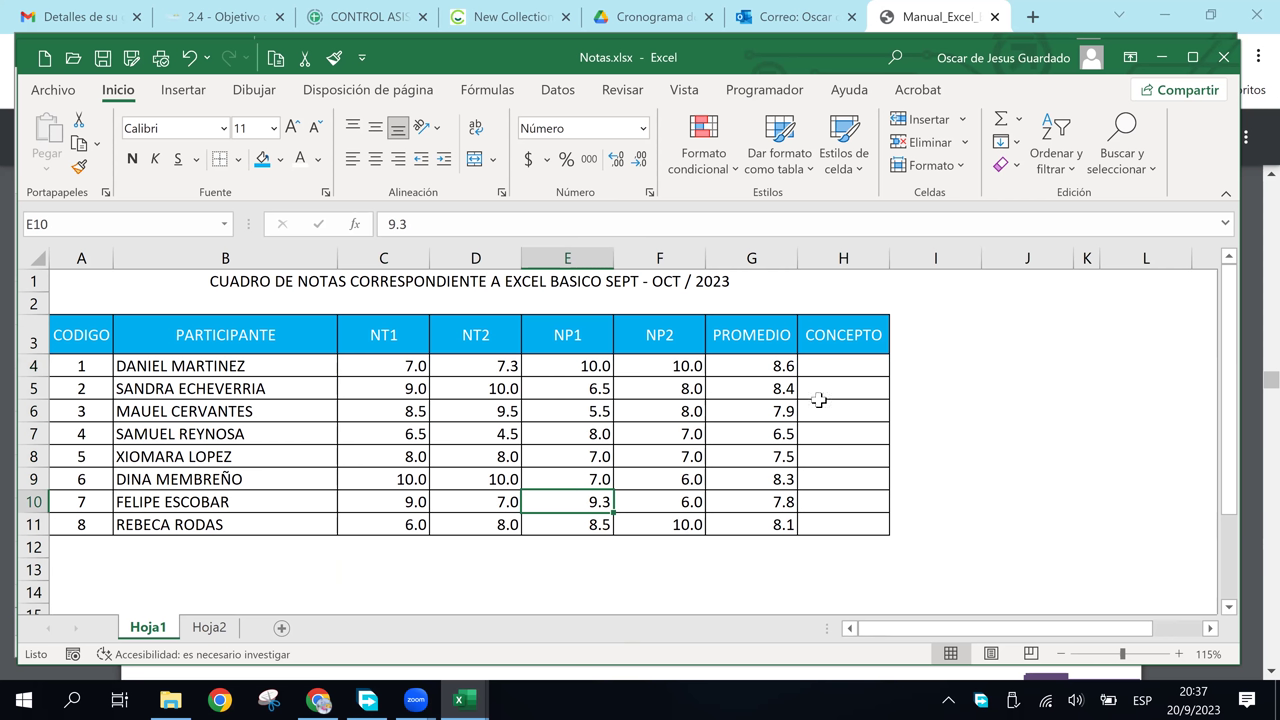
left_click(817, 362)
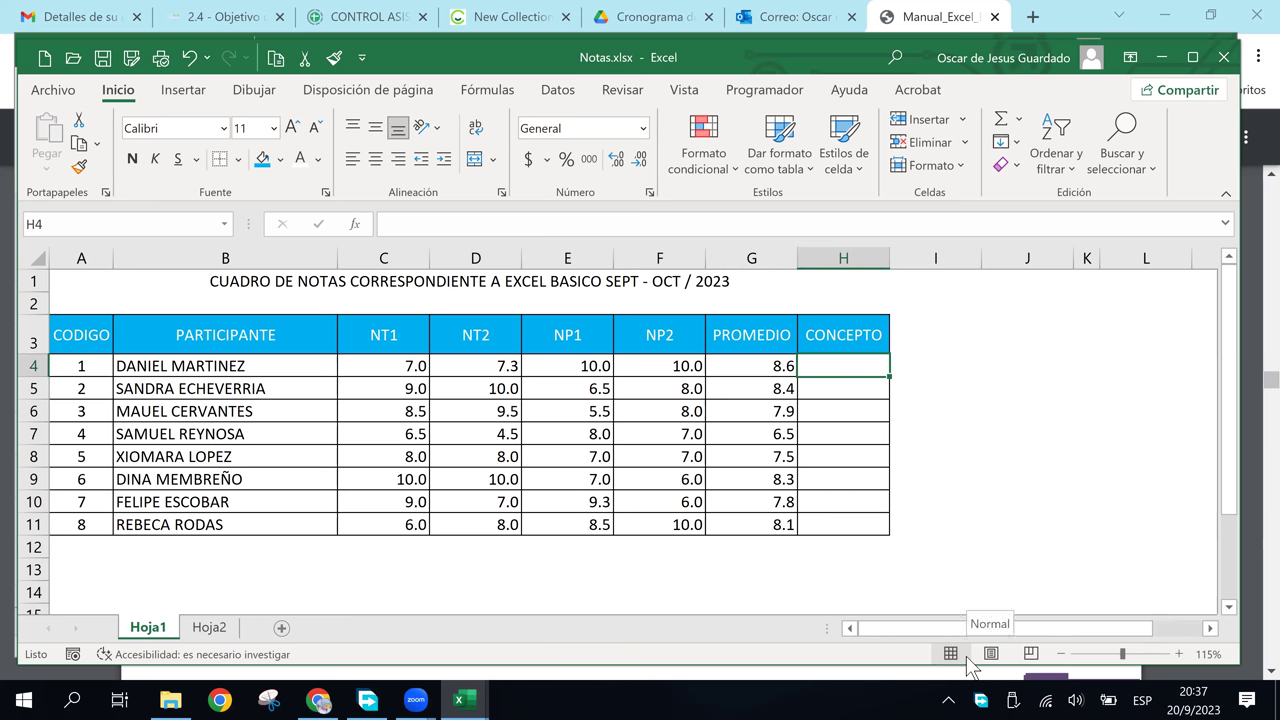
In H4, start =SI( using G4 as the test value with the condition >=6.
type("=")
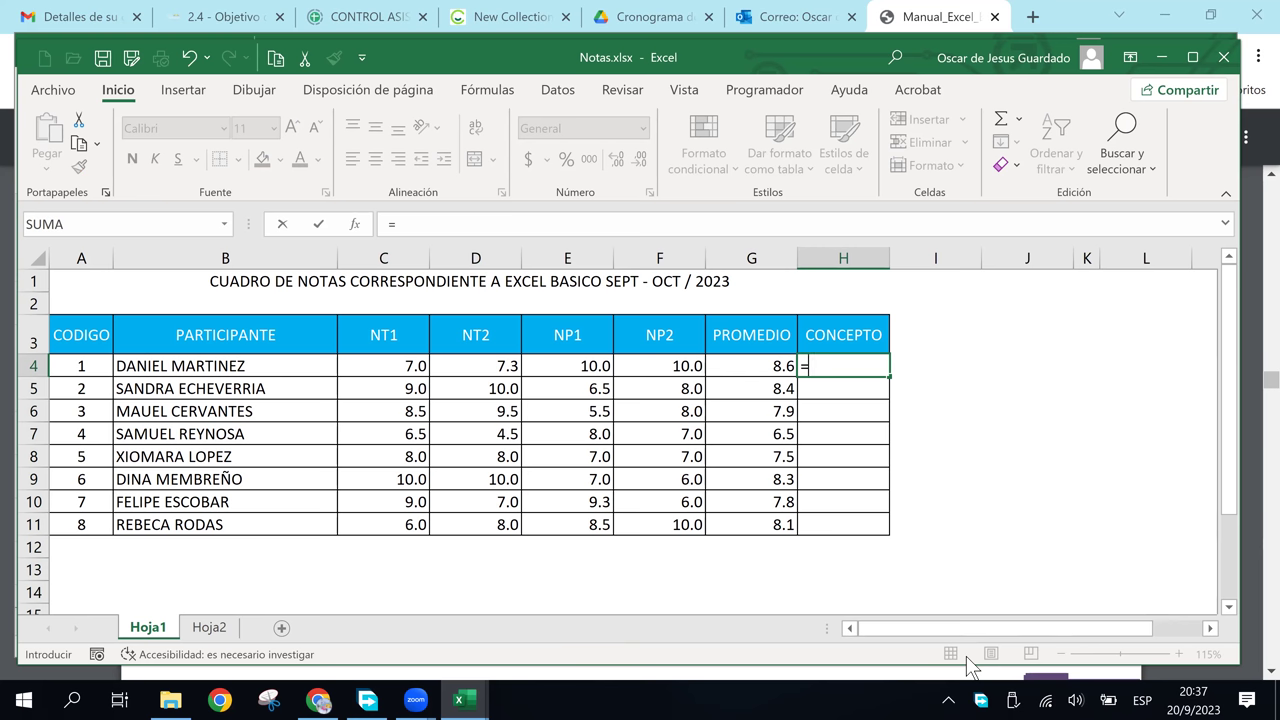
type("SI")
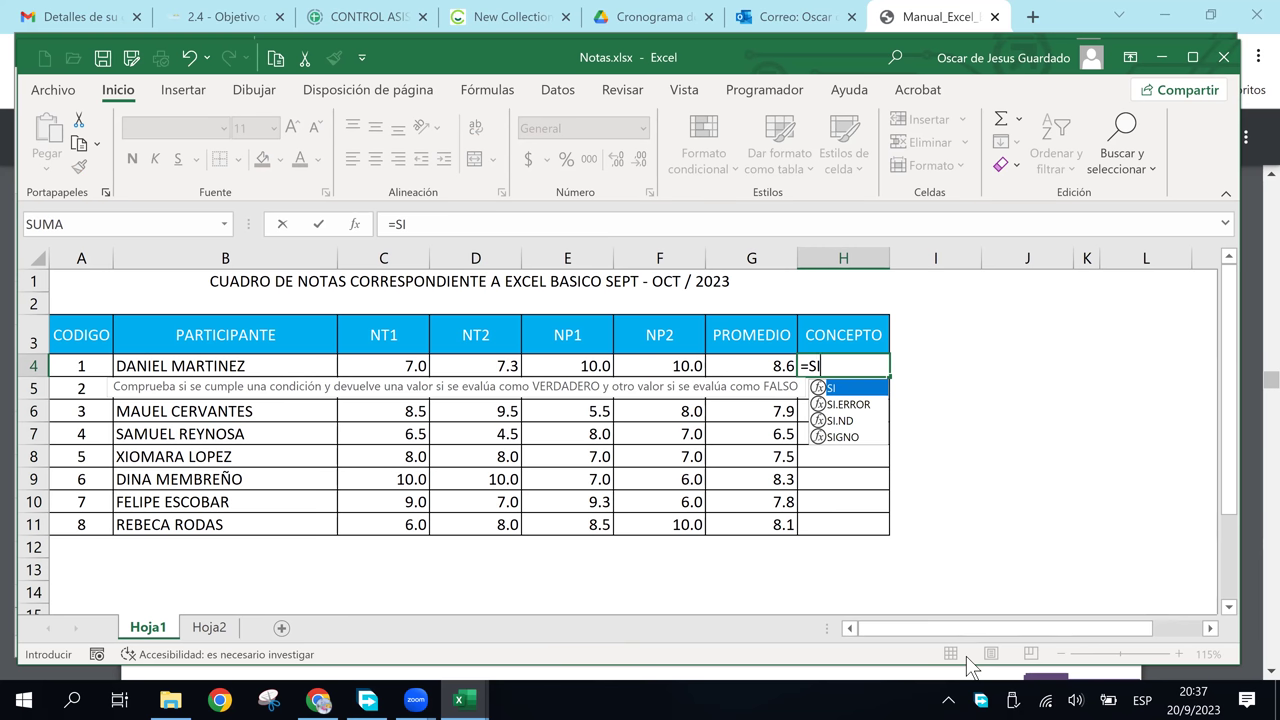
type("(")
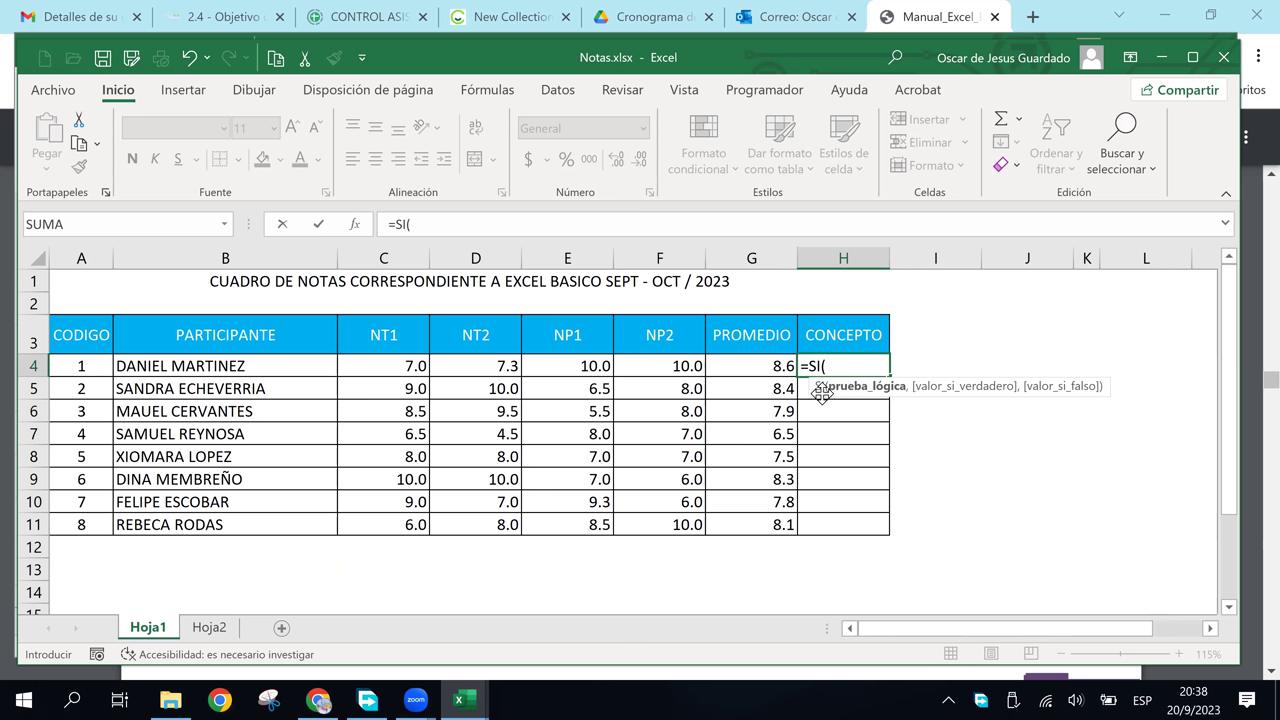
left_click(775, 366)
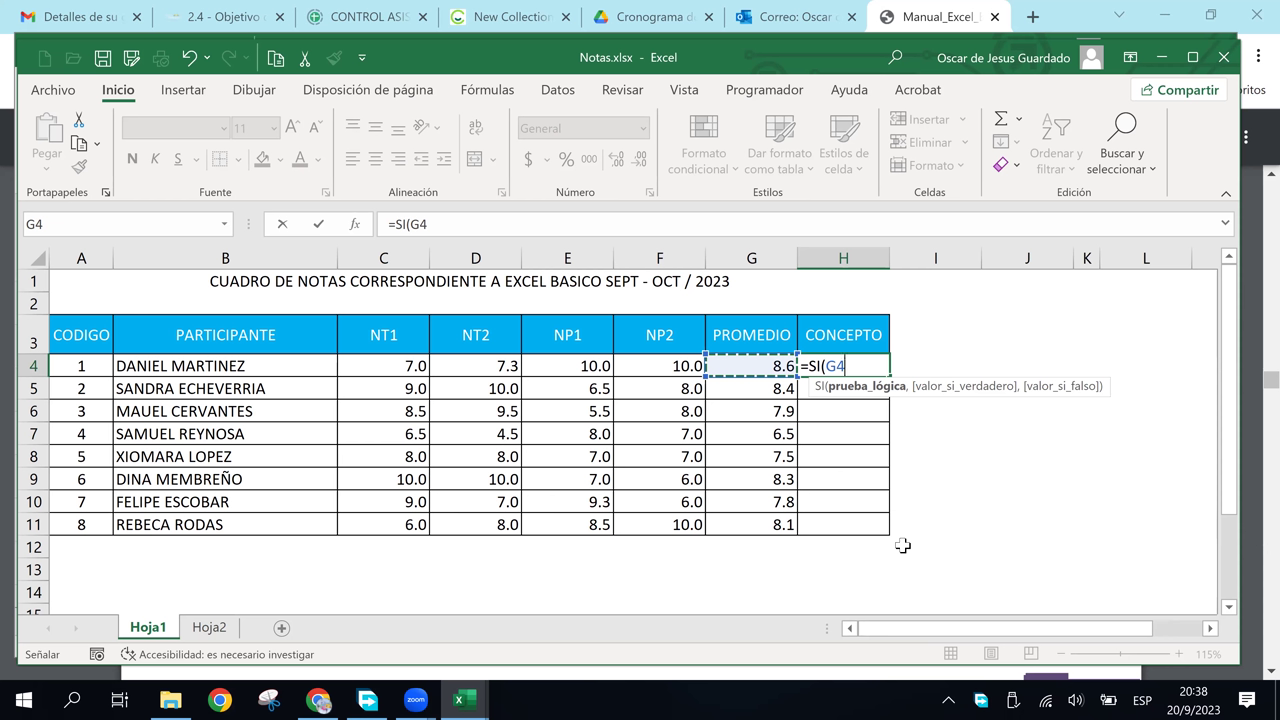
type(">")
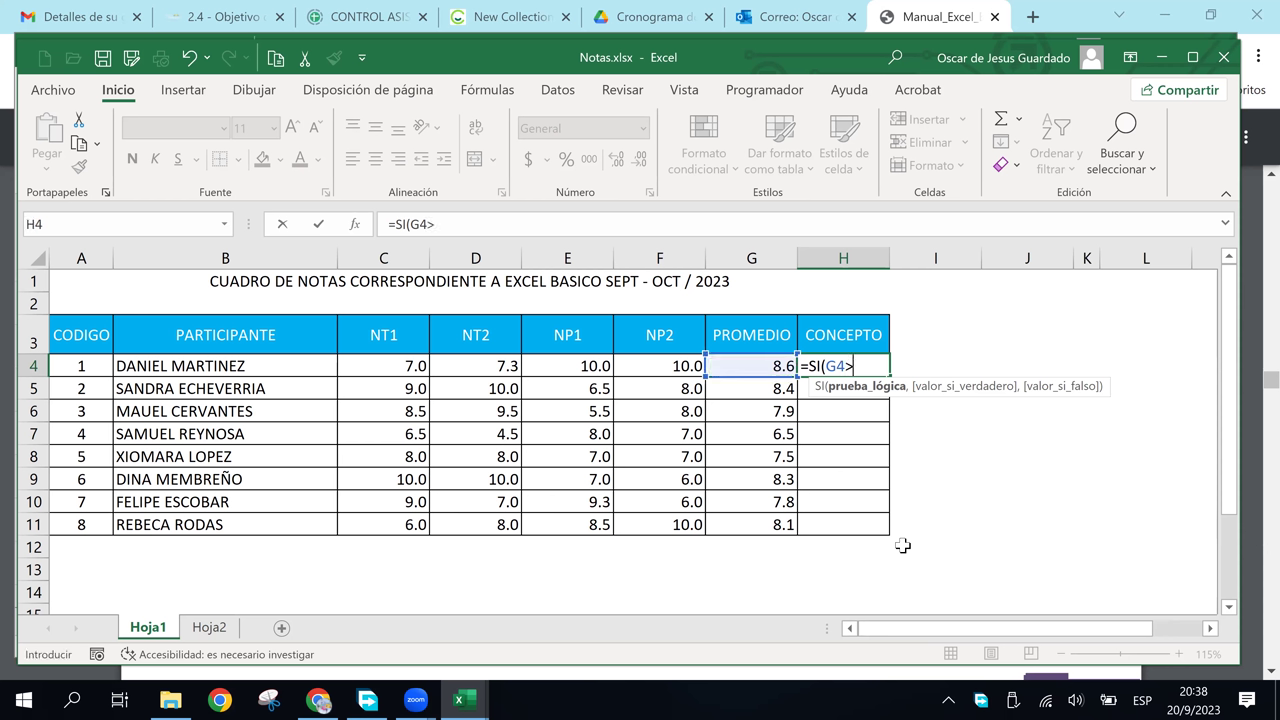
type("=")
type("6")
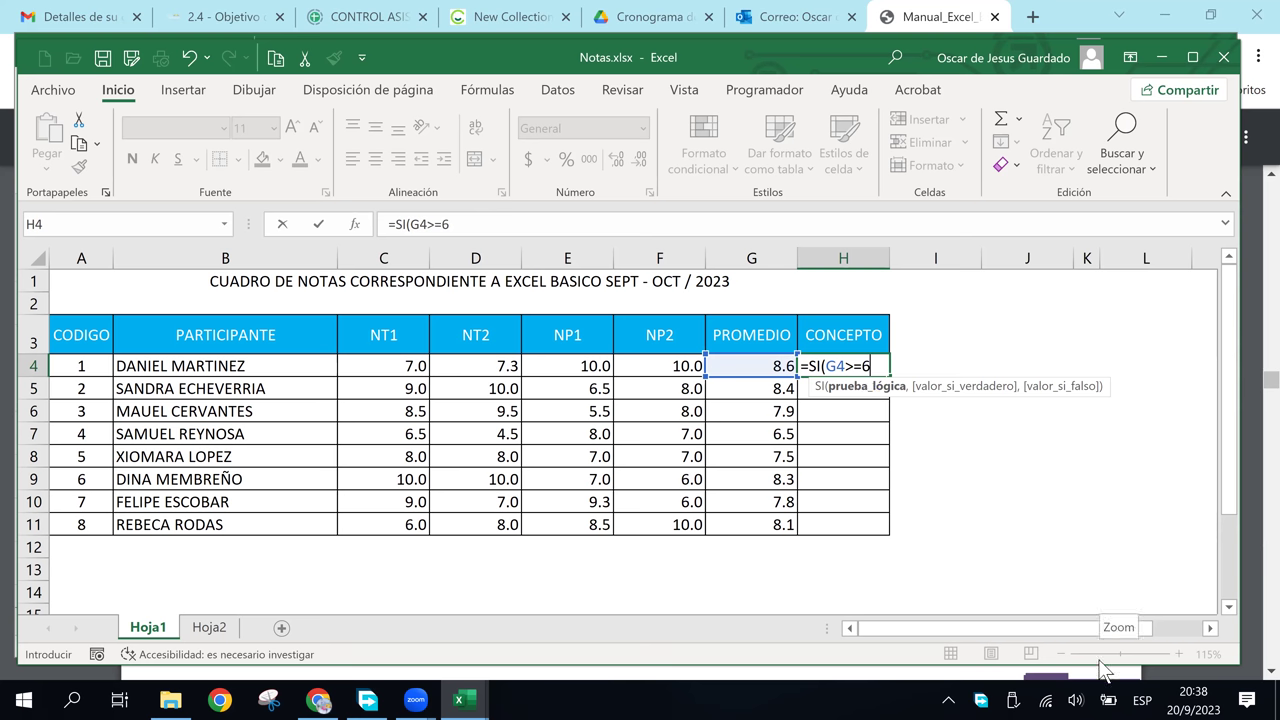
Complete H4 as =SI(G4>=6,"APROBADO","REPROBADO"), correcting the mistyped capitalisation.
type(",")
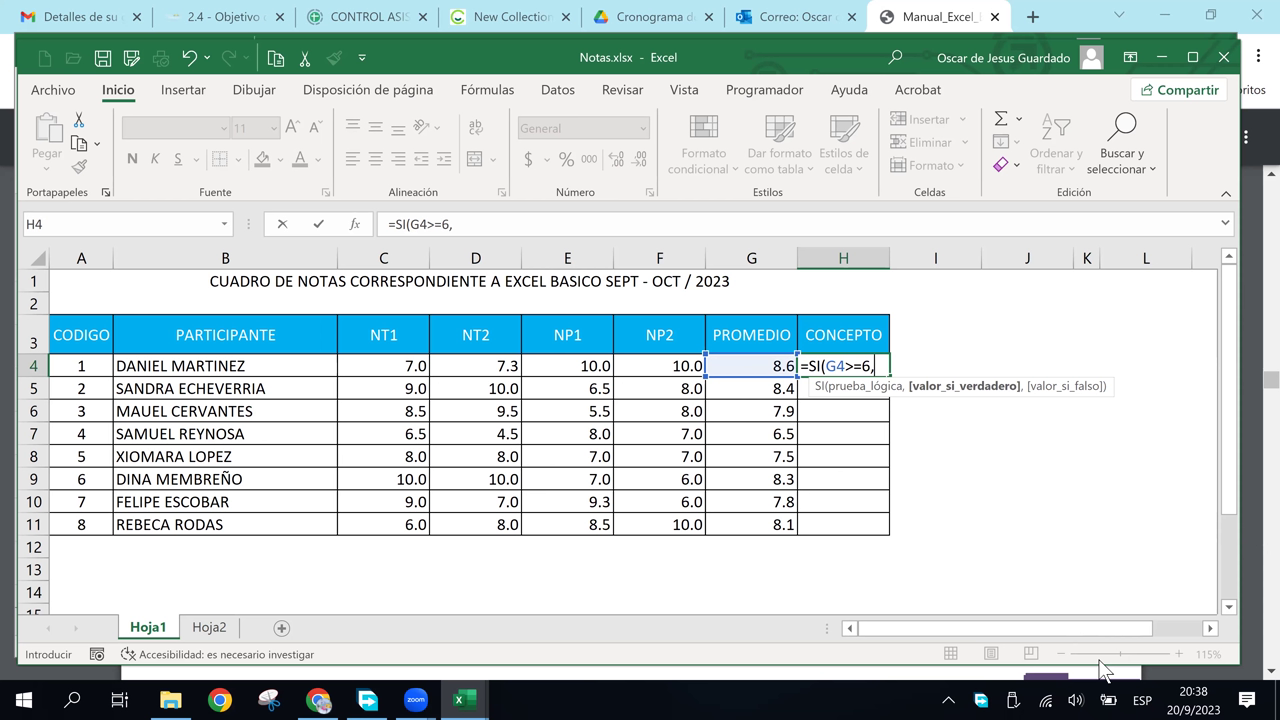
type("\"")
type("aPR")
key("BackSpace")
key("BackSpace")
key("BackSpace")
type("APROBADO")
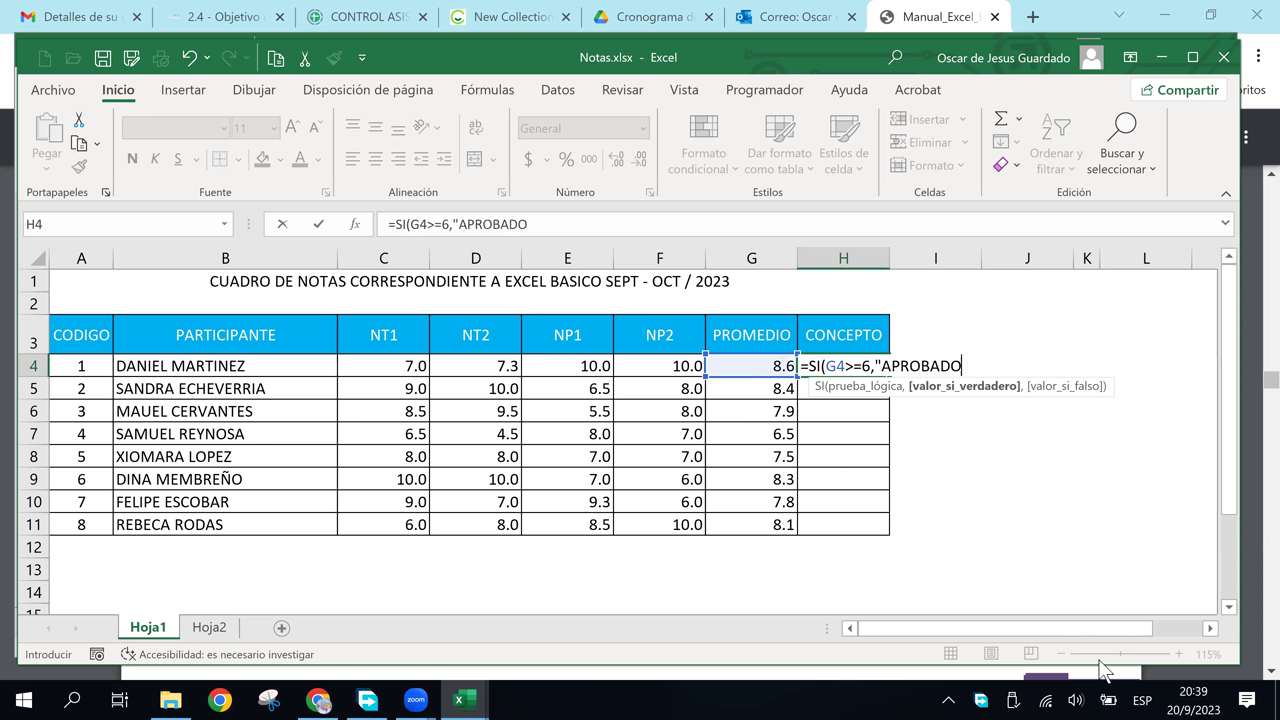
type("\"")
type(",")
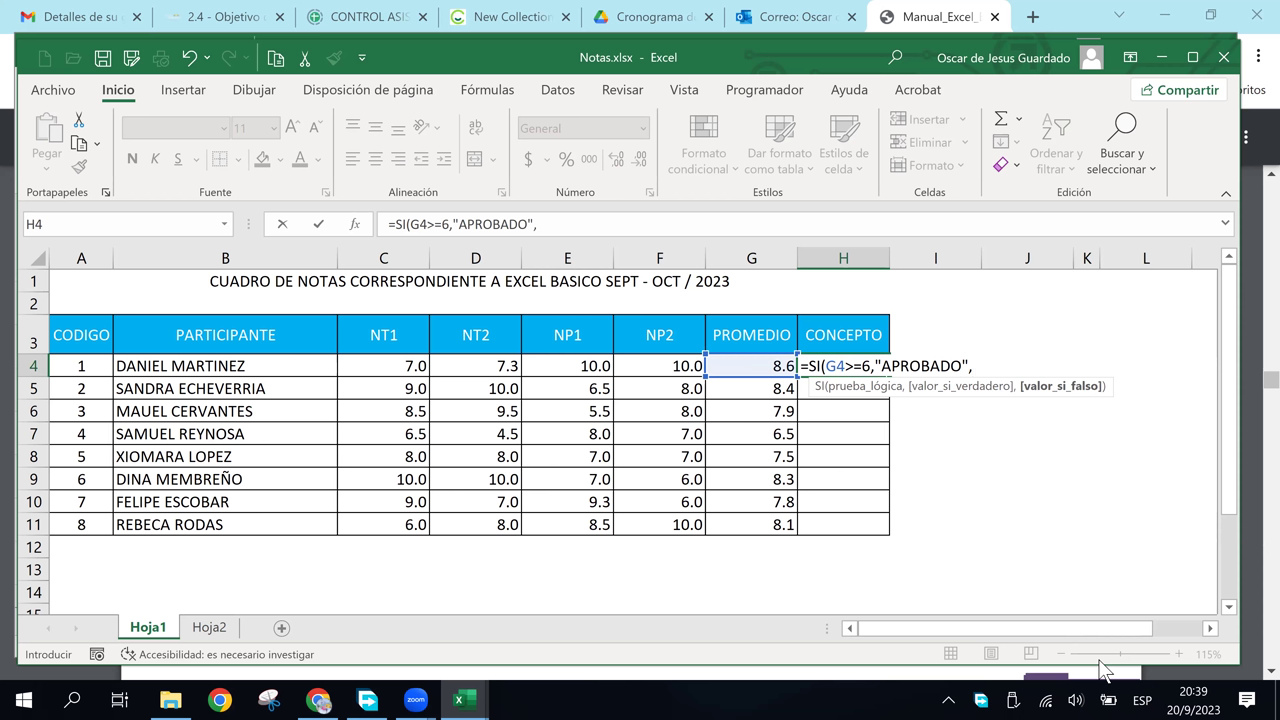
type("\"")
type("REPR")
type("OBADO")
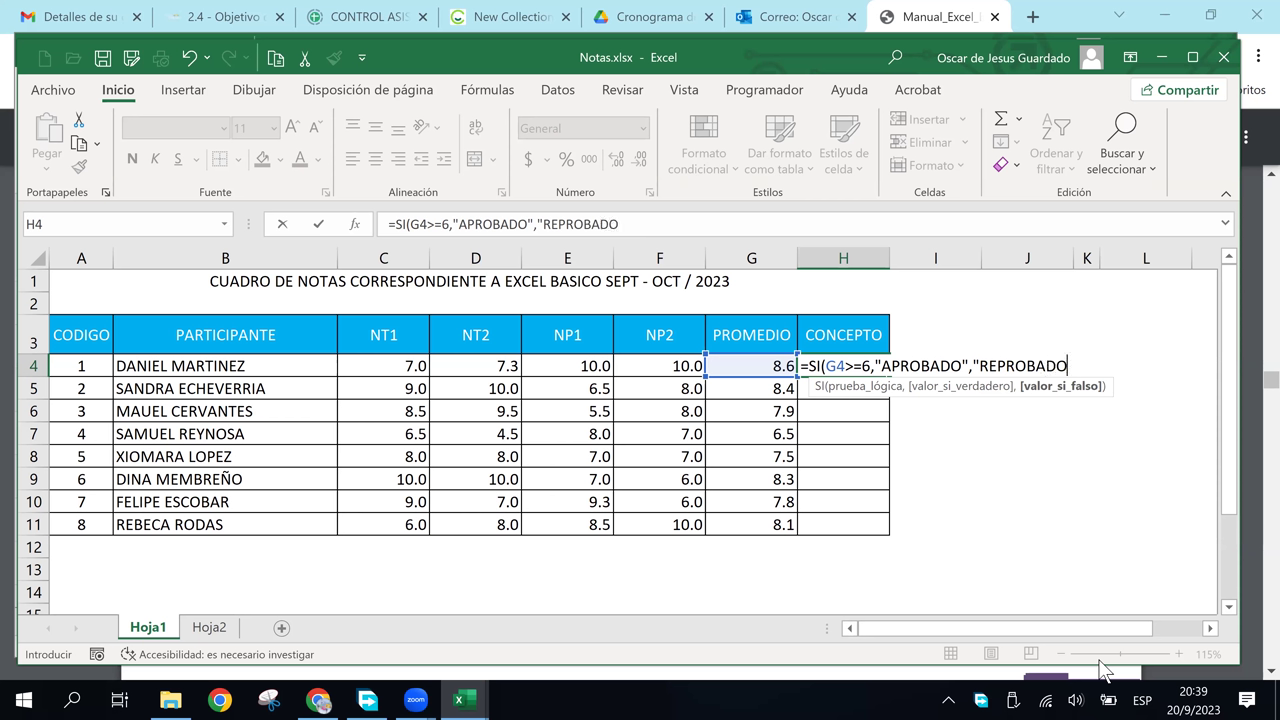
type("\"")
type(")")
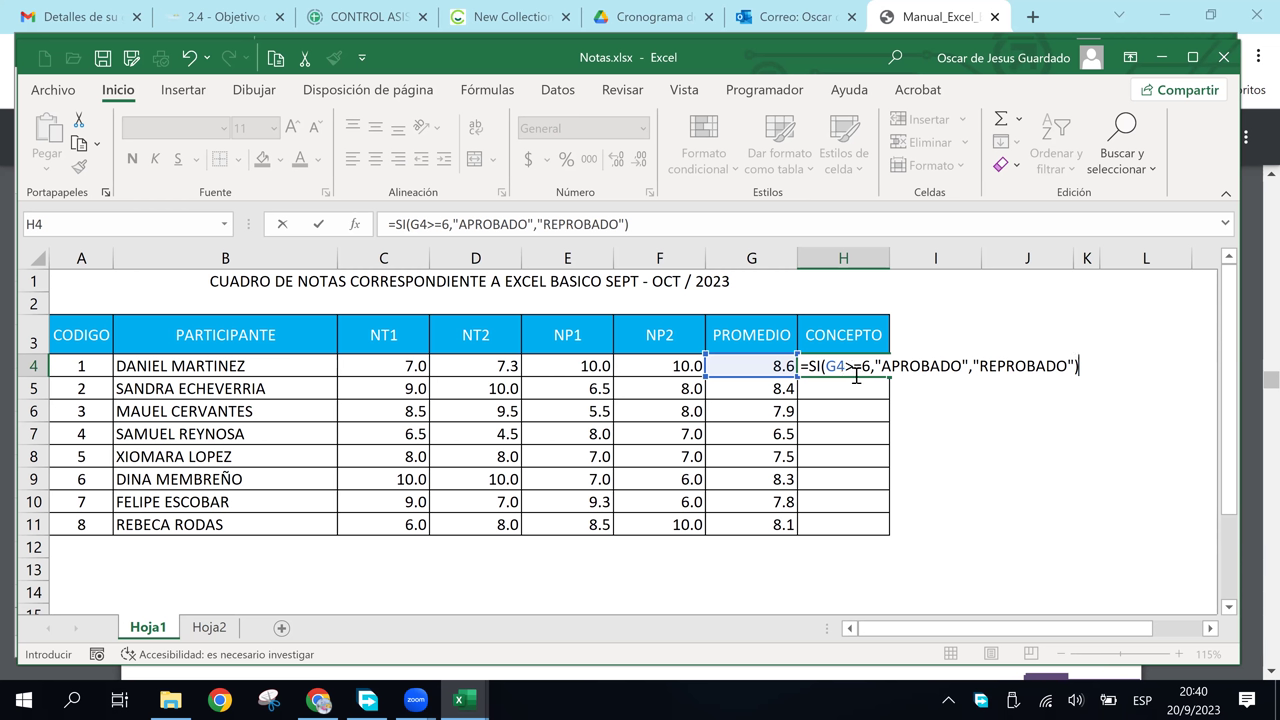
left_click(926, 368)
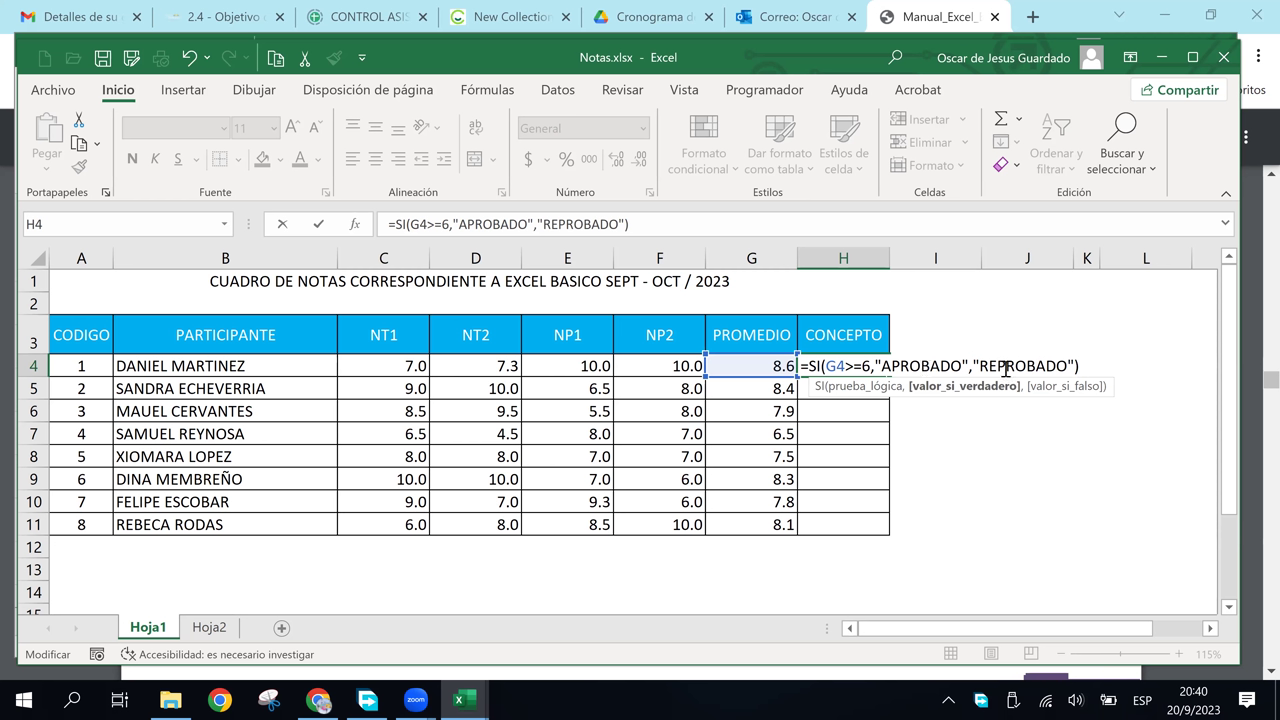
left_click(1014, 366)
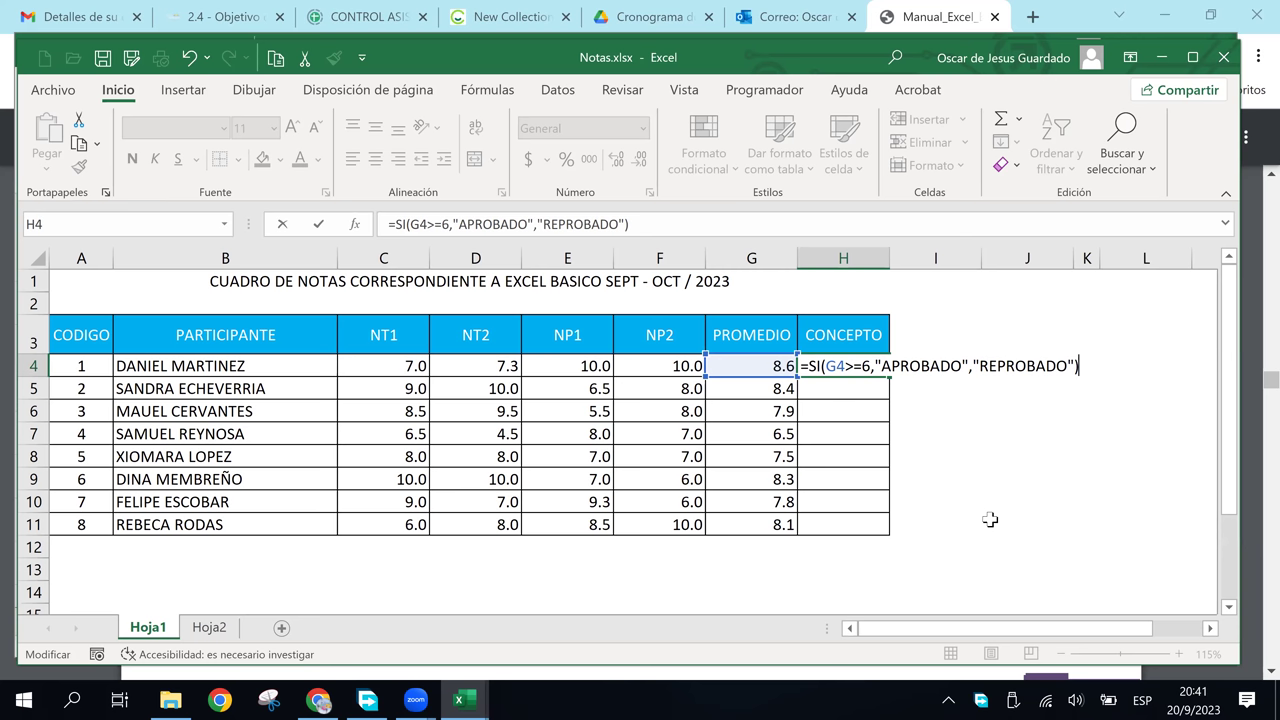
Confirm the H4 formula and fill it down the CONCEPTO column to H11.
key("Return")
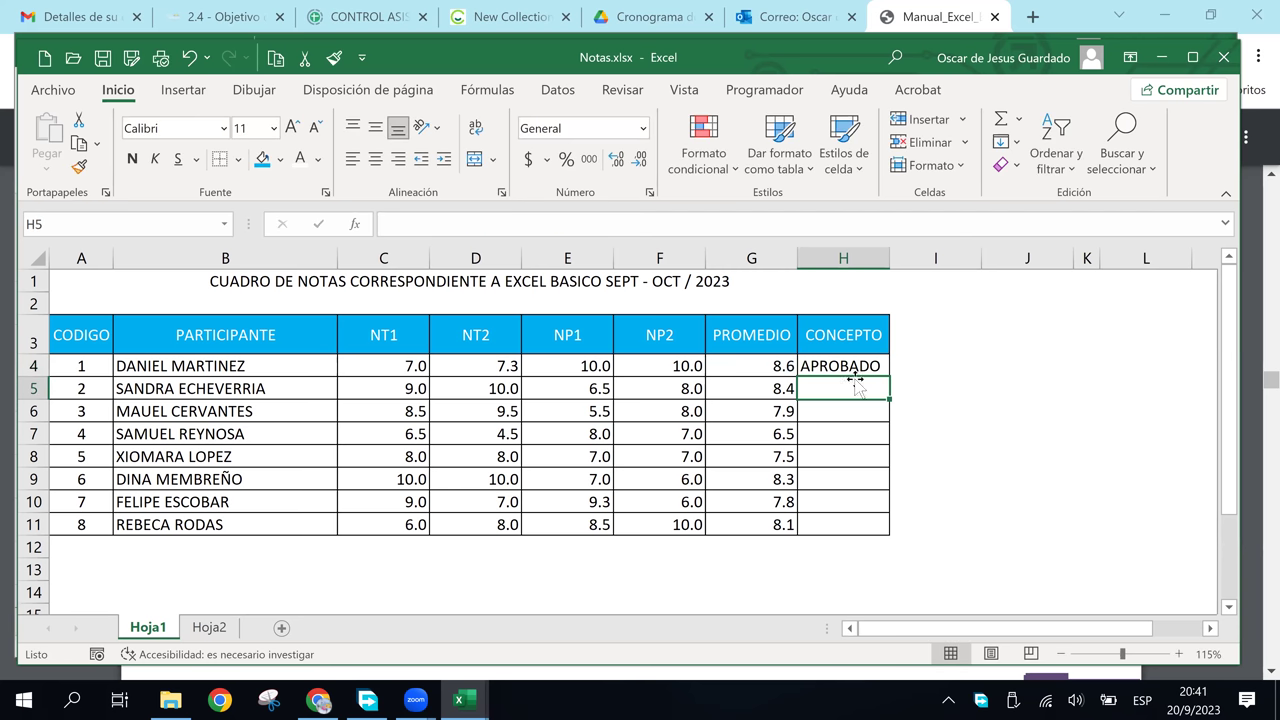
left_click(853, 372)
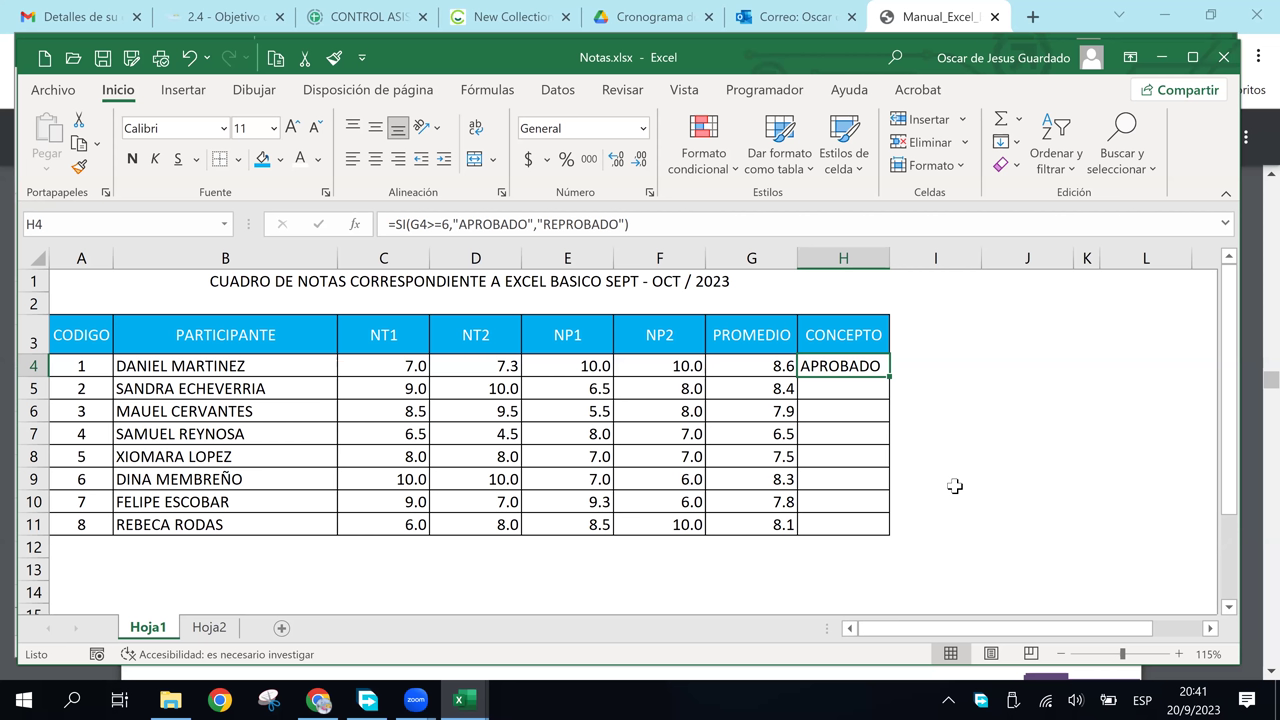
double_click(888, 380)
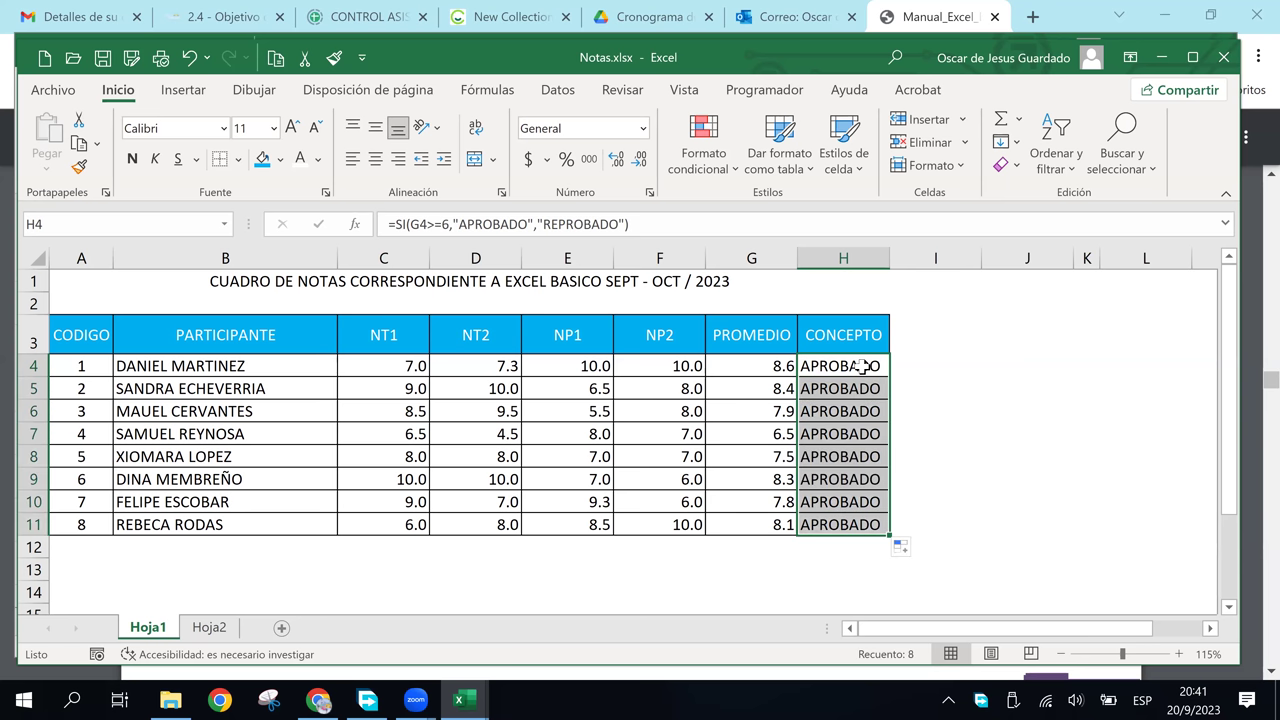
left_click(862, 366)
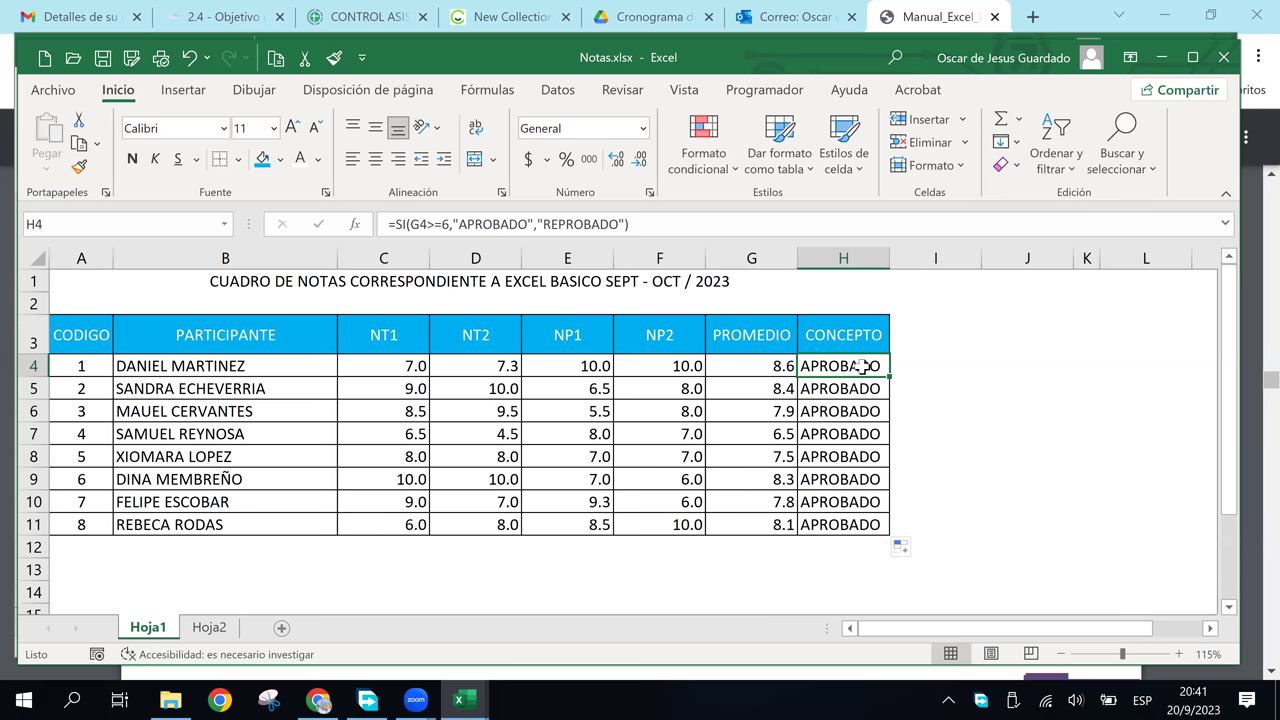
left_click(931, 364)
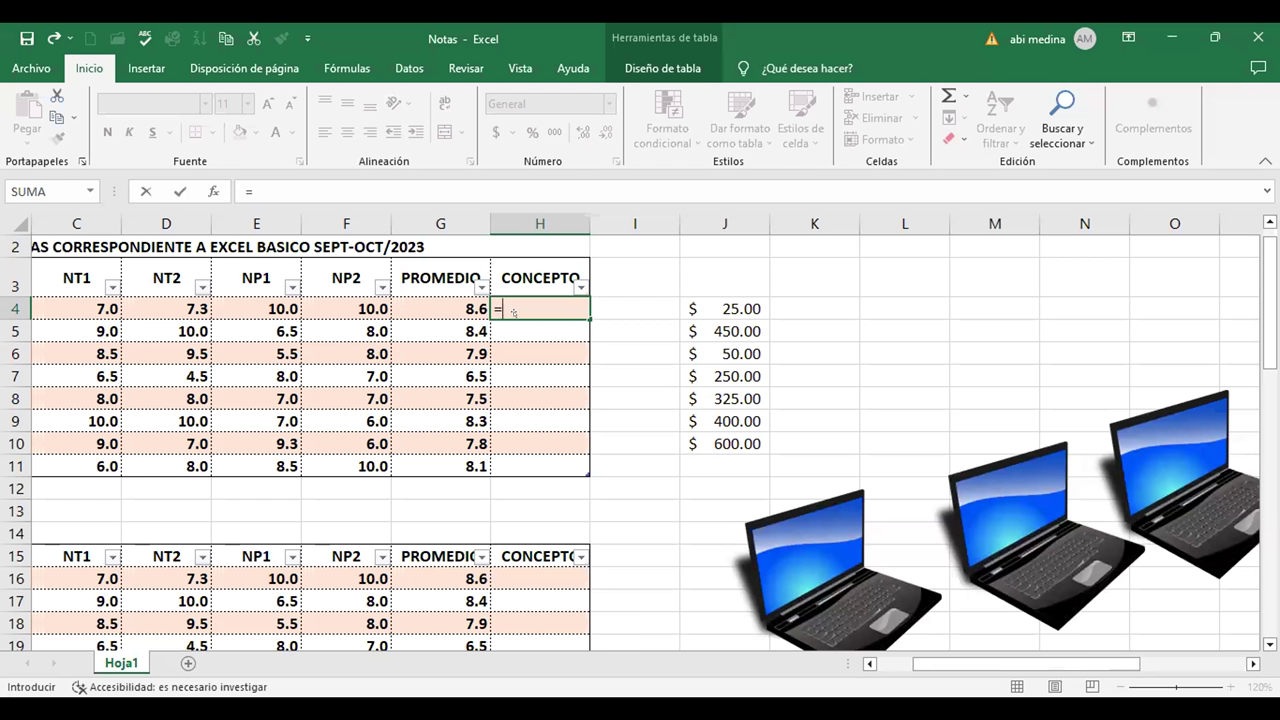
key("F2")
type("SI")
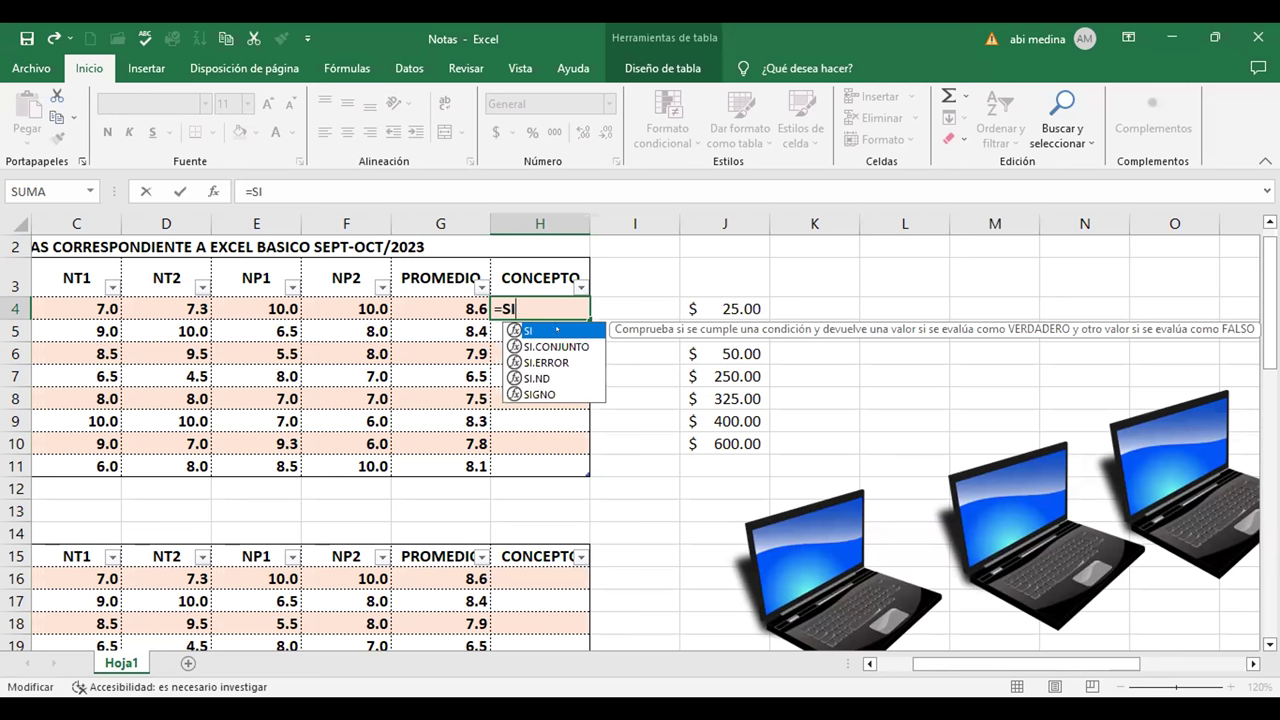
type("(")
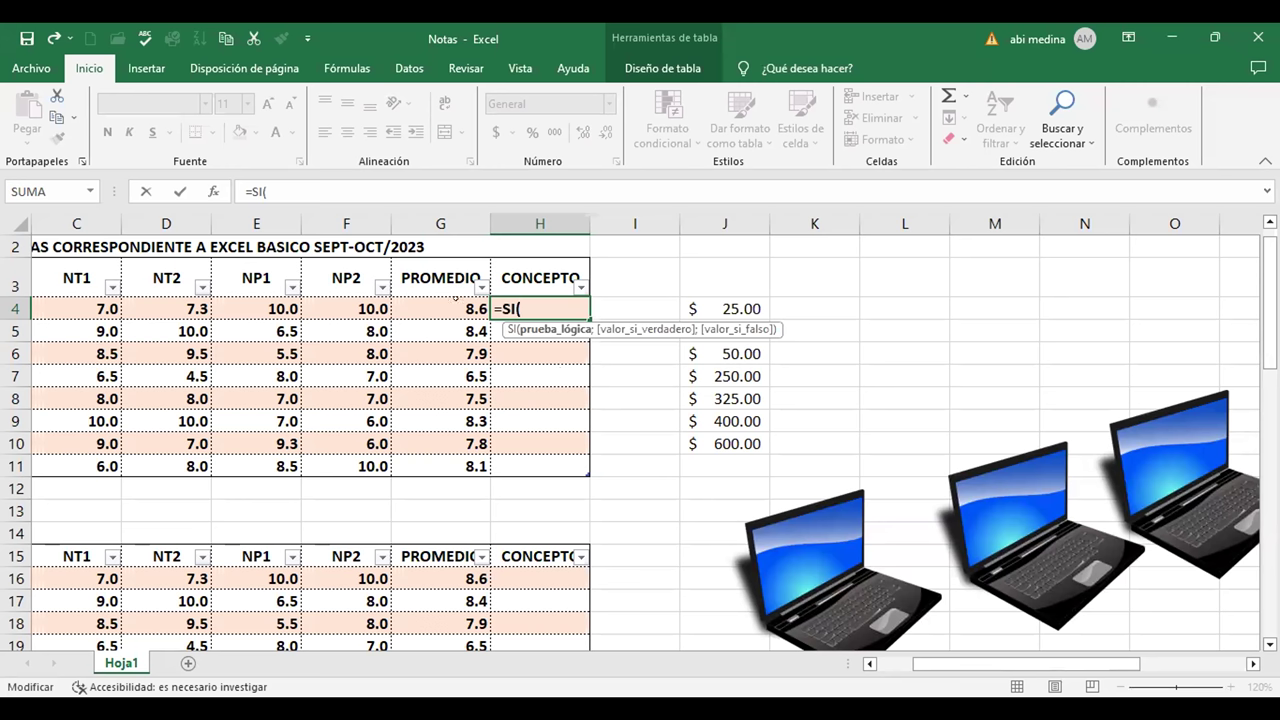
left_click(455, 300)
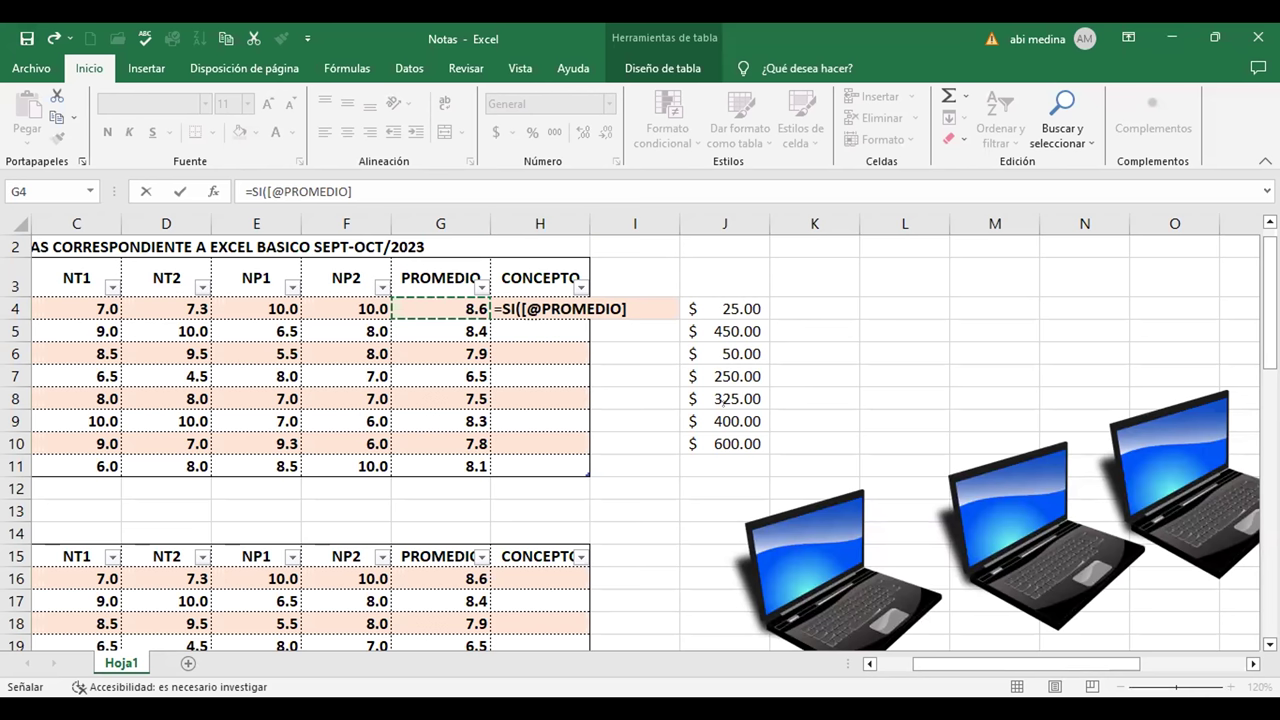
key("F2")
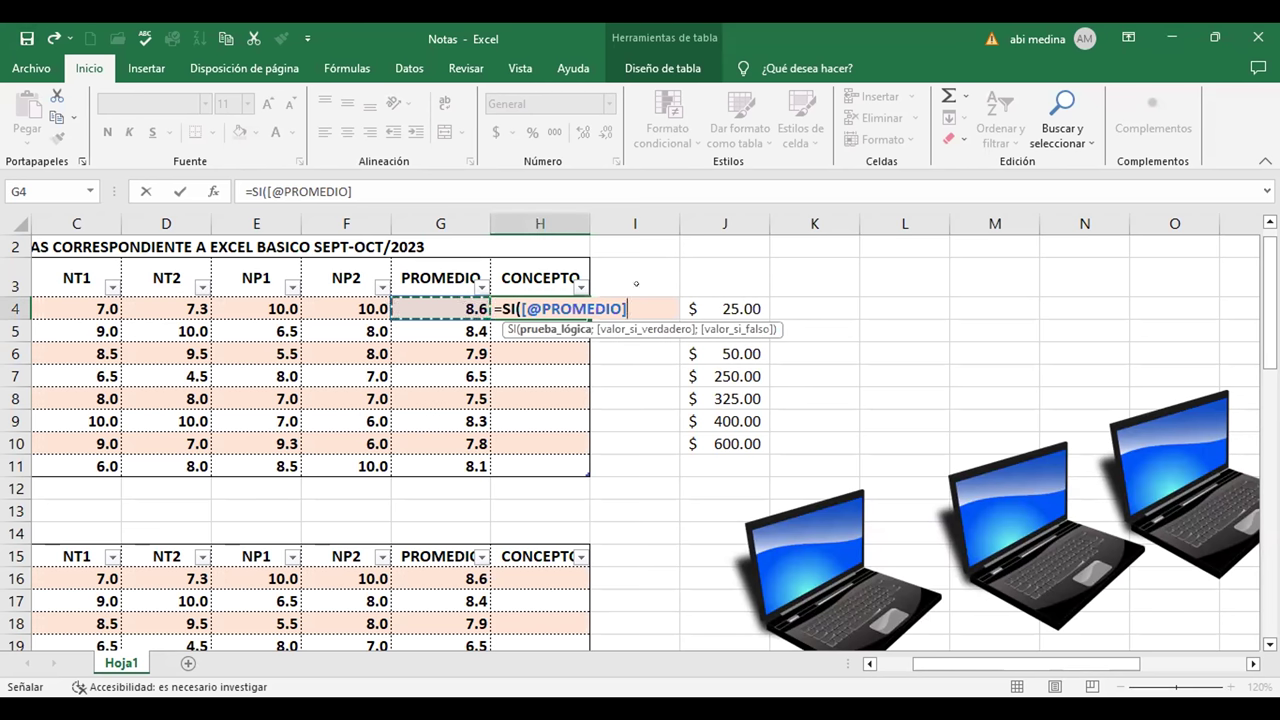
left_click(134, 68)
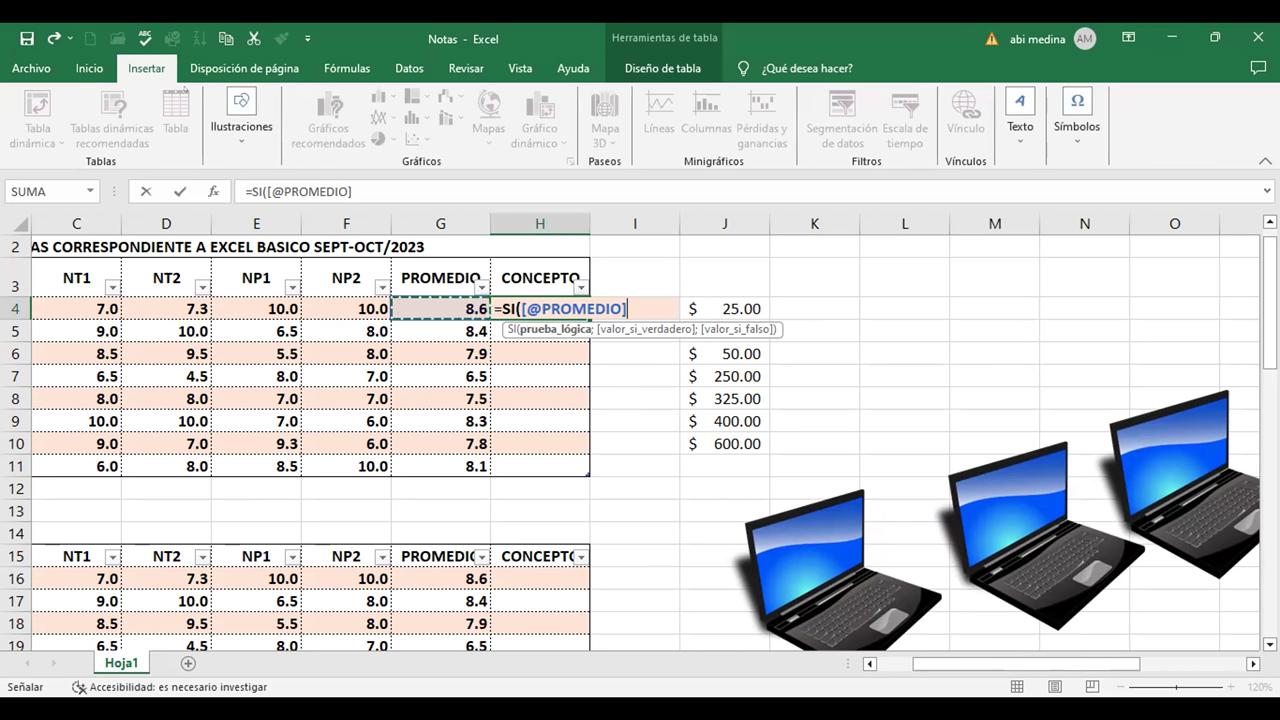
Cancel the H4 formula edit and browse the ready-made equations gallery from an empty cell.
key("Escape")
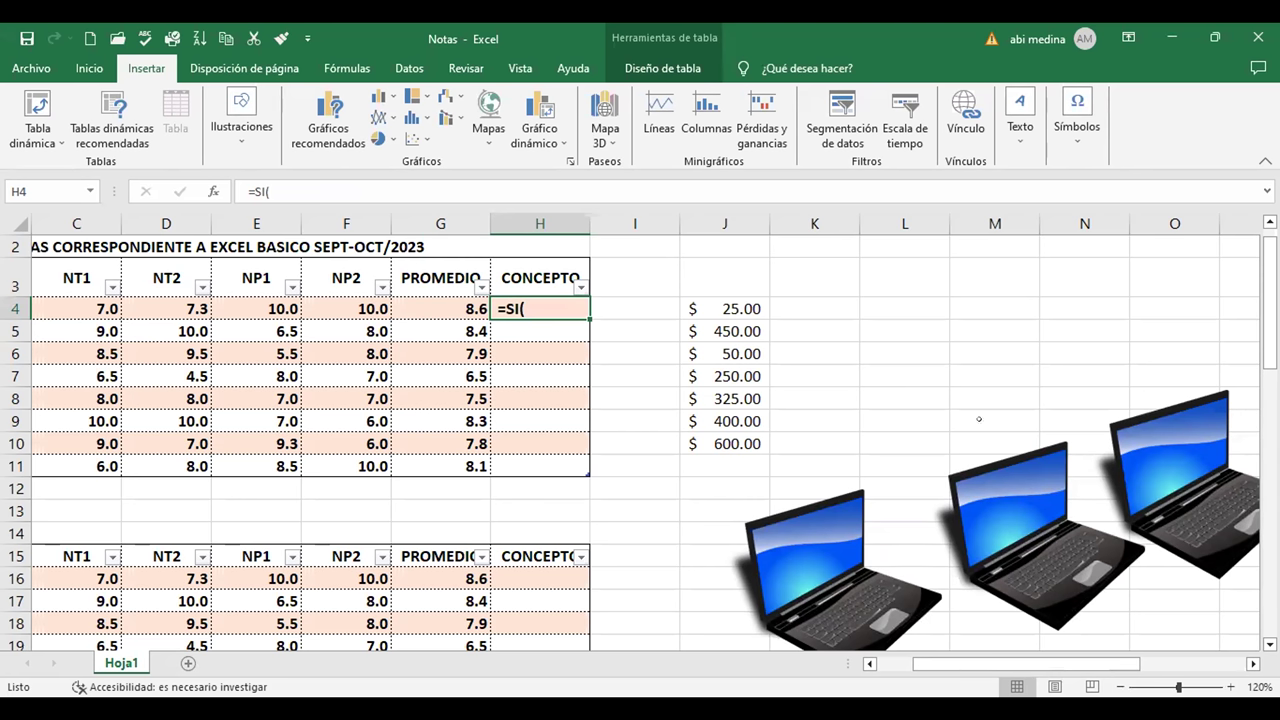
left_click(904, 353)
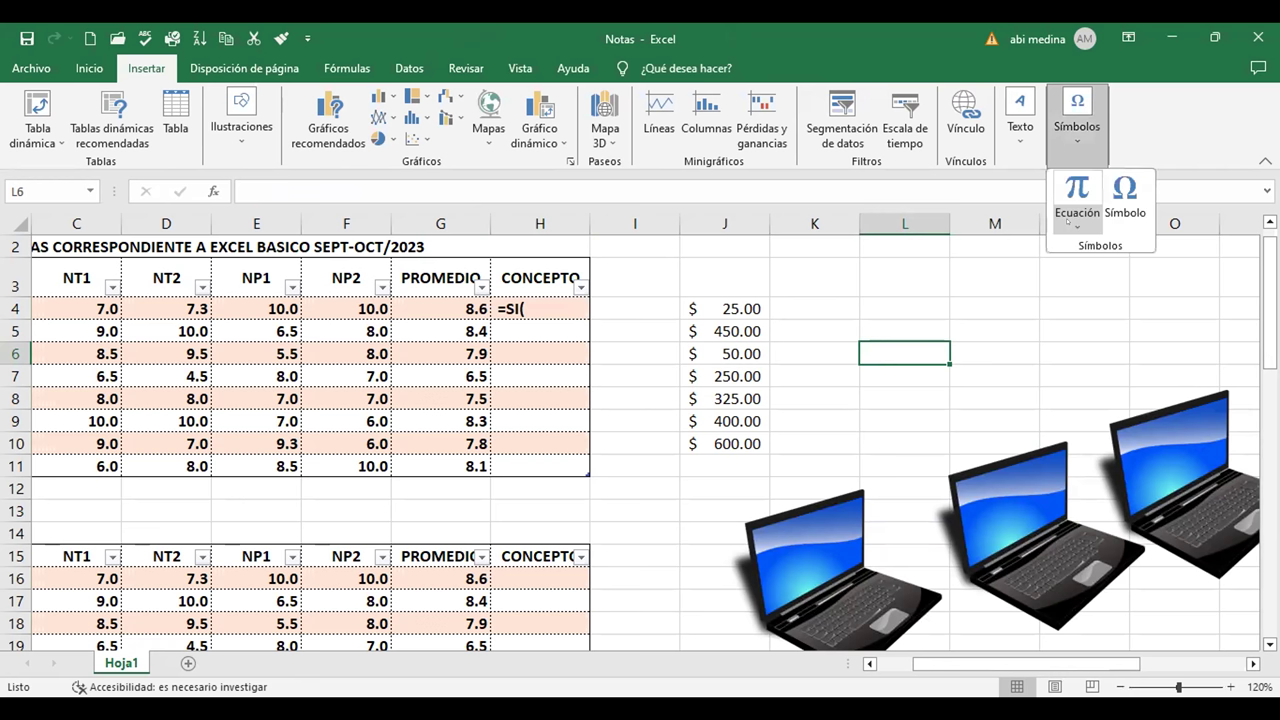
left_click(1077, 226)
scroll(1096, 296, "down", 3)
scroll(1096, 296, "up", 3)
scroll(1096, 296, "down", 3)
scroll(1096, 296, "up", 3)
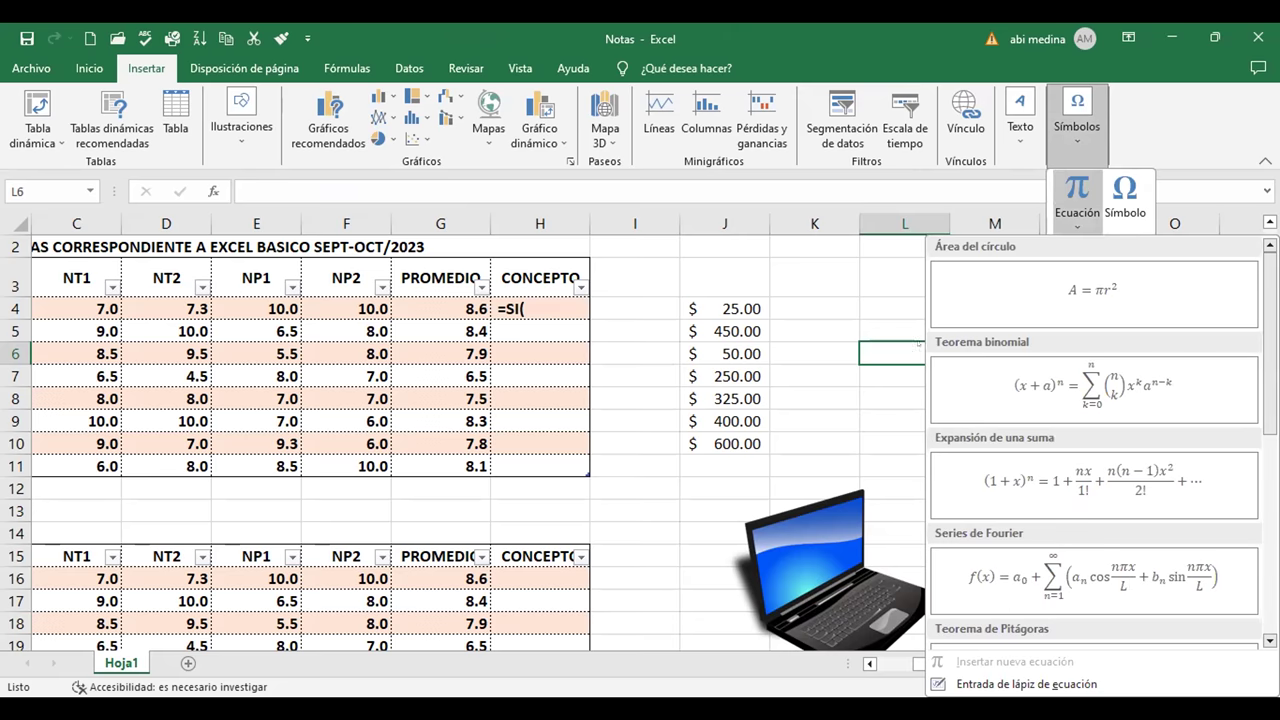
scroll(872, 285, "up", 1)
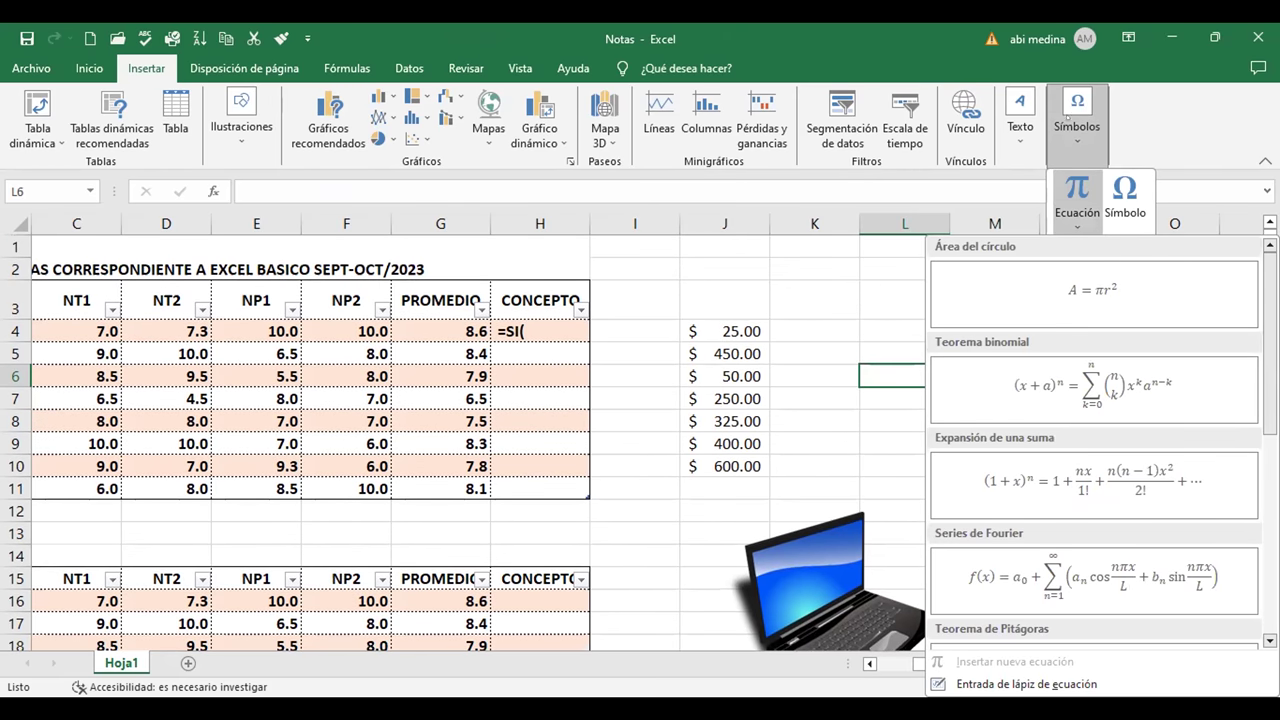
left_click(904, 300)
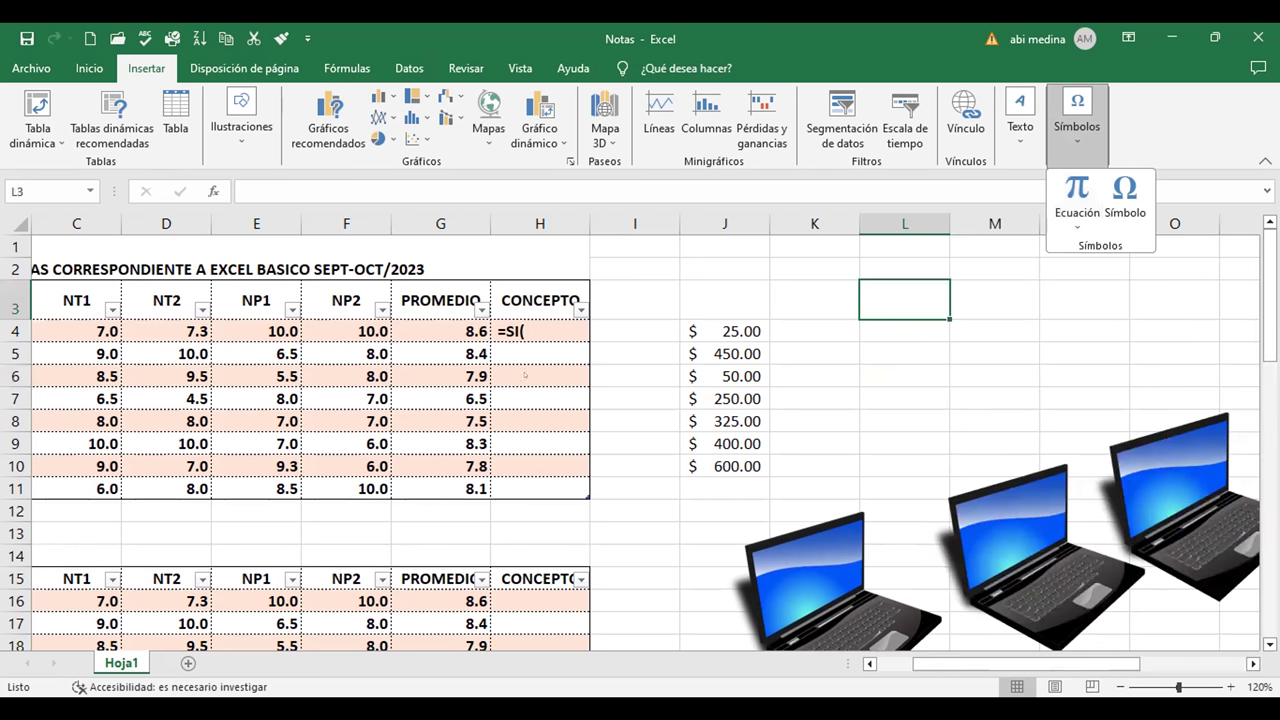
Insert the ≤ symbol into cell L3 from the Symbol dialog.
left_click(1124, 197)
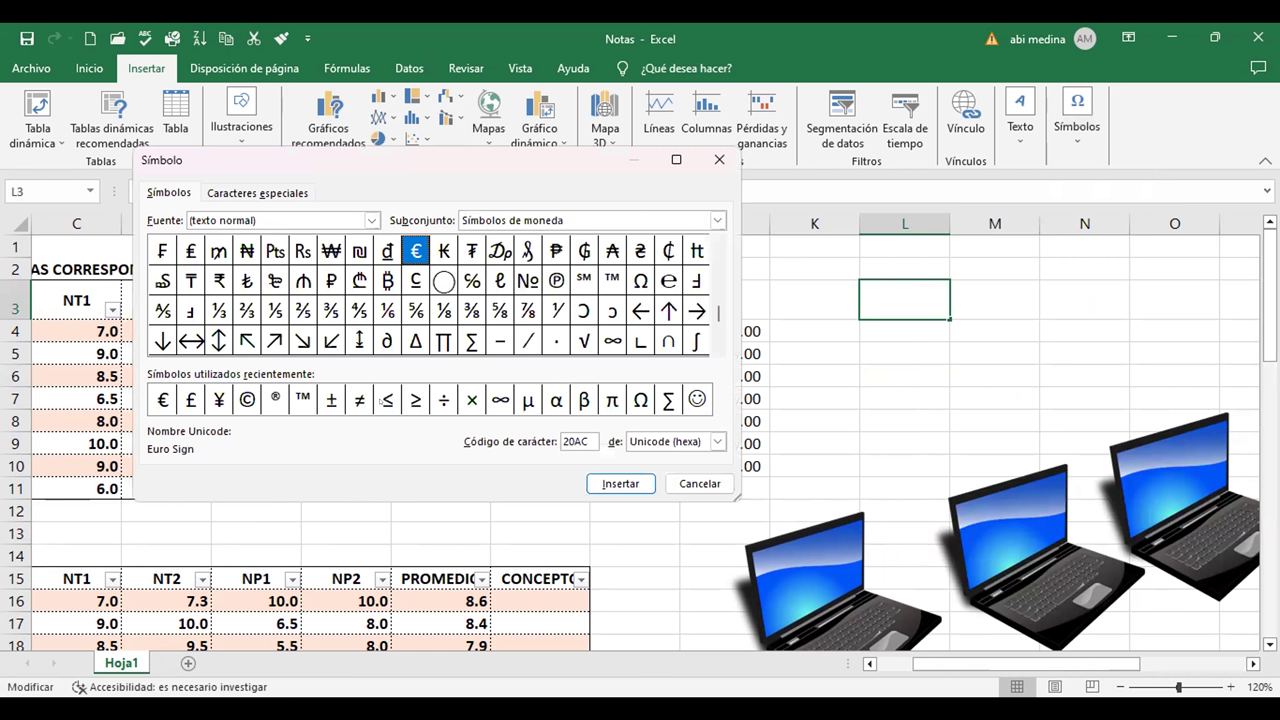
left_click(384, 400)
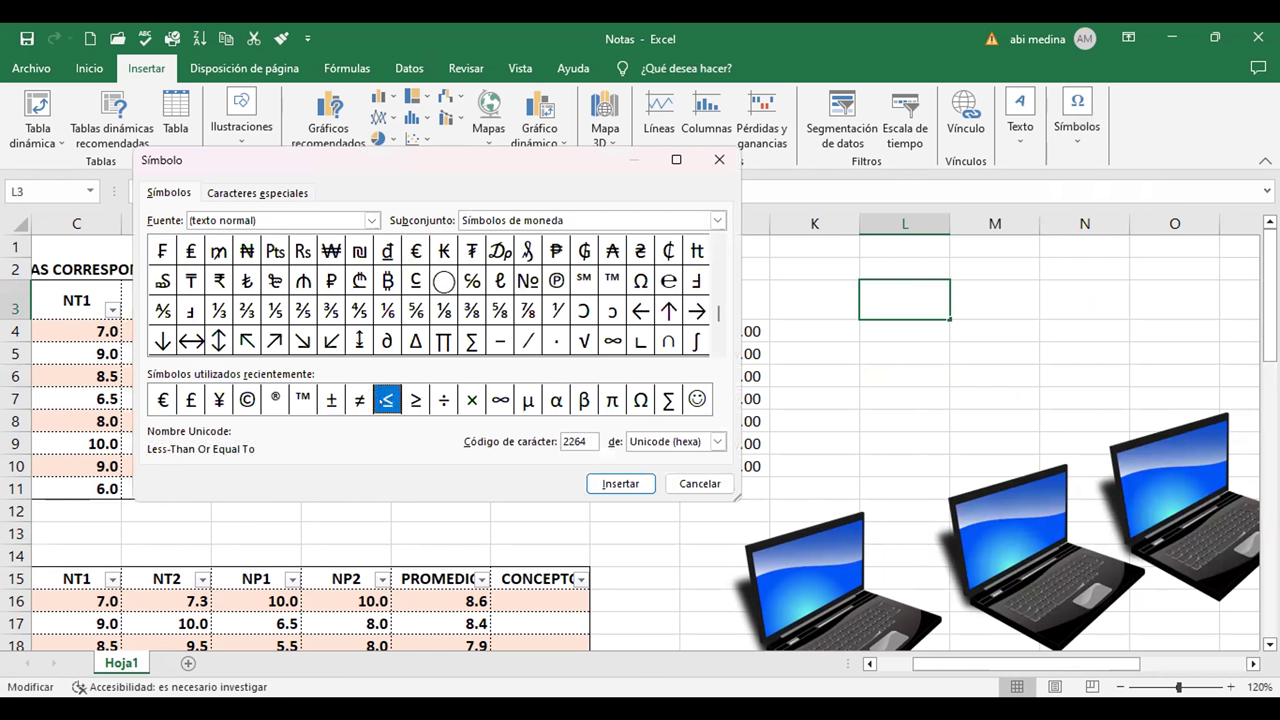
left_click(620, 483)
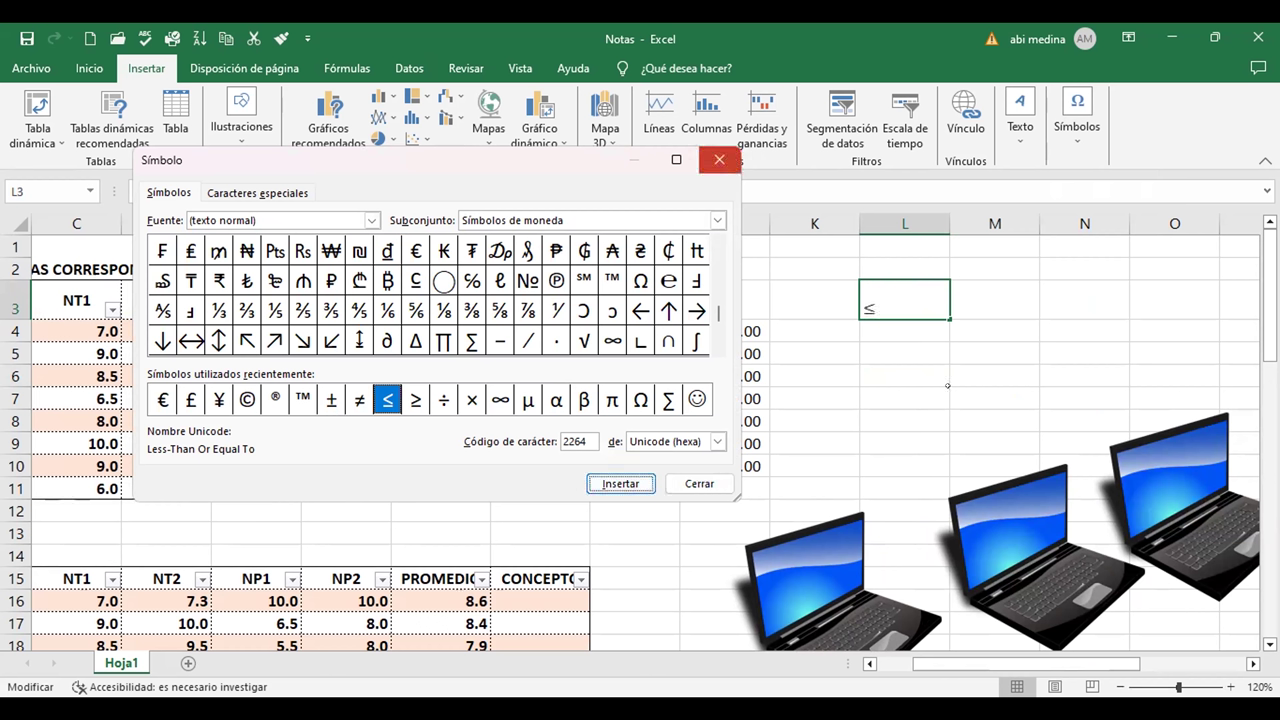
left_click(719, 159)
Insert a single ≥ symbol into cell L4, removing the accidental duplicate.
left_click(920, 325)
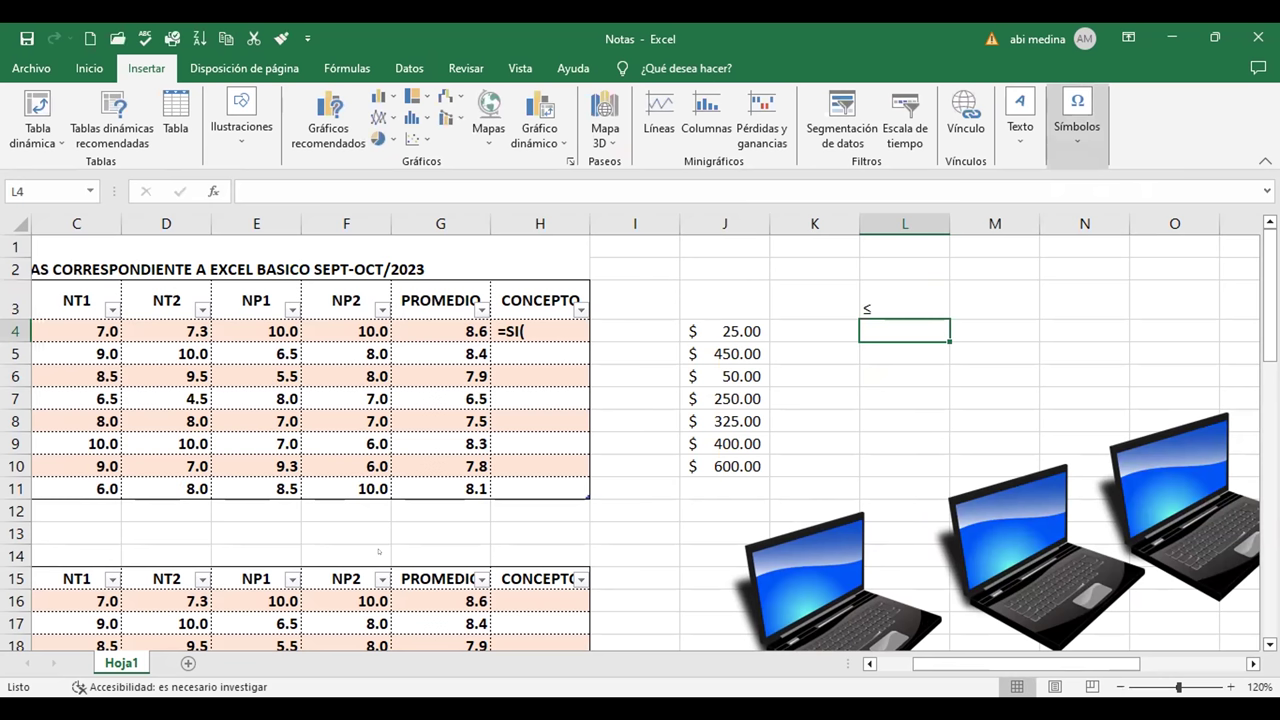
left_click(1076, 115)
left_click(275, 250)
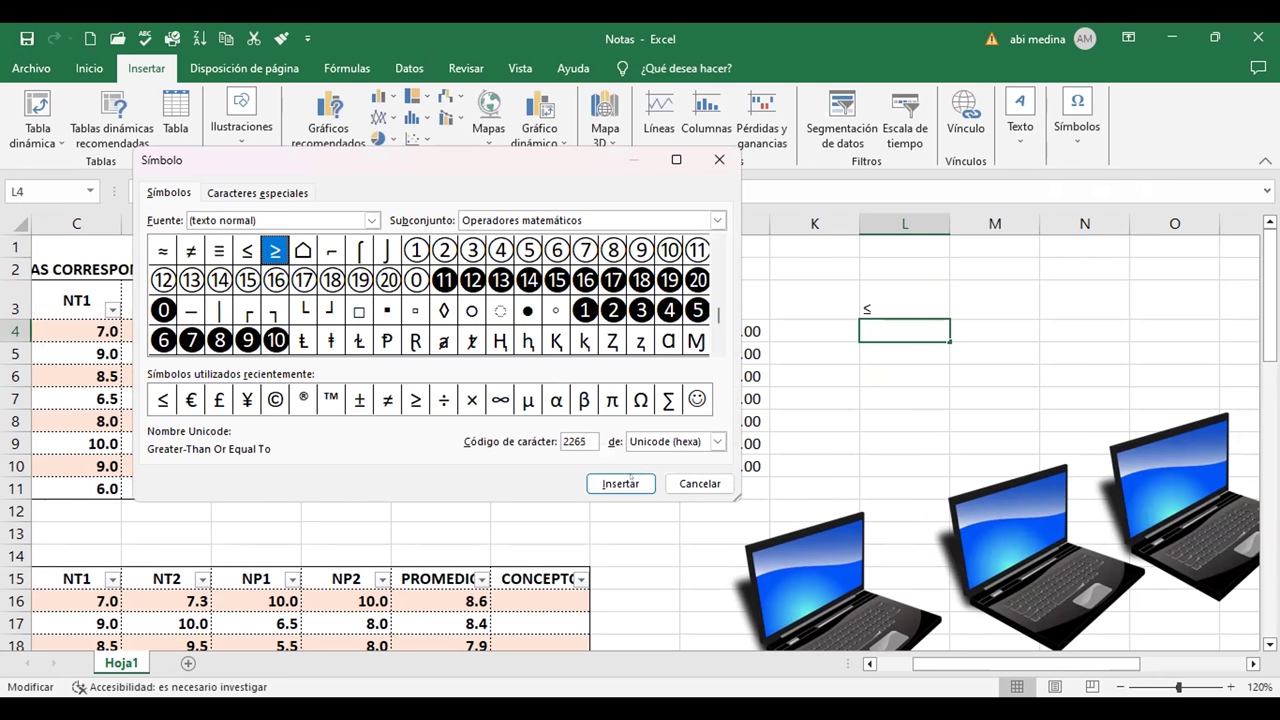
left_click(620, 483)
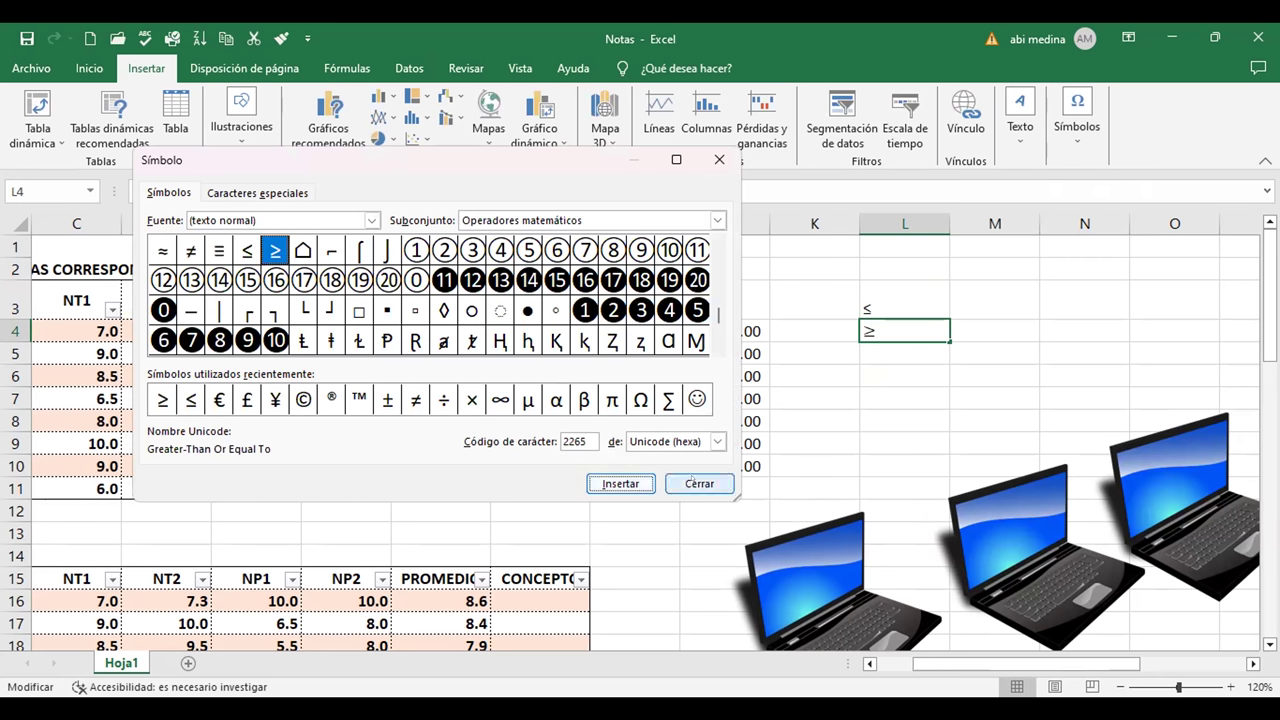
left_click(648, 482)
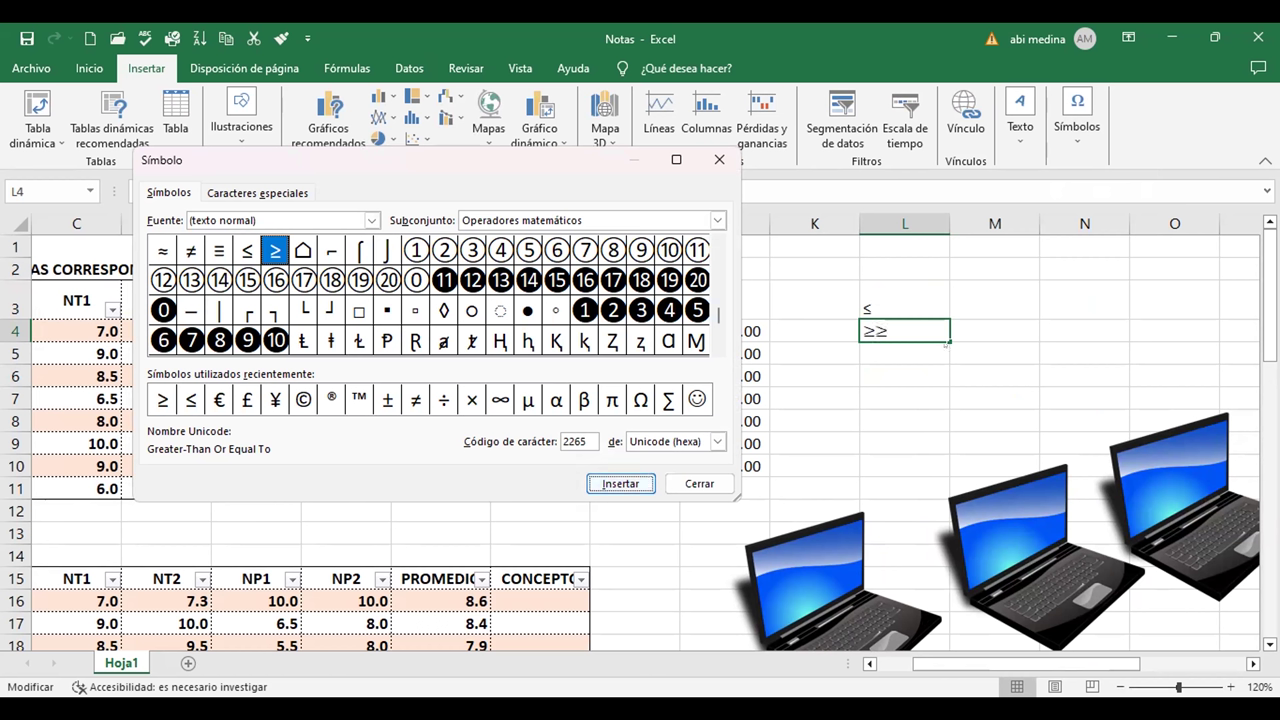
left_click(699, 483)
key("BackSpace")
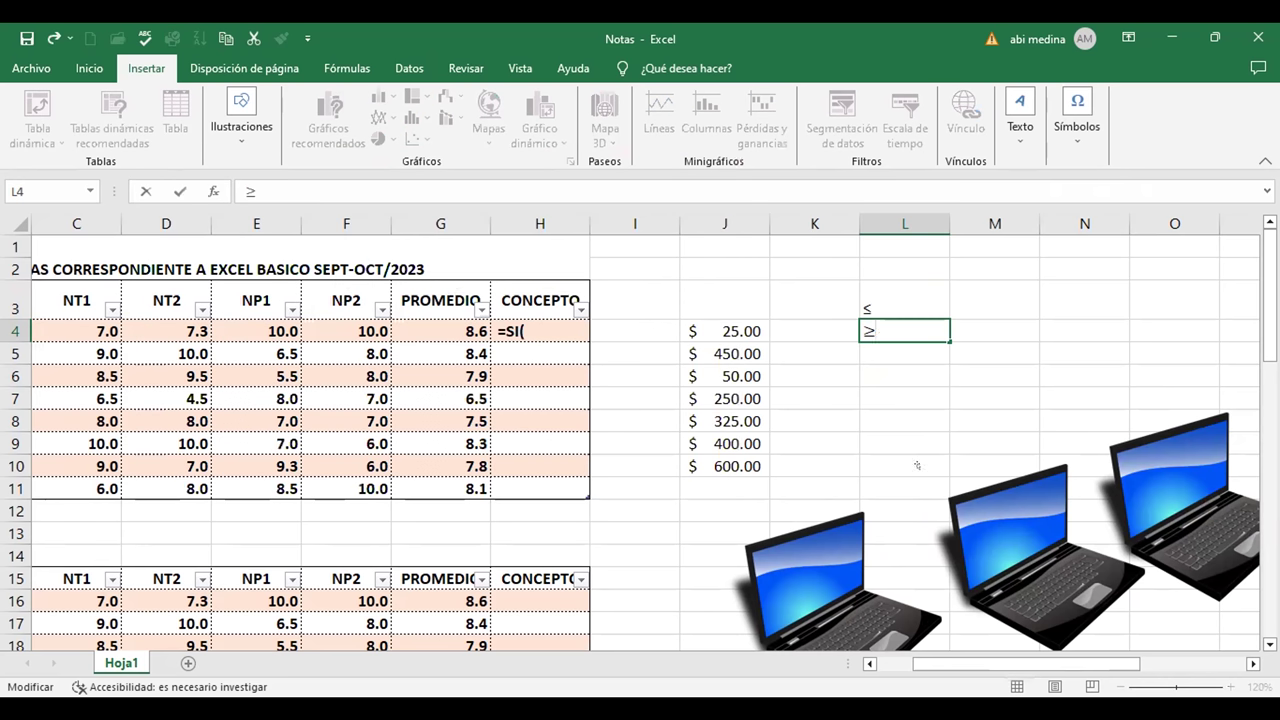
left_click(908, 399)
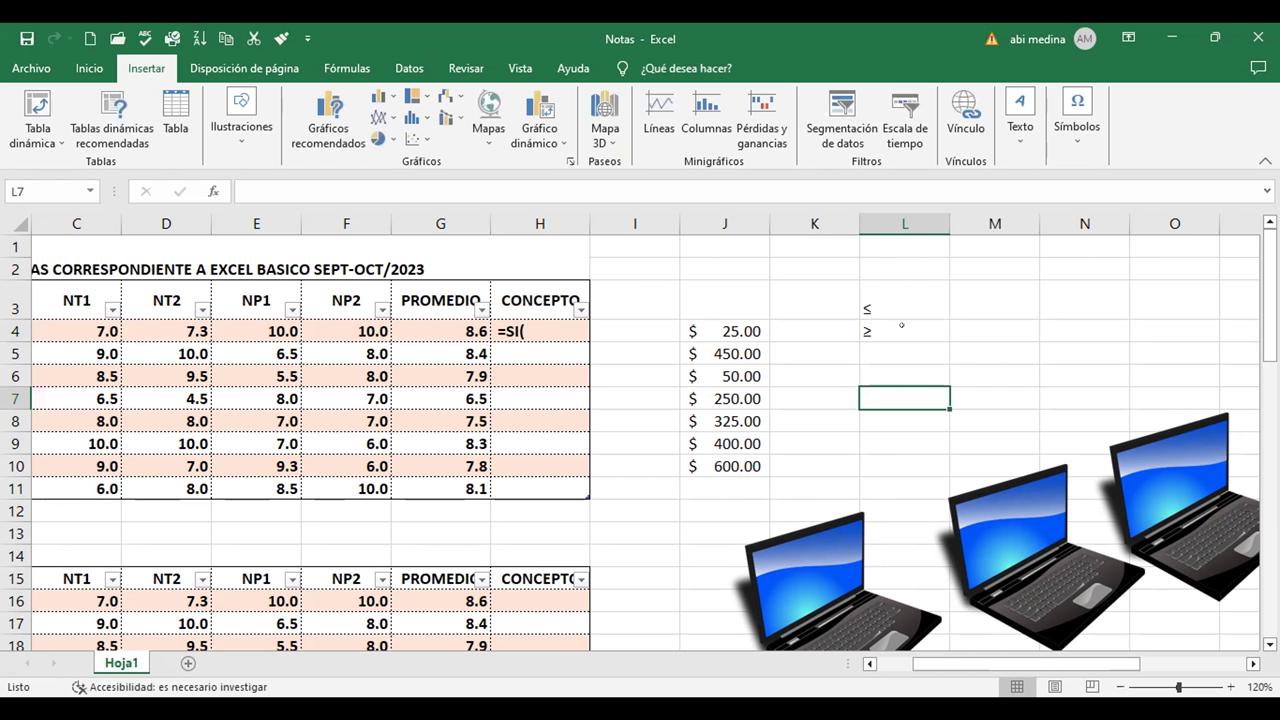
left_click(917, 336)
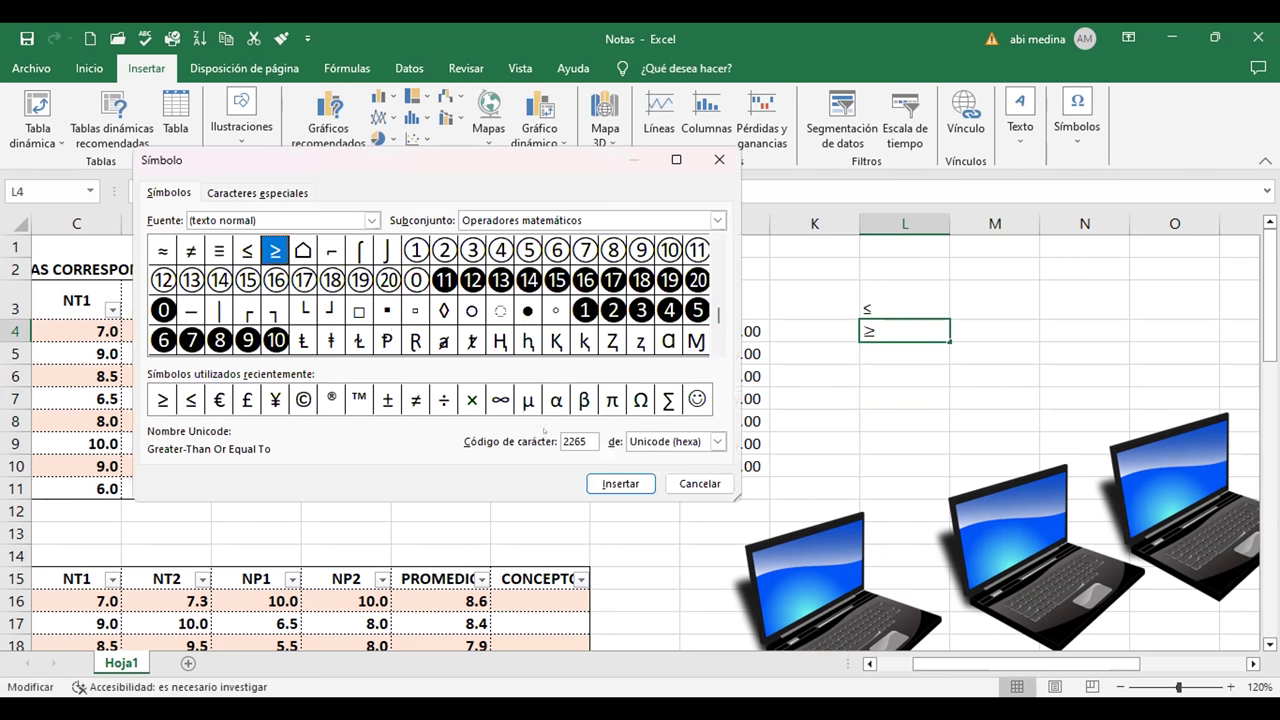
Insert > followed by < into cell L6.
left_click_drag(718, 315, 718, 250)
left_click(275, 250)
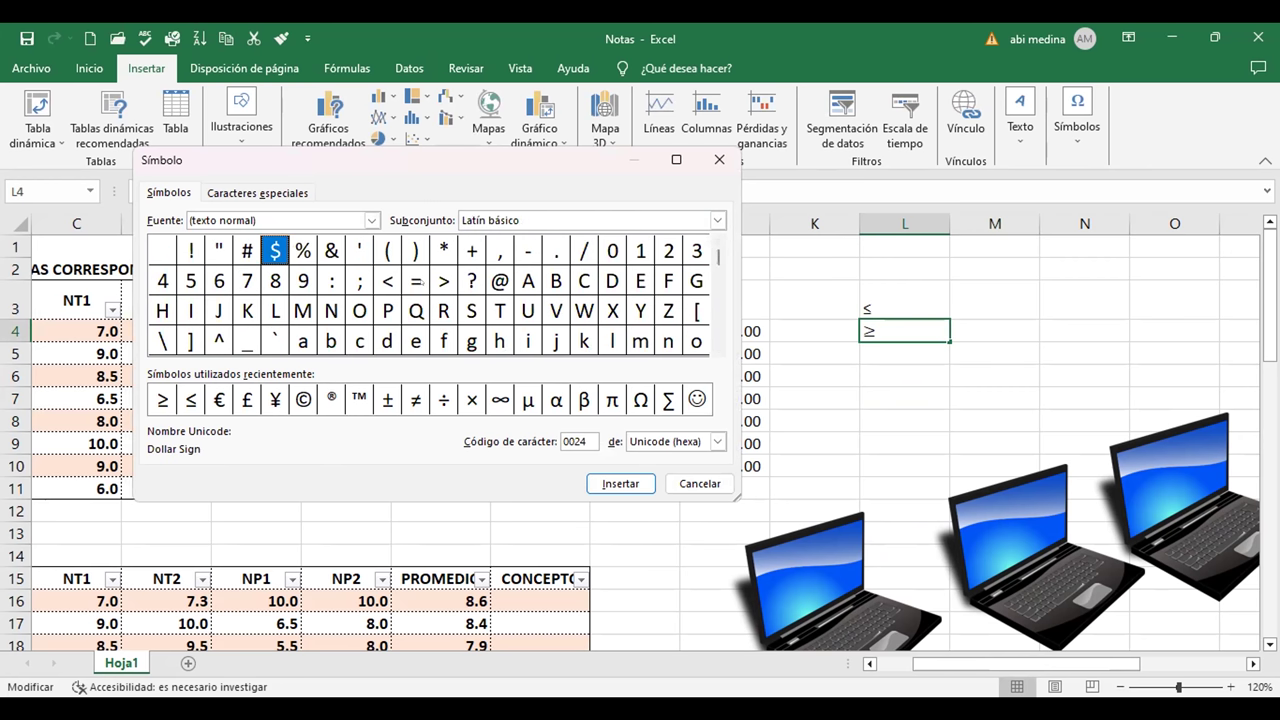
left_click(442, 281)
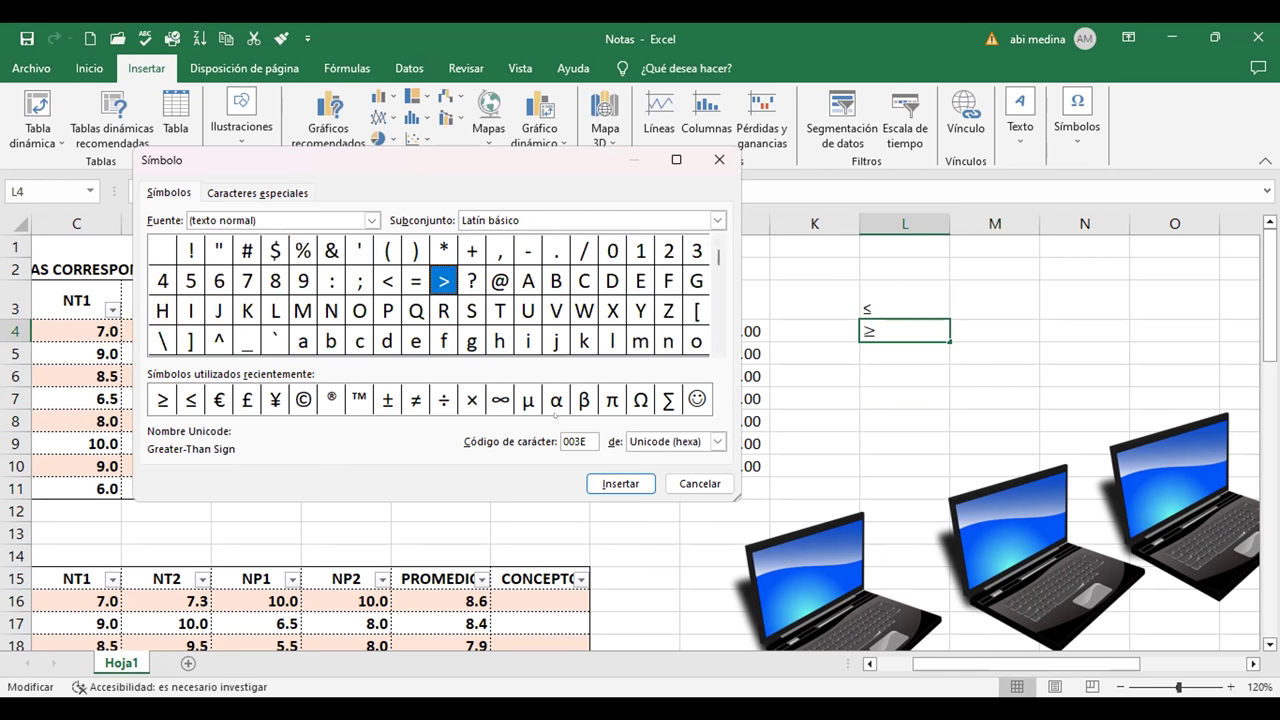
left_click_drag(700, 483, 751, 420)
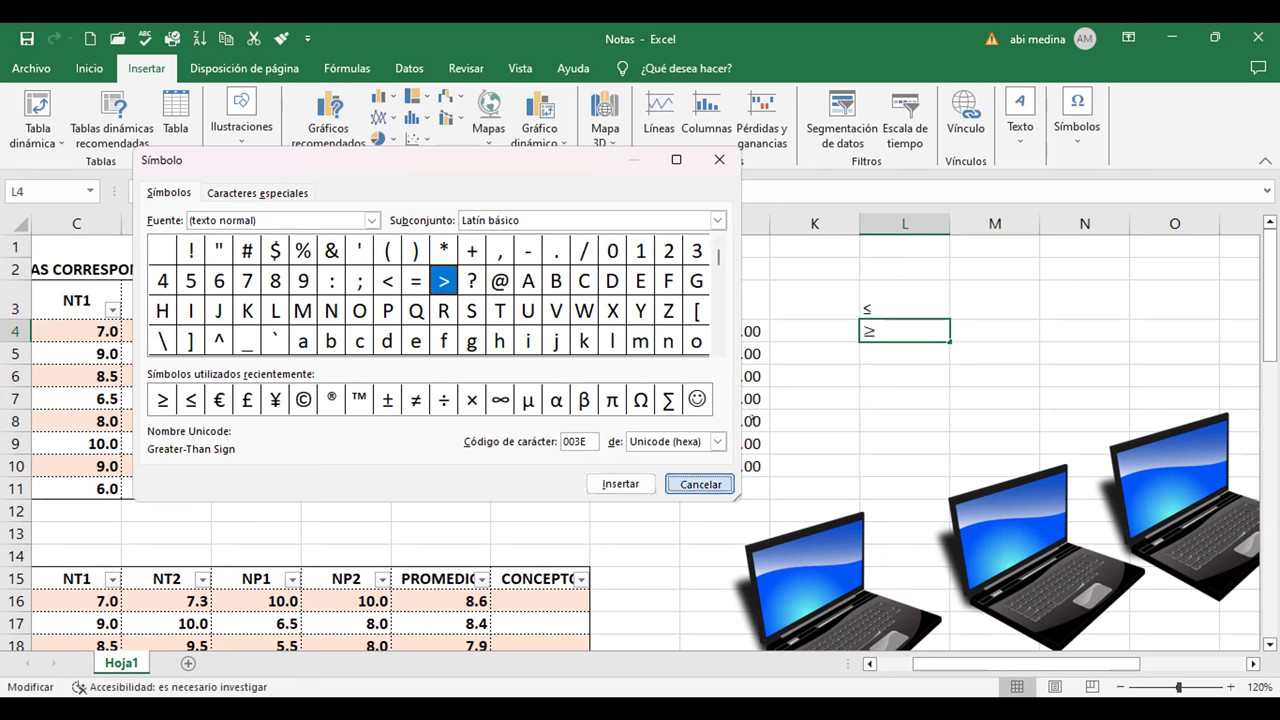
key("Escape")
left_click(916, 373)
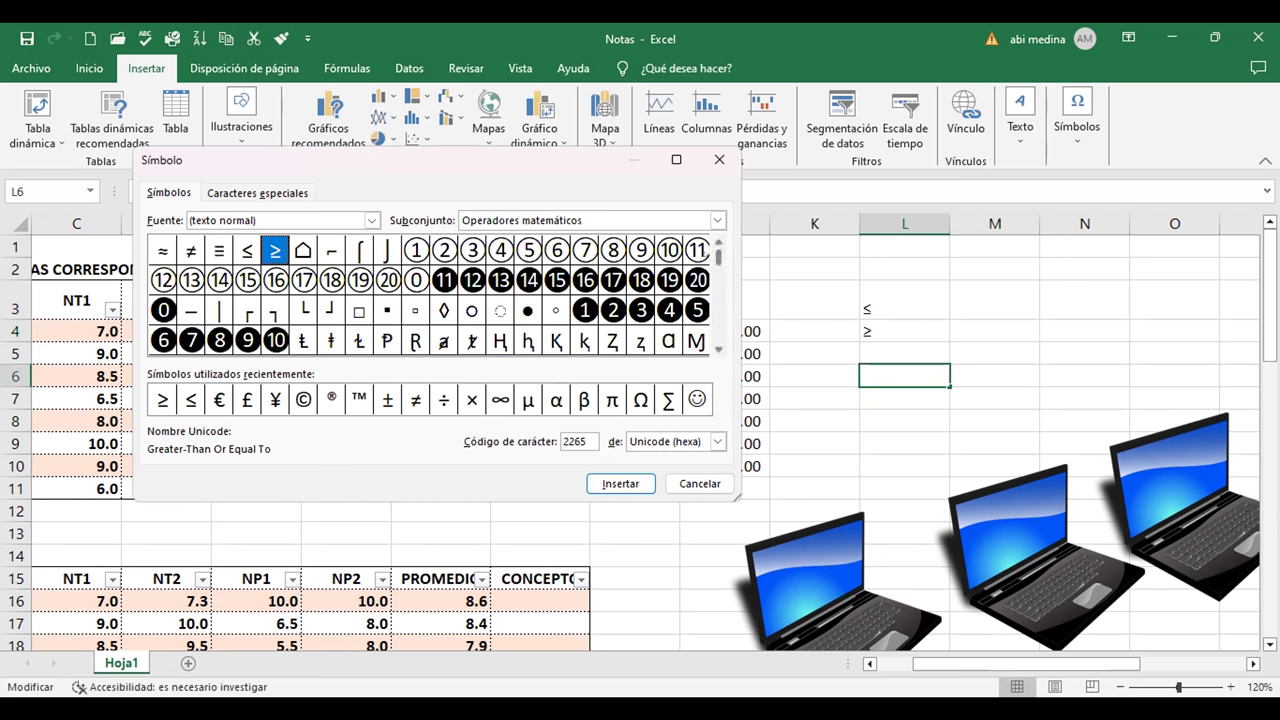
type("$")
left_click(443, 281)
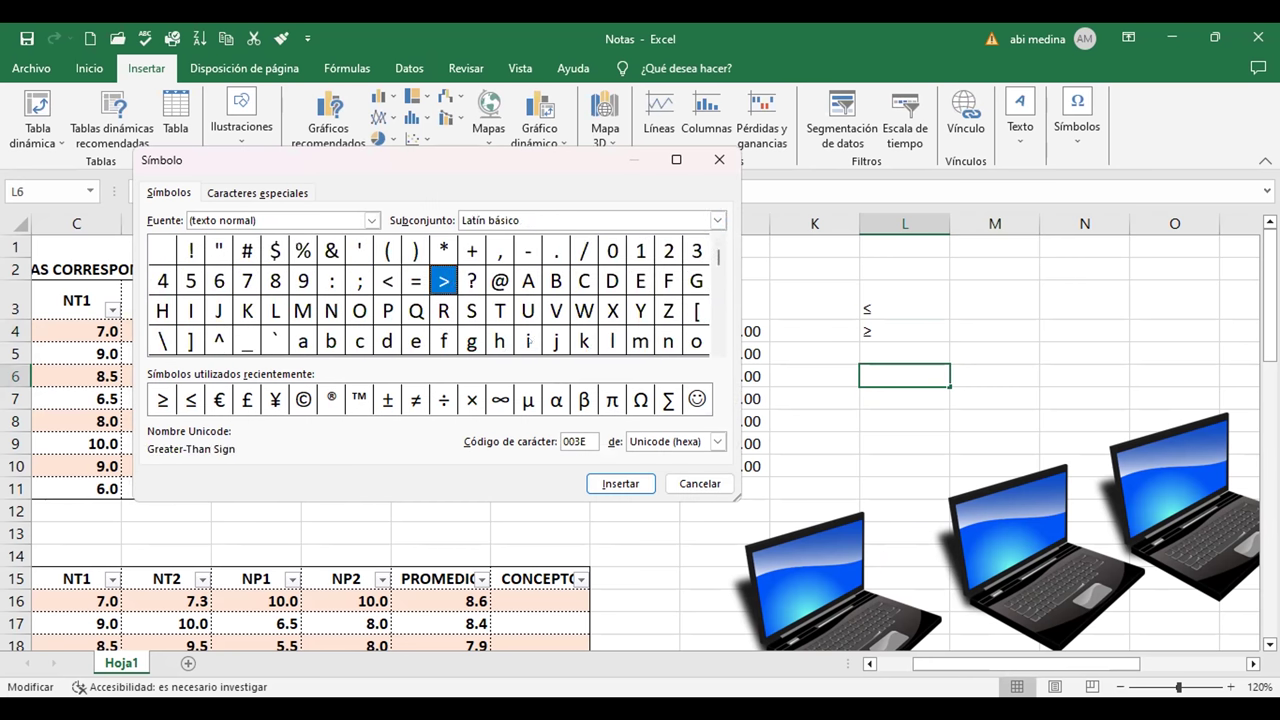
left_click(603, 482)
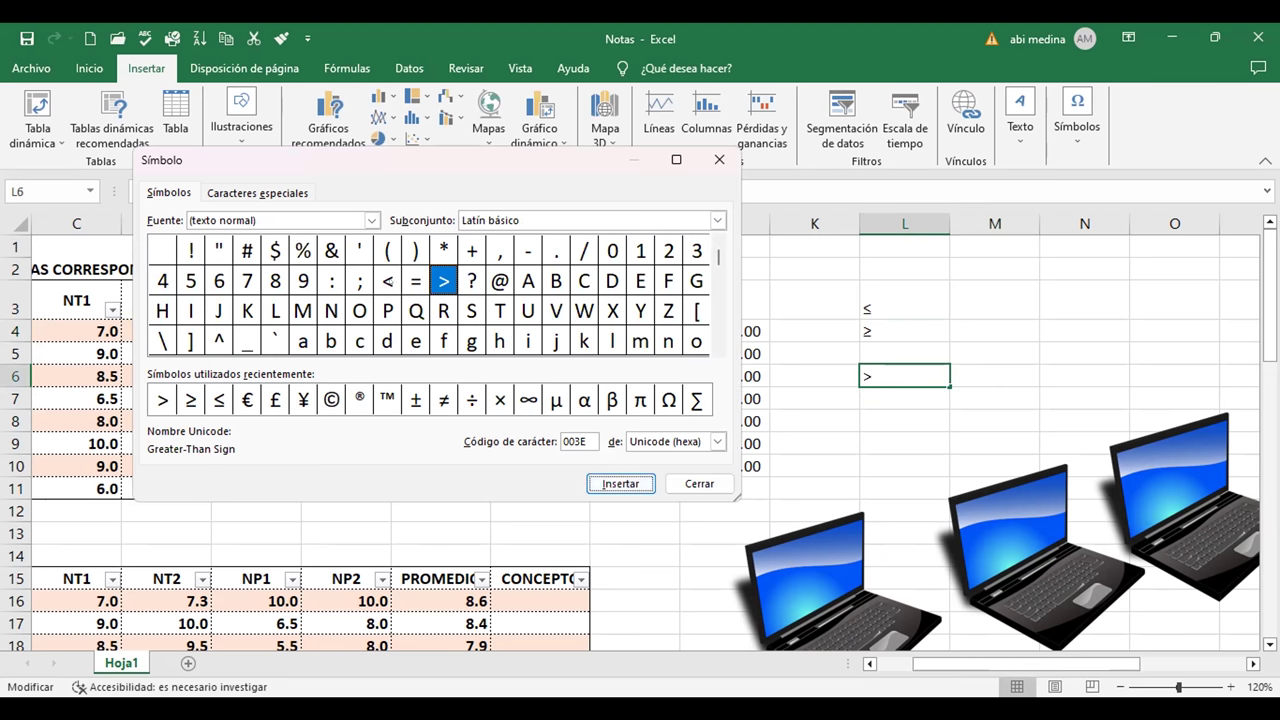
left_click(387, 281)
left_click(620, 483)
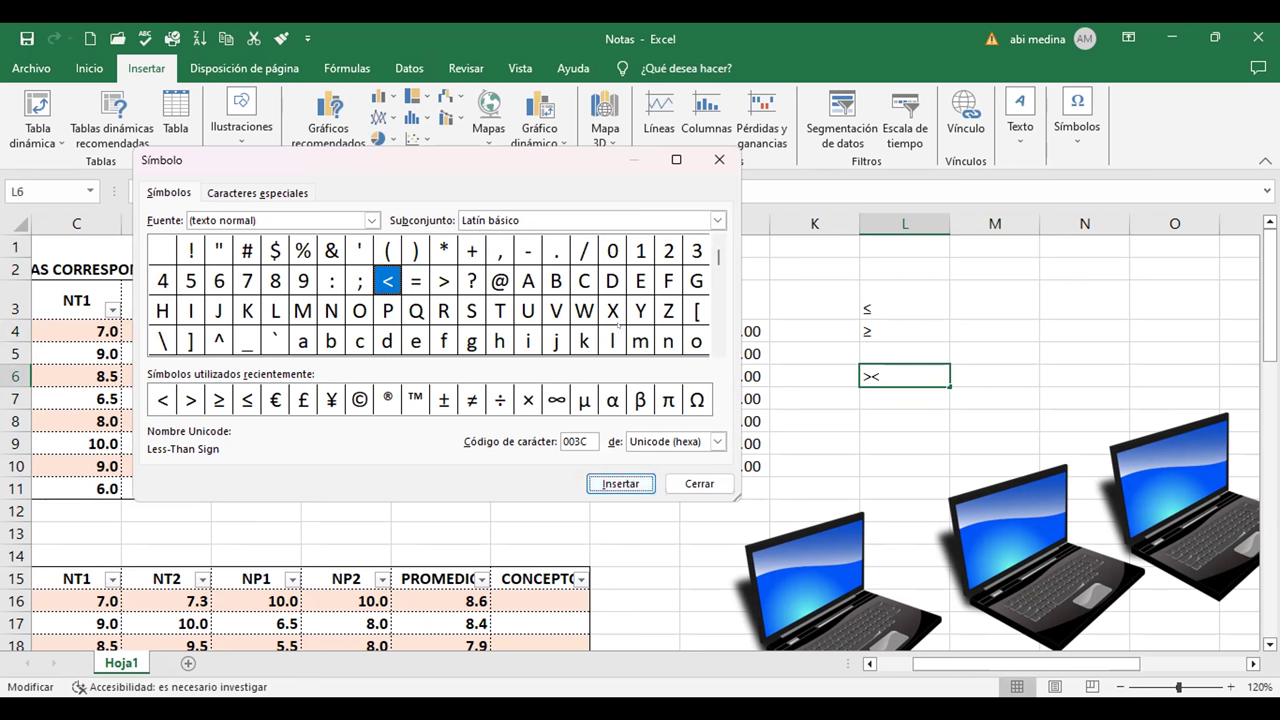
left_click(699, 483)
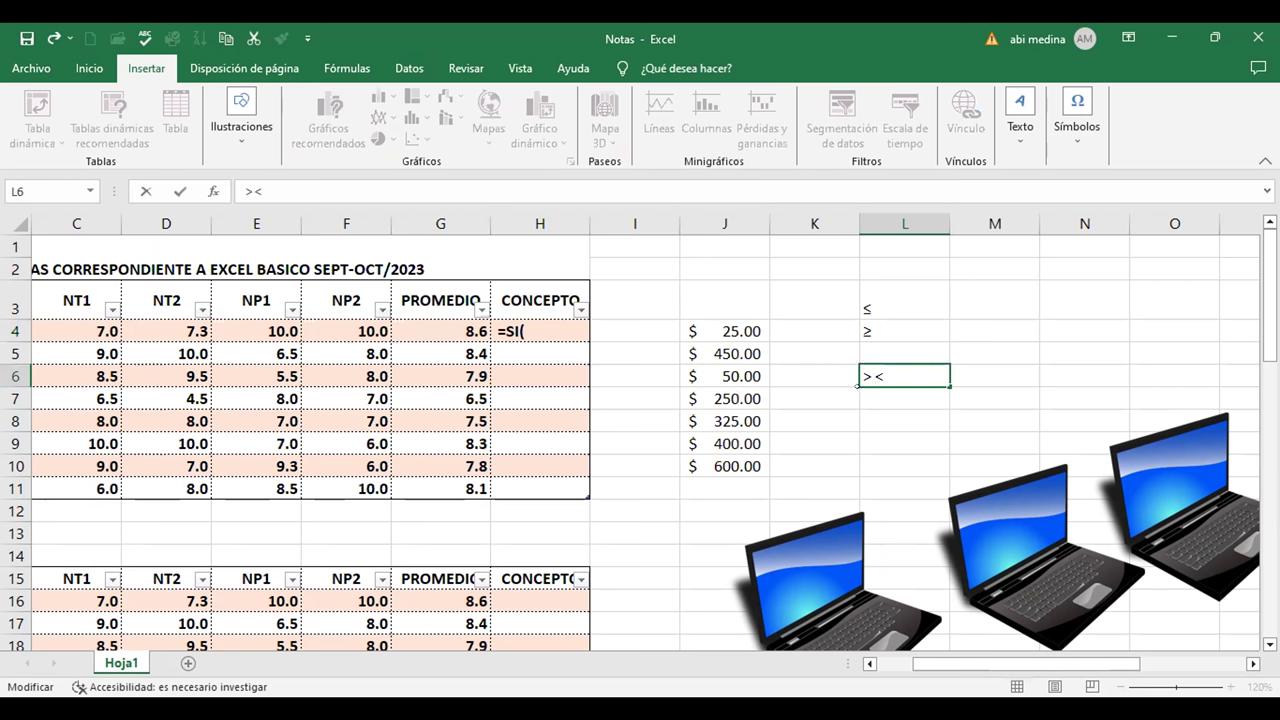
Check G4 and H4, then copy the > symbol from cell L6.
left_click(517, 328)
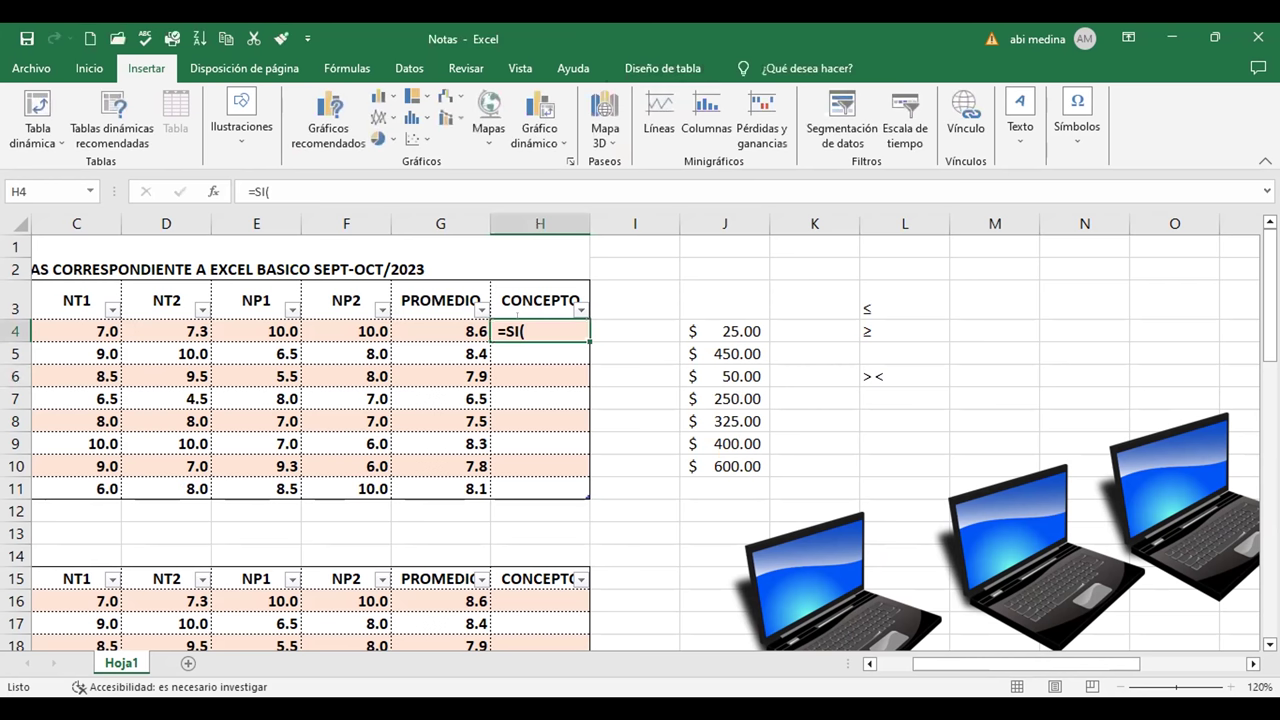
left_click(455, 328)
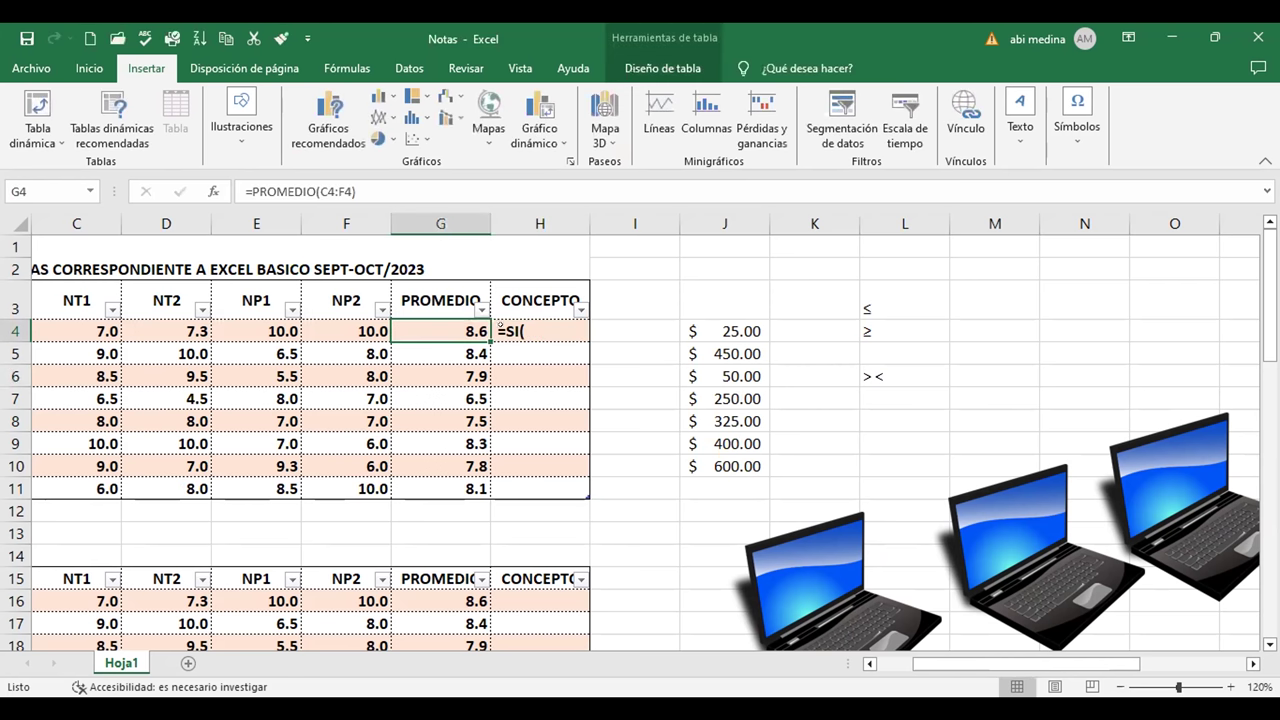
double_click(505, 330)
key("Escape")
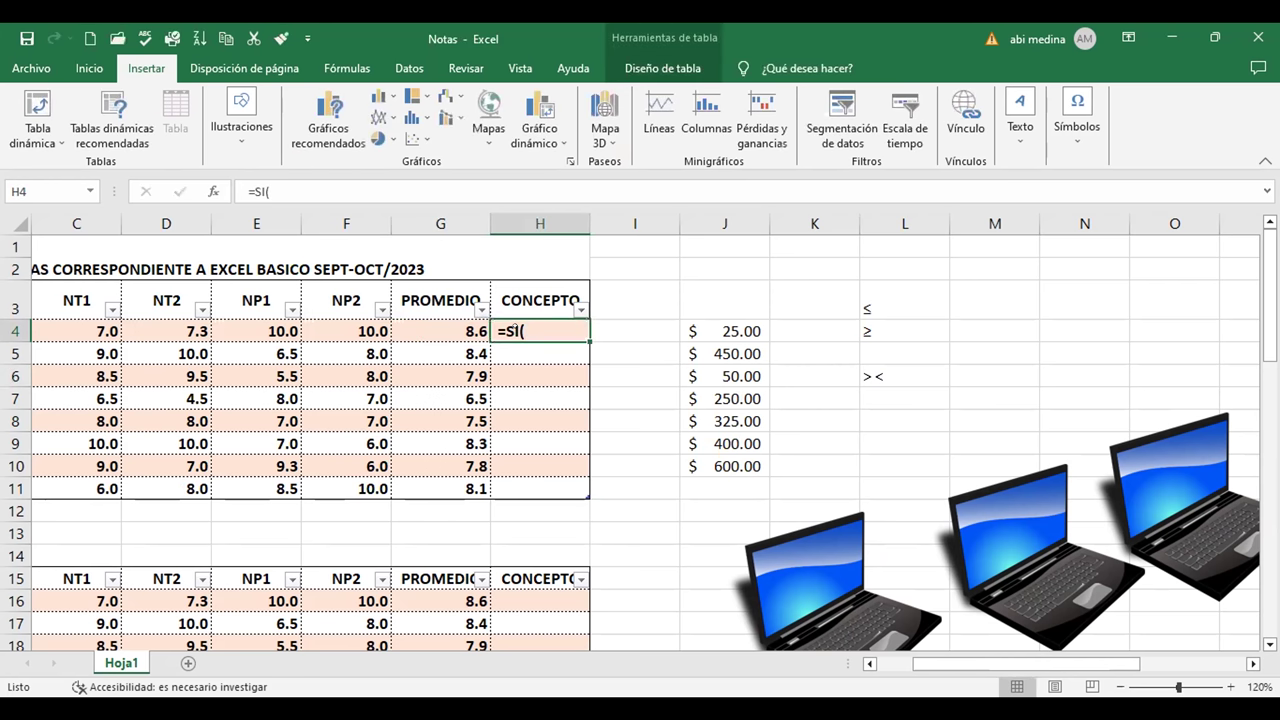
double_click(527, 330)
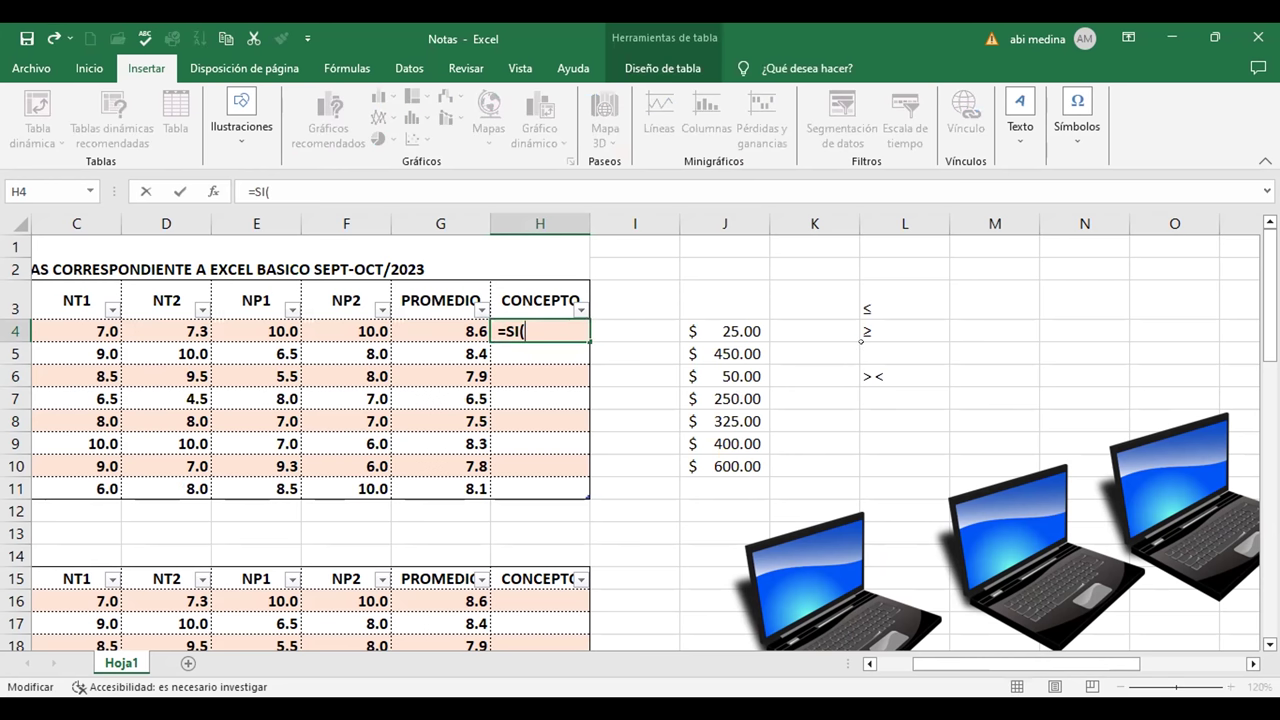
left_click(872, 376)
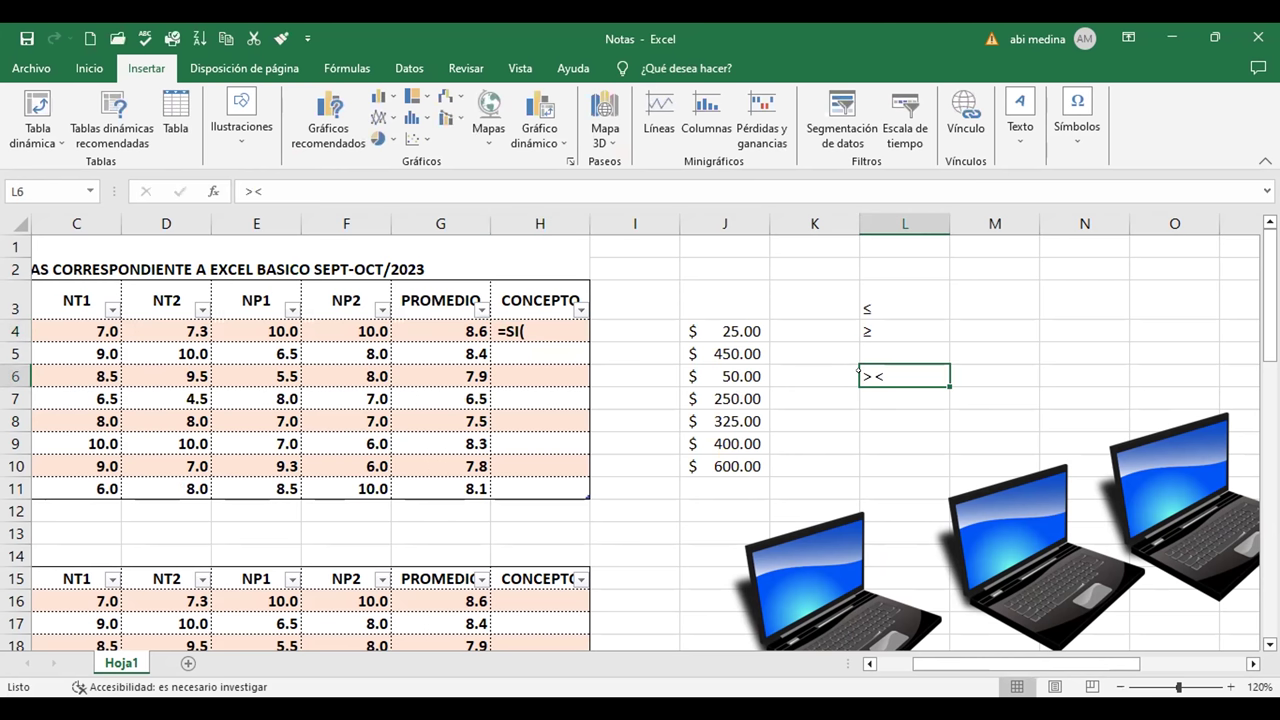
double_click(861, 369)
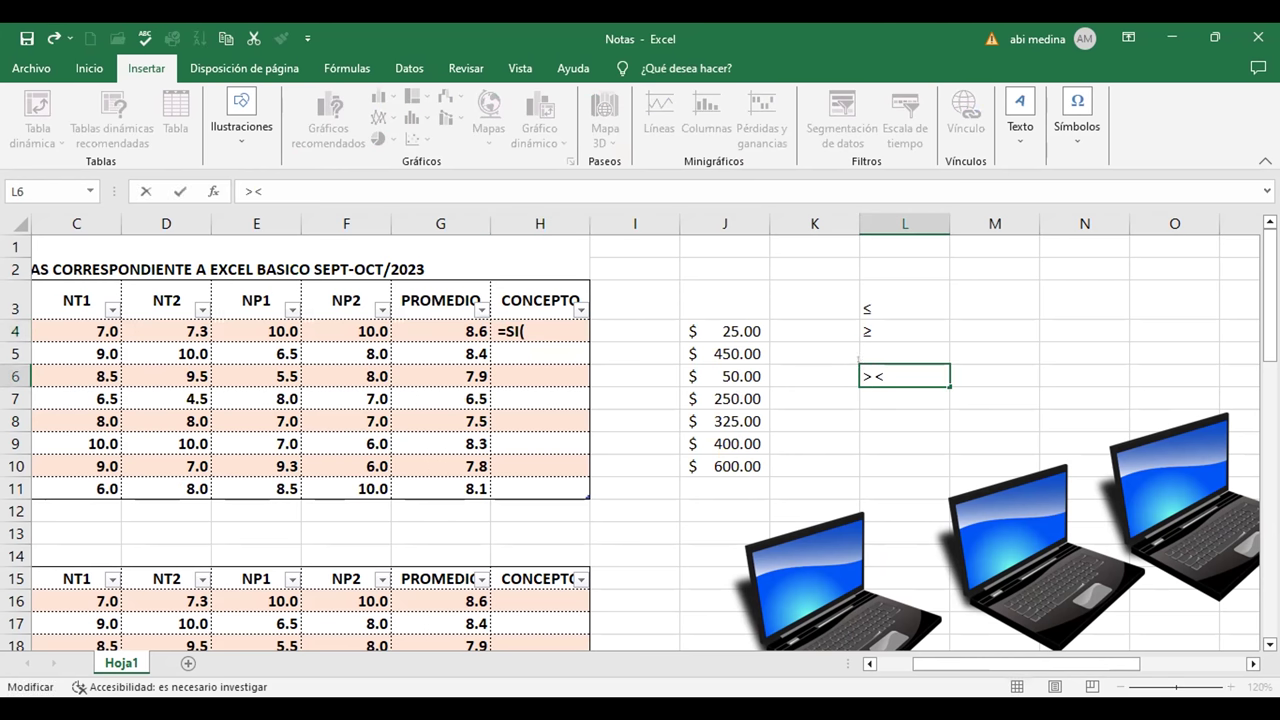
left_click_drag(862, 376, 872, 376)
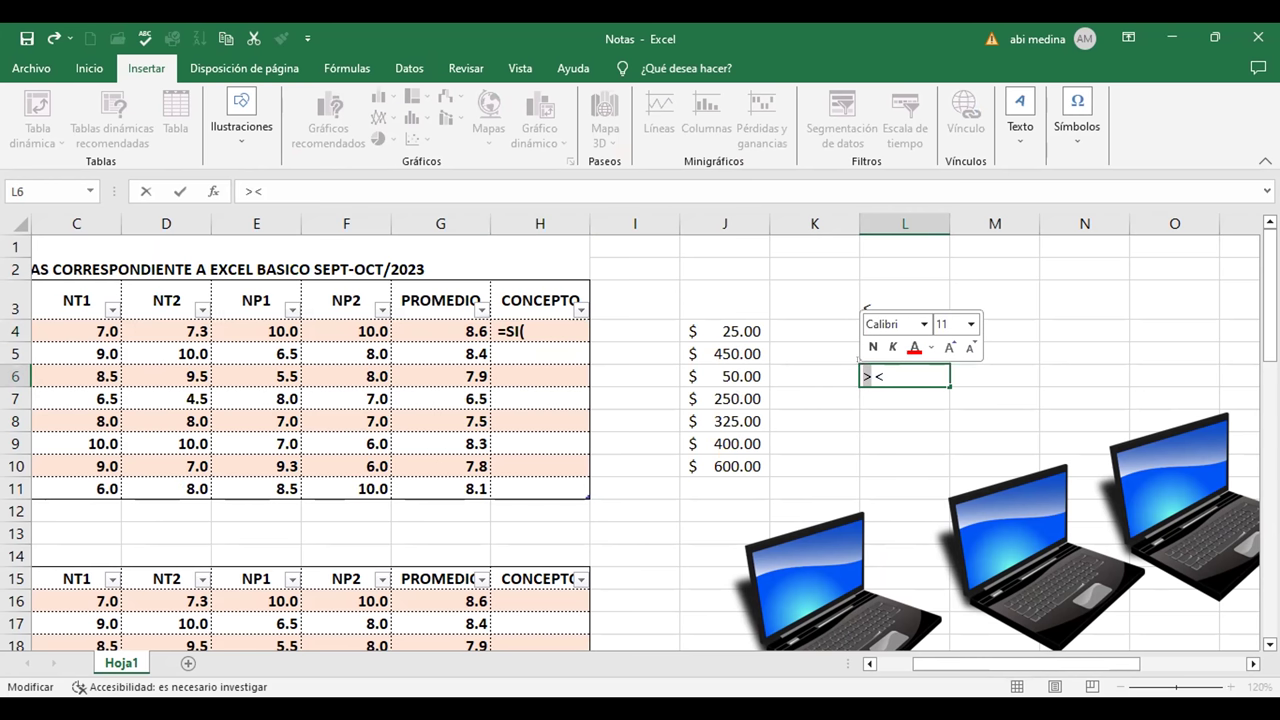
right_click(866, 374)
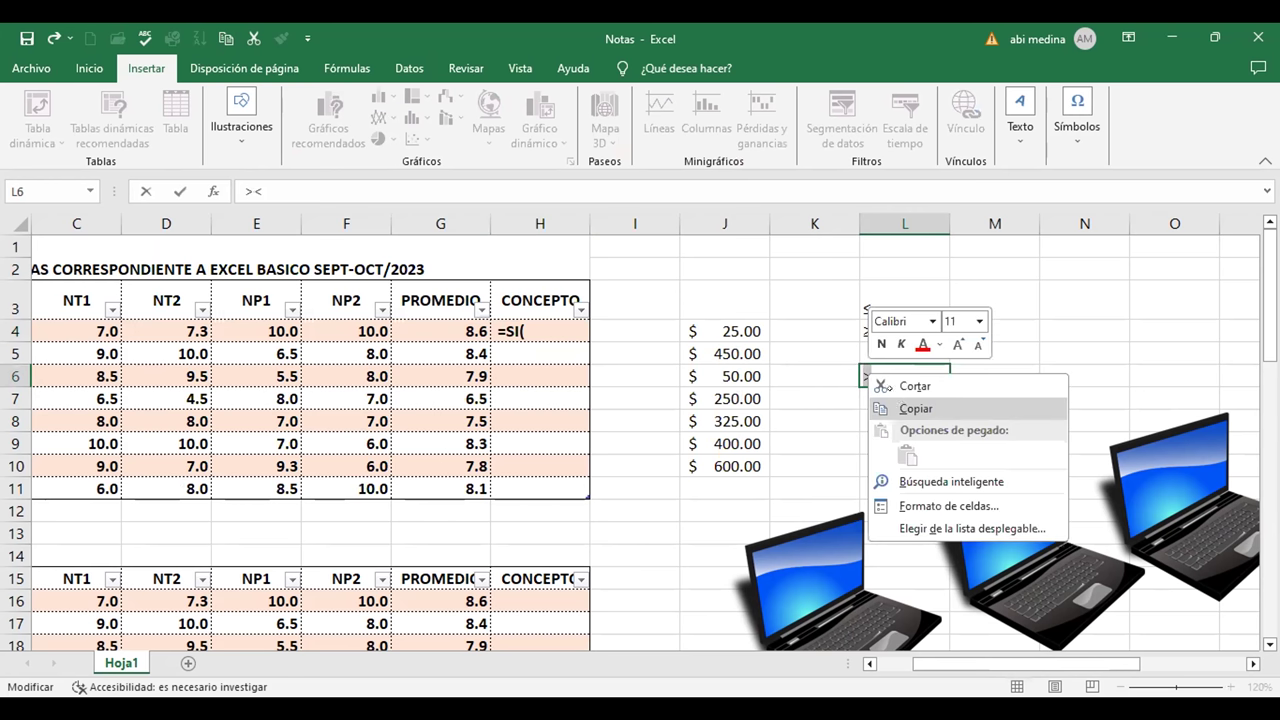
left_click(916, 408)
Paste > into the H4 formula, then erase H4's partial formula entirely.
double_click(530, 331)
right_click(535, 331)
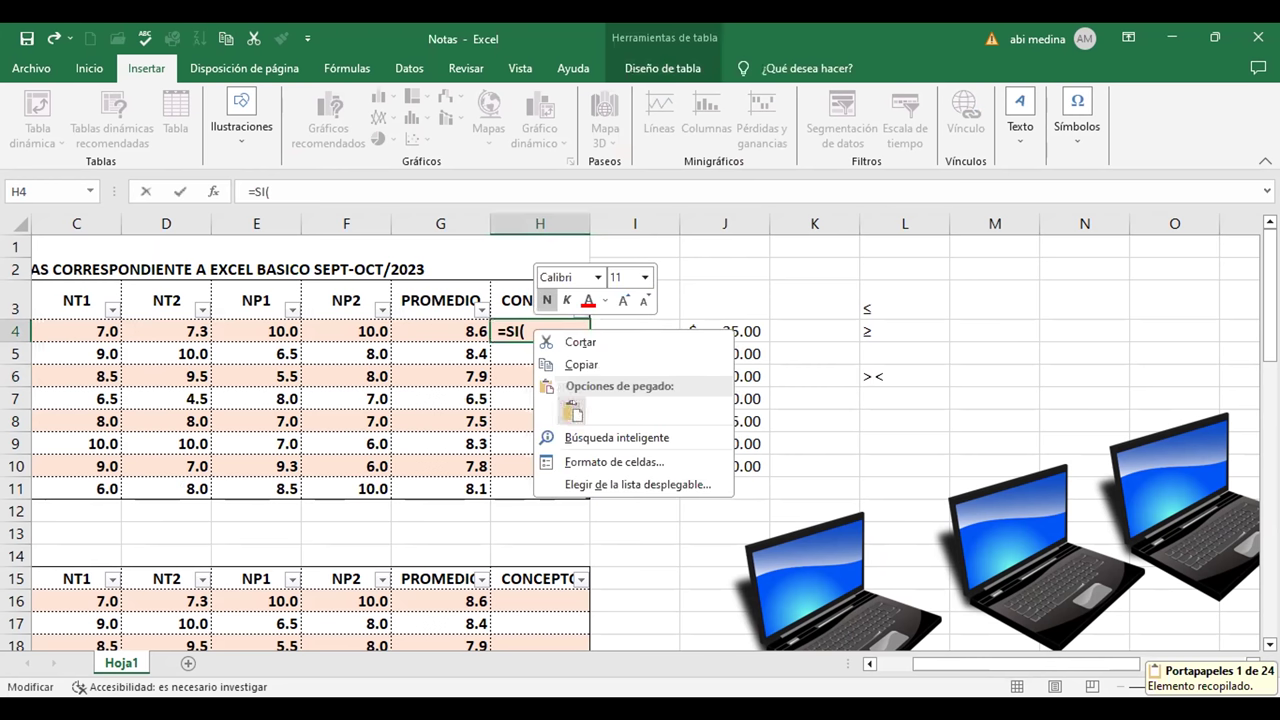
left_click(572, 410)
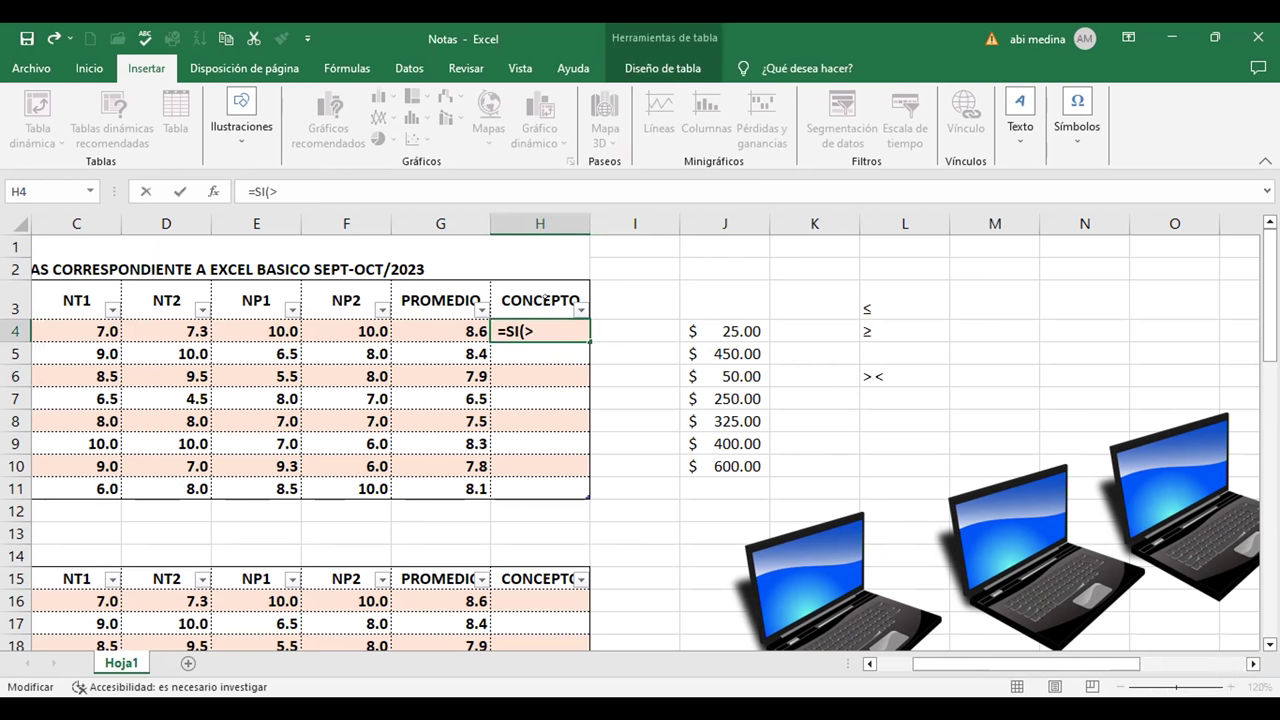
key("BackSpace")
key("BackSpace")
key("BackSpace")
key("BackSpace")
type("S")
key("BackSpace")
type("SI")
left_click(469, 330)
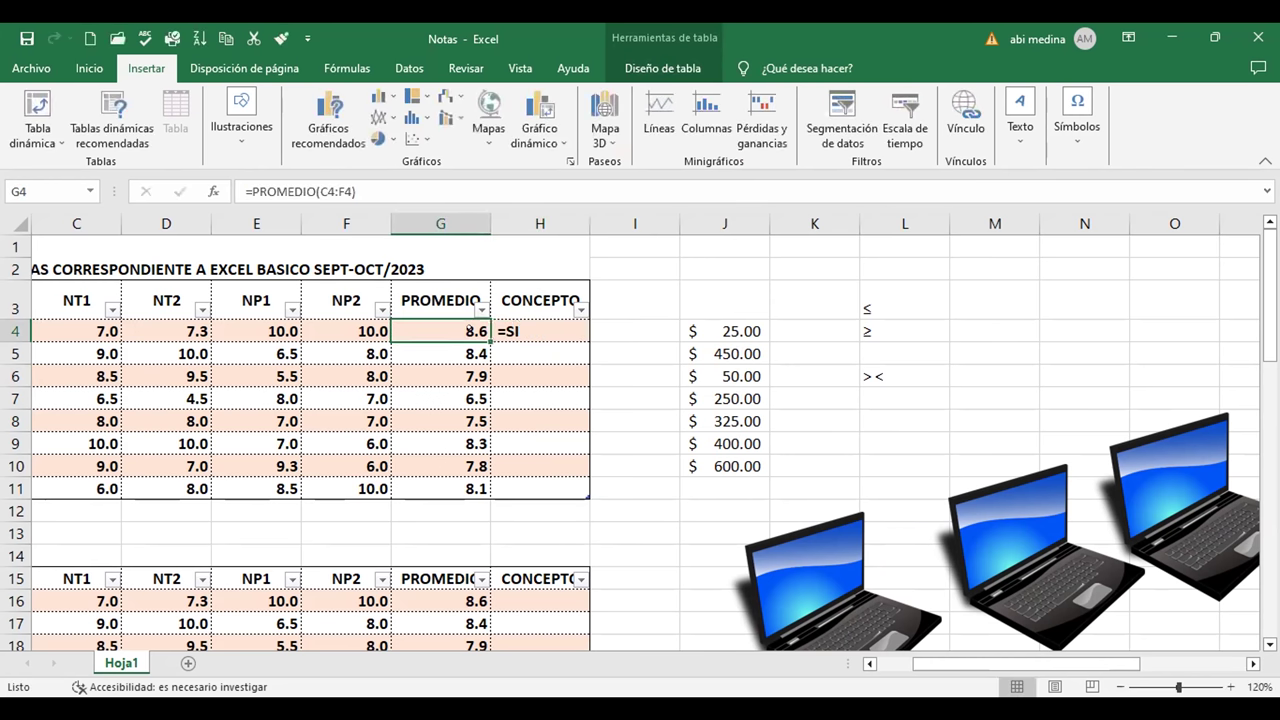
double_click(542, 323)
key("BackSpace")
key("BackSpace")
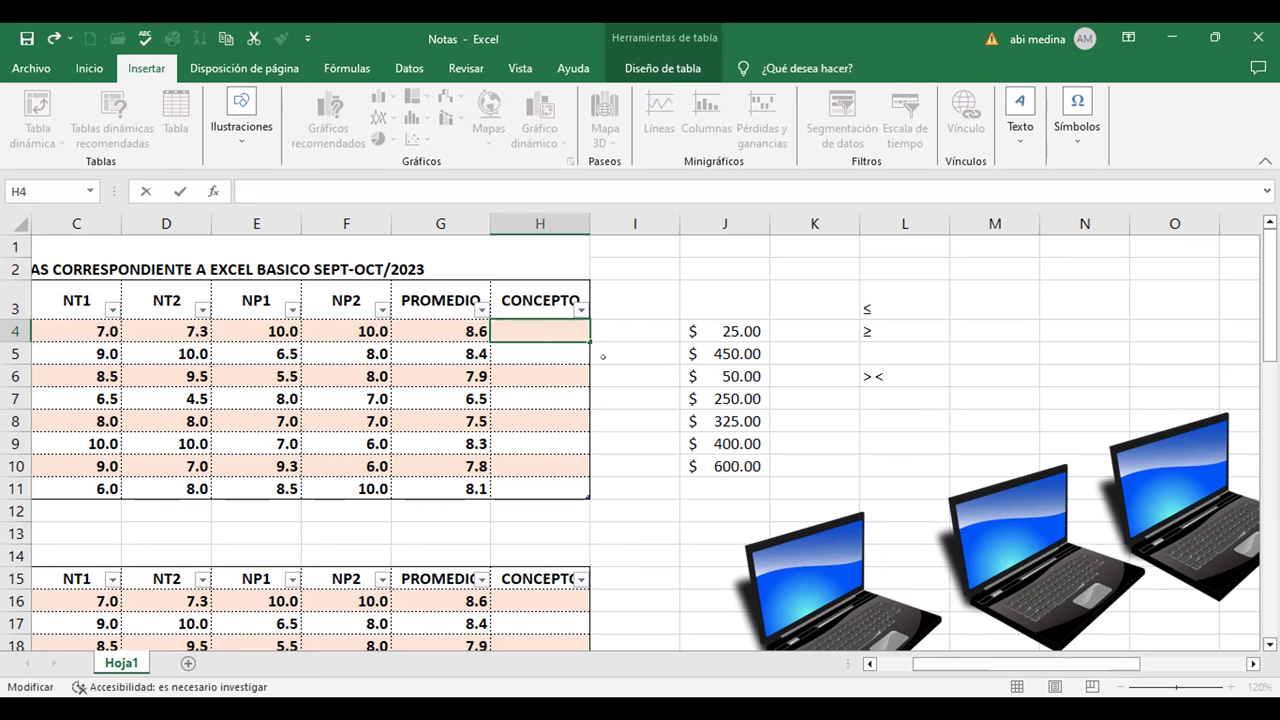
type("=")
type("si")
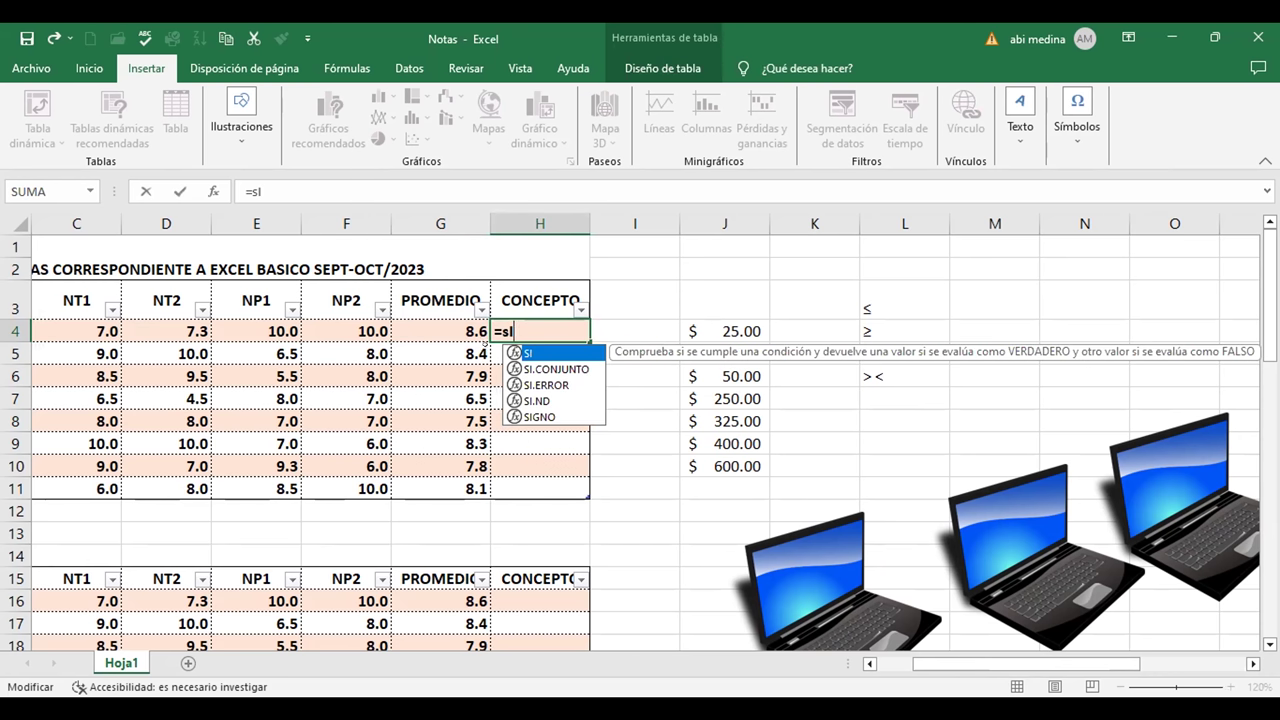
key("Tab")
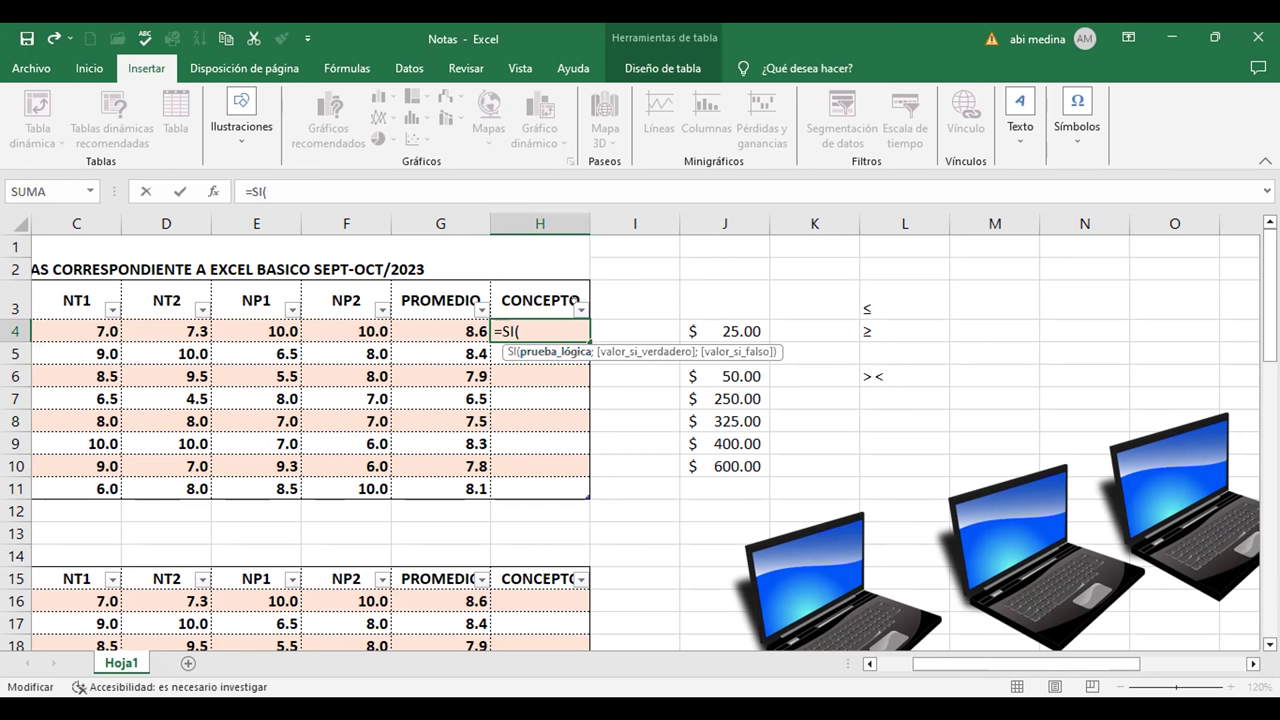
left_click(860, 373)
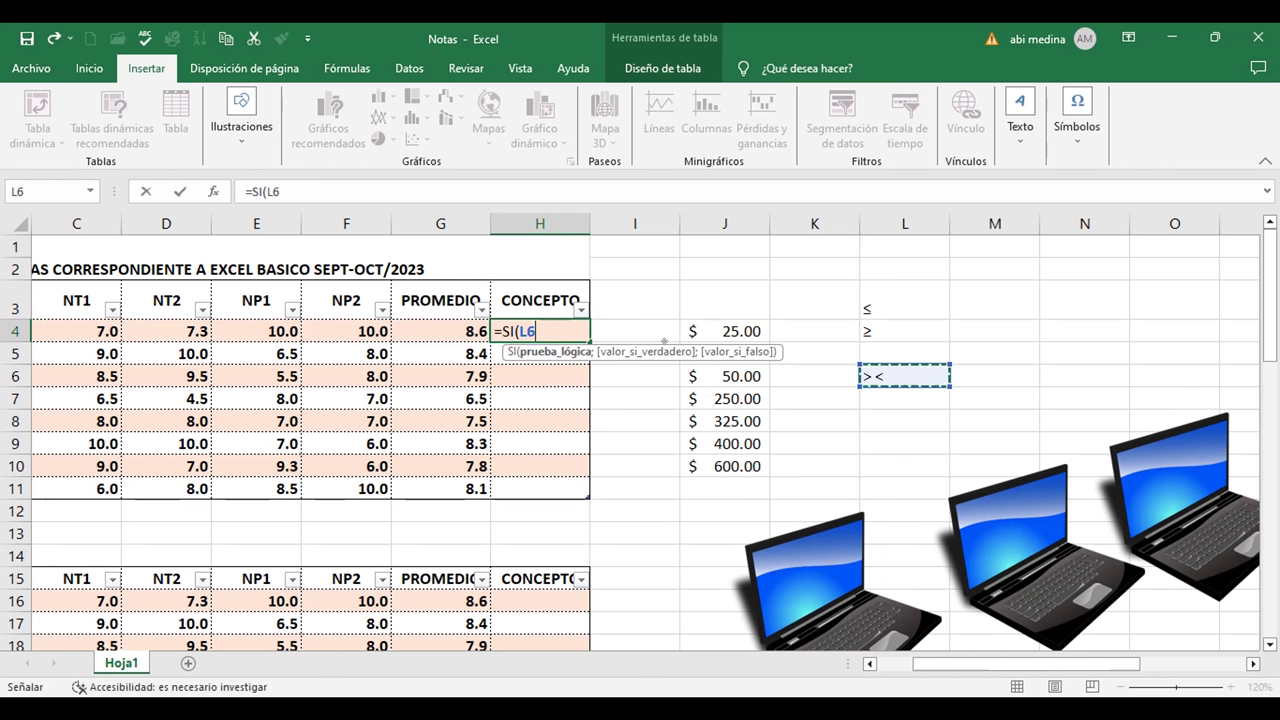
key("BackSpace")
key("BackSpace")
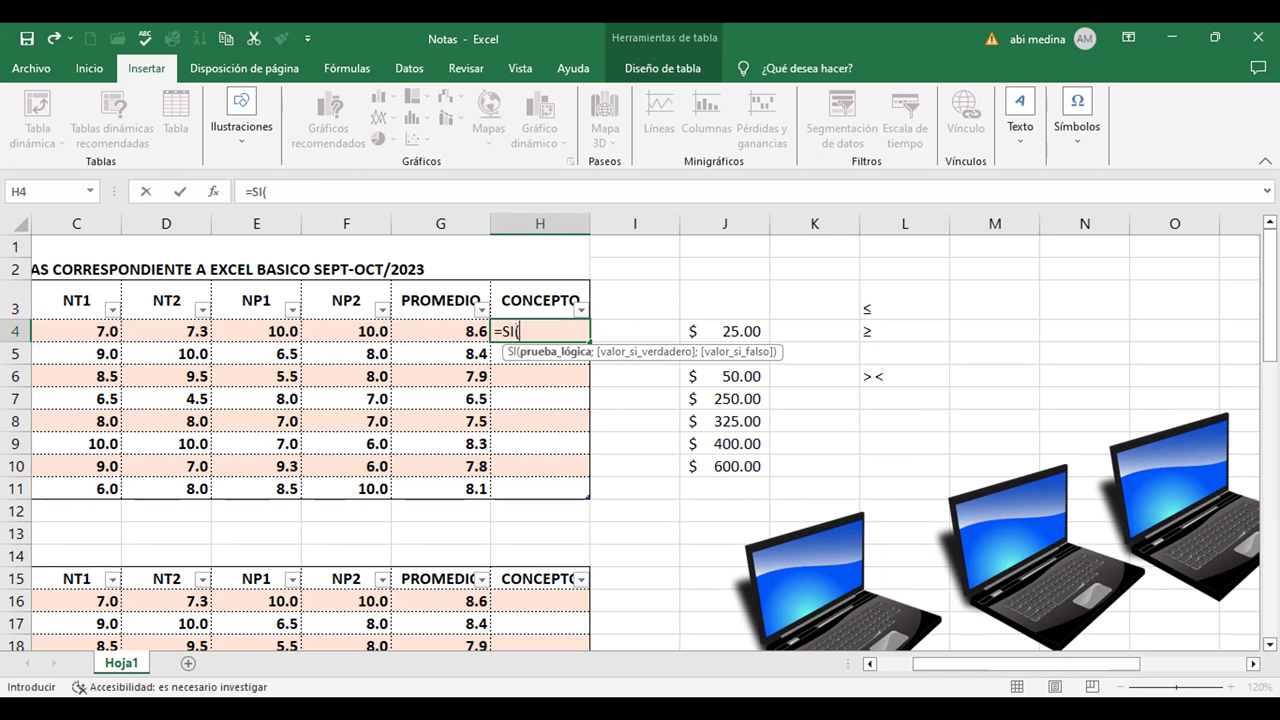
left_click(469, 329)
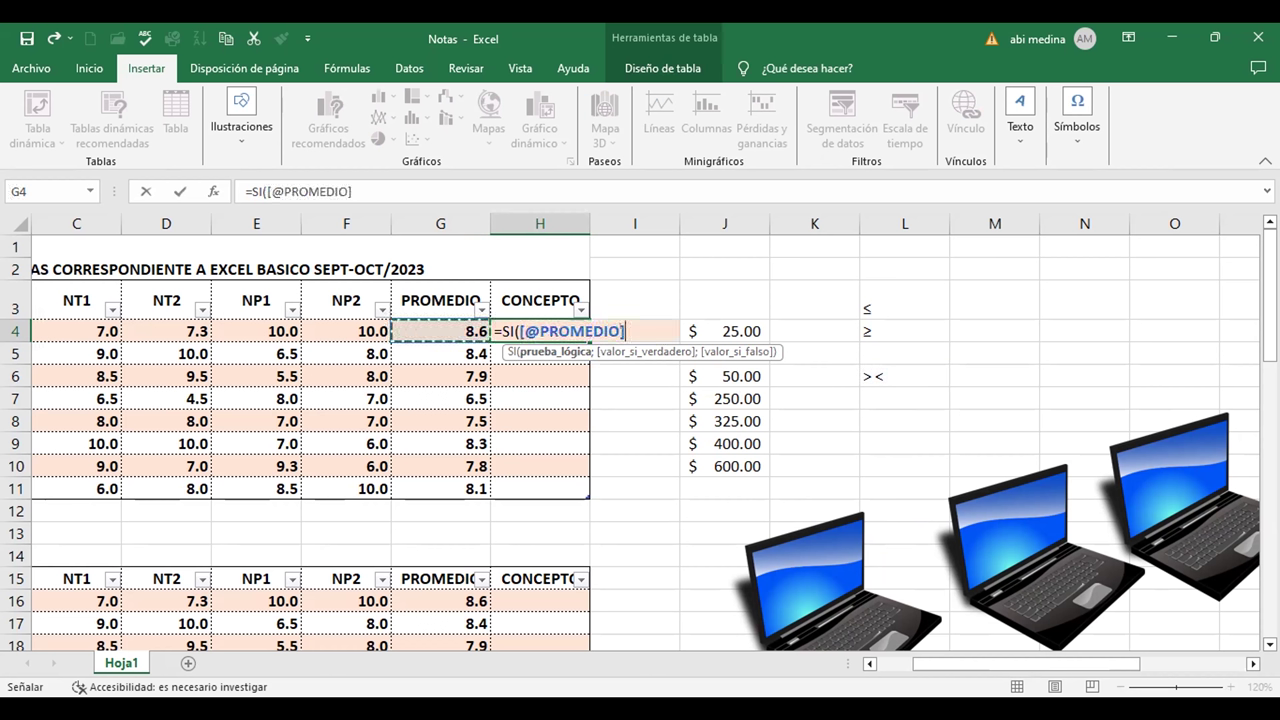
right_click(630, 329)
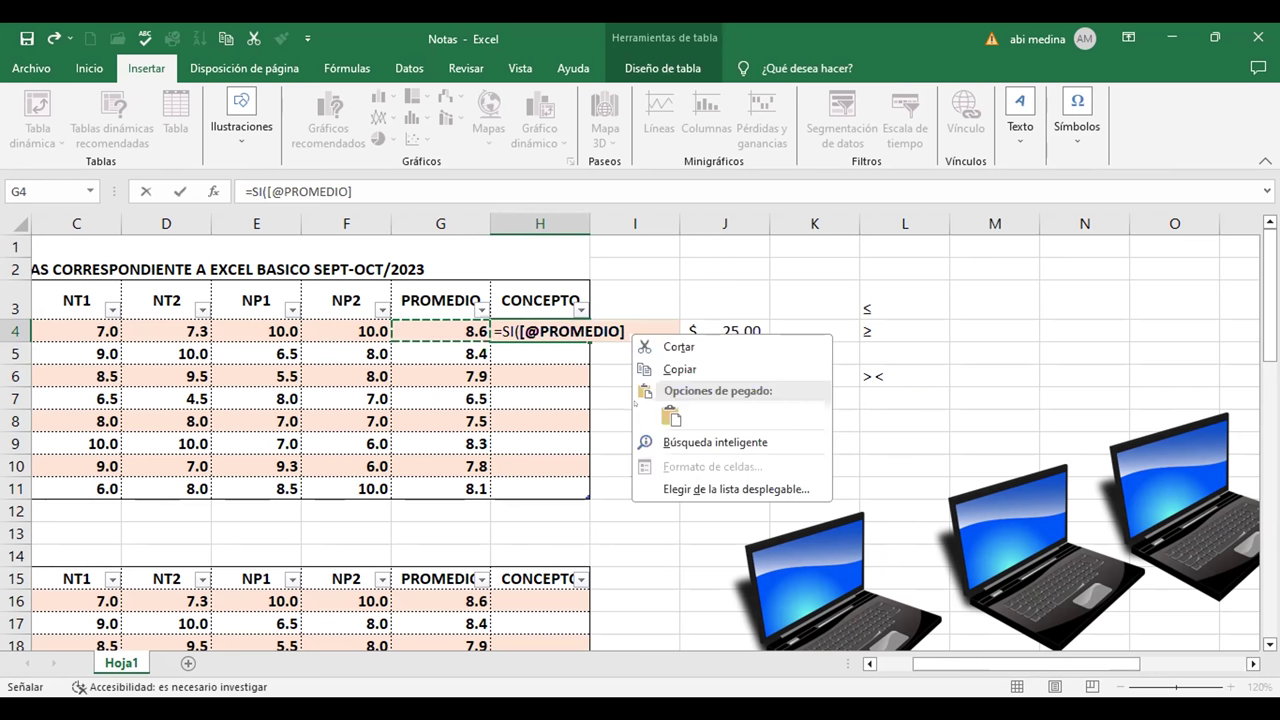
key("Escape")
type(">")
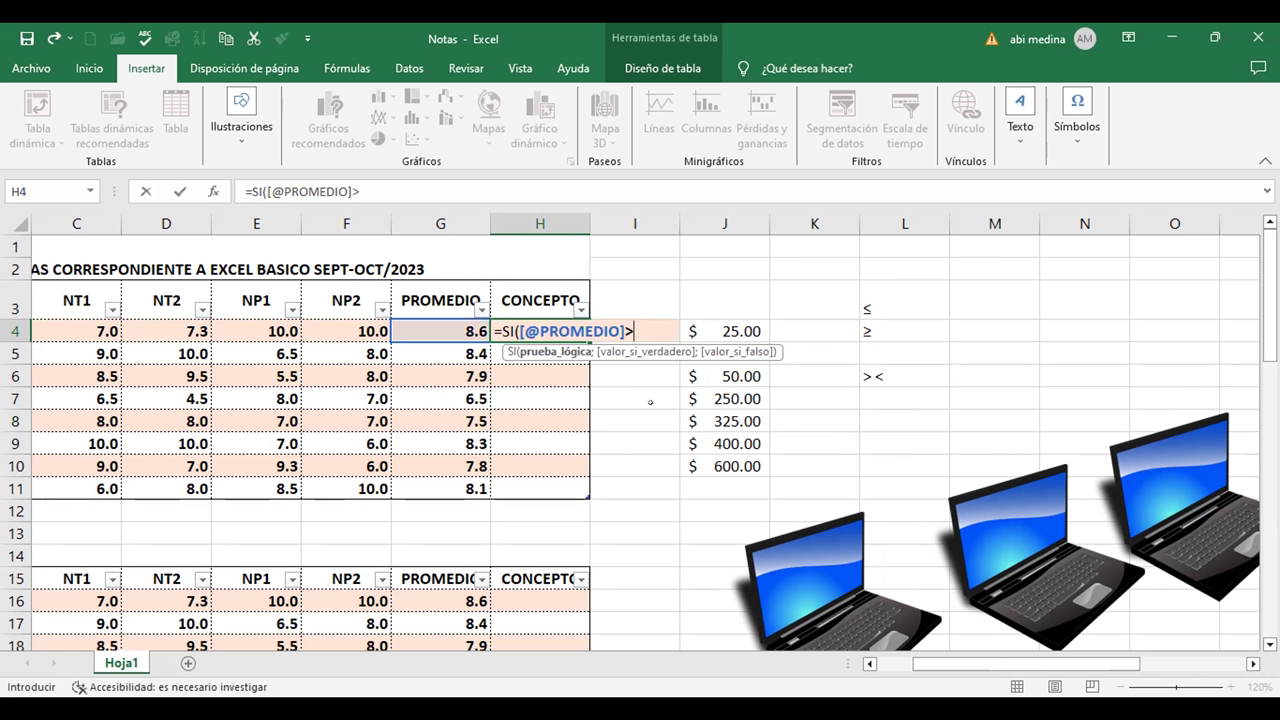
type("6")
type(";")
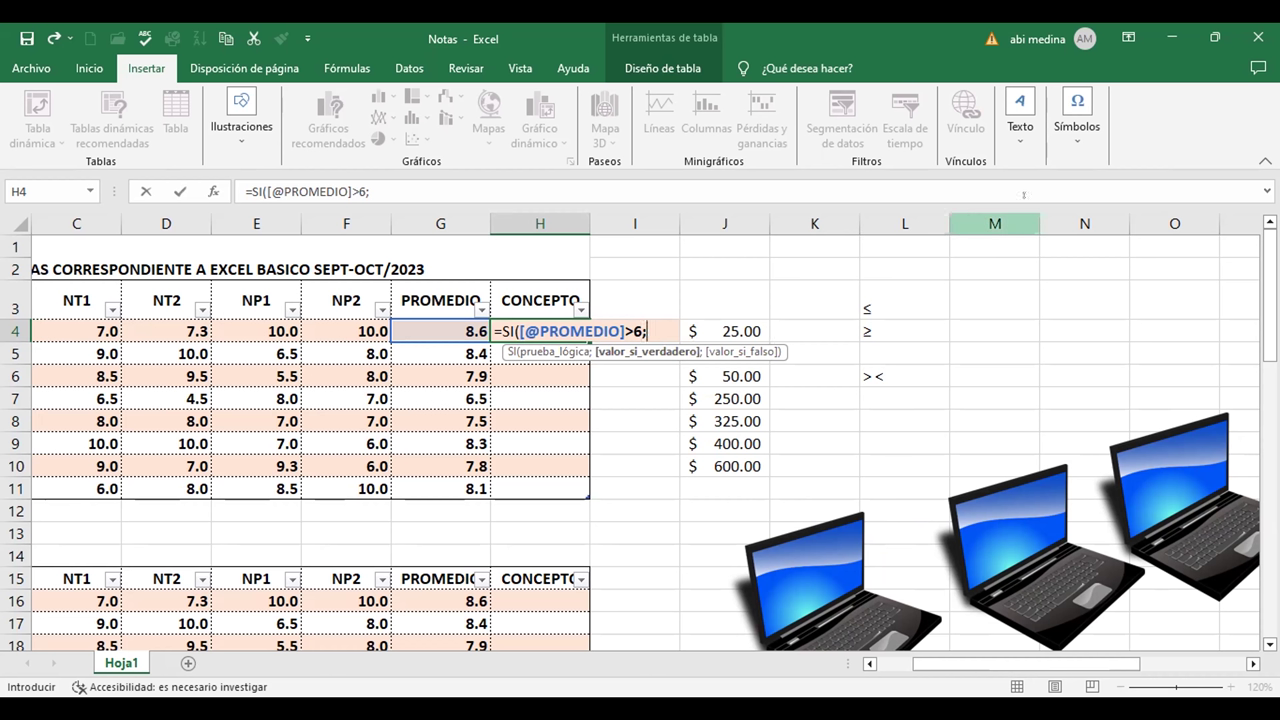
Finish the H4 formula with "APROBADO","REPROBADO") and try to enter it, triggering Excel's formula warning.
type("\"A")
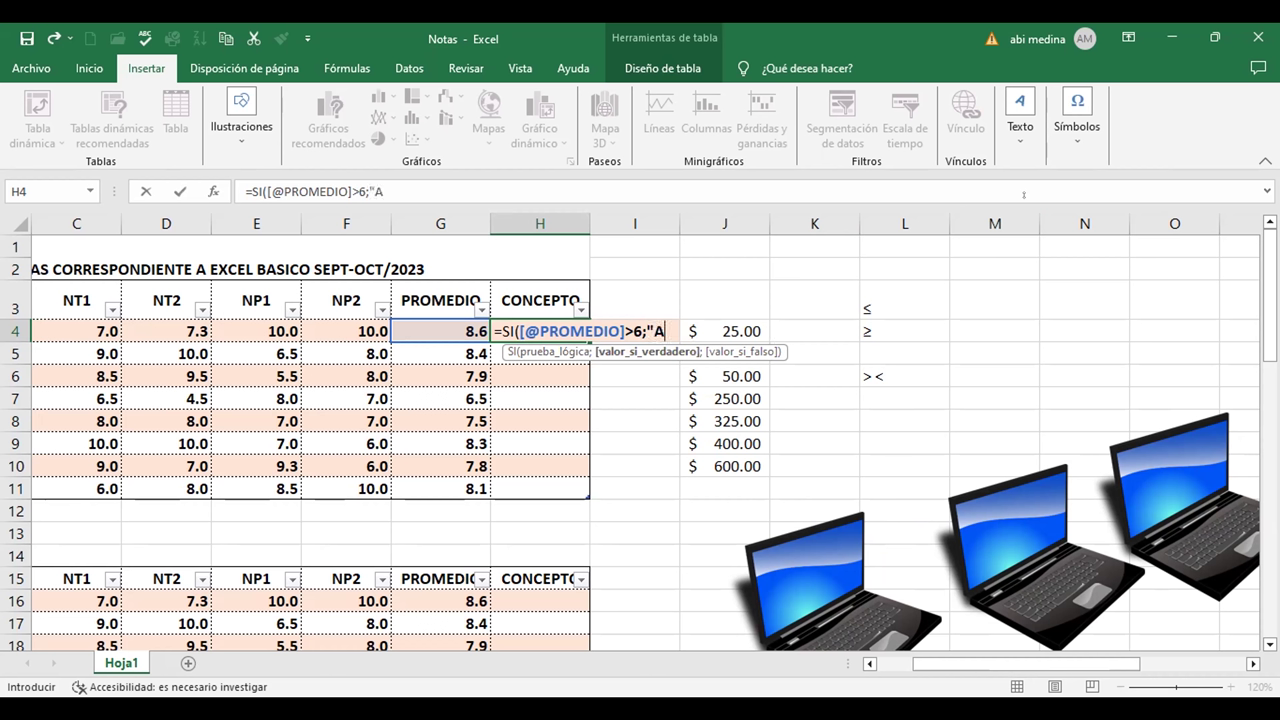
type("PROBADO")
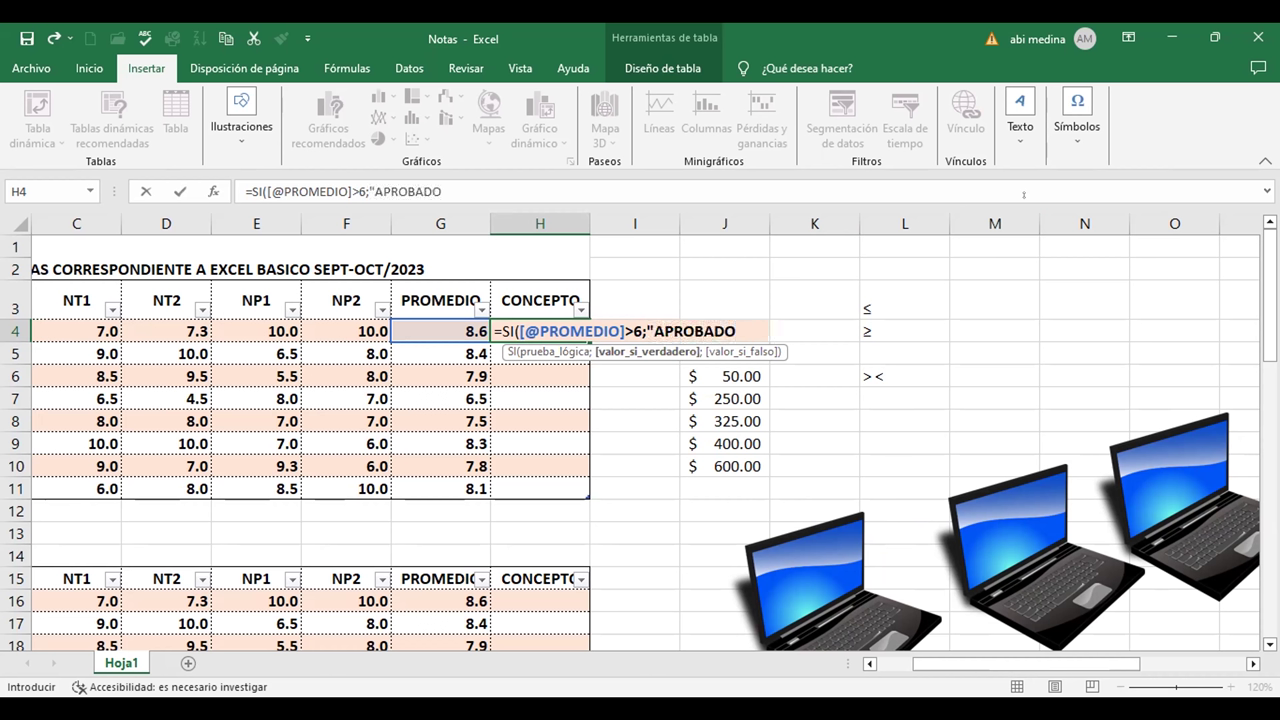
type(",")
key("BackSpace")
type("\"")
type(",")
type("\"REPROBADO")
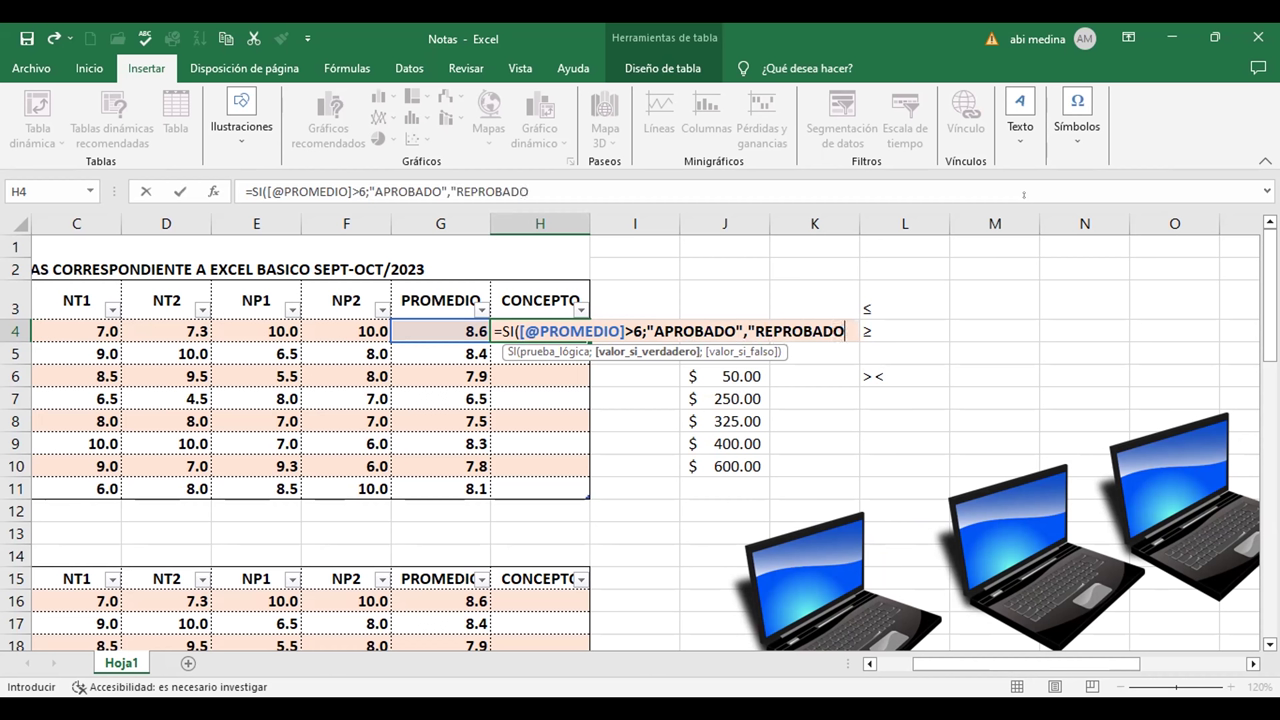
type("\"")
type(")")
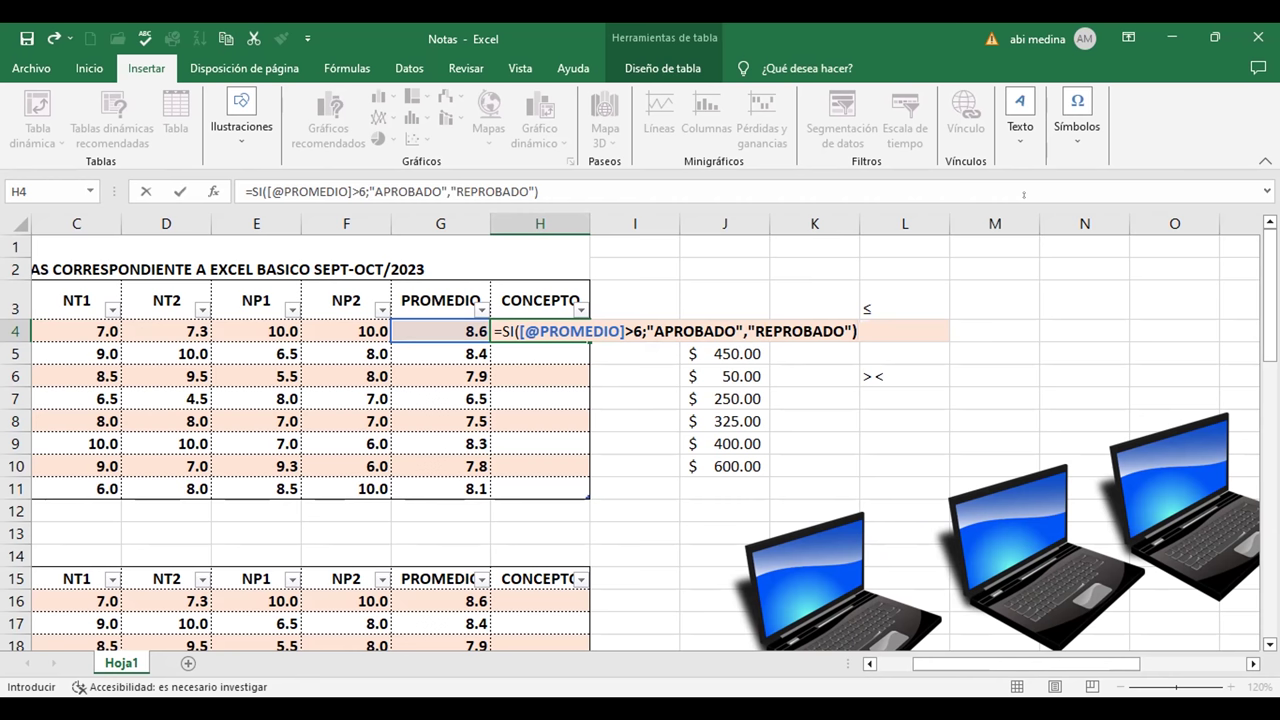
key("Return")
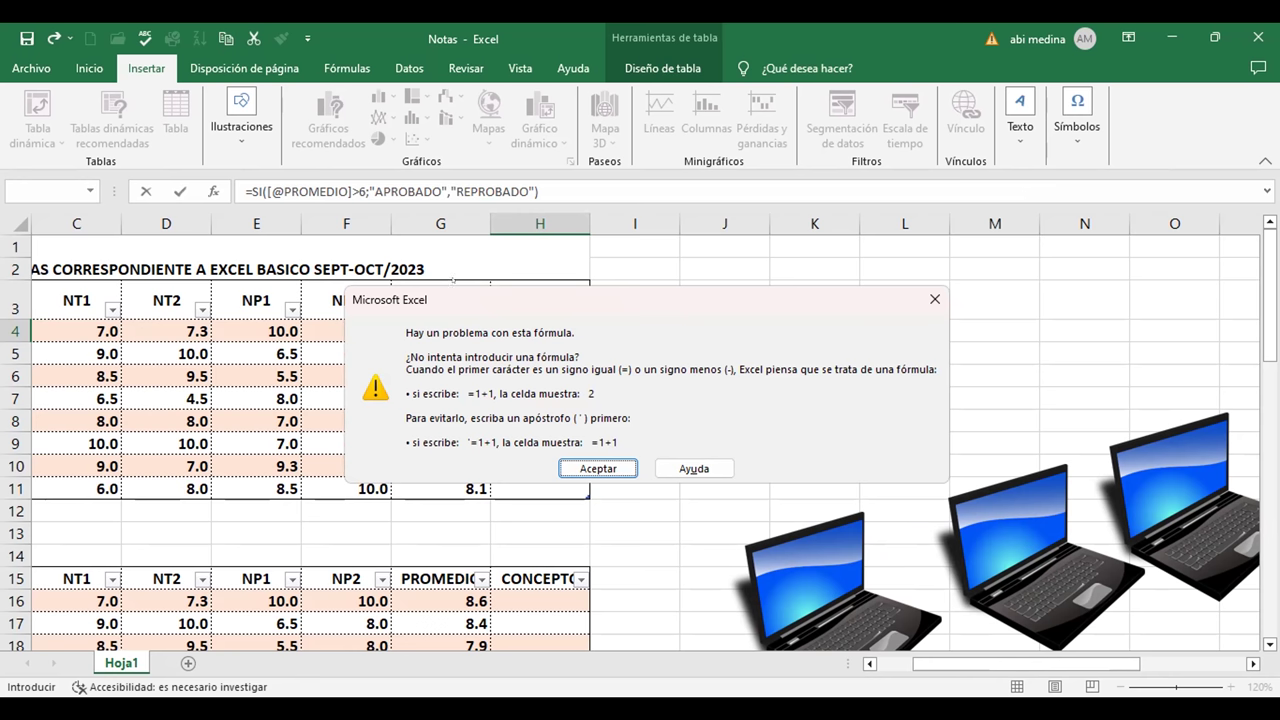
Dismiss the warning and replace the comma between "APROBADO" and "REPROBADO" with a semicolon.
left_click(590, 463)
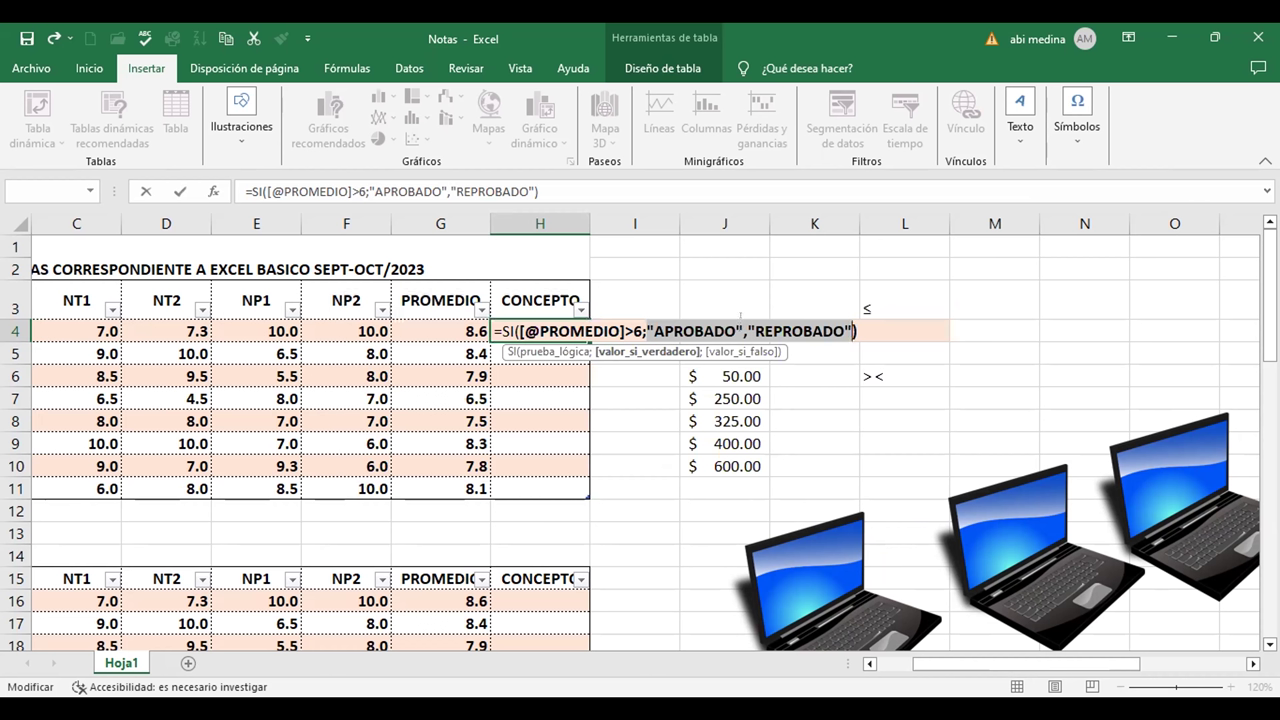
left_click(744, 328)
key("BackSpace")
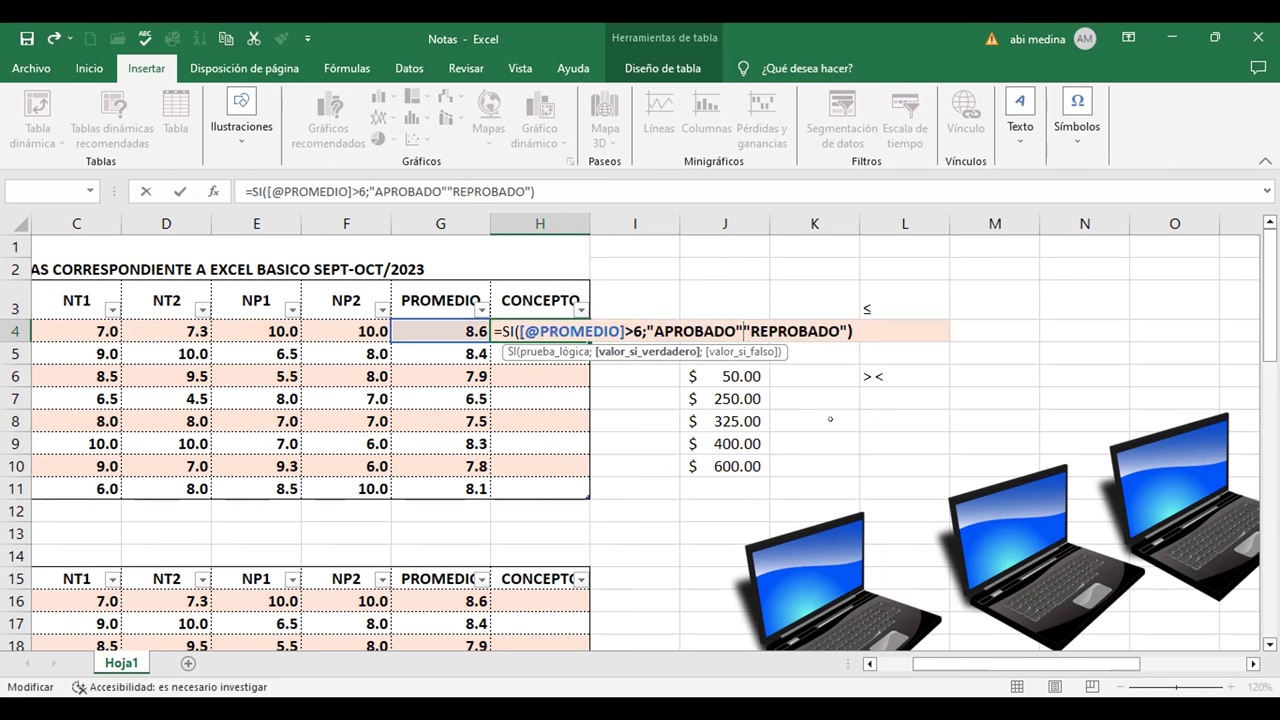
type(";")
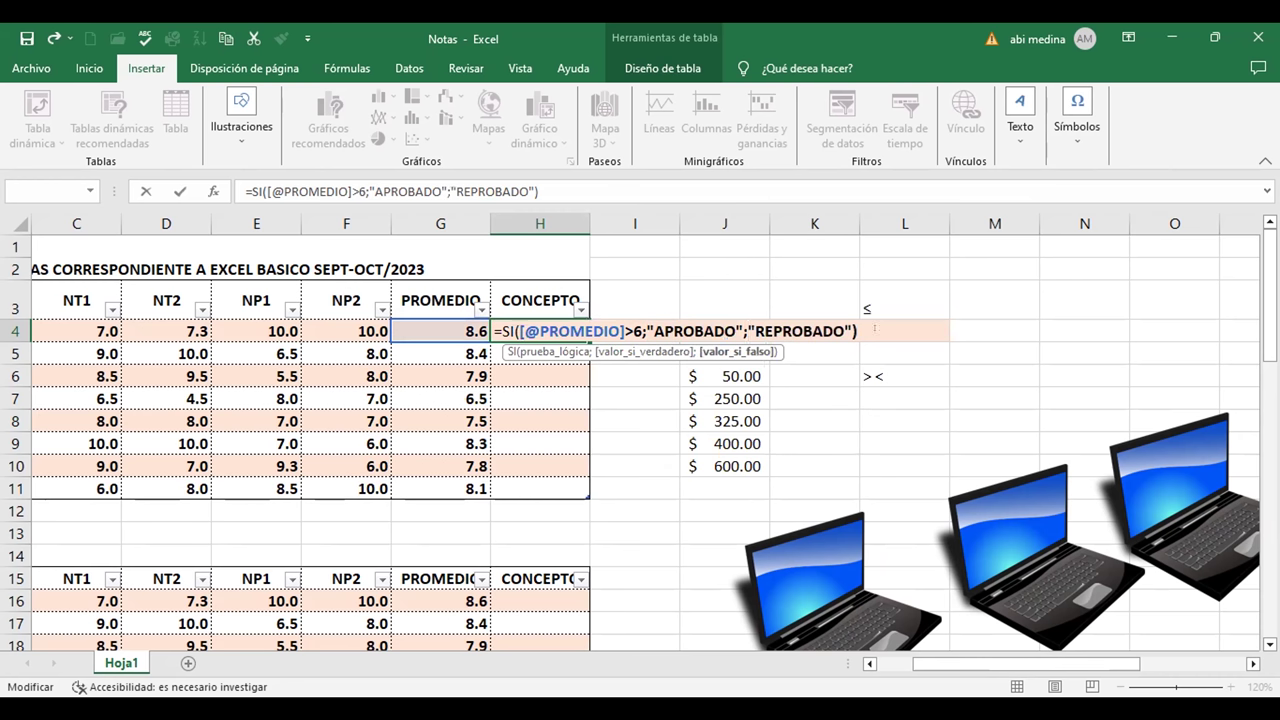
left_click(874, 328)
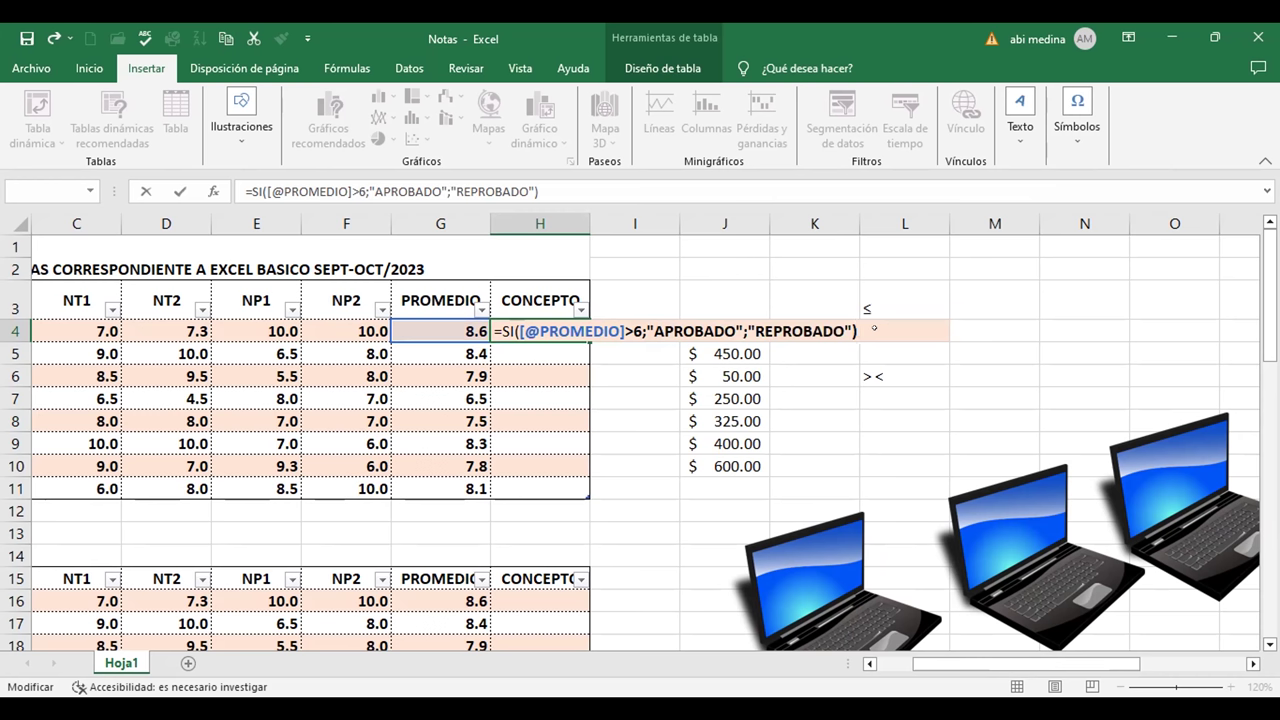
Commit the corrected formula so CONCEPTO fills with APROBADO, then select the empty range H12:I14.
key("Return")
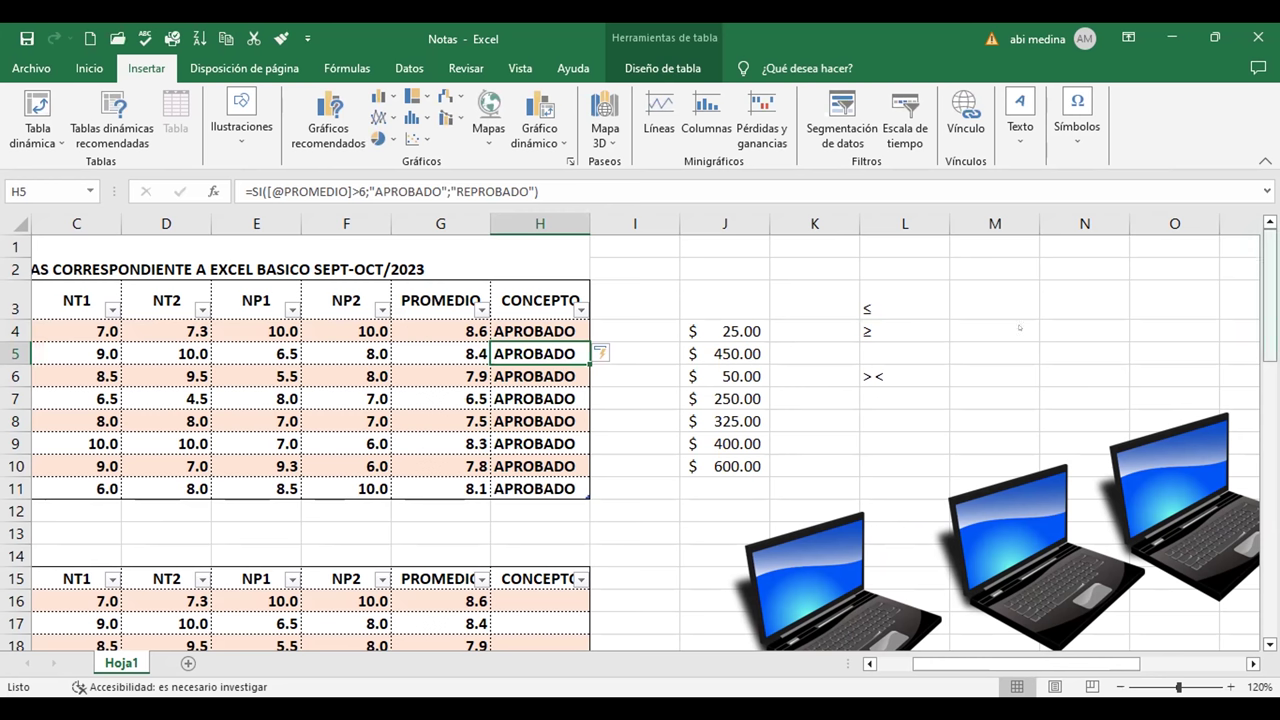
left_click(1011, 264)
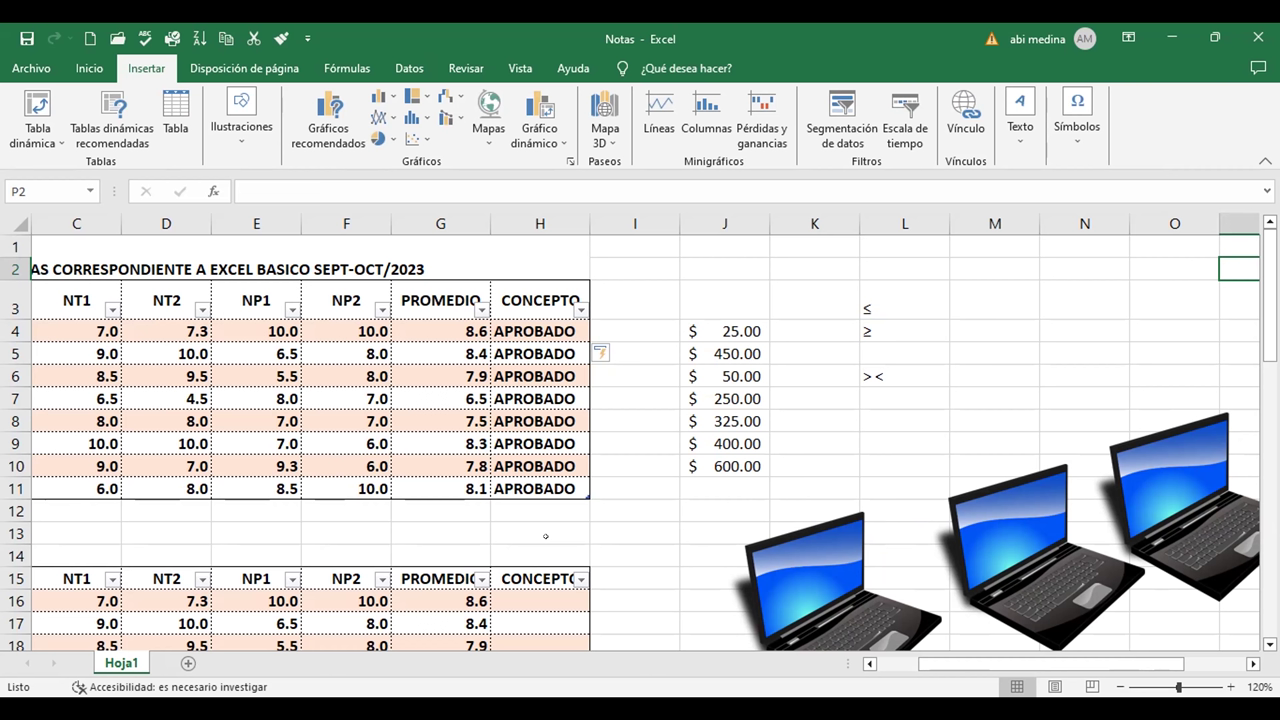
left_click(635, 511)
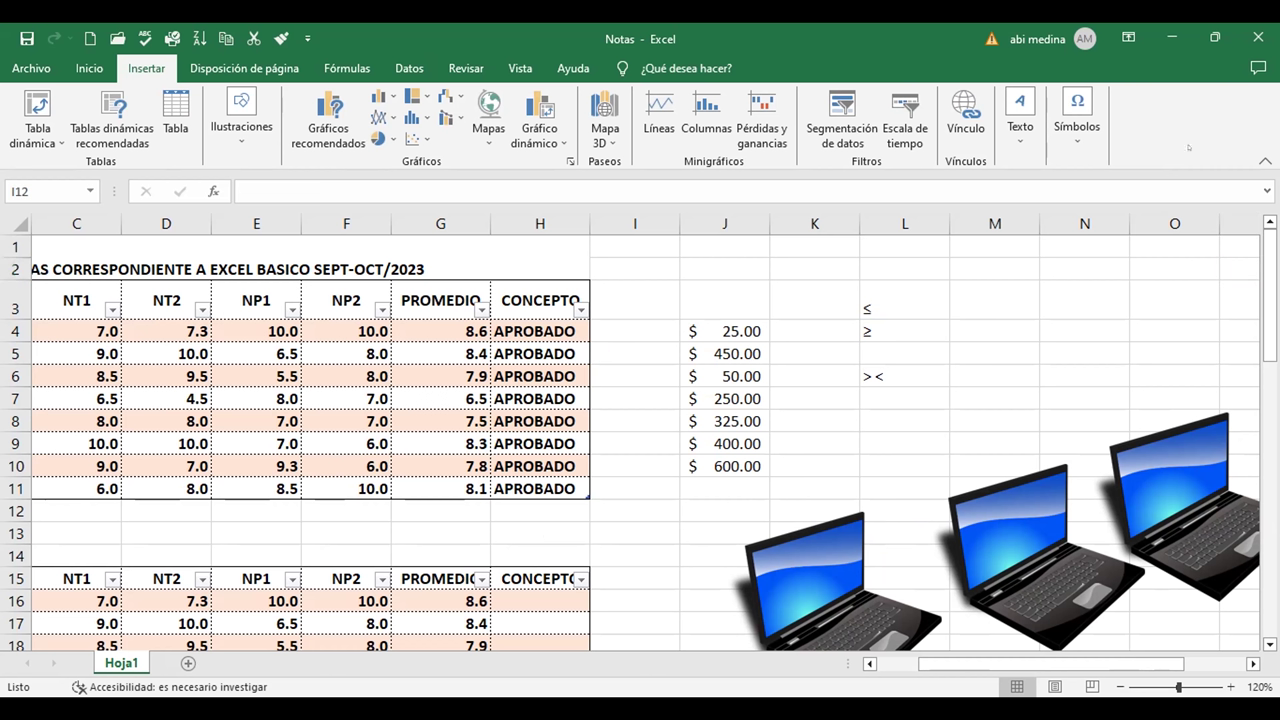
key("shift+Left")
key("shift+Down")
key("shift+Down")
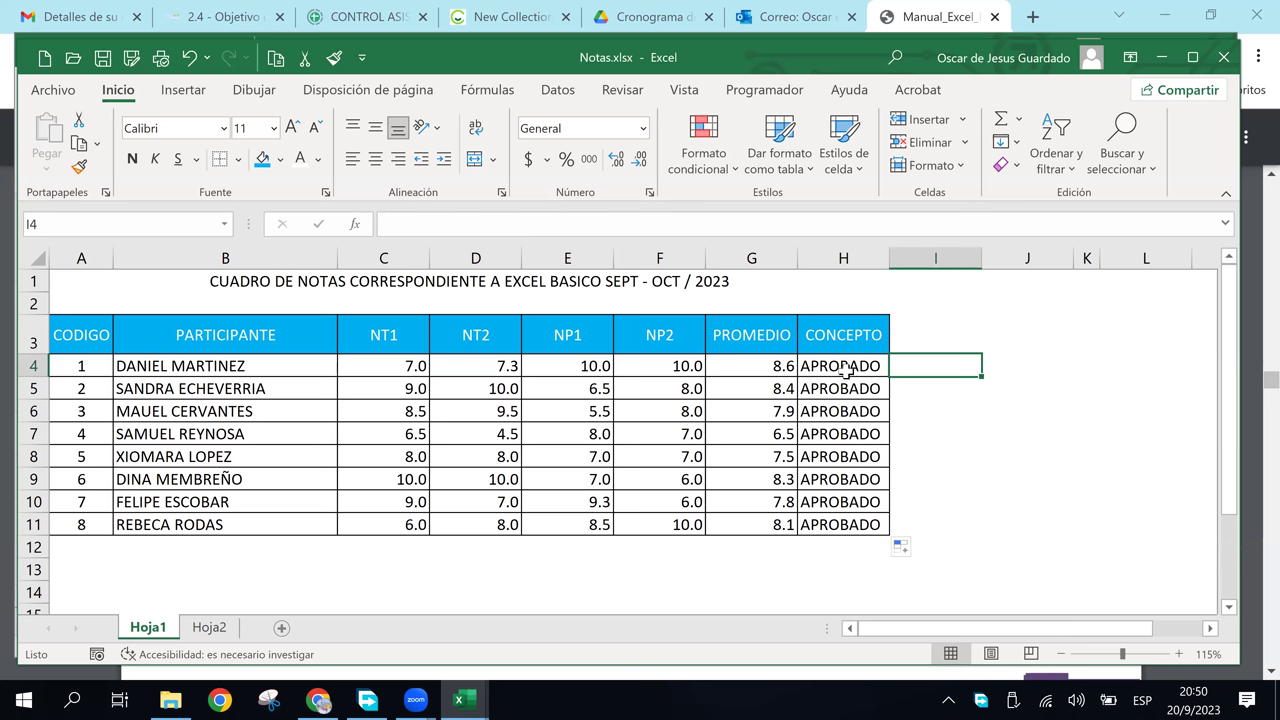
Select the CONCEPTO result cells H4:H11.
left_click_drag(847, 370, 855, 522)
key("ctrl+v")
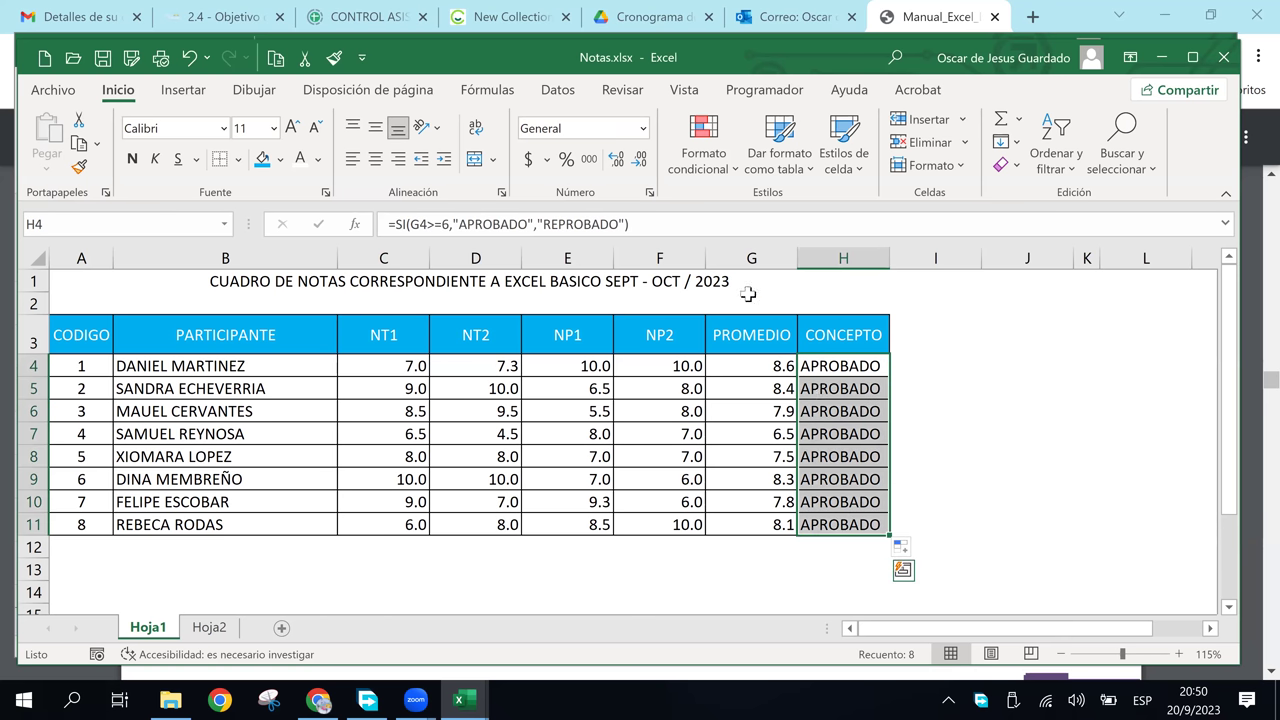
left_click(727, 168)
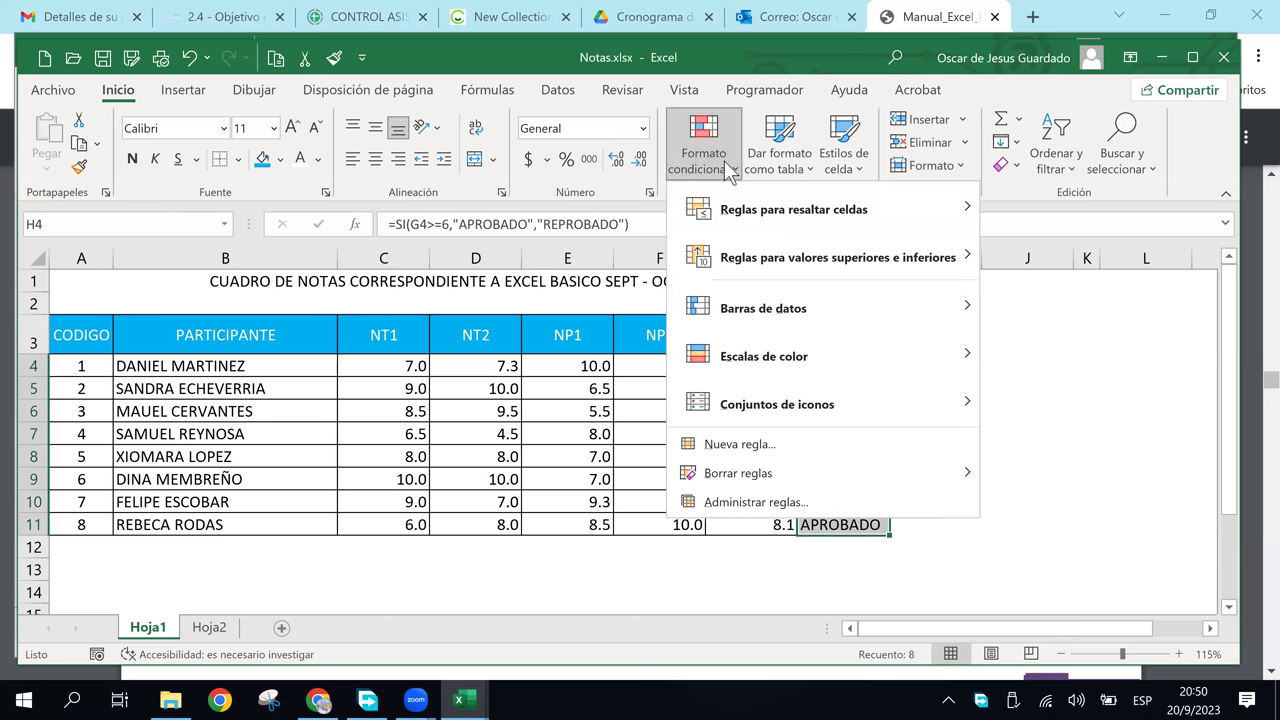
mouse_move(800, 209)
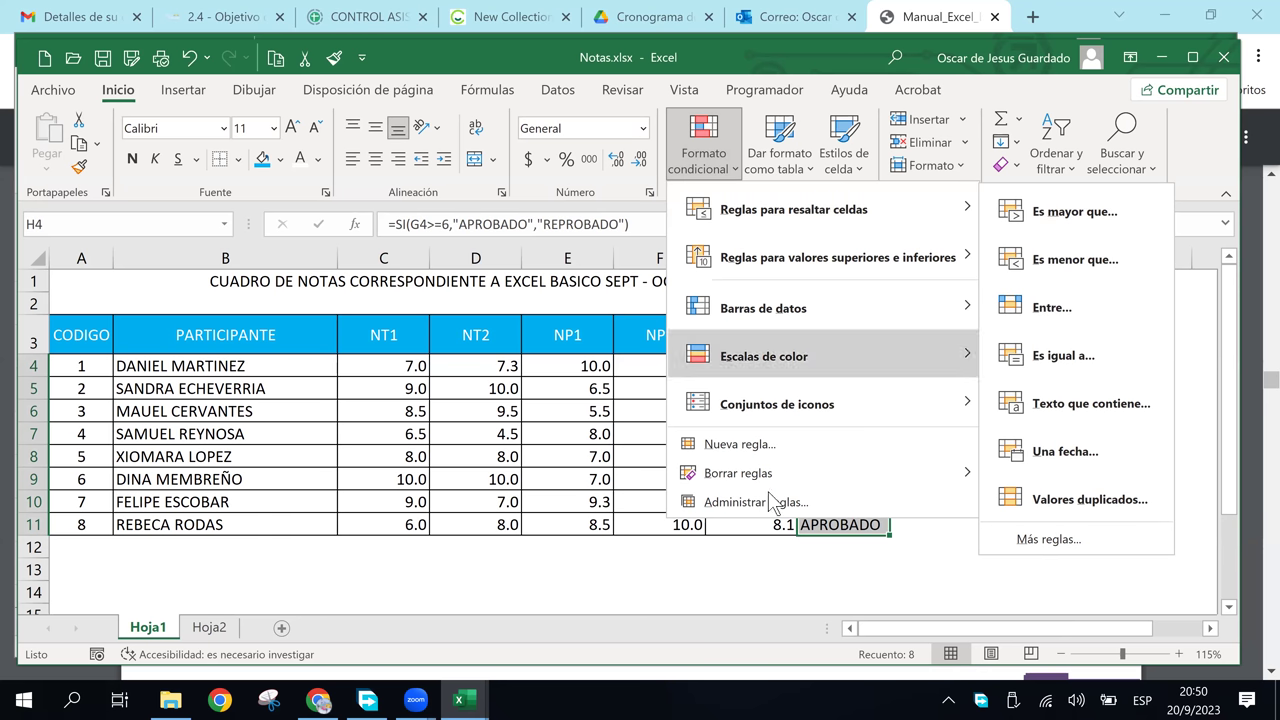
left_click(680, 592)
left_click(843, 411)
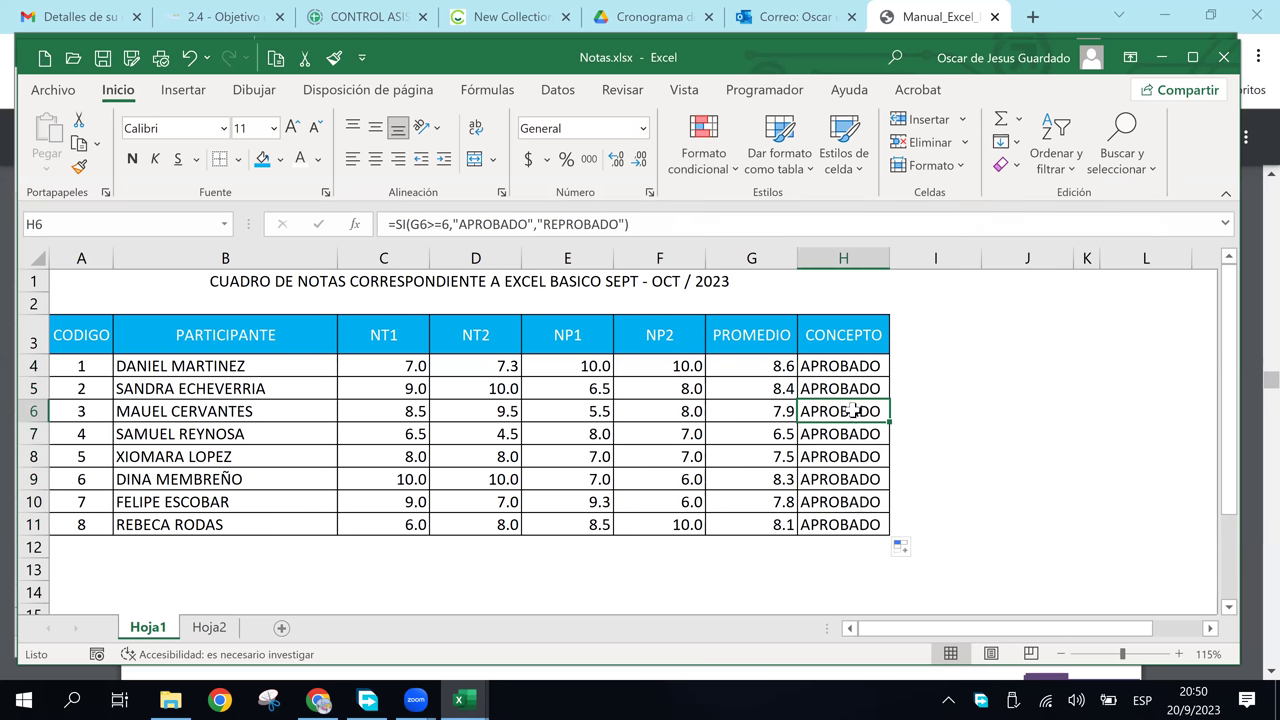
left_click_drag(838, 367, 836, 524)
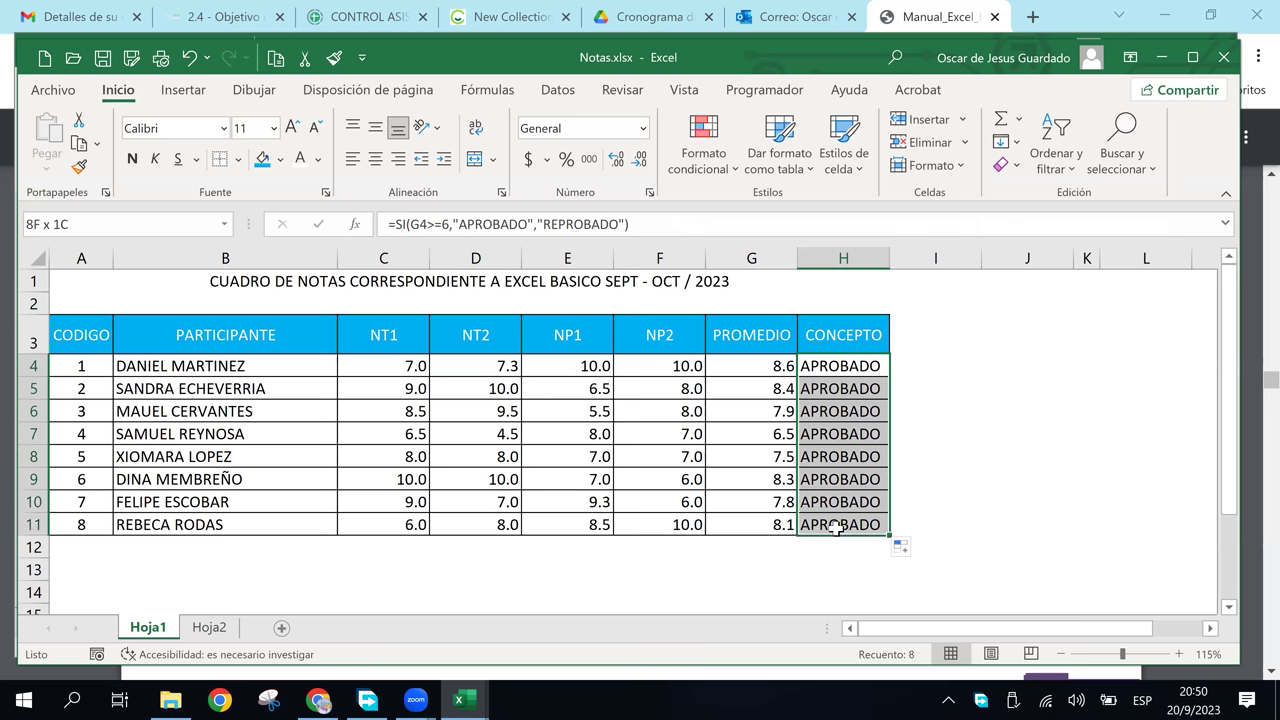
Add an Es igual a highlight rule for APROBADO using the Texto rojo style.
left_click(731, 168)
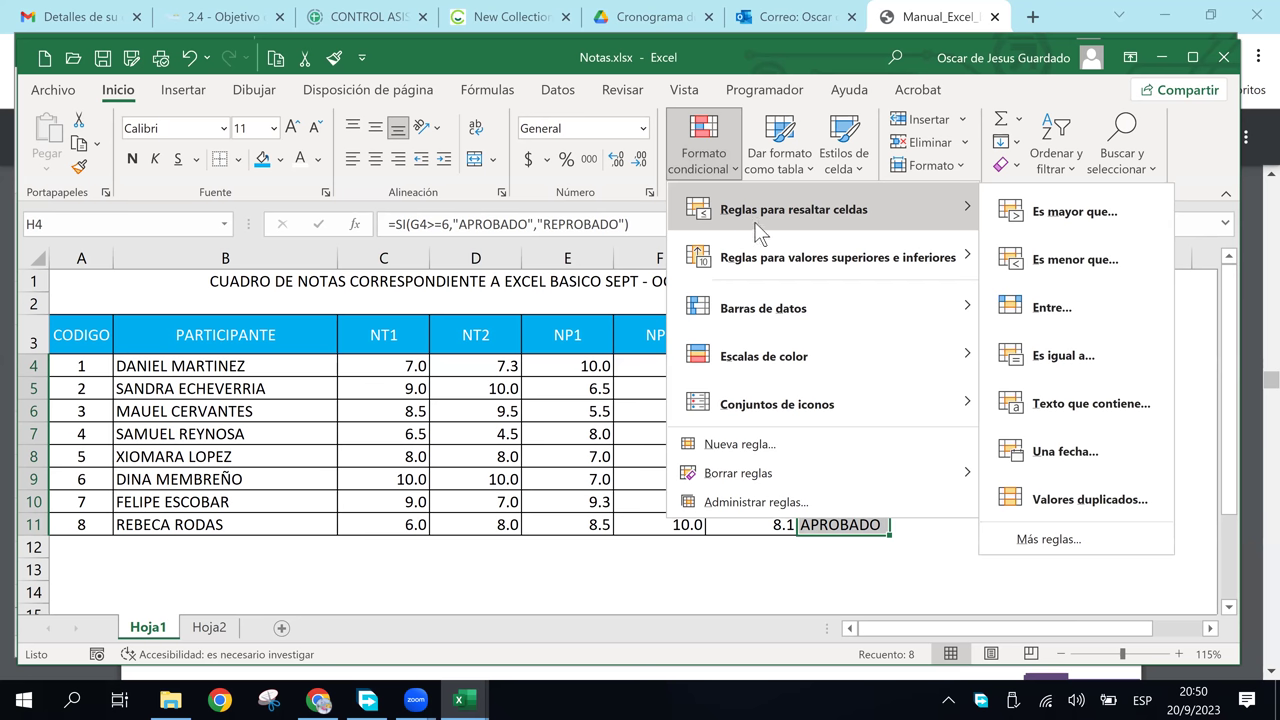
left_click(1044, 359)
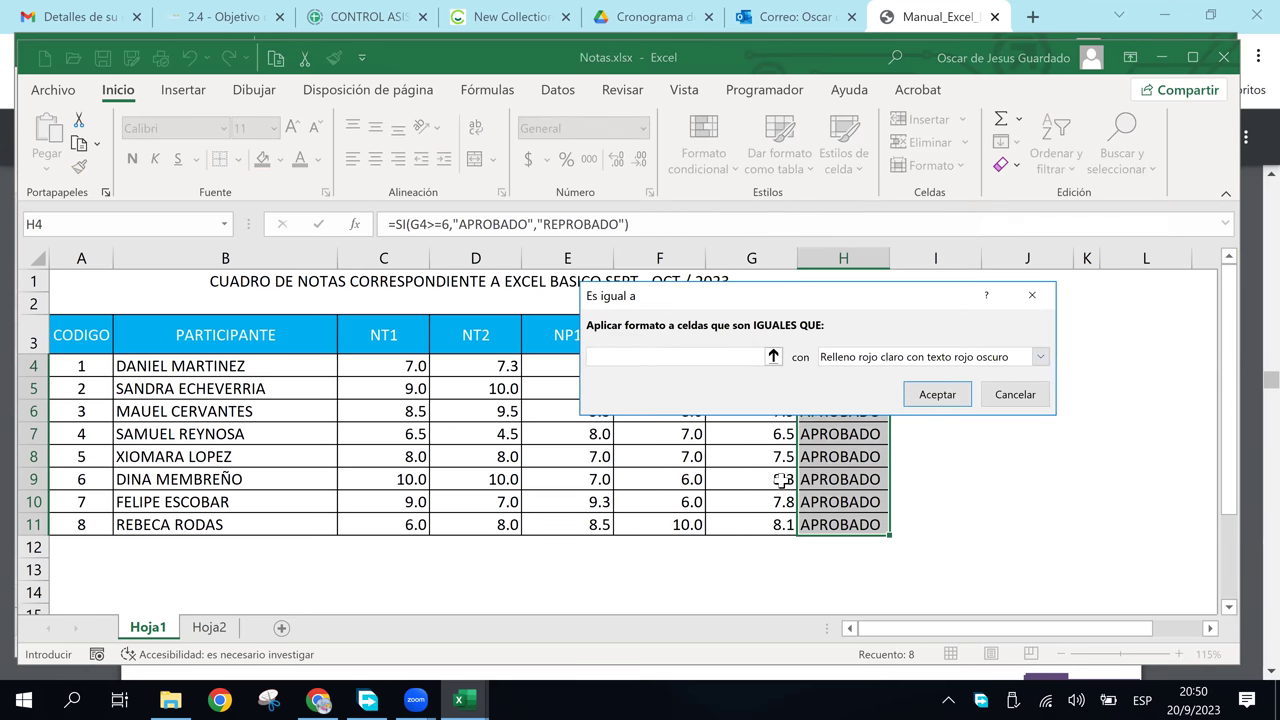
type("A")
type("PR")
type("OBADO")
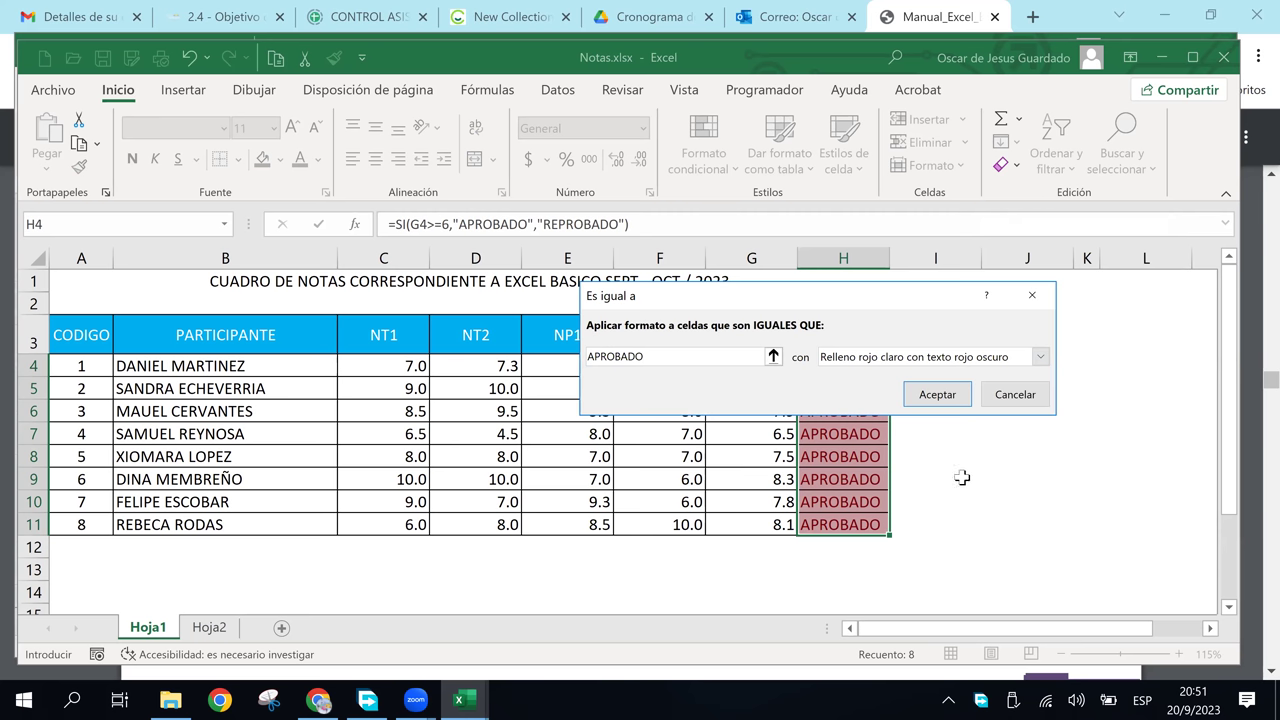
left_click(1040, 357)
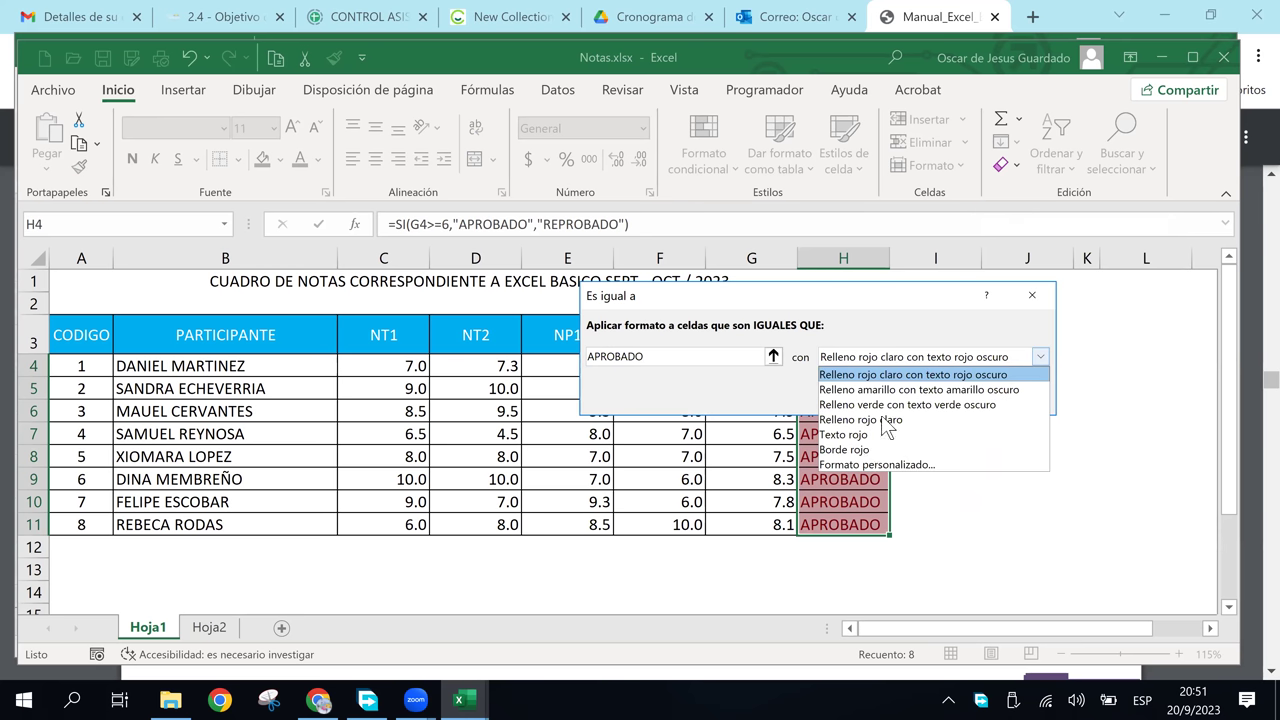
left_click(877, 466)
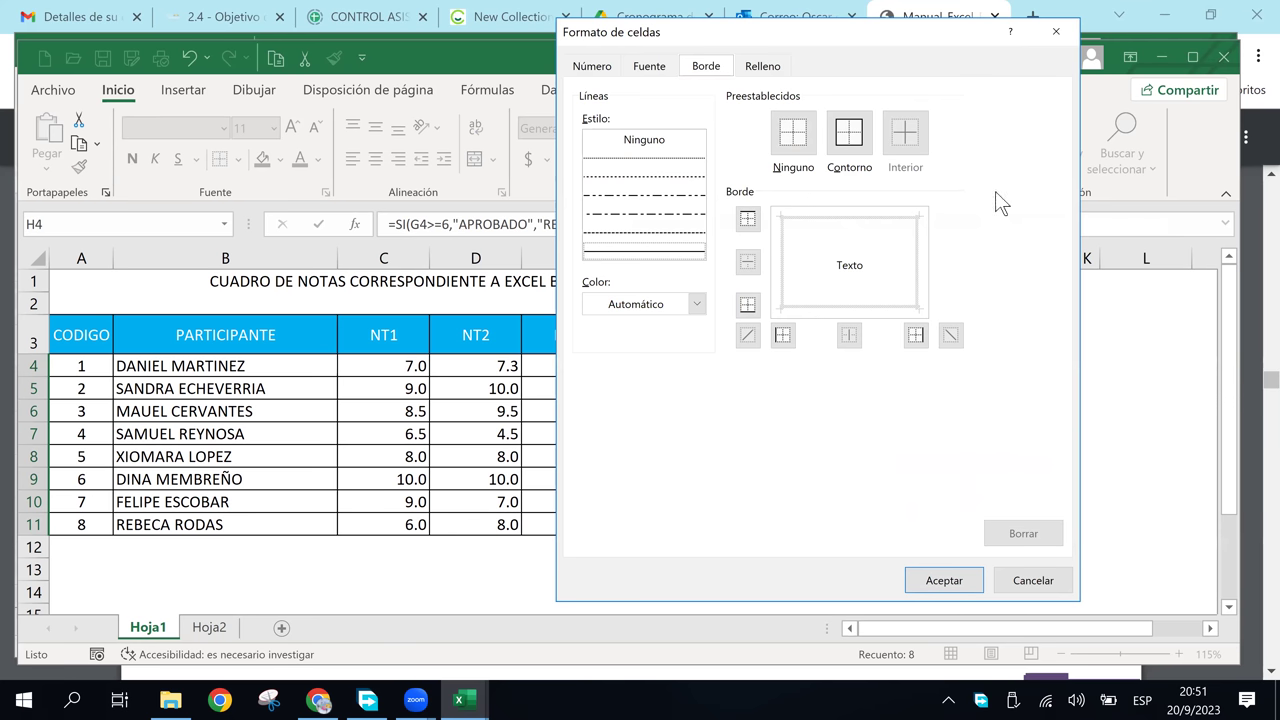
left_click(1033, 584)
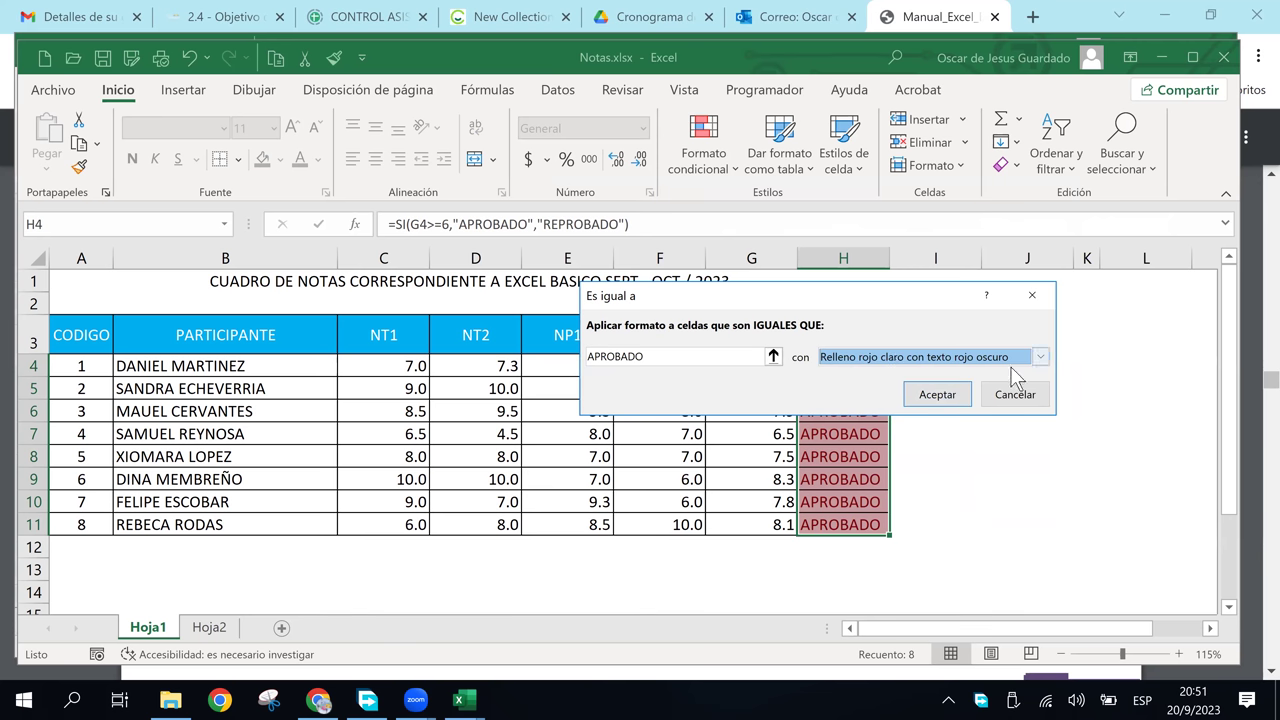
left_click(1038, 355)
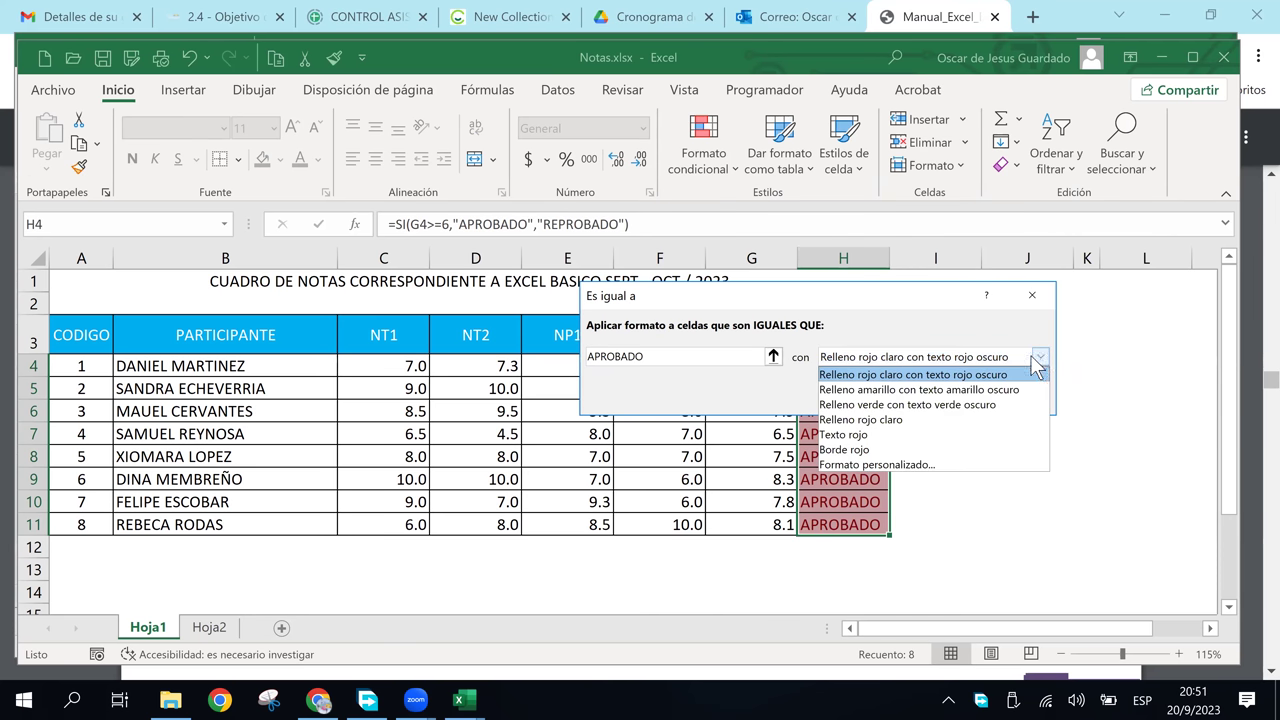
left_click(912, 437)
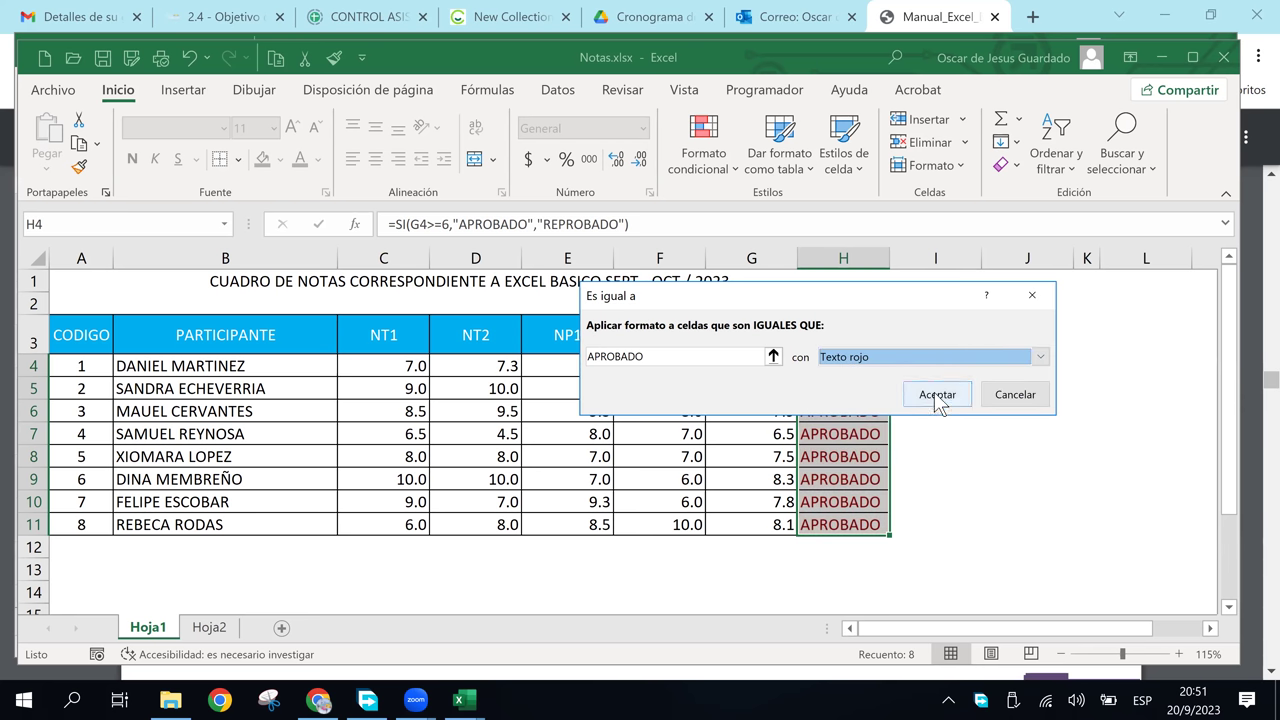
left_click(937, 395)
Reselect H4:H11 and open the APROBADO rule for editing in the rules manager.
left_click(929, 414)
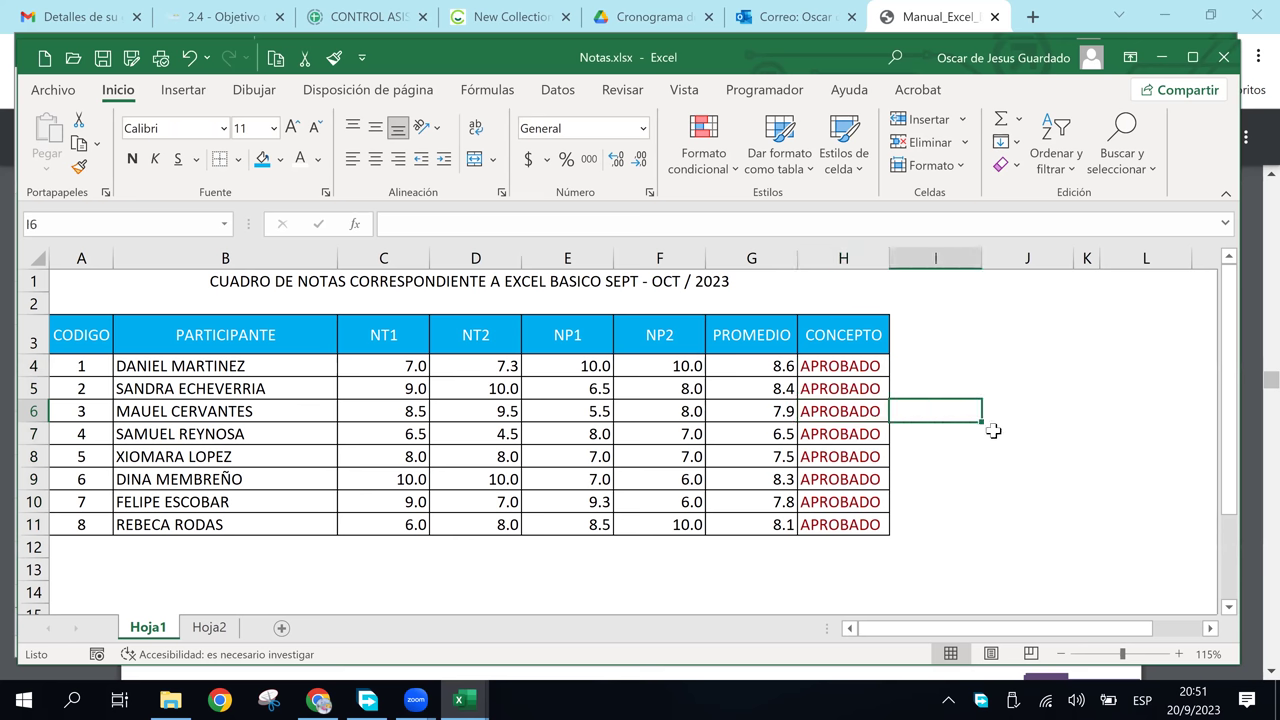
left_click_drag(846, 365, 853, 524)
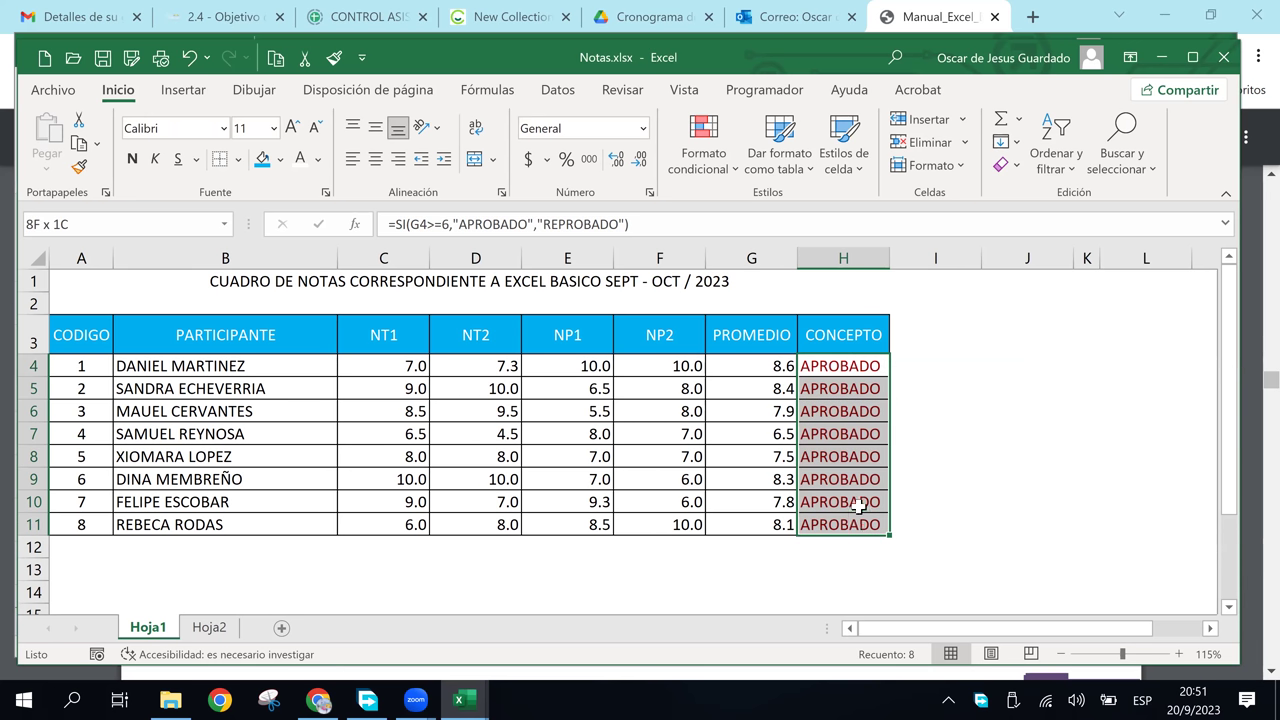
left_click(716, 172)
left_click(735, 505)
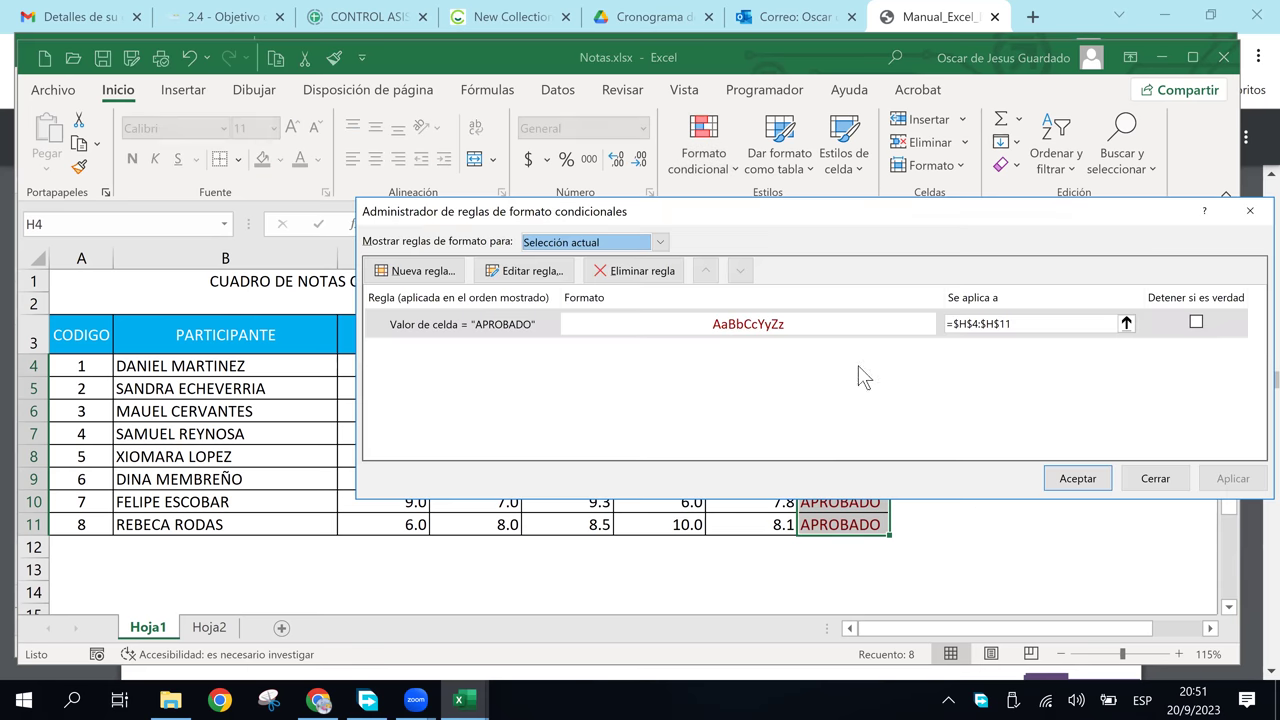
left_click(729, 328)
left_click(525, 275)
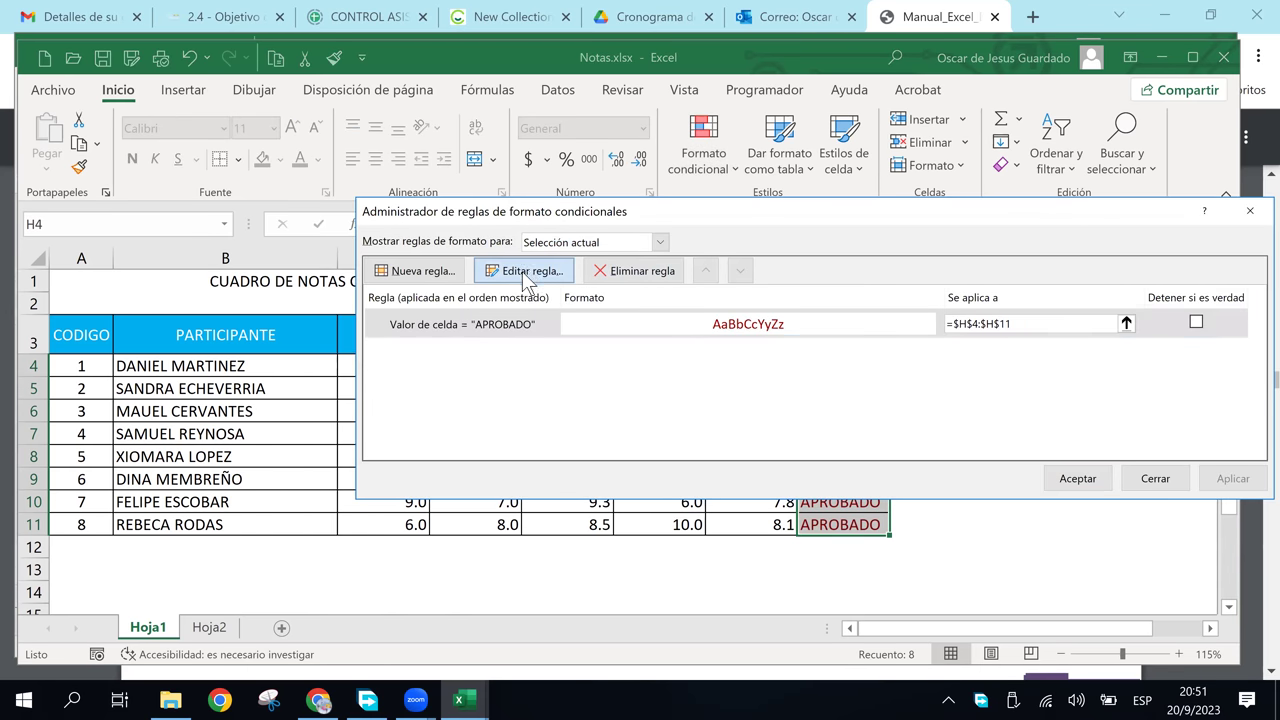
left_click(885, 480)
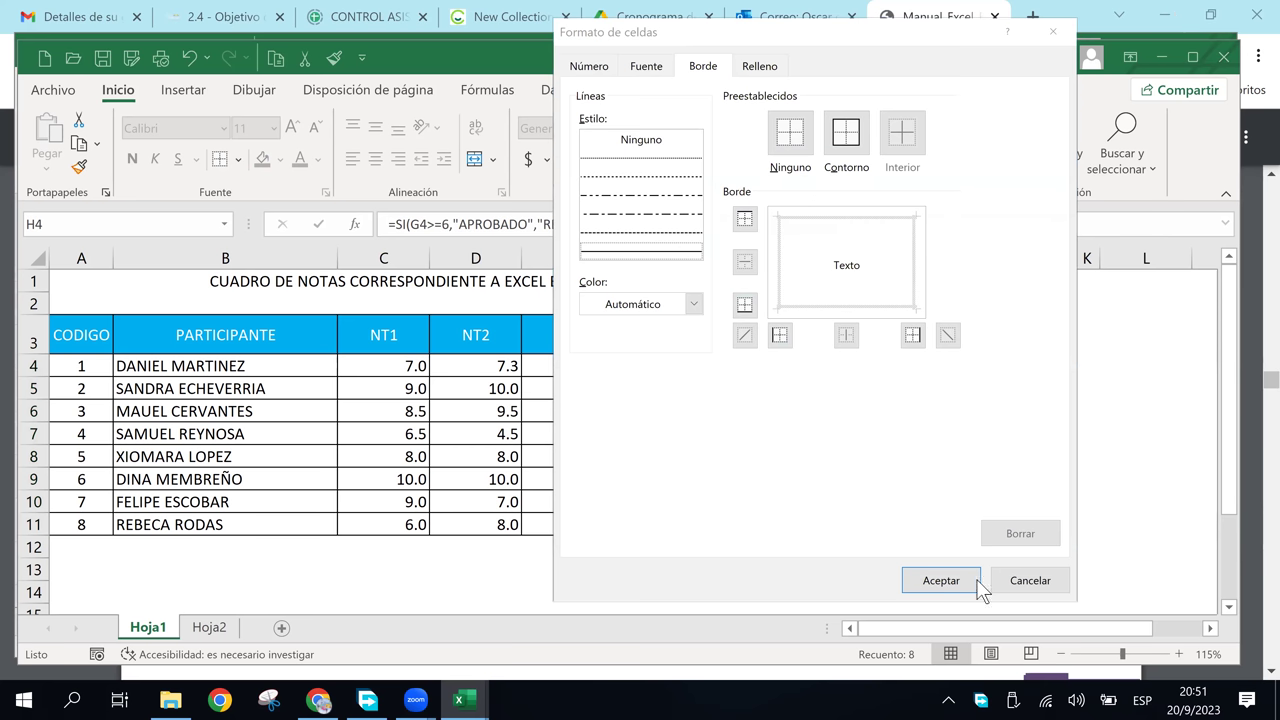
Leave the rule's format unchanged and delete the APROBADO rule instead.
left_click(1040, 588)
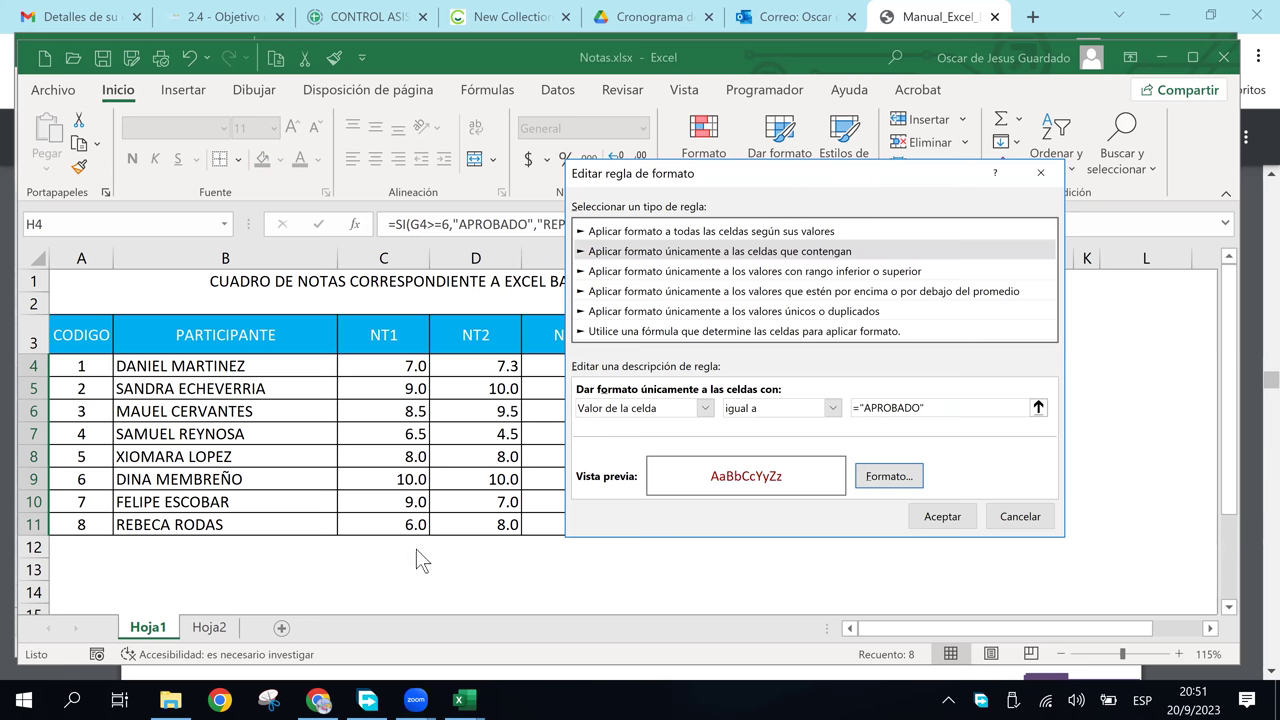
left_click(504, 562)
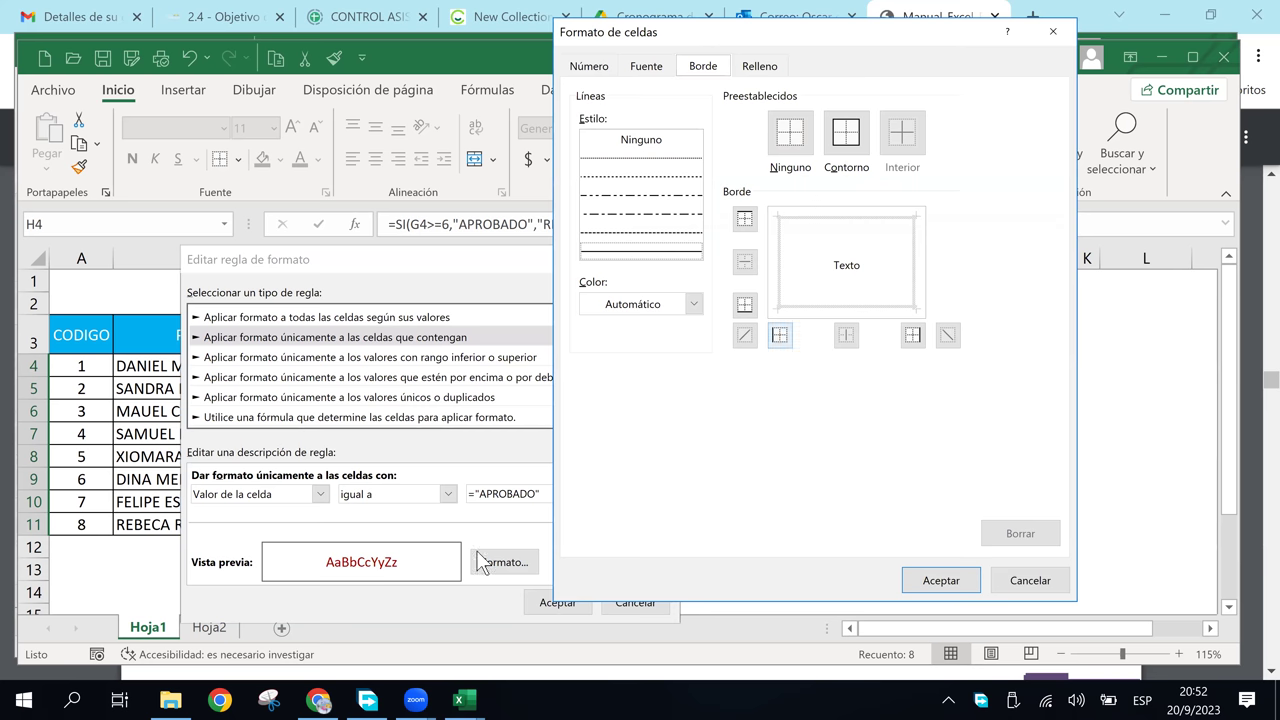
key("Escape")
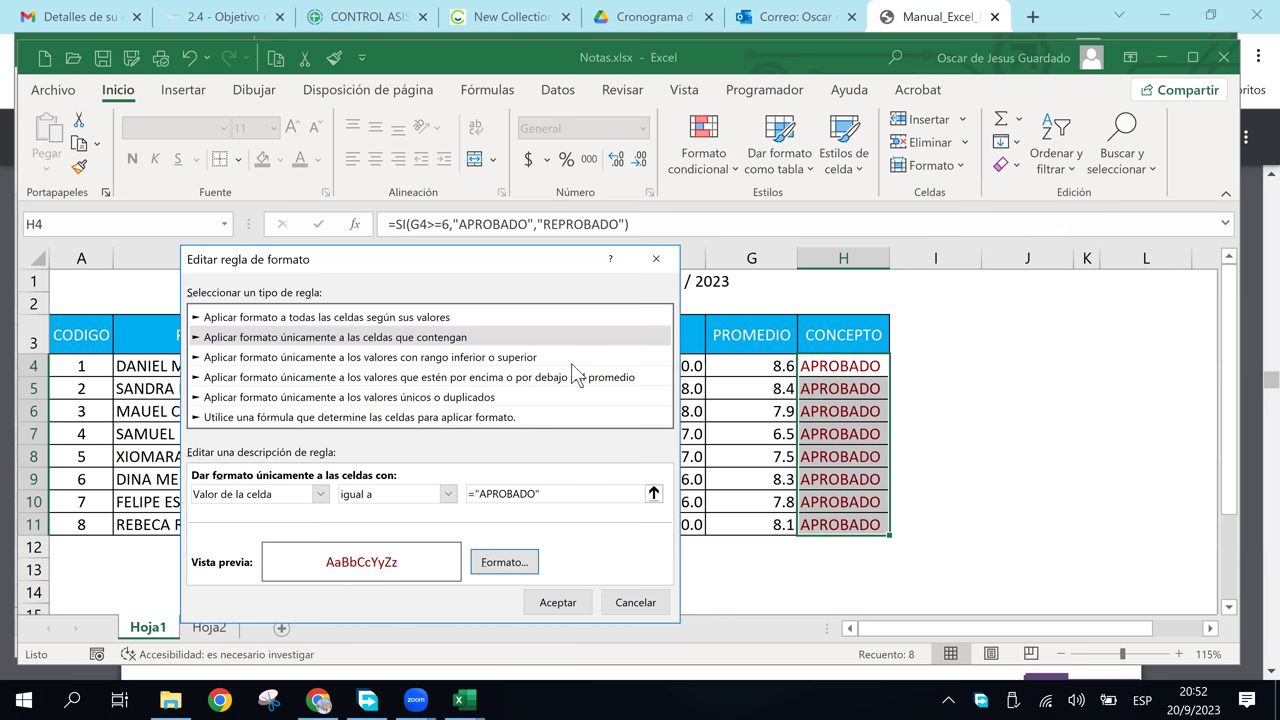
left_click(621, 604)
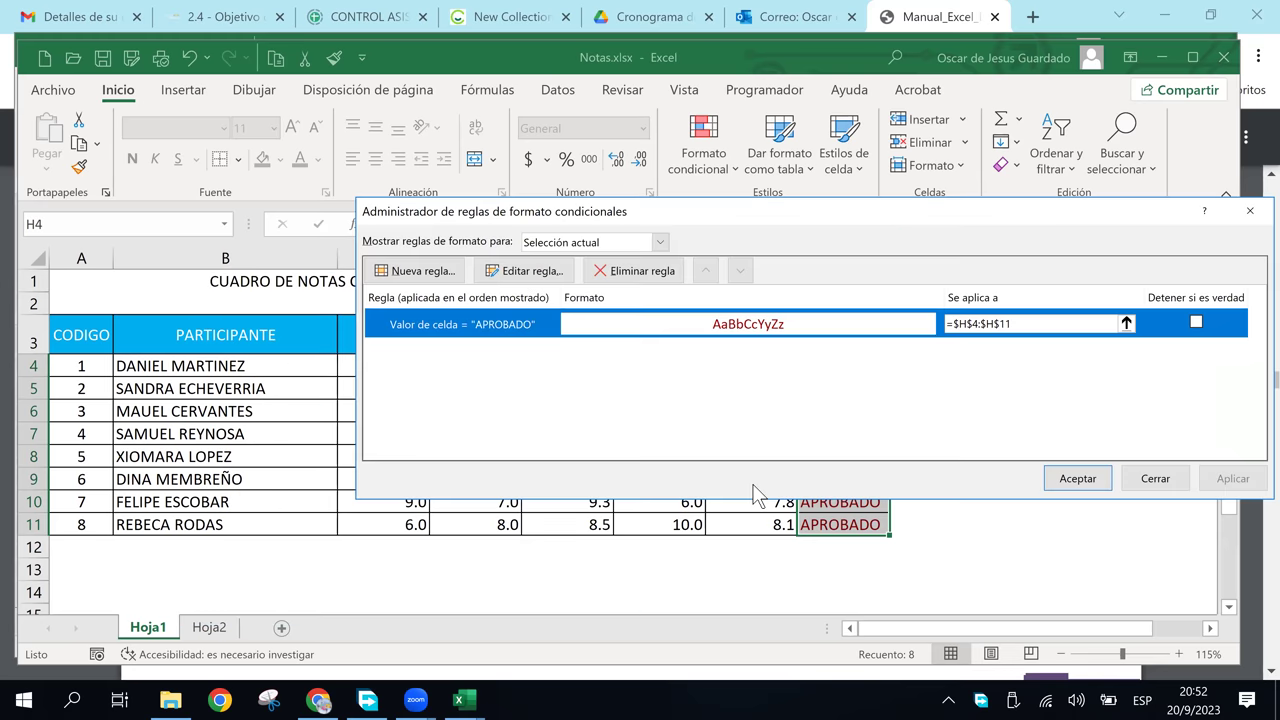
left_click(636, 276)
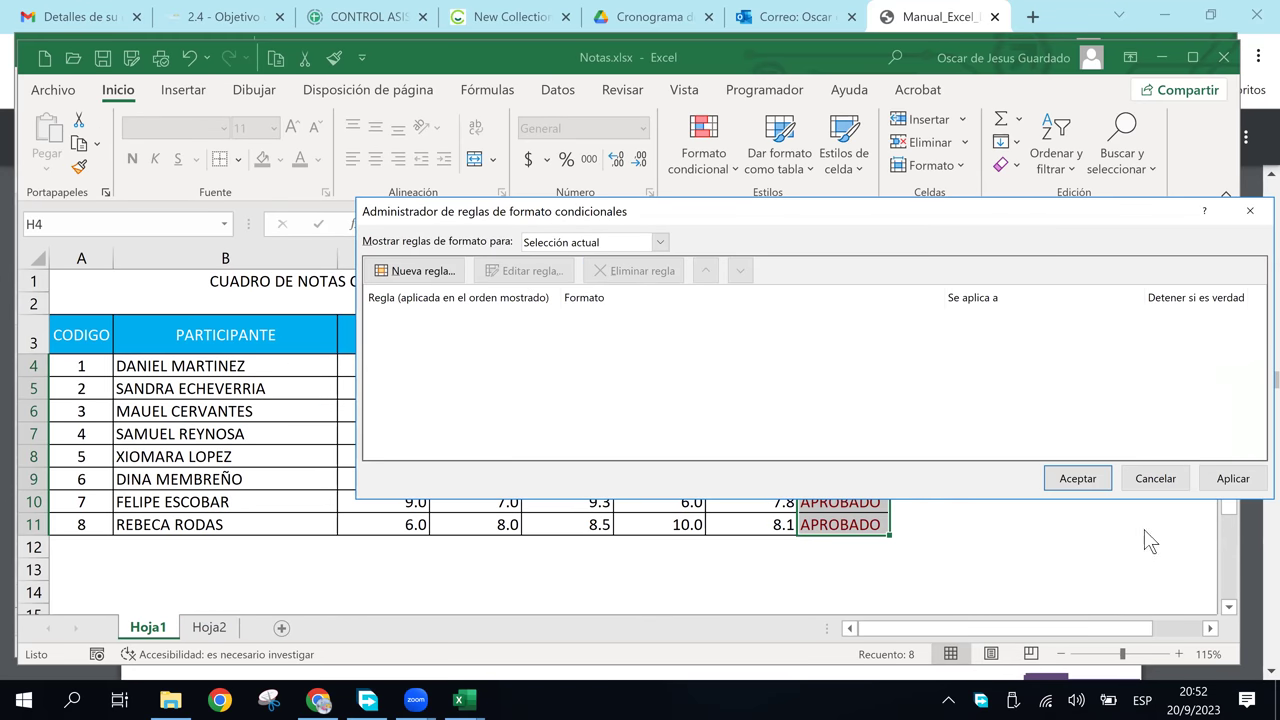
left_click(1077, 479)
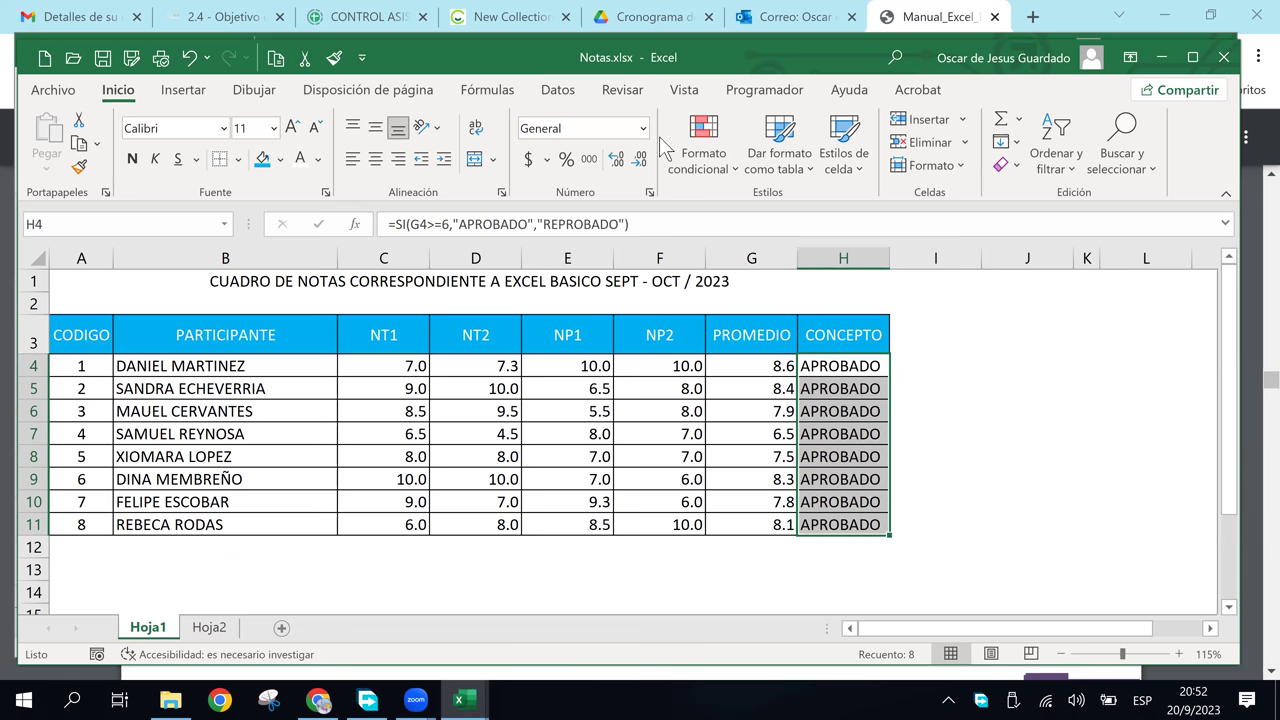
Start an Es igual a APROBADO rule, abandon its custom format, and switch to the Excel manual PDF.
left_click(728, 157)
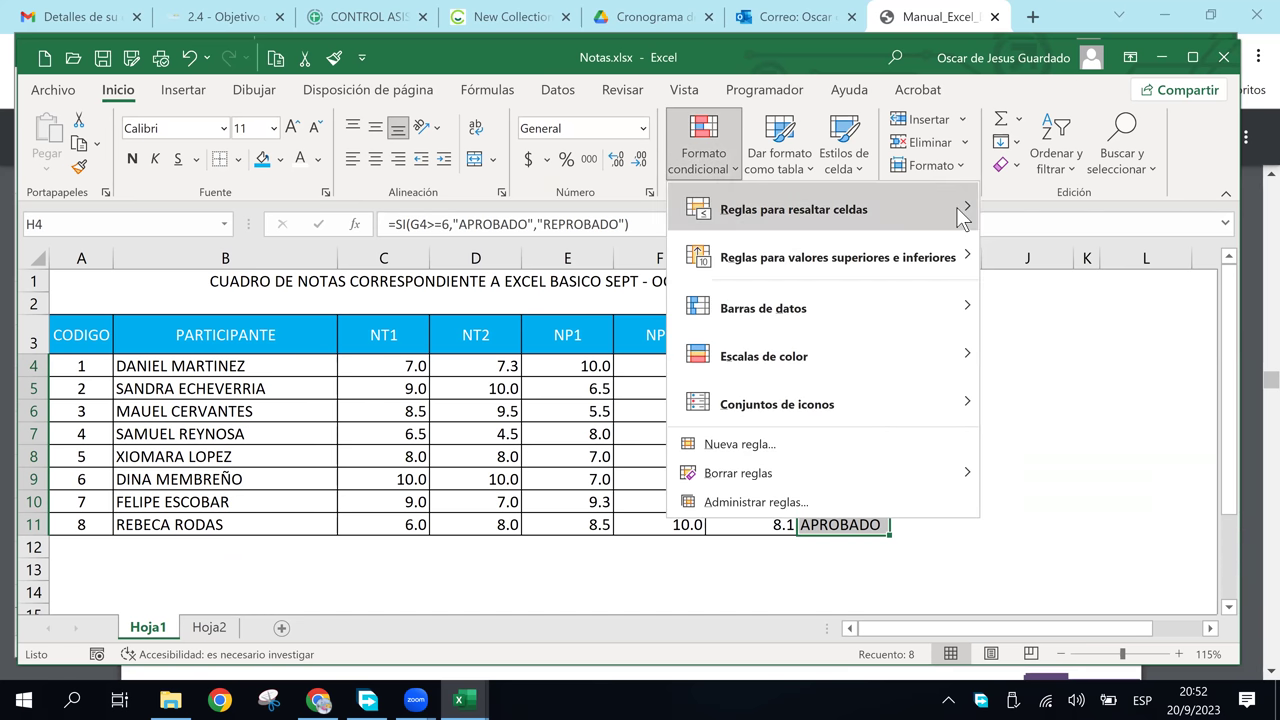
mouse_move(793, 209)
left_click(1017, 376)
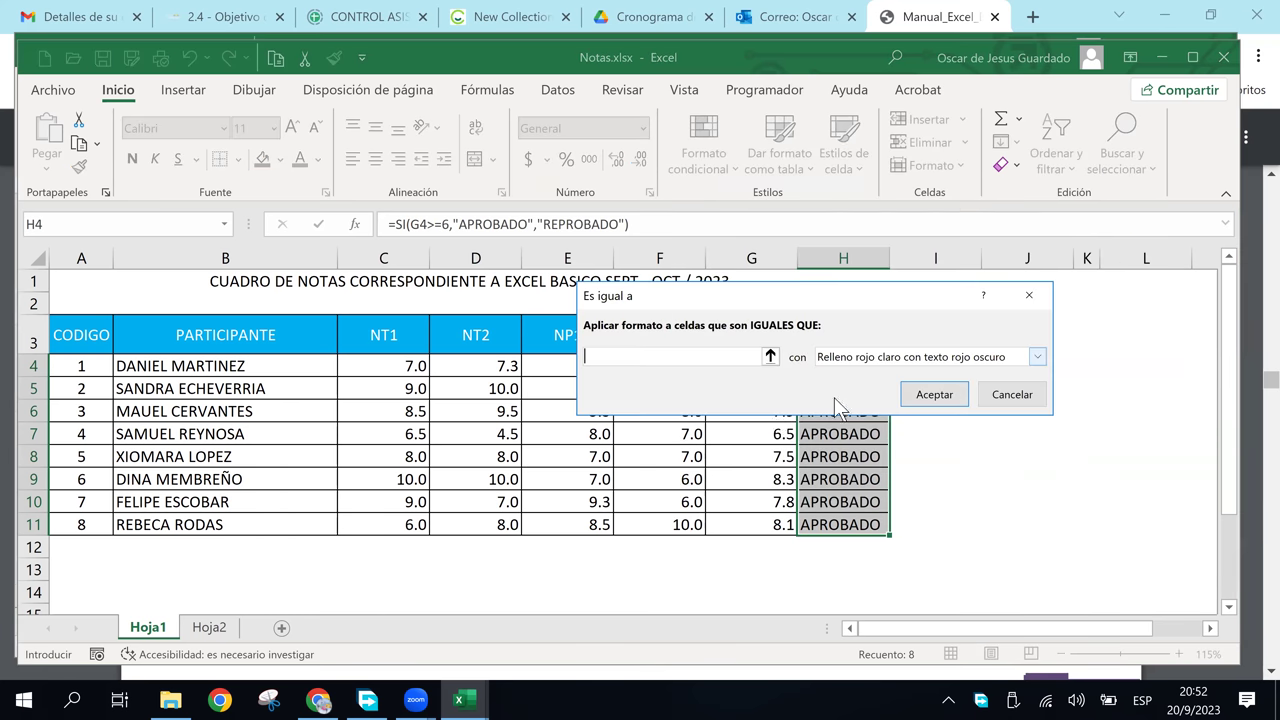
type("APROBADO")
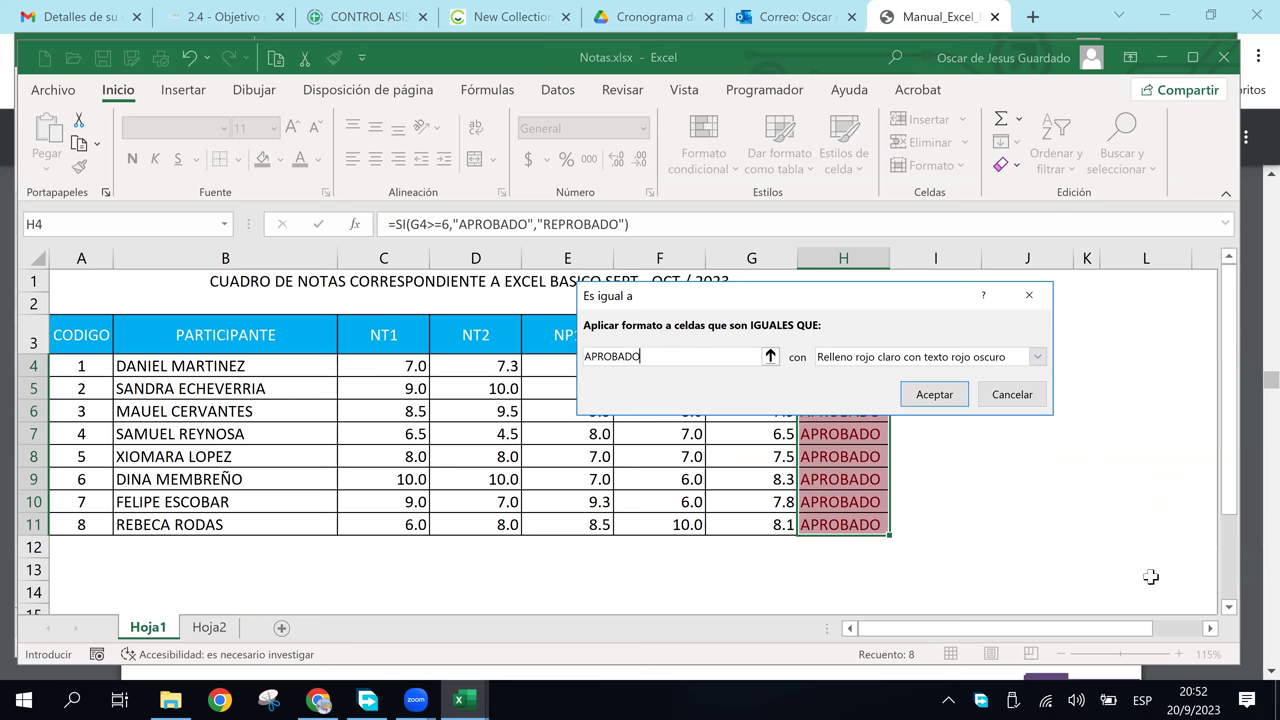
left_click(1038, 356)
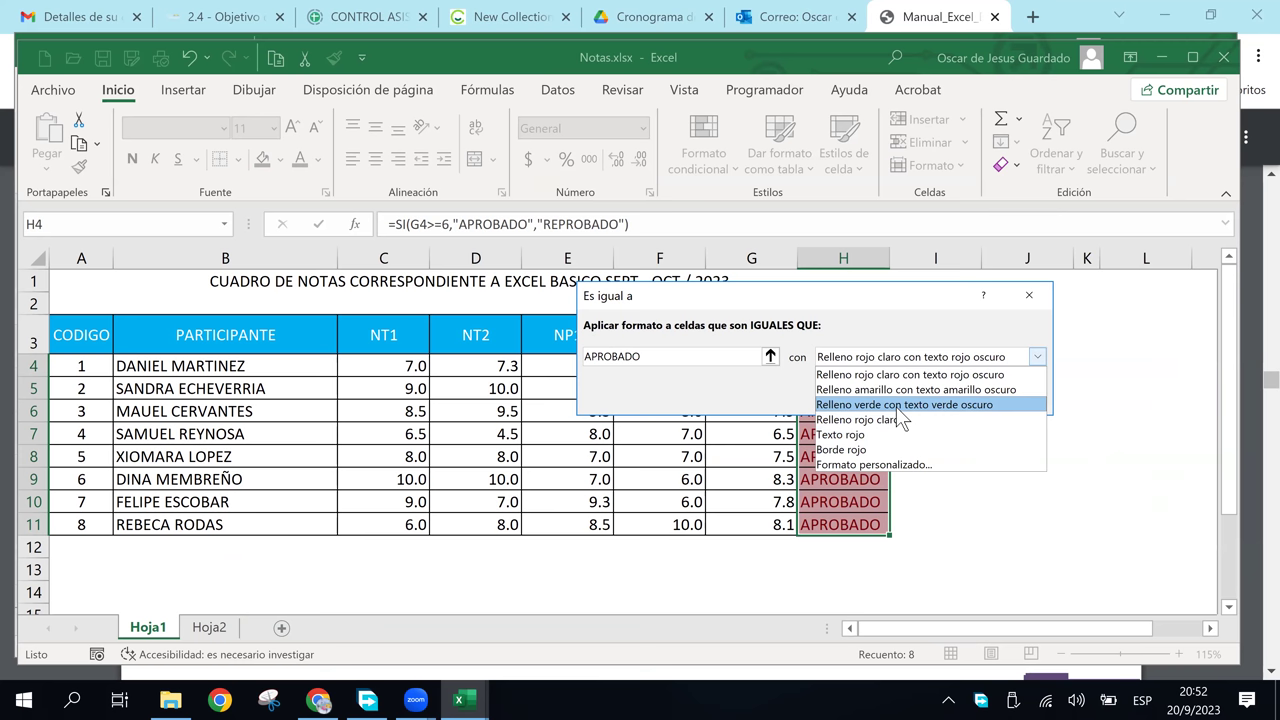
left_click(883, 464)
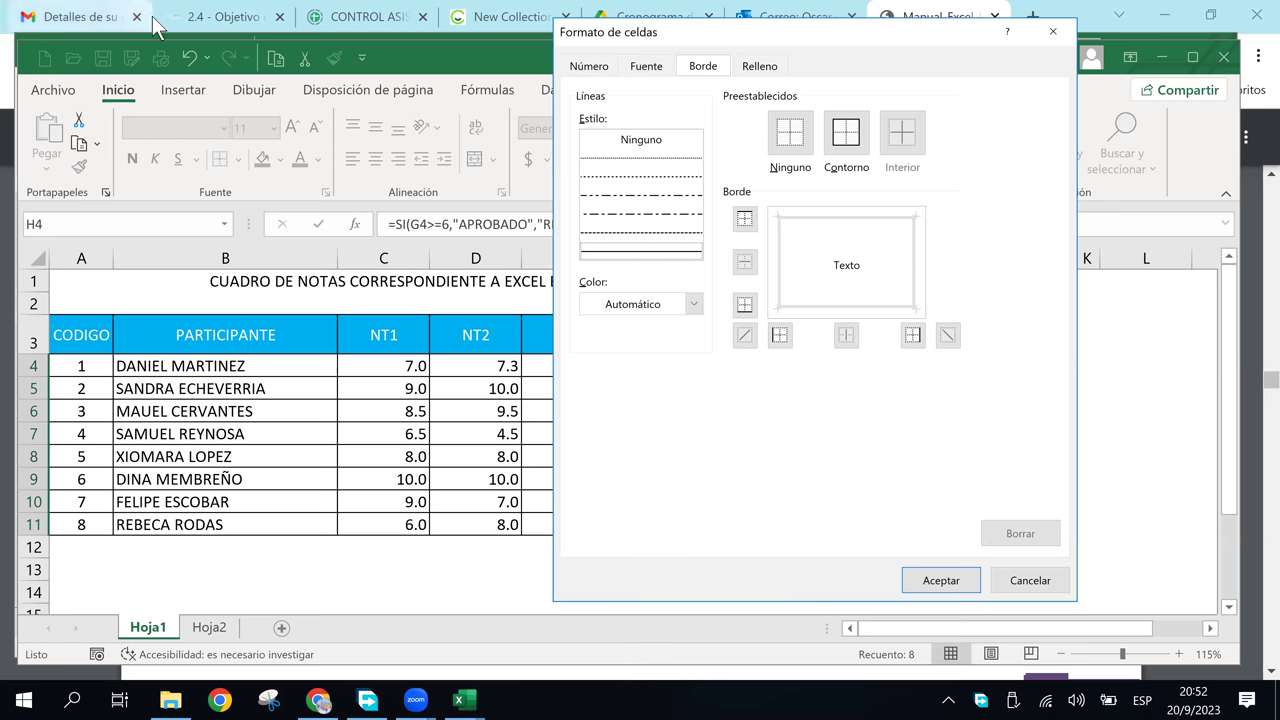
key("Escape")
left_click(100, 17)
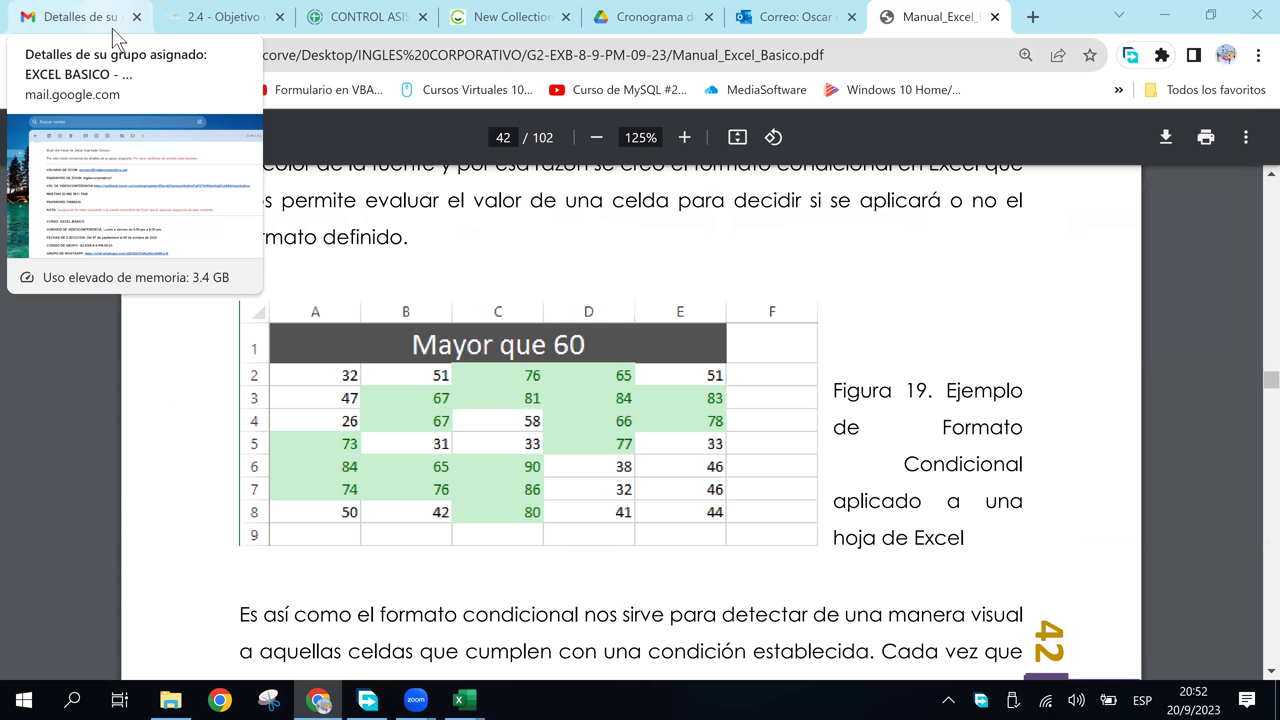
Switch back to the Notas.xlsx workbook from the Excel taskbar previews.
left_click(460, 700)
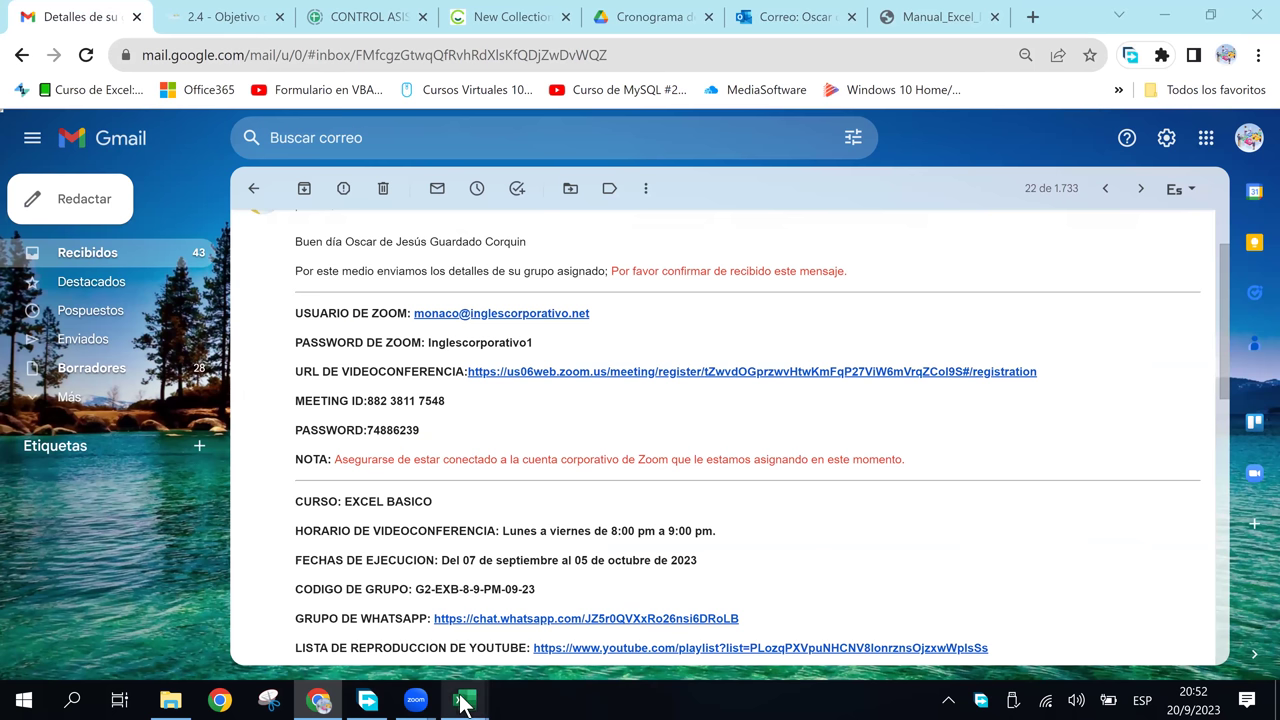
mouse_move(462, 701)
left_click(582, 637)
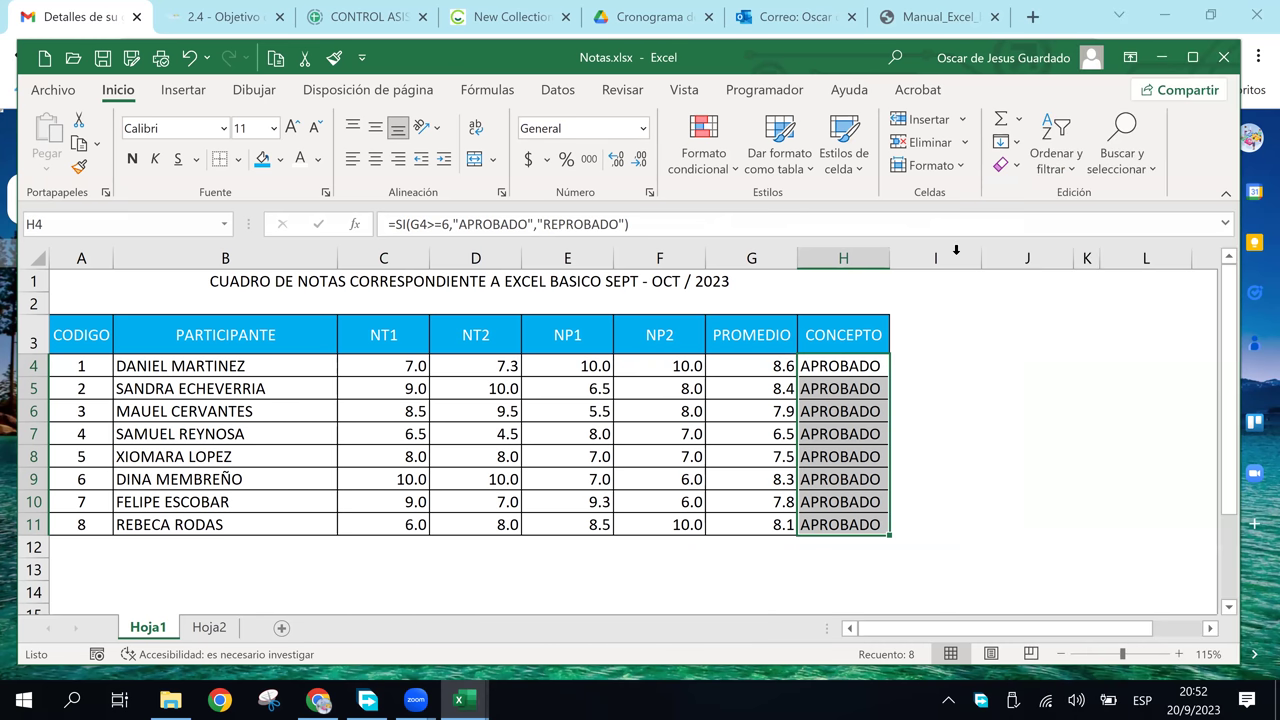
Select H4:H11 and try a 'format only cells that contain' rule, then cancel it.
left_click(843, 340)
left_click_drag(835, 366, 838, 524)
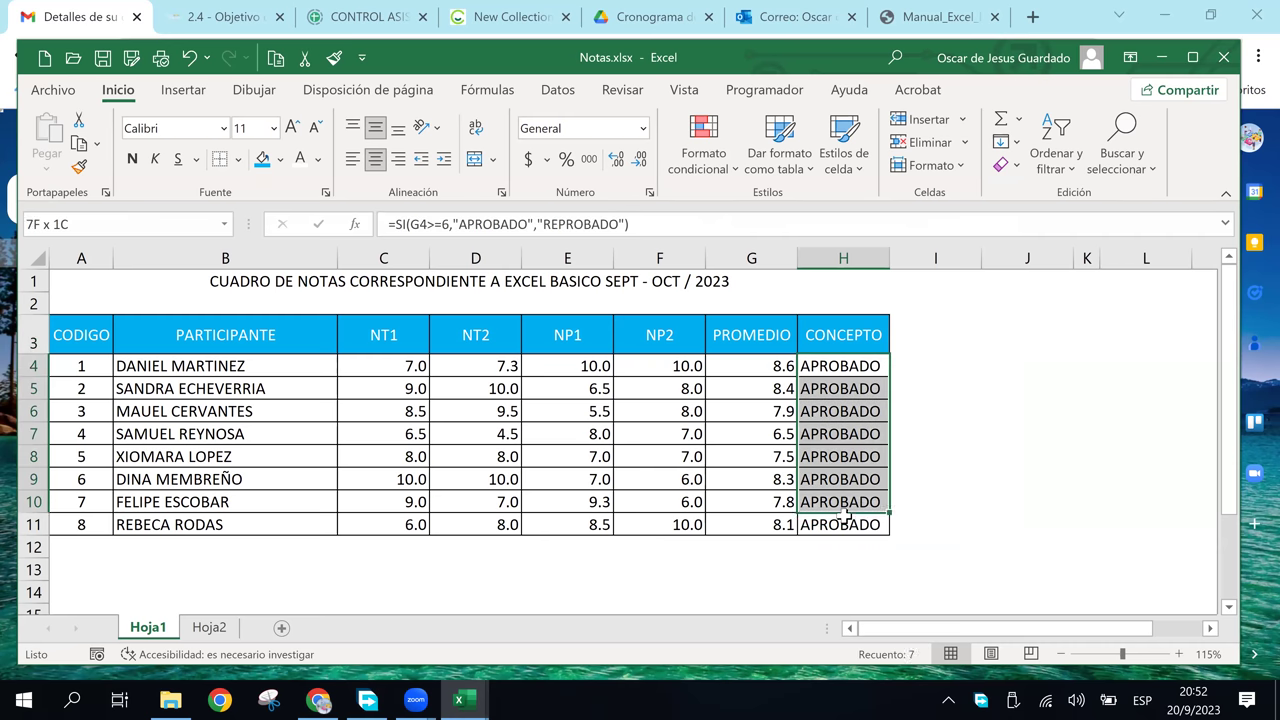
left_click(704, 150)
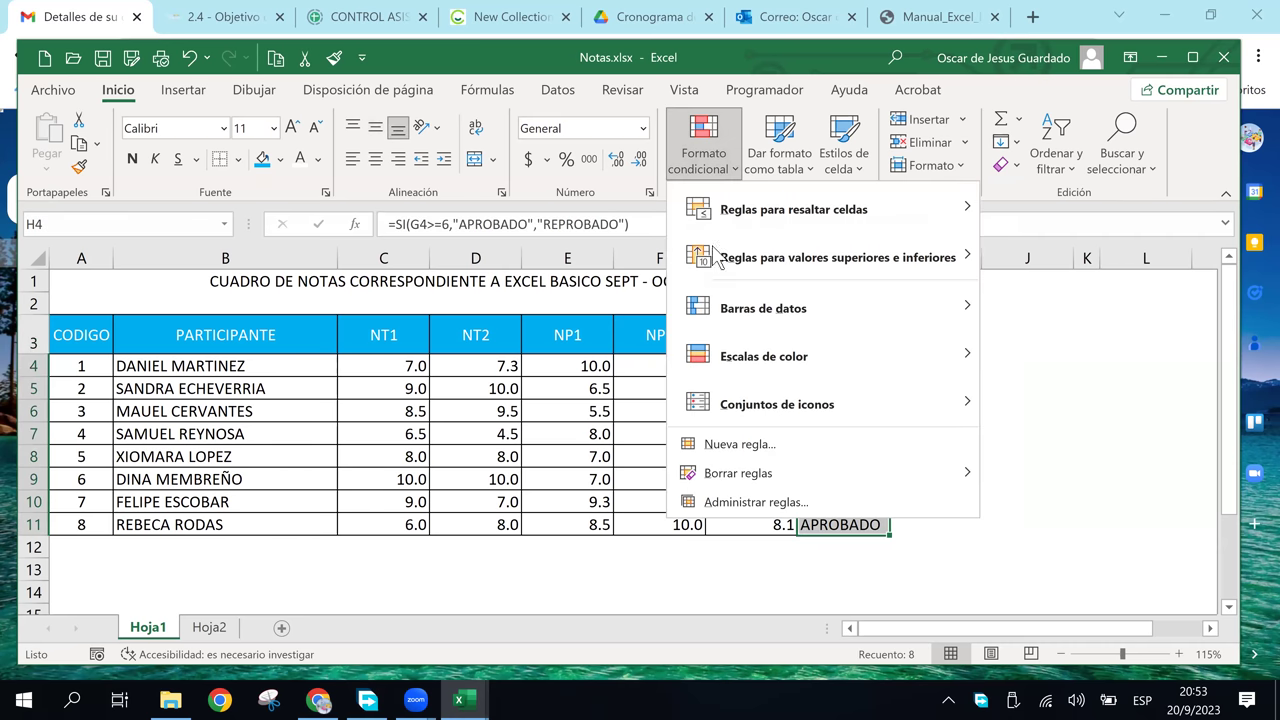
left_click(761, 455)
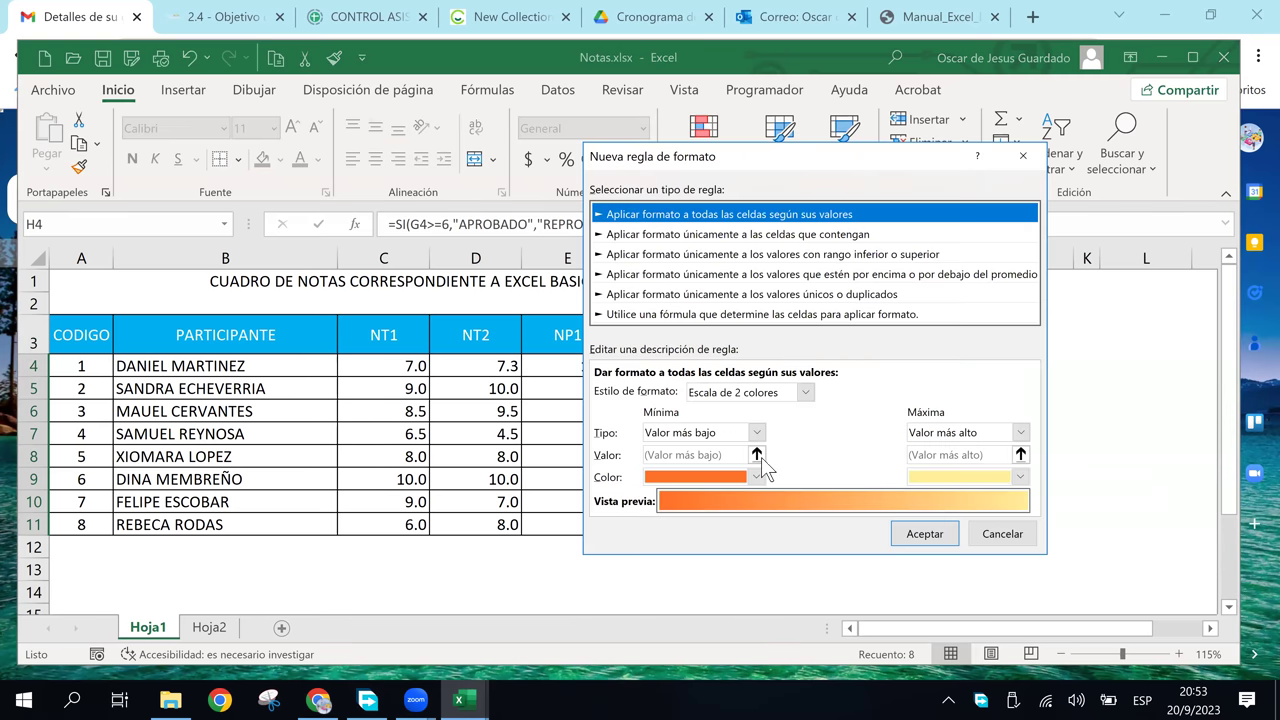
left_click_drag(789, 163, 544, 116)
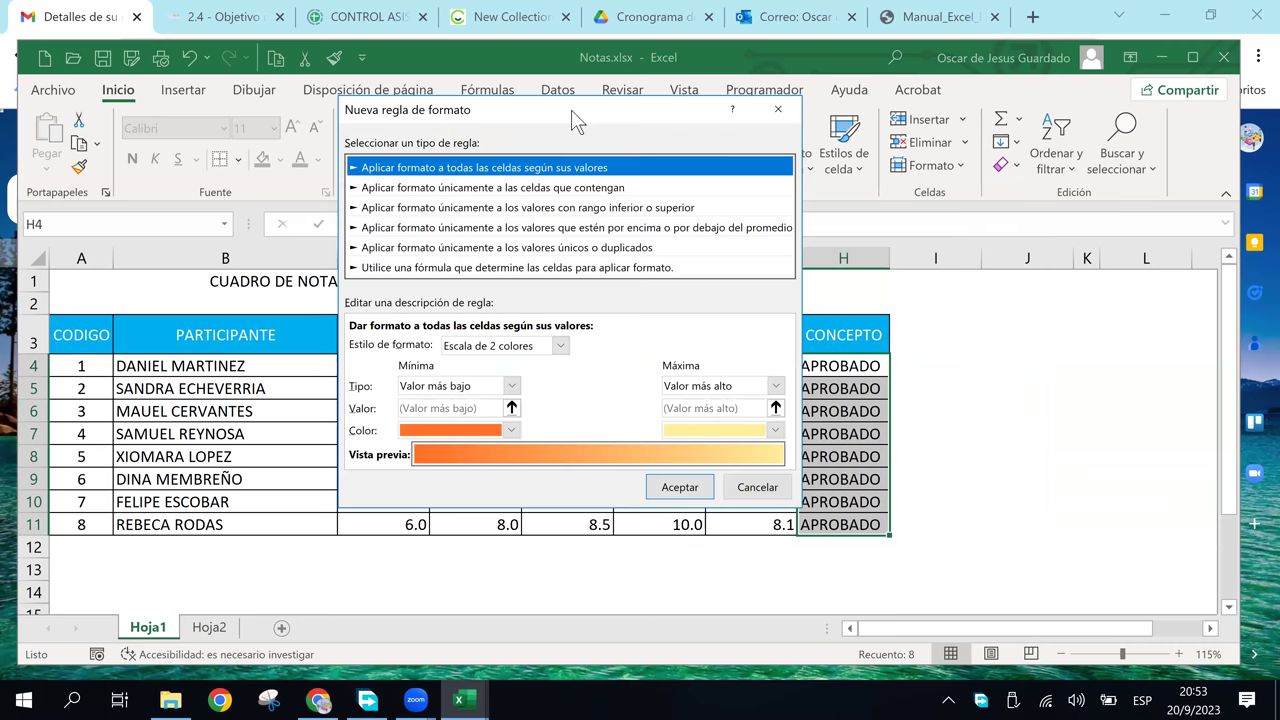
mouse_move(571, 109)
left_mouse_down()
mouse_move(534, 133)
mouse_move(434, 148)
left_mouse_up()
left_click(471, 211)
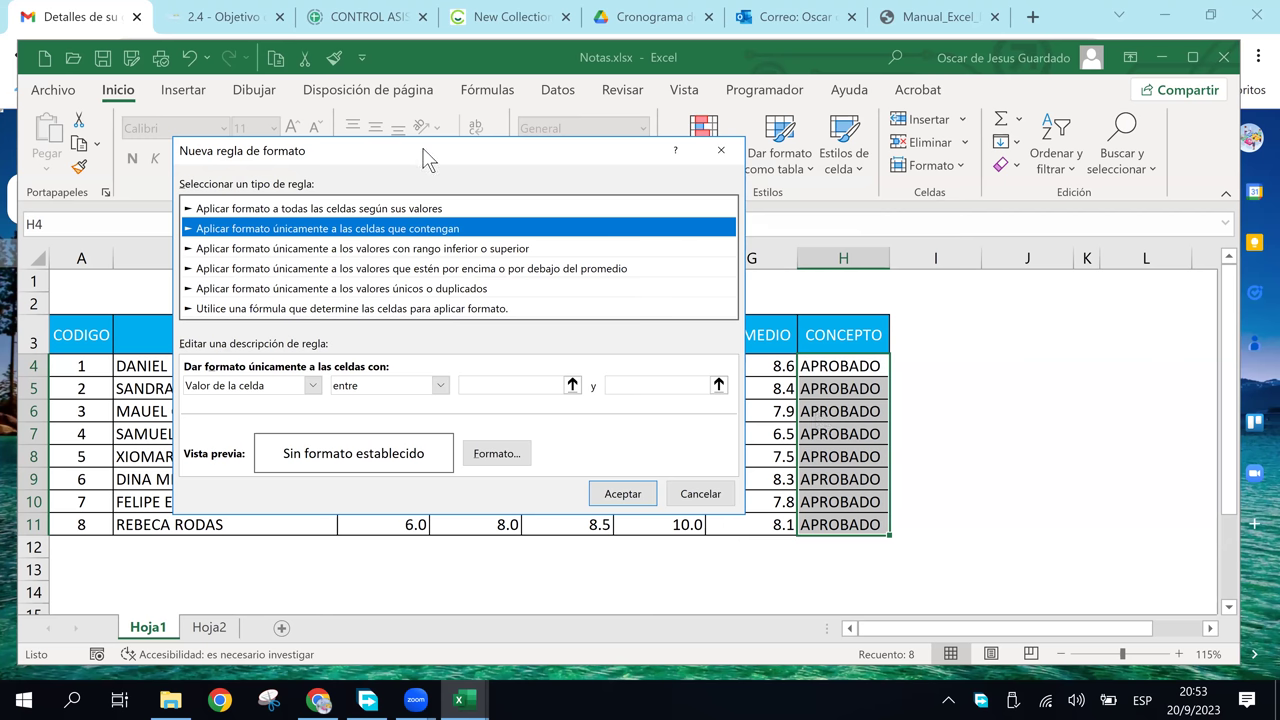
left_click_drag(428, 160, 378, 158)
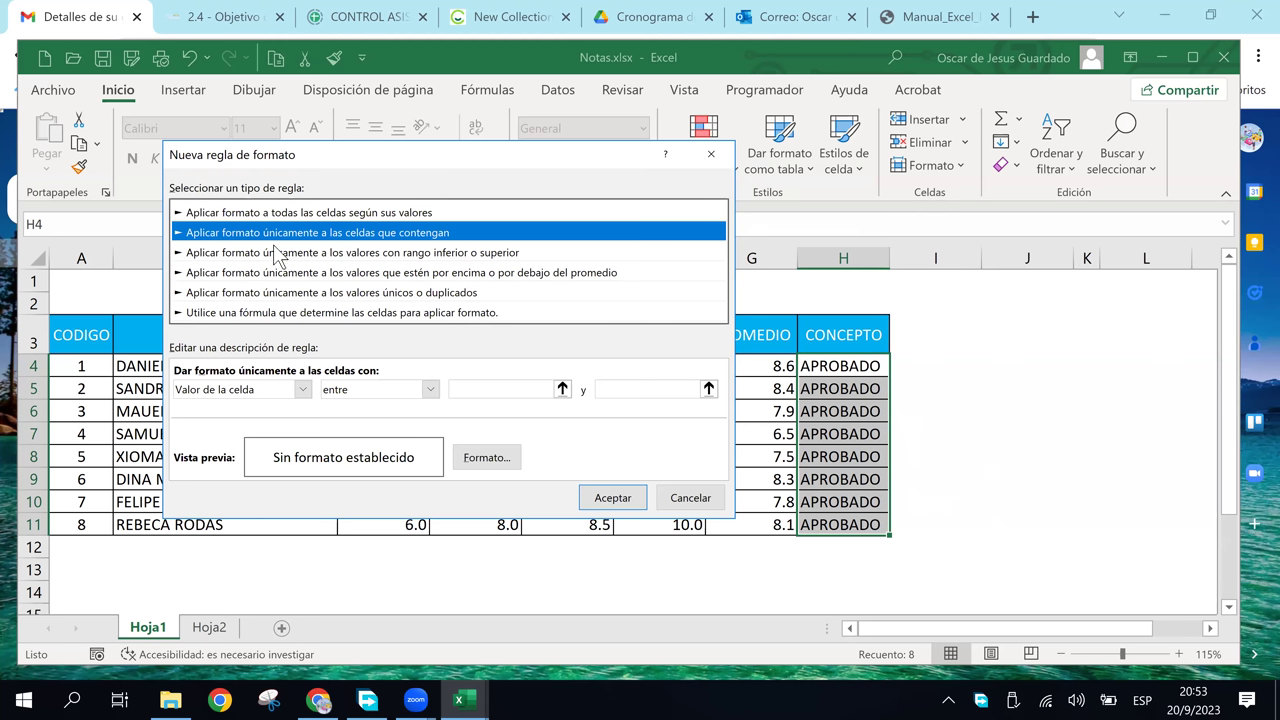
left_click(688, 498)
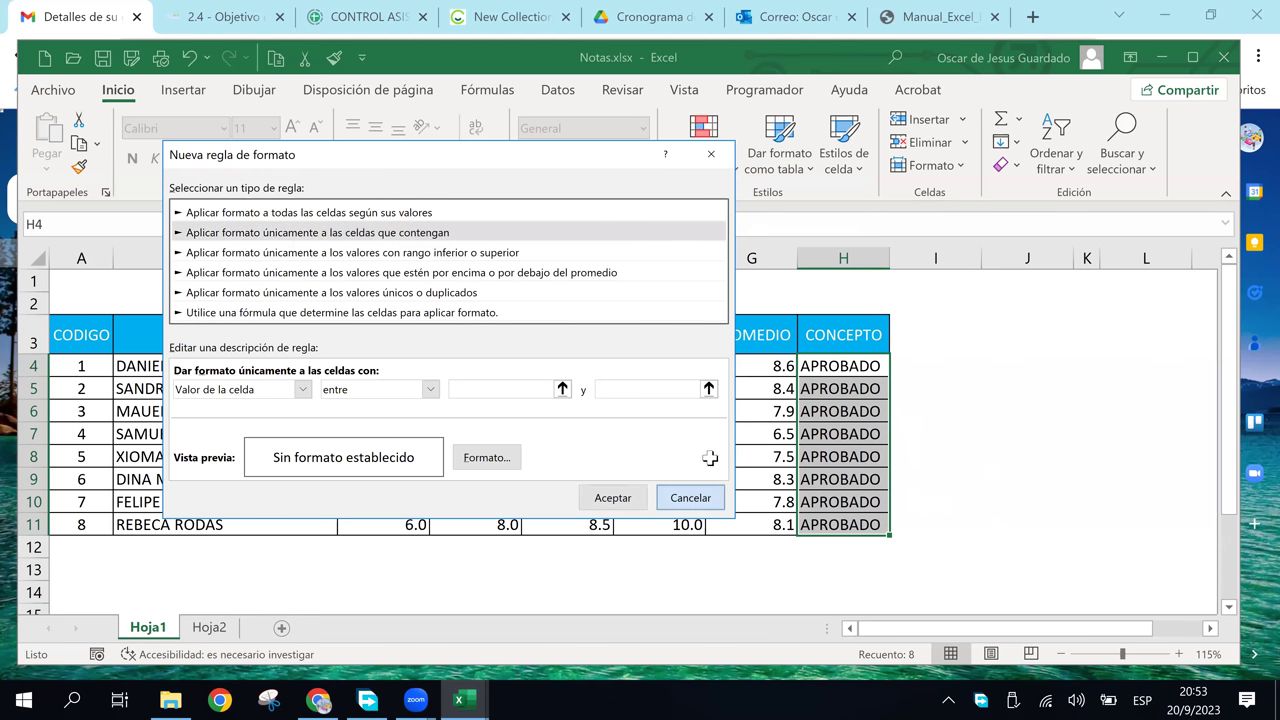
Create a new rule for cells with a value equal to APROBADO.
left_click(720, 170)
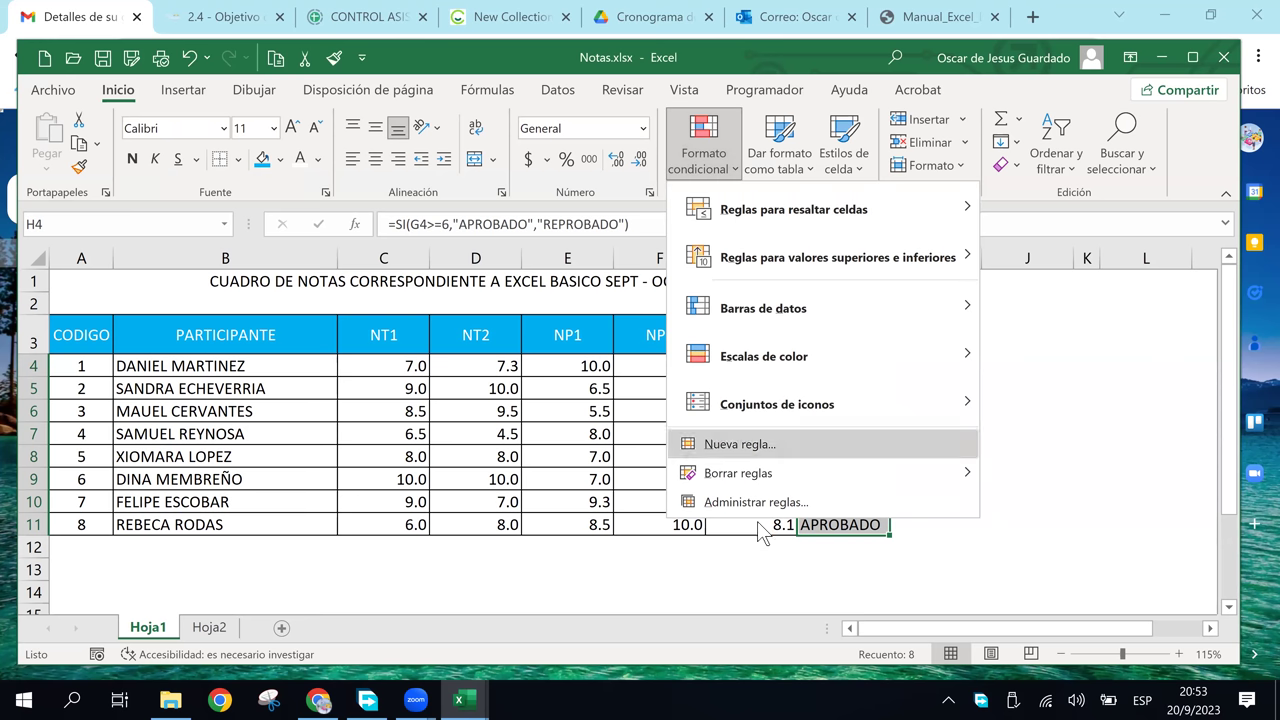
left_click(754, 444)
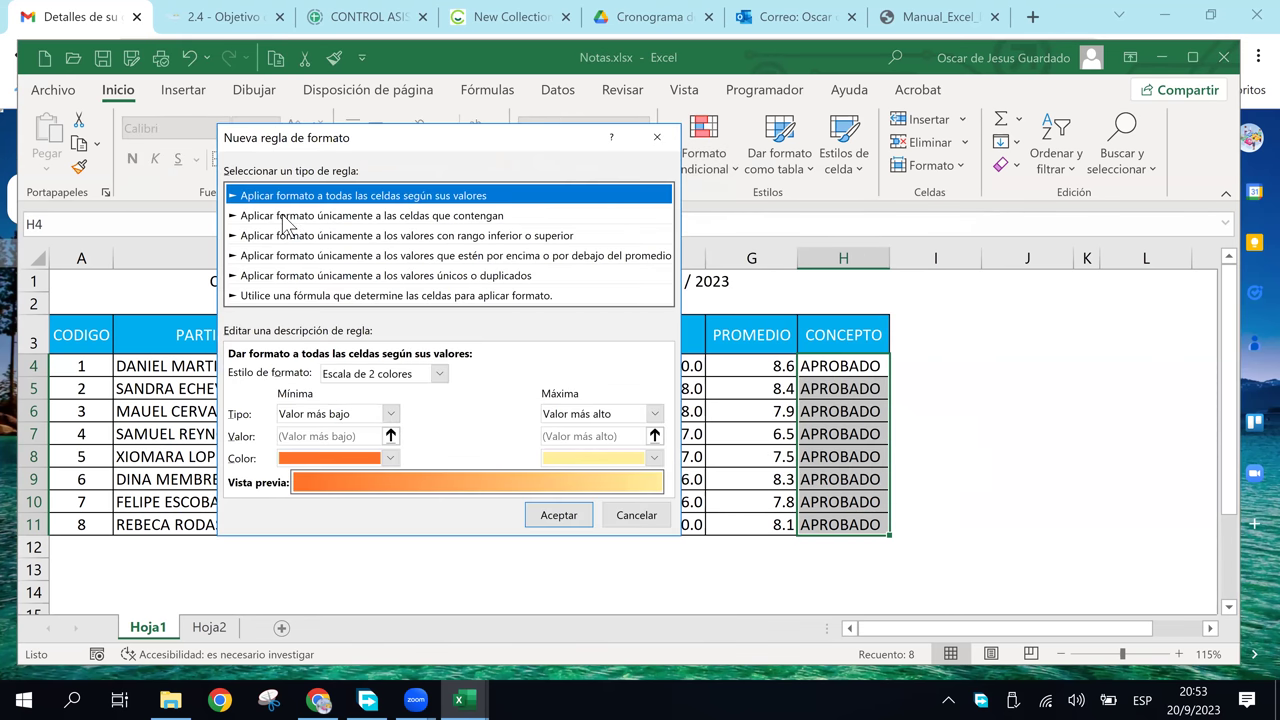
left_click(458, 218)
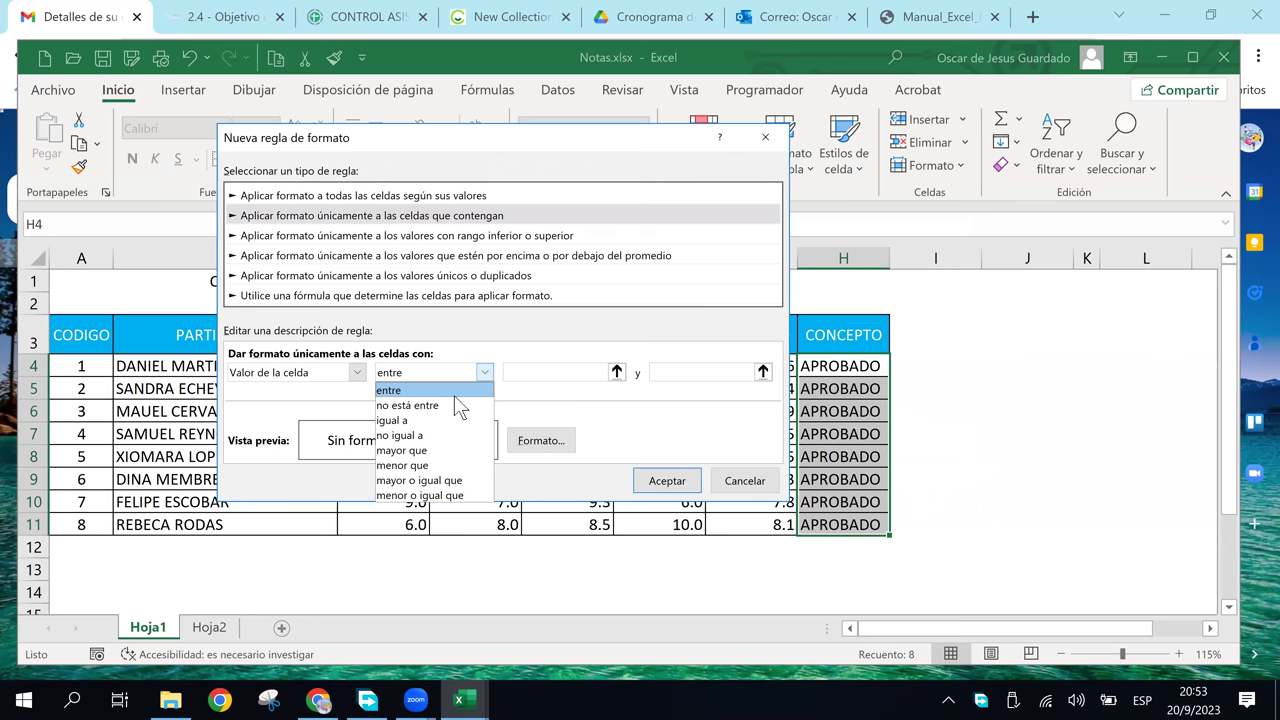
left_click(432, 419)
left_click(567, 372)
type("APROBADO")
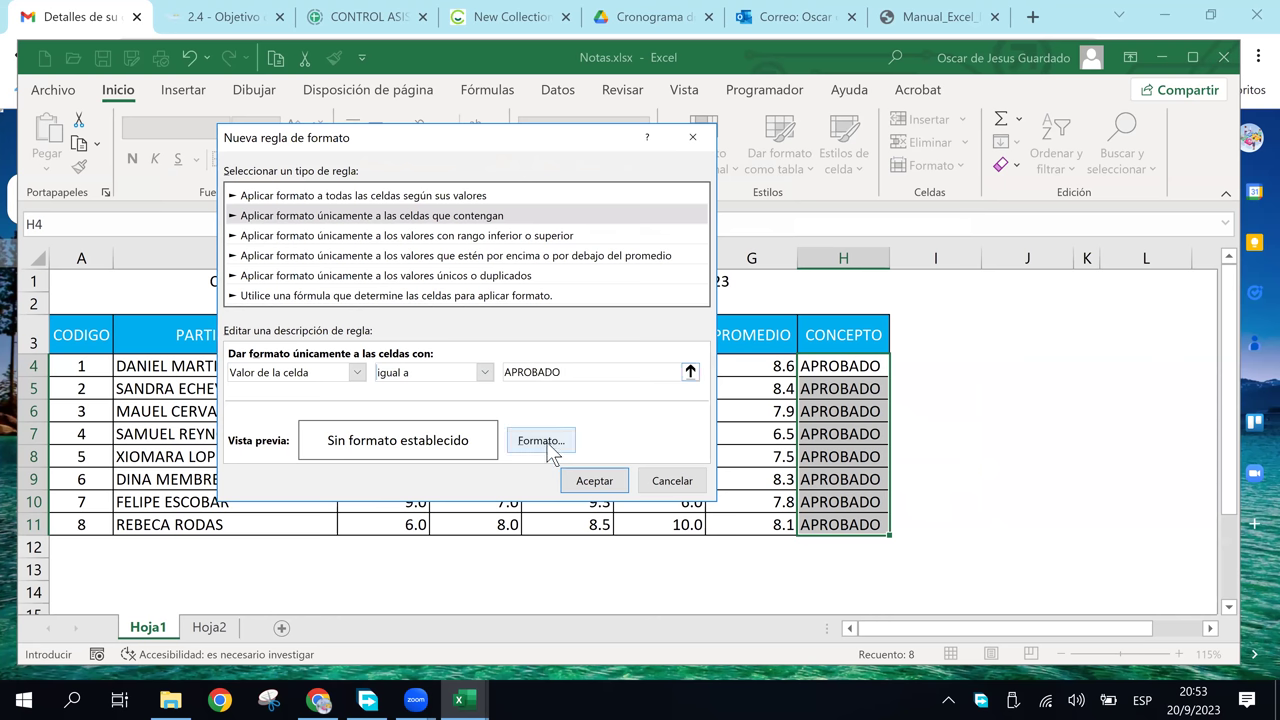
left_click(542, 442)
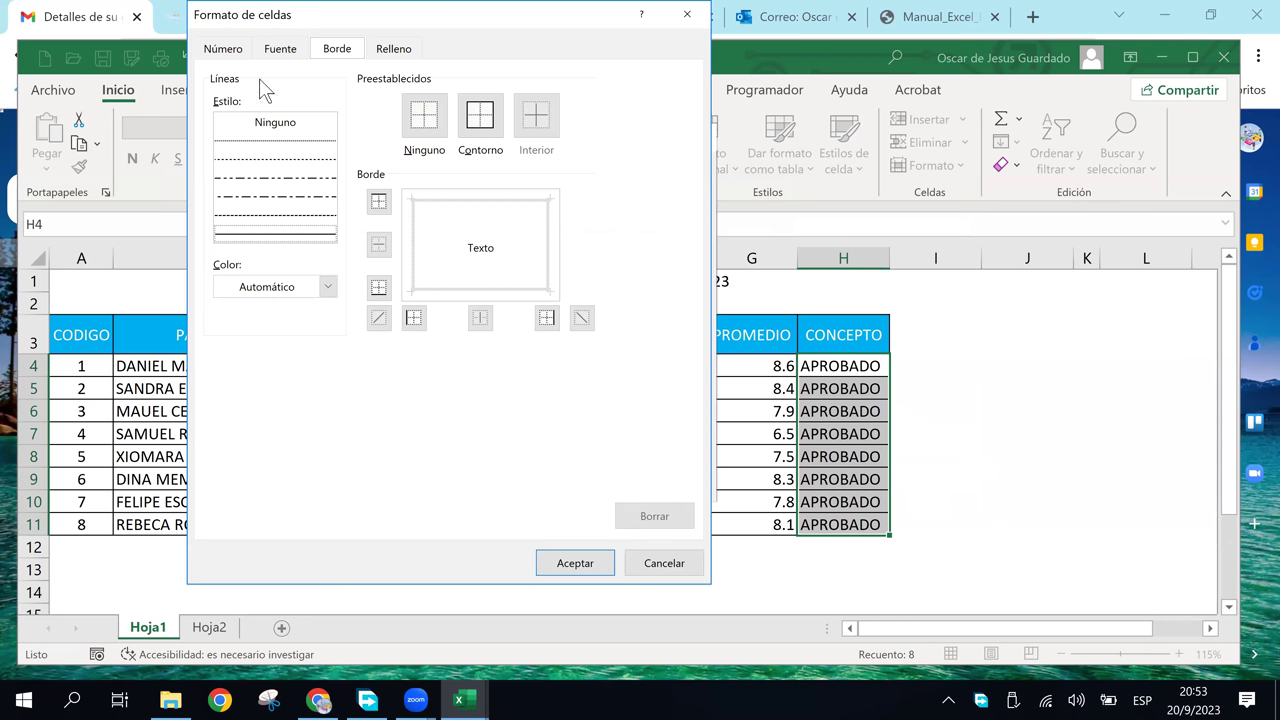
Give the APROBADO rule a blue font colour and apply it to H4:H11.
key("ctrl+Tab")
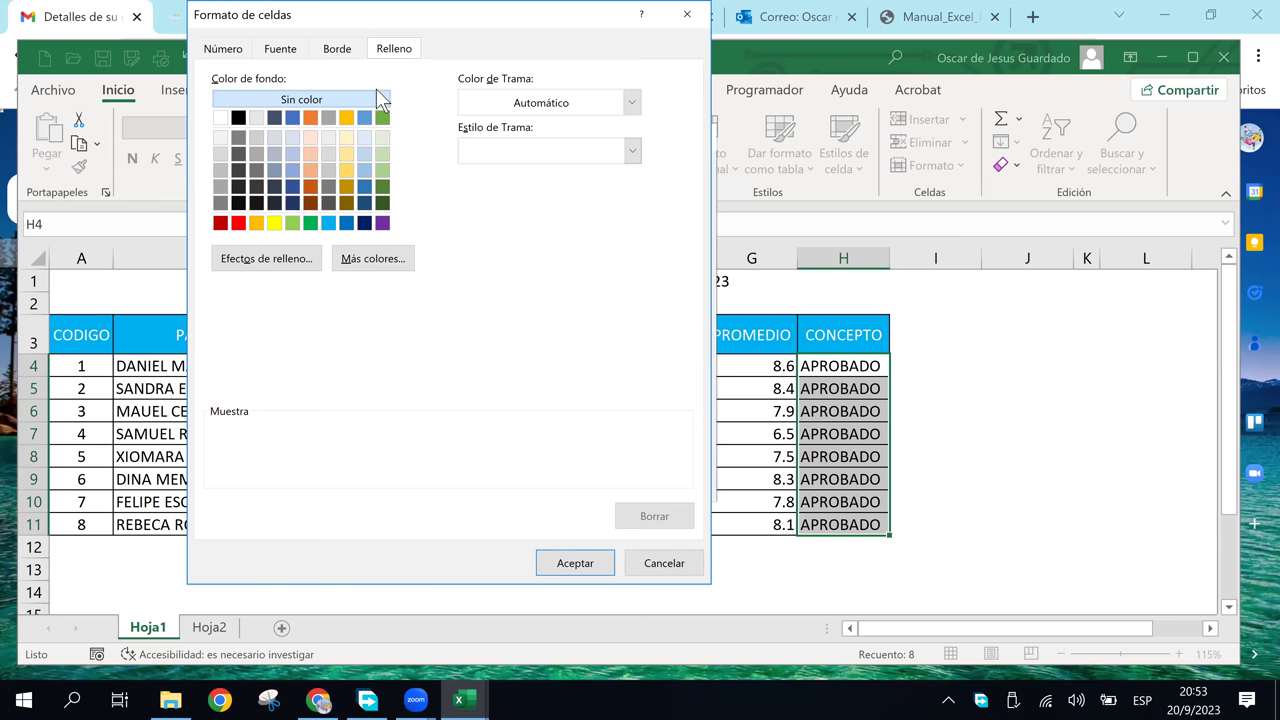
key("ctrl+shift+Tab")
key("ctrl+shift+Tab")
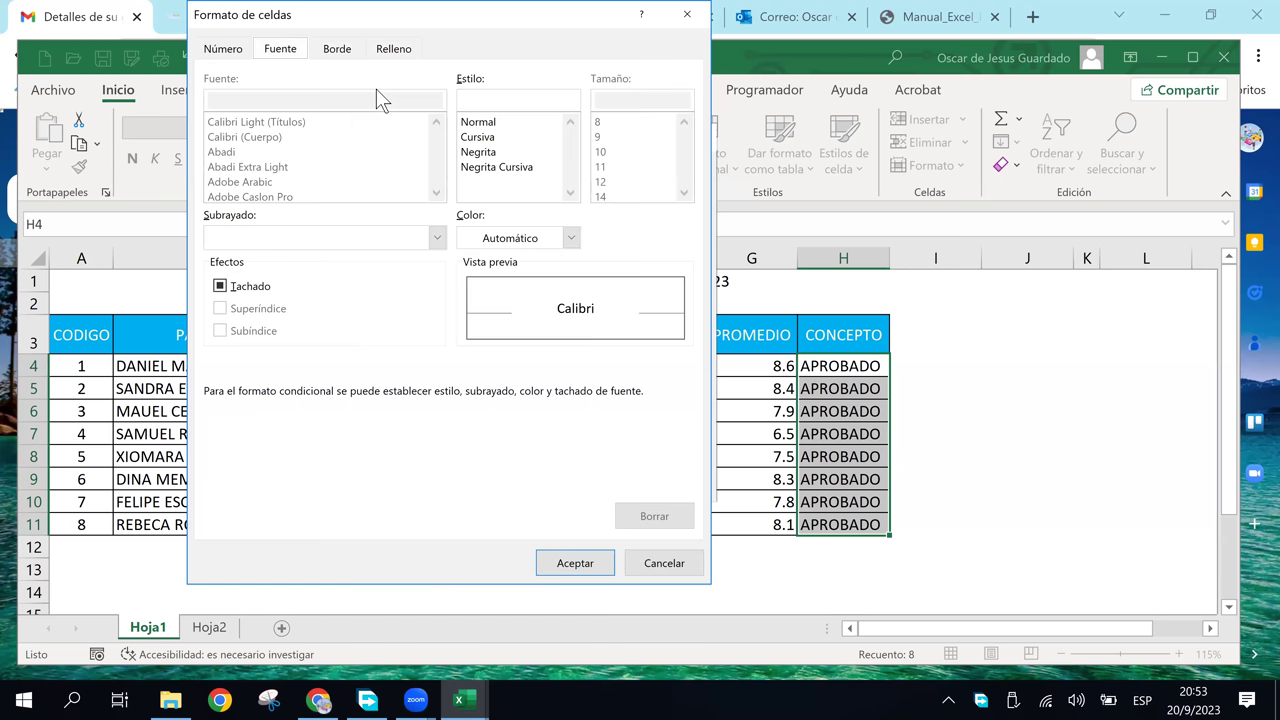
left_click(572, 239)
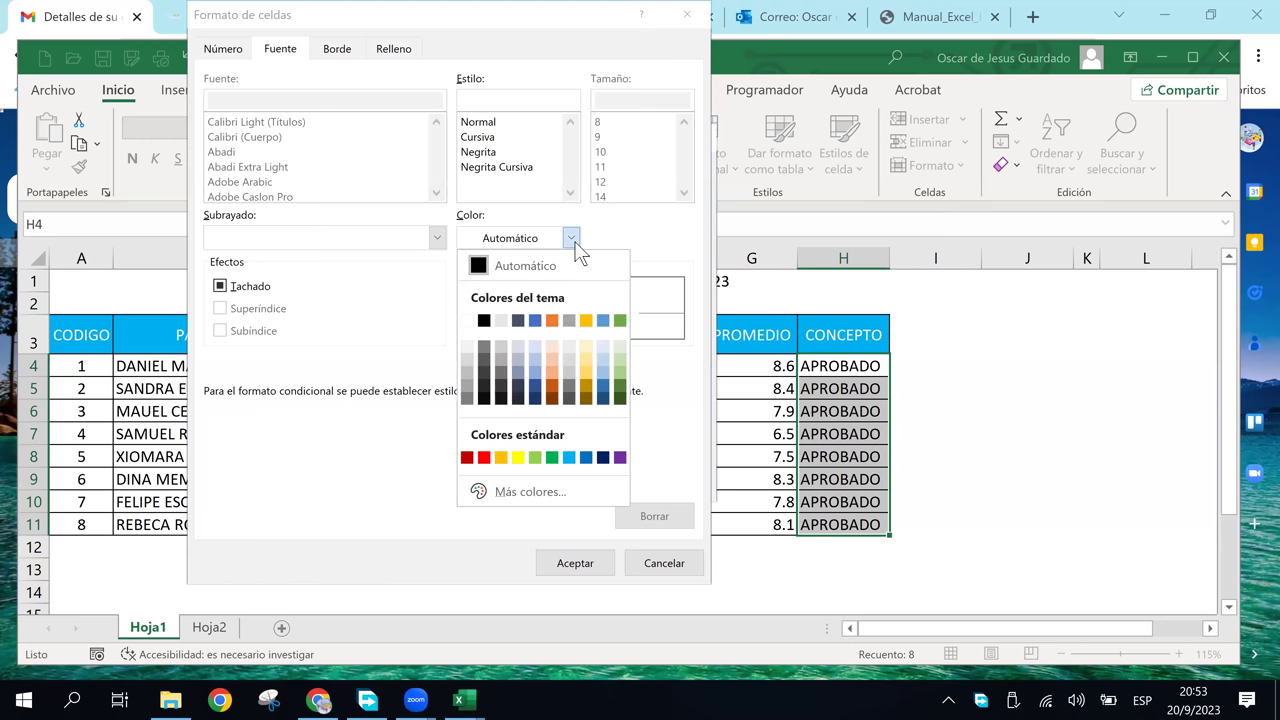
left_click(587, 459)
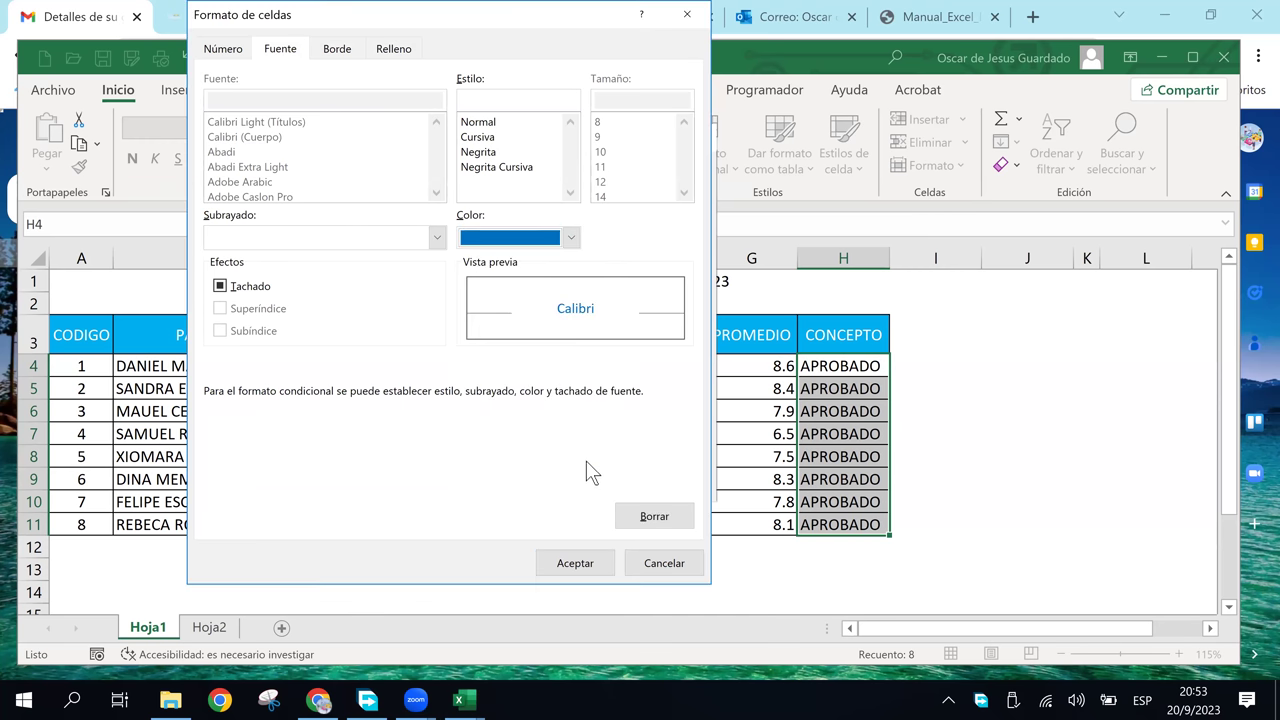
left_click(575, 563)
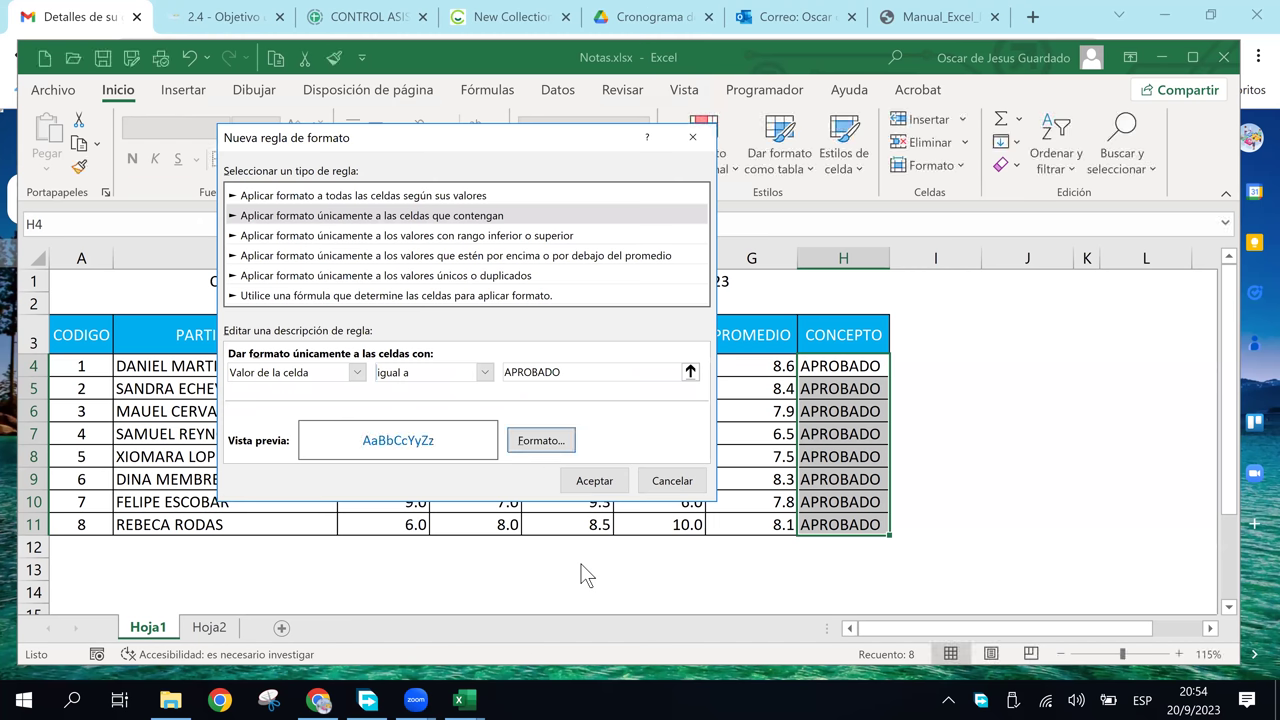
left_click(594, 481)
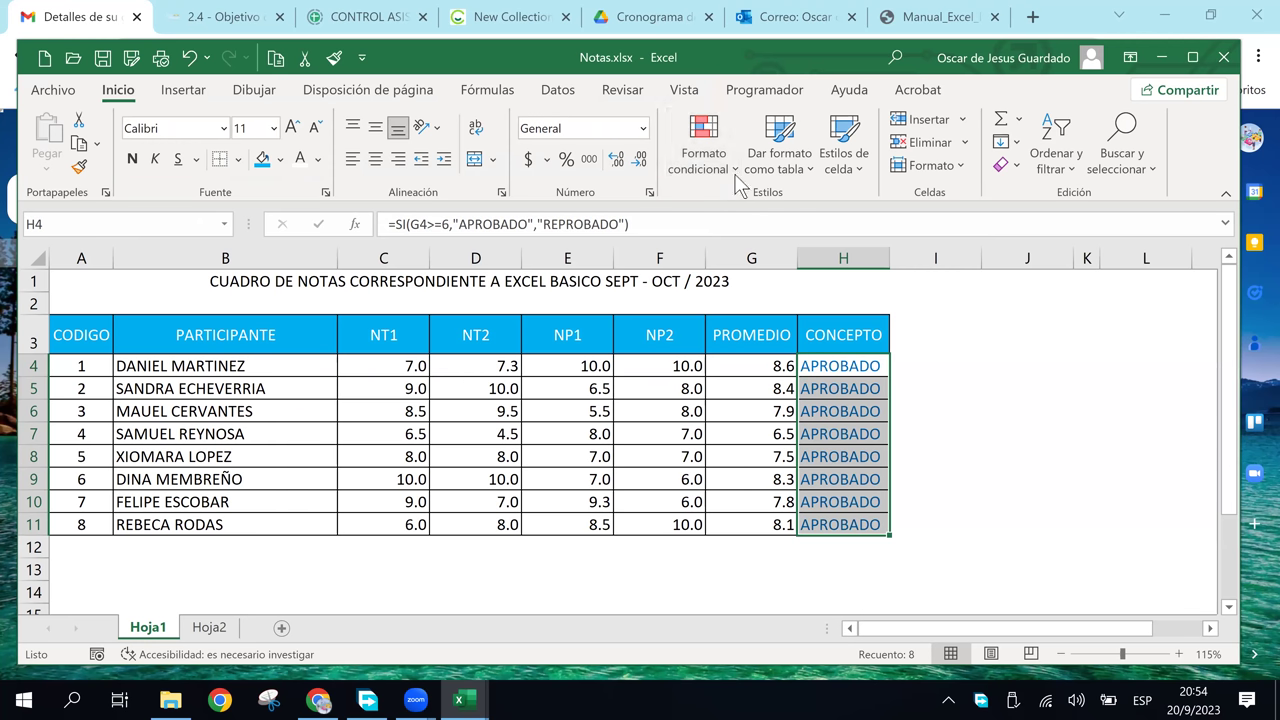
left_click(703, 150)
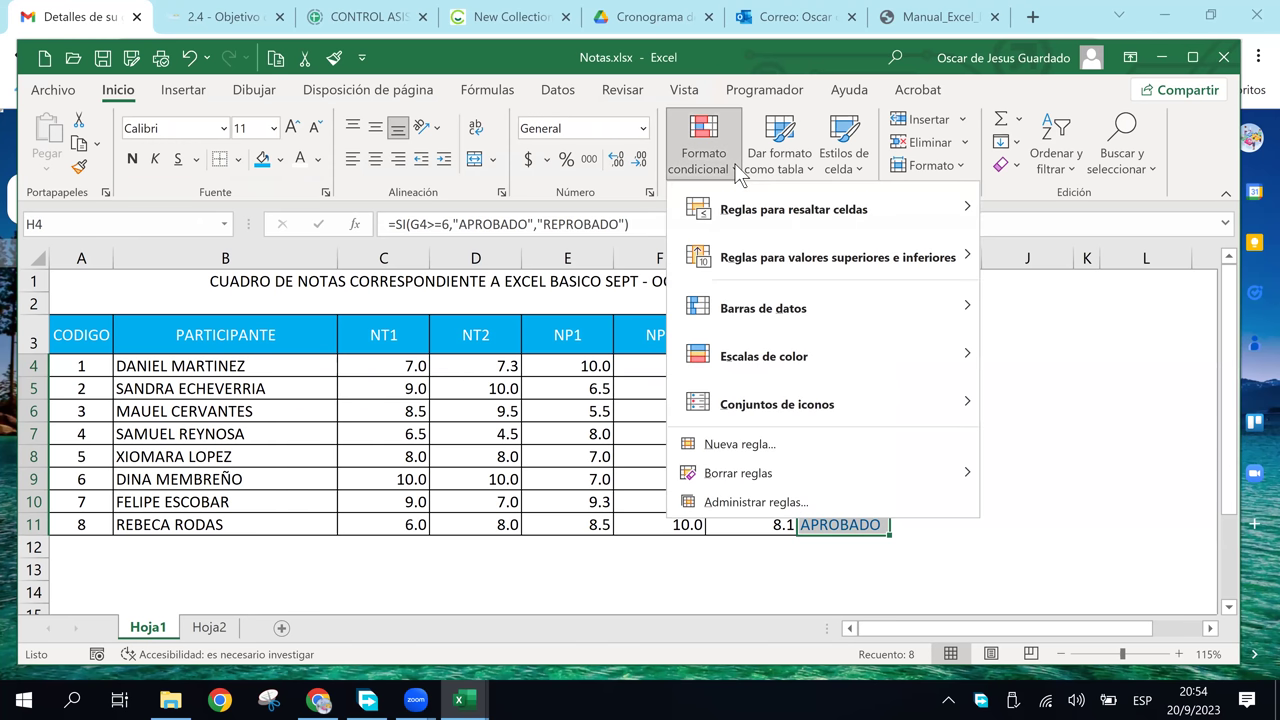
Create a cell-value rule equal to REPROBADO with red font colour and apply it.
left_click(735, 444)
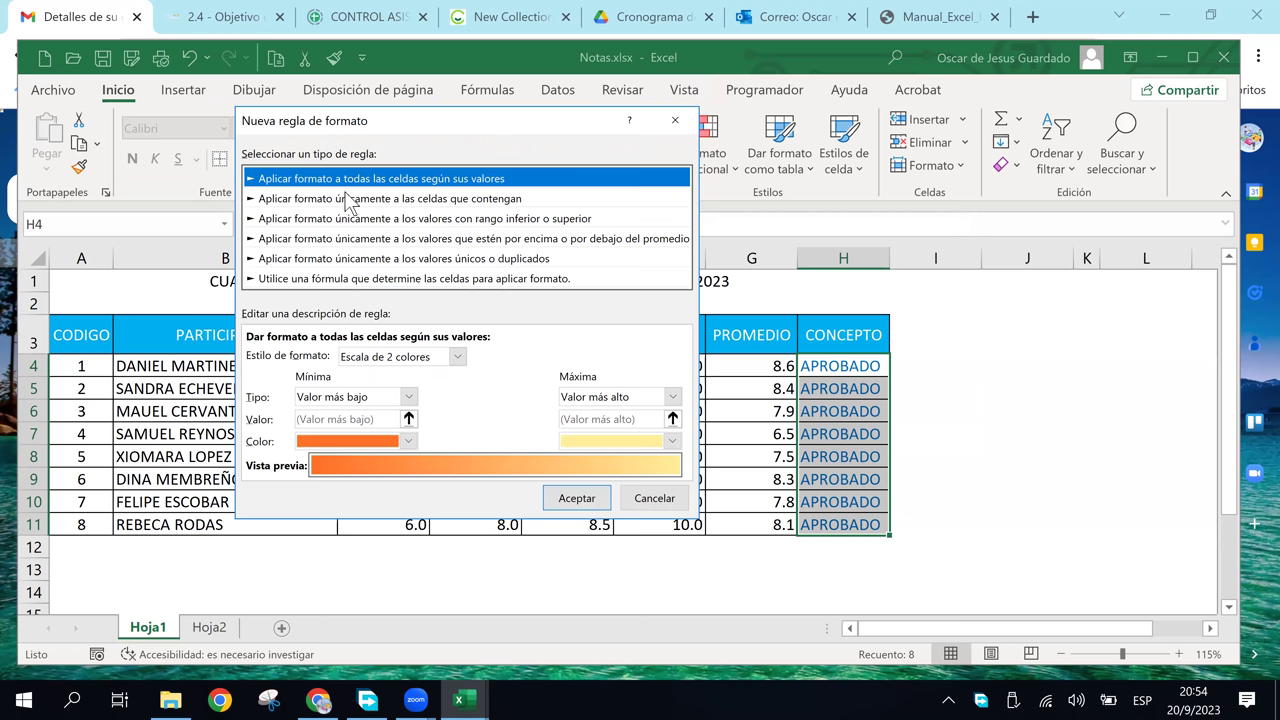
left_click(345, 200)
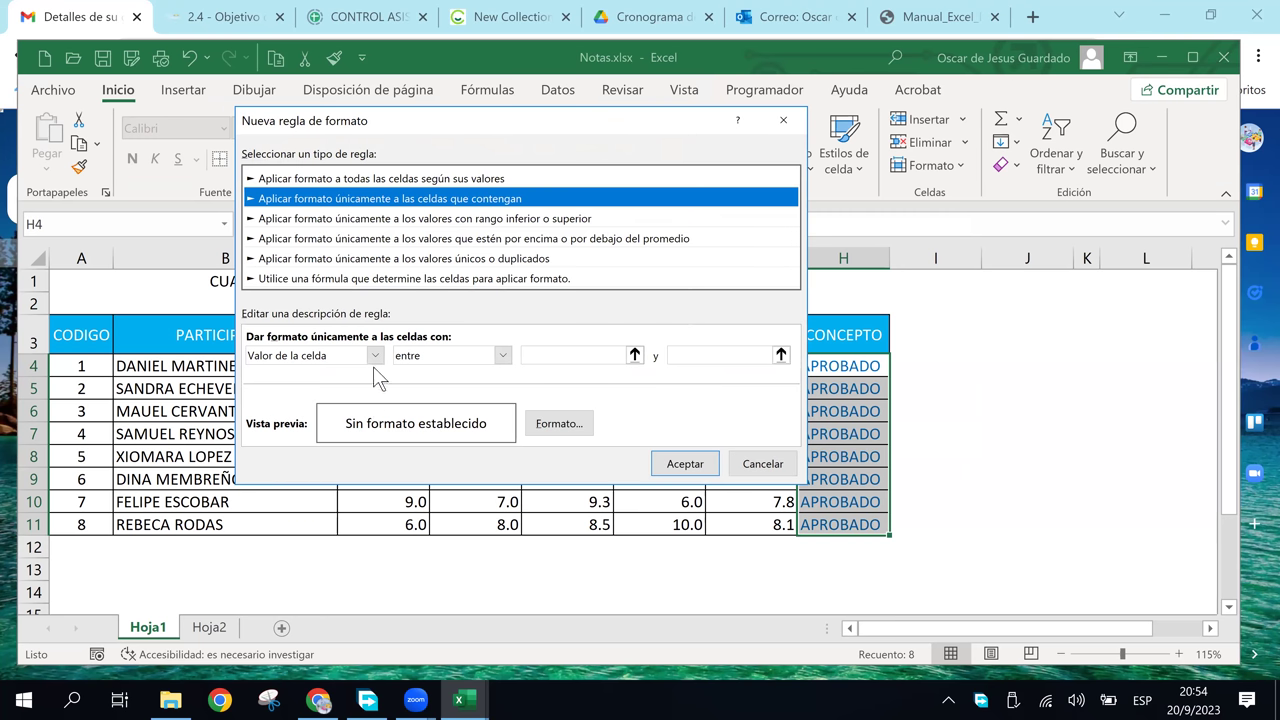
left_click(504, 356)
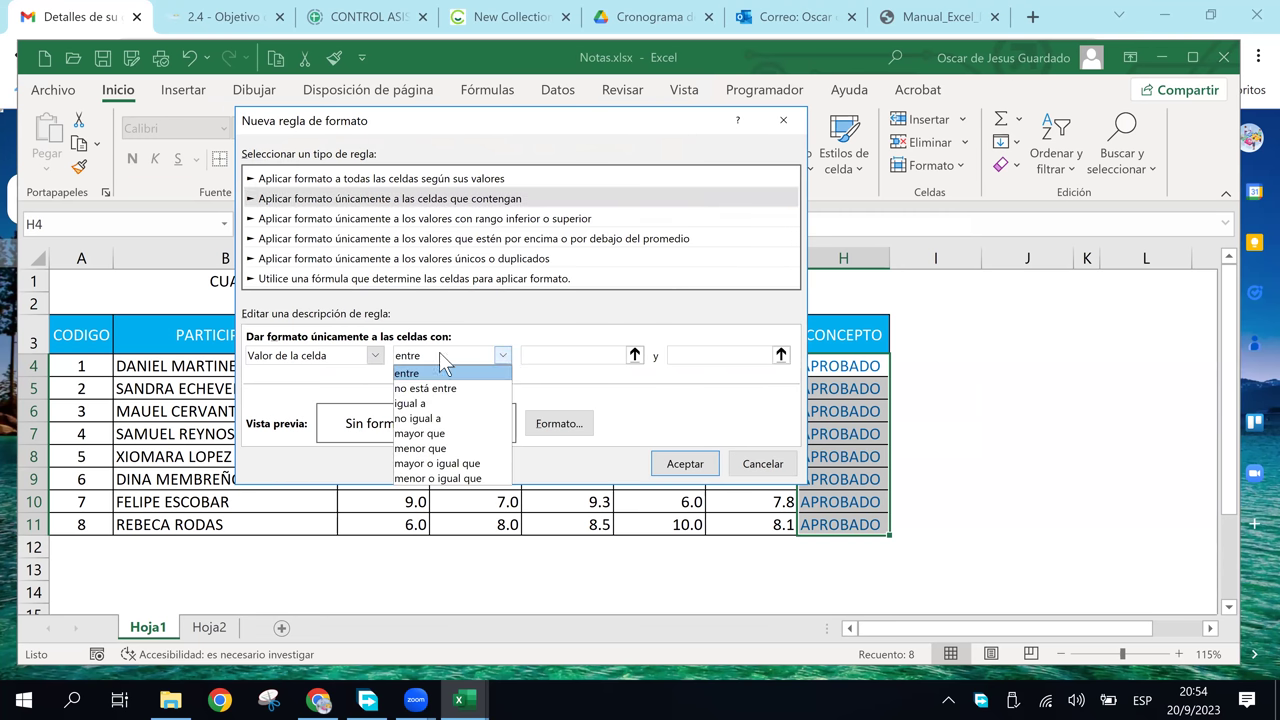
left_click(420, 398)
left_click(553, 352)
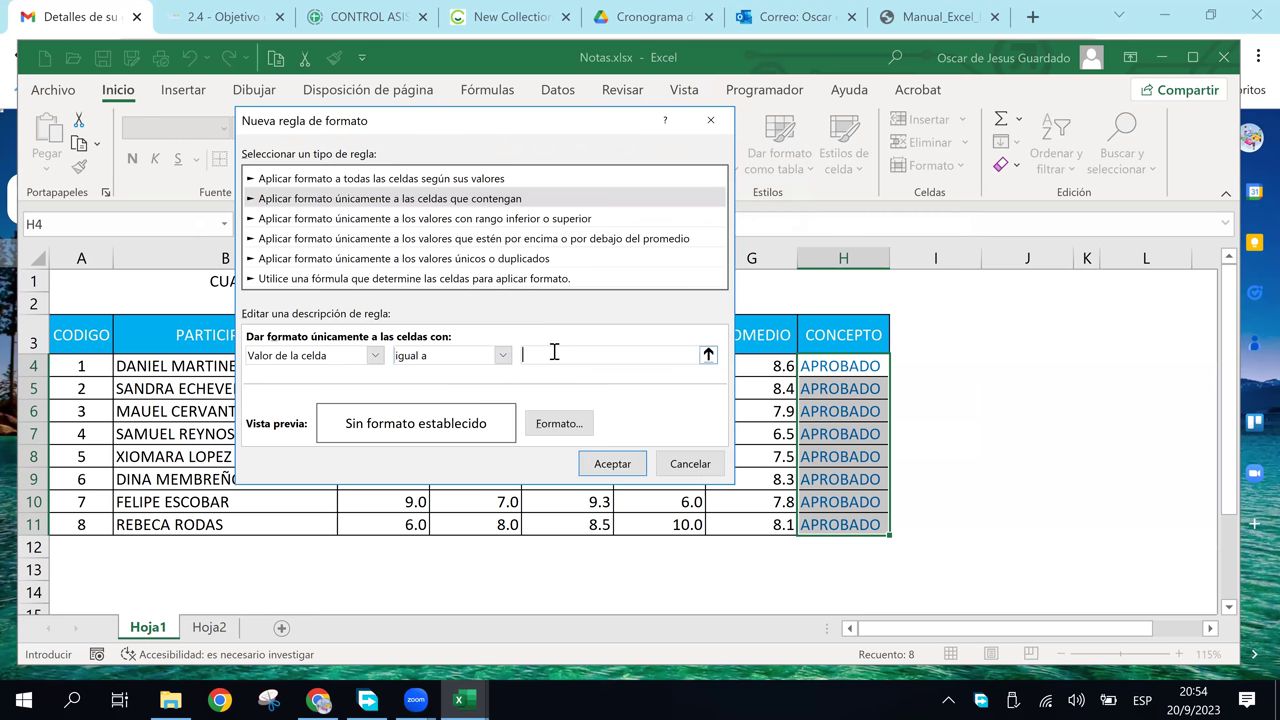
type("REPROBADO")
left_click(545, 428)
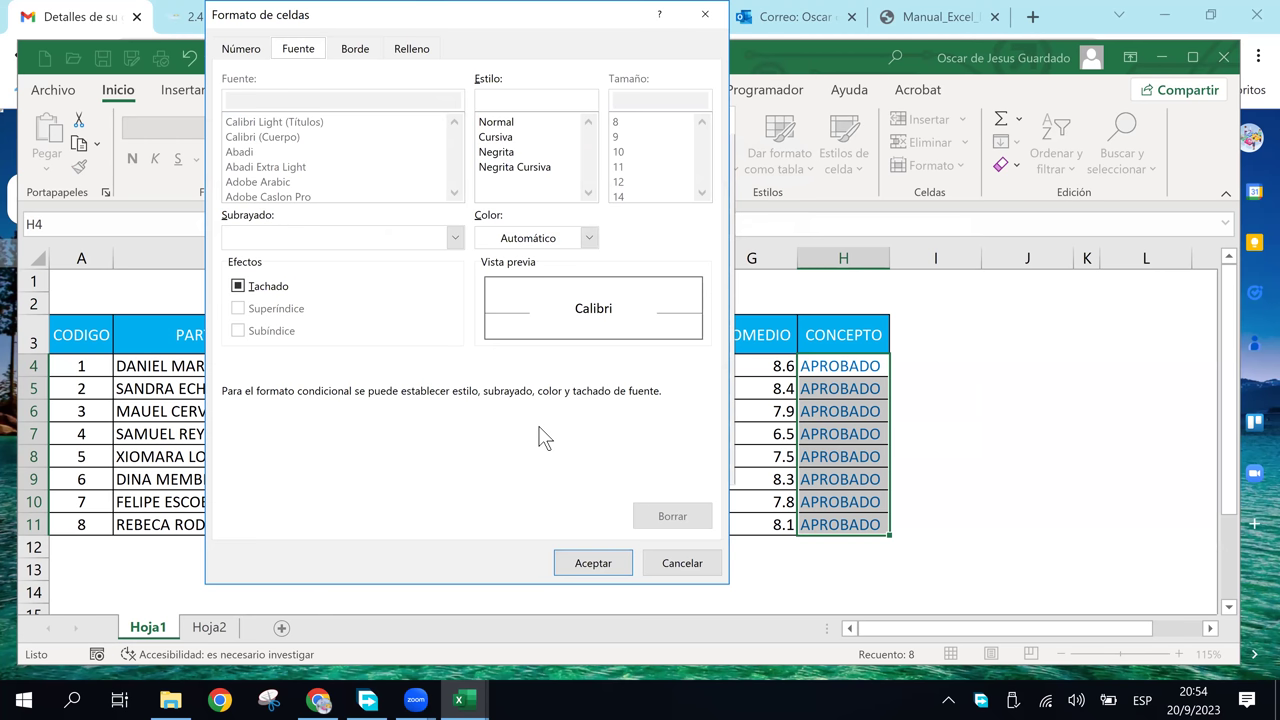
left_click(547, 242)
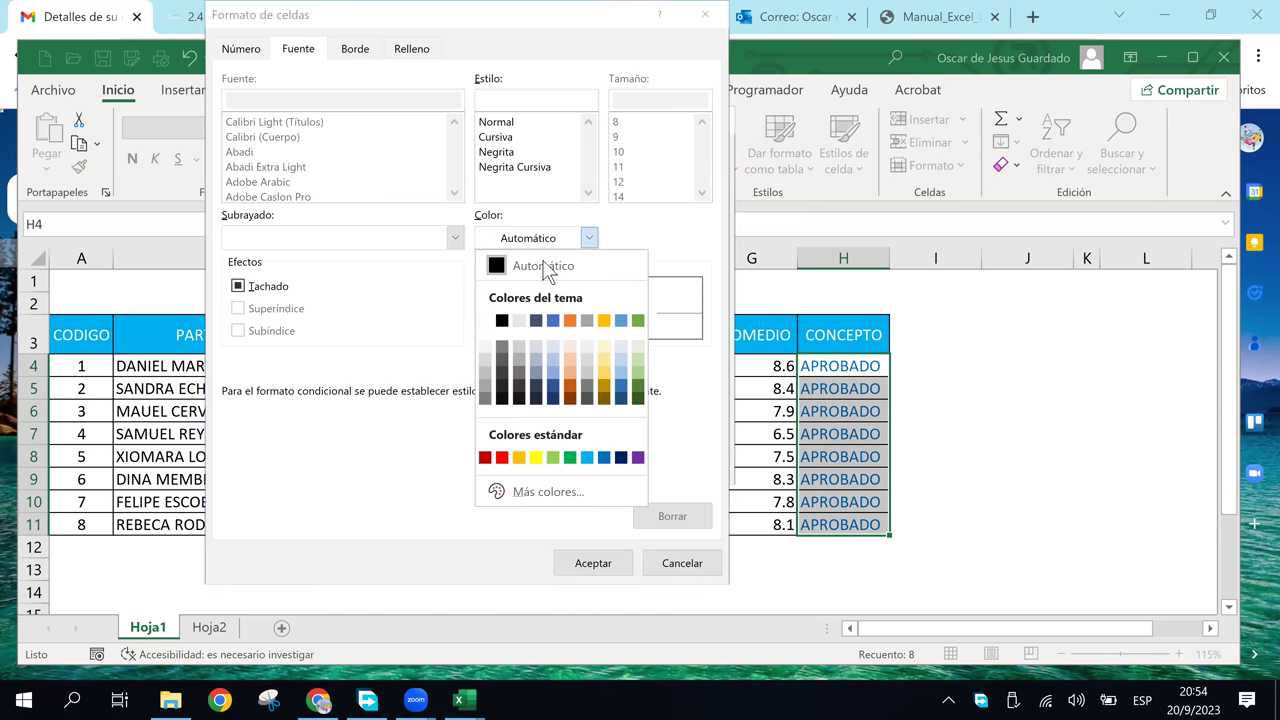
left_click(500, 456)
left_click(594, 563)
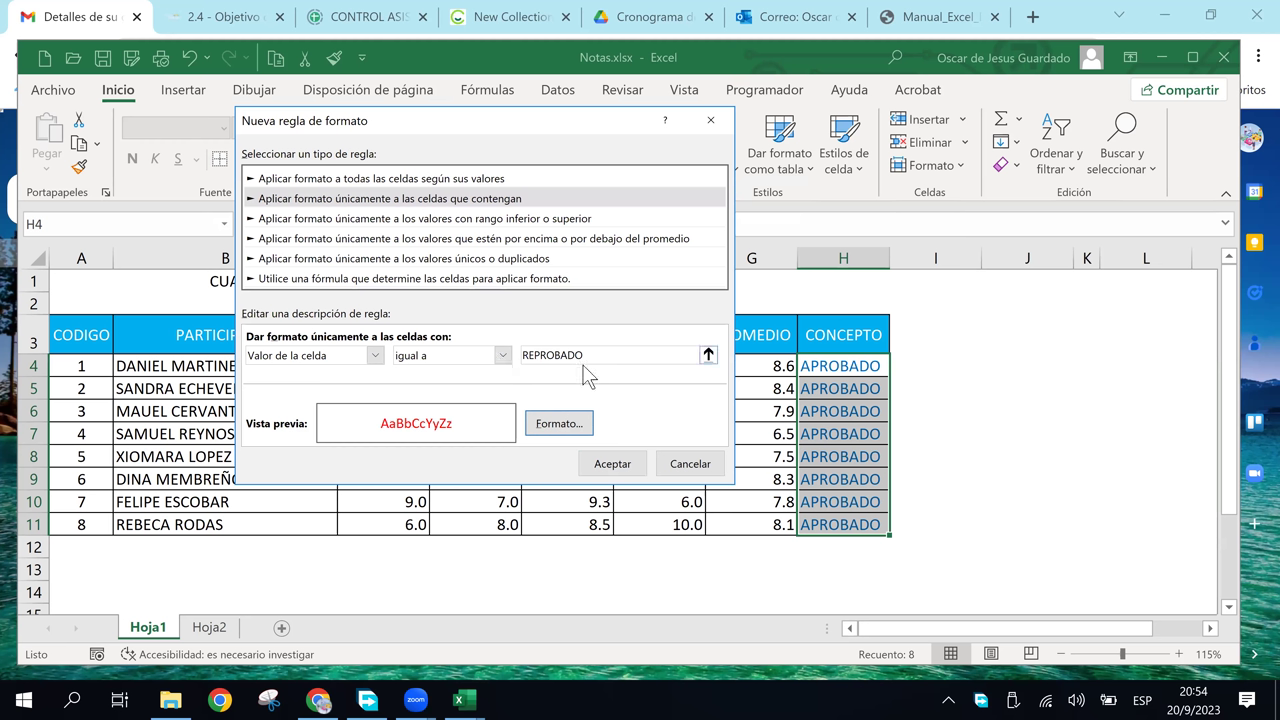
left_click(612, 466)
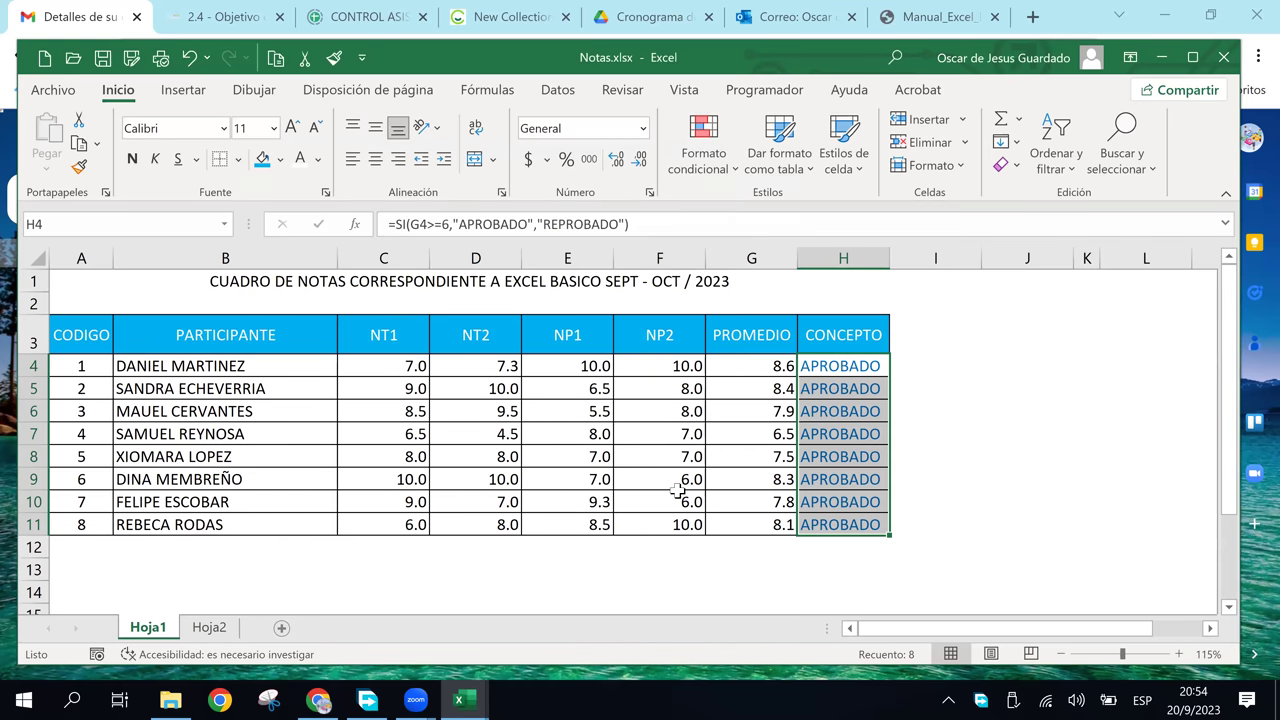
Check the CONCEPTO formulas and PROMEDIO values in rows 4 to 8.
left_click(870, 414)
left_click(834, 456)
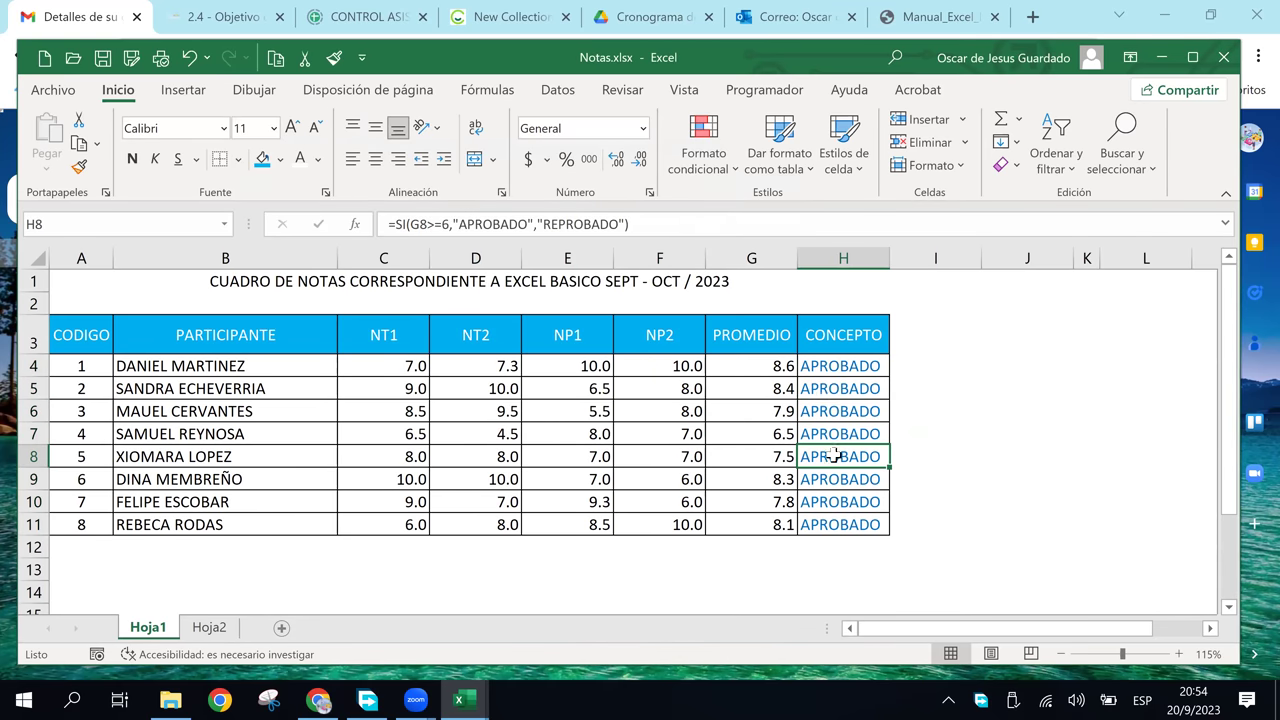
left_click(776, 404)
left_click(814, 457)
left_click(817, 412)
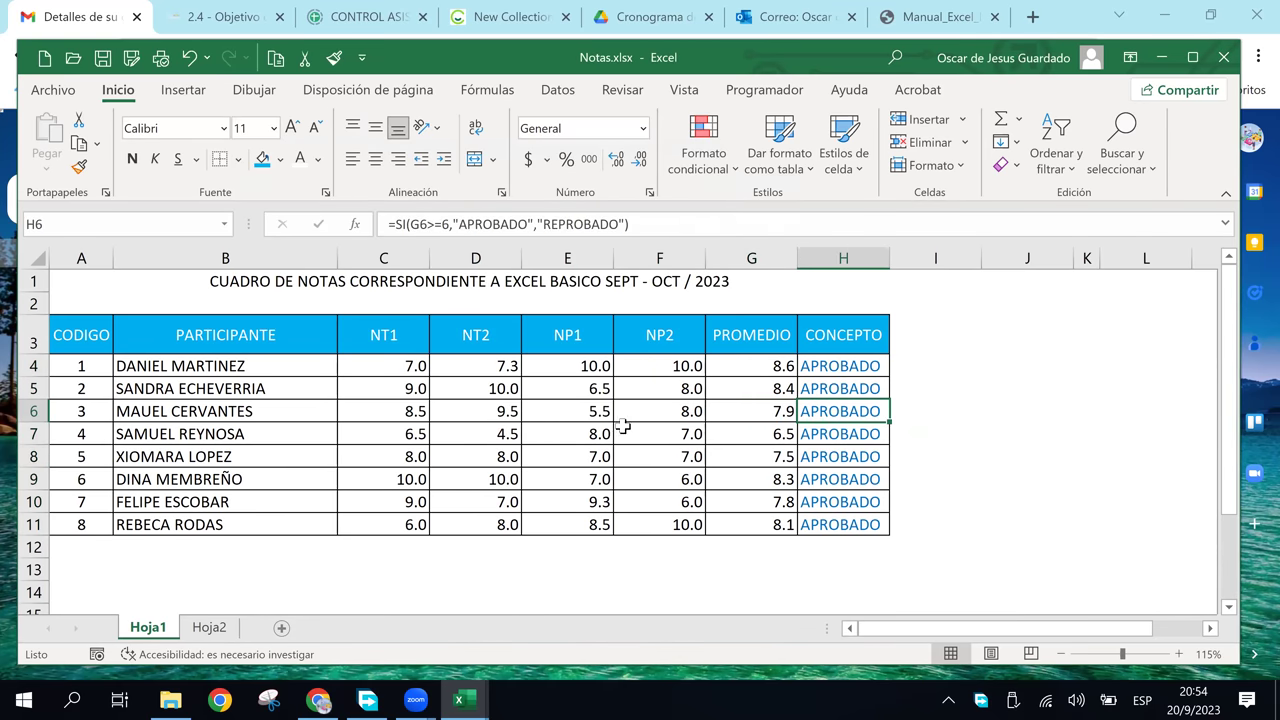
left_click(795, 371)
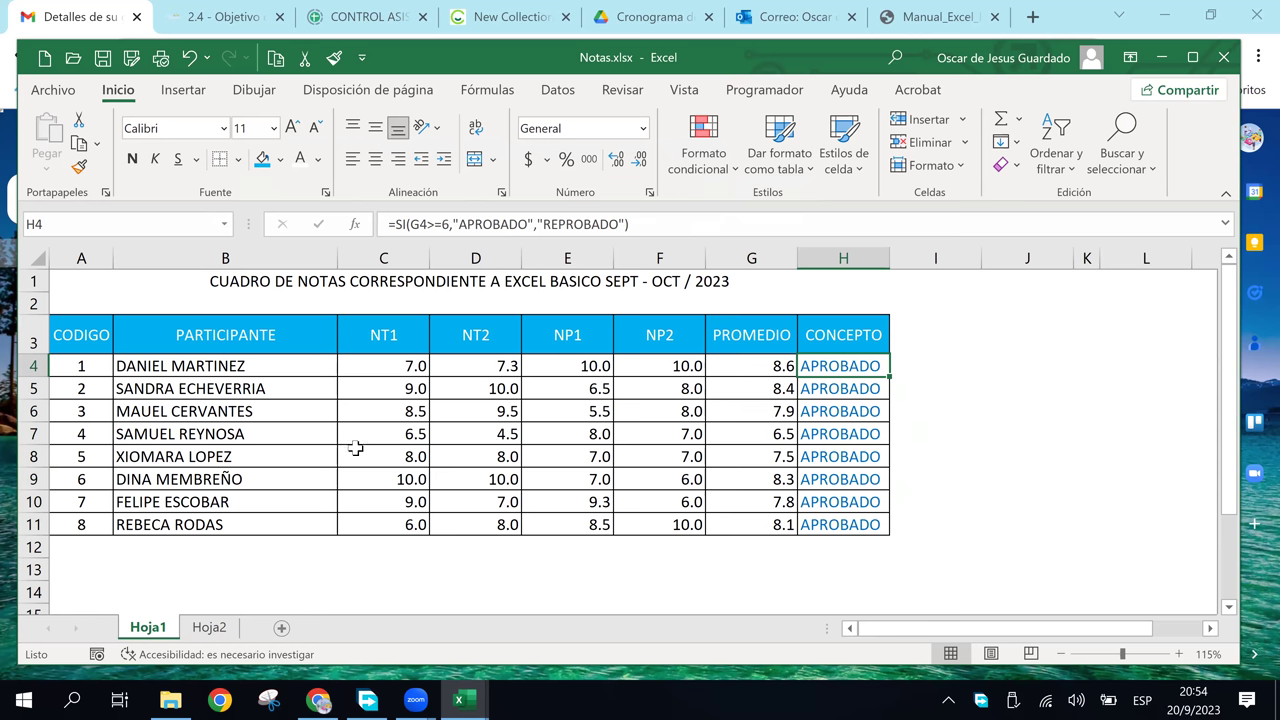
Change row 9's grades to NT1 4 and NT2 6.
left_click(408, 458)
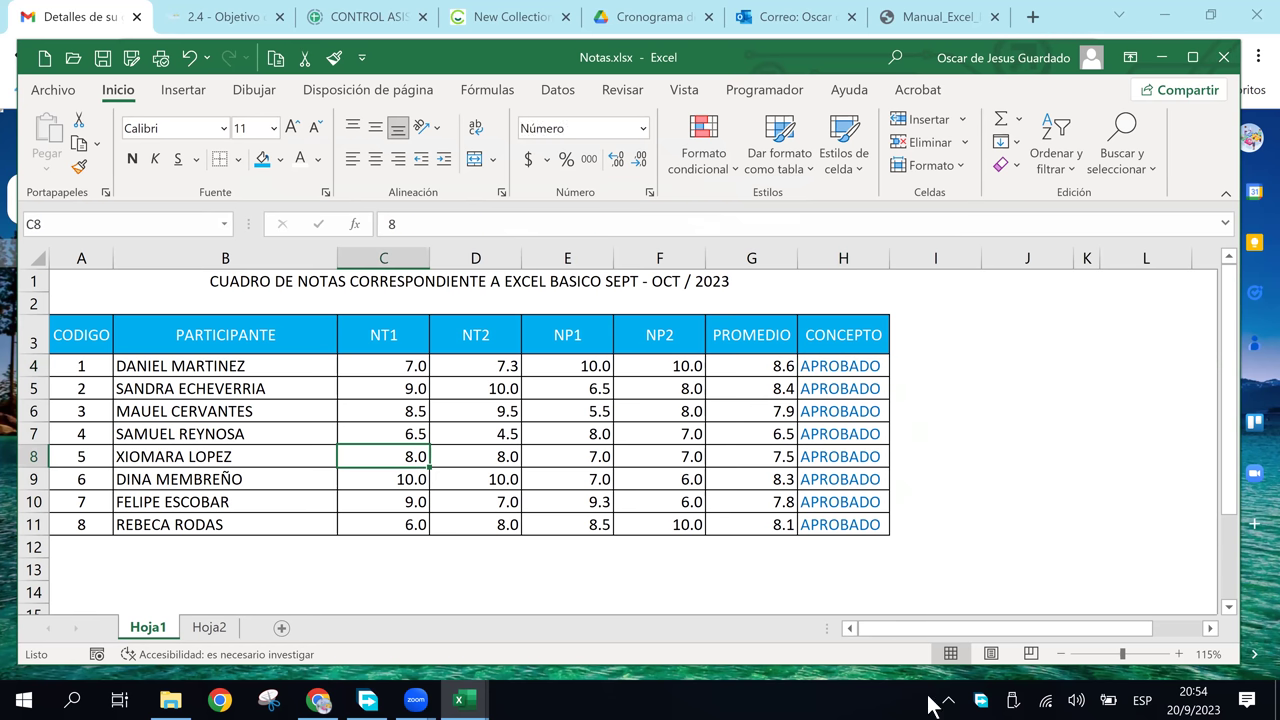
left_click(400, 473)
type("4")
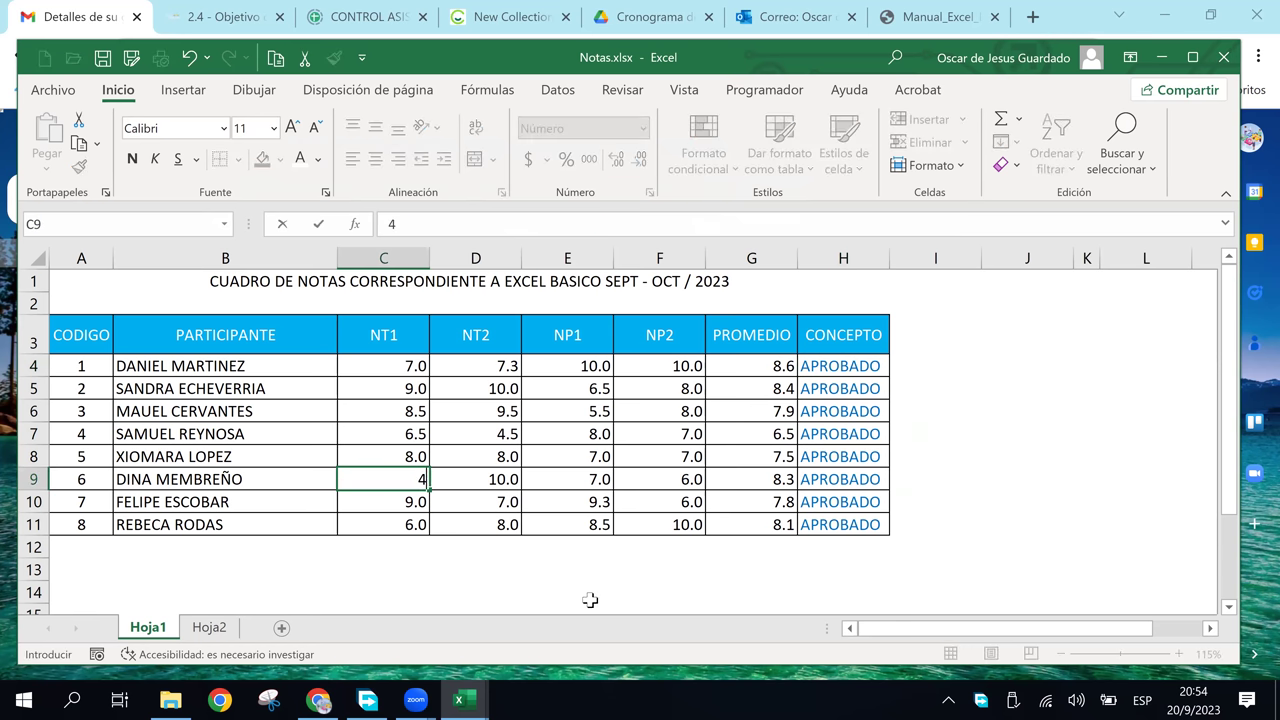
left_click(585, 505)
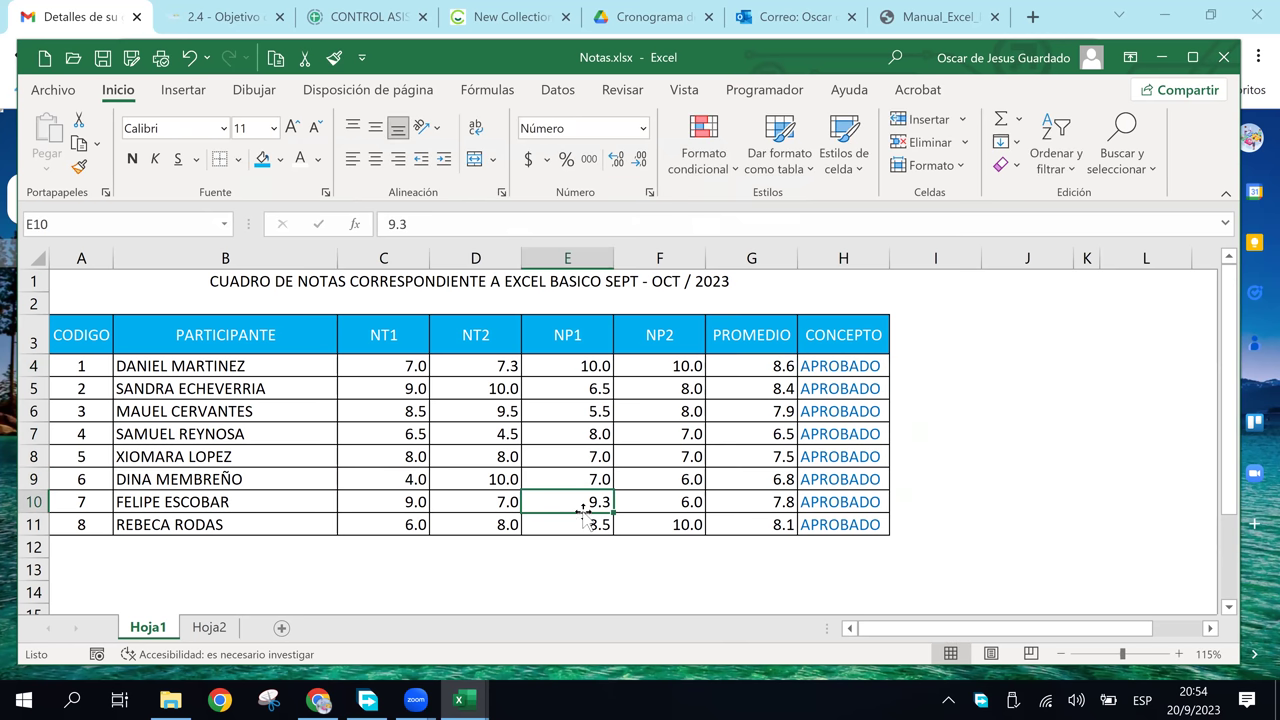
left_click(496, 484)
type("6")
left_click_drag(600, 500, 600, 480)
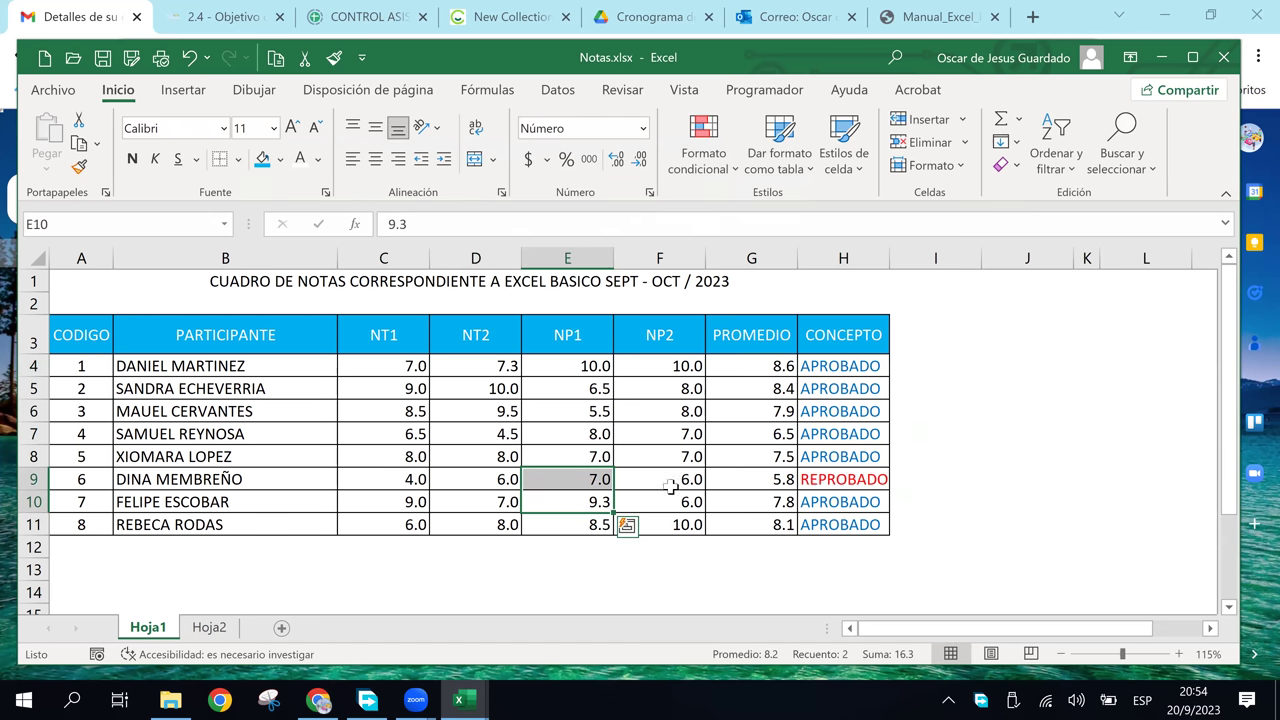
Change row 6's grades to NT1 5, NP1 3 and NP2 6.
left_click(694, 436)
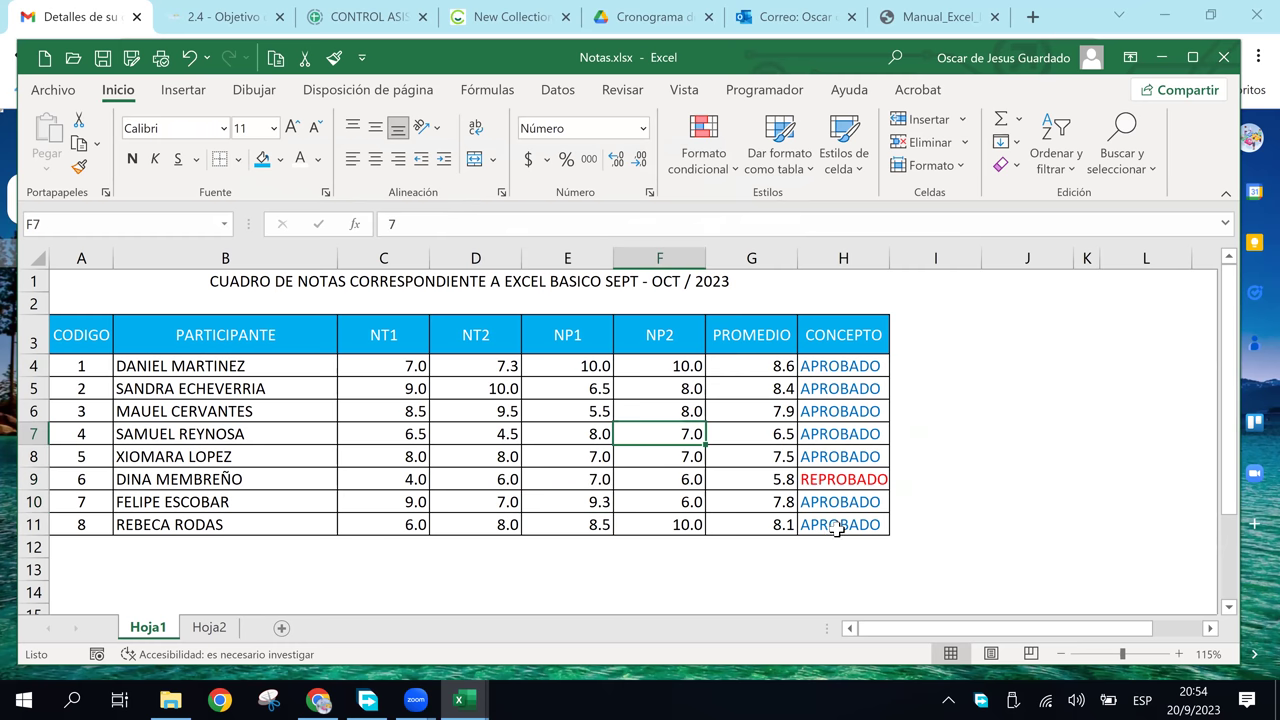
left_click(405, 407)
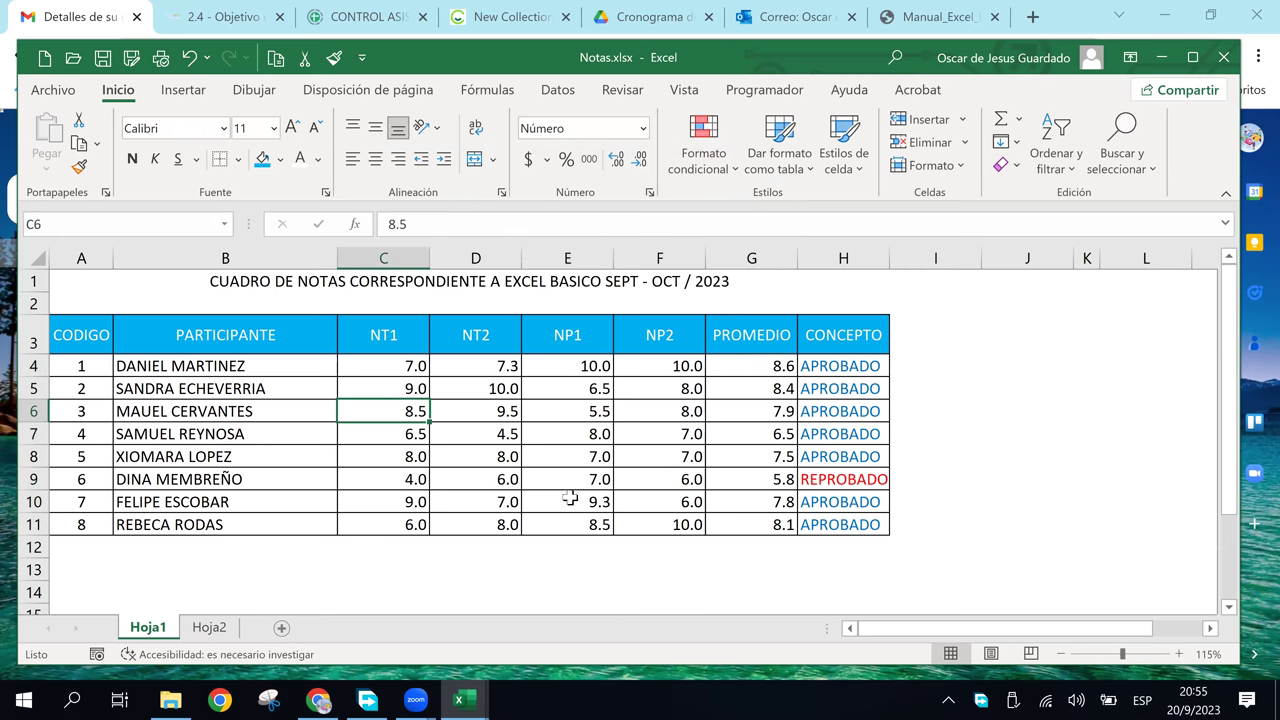
type("5")
left_click(594, 411)
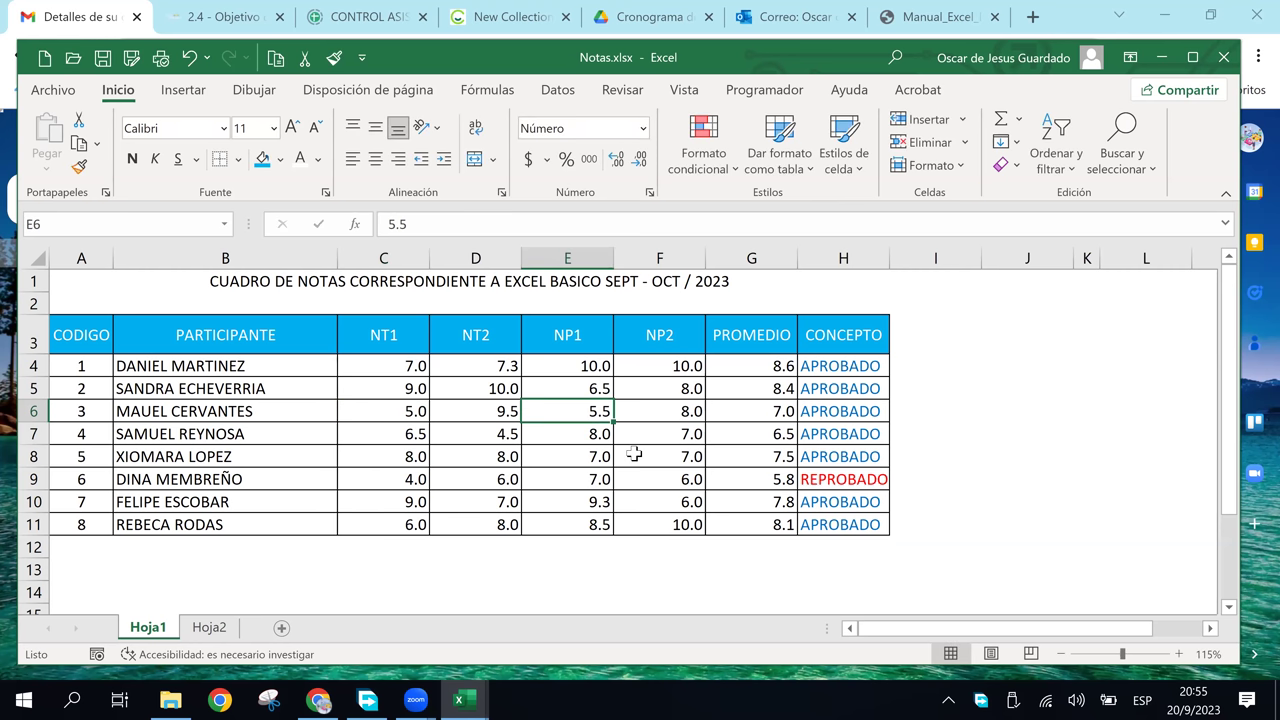
type("3")
left_click(712, 436)
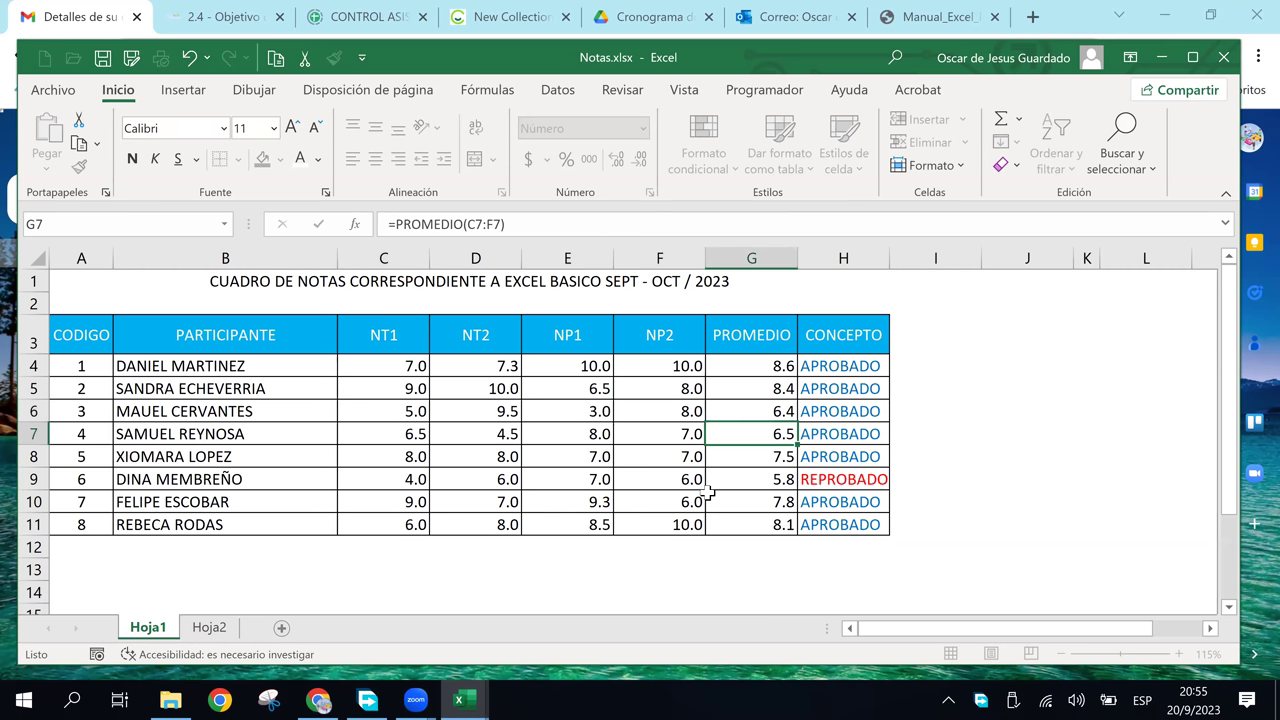
left_click(689, 419)
type("6")
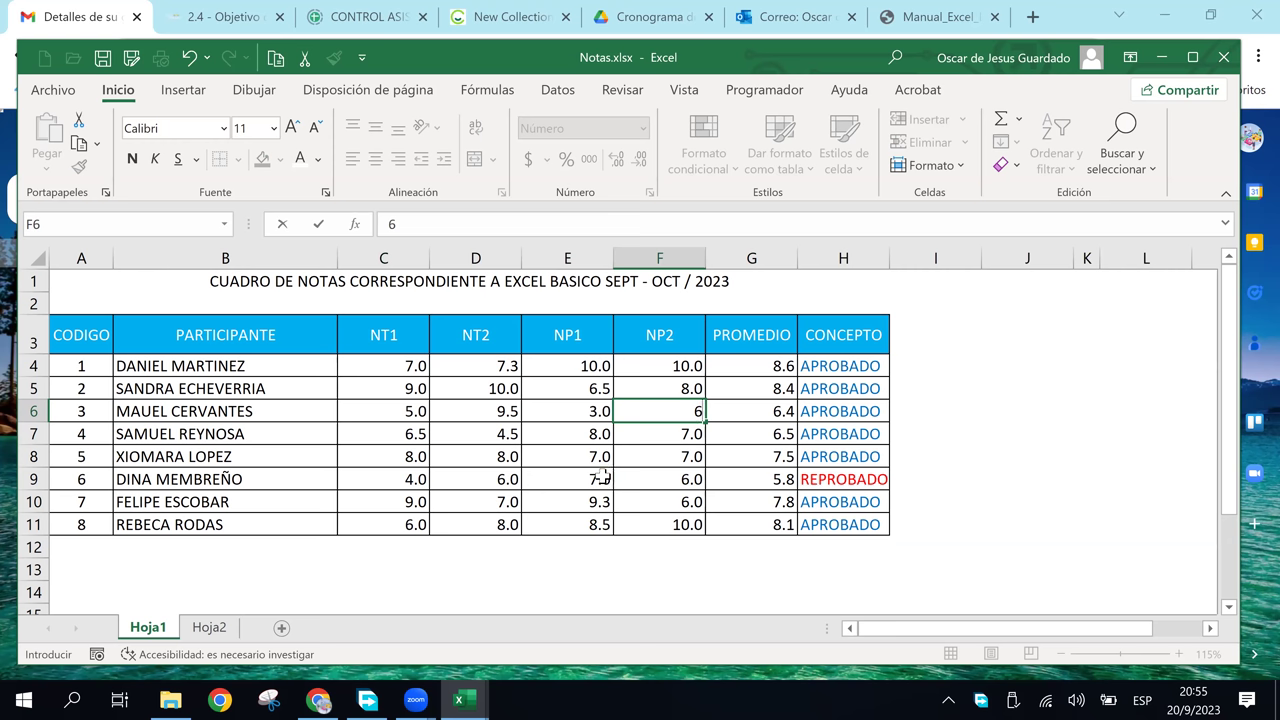
left_click(606, 475)
left_click(1025, 435)
Review the recalculated CONCEPTO column, now showing red REPROBADO for rows 6 and 9.
left_click(579, 433)
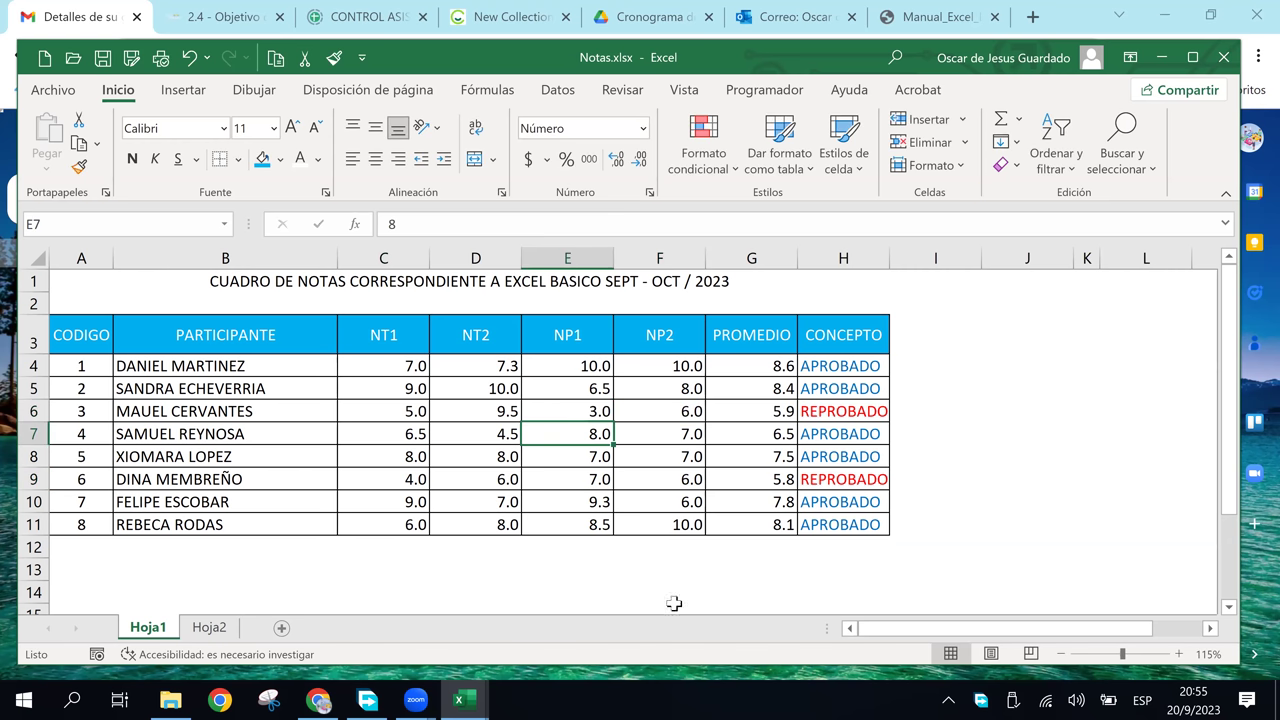
left_click(811, 372)
left_click(845, 420)
left_click(828, 388)
left_click(845, 458)
left_click(990, 476)
left_click(835, 425)
left_click(831, 372)
left_click(884, 480)
left_click(992, 430)
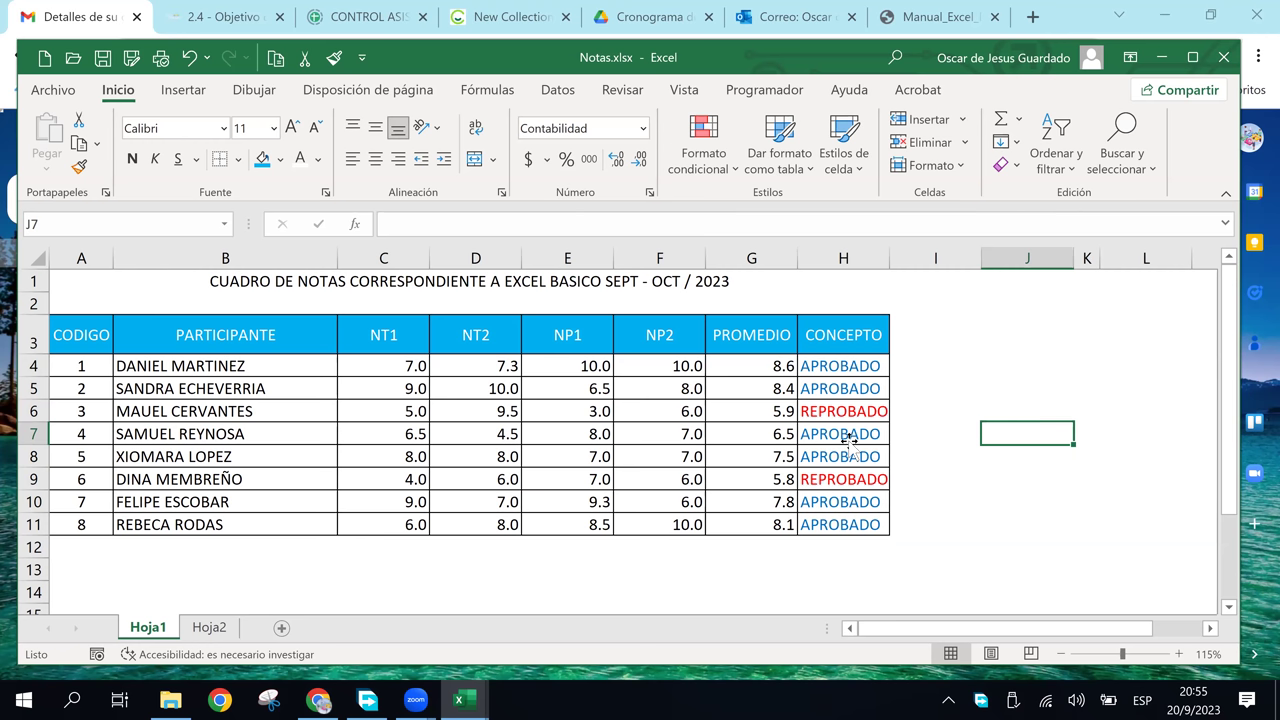
left_click(851, 389)
left_click(850, 436)
left_click(834, 366)
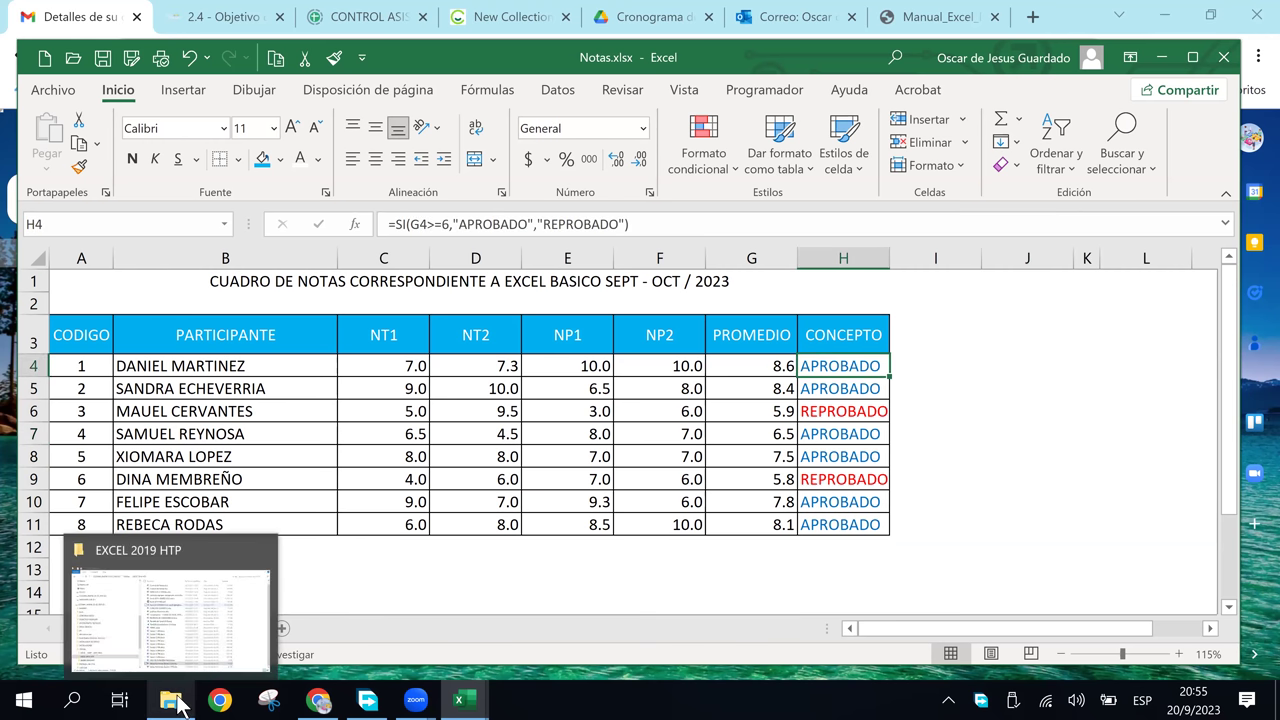
left_click(172, 700)
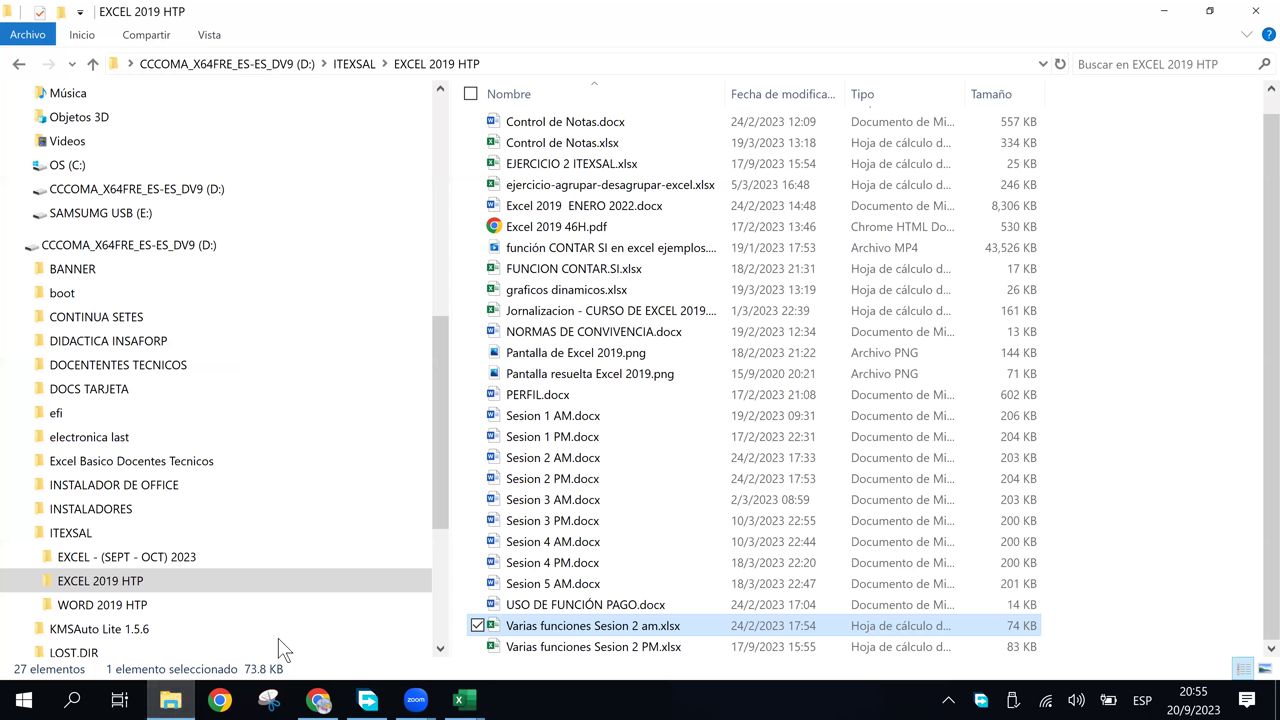
left_click(1210, 12)
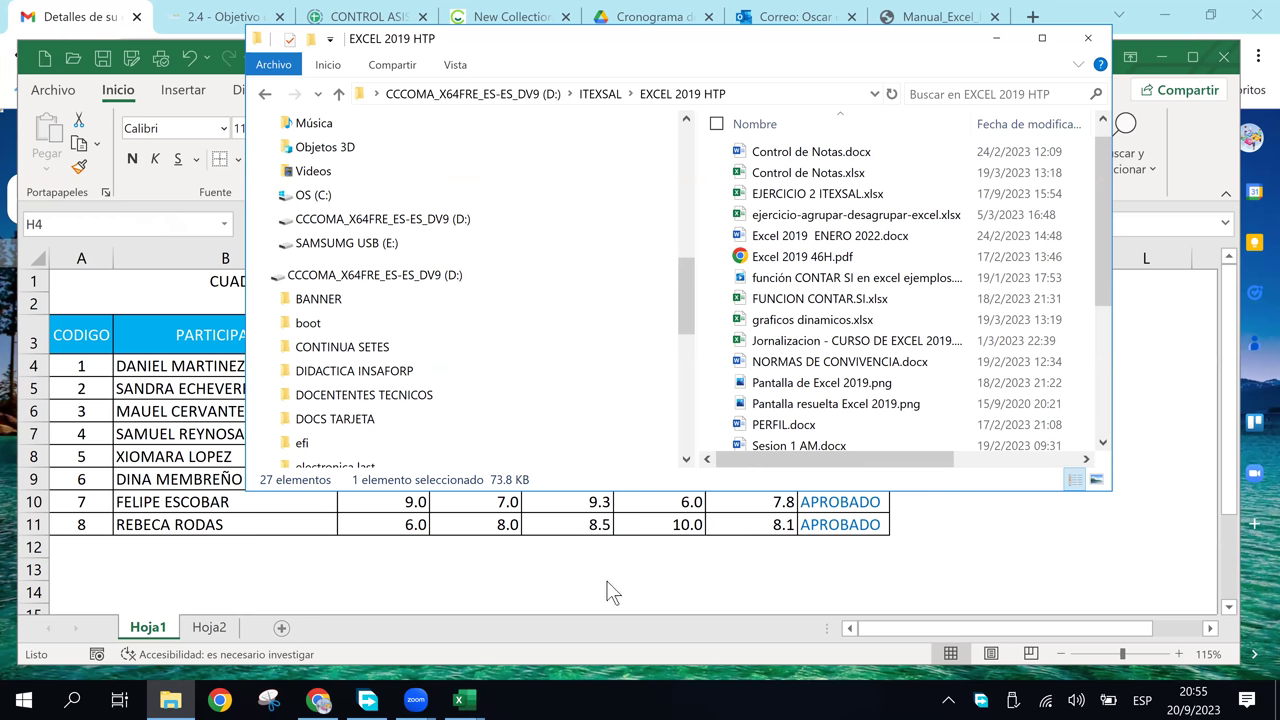
key("alt")
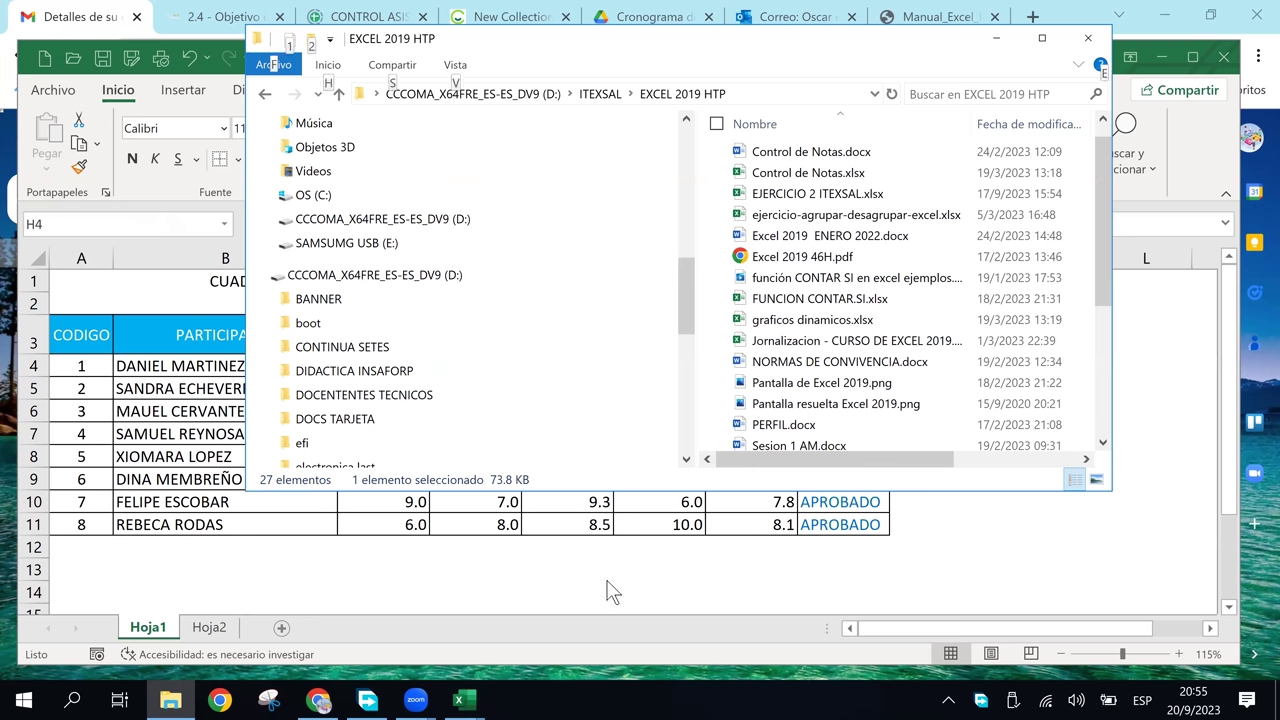
key("alt+F4")
left_click(910, 412)
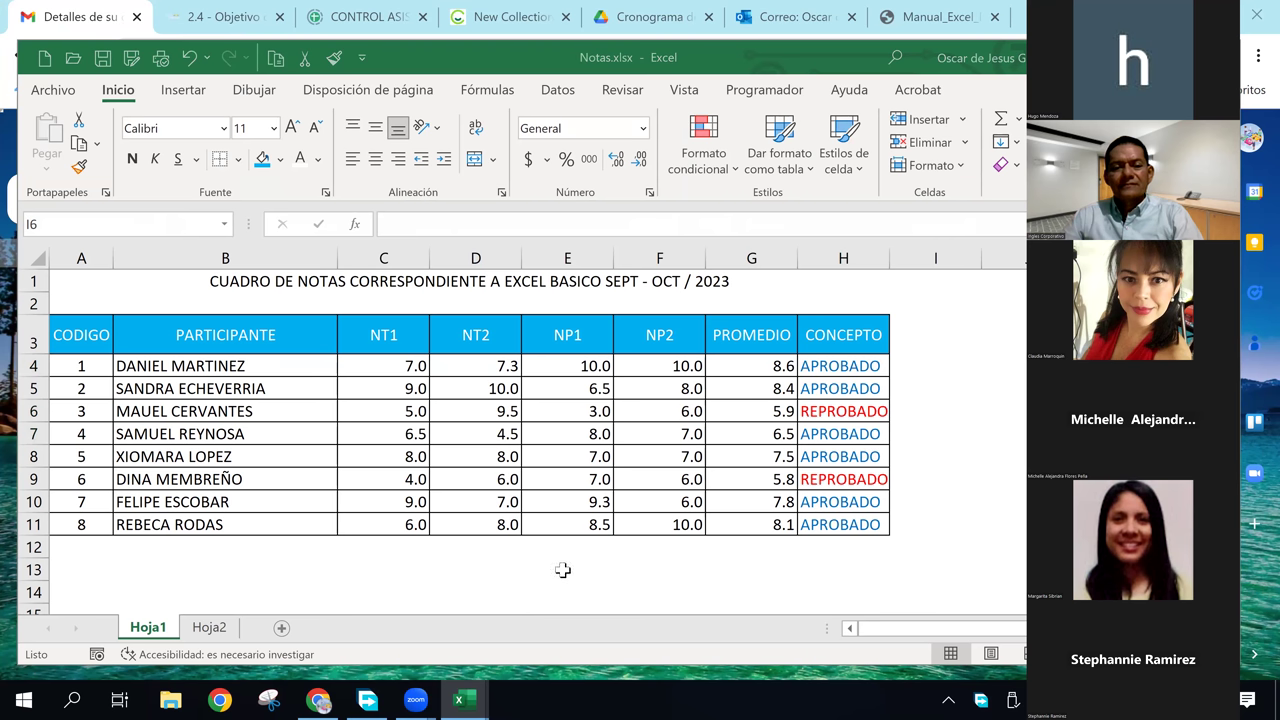
left_click(350, 368)
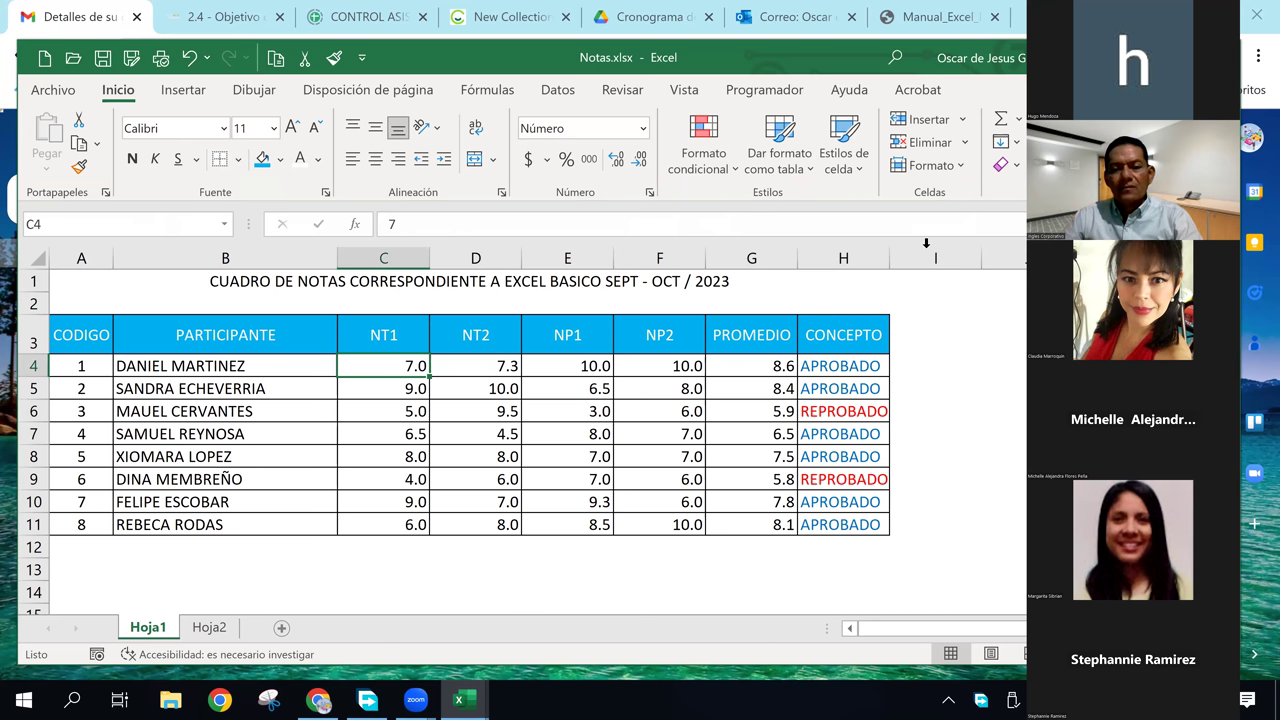
left_click(935, 366)
left_click(670, 366)
left_click(935, 366)
left_click(670, 366)
left_click(935, 366)
left_click(665, 370)
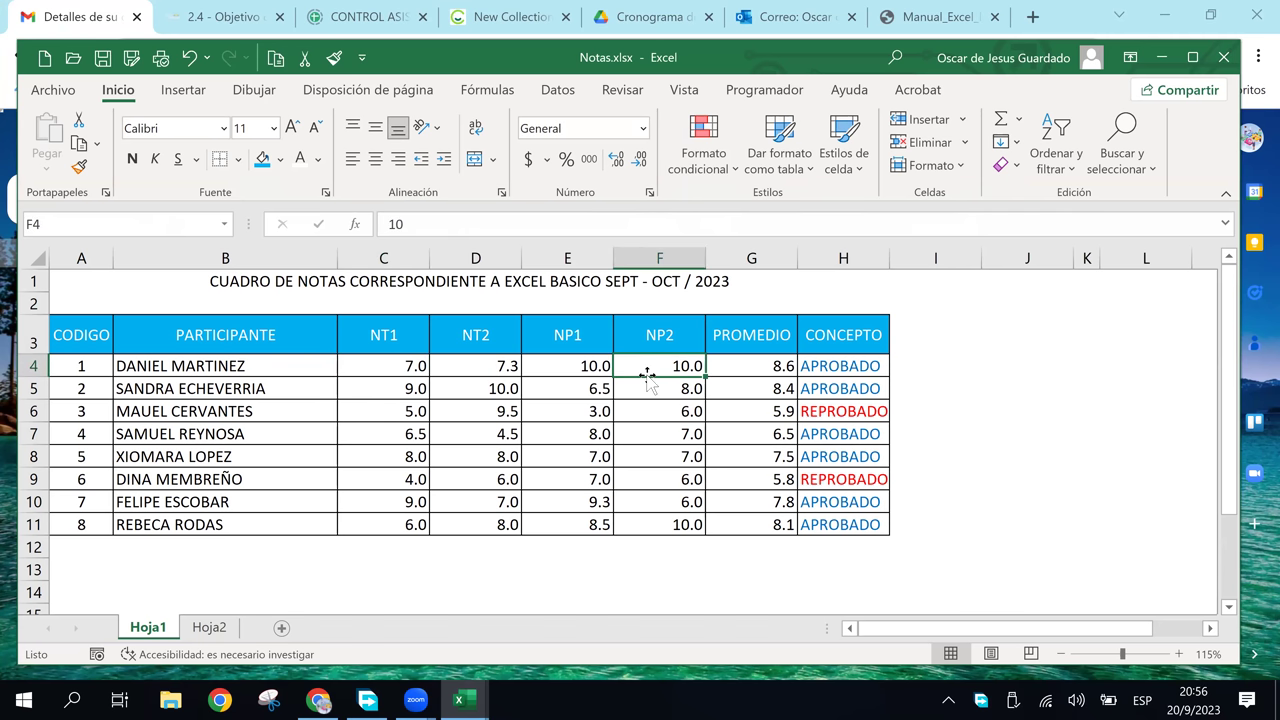
left_click(972, 452)
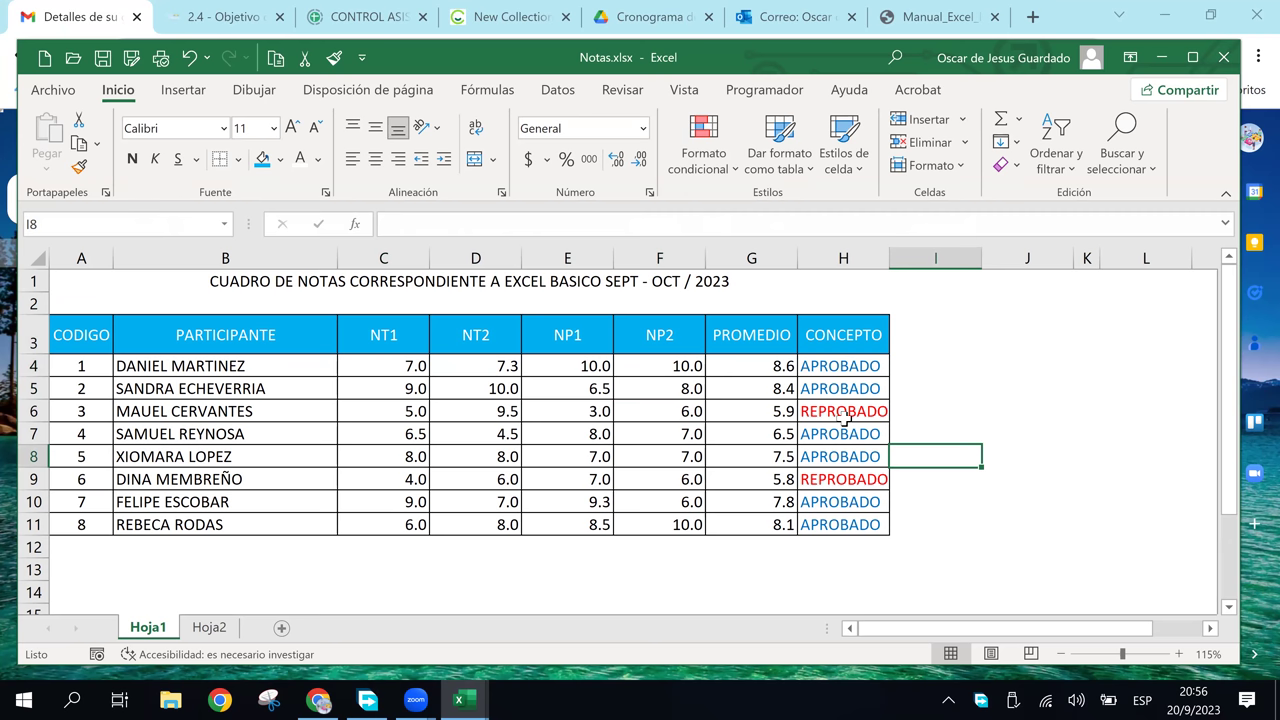
left_click(740, 411)
left_click(848, 411)
left_click(849, 435)
left_click(843, 458)
left_click(843, 410)
left_click(844, 397)
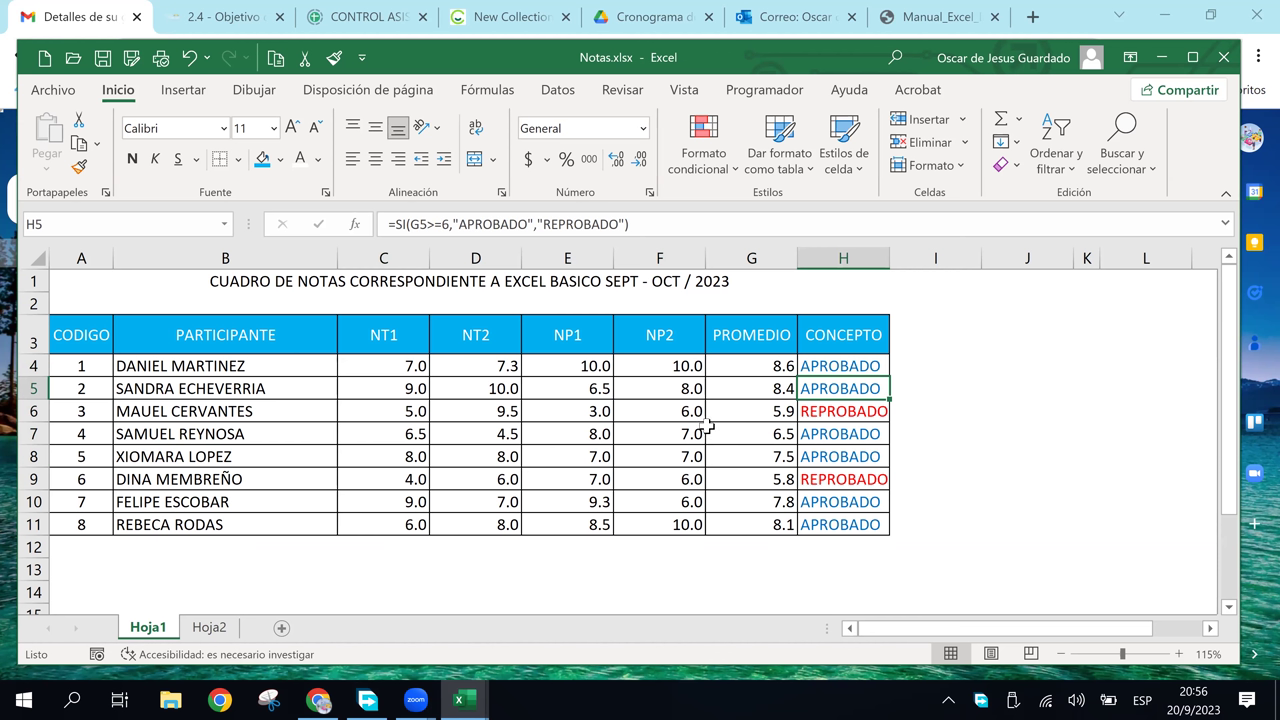
left_click(734, 388)
left_click(833, 388)
left_click(834, 455)
left_click(833, 390)
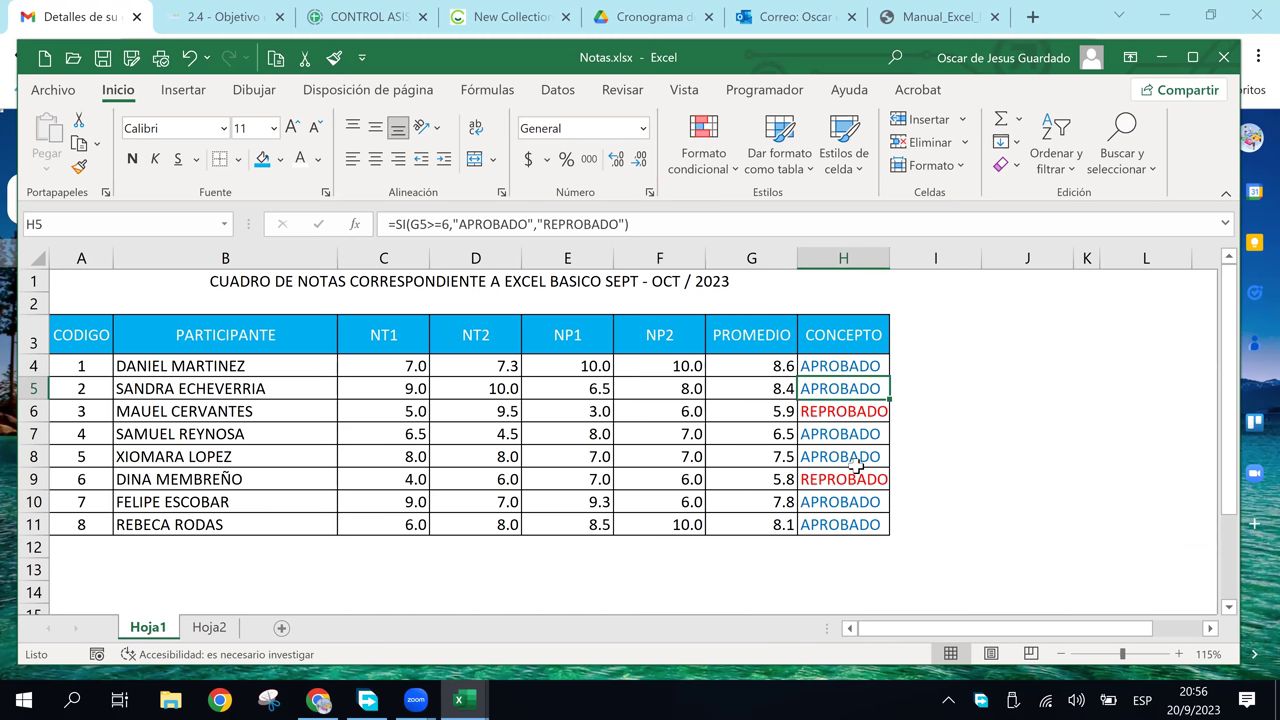
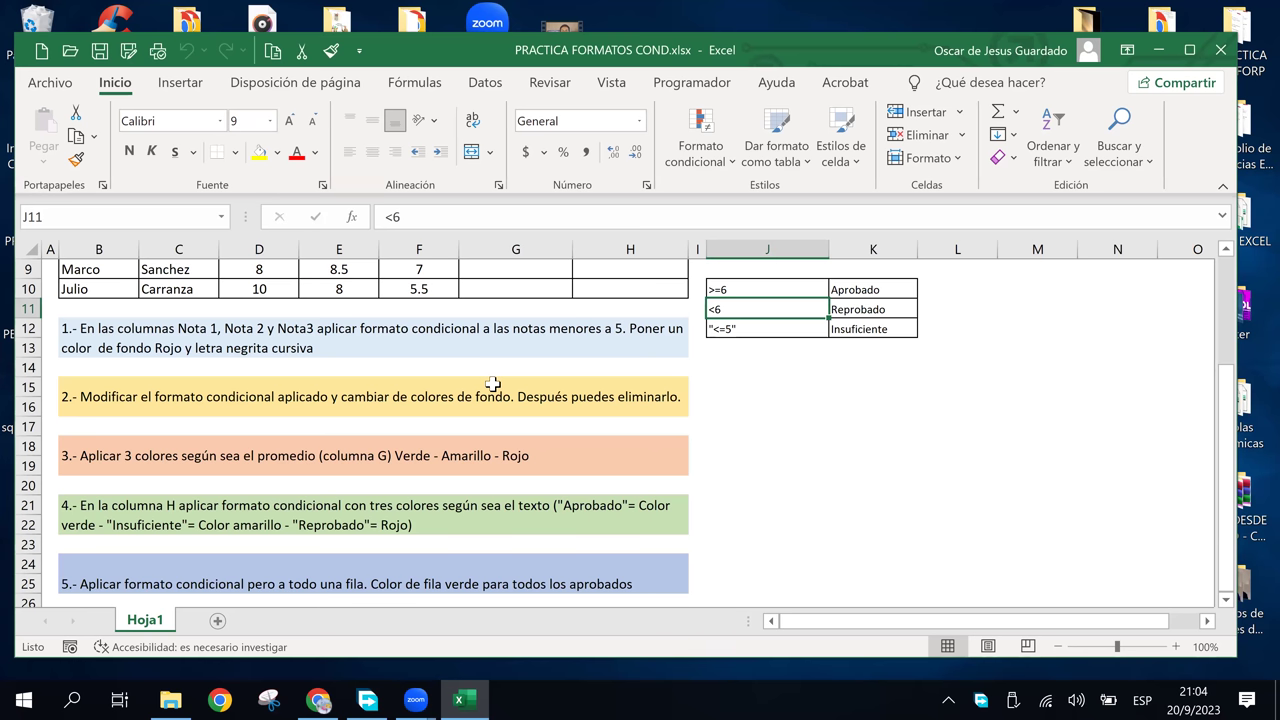
Replace the 'General' header in cell H3 with 'Concepto'.
scroll(650, 393, "up", 3)
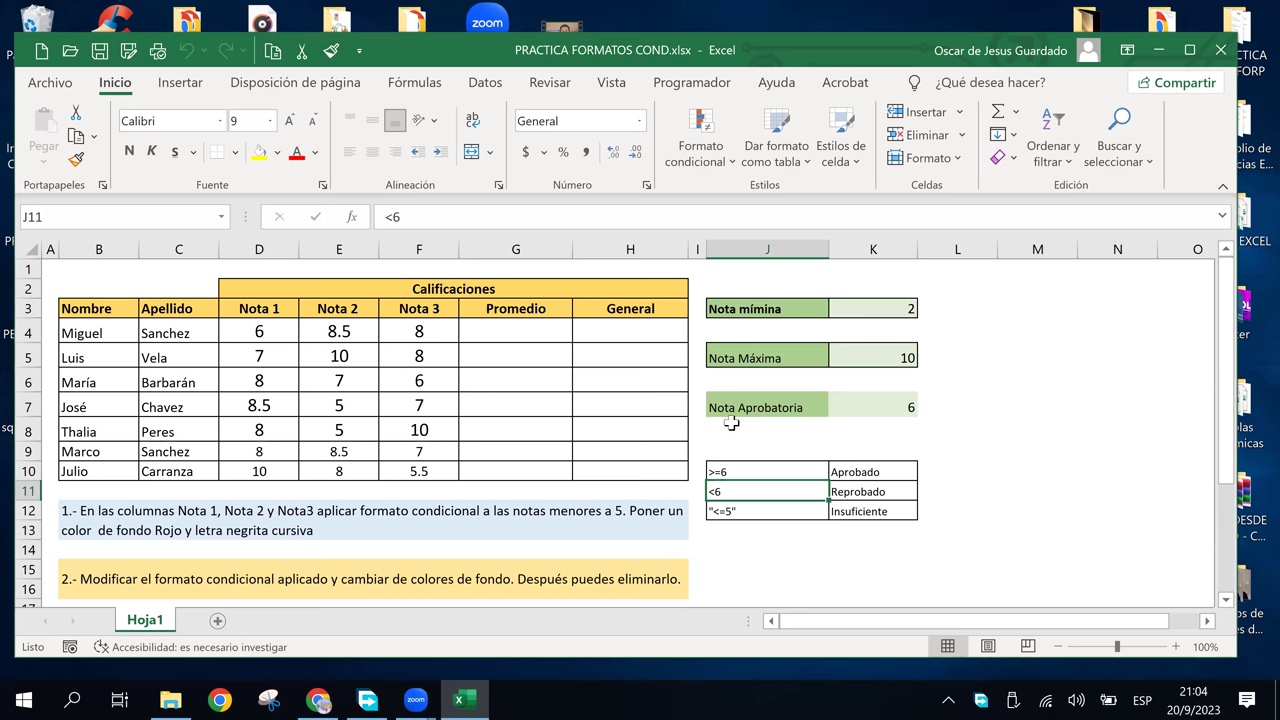
left_click(541, 405)
left_click(507, 334)
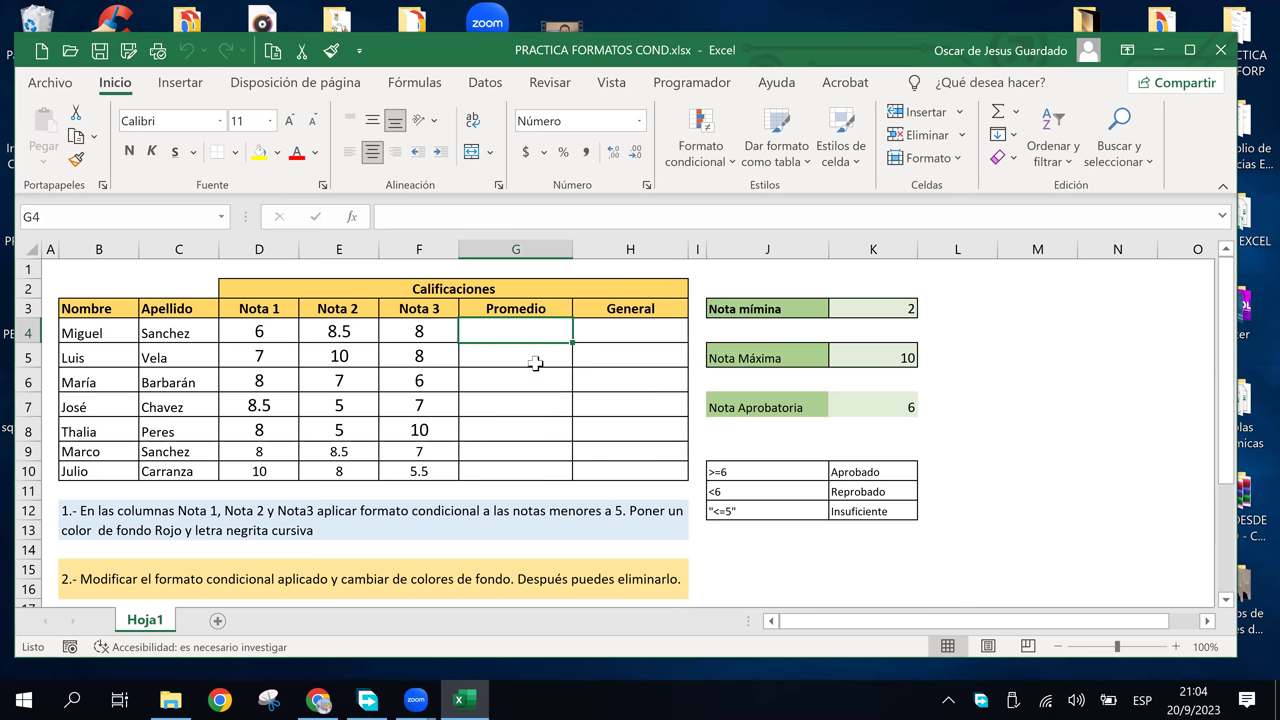
left_click(630, 340)
left_click(526, 340)
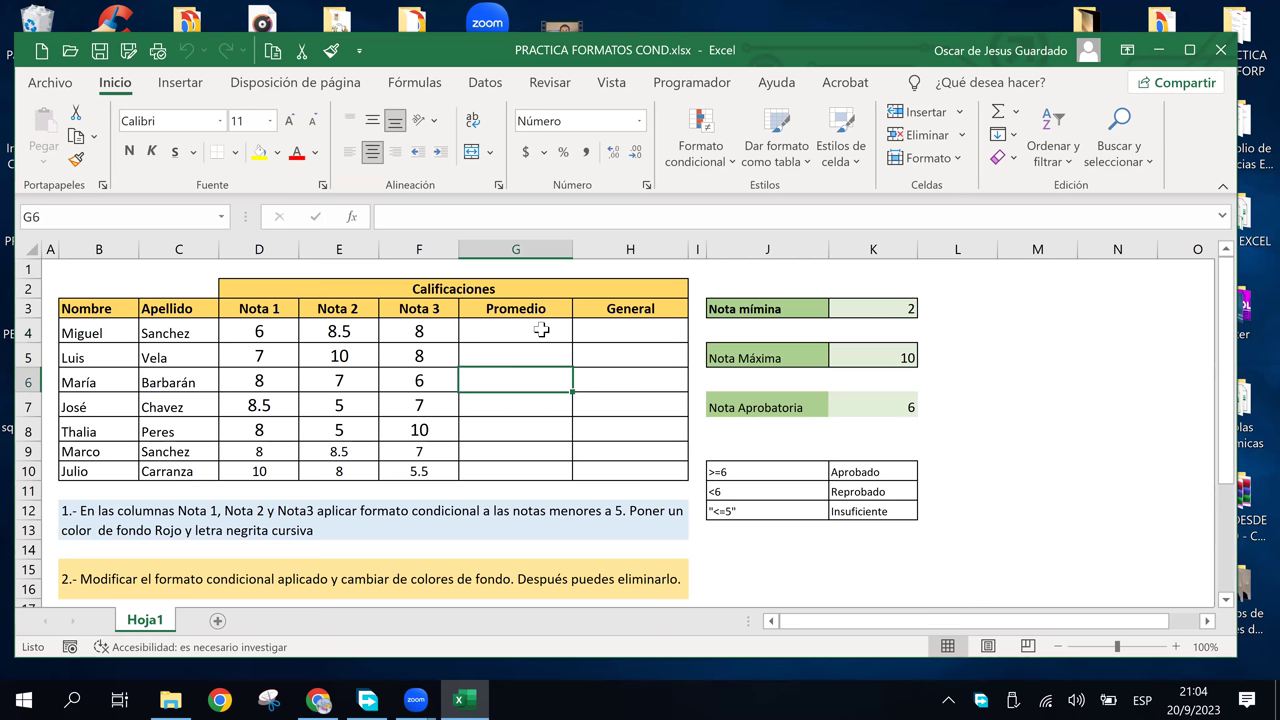
left_click(618, 334)
left_click(620, 427)
left_click(612, 312)
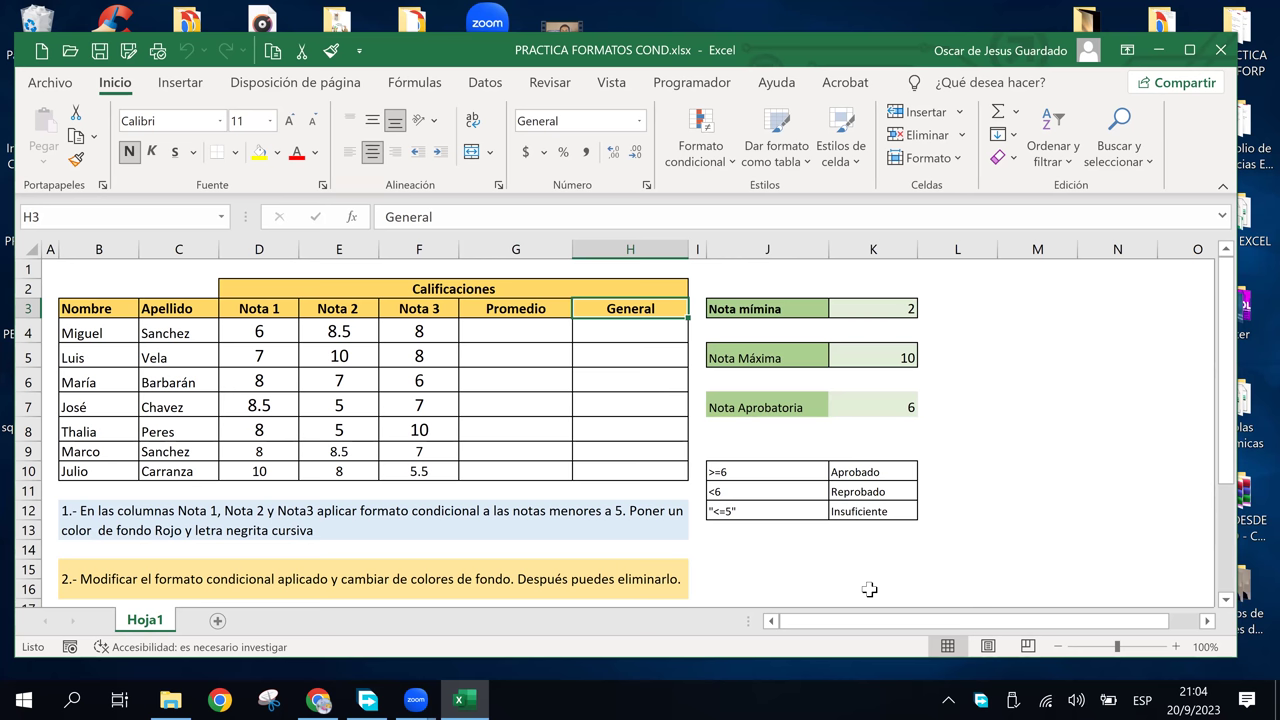
type("C")
key("BackSpace")
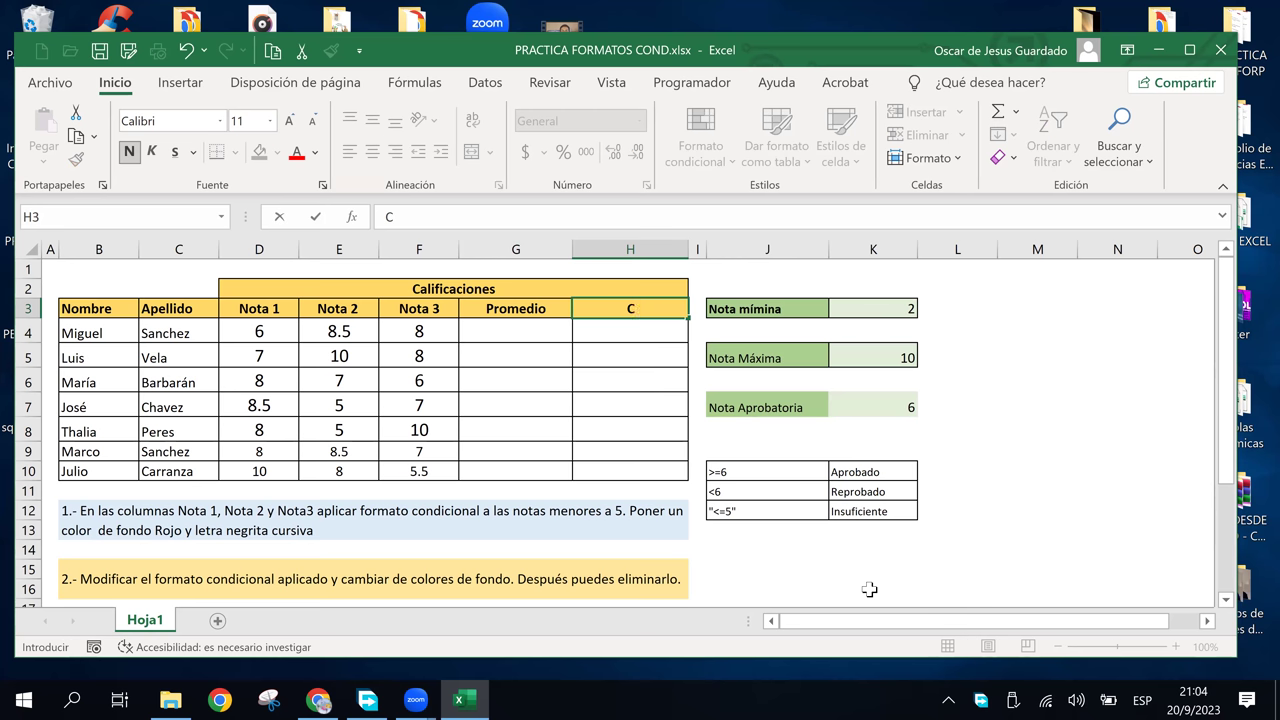
type("oncepto")
key("Return")
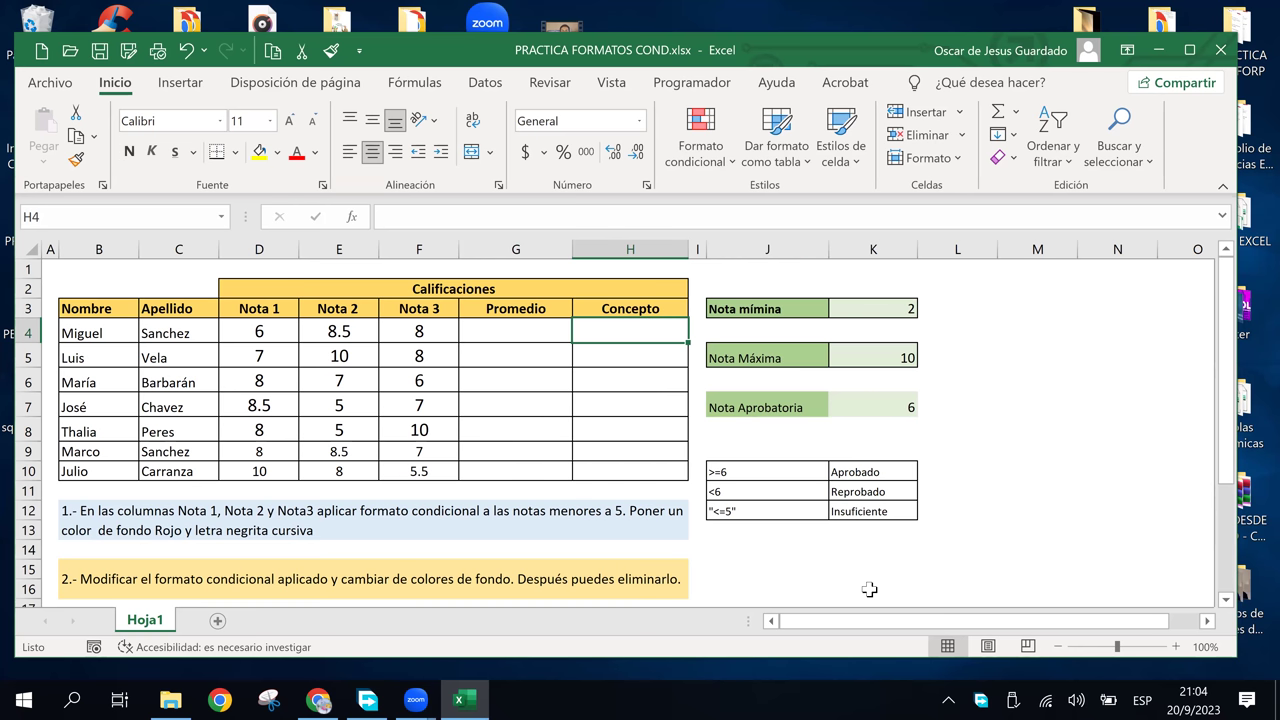
Go through the >=6 and <6 criterion cells and the Aprobado label beside the grades.
left_click(800, 428)
left_click(666, 357)
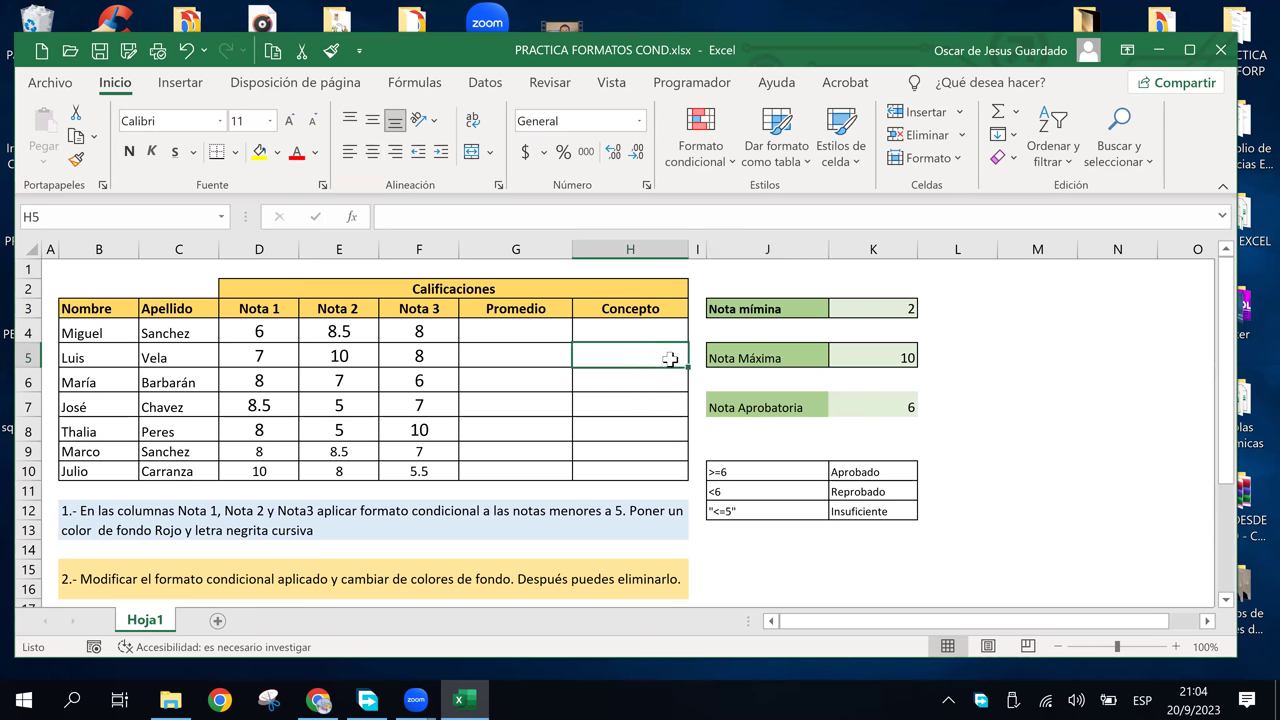
left_click(800, 474)
left_click(860, 510)
left_click(858, 491)
left_click(858, 472)
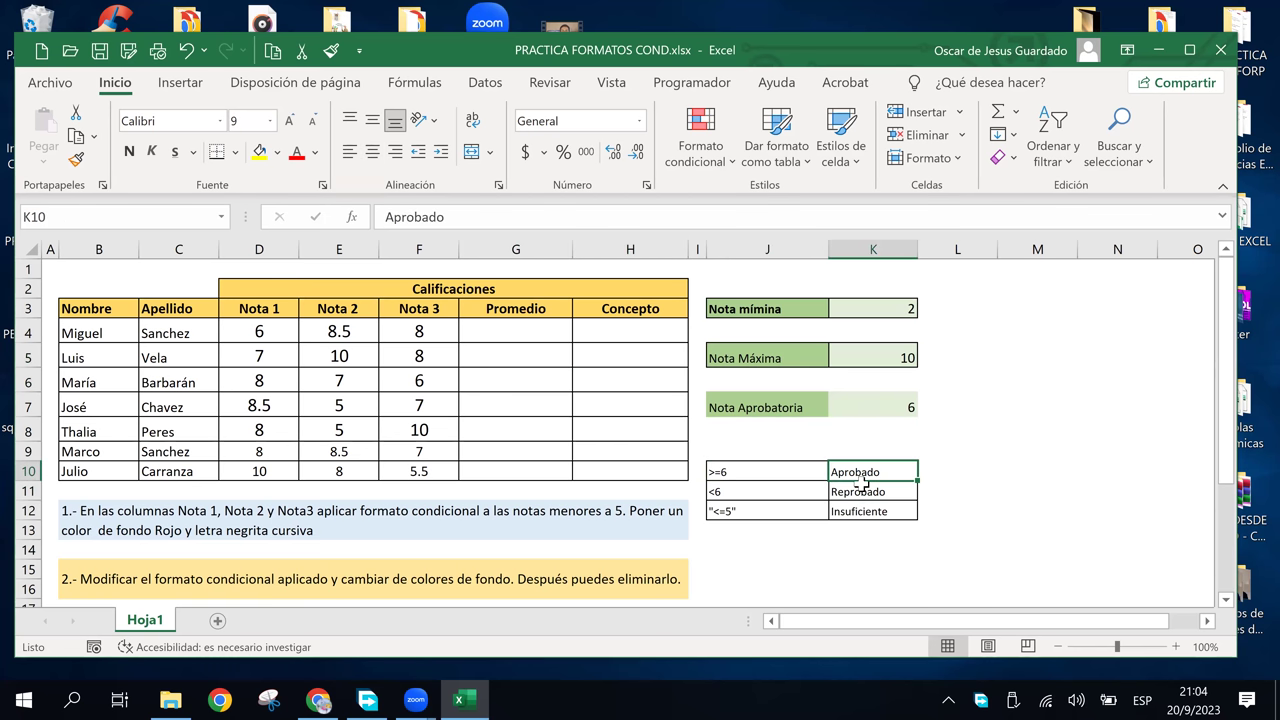
left_click(860, 509)
left_click(858, 472)
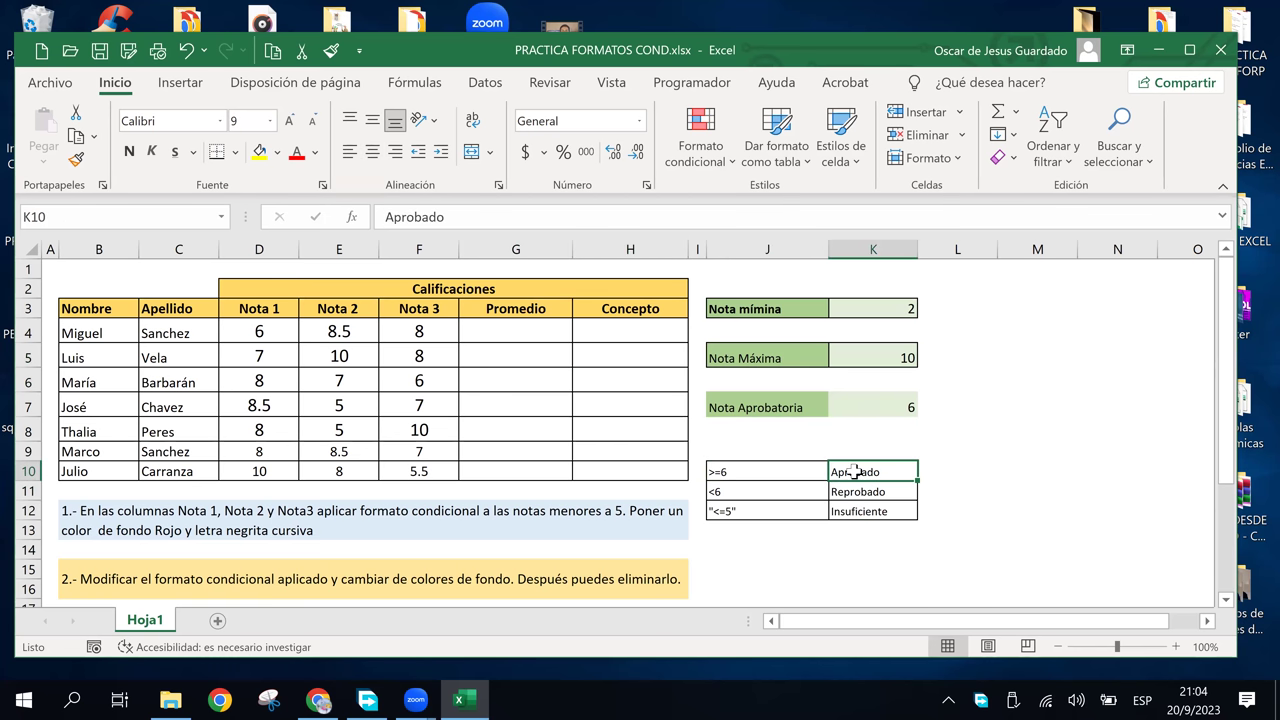
left_click(795, 469)
left_click(794, 505)
left_click(731, 476)
left_click(751, 492)
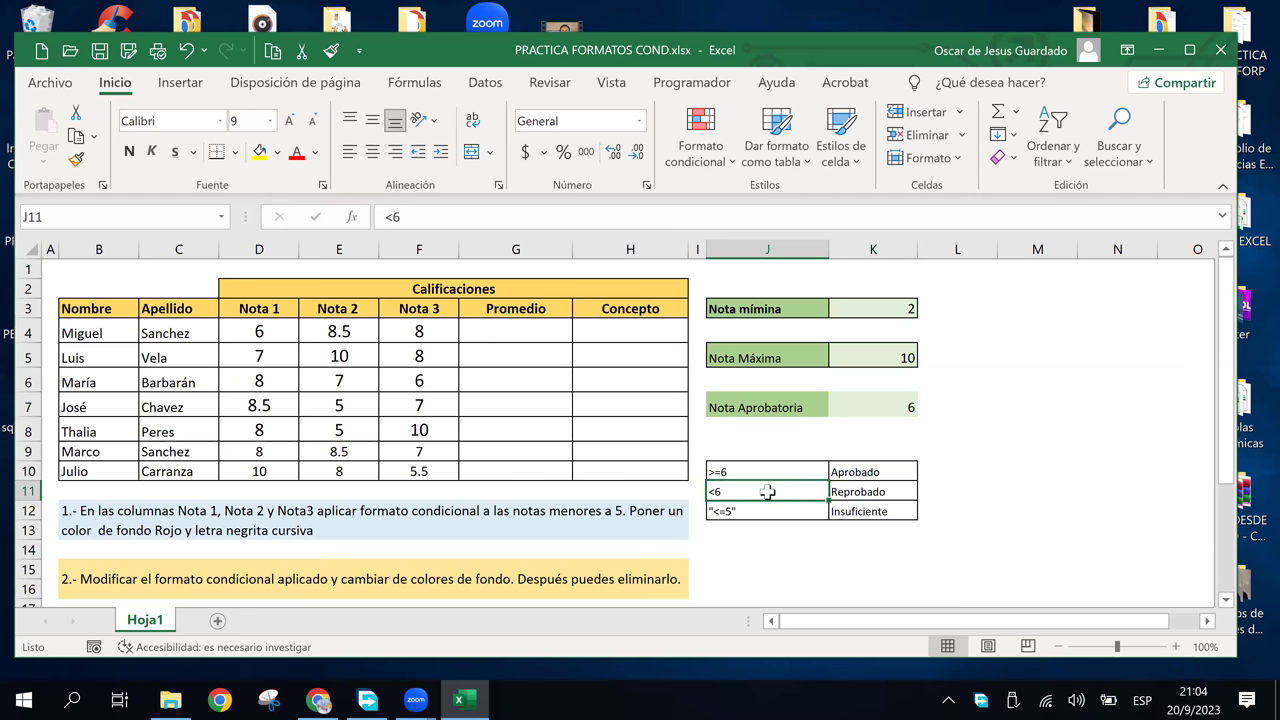
Check the Reprobado and Insuficiente labels, nearby empty cells, and the first Concepto cell.
left_click(822, 473)
left_click(852, 474)
left_click(857, 491)
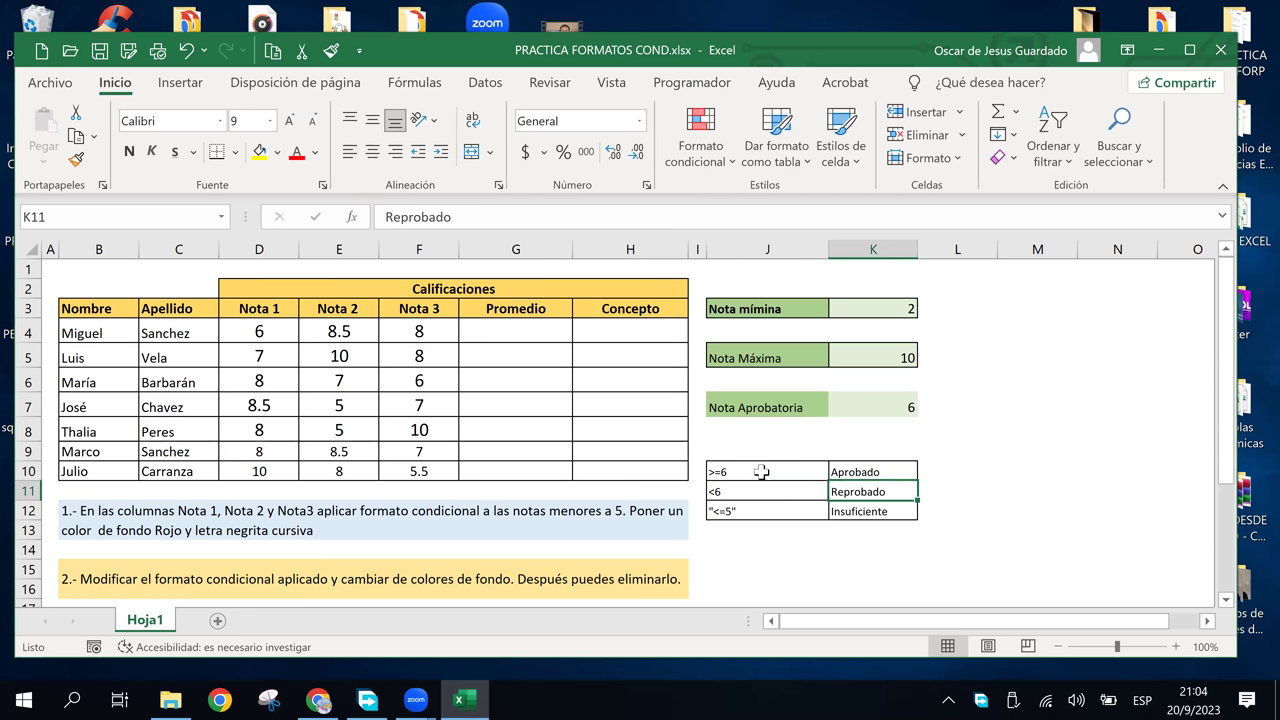
left_click(754, 492)
left_click(749, 471)
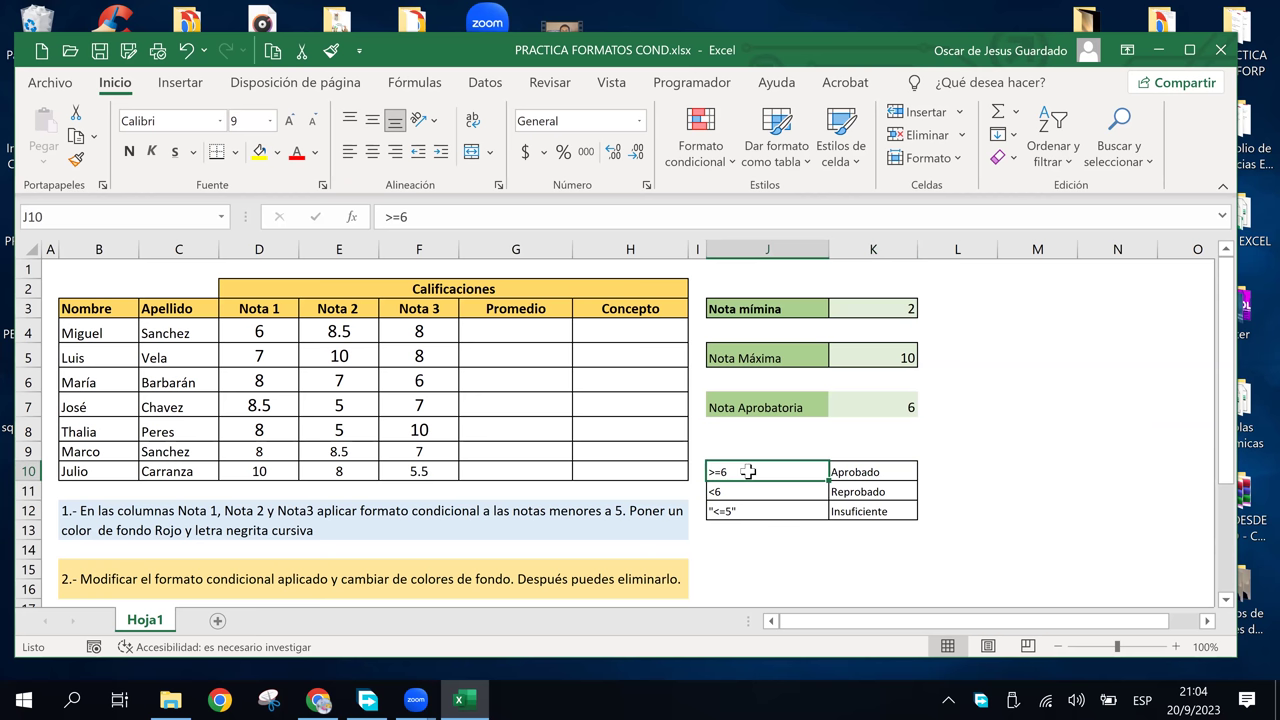
left_click(852, 494)
left_click(866, 472)
left_click(867, 511)
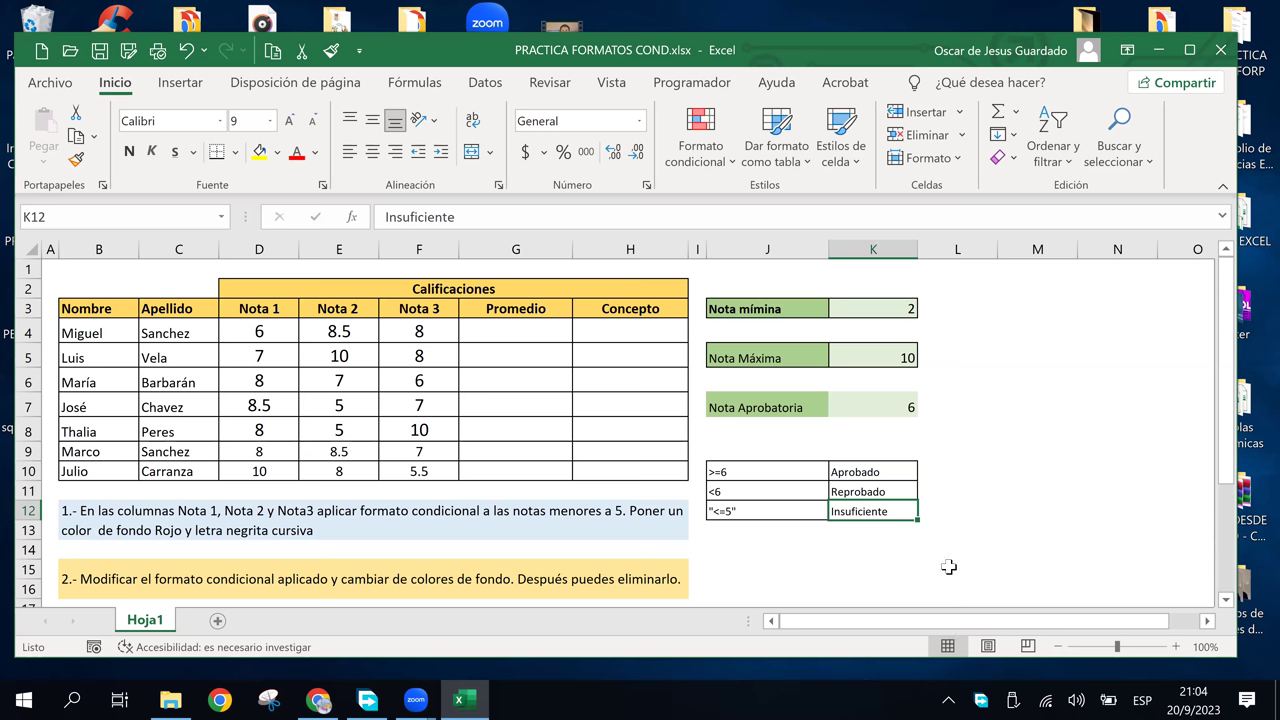
left_click(938, 488)
left_click(935, 511)
left_click(921, 470)
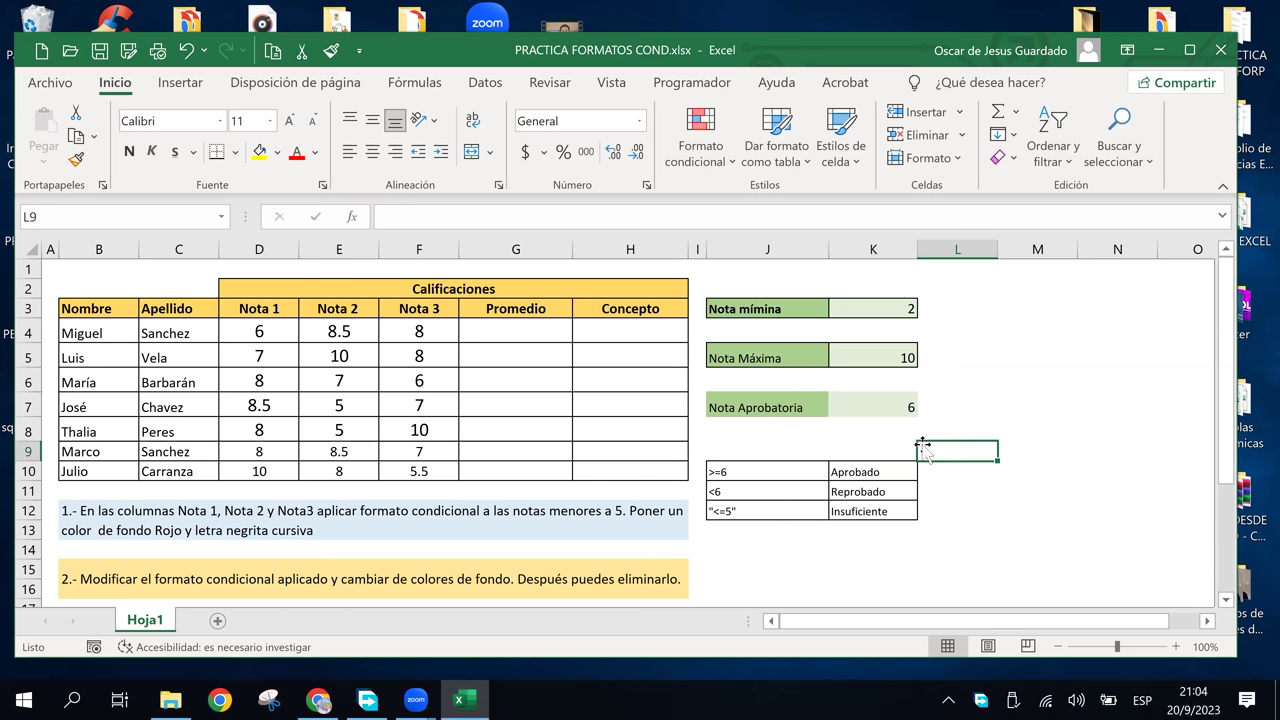
left_click(598, 330)
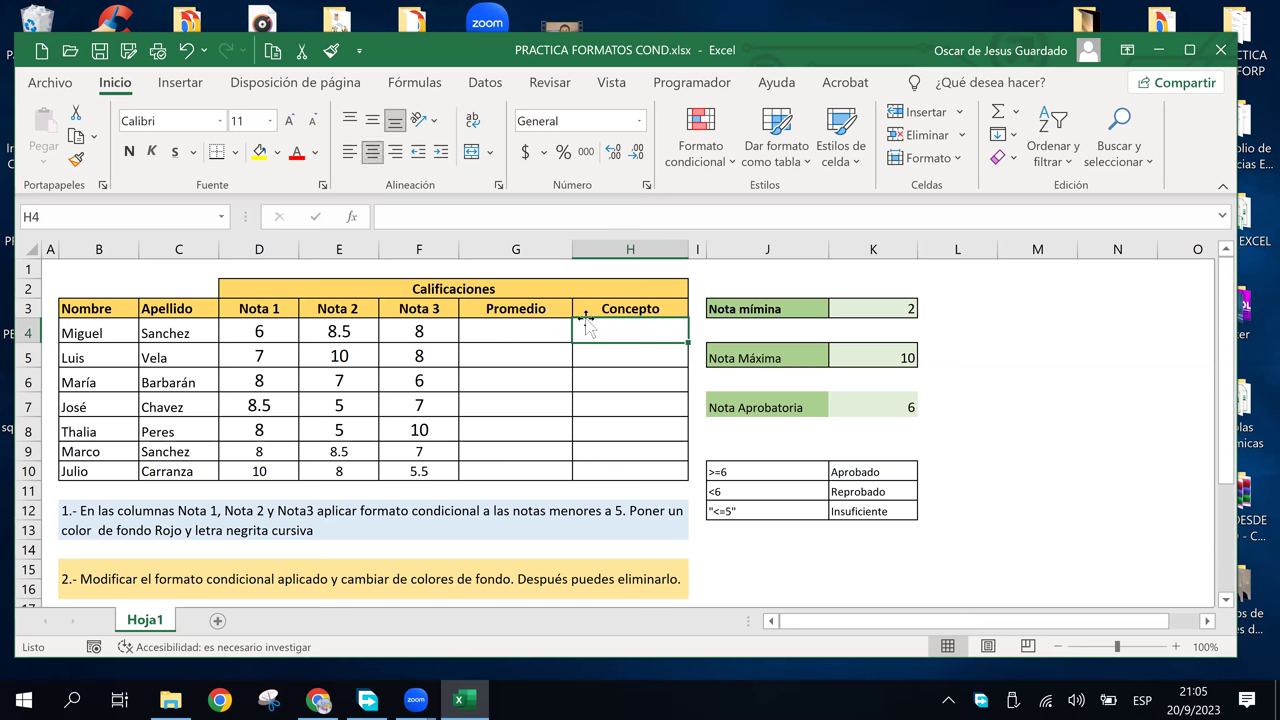
Select the Reprobado label repeatedly, then the empty cell above the result labels.
left_click(849, 472)
left_click(857, 489)
left_click(855, 472)
left_click(856, 490)
left_click(855, 472)
left_click(858, 495)
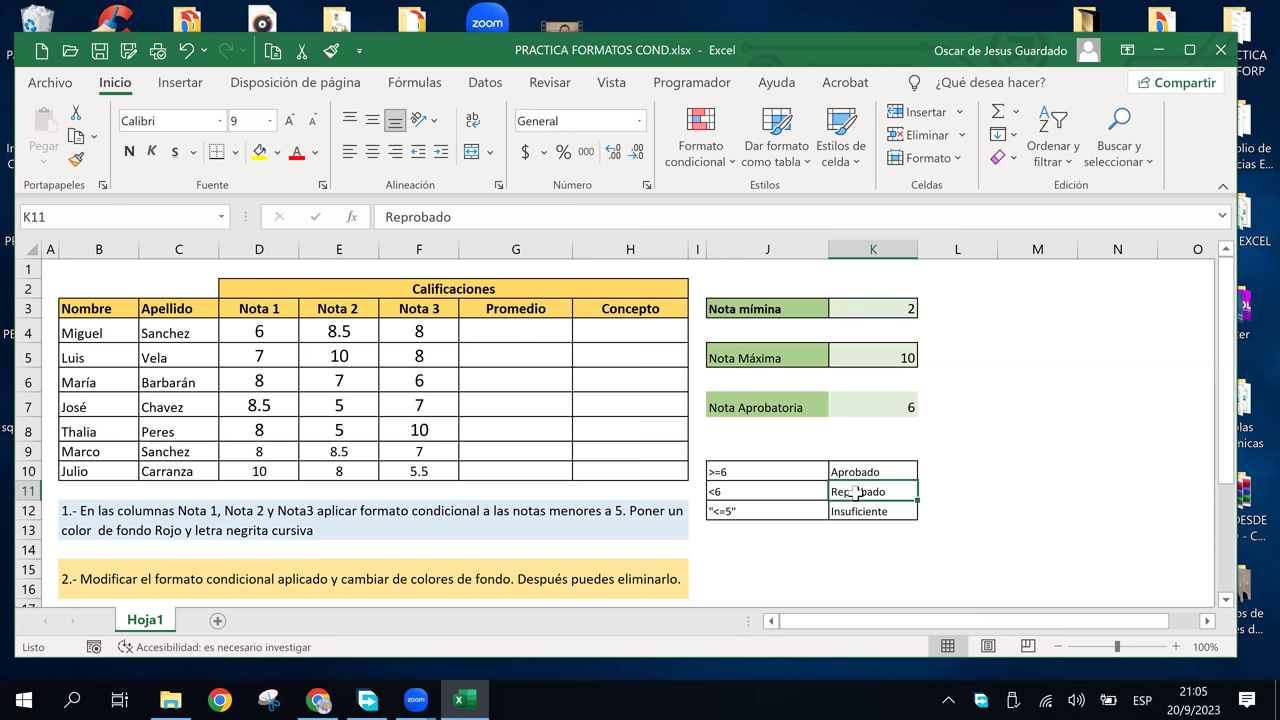
left_click(856, 470)
left_click(852, 492)
left_click(855, 470)
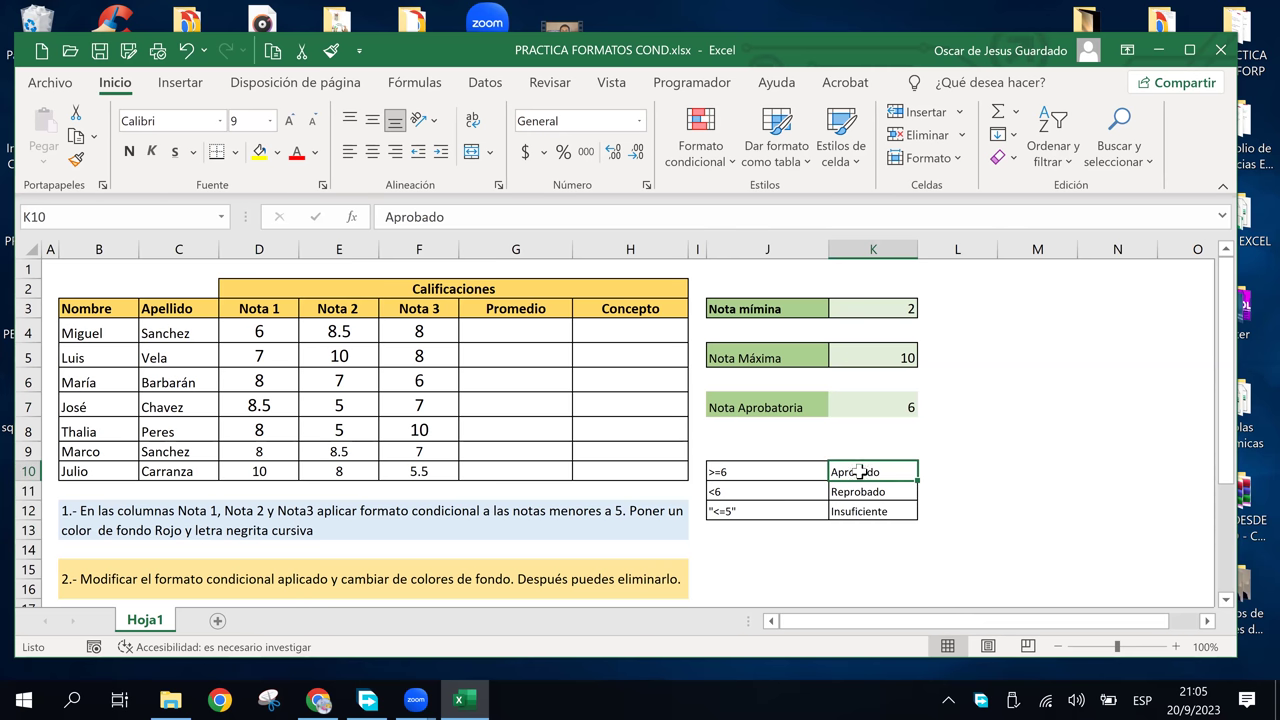
left_click(895, 451)
left_click(863, 431)
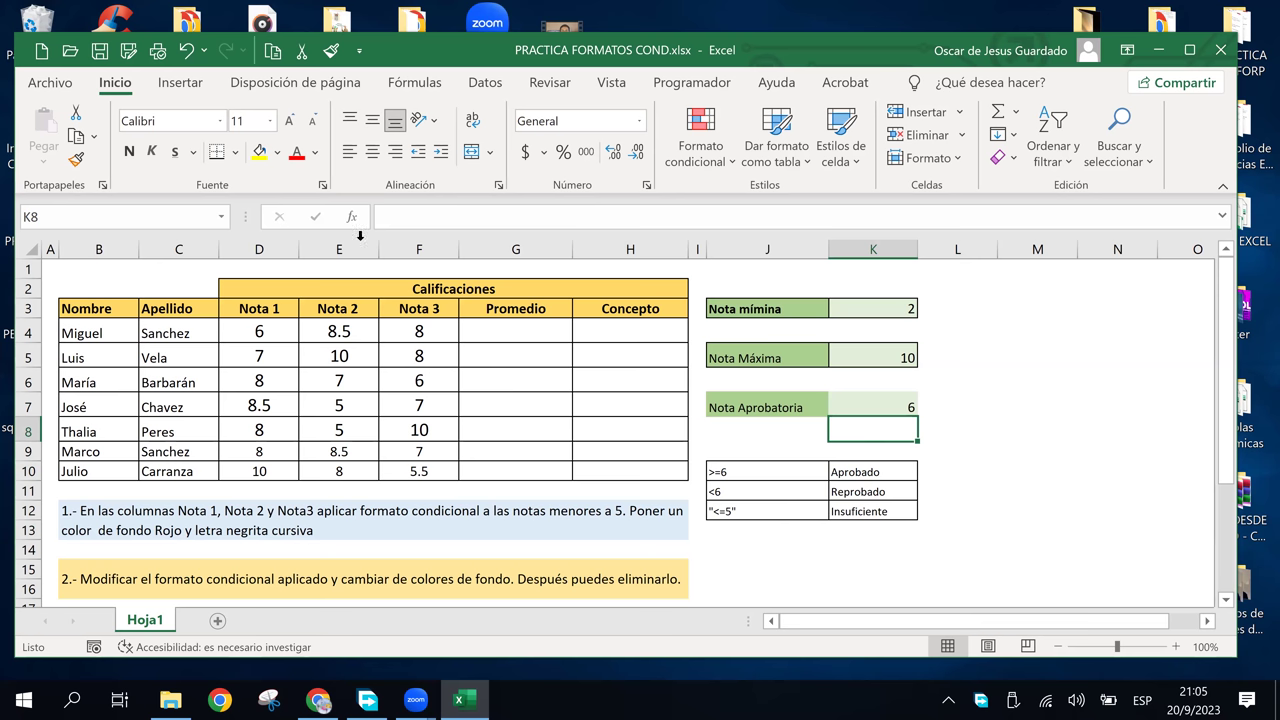
Select the Aprobado-to-Insuficiente result labels, then the first cell under Concepto.
left_click_drag(855, 472, 853, 513)
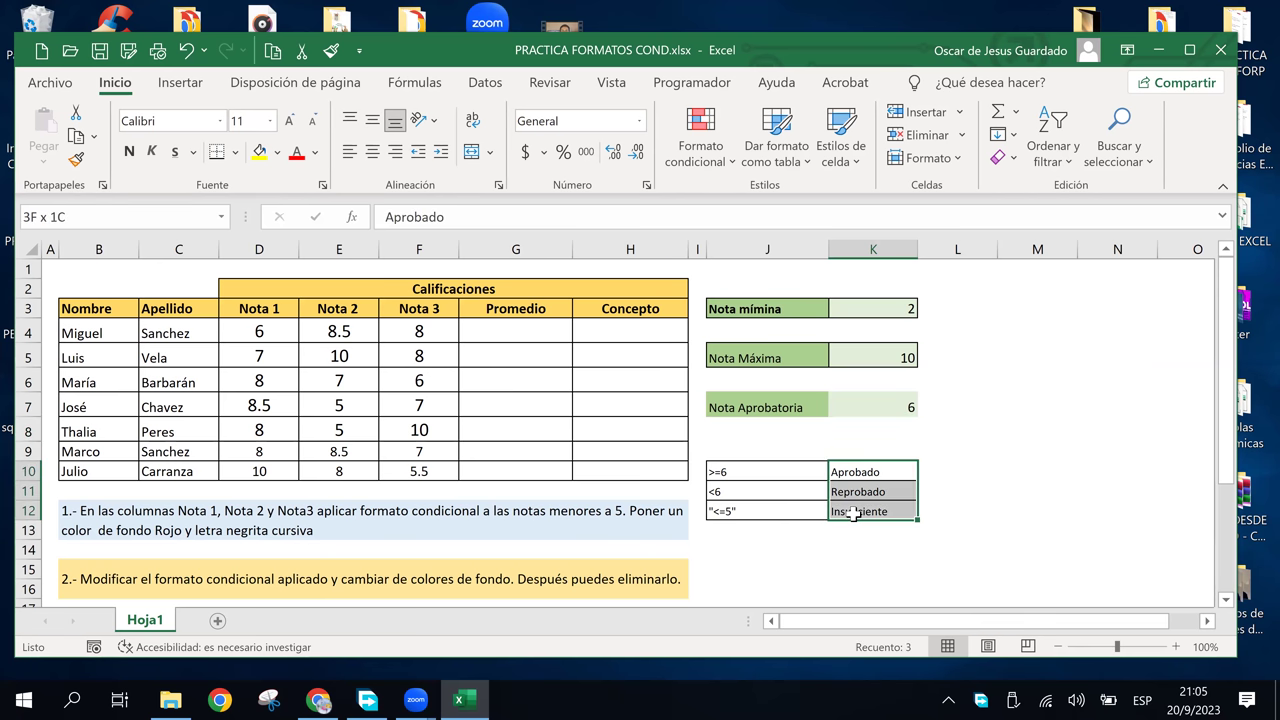
left_click(580, 337)
left_click(622, 376)
left_click(613, 337)
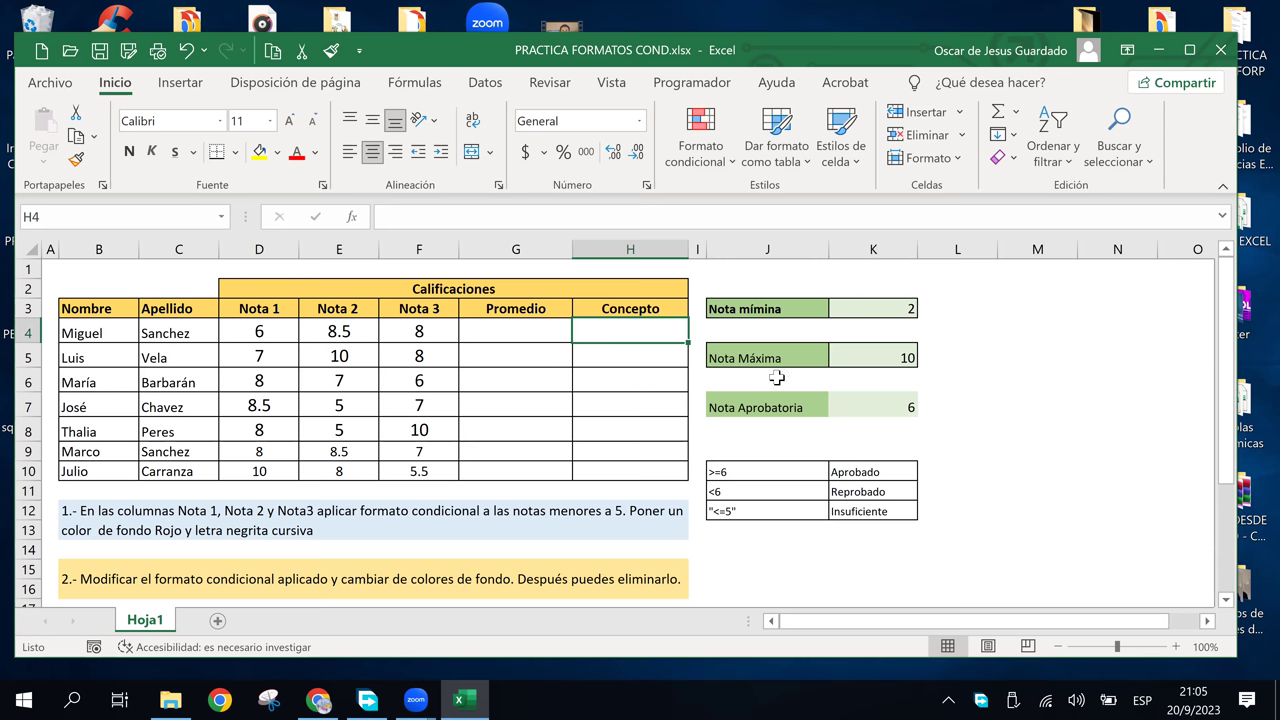
left_click(629, 405)
scroll(629, 405, "down", 2)
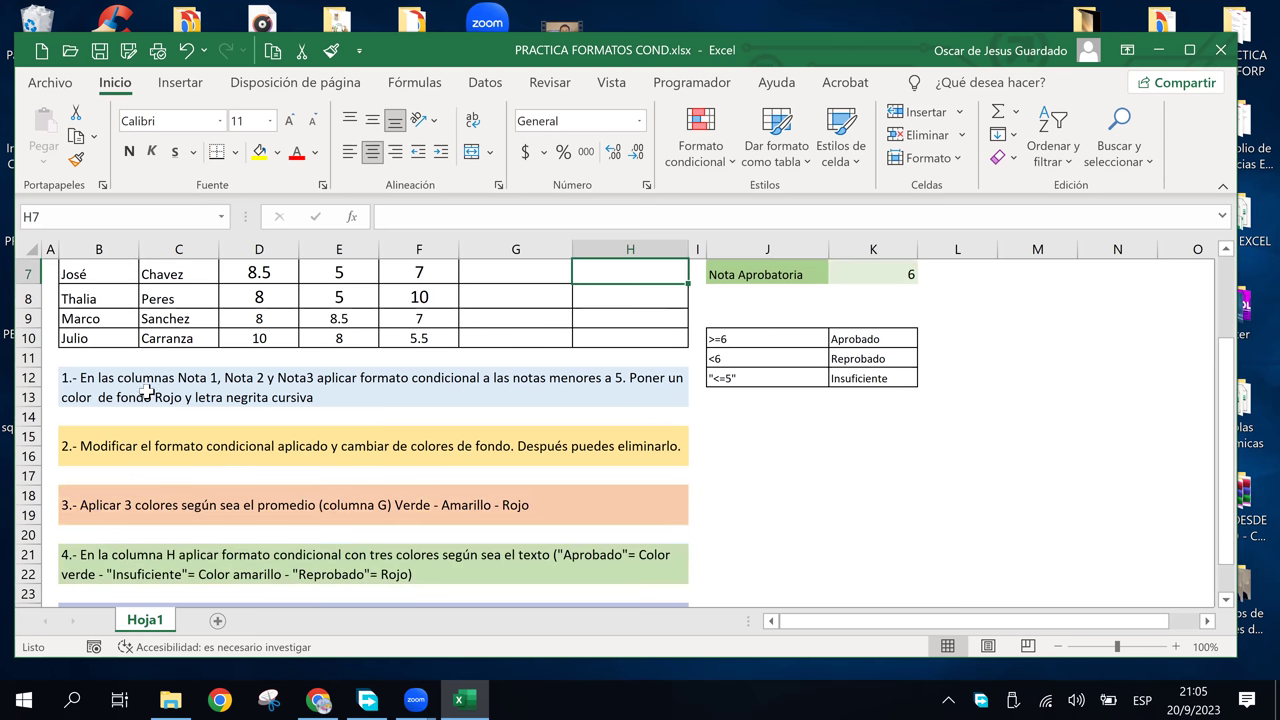
left_click(82, 390)
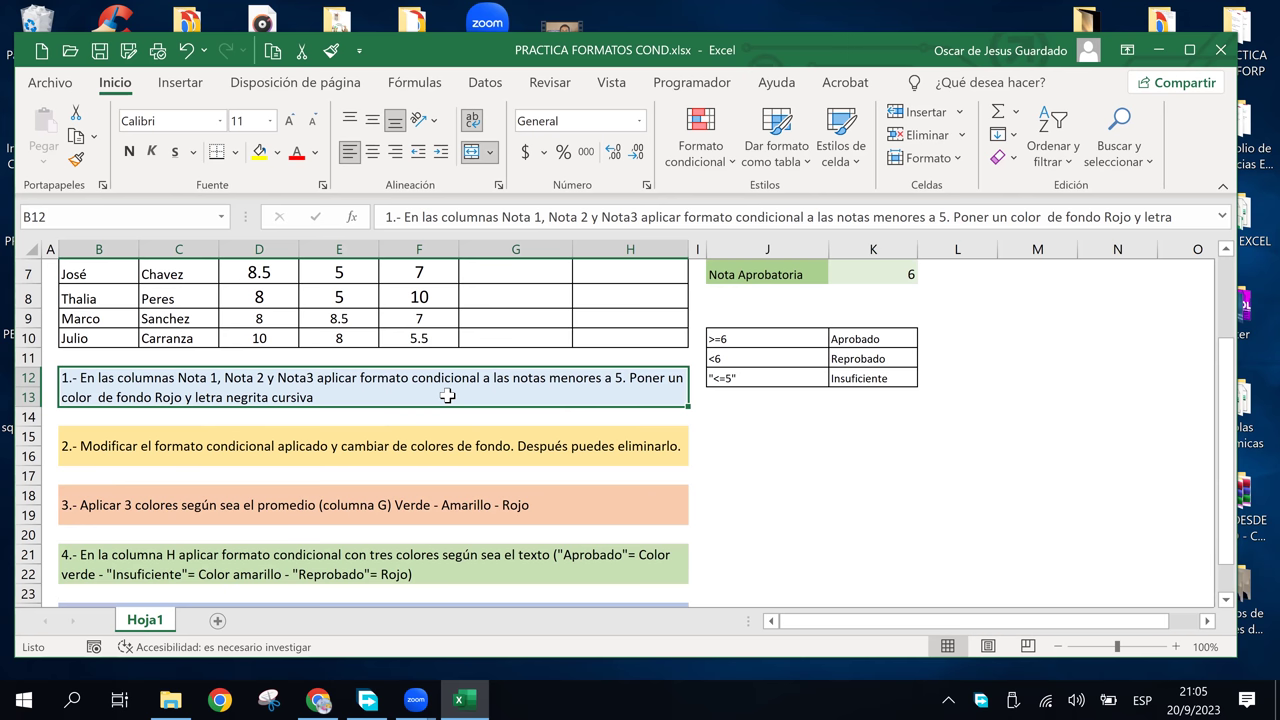
scroll(530, 437, "up", 1)
scroll(530, 437, "up", 1)
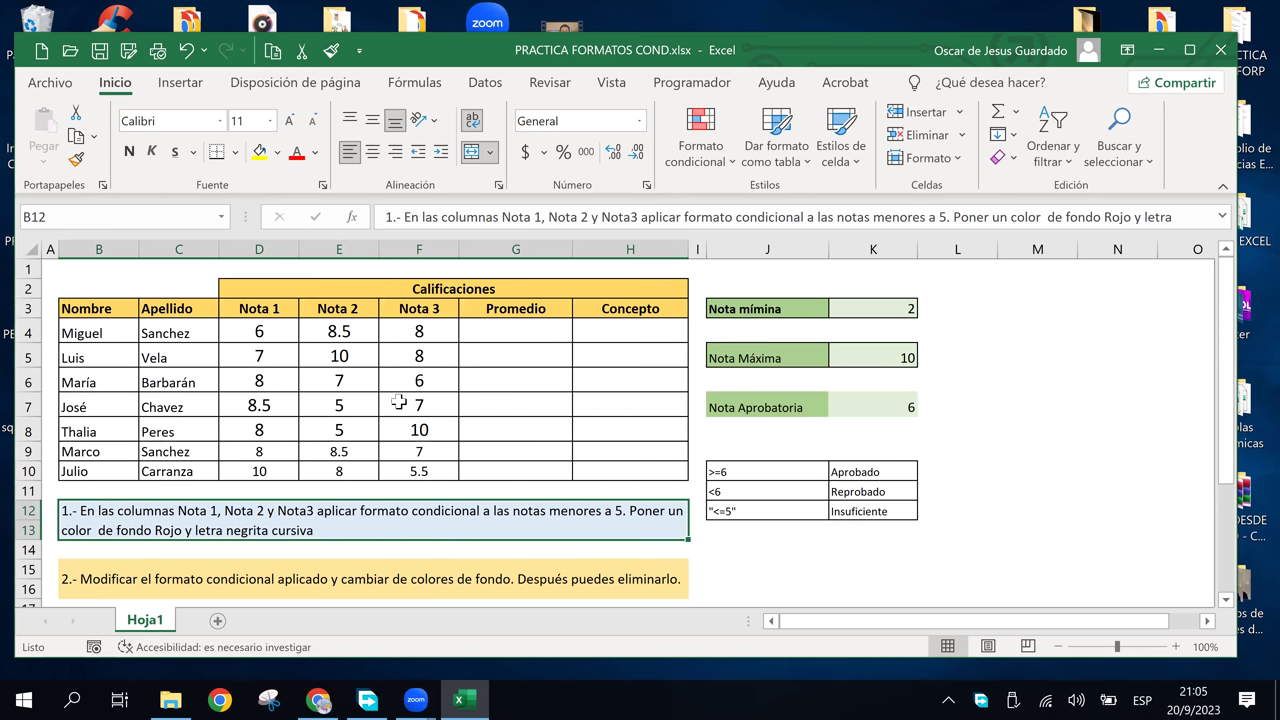
scroll(416, 437, "down", 1)
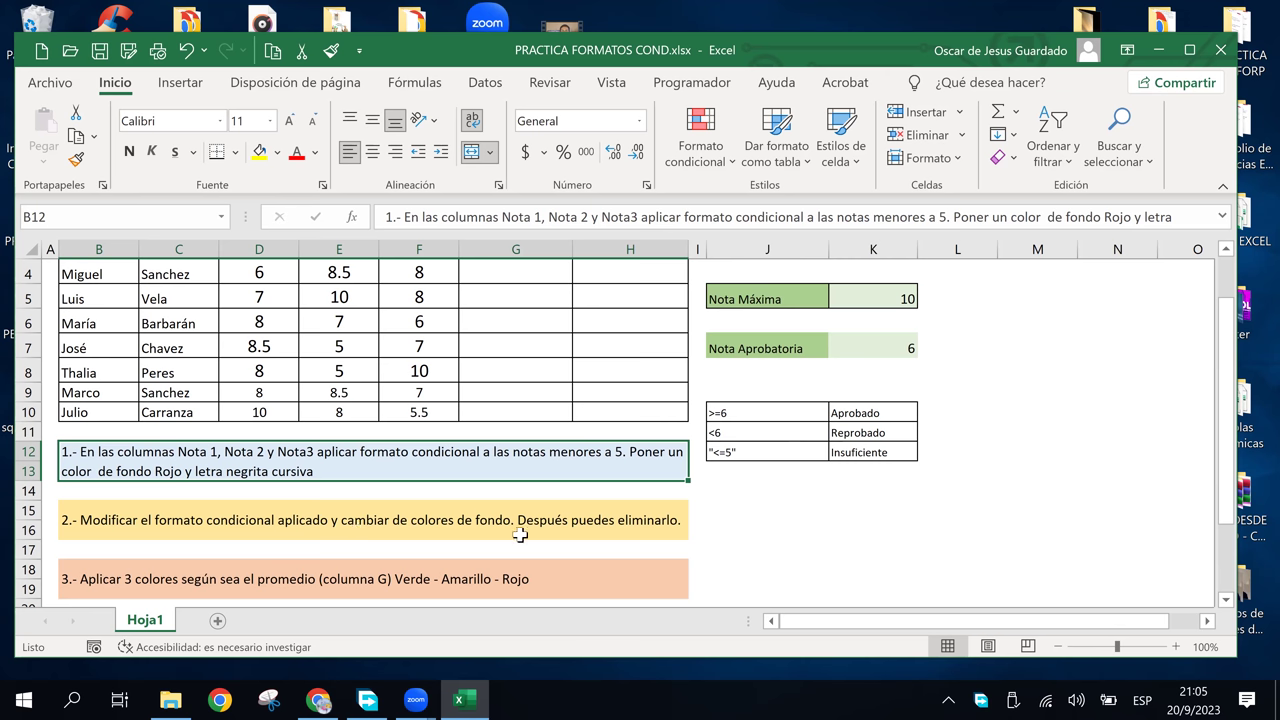
left_click(641, 525)
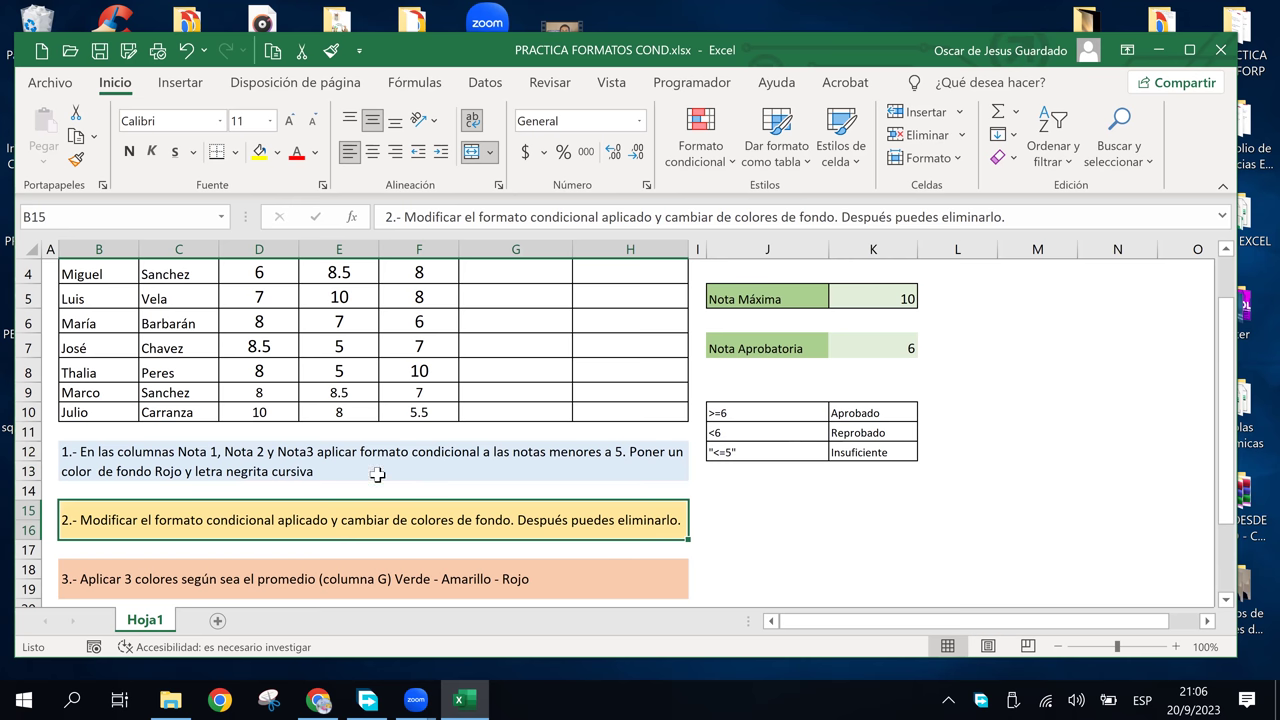
scroll(207, 525, "down", 1)
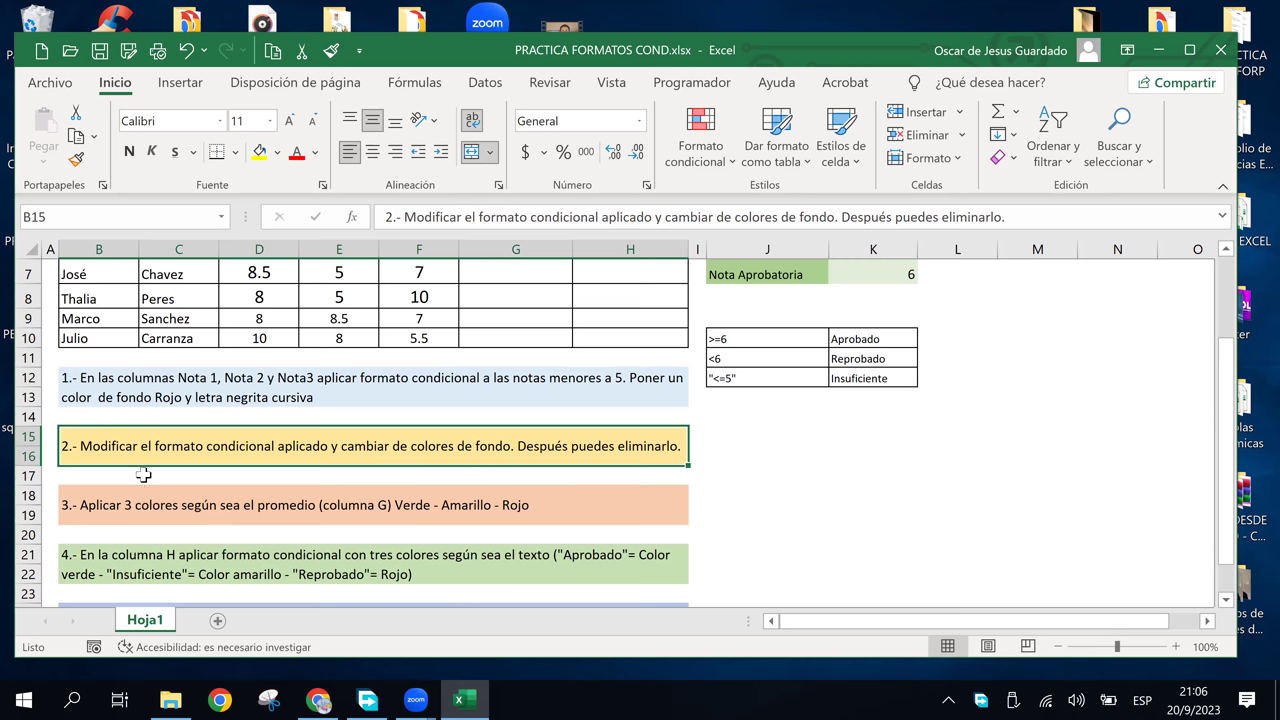
Delete 'Después puedes eliminarlo.' from the task 2 instruction in B15.
double_click(347, 442)
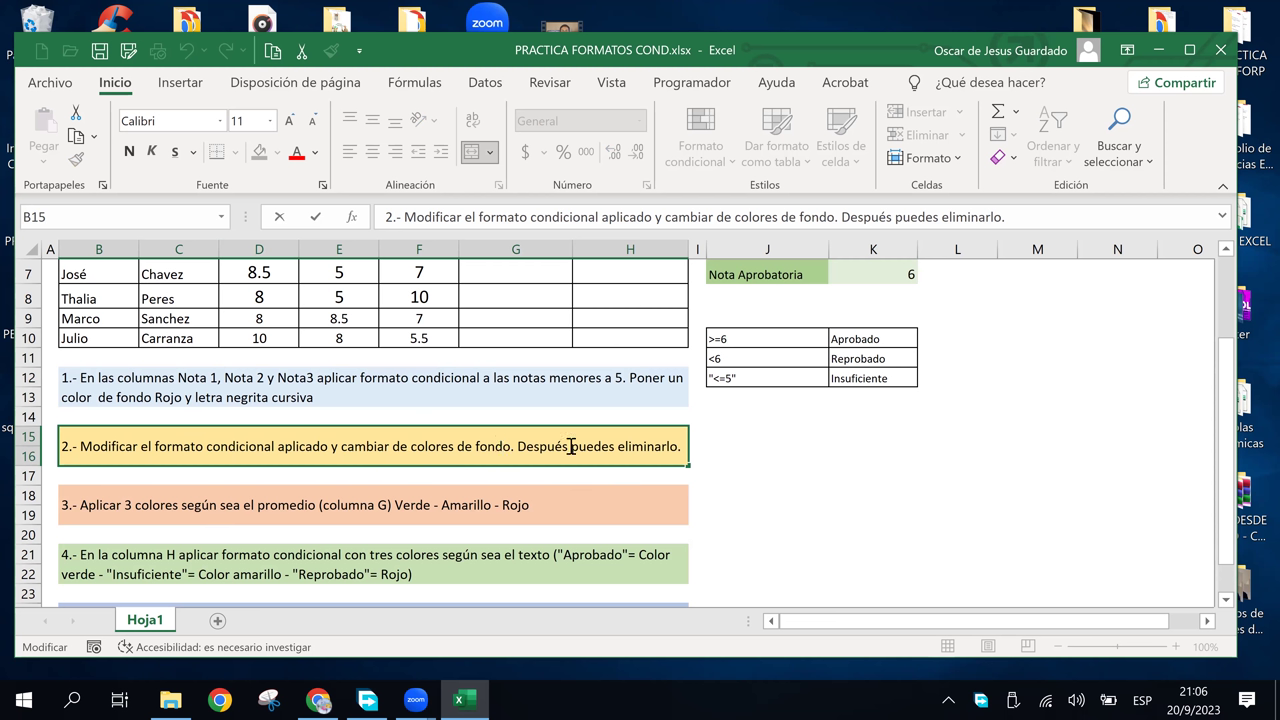
left_click(548, 458)
left_click_drag(518, 447, 697, 453)
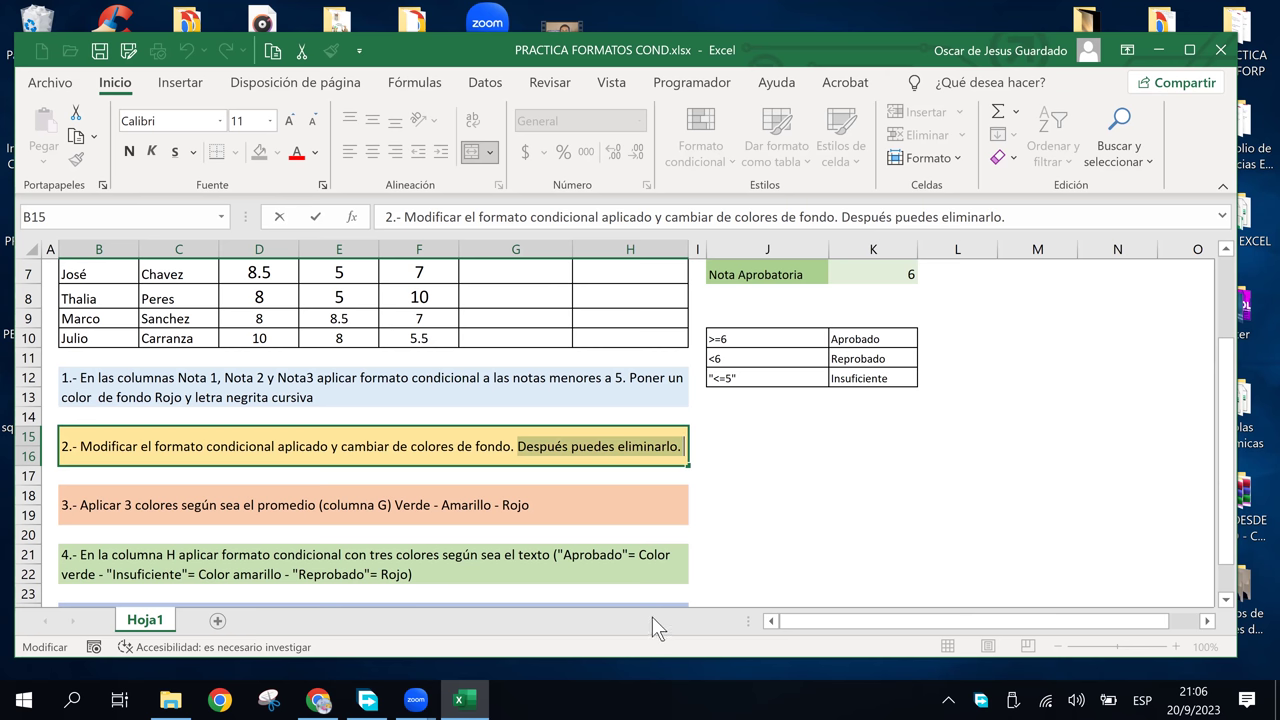
key("BackSpace")
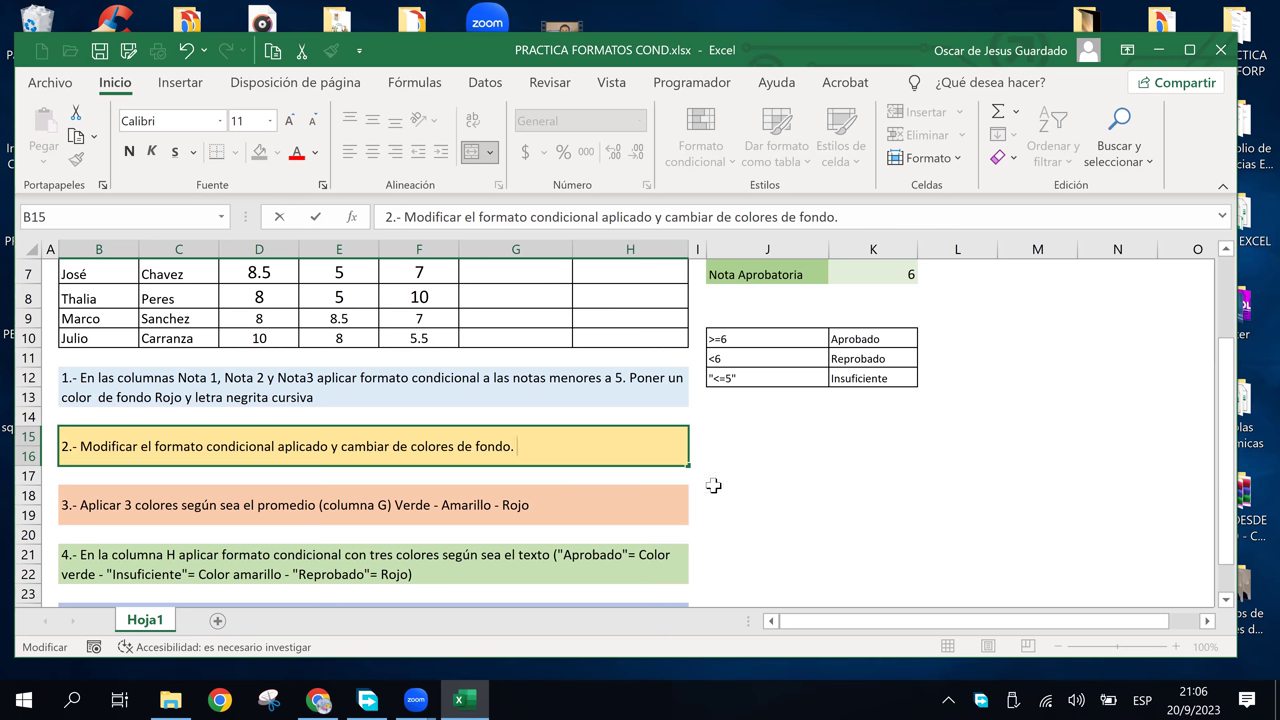
left_click(734, 454)
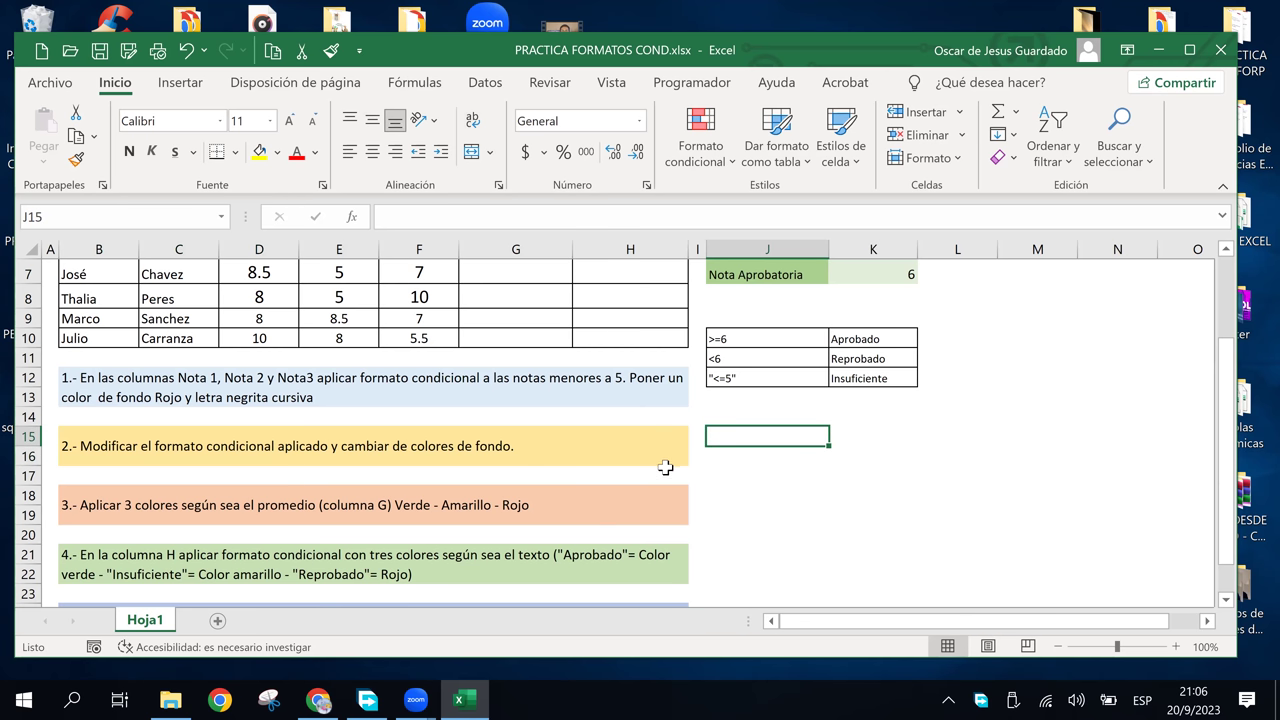
left_click(440, 457)
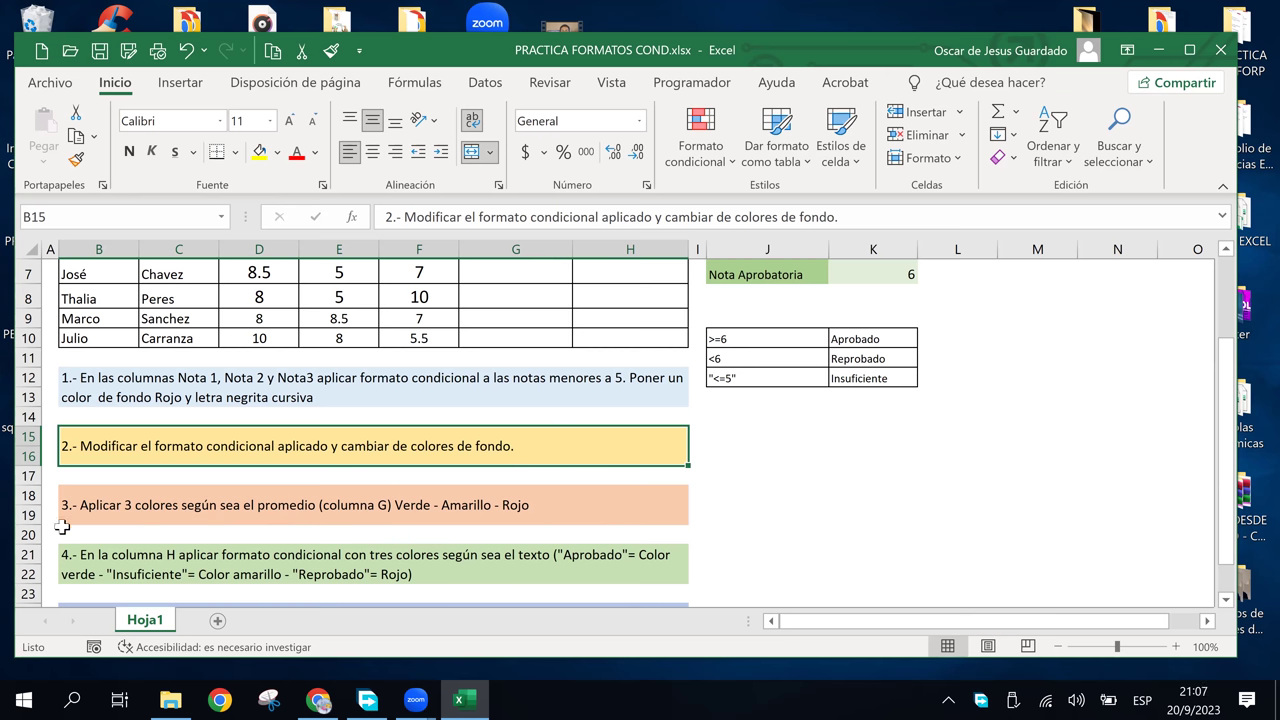
left_click(355, 514)
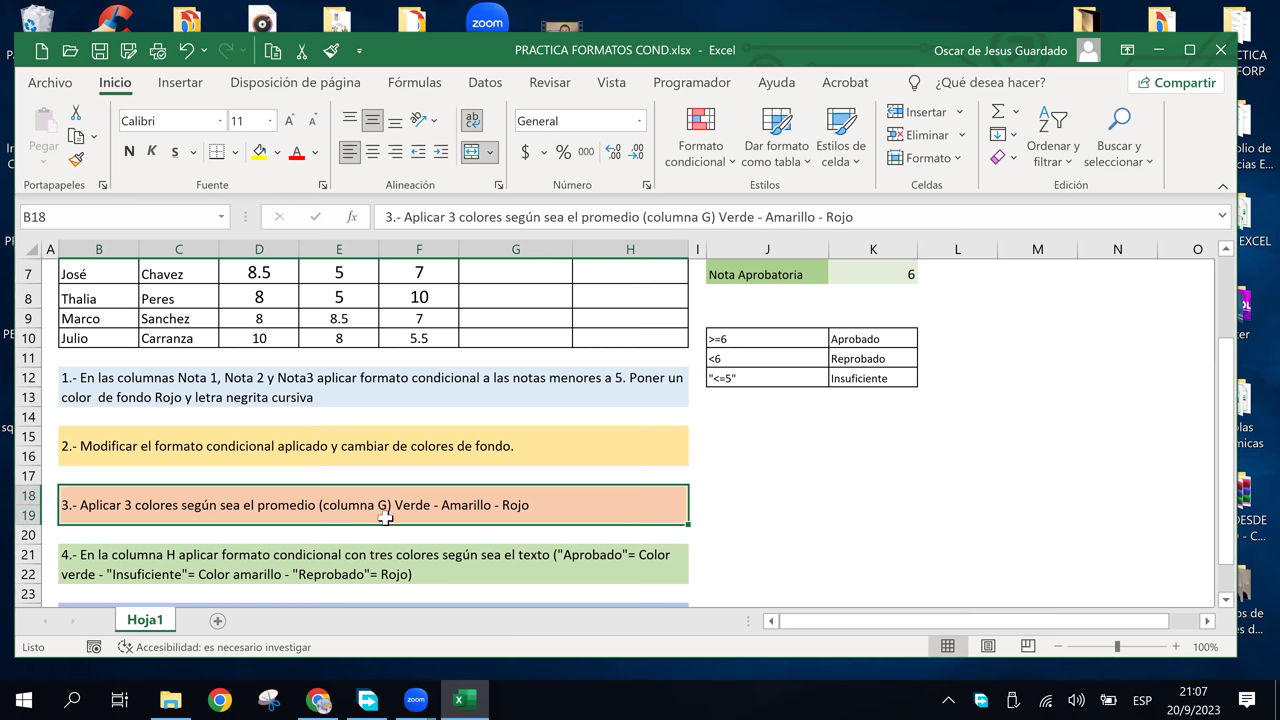
left_click(878, 339)
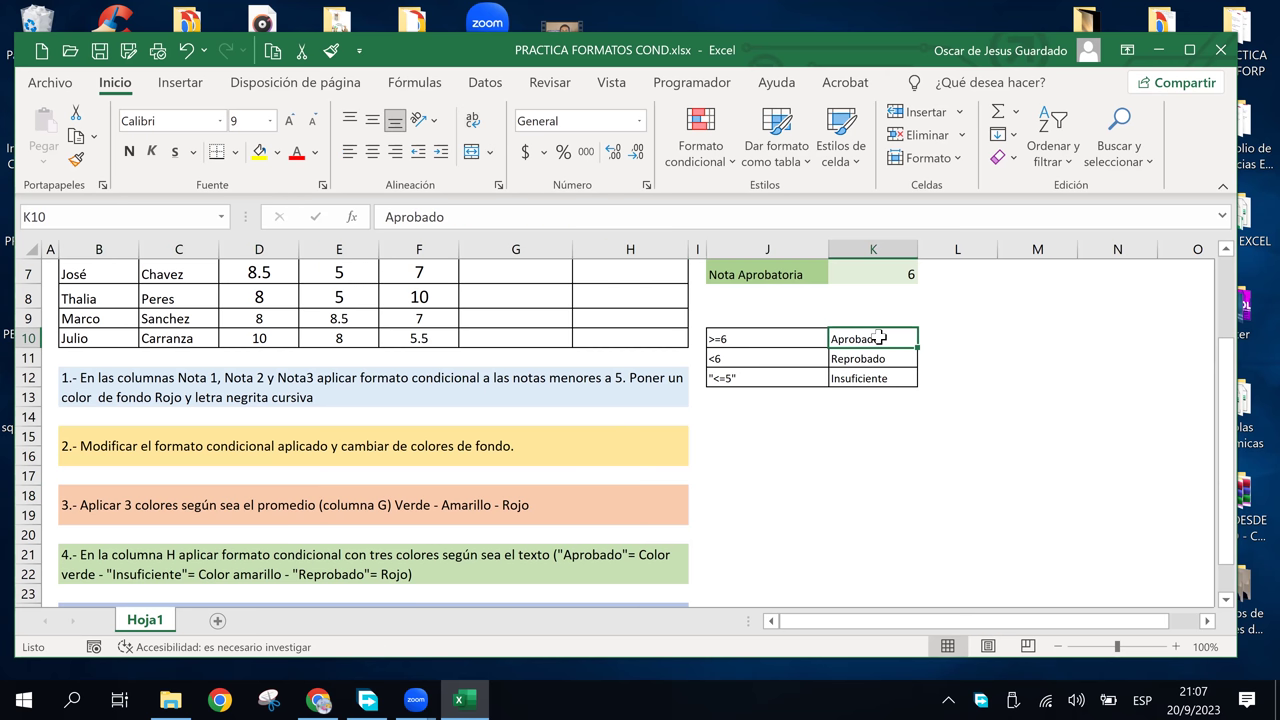
left_click(850, 358)
left_click(849, 378)
left_click(848, 340)
left_click(853, 360)
left_click(856, 377)
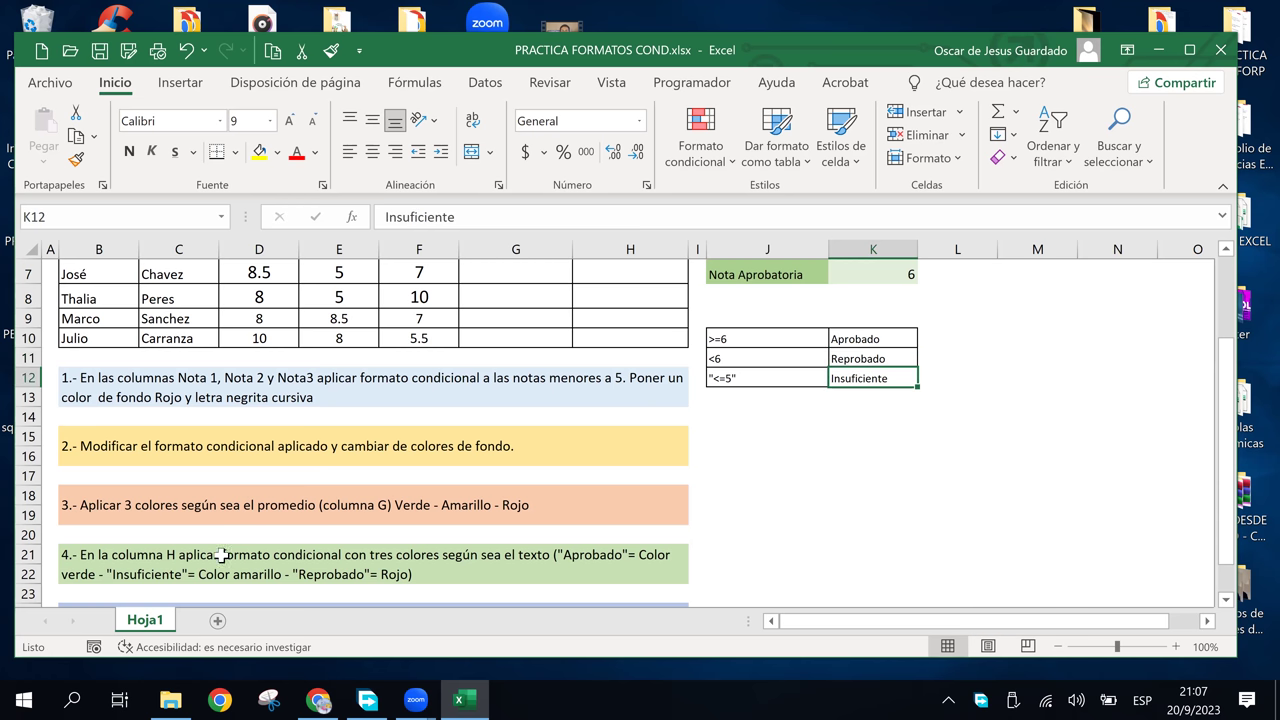
scroll(240, 557, "down", 1)
scroll(245, 557, "down", 1)
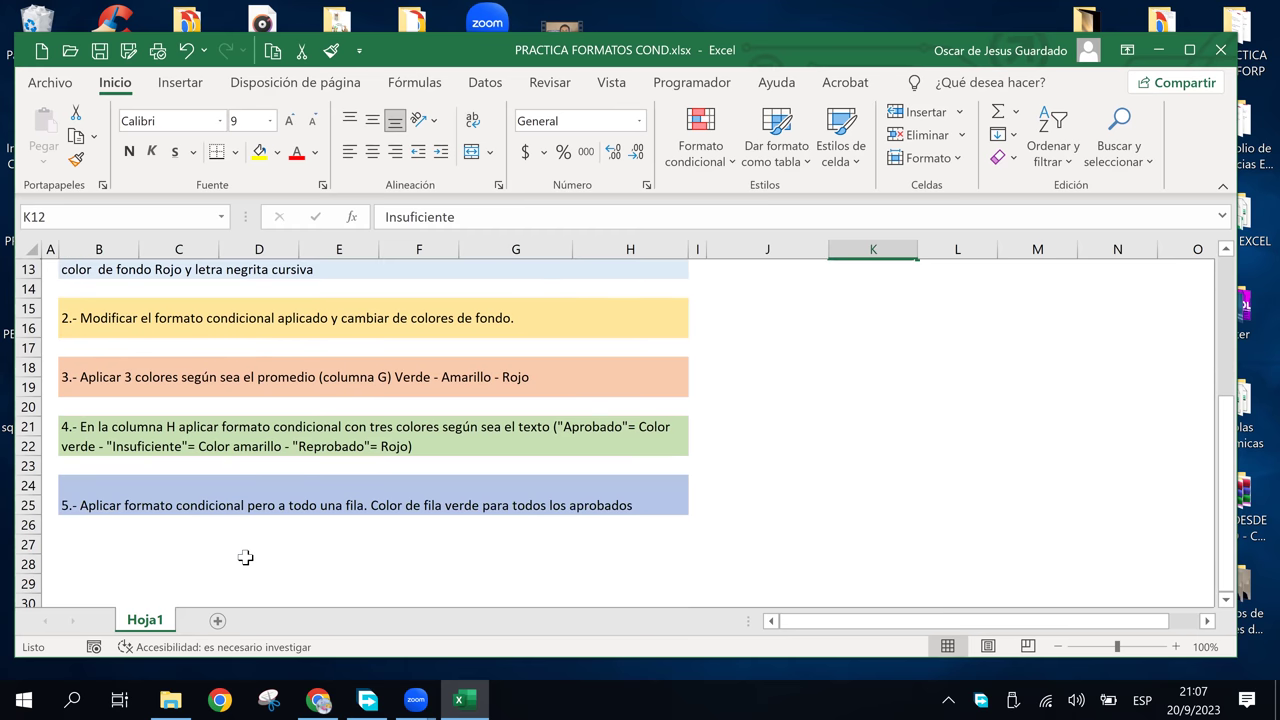
scroll(245, 557, "up", 3)
scroll(245, 557, "up", 1)
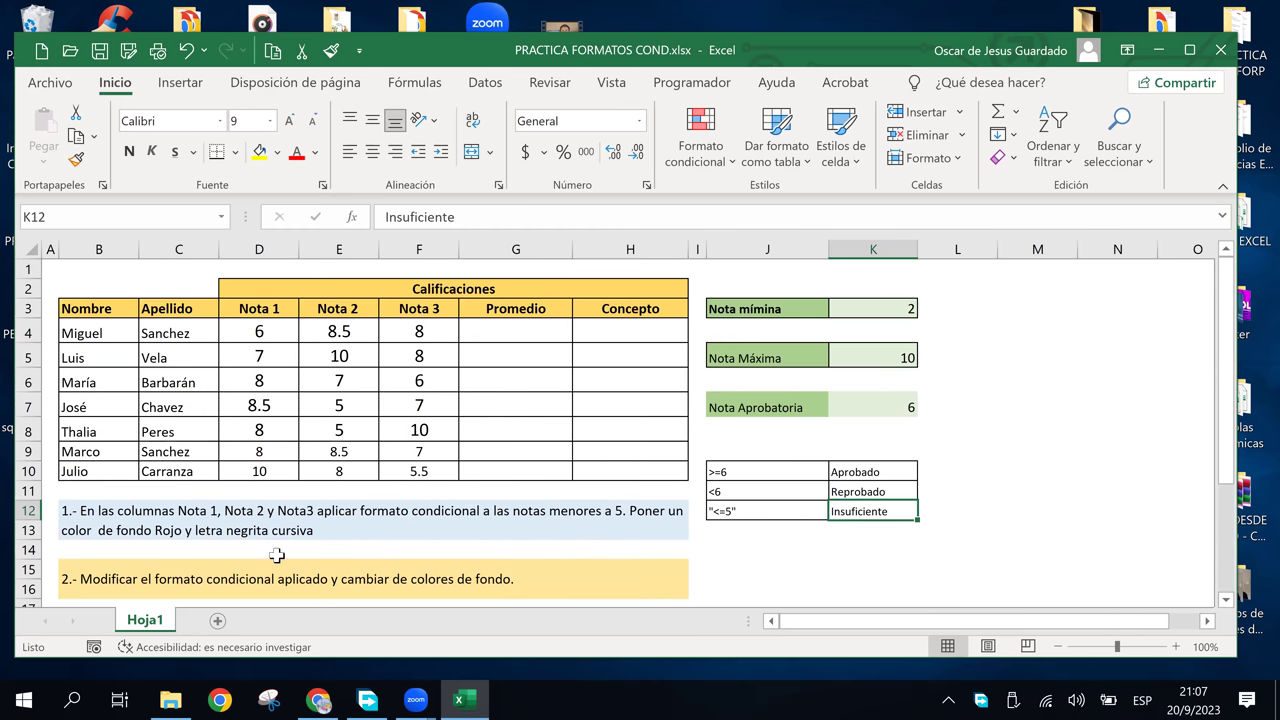
left_click(573, 356)
left_click(586, 328)
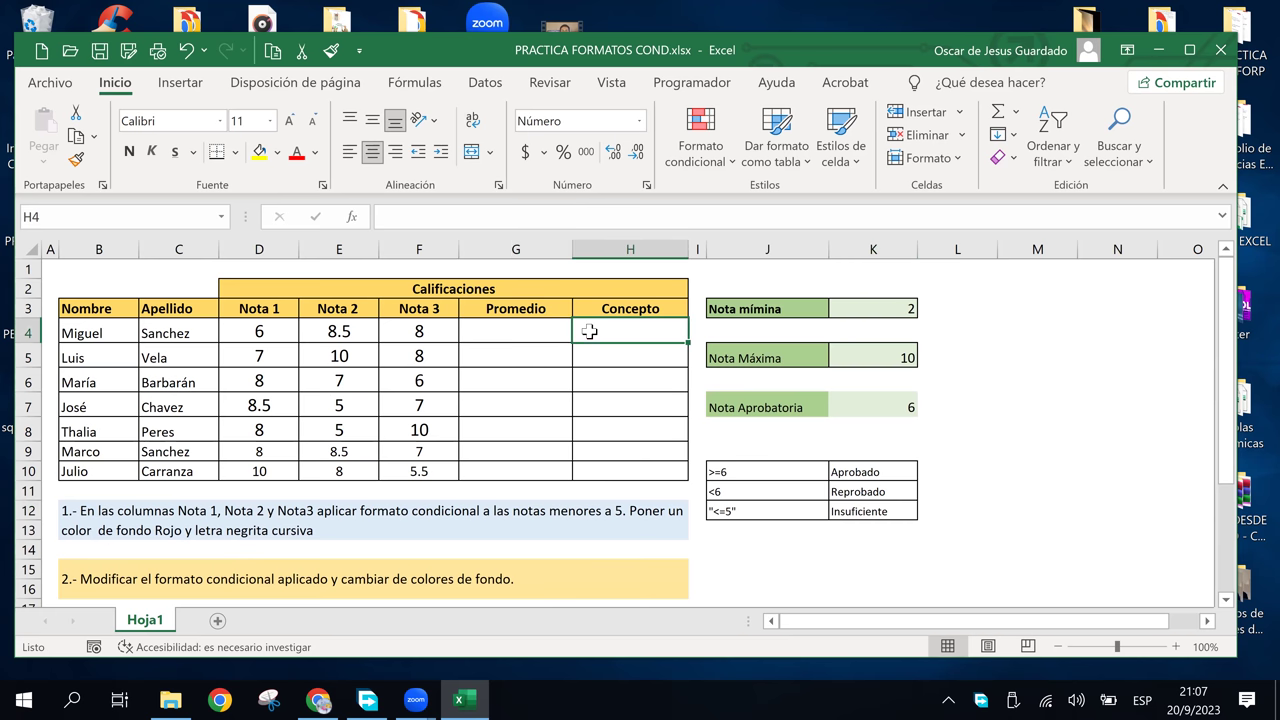
left_click(612, 401)
left_click(619, 432)
left_click(611, 352)
left_click(613, 330)
left_click(619, 380)
left_click(624, 466)
left_click(621, 428)
left_click(613, 355)
left_click(604, 329)
left_click(610, 358)
left_click(623, 393)
left_click(624, 362)
left_click(654, 426)
left_click(998, 405)
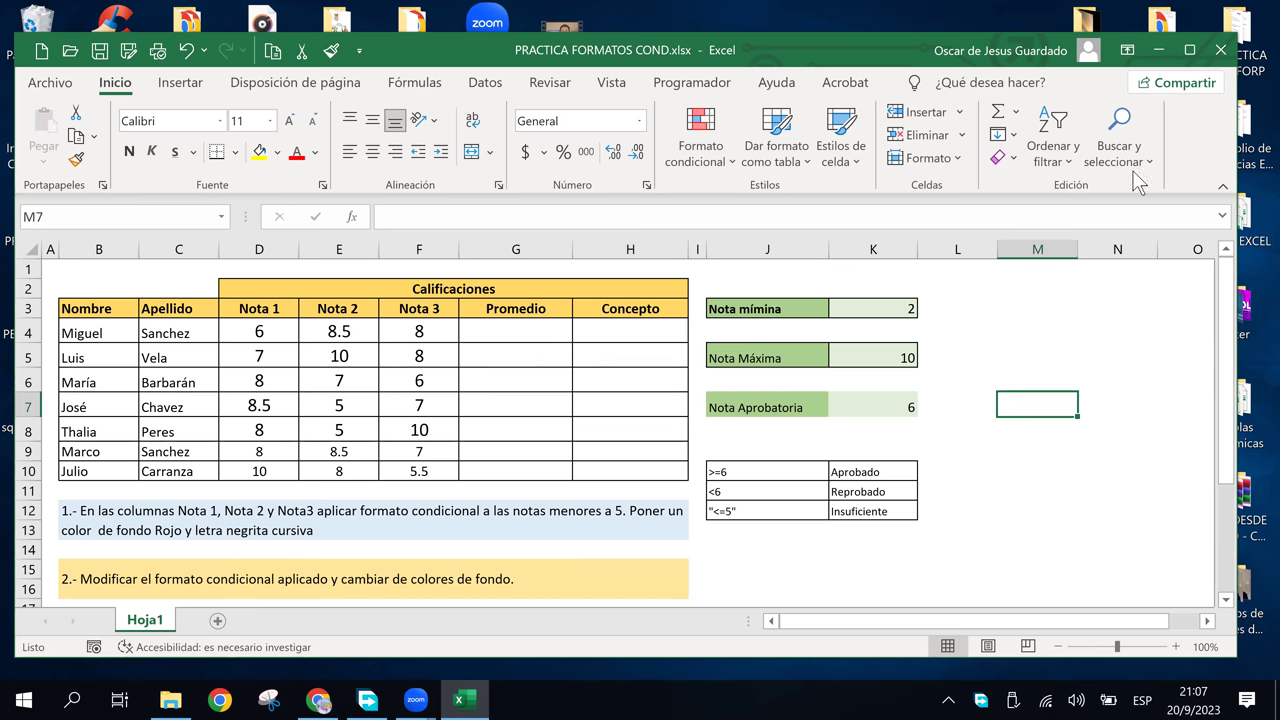